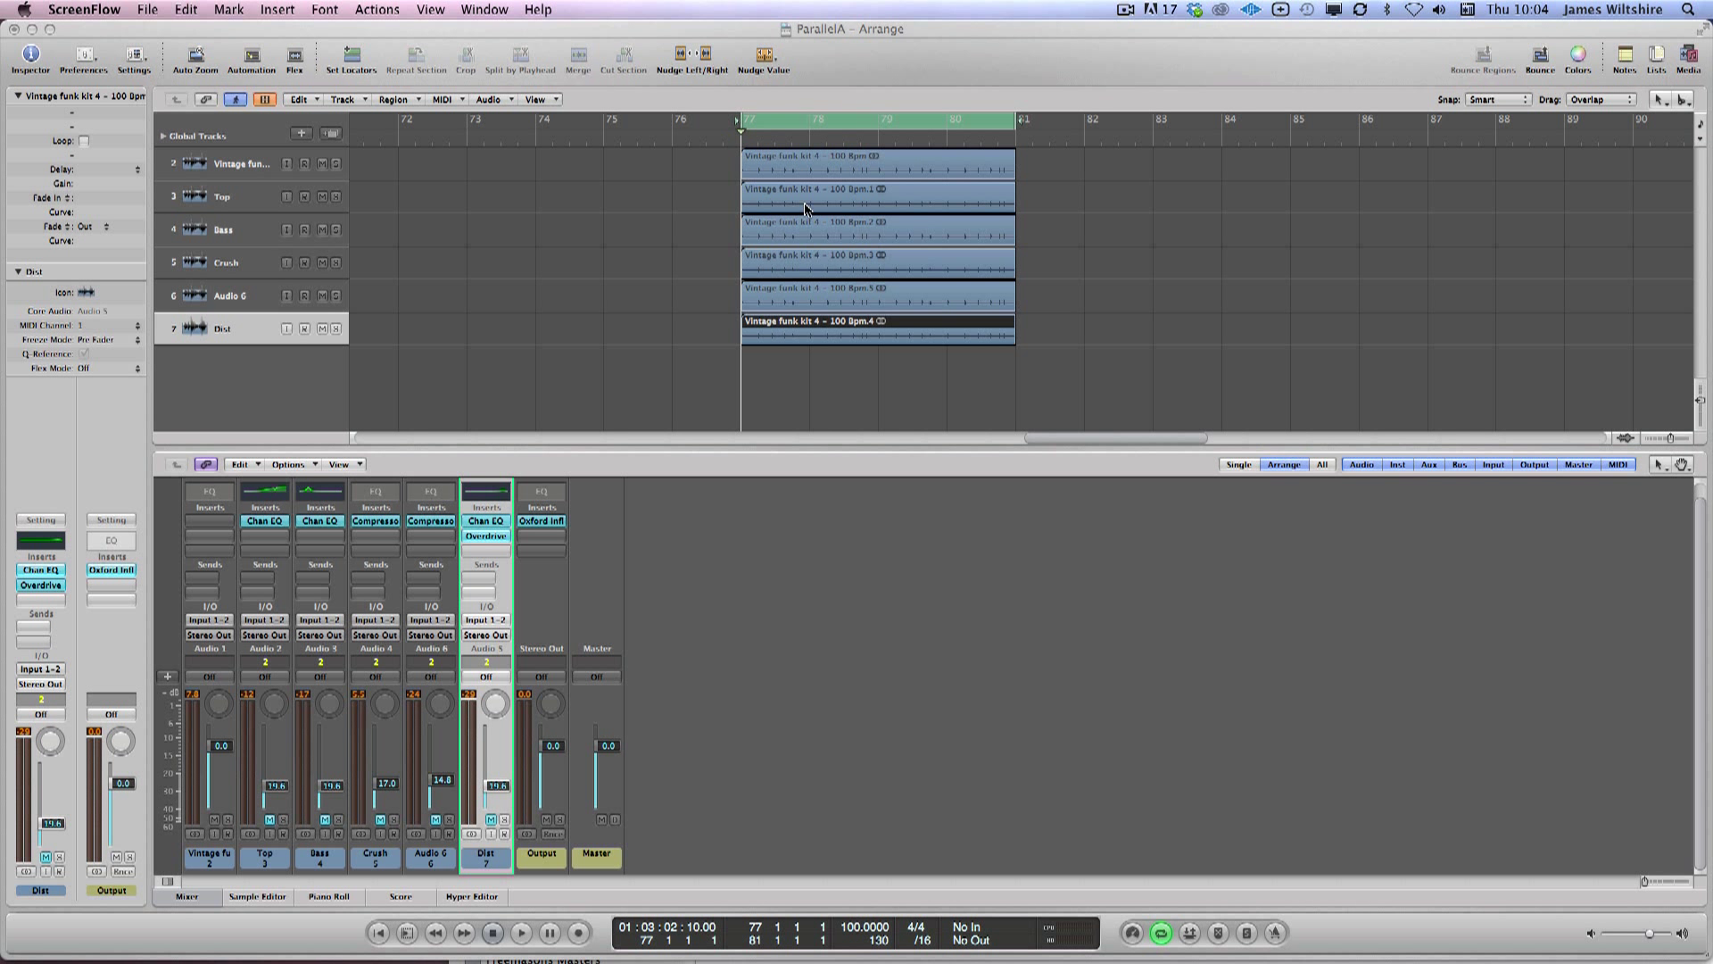
Step: Play the original drum loop at bar 77 with all the parallel tracks muted
left_click(712, 200)
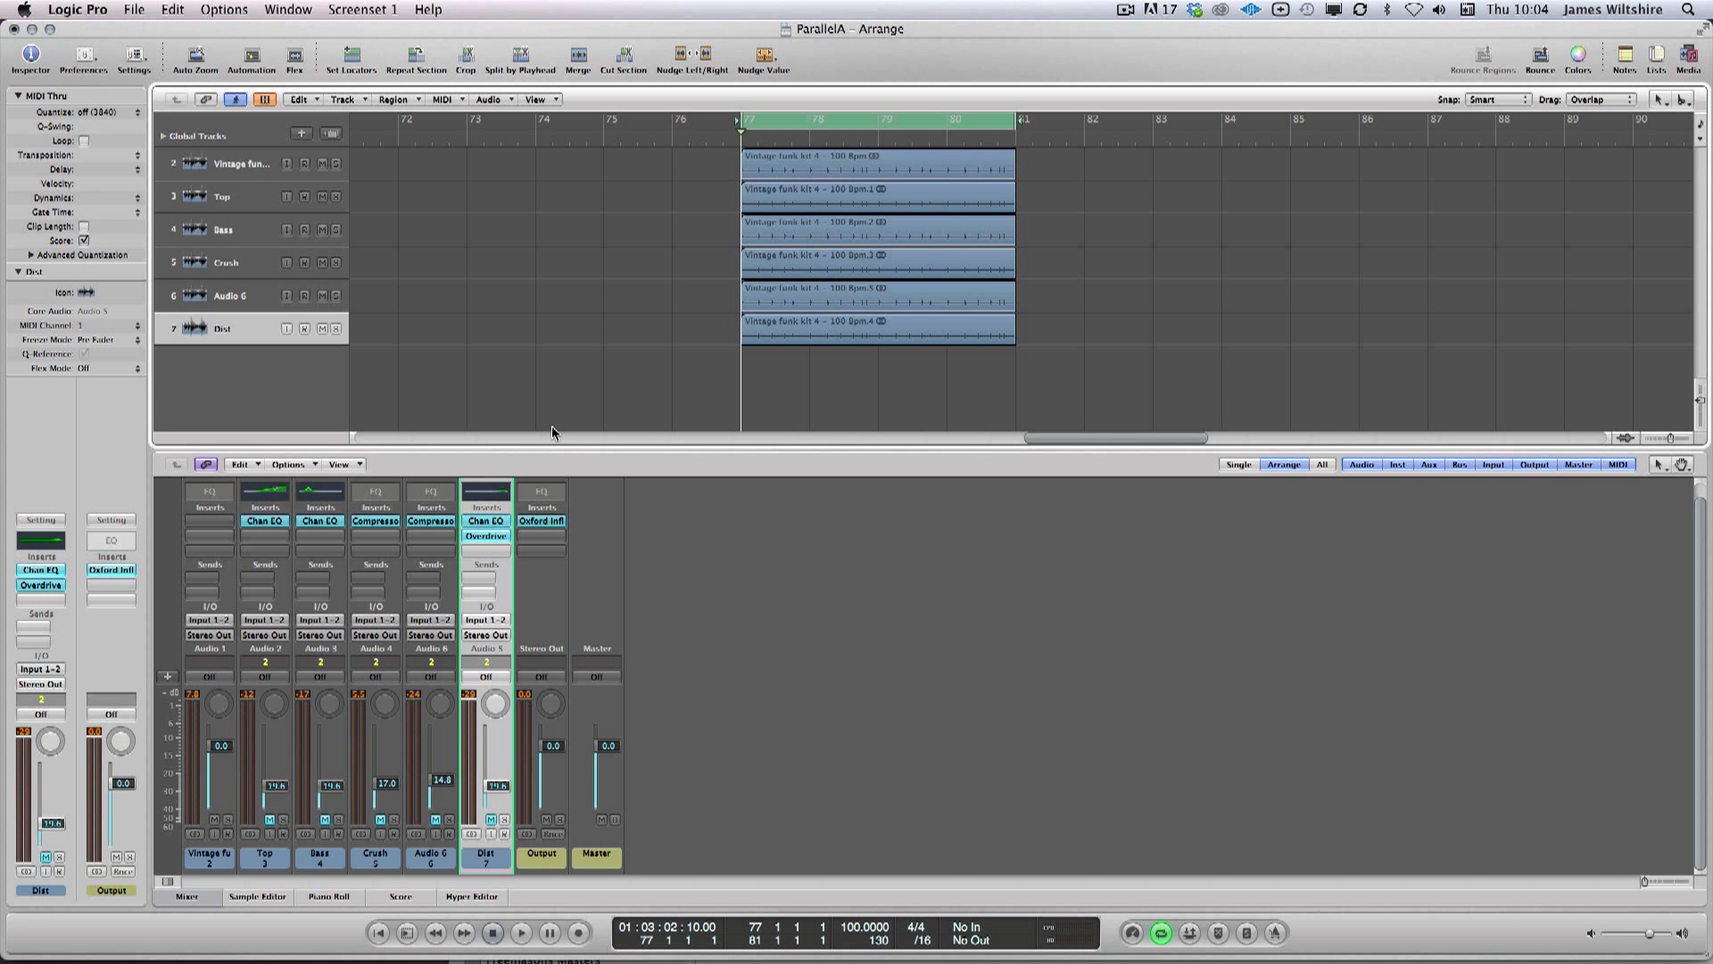
scroll(552, 426, "left", 3)
scroll(846, 299, "right", 10)
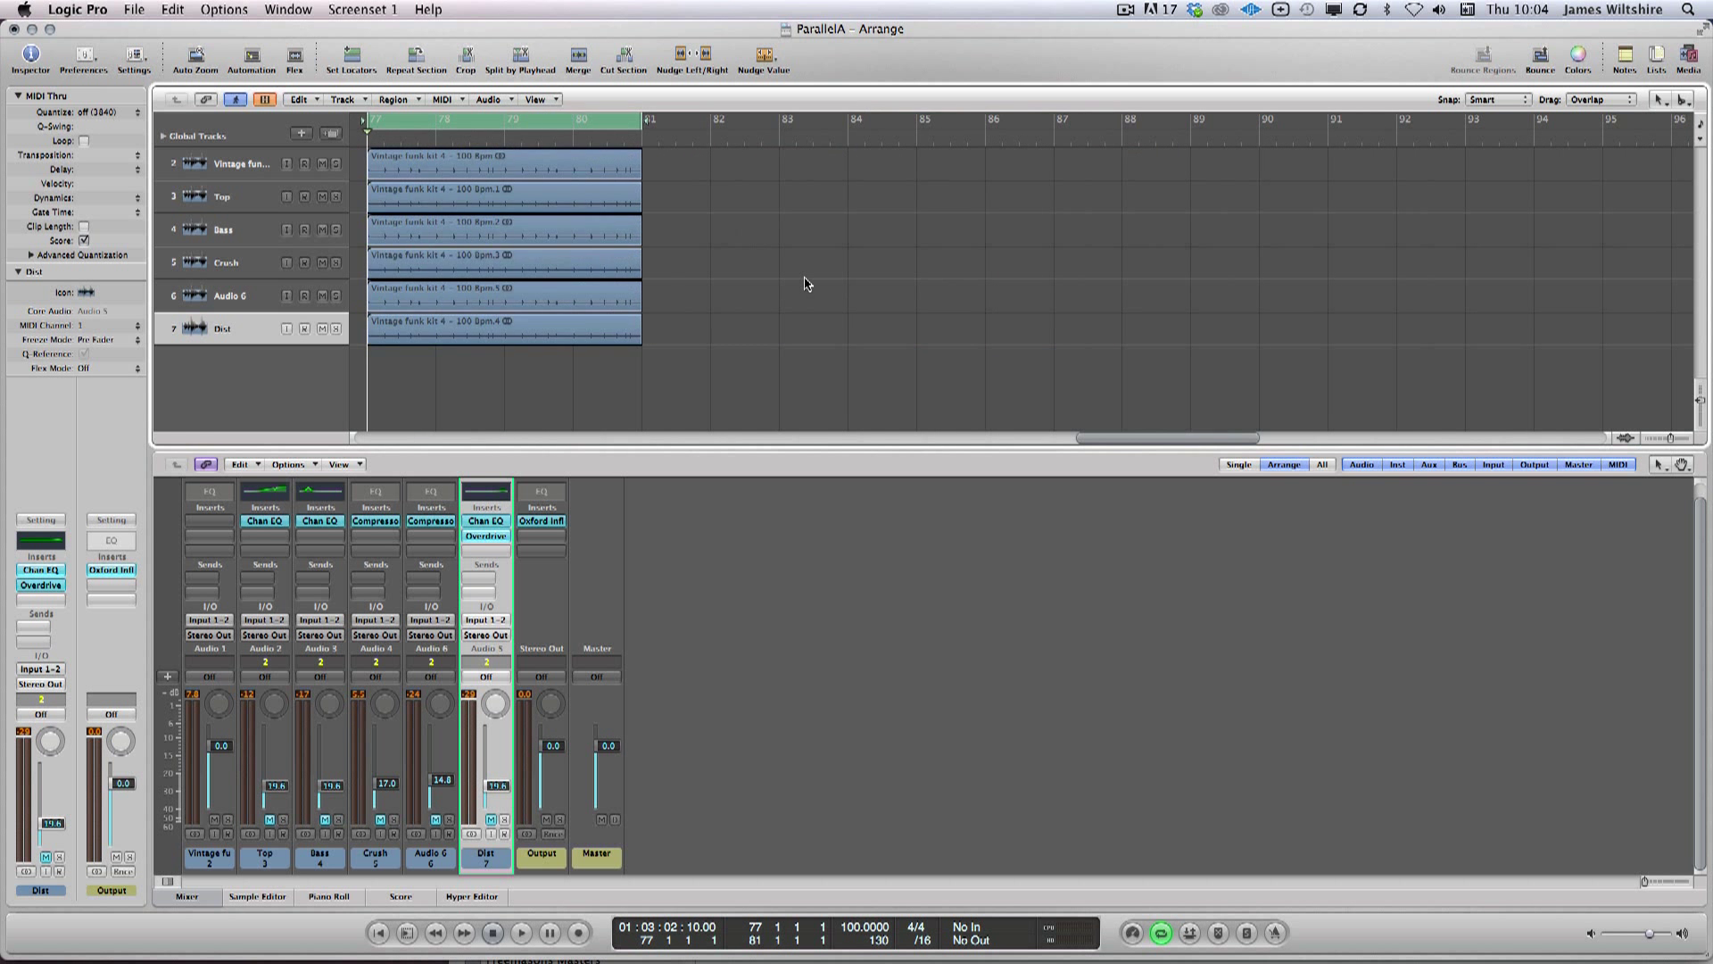
scroll(807, 279, "left", 7)
scroll(800, 282, "right", 5)
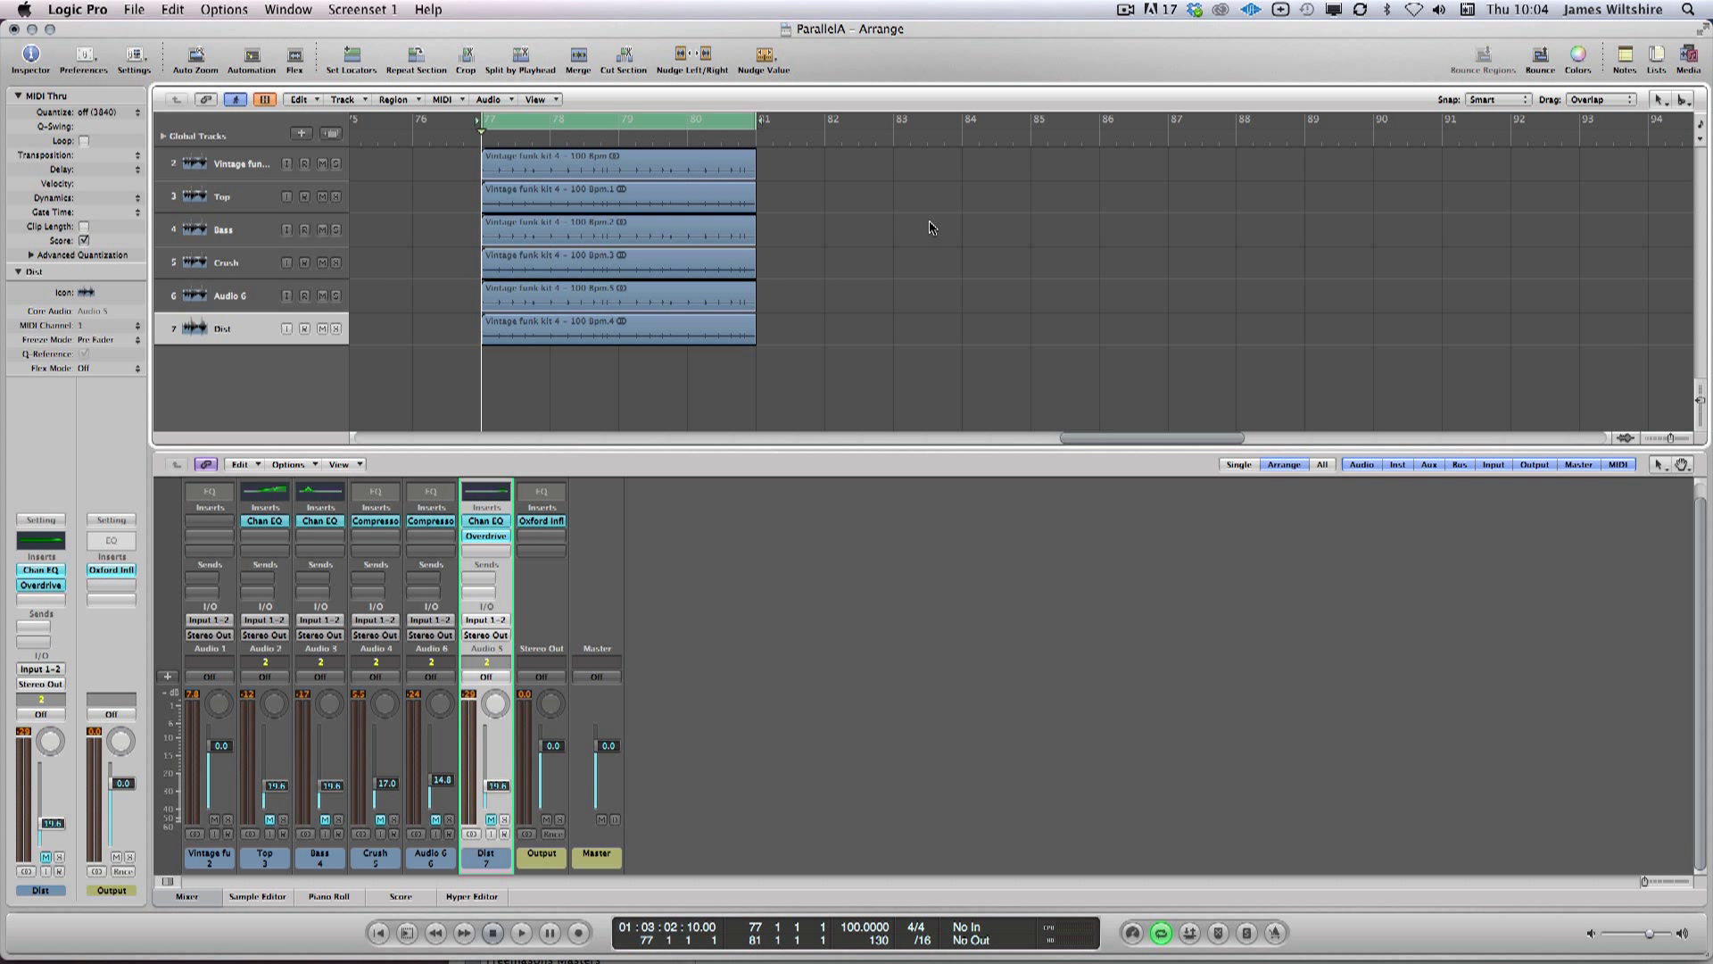
key("space")
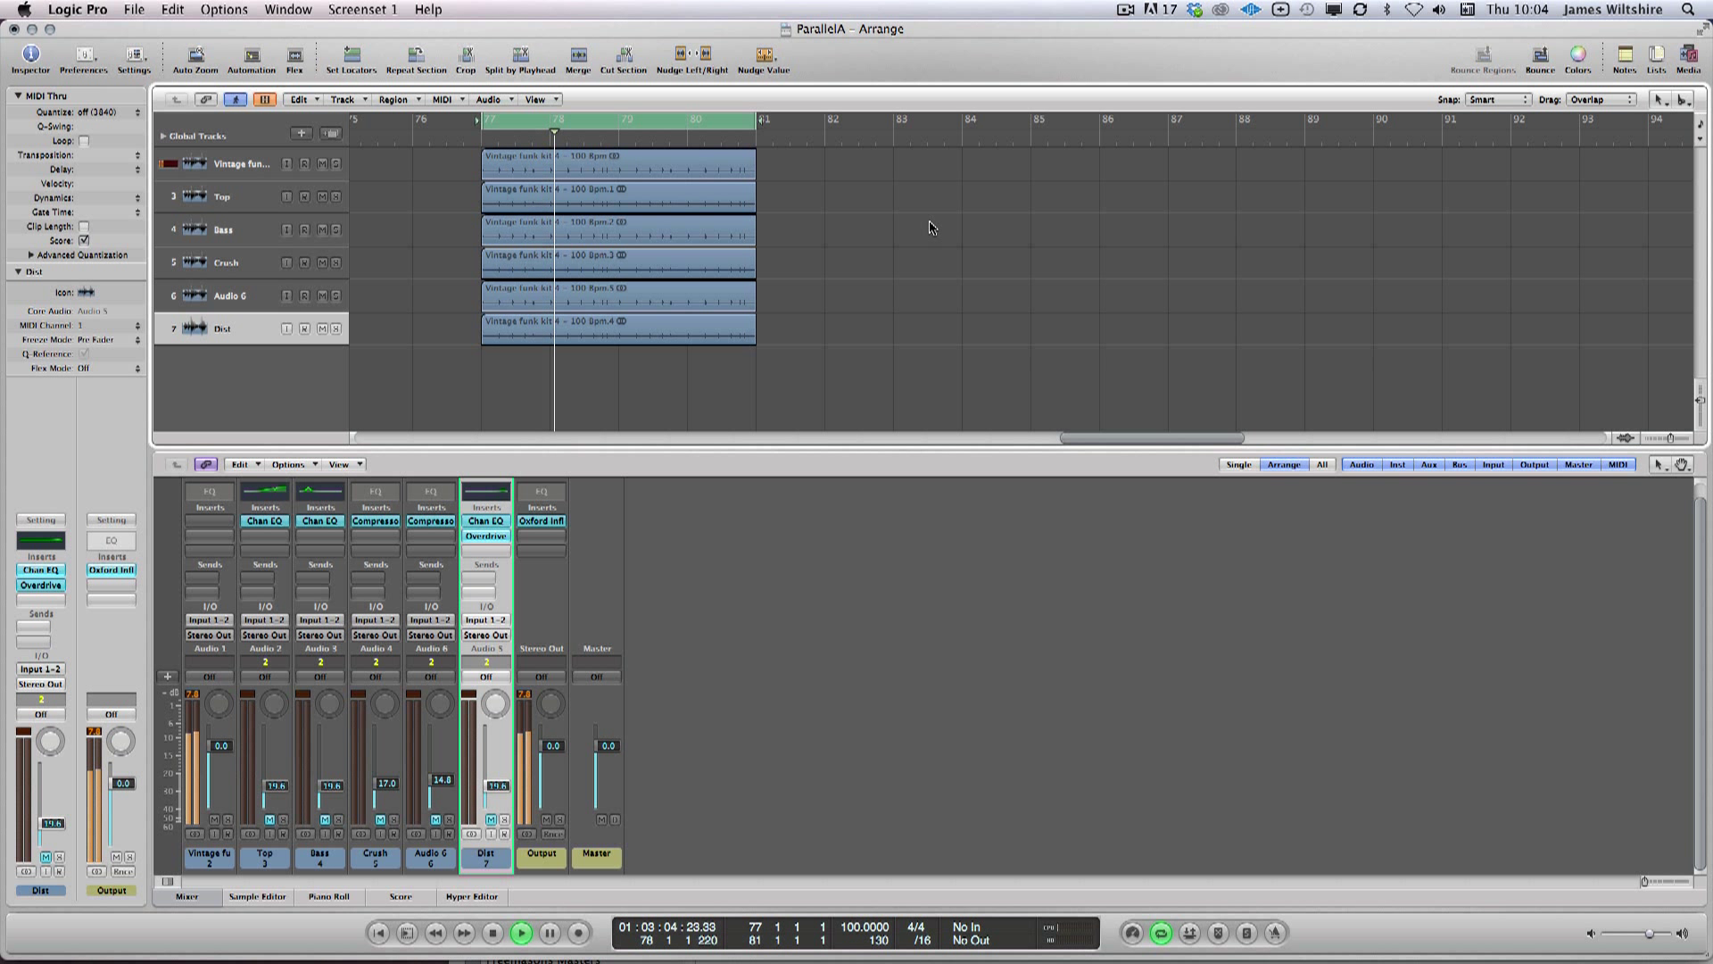
key("space")
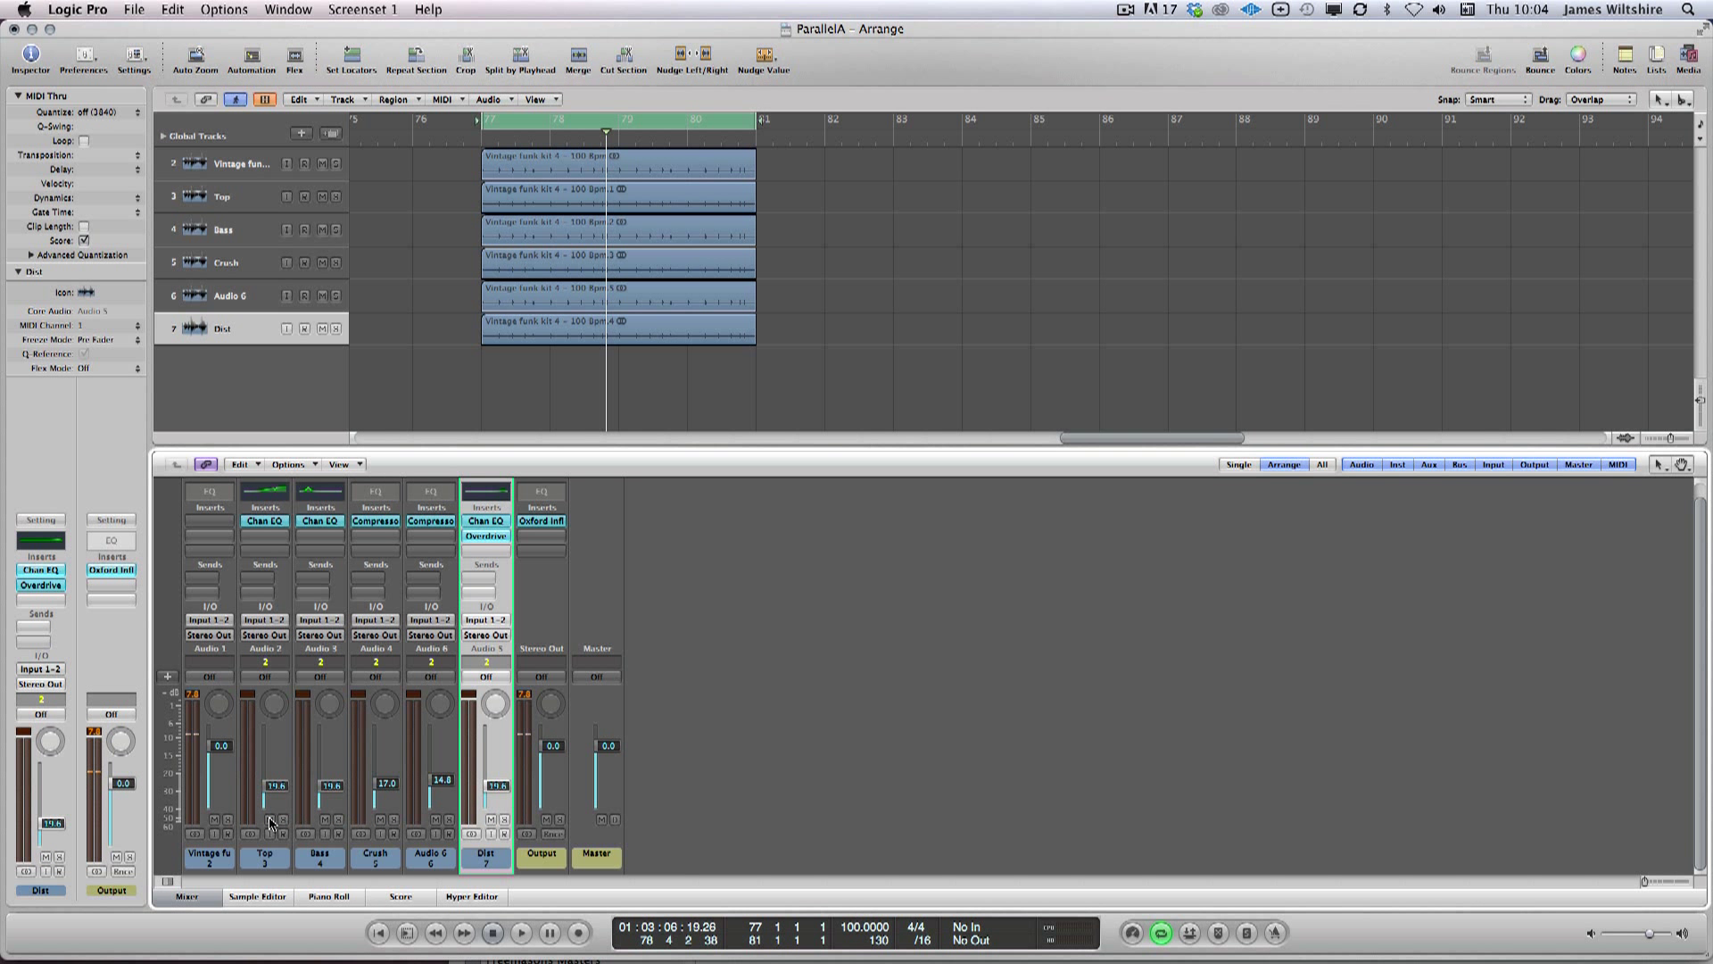
Step: Unmute the parallel tracks and play them together with the original drum loop to compare
key("Return")
key("space")
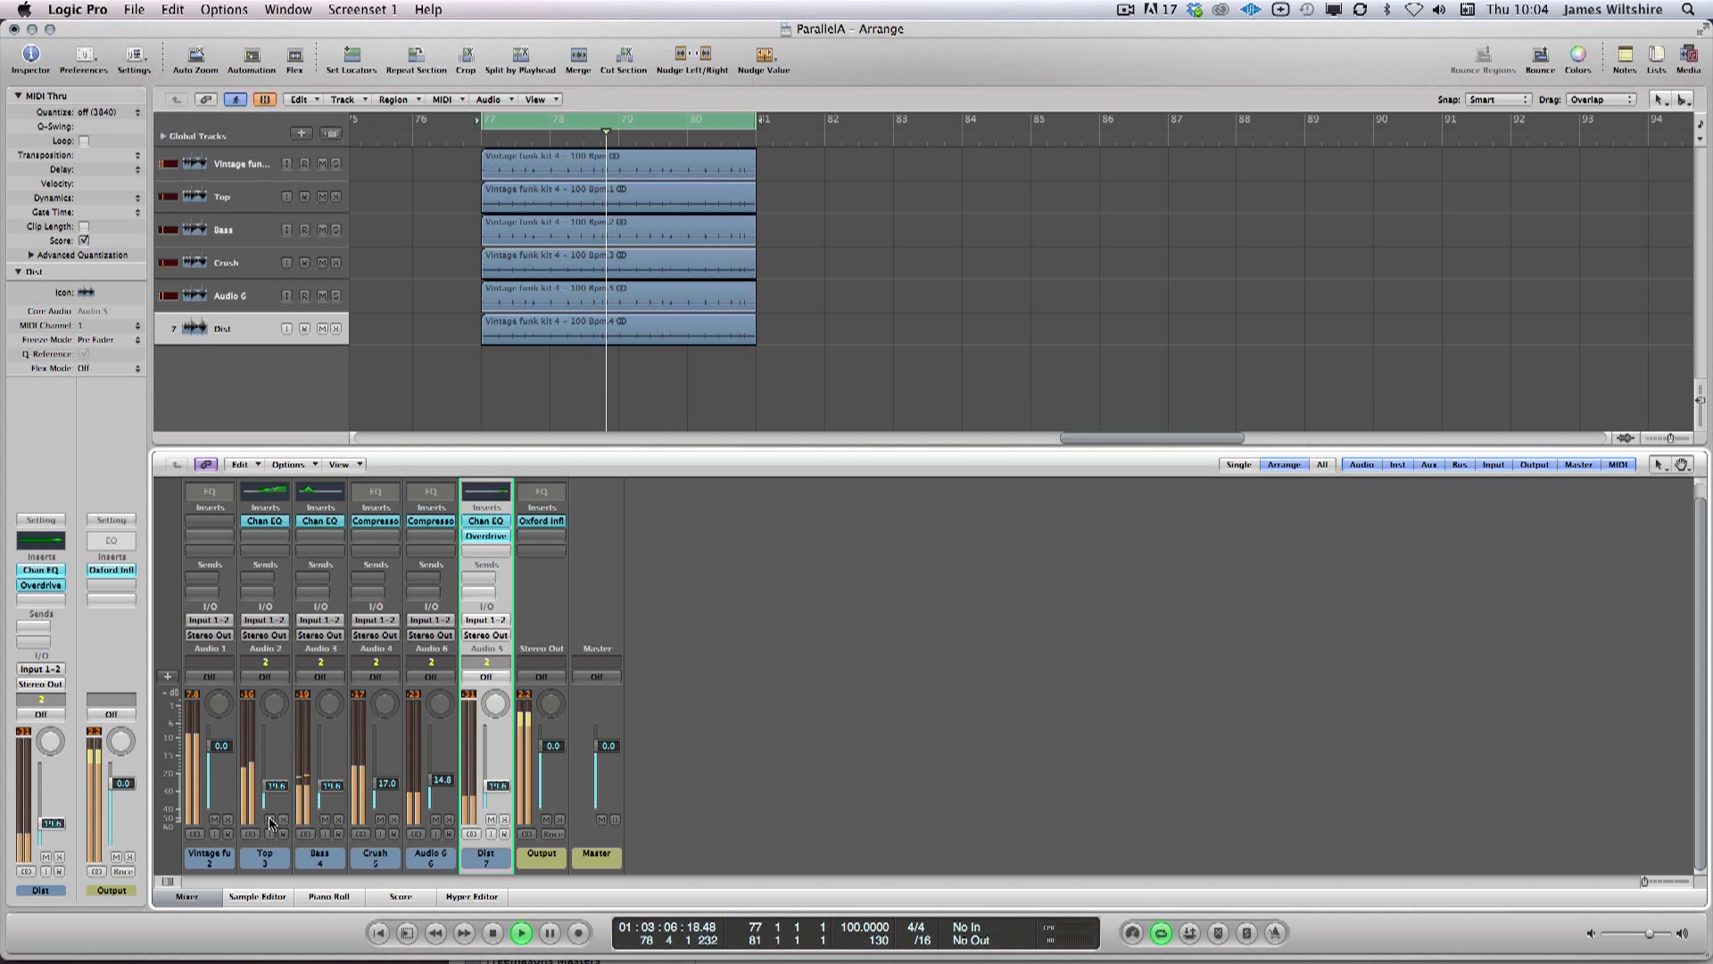
key("space")
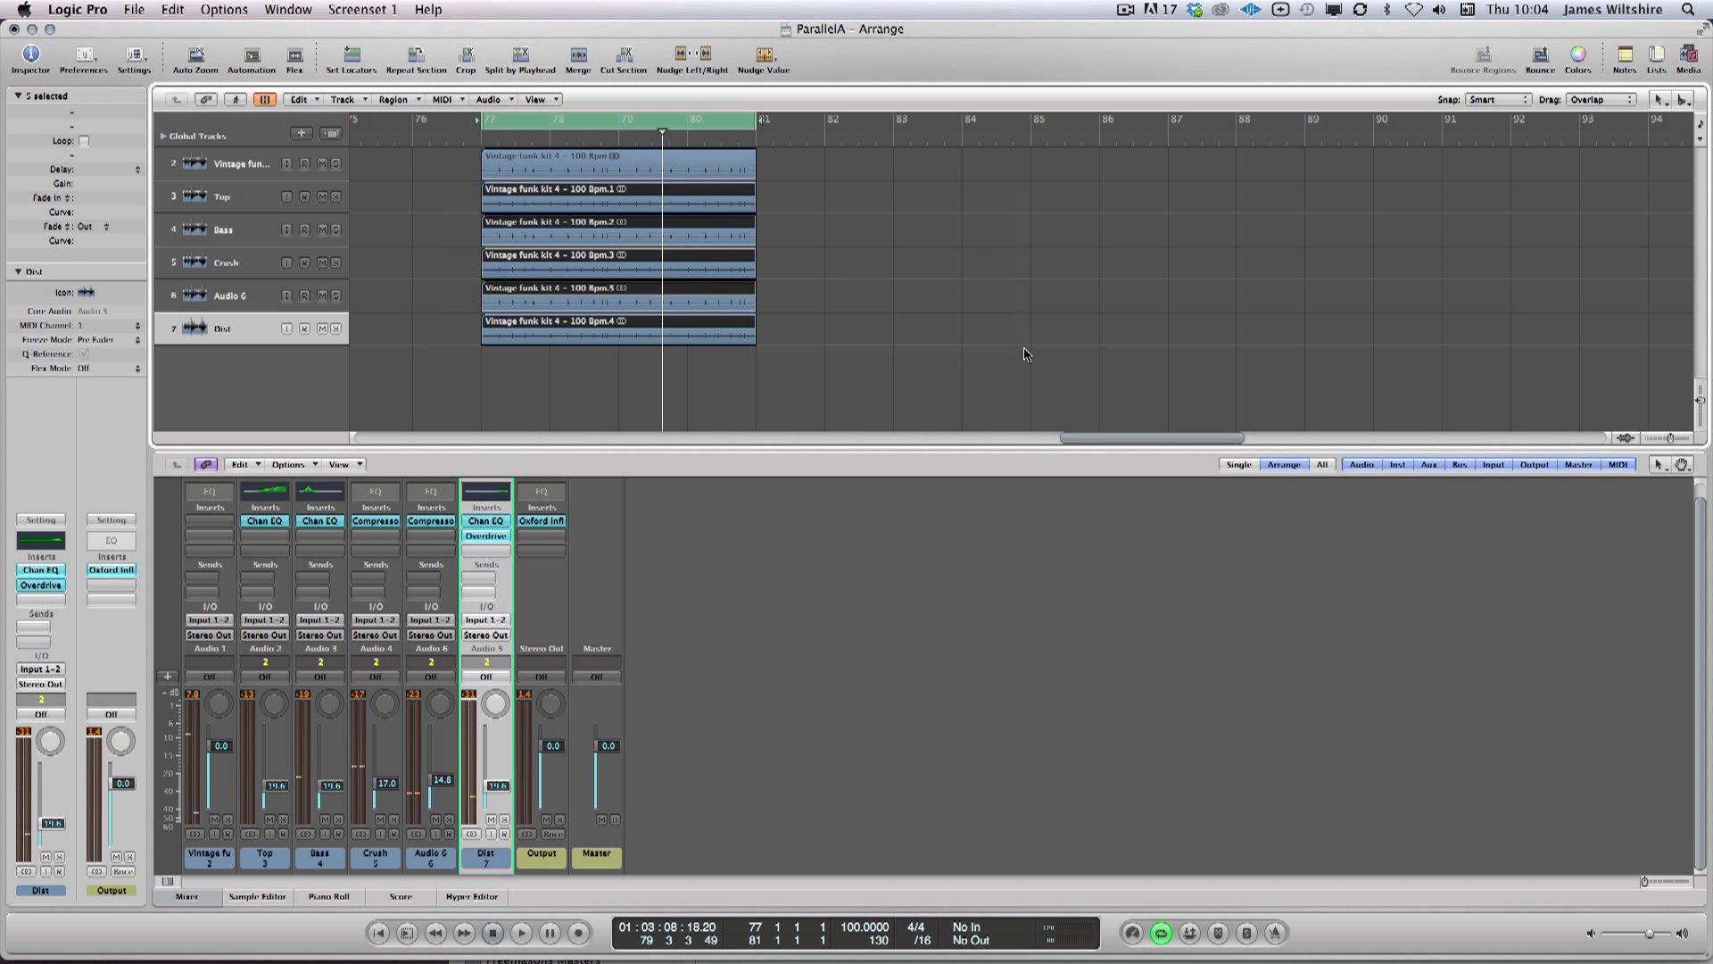
Step: Delete the five parallel regions and their tracks, keeping only the original Vintage funk kit track
key("super+z")
key("super+z")
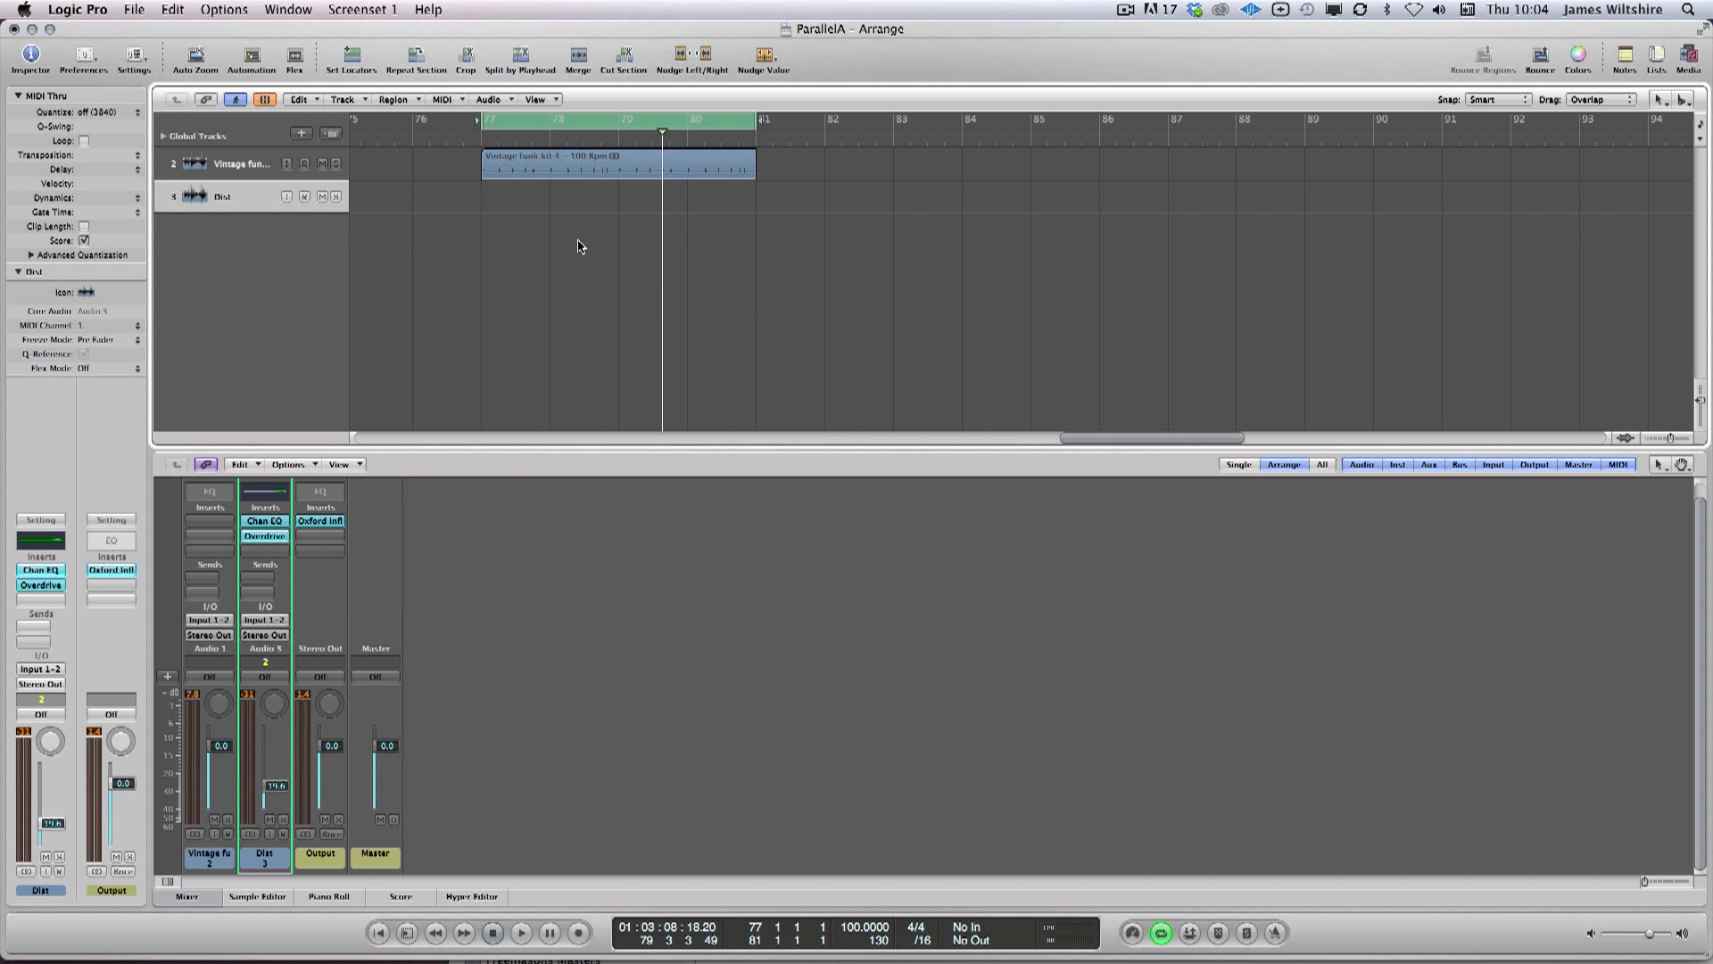
key("super+z")
left_click(678, 277)
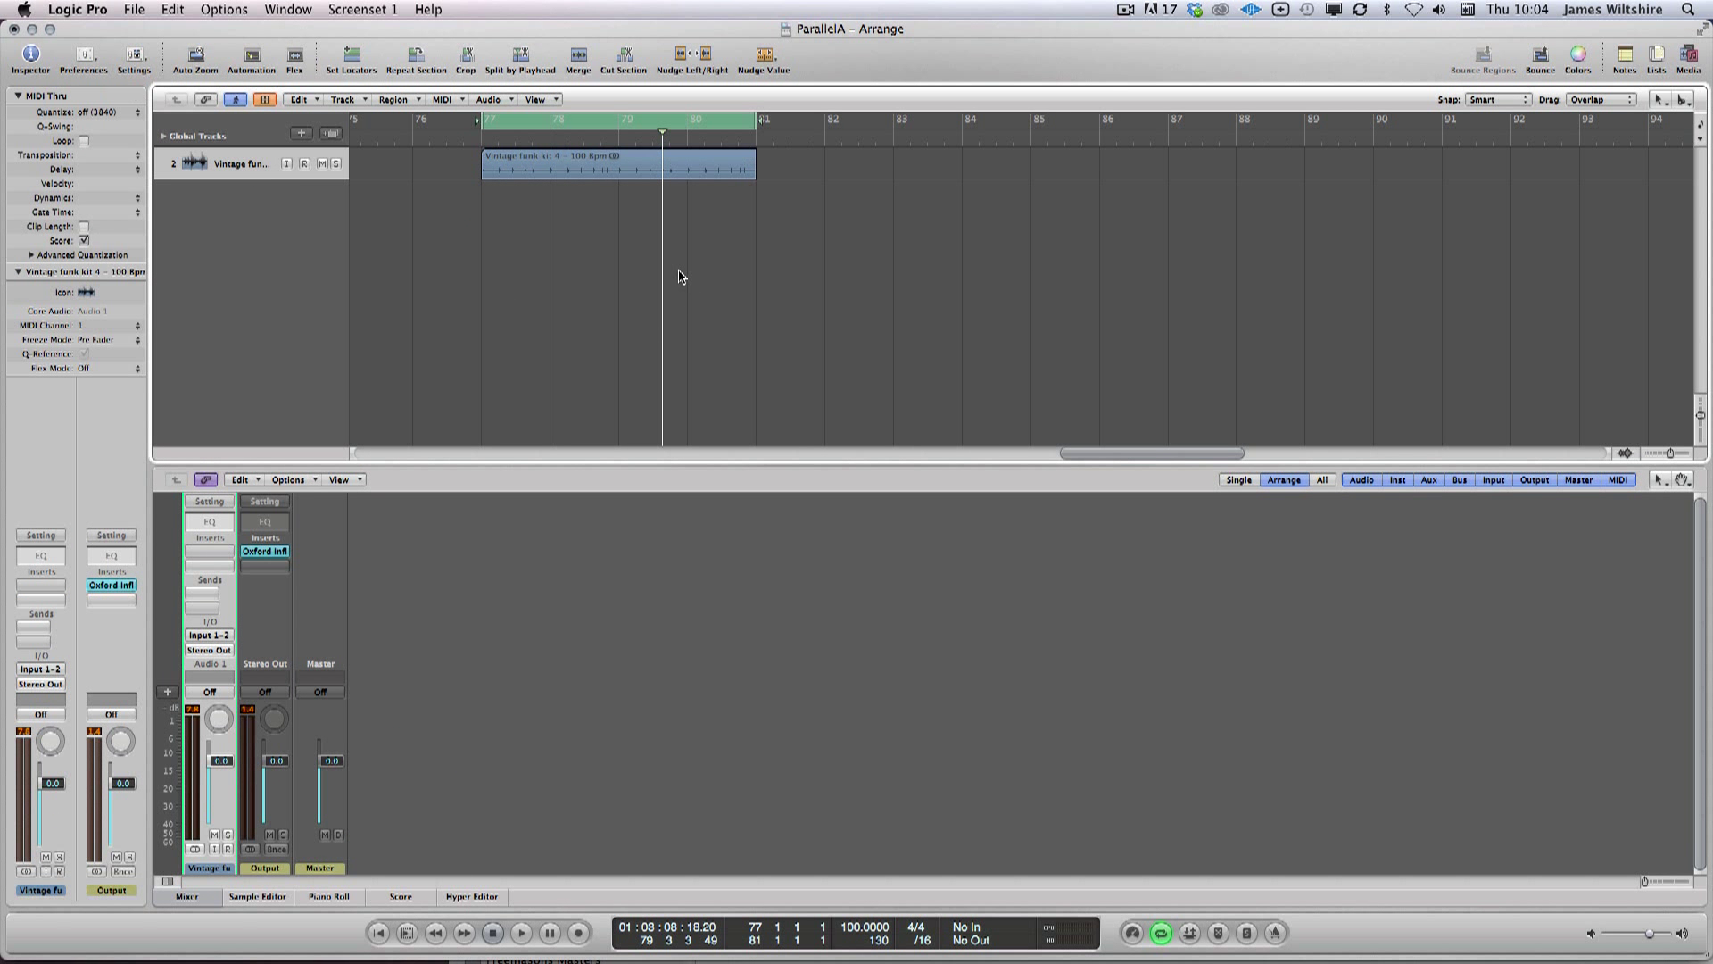
Step: Fit the remaining drum region to the view and play the unprocessed loop on its own
key("z")
key("Return")
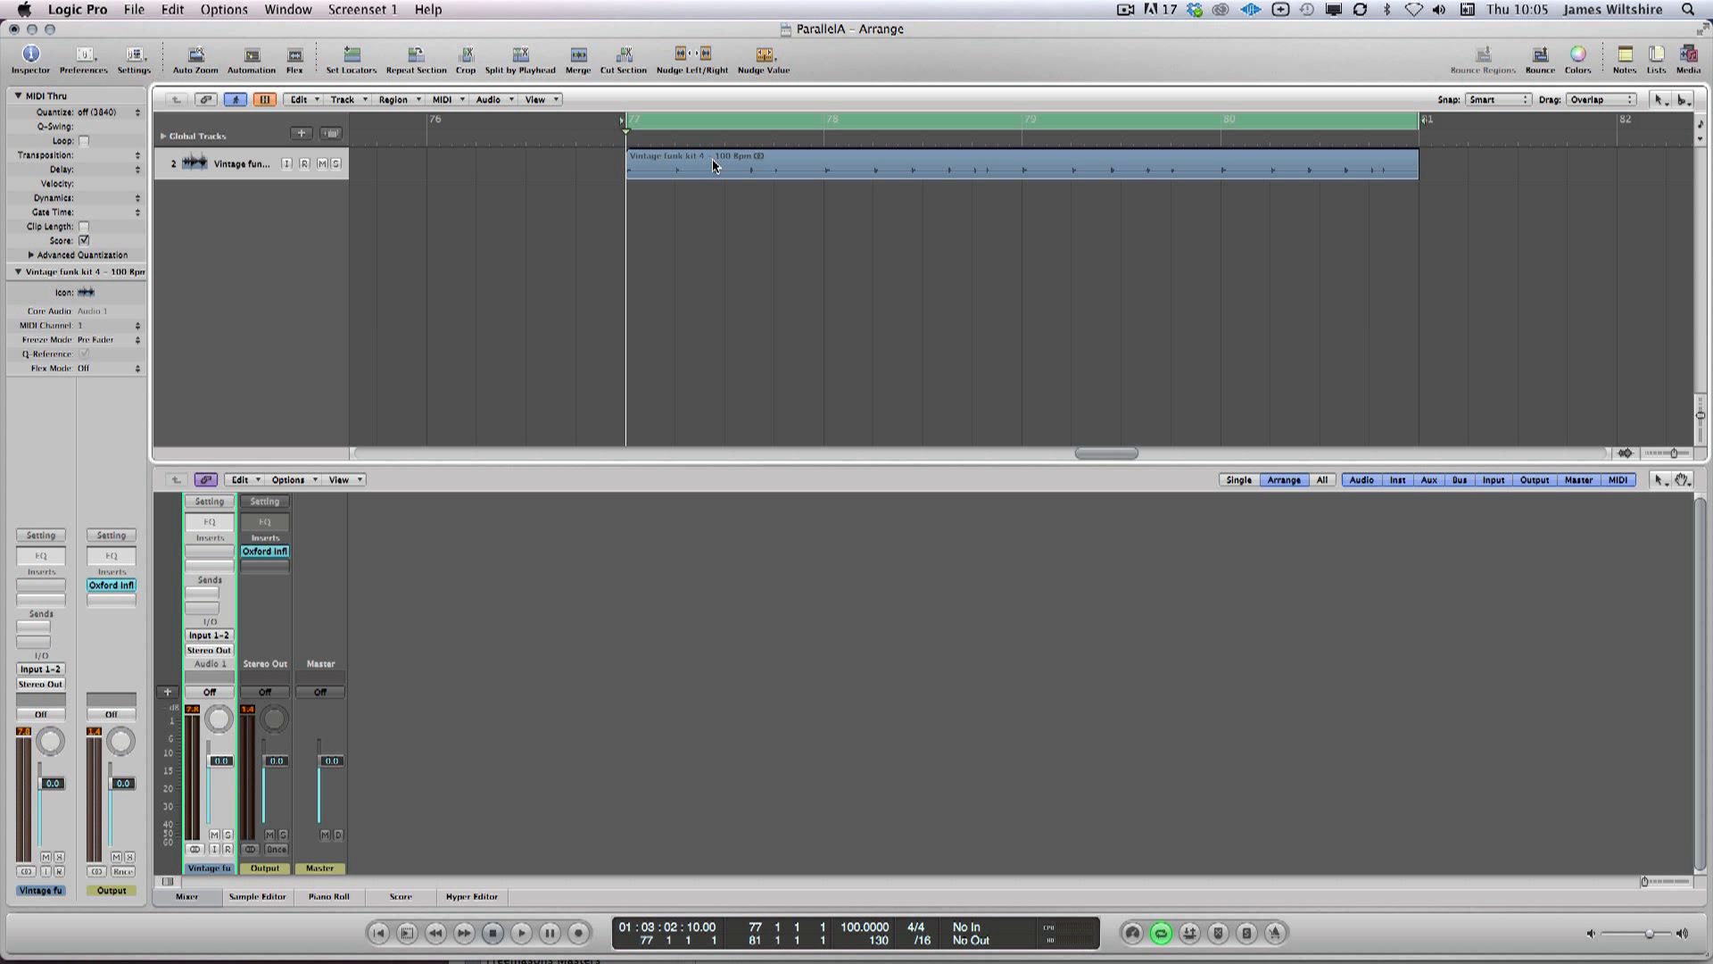
key("Return")
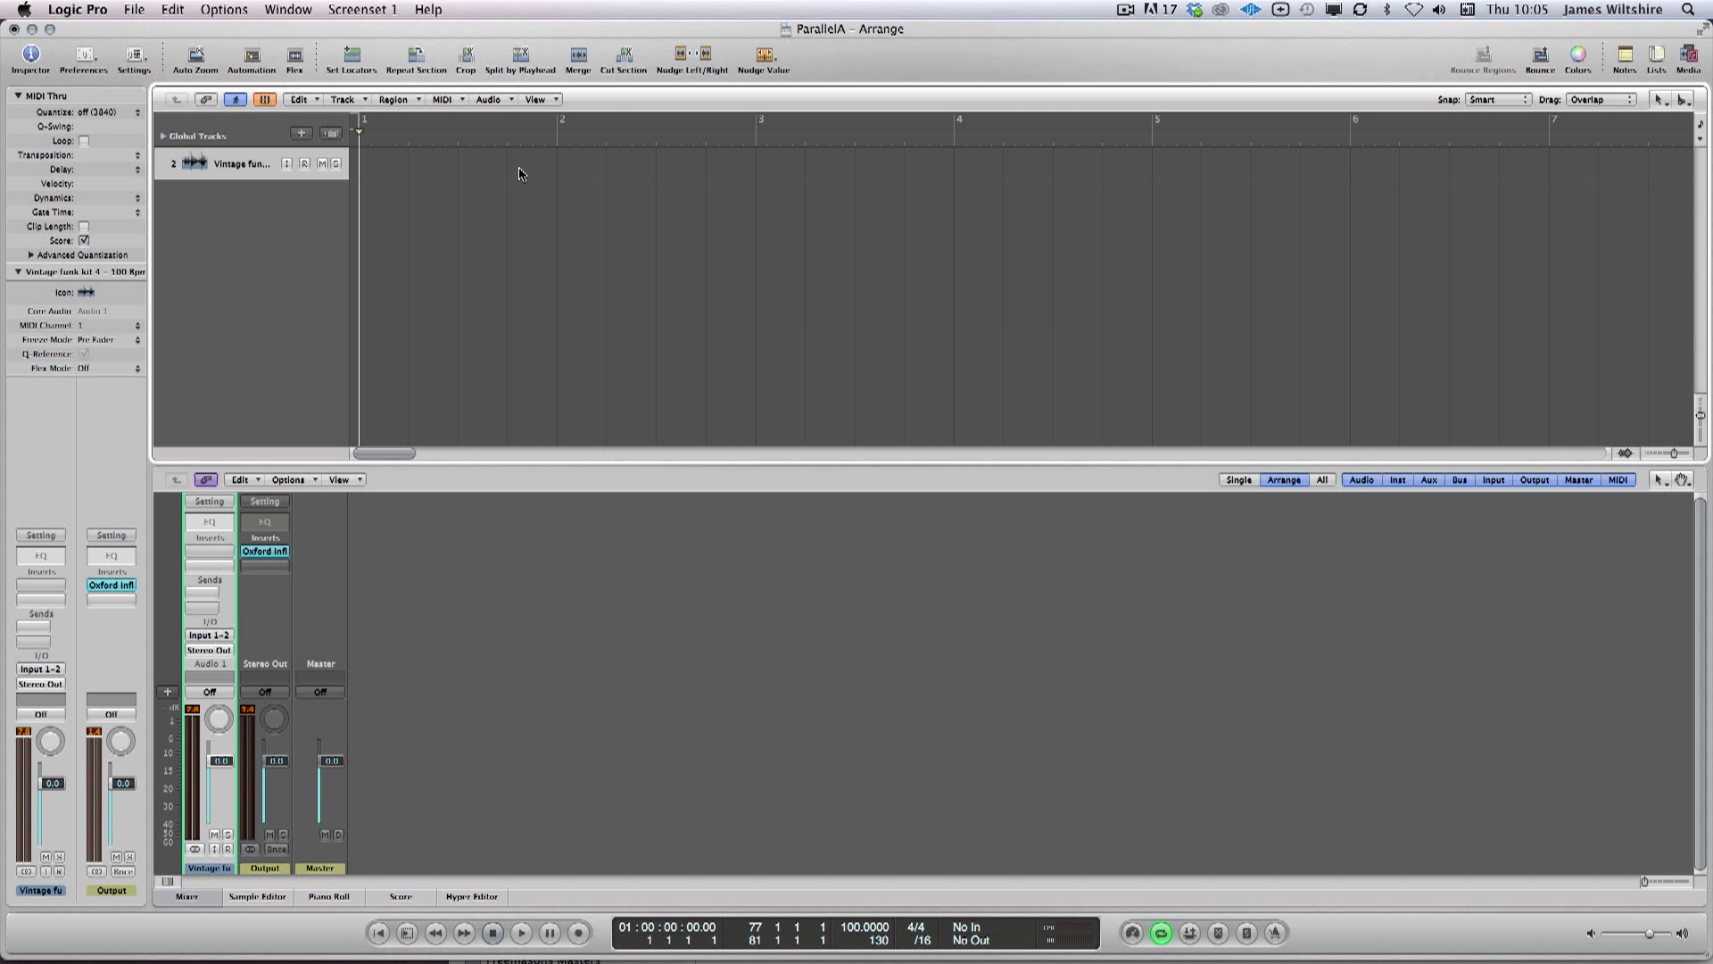
key("space")
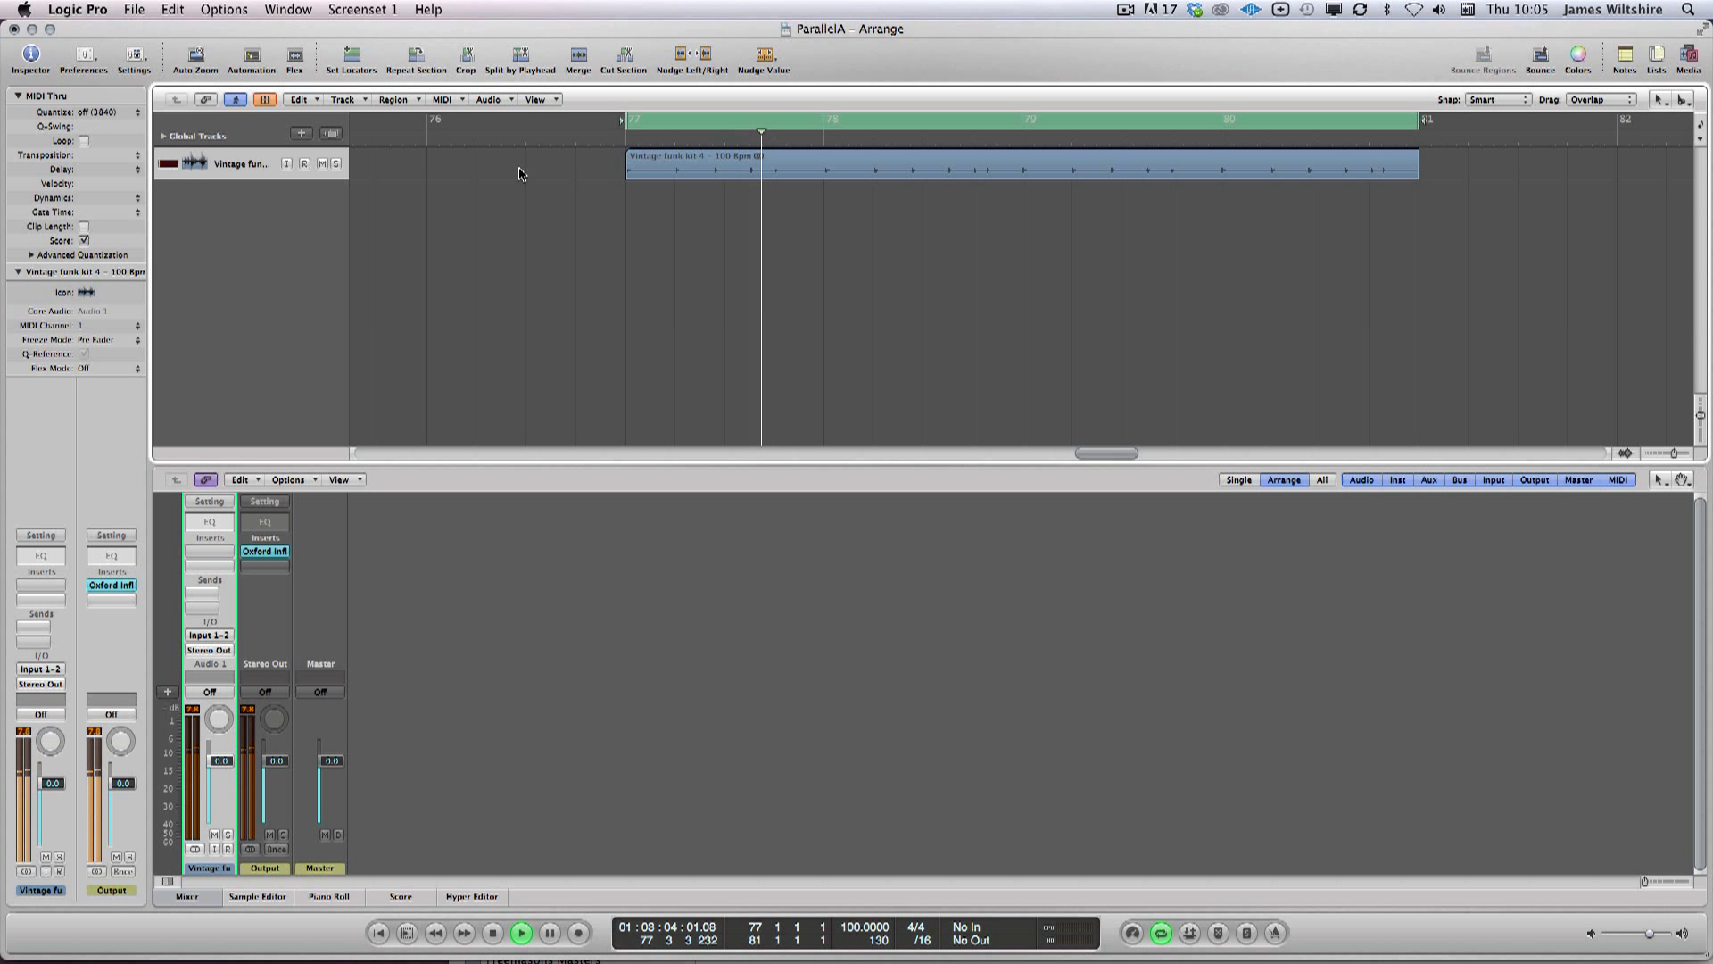
key("space")
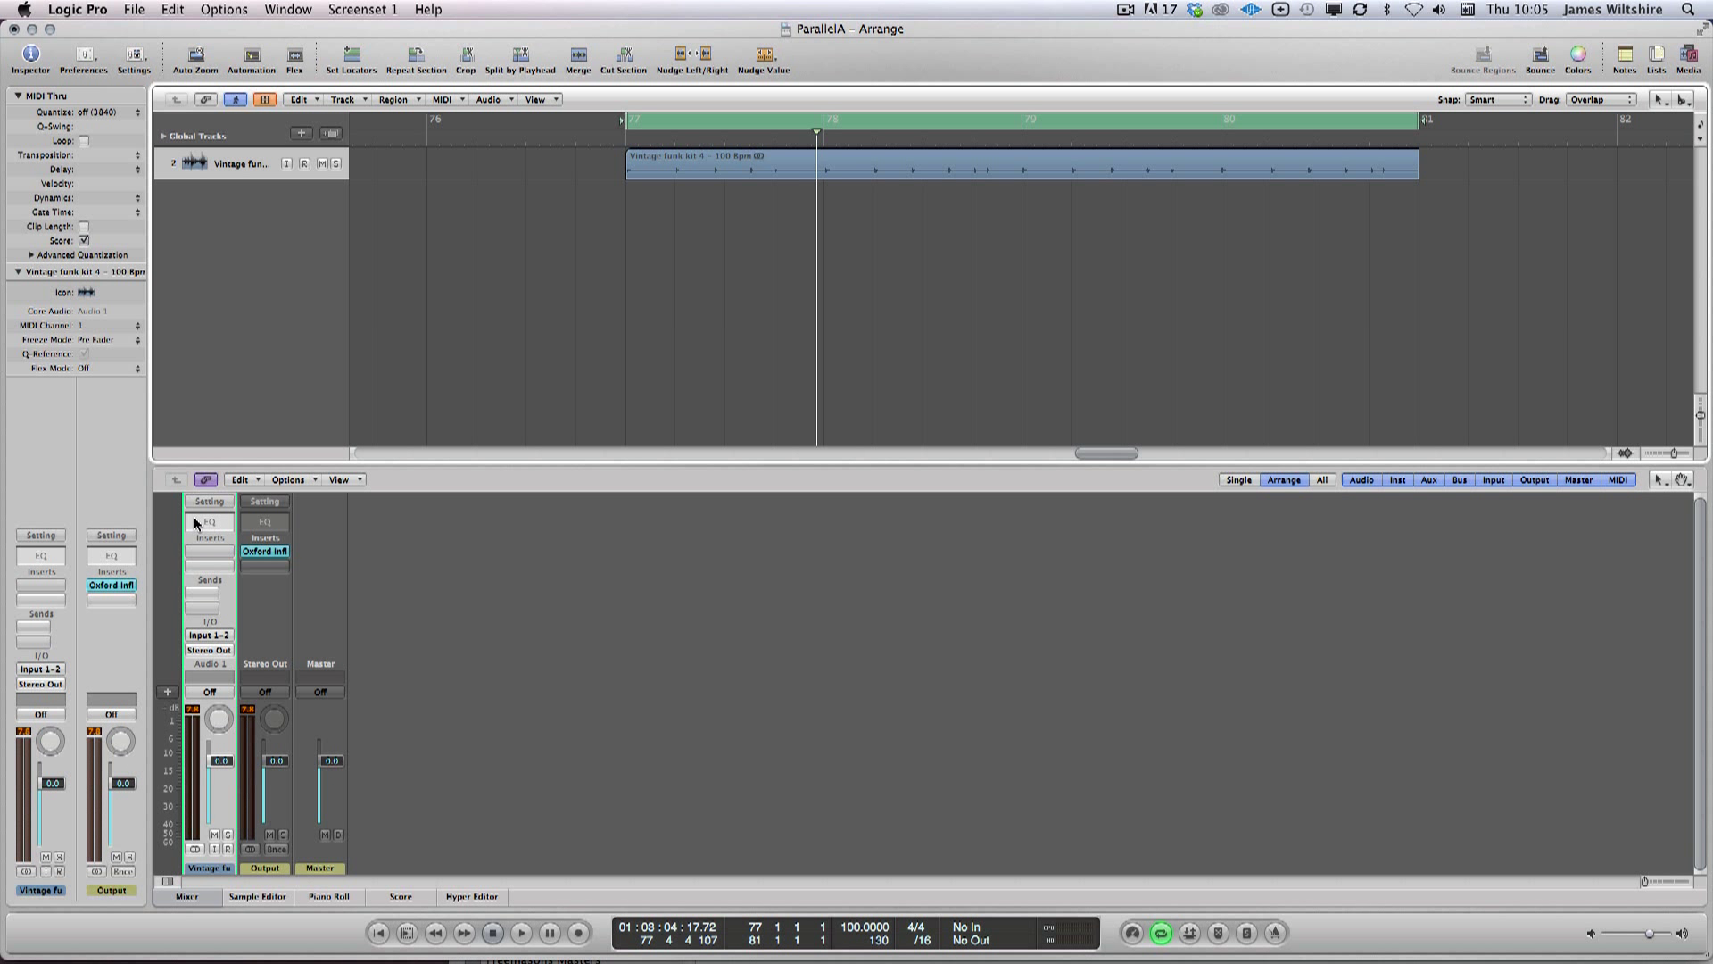
Step: Insert a Channel EQ on the original drum track with a high shelf at 1680 Hz, +8.0 dB and Q 0.10
double_click(211, 526)
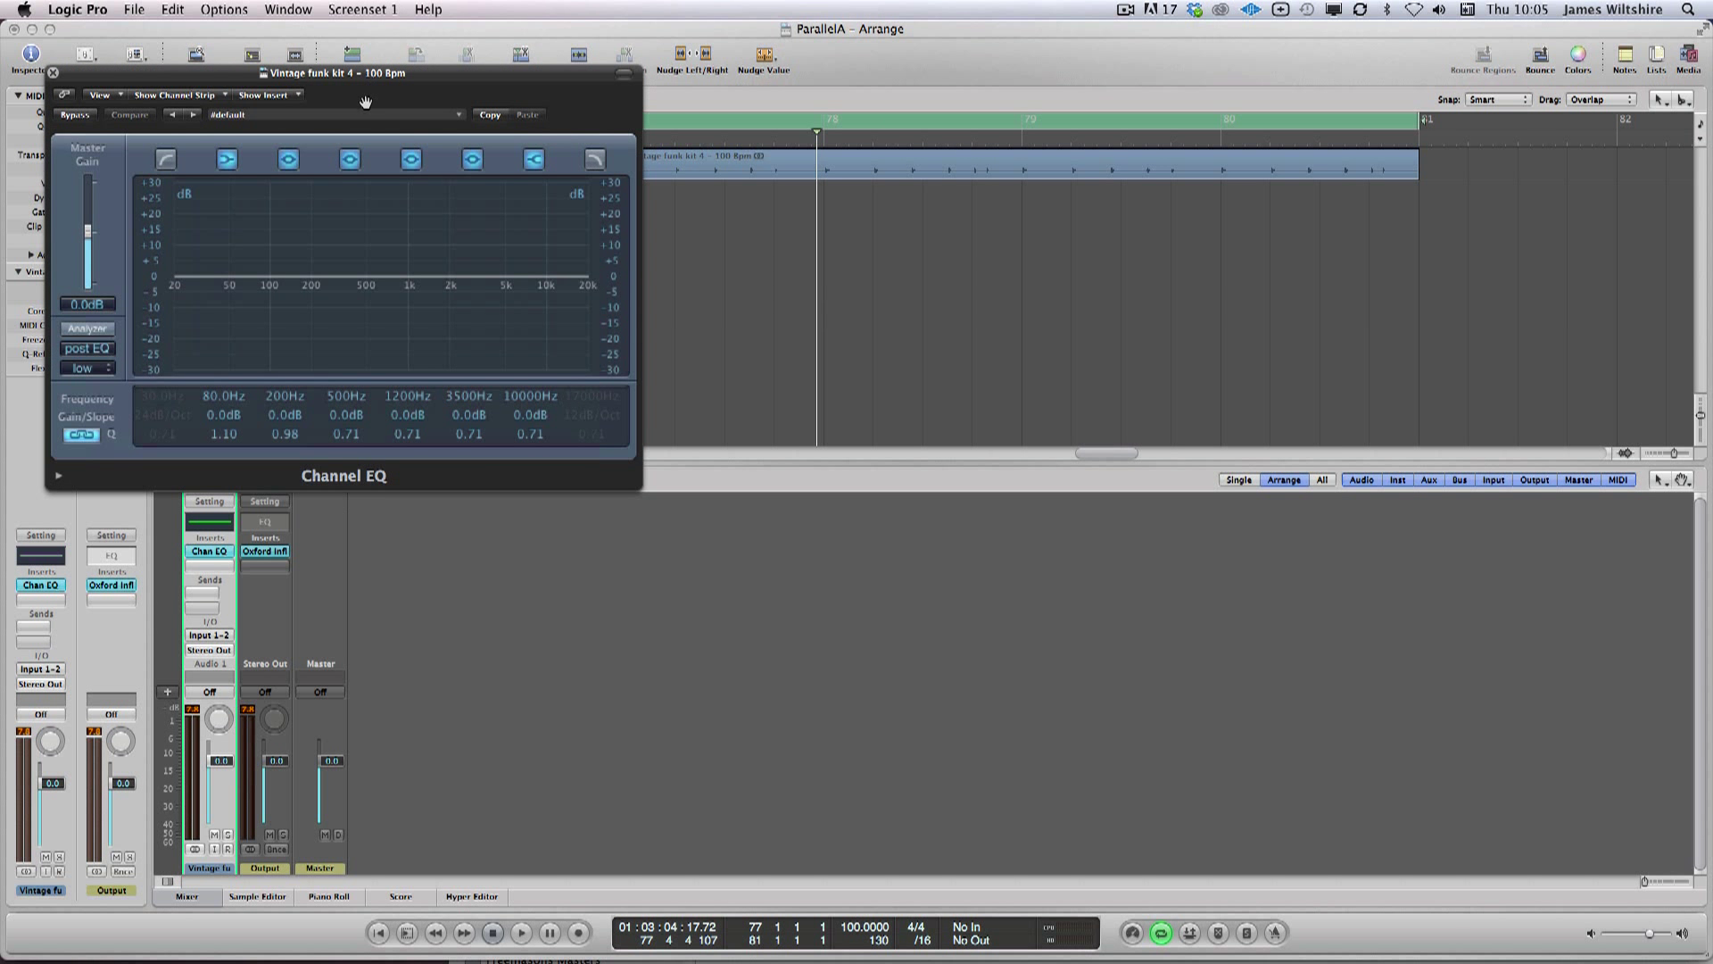
left_click_drag(413, 79, 1081, 280)
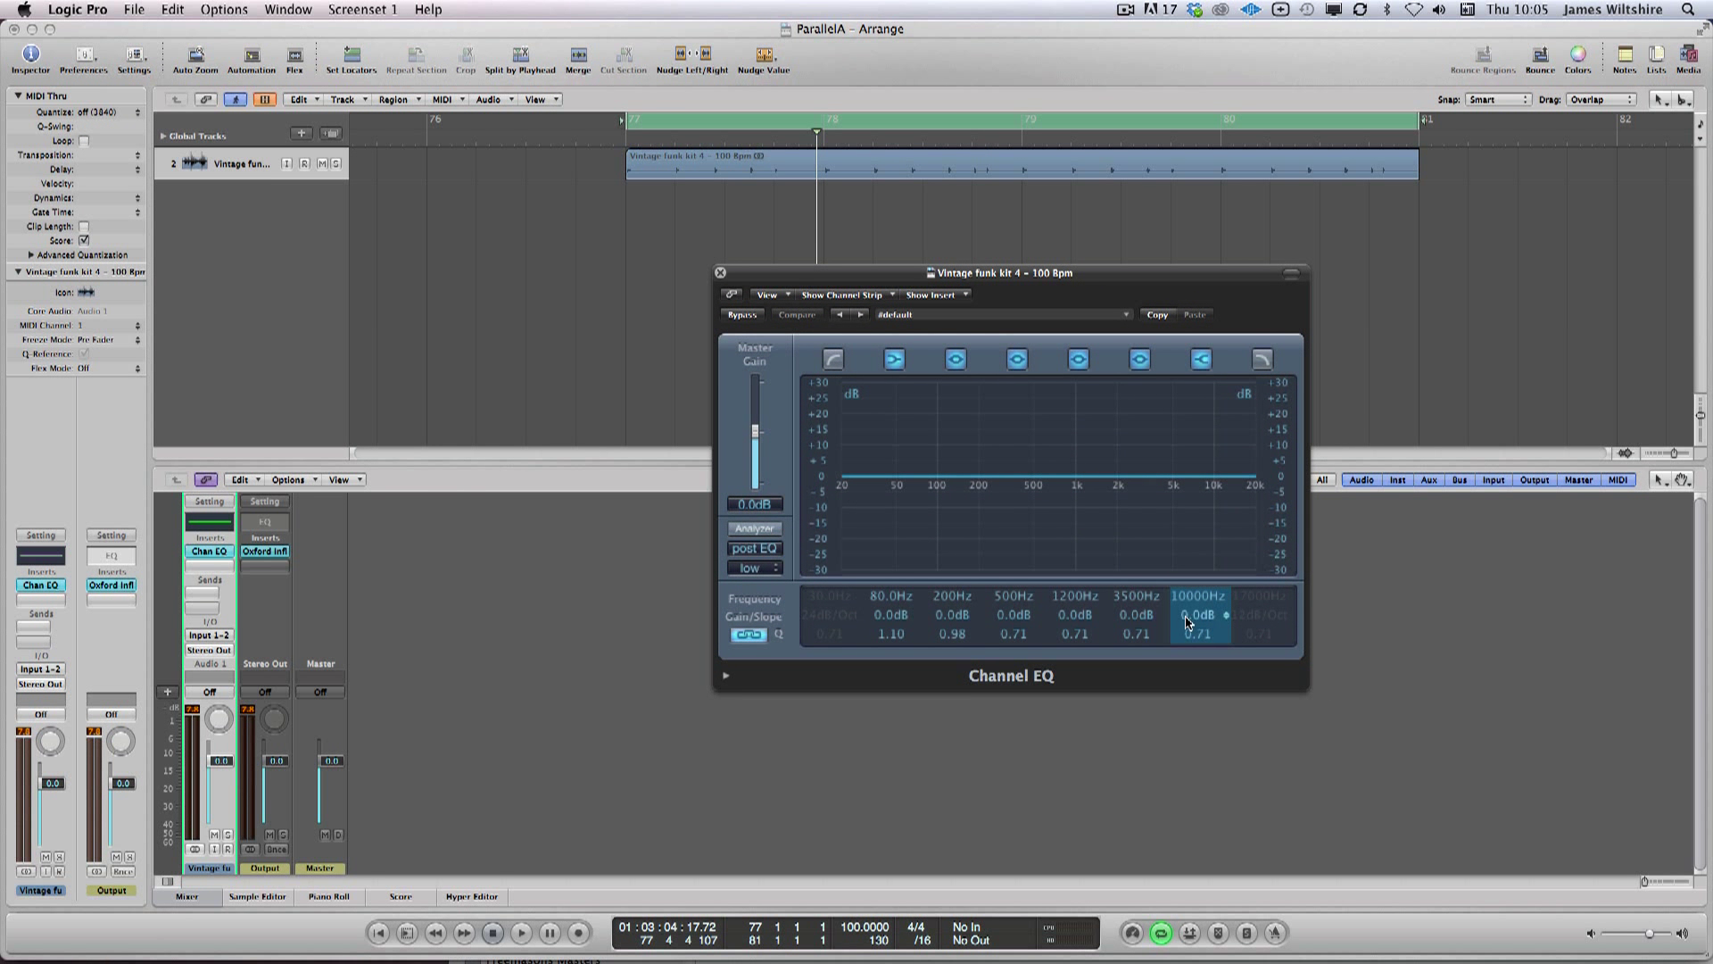
left_click_drag(1196, 618, 1207, 665)
left_click_drag(1187, 595, 1173, 722)
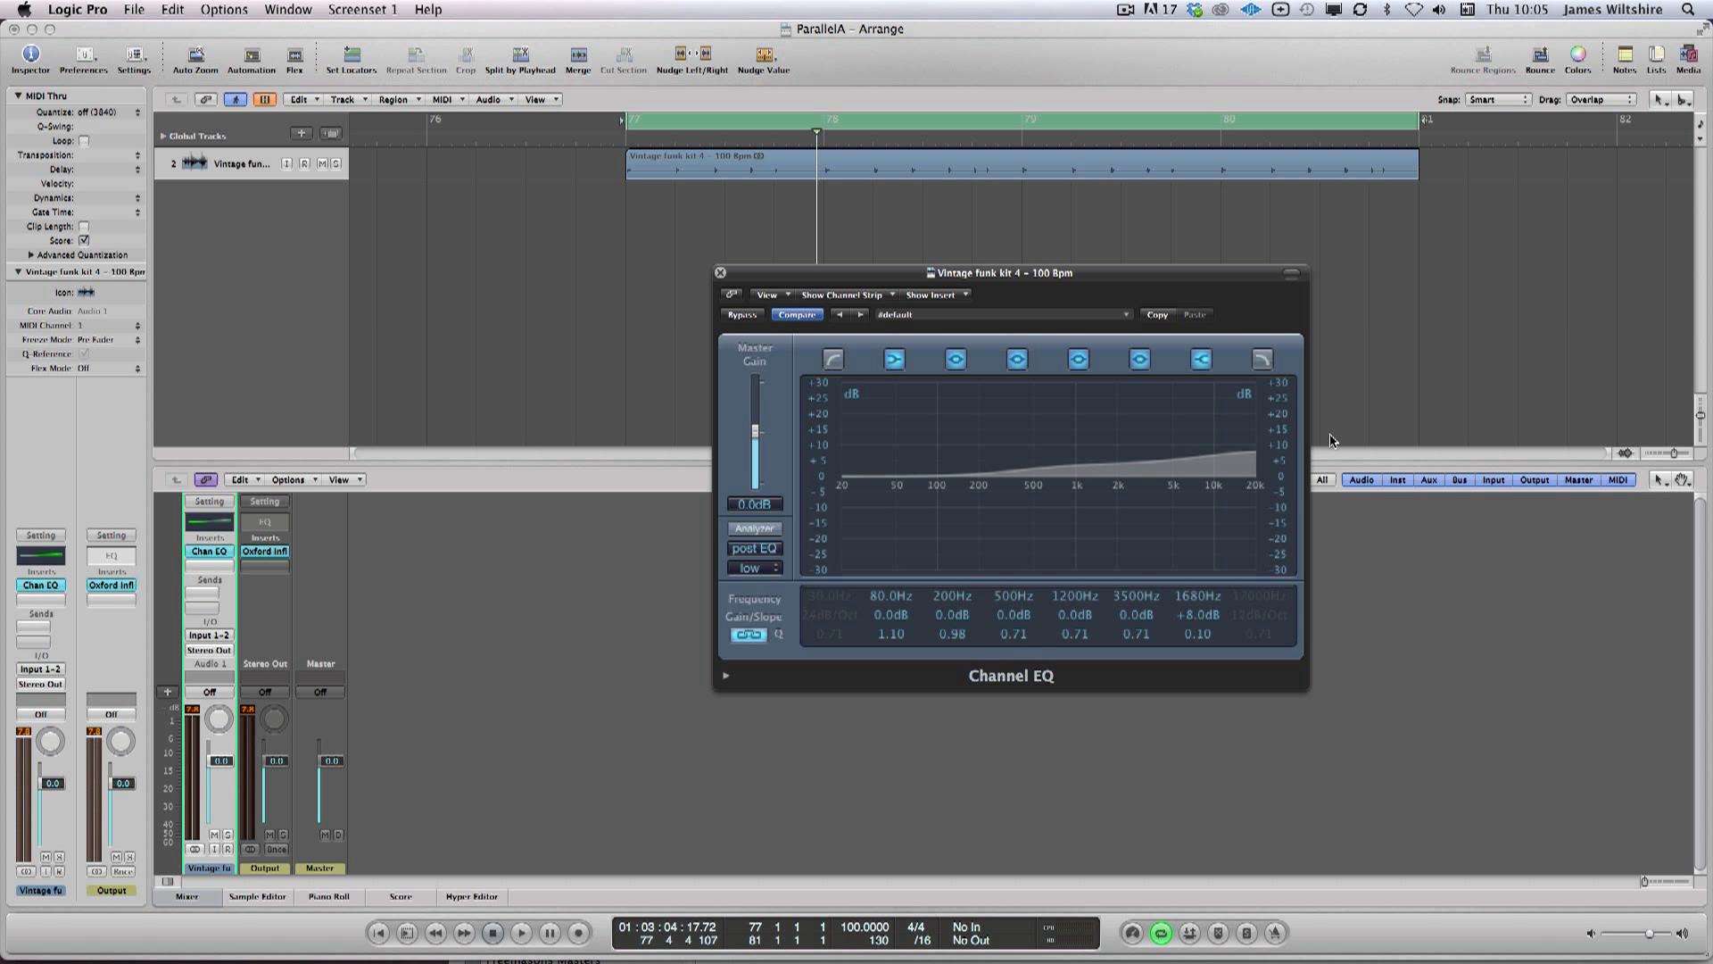
Step: Play the equalised loop and reduce the high shelf gain to +4.5 dB
key("space")
key("space")
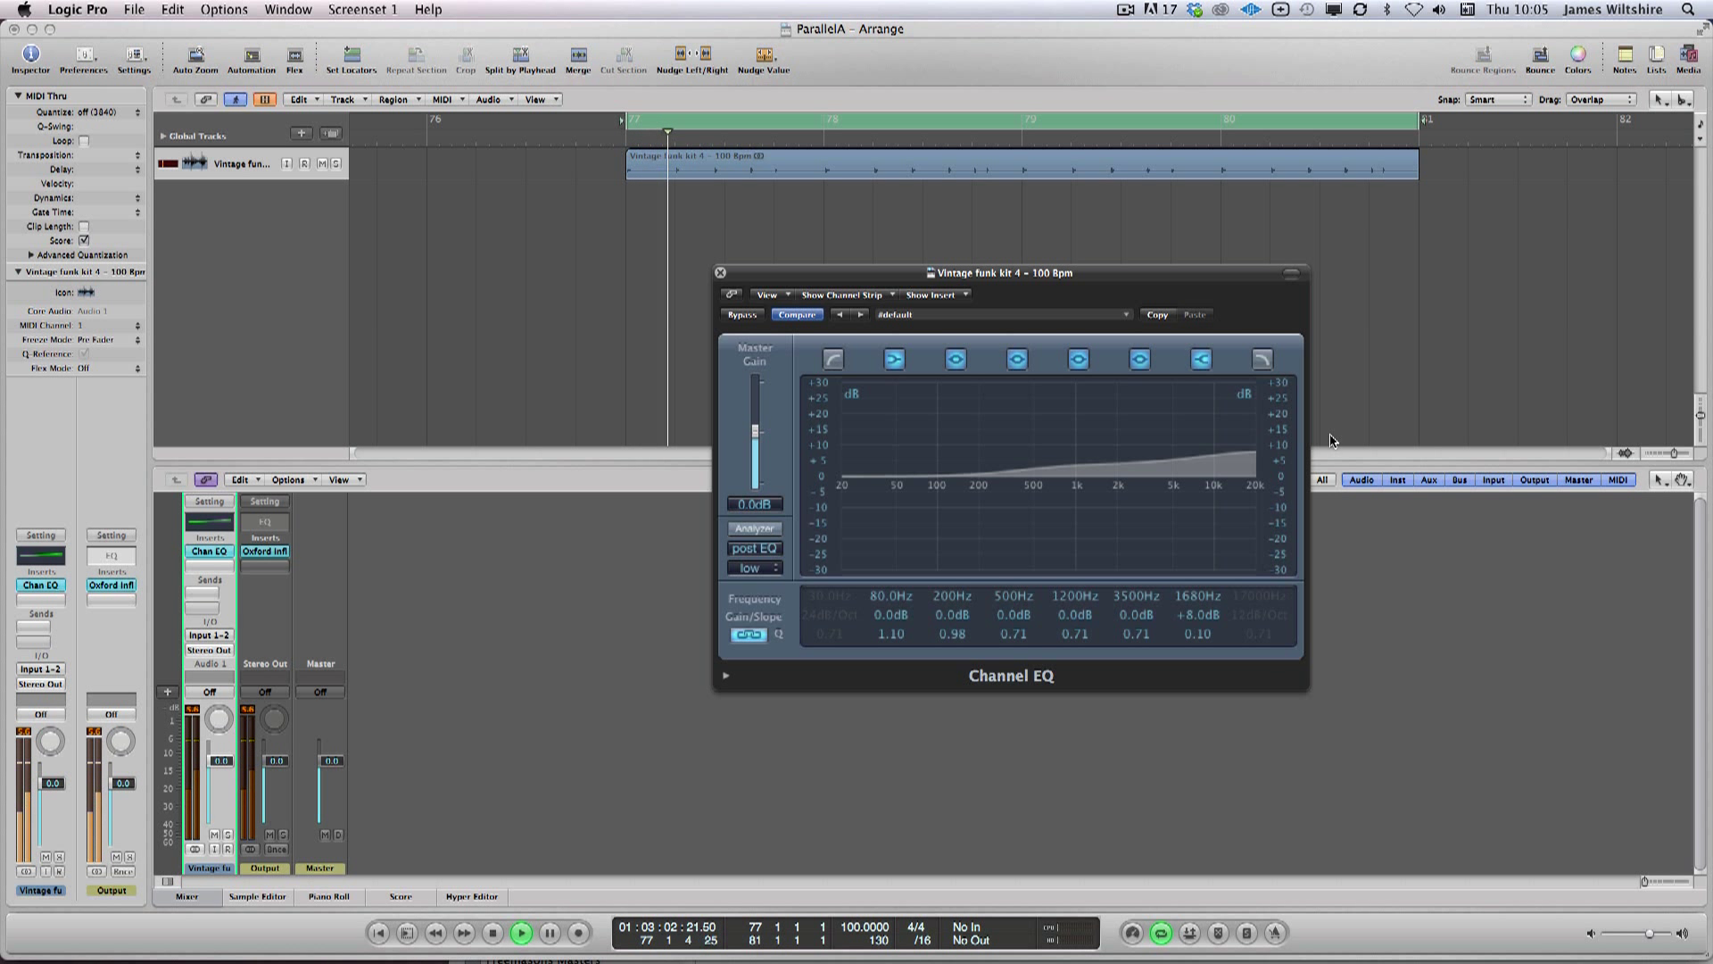
left_click_drag(1202, 615, 1211, 635)
key("space")
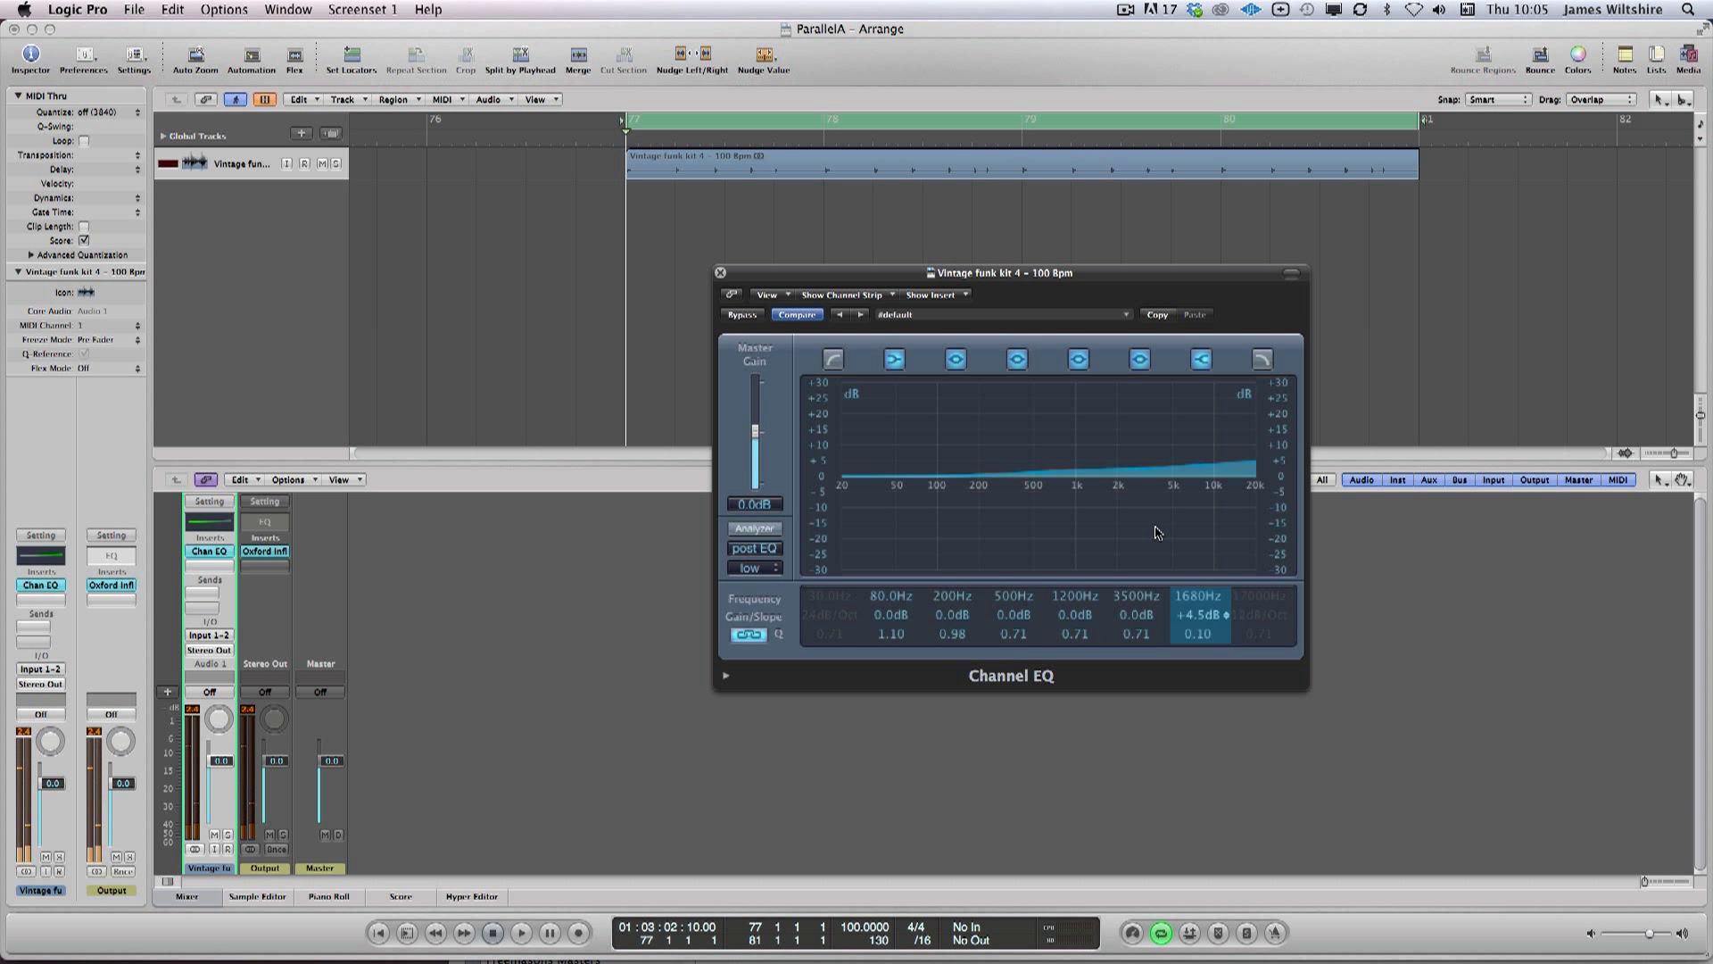
Step: Close the Channel EQ and remove it from the original drum track's insert
mouse_move(1063, 275)
left_mouse_down()
mouse_move(1240, 255)
mouse_move(1096, 241)
mouse_move(1067, 262)
left_mouse_up()
left_click(670, 308)
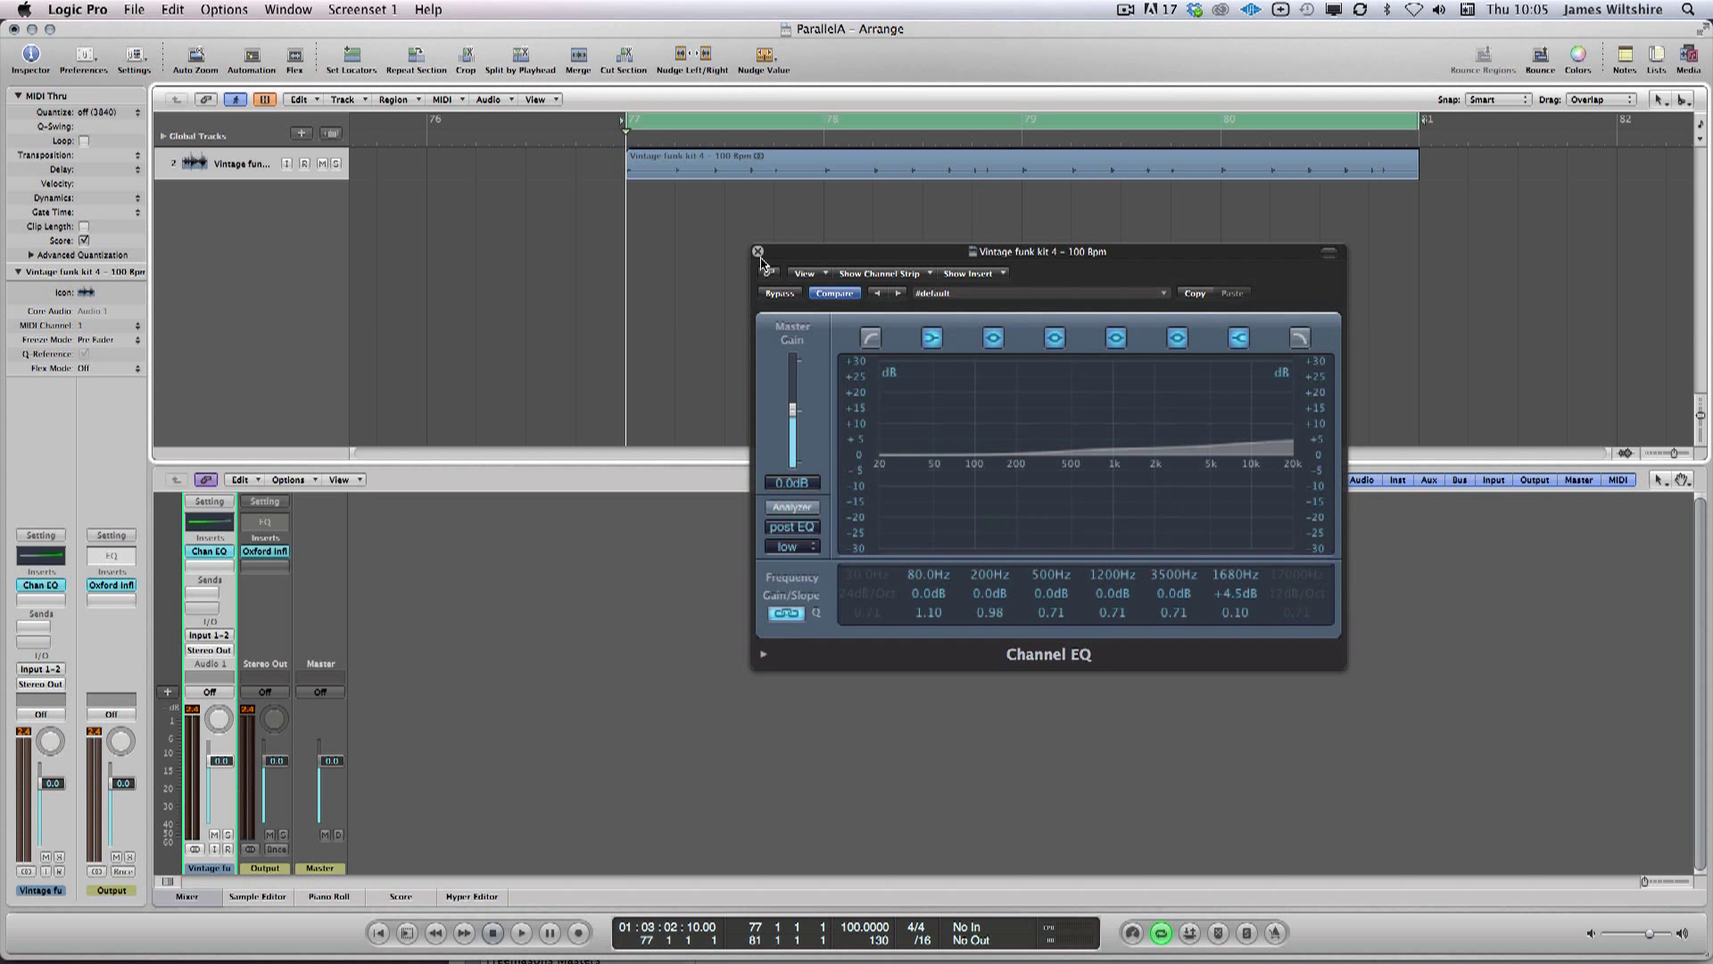
left_click(759, 252)
left_click(208, 551)
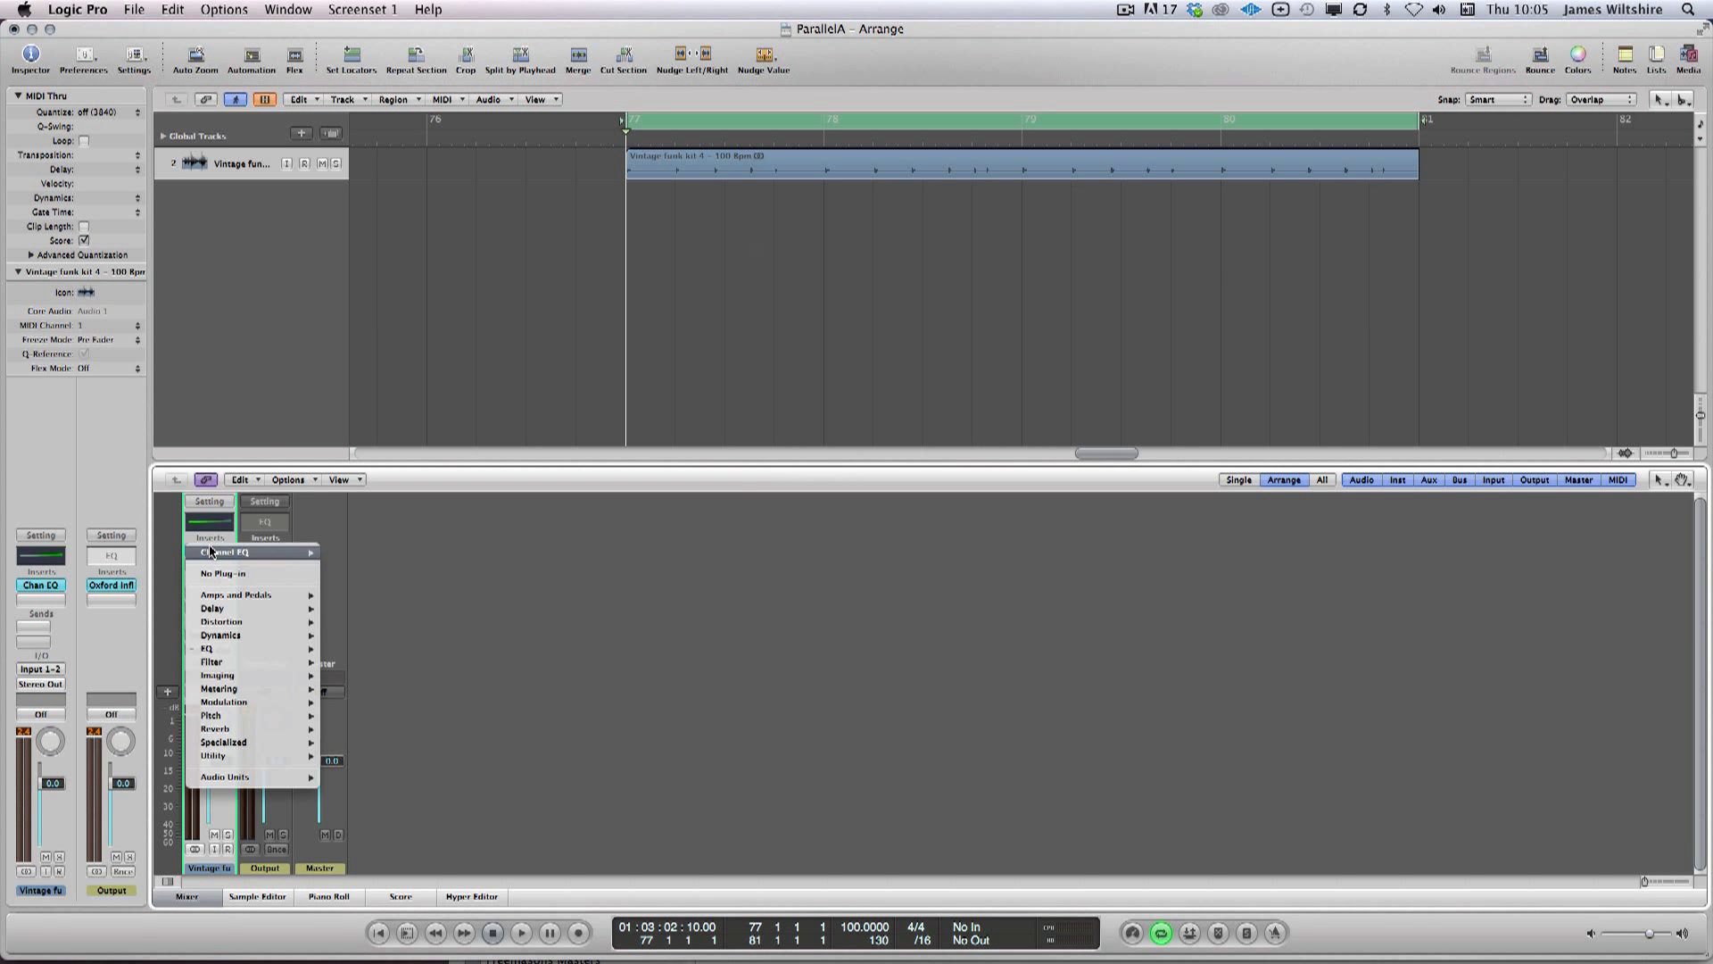
left_click(209, 554)
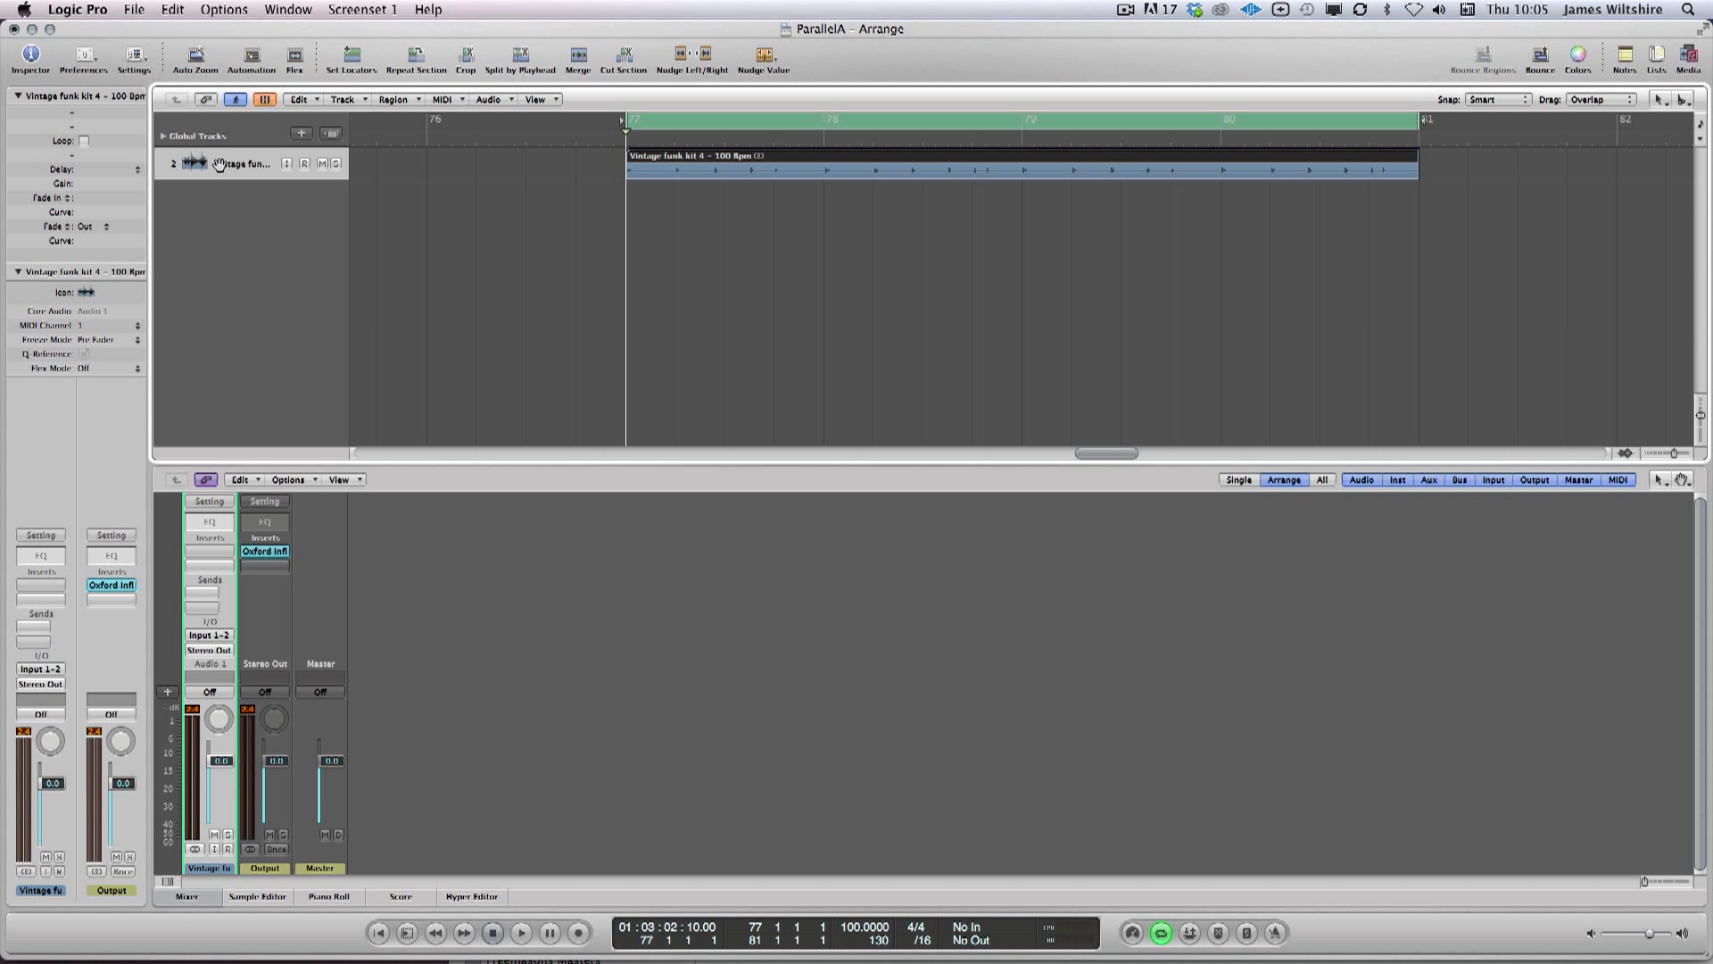
key("super+a")
left_click(206, 552)
left_click(196, 543)
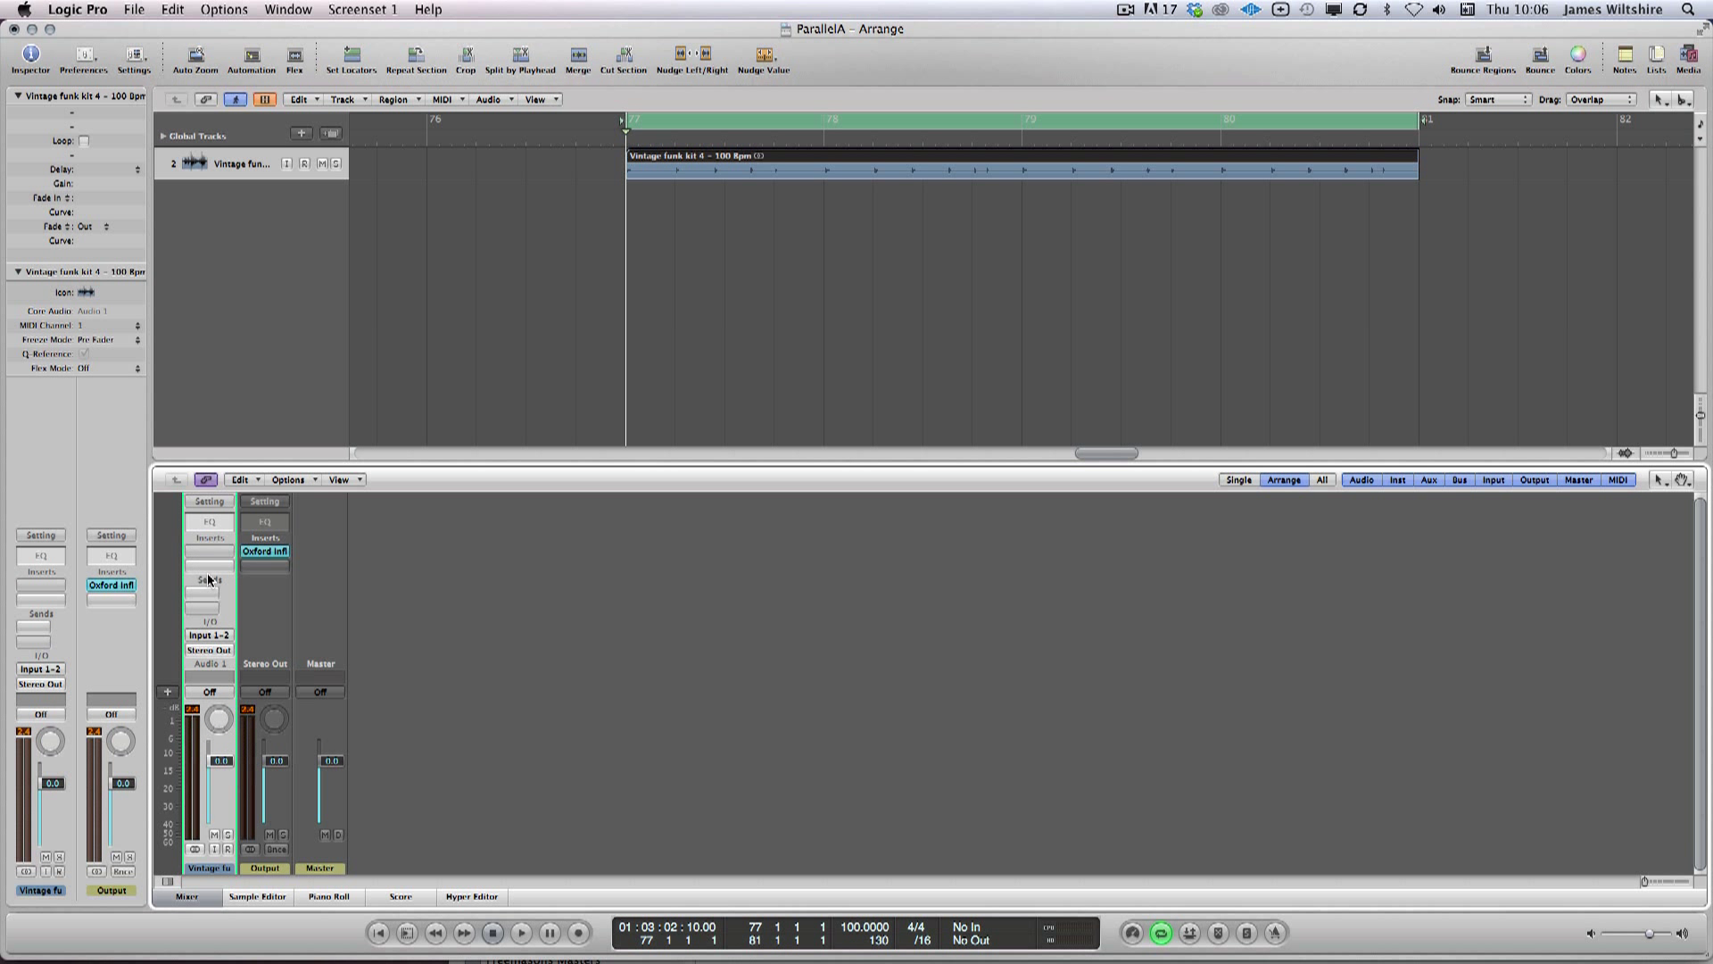
Step: Add a second audio track below the drum track and copy the drum region onto it at bar 77
left_click(331, 133)
left_click_drag(737, 164, 734, 195)
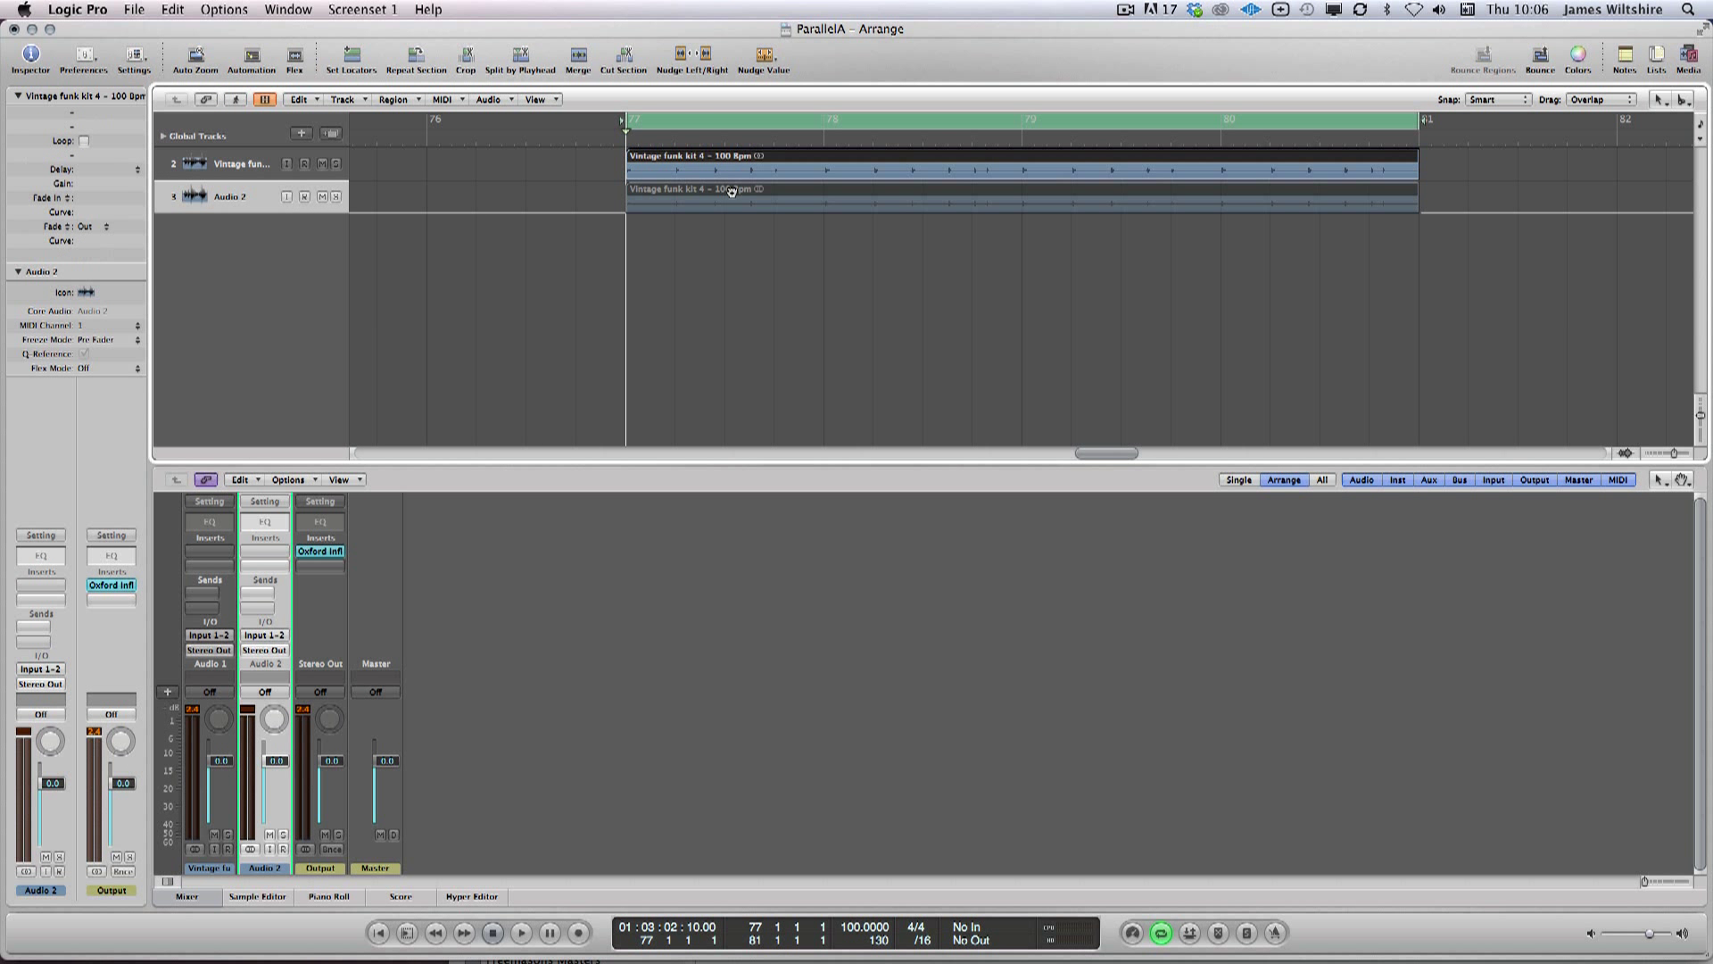
left_click(249, 198)
left_click(249, 198)
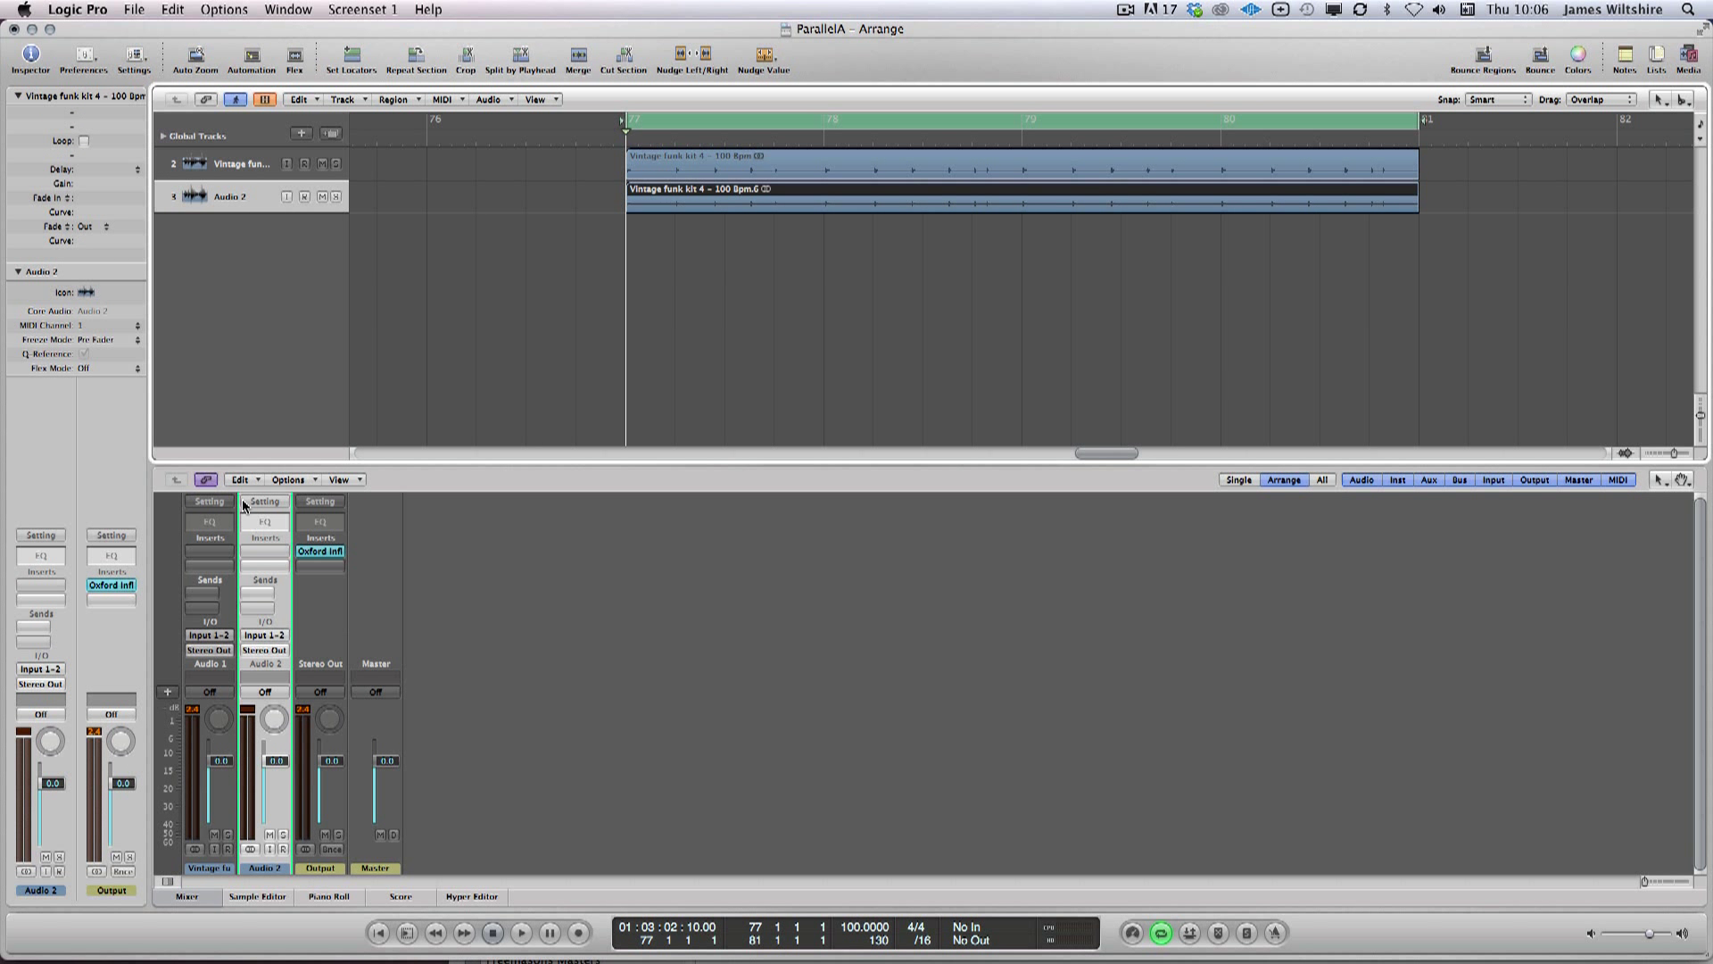
Step: Insert a Channel EQ on Audio 2 with a high shelf at 3350 Hz, +10.0 dB and Q 0.10
double_click(265, 521)
mouse_move(531, 414)
left_mouse_down()
mouse_move(531, 391)
mouse_move(548, 439)
left_mouse_up()
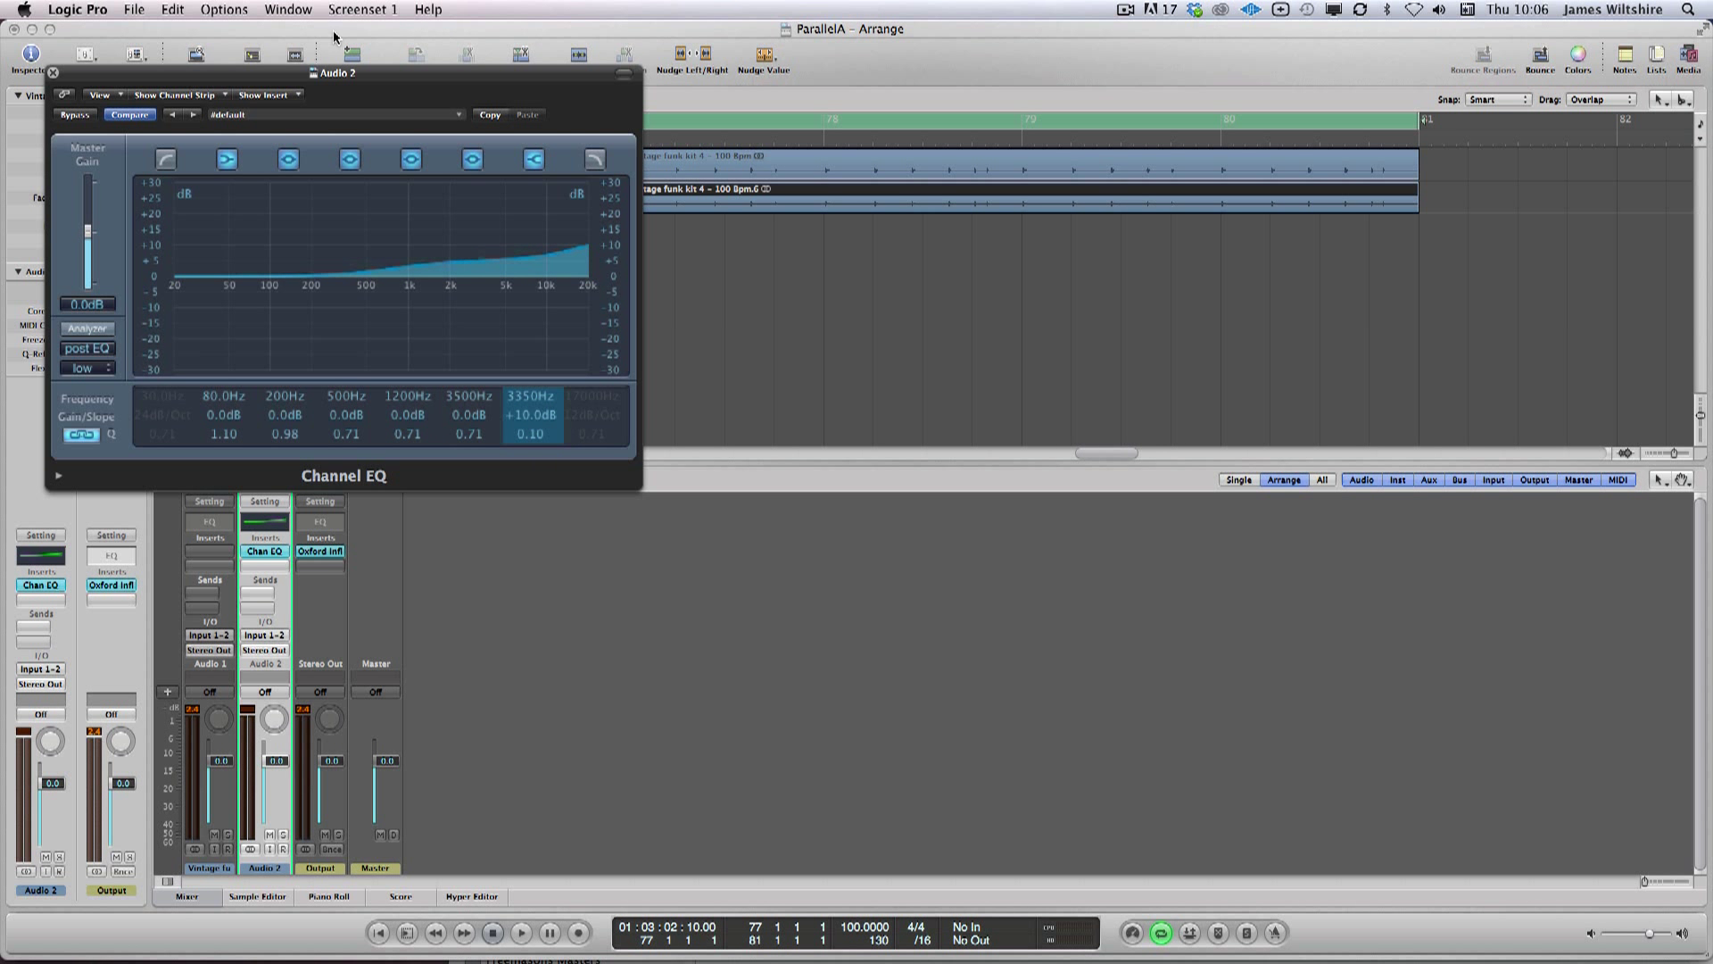
left_click_drag(513, 78, 1367, 408)
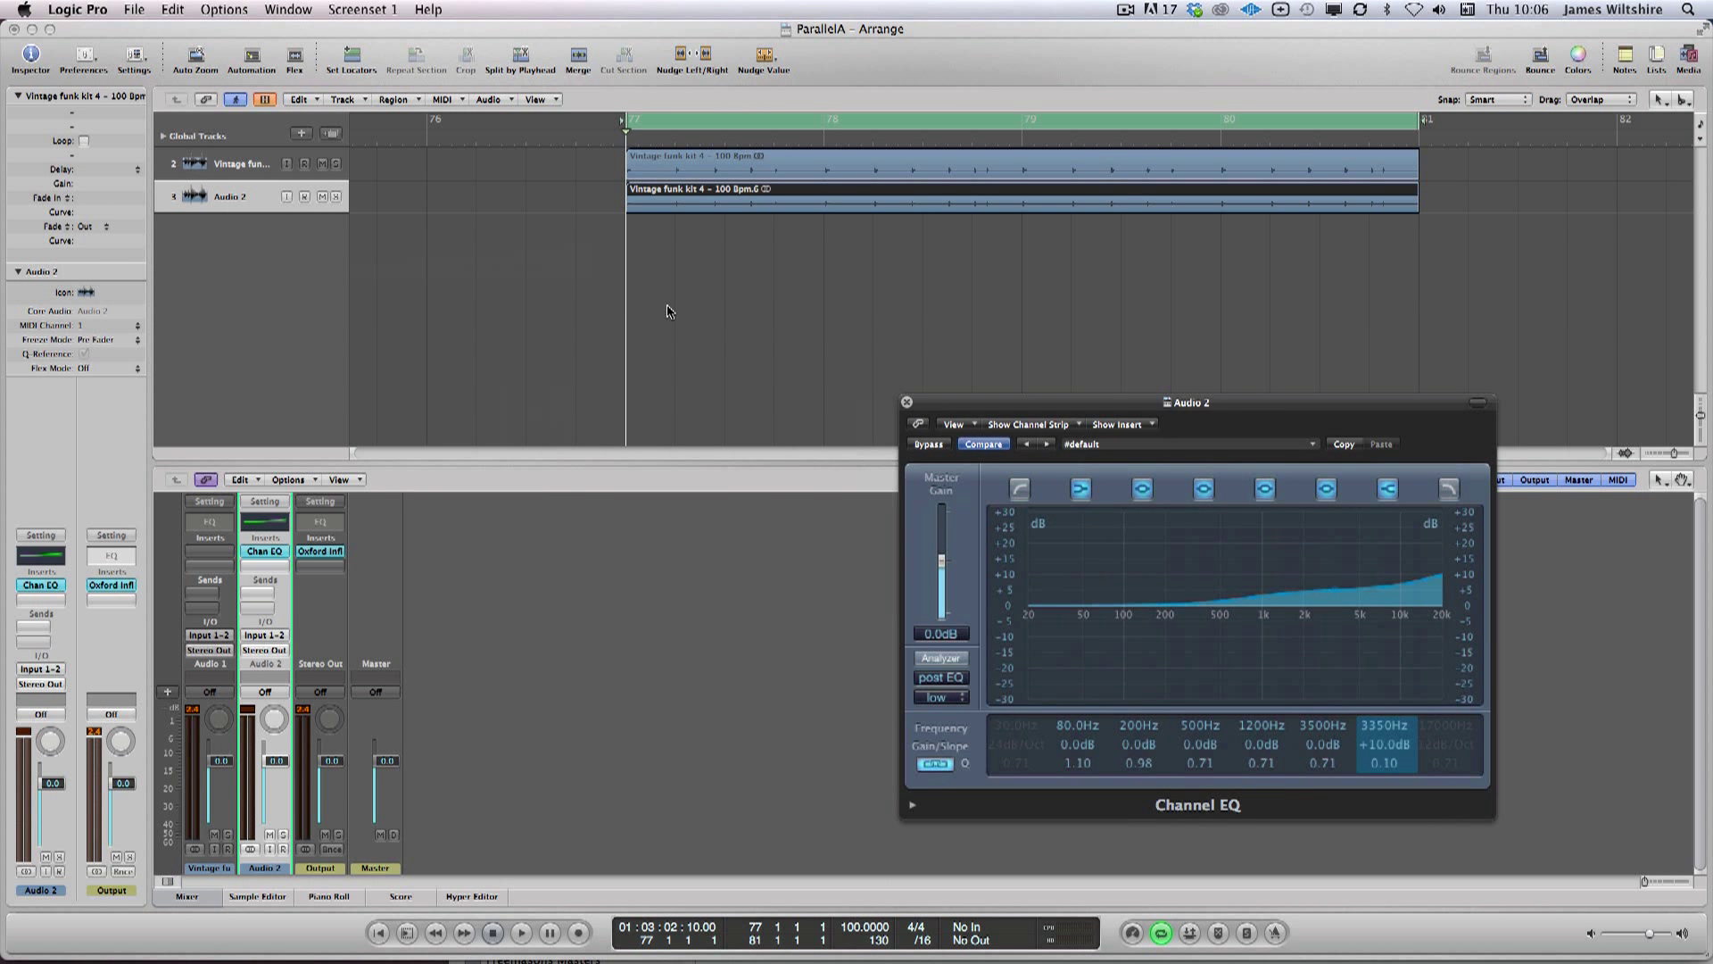
Step: Mute Audio 2 and play the original drum track on its own
left_click(669, 306)
left_click(269, 834)
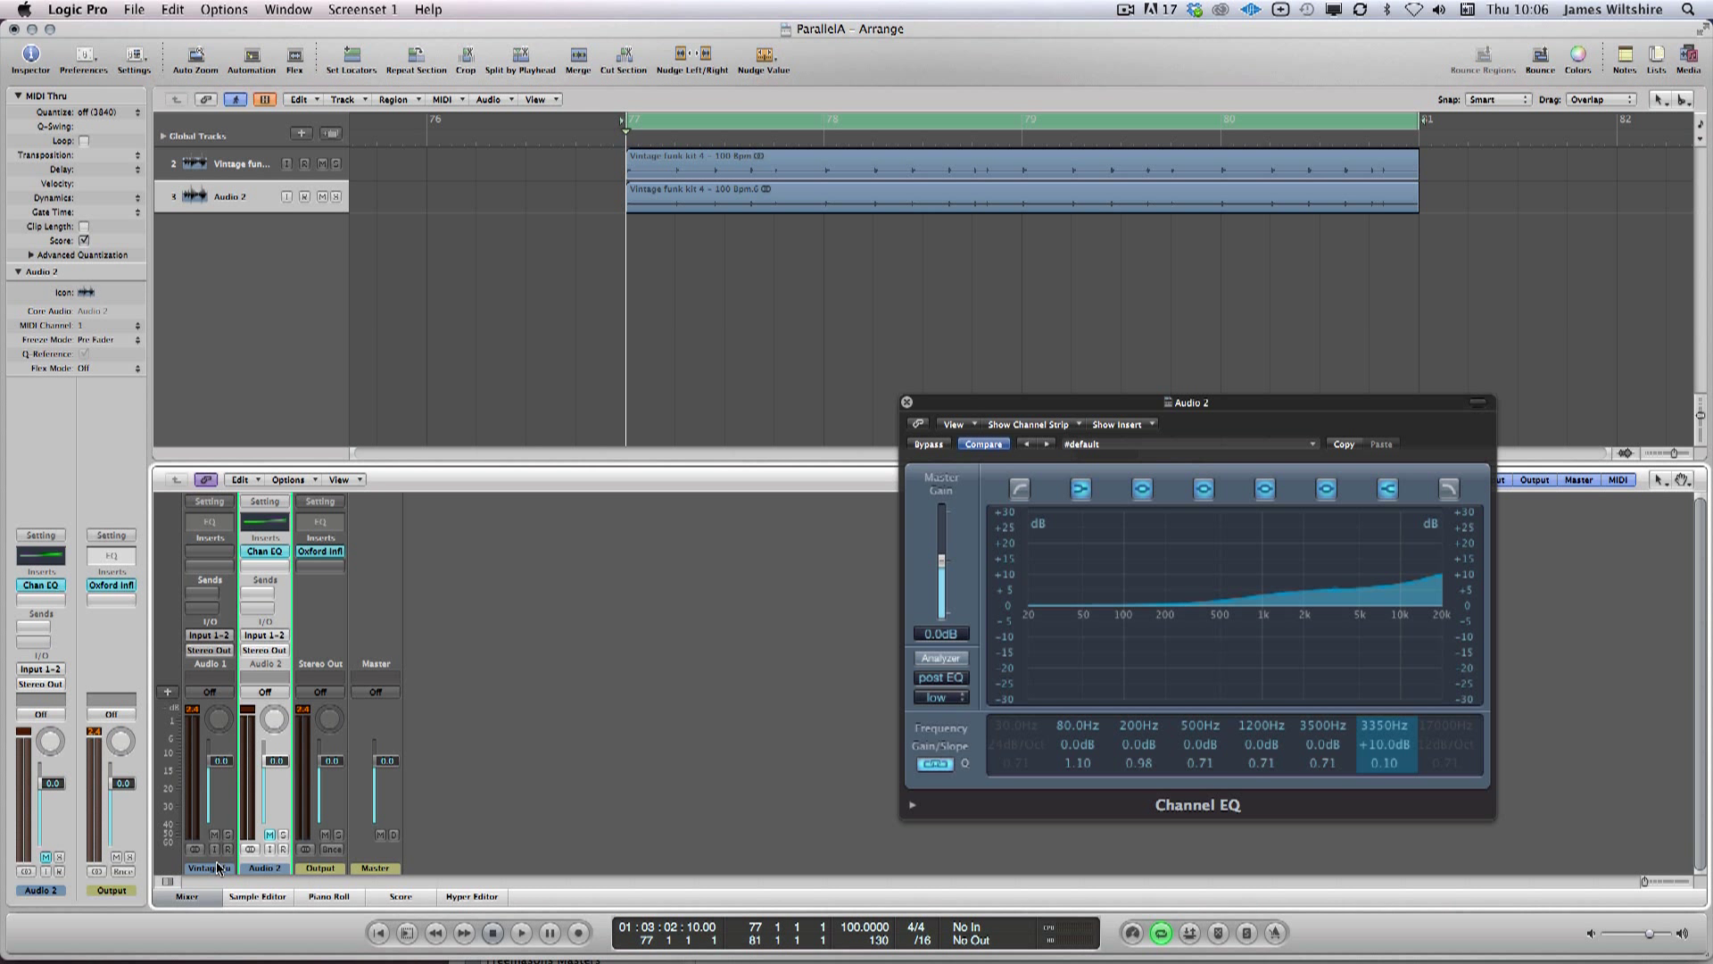
left_click(214, 866)
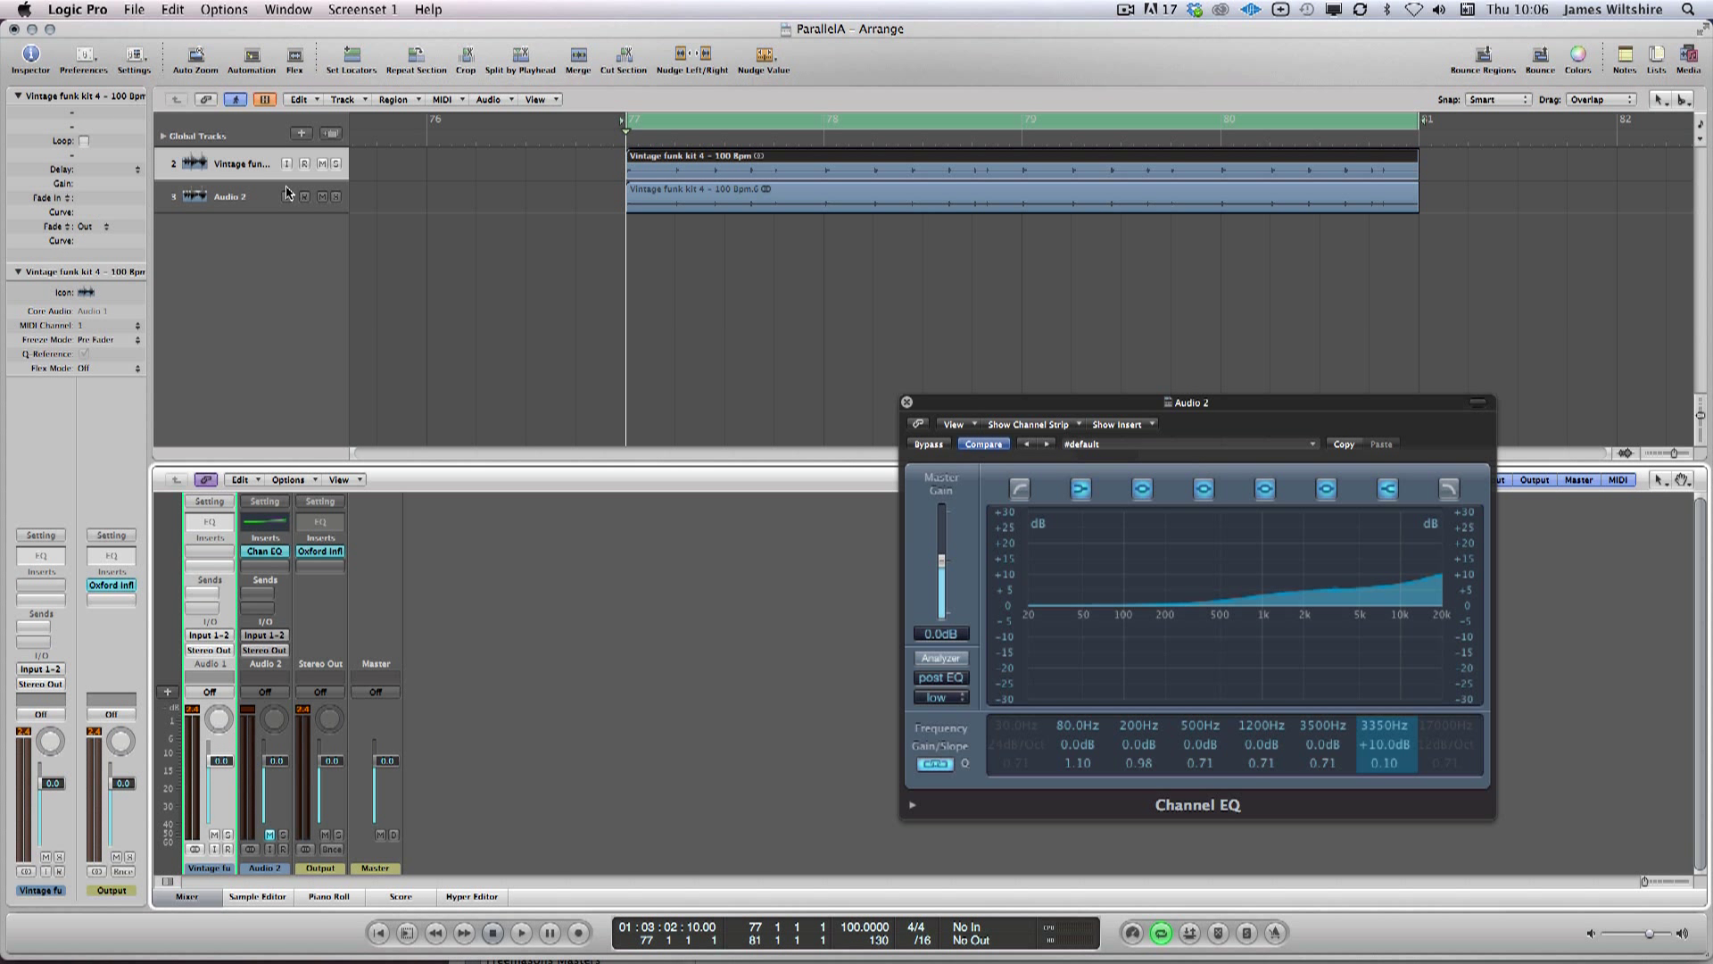
key("space")
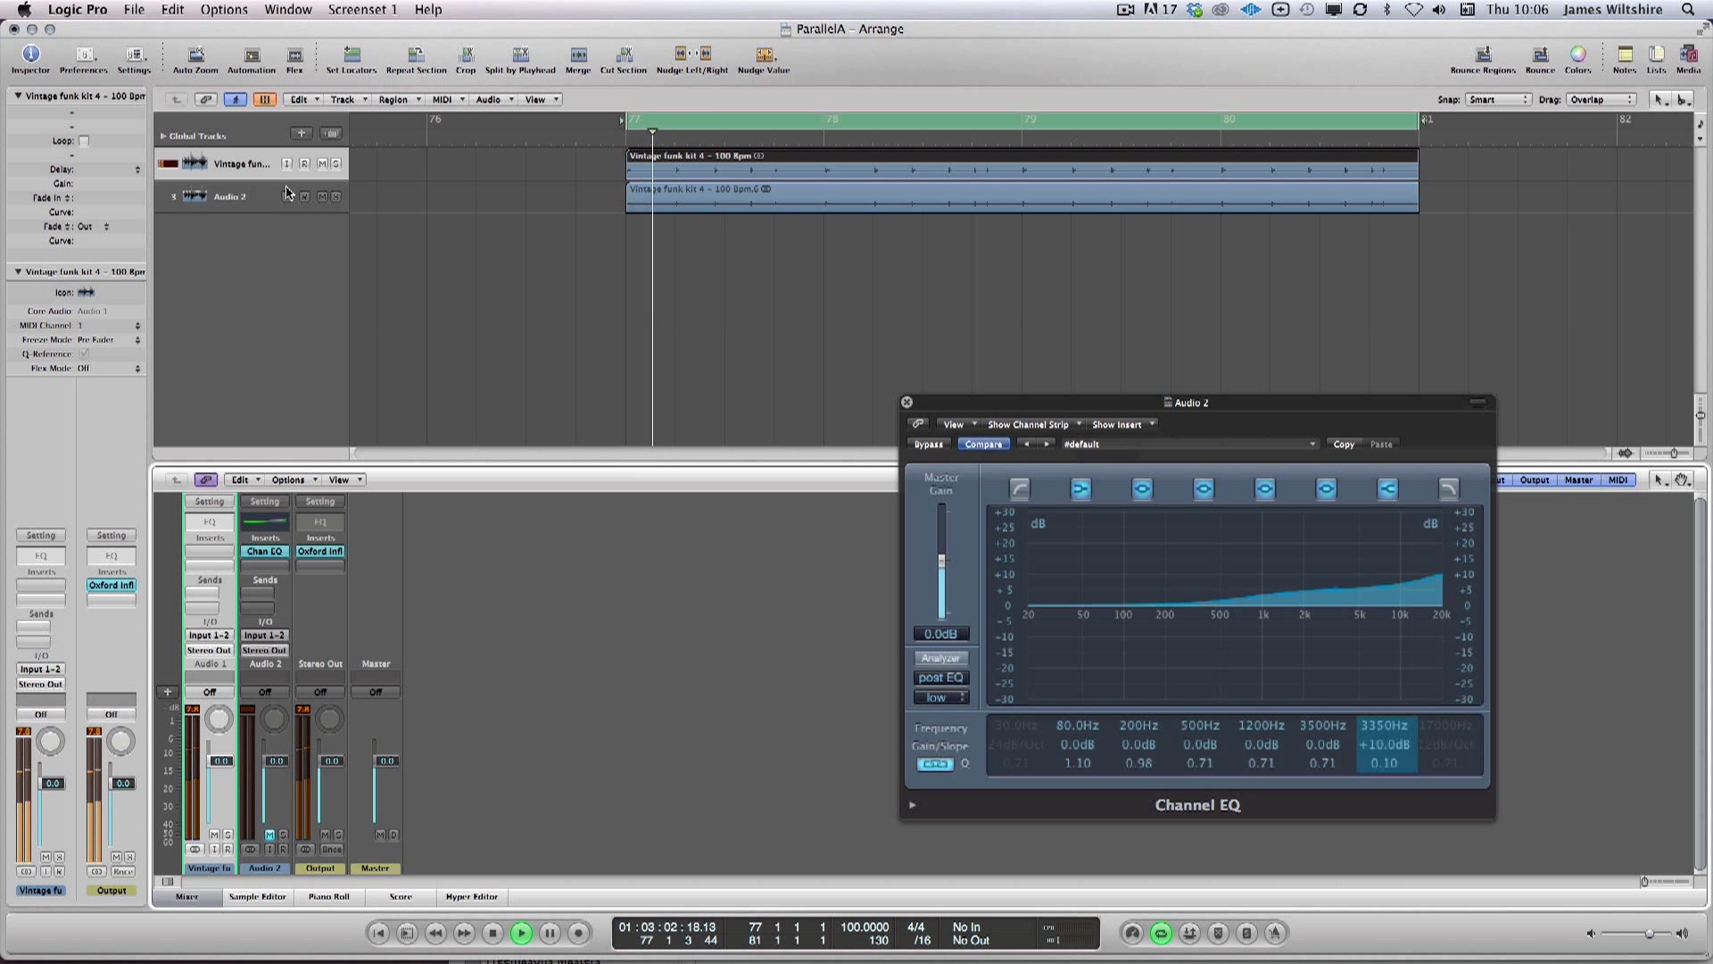
key("space")
Step: Unmute and solo Audio 2, then raise its high shelf gain to +15.5 dB during playback
left_click(270, 834)
left_click(282, 834)
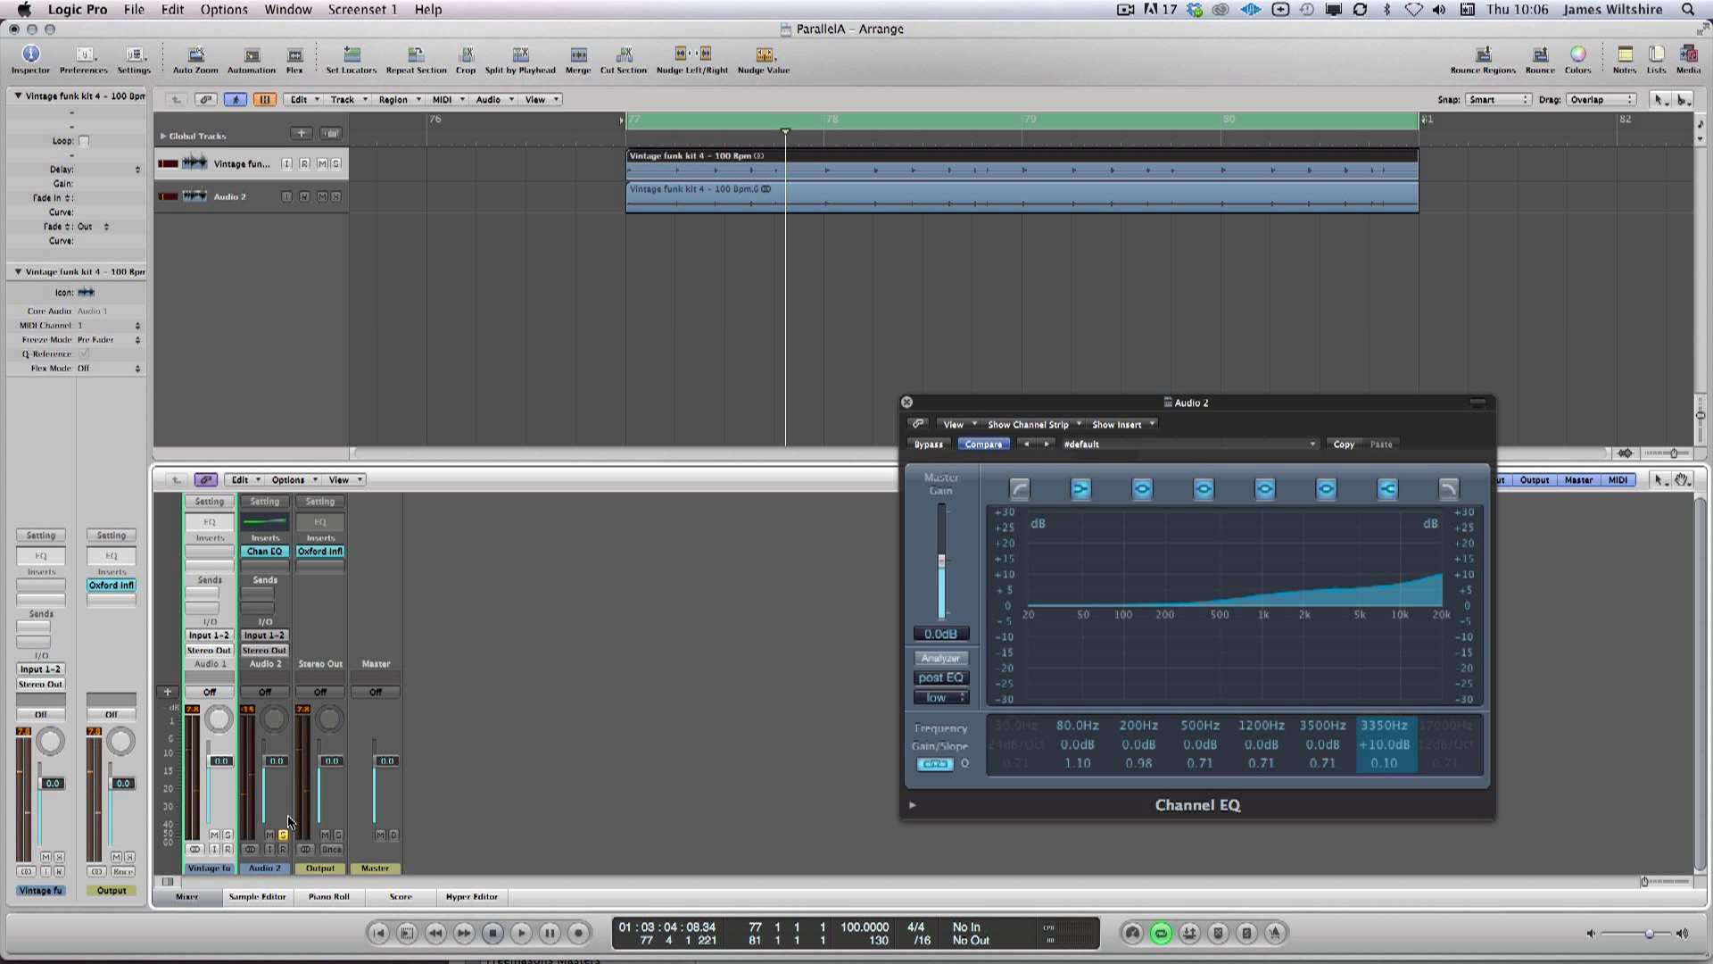
key("space")
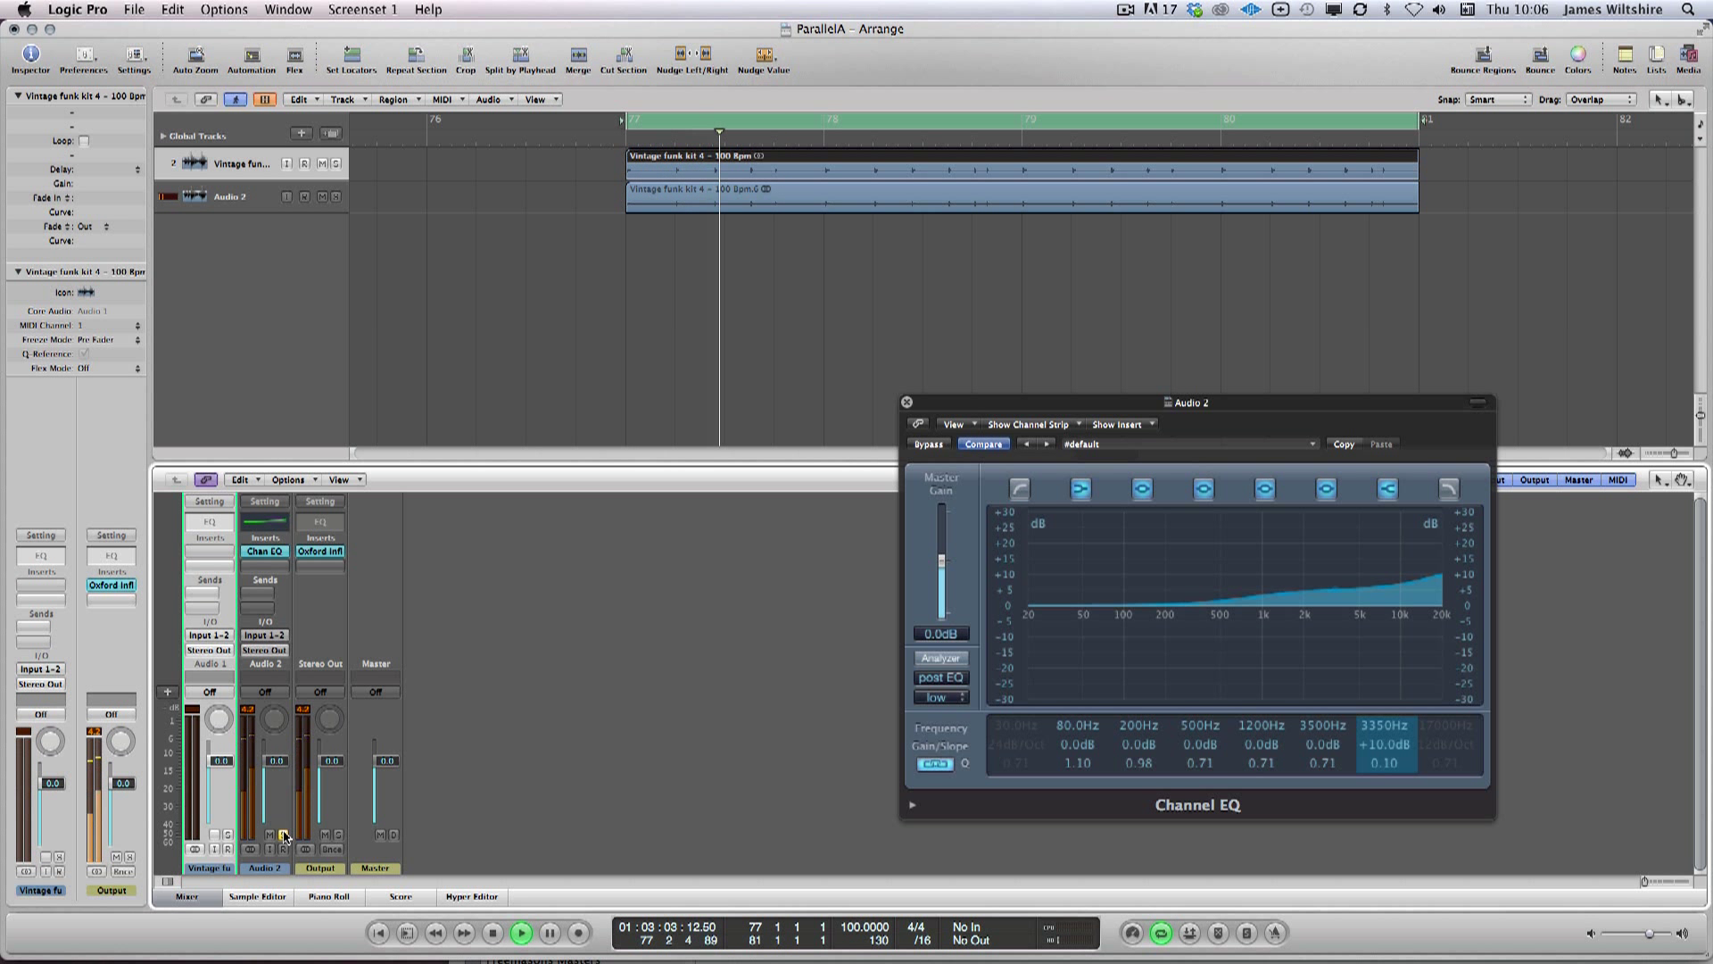
left_click(1403, 746)
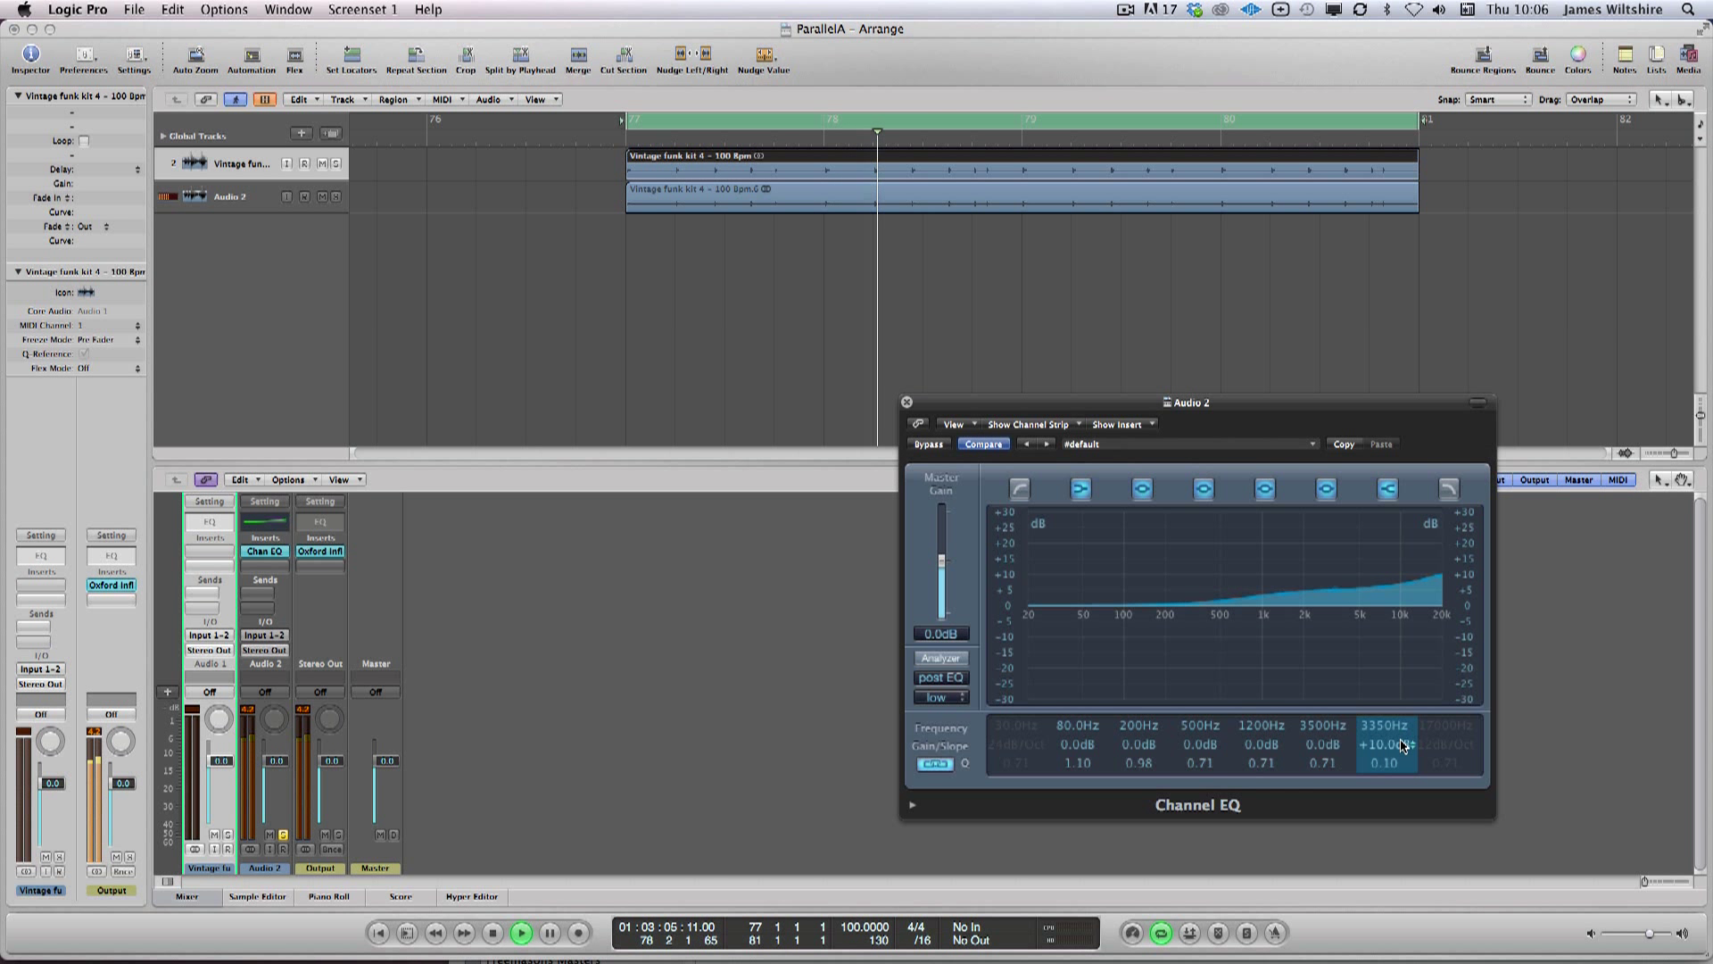
left_click_drag(1404, 746, 1404, 705)
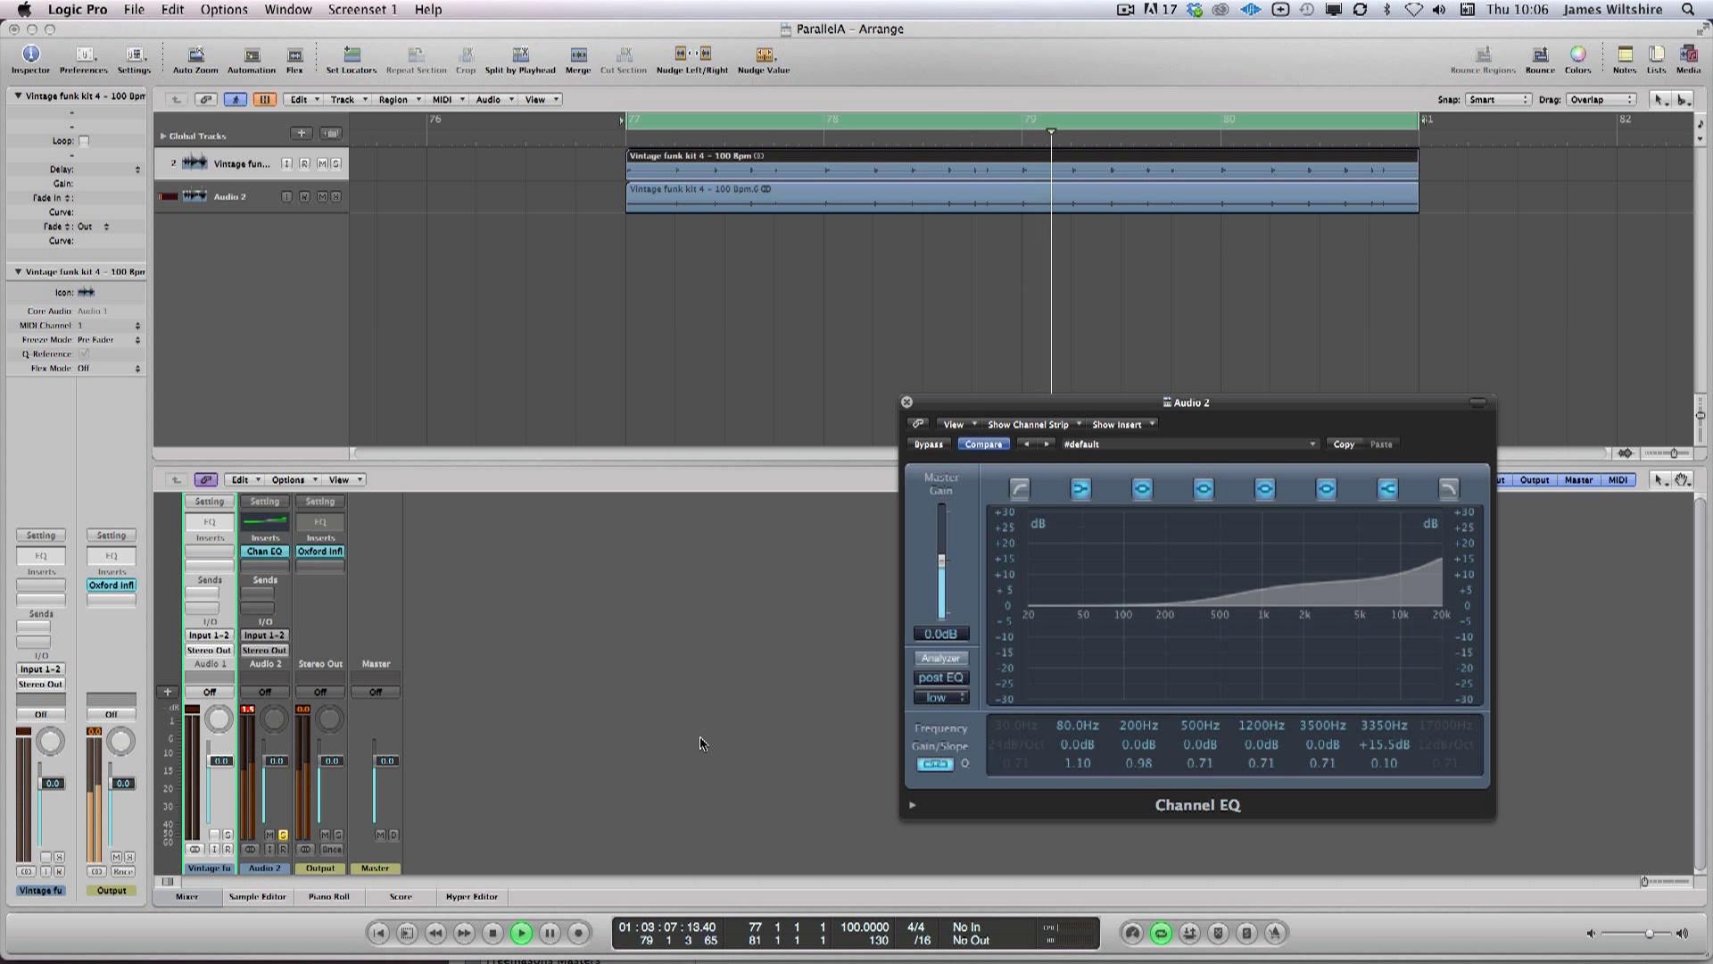
key("space")
Step: Lower the Audio 2 fader to minimum, turn its solo off, reset its peak level and start playback
left_click_drag(275, 760, 286, 835)
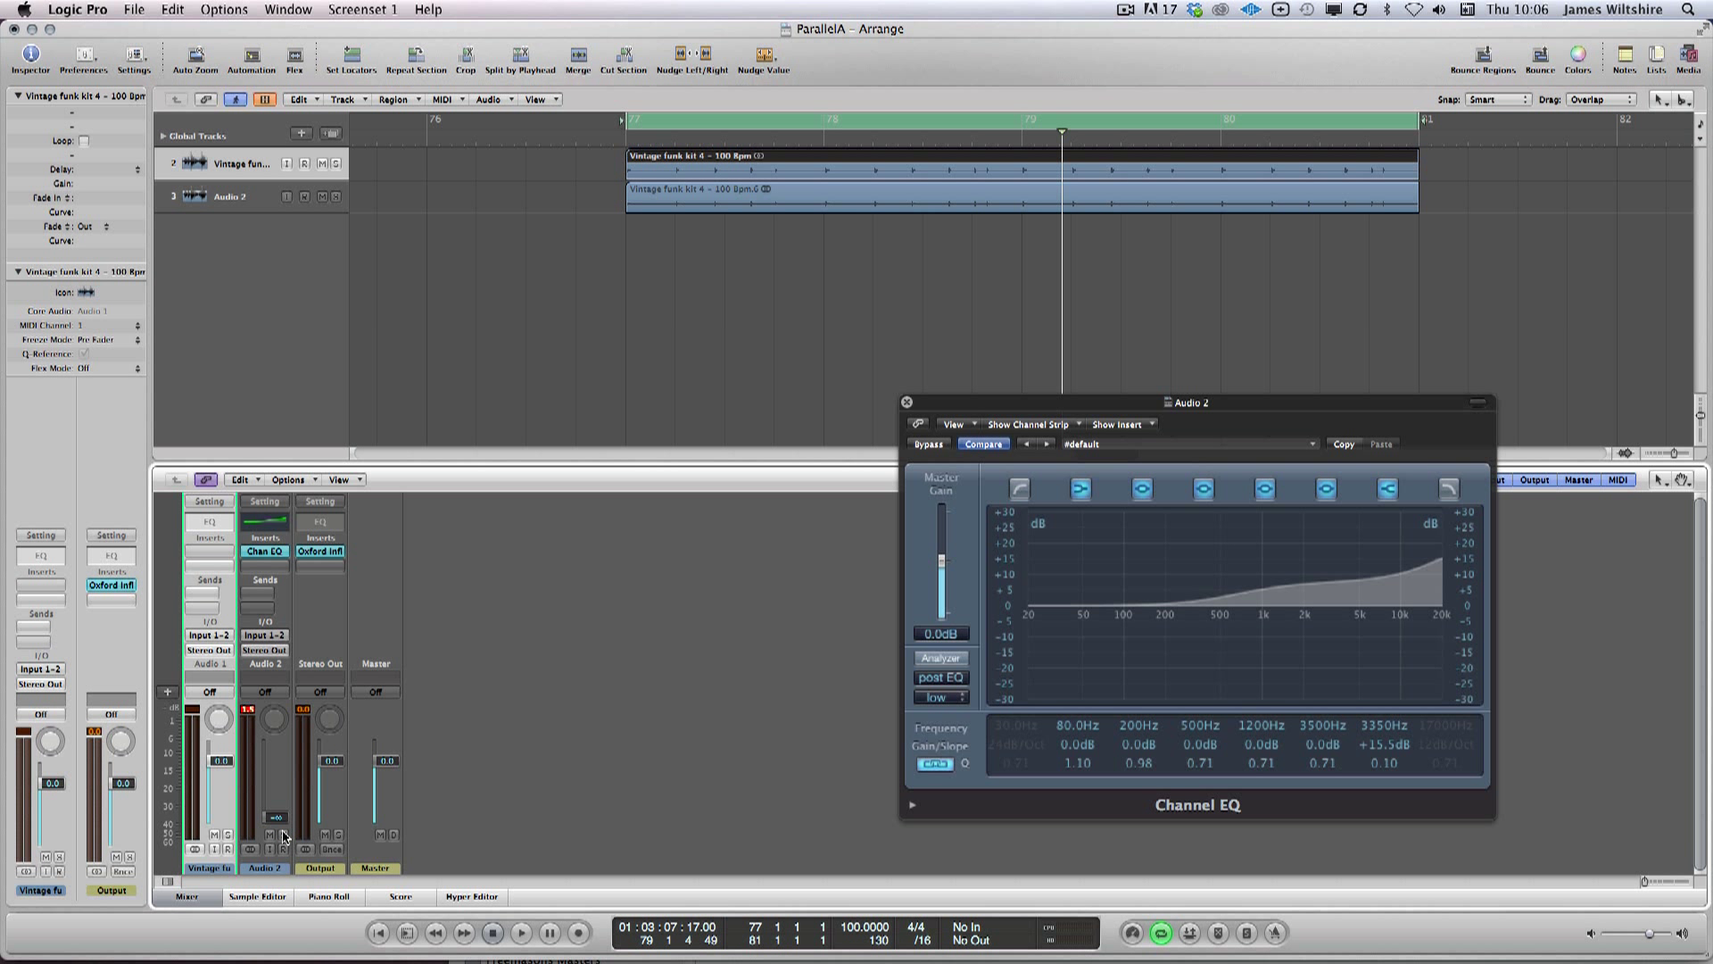
left_click(247, 710)
key("space")
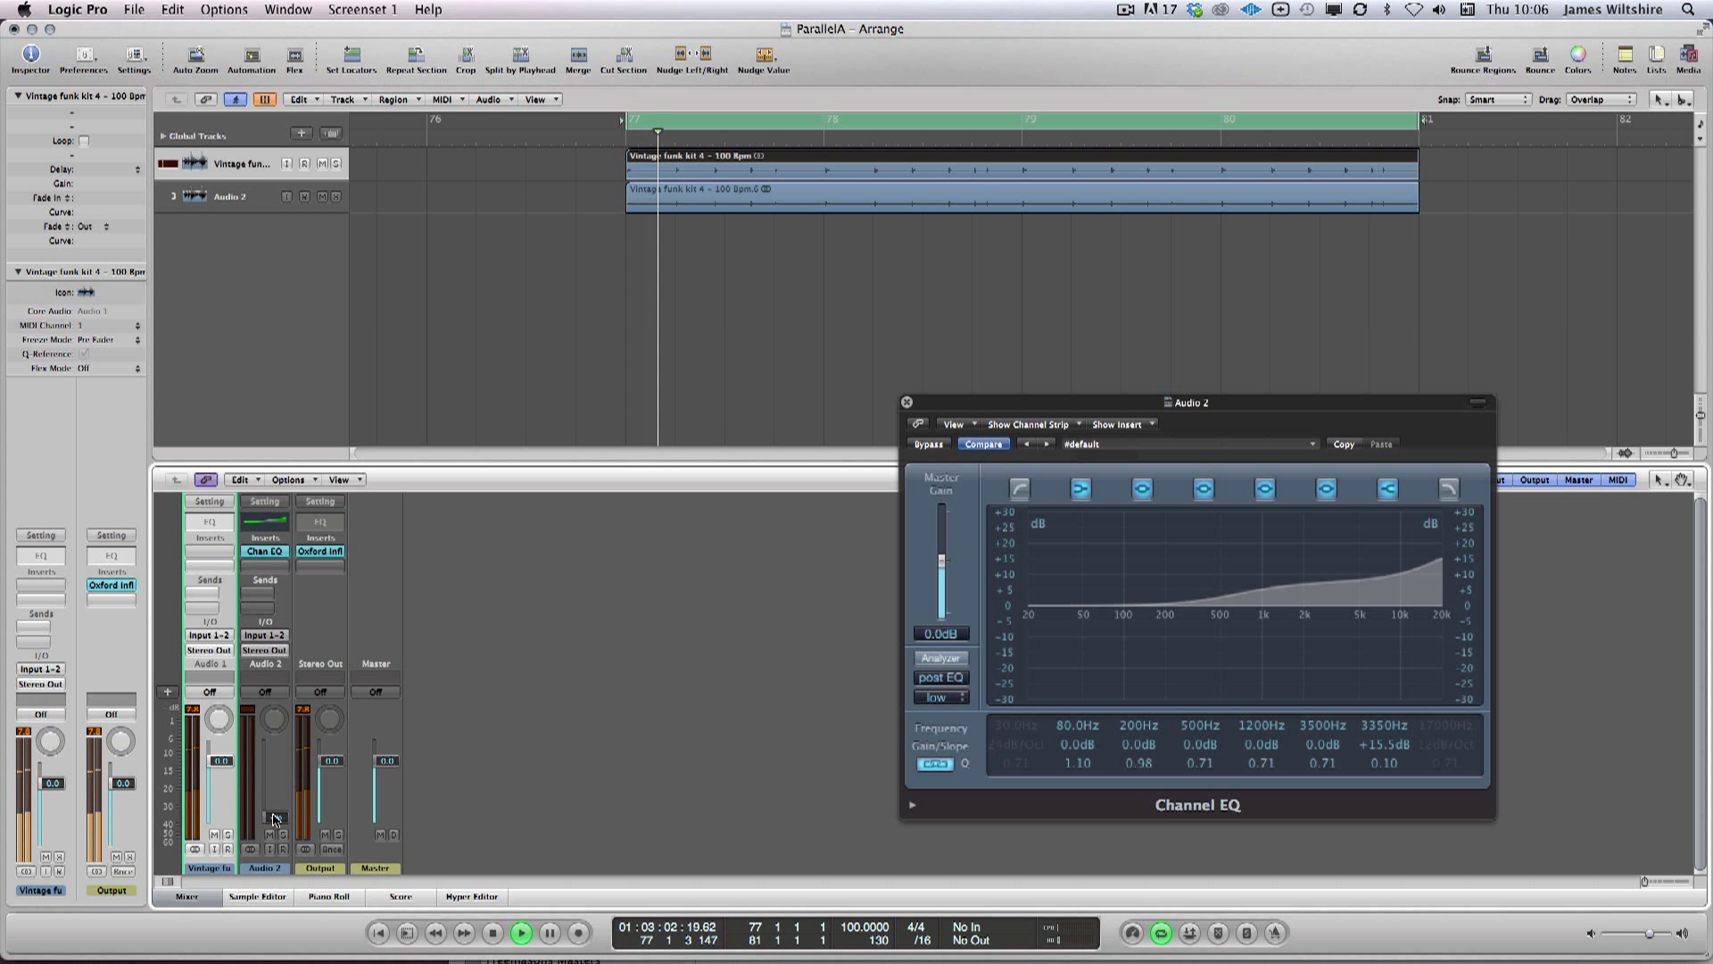
Step: Blend in Audio 2 at -7.8 dB and refine its EQ with a +14.5 dB high shelf and a 17000 Hz high cut
left_click_drag(260, 800, 264, 782)
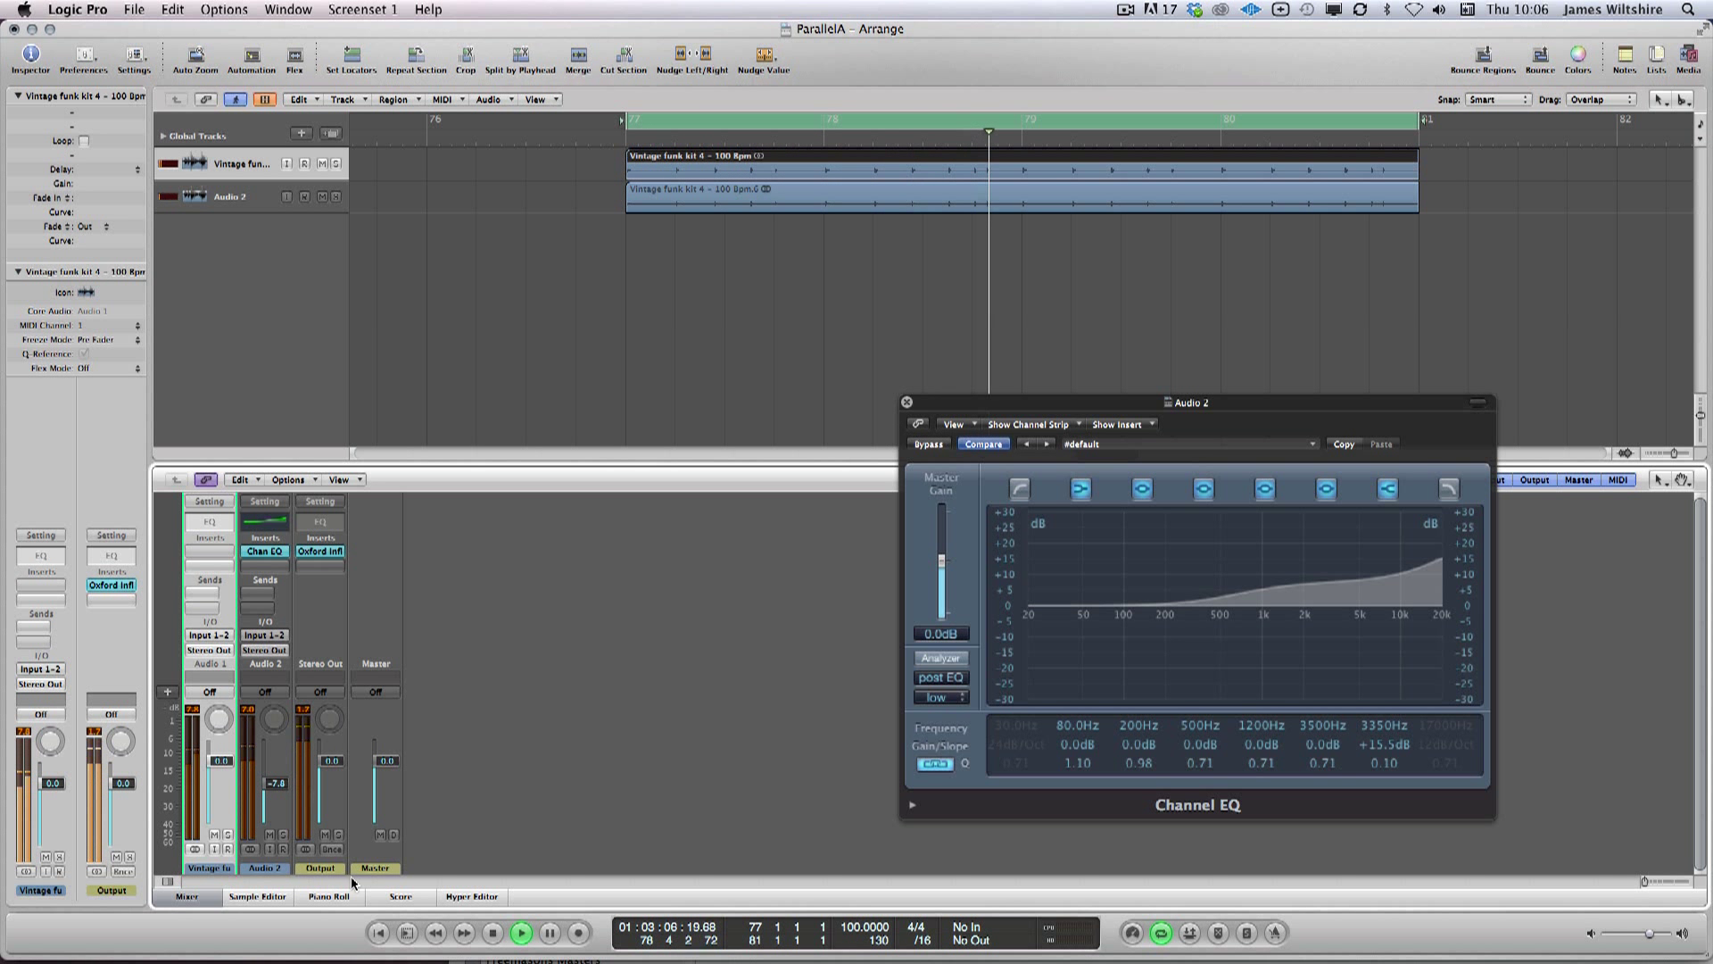
left_click_drag(1385, 744, 1411, 744)
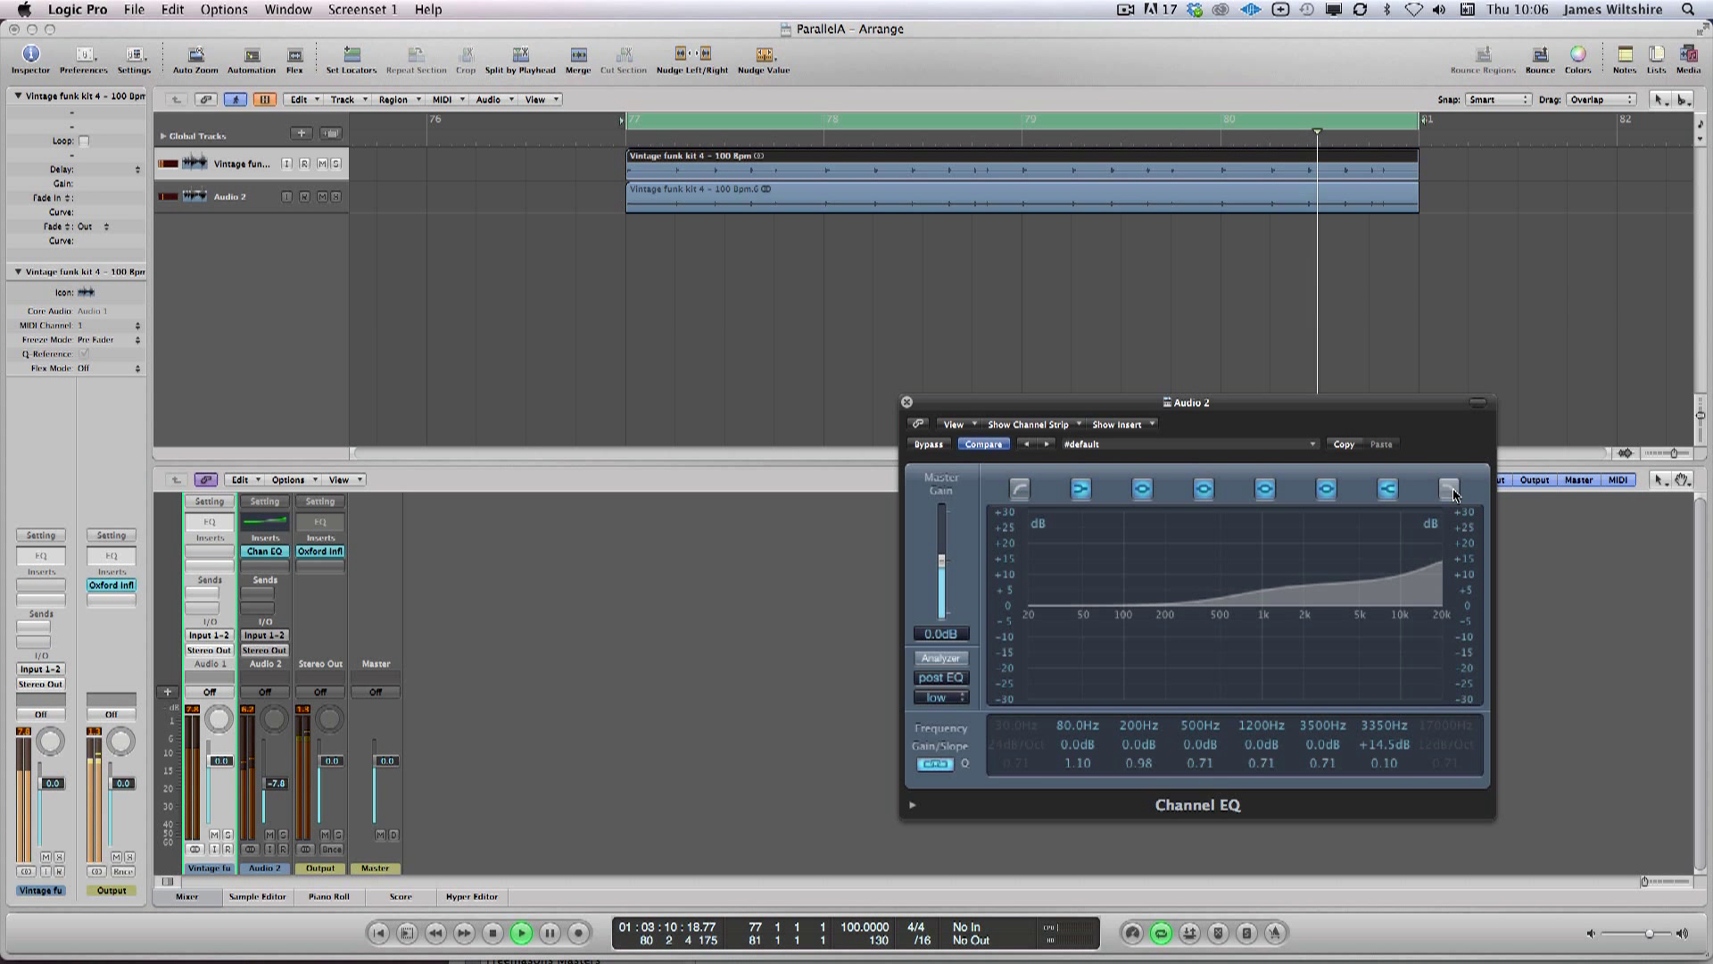
left_click(1449, 489)
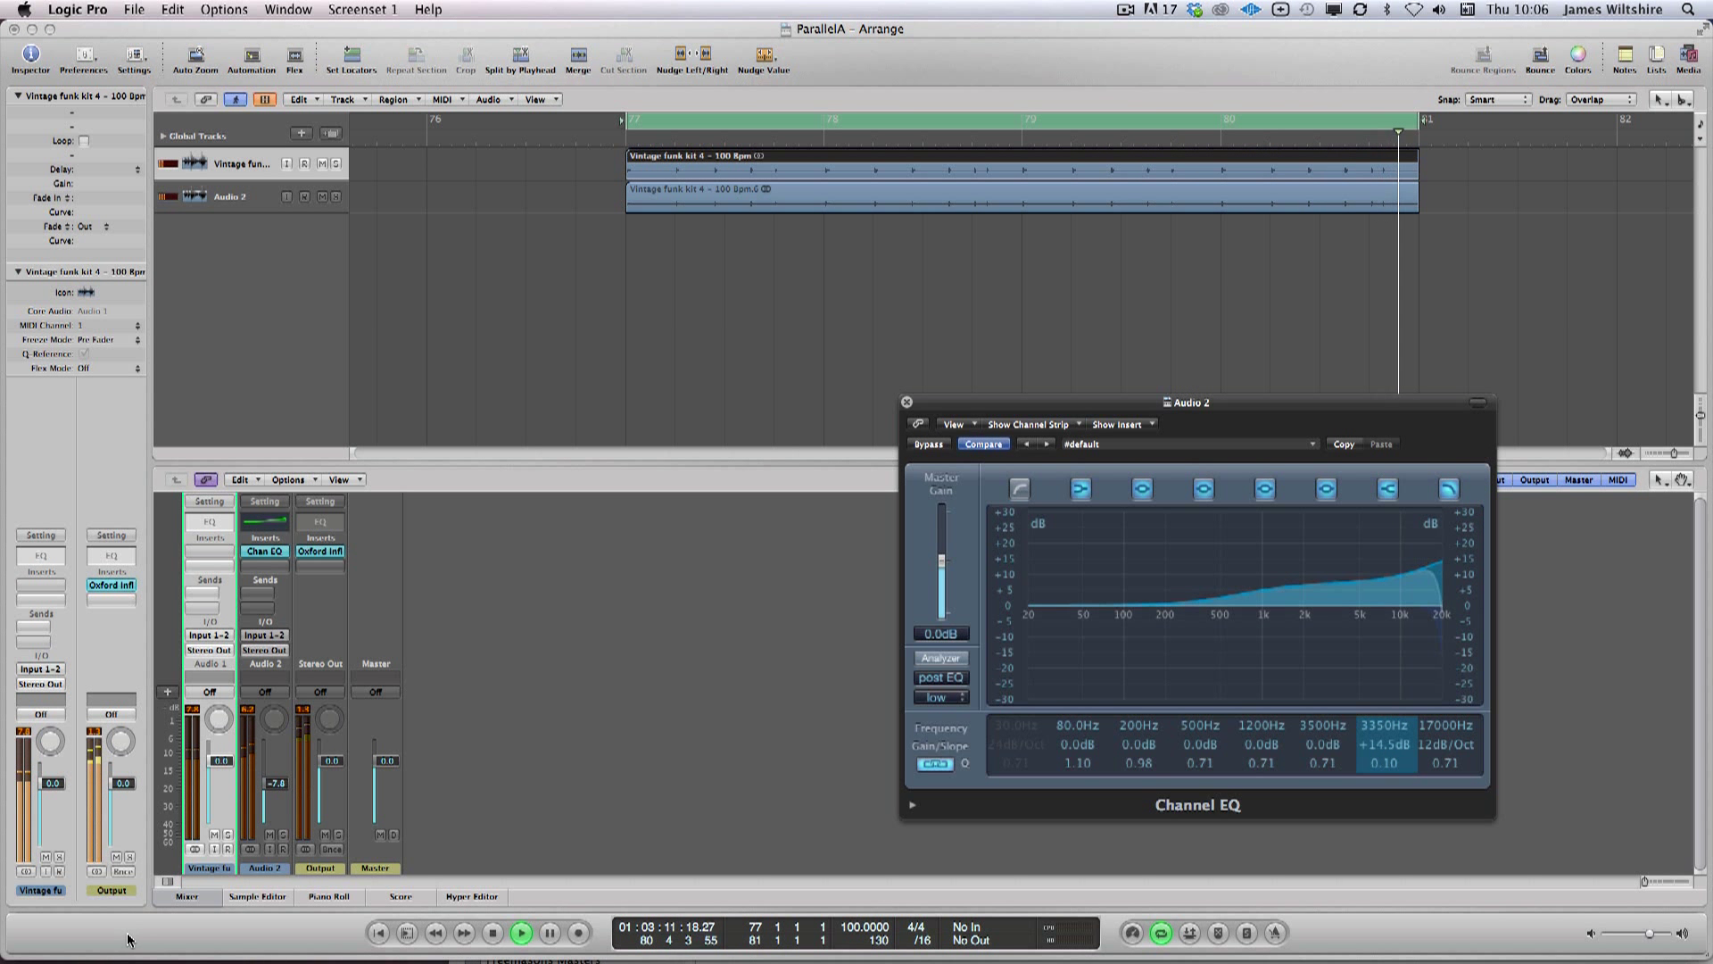
Step: Compare the loop with Audio 2 muted and unmuted, set its fader to -11.4 dB and stop playback
left_click(270, 835)
left_click(269, 834)
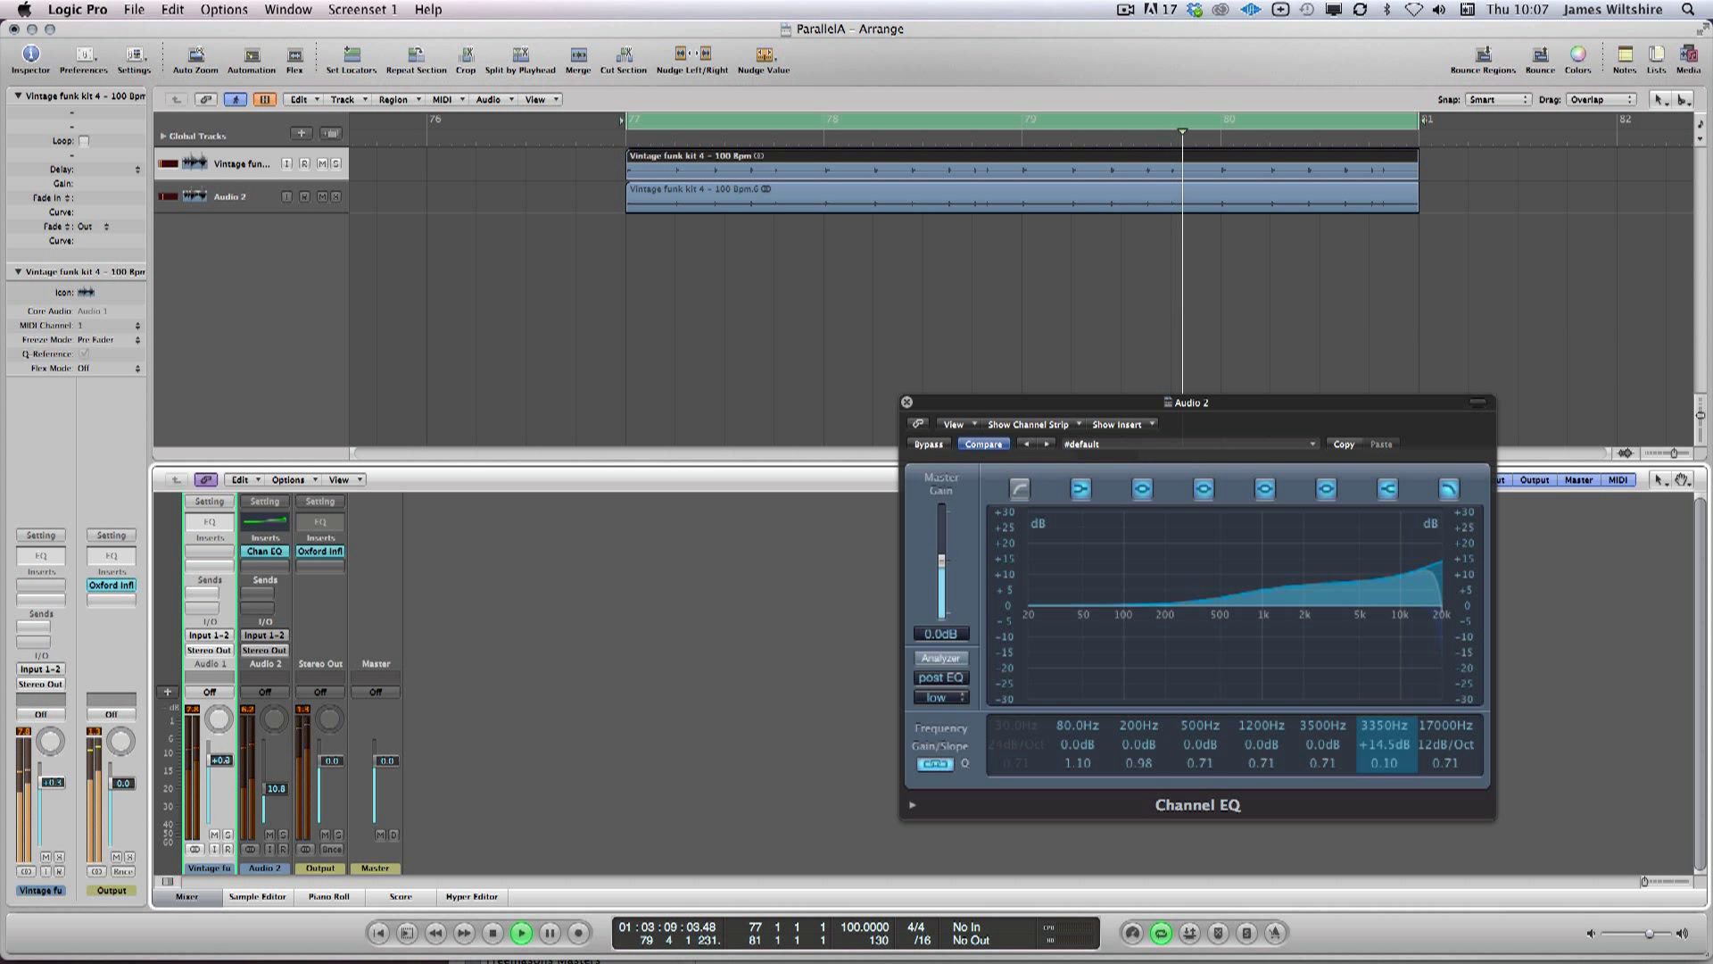
left_click_drag(276, 788, 282, 792)
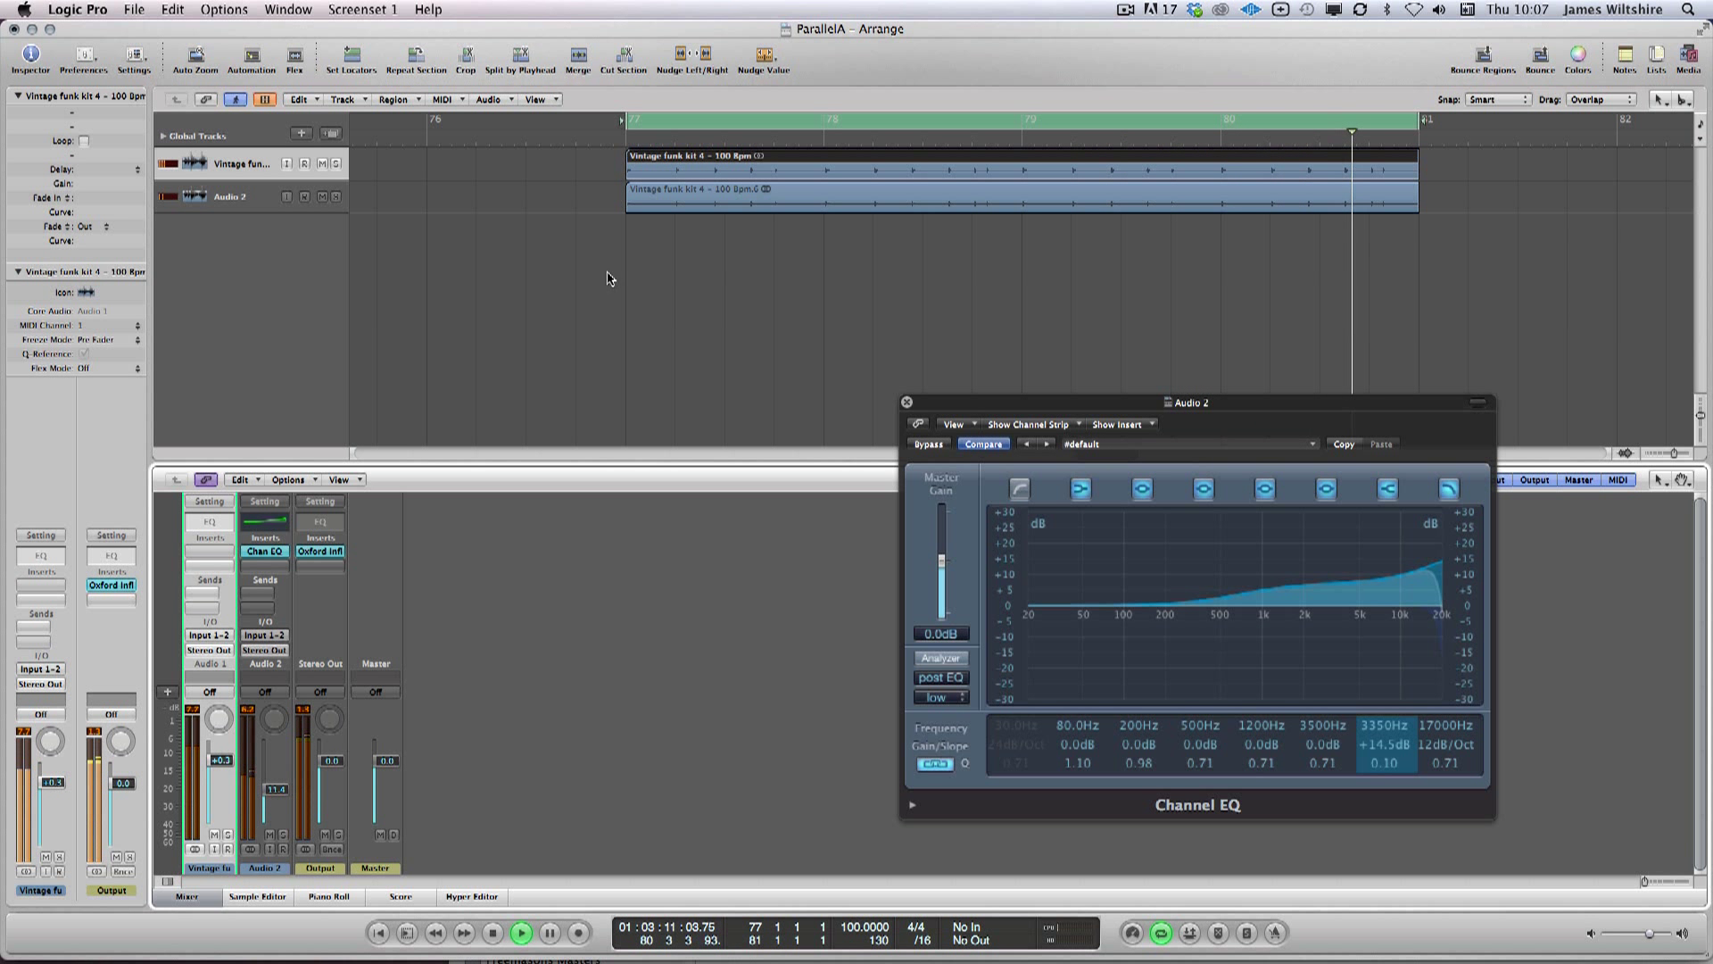
left_click(631, 325)
key("space")
Step: Duplicate the Audio 2 track with its channel settings and copy its drum region onto the new track
left_click(214, 190)
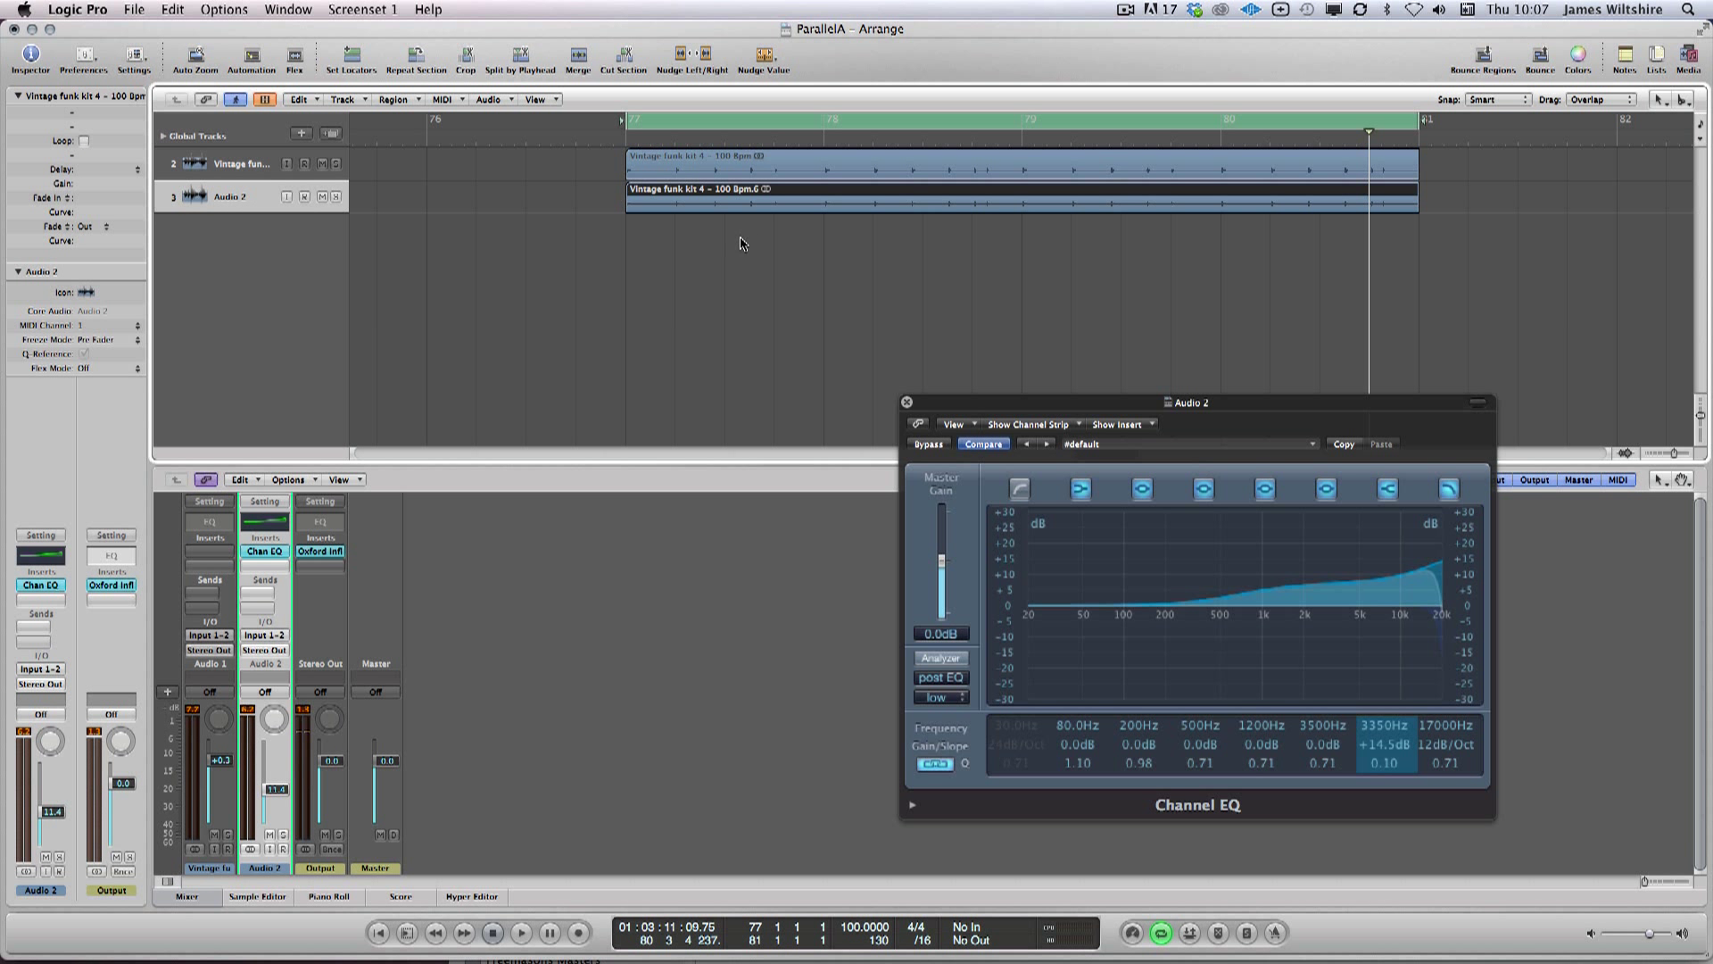
left_click(239, 161)
left_click(230, 200)
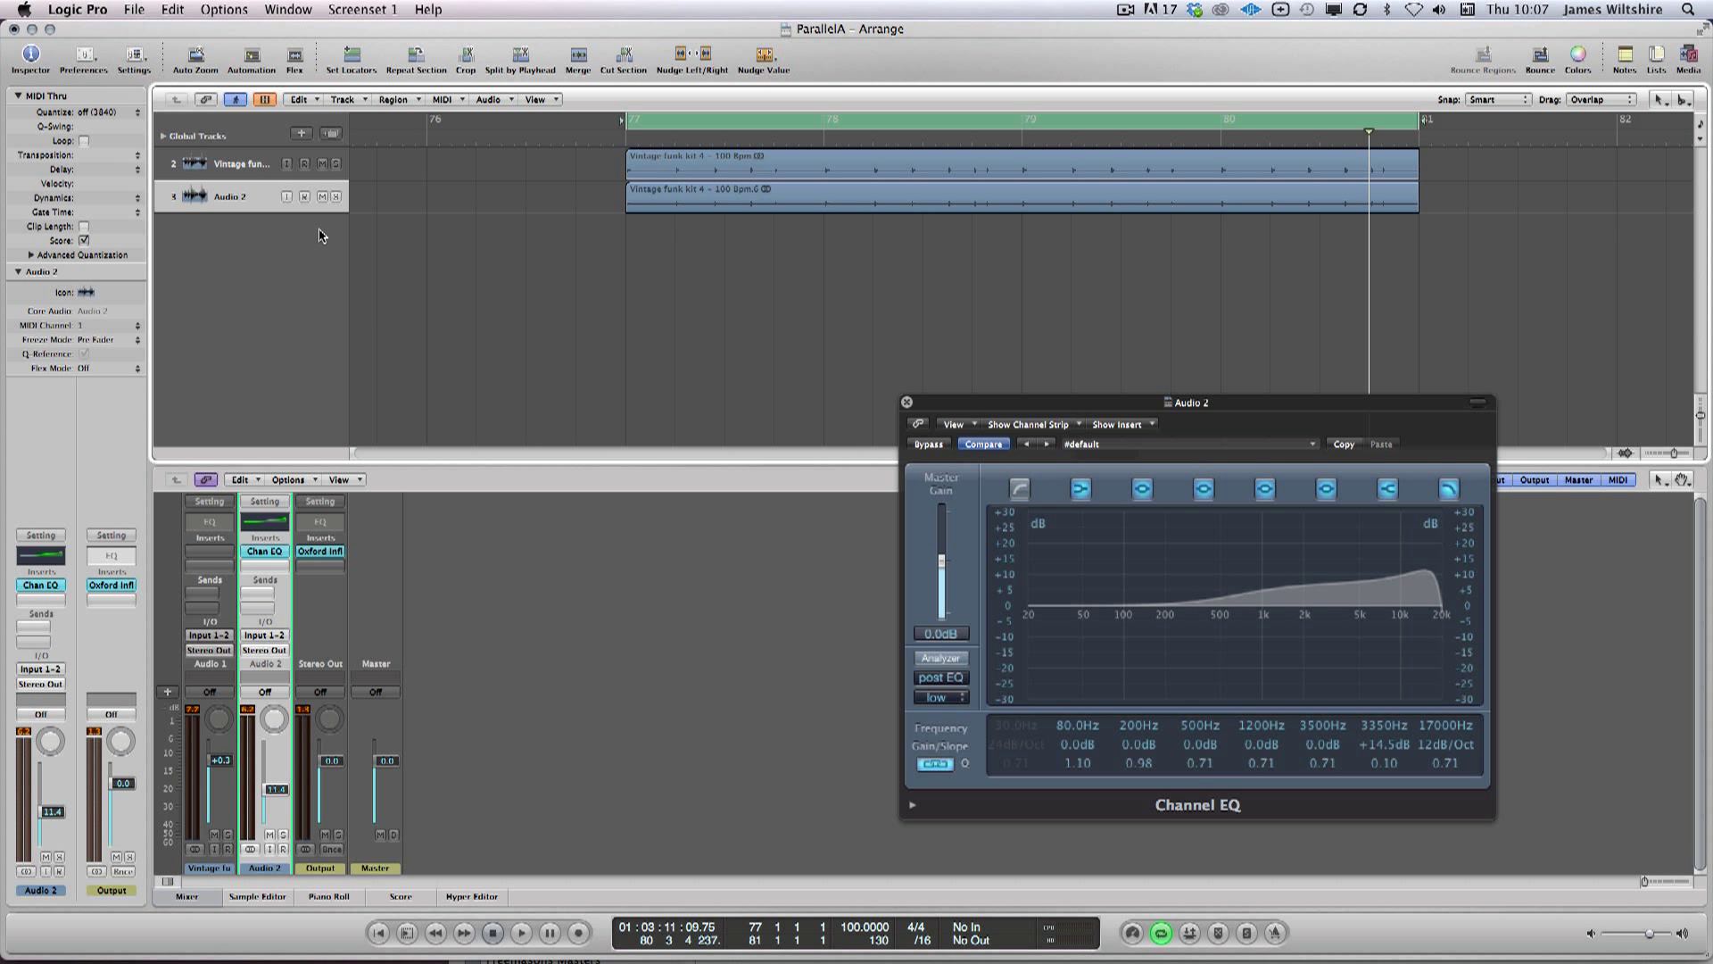
left_click(330, 136)
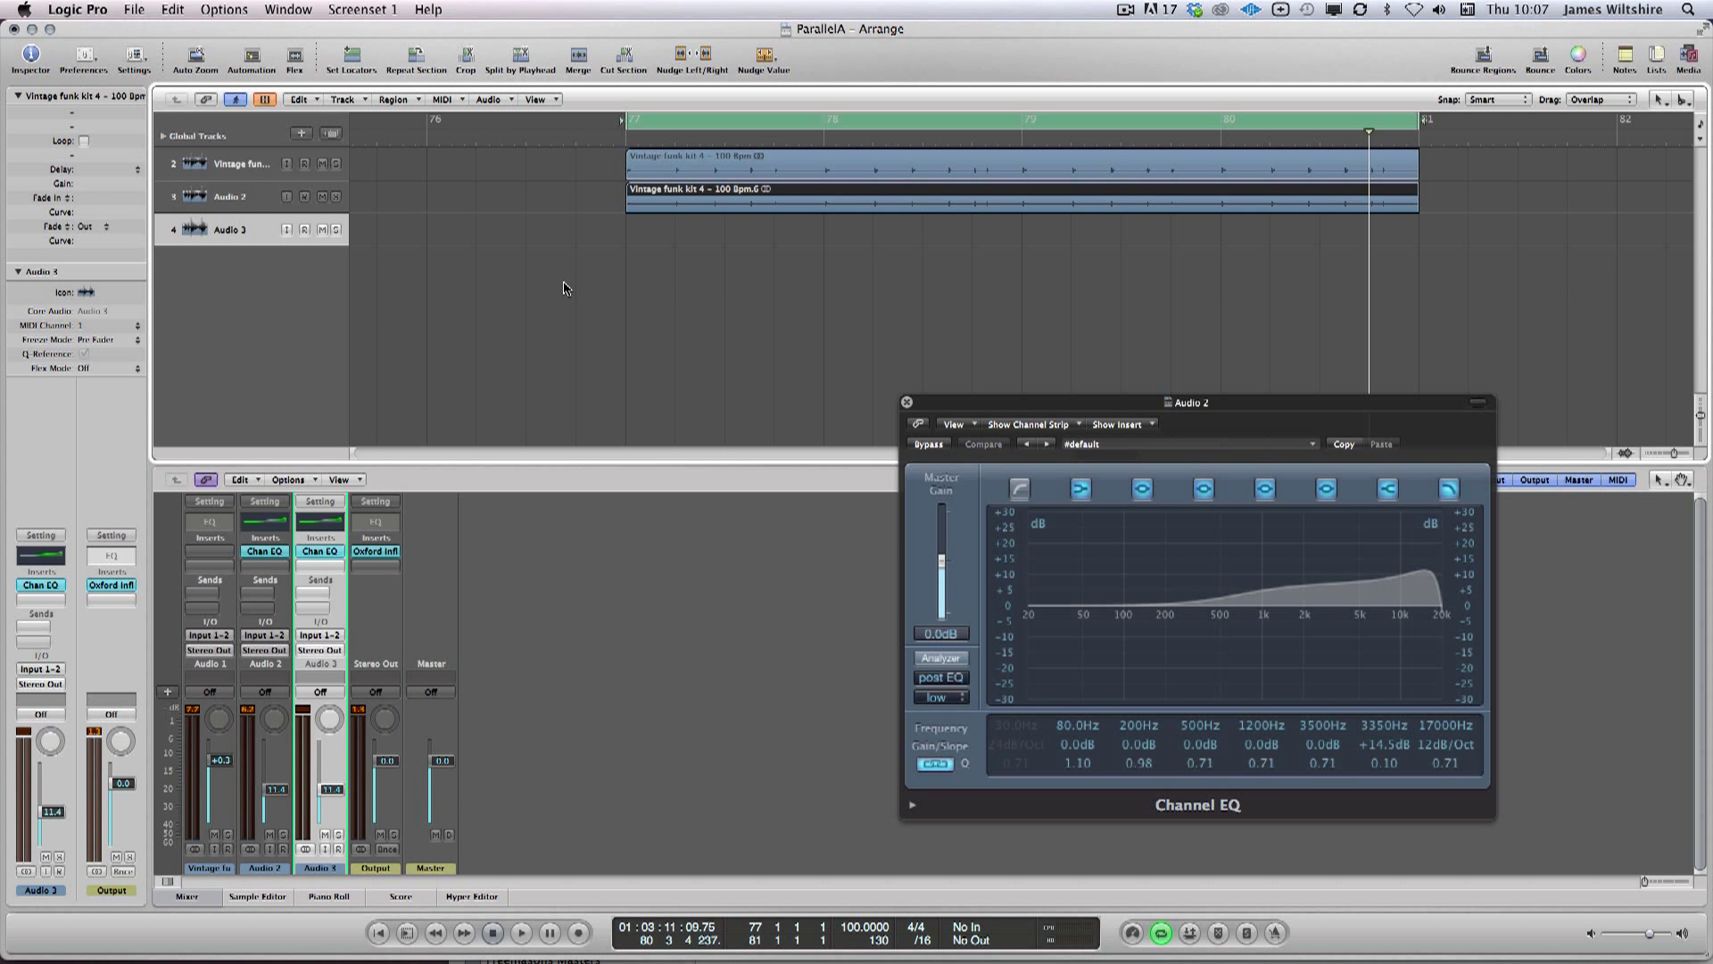
left_click_drag(675, 205, 675, 234)
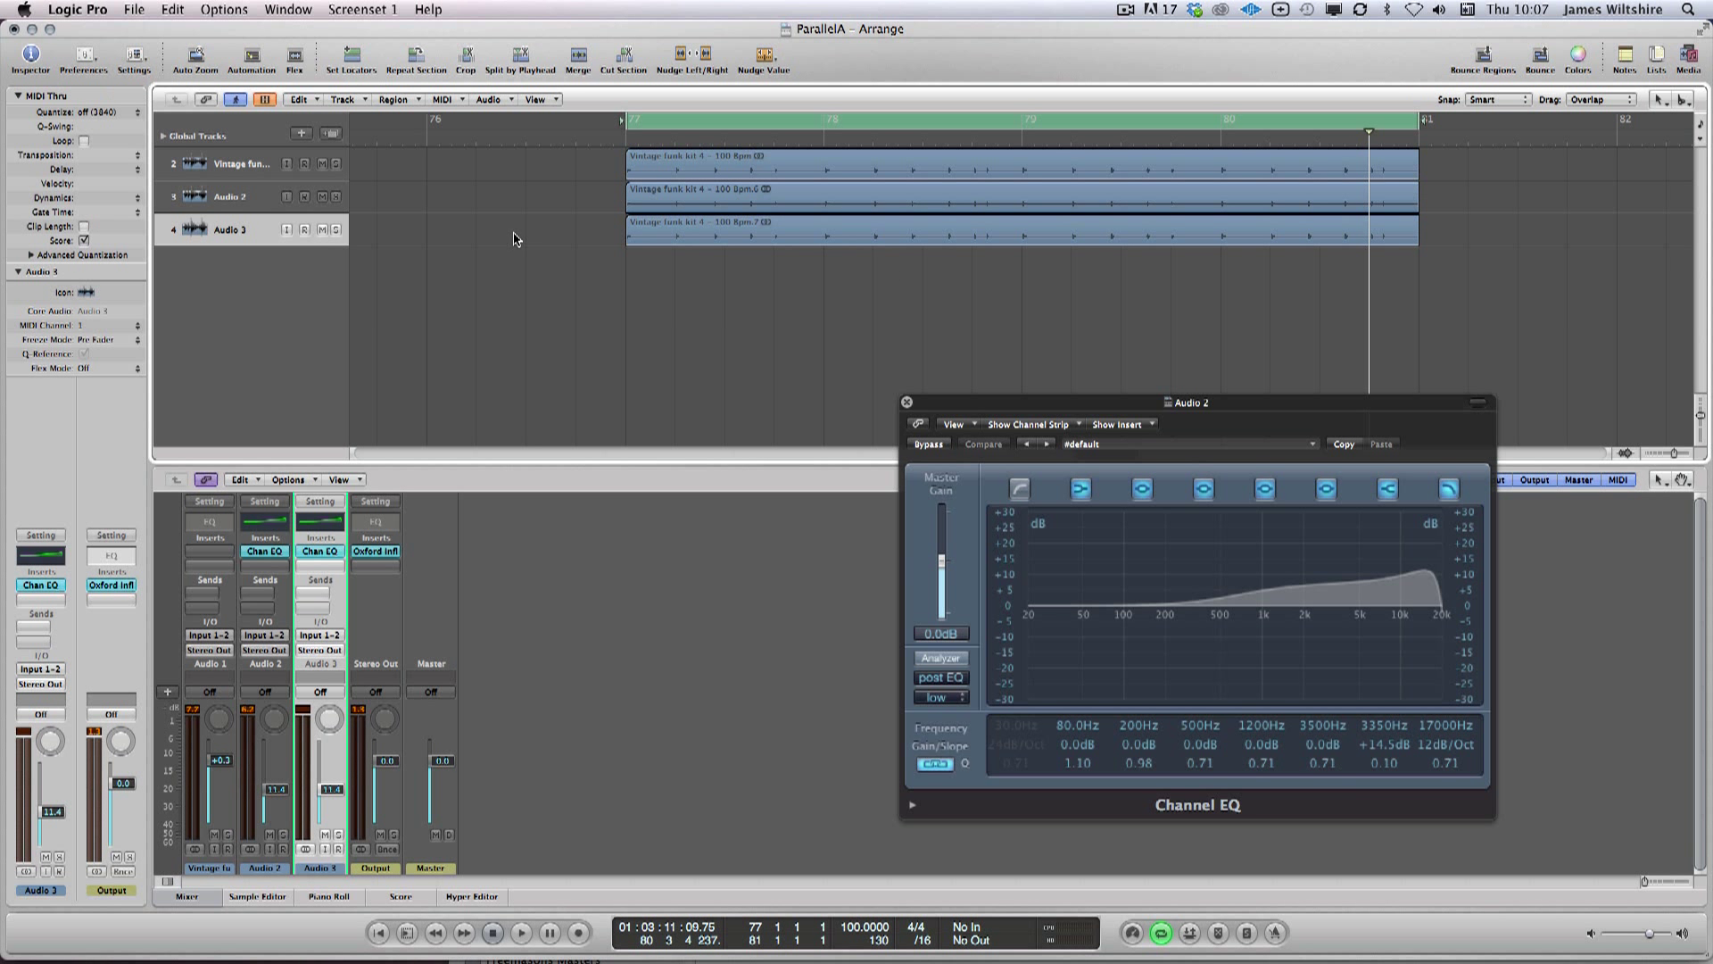
Step: Replace the copied EQ on Audio 3 with a default Channel EQ, and raise the fader with the track soloed
left_click(331, 546)
left_click(314, 511)
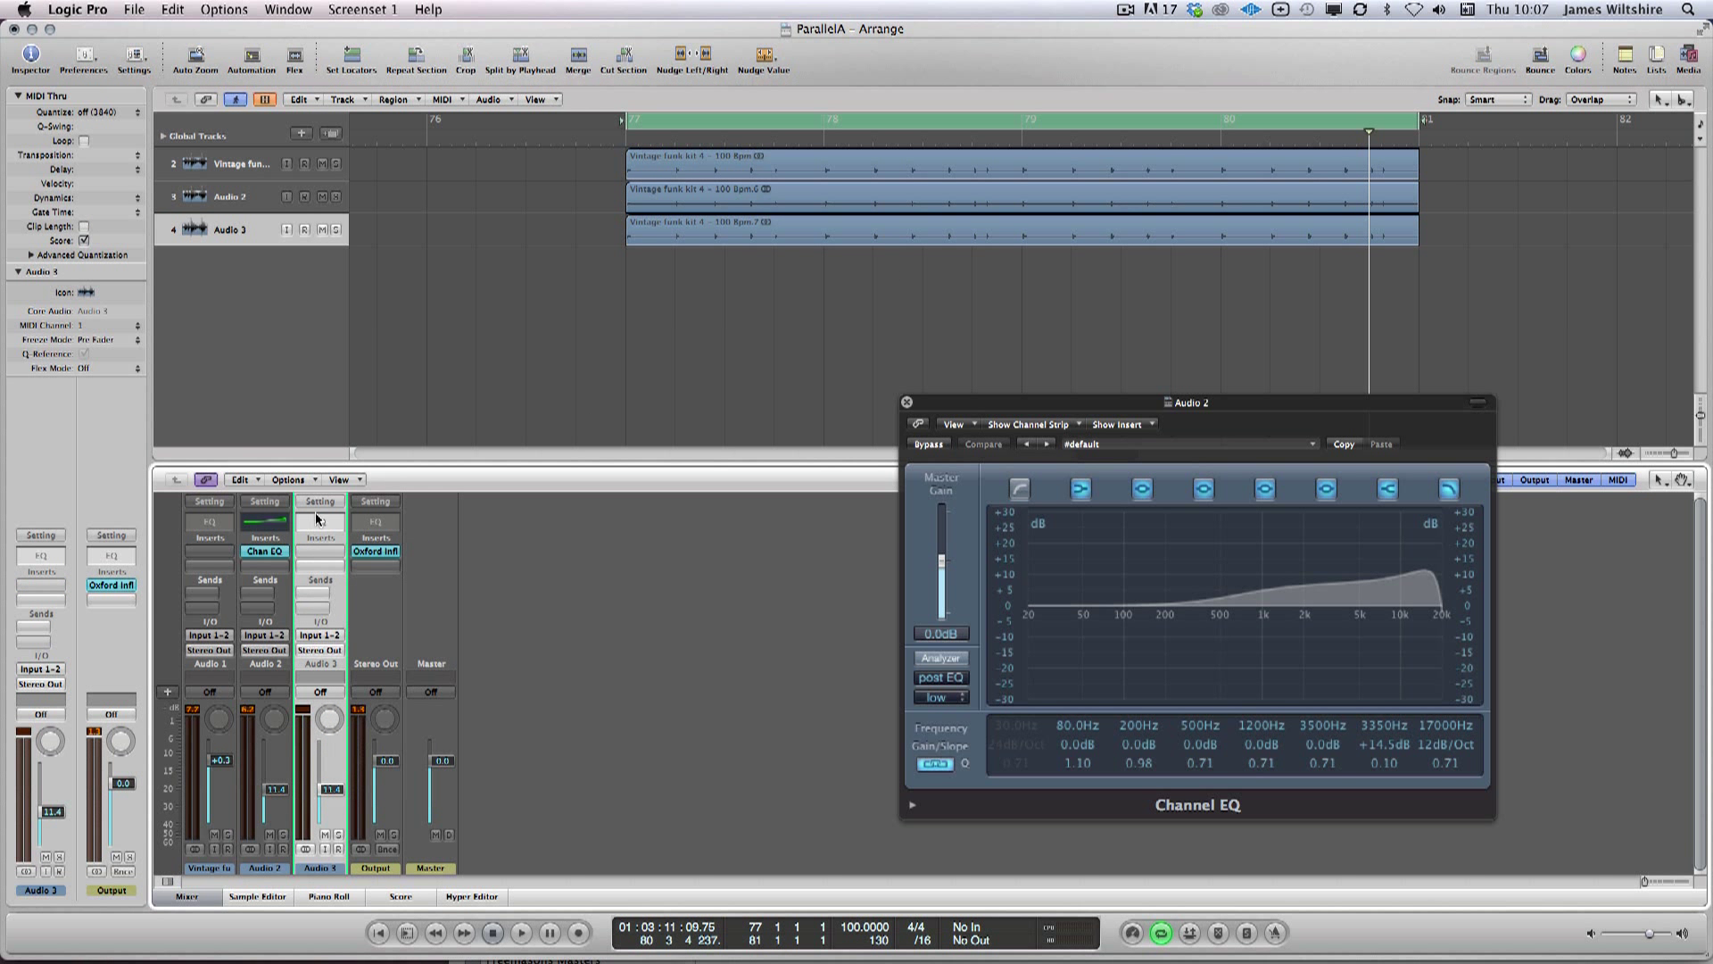
double_click(318, 524)
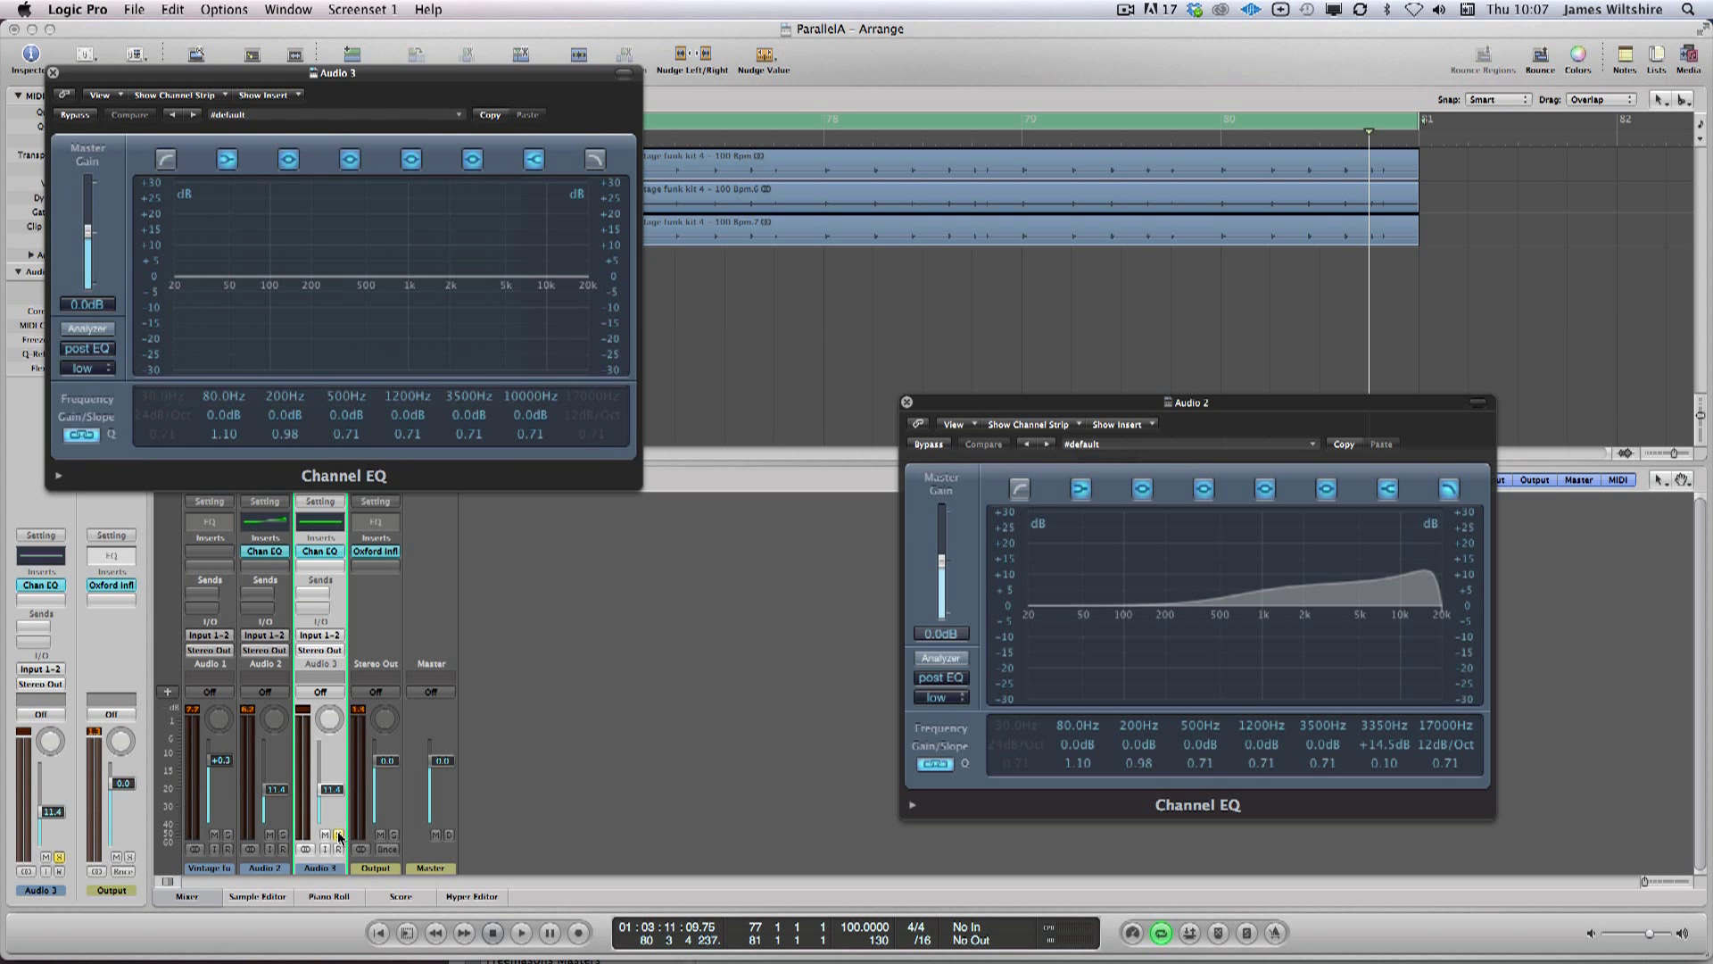
left_click_drag(331, 790, 331, 775)
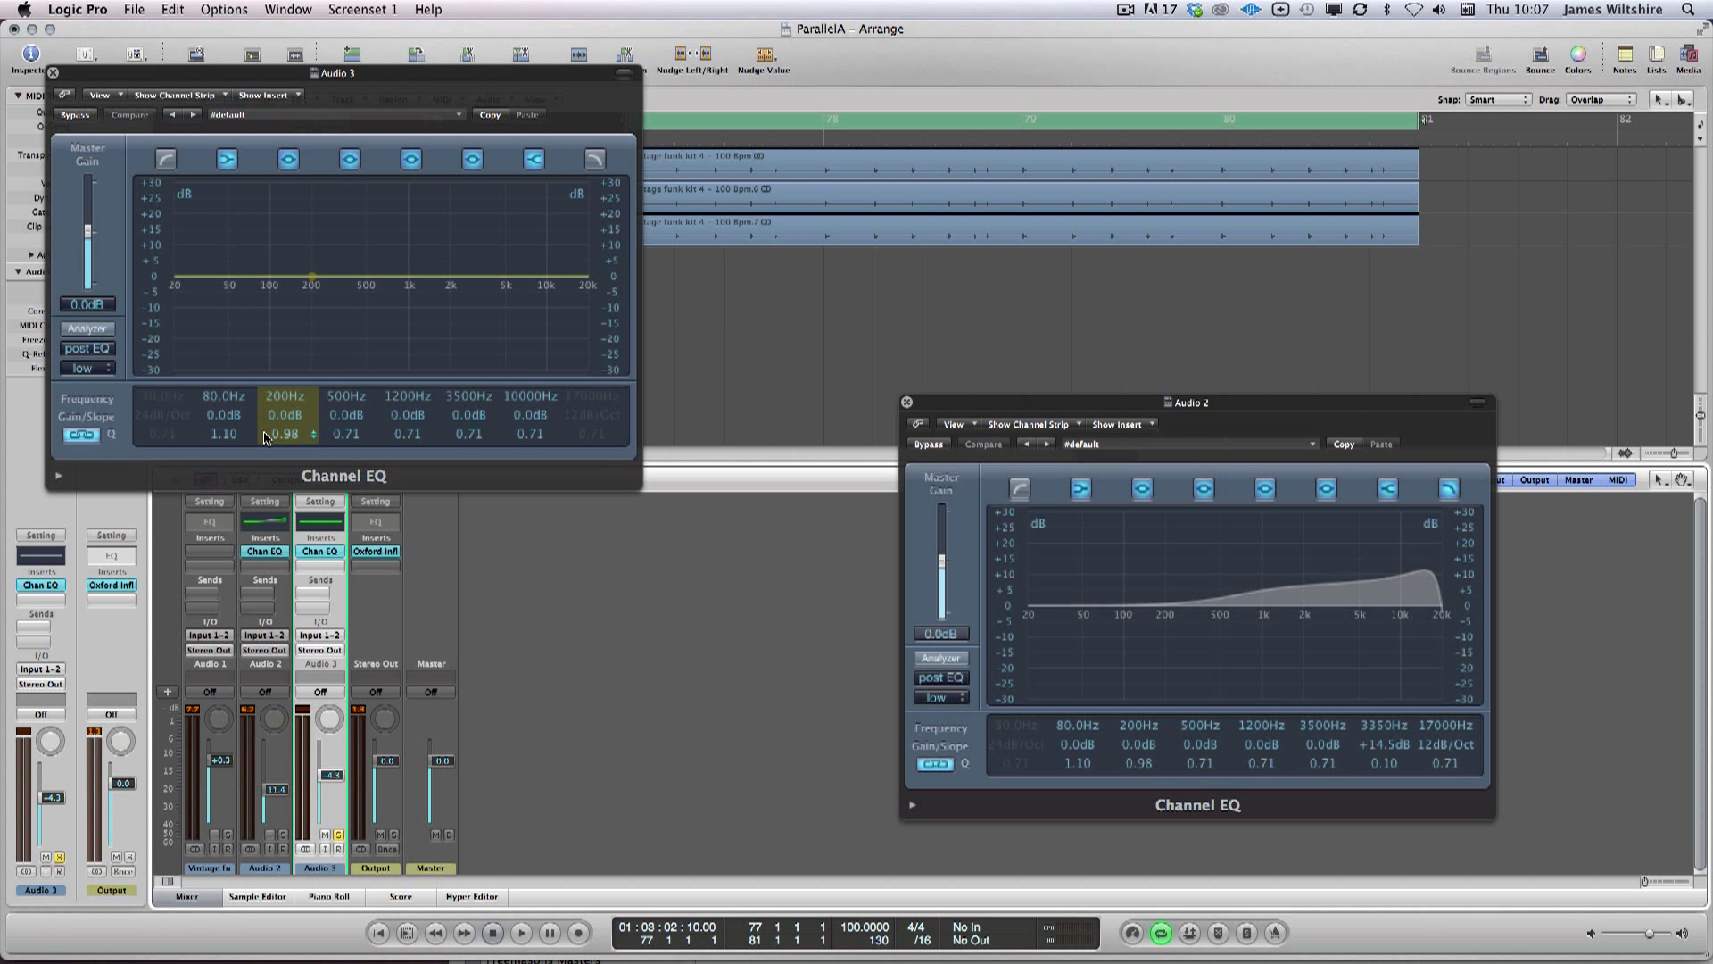
Step: Set the 200 Hz band of Audio 3's EQ to 86 Hz, +12.5 dB and Q 0.60 while the loop plays
key("space")
mouse_move(287, 415)
left_mouse_down()
mouse_move(286, 385)
mouse_move(268, 457)
mouse_move(287, 447)
mouse_move(286, 404)
mouse_move(287, 437)
left_mouse_up()
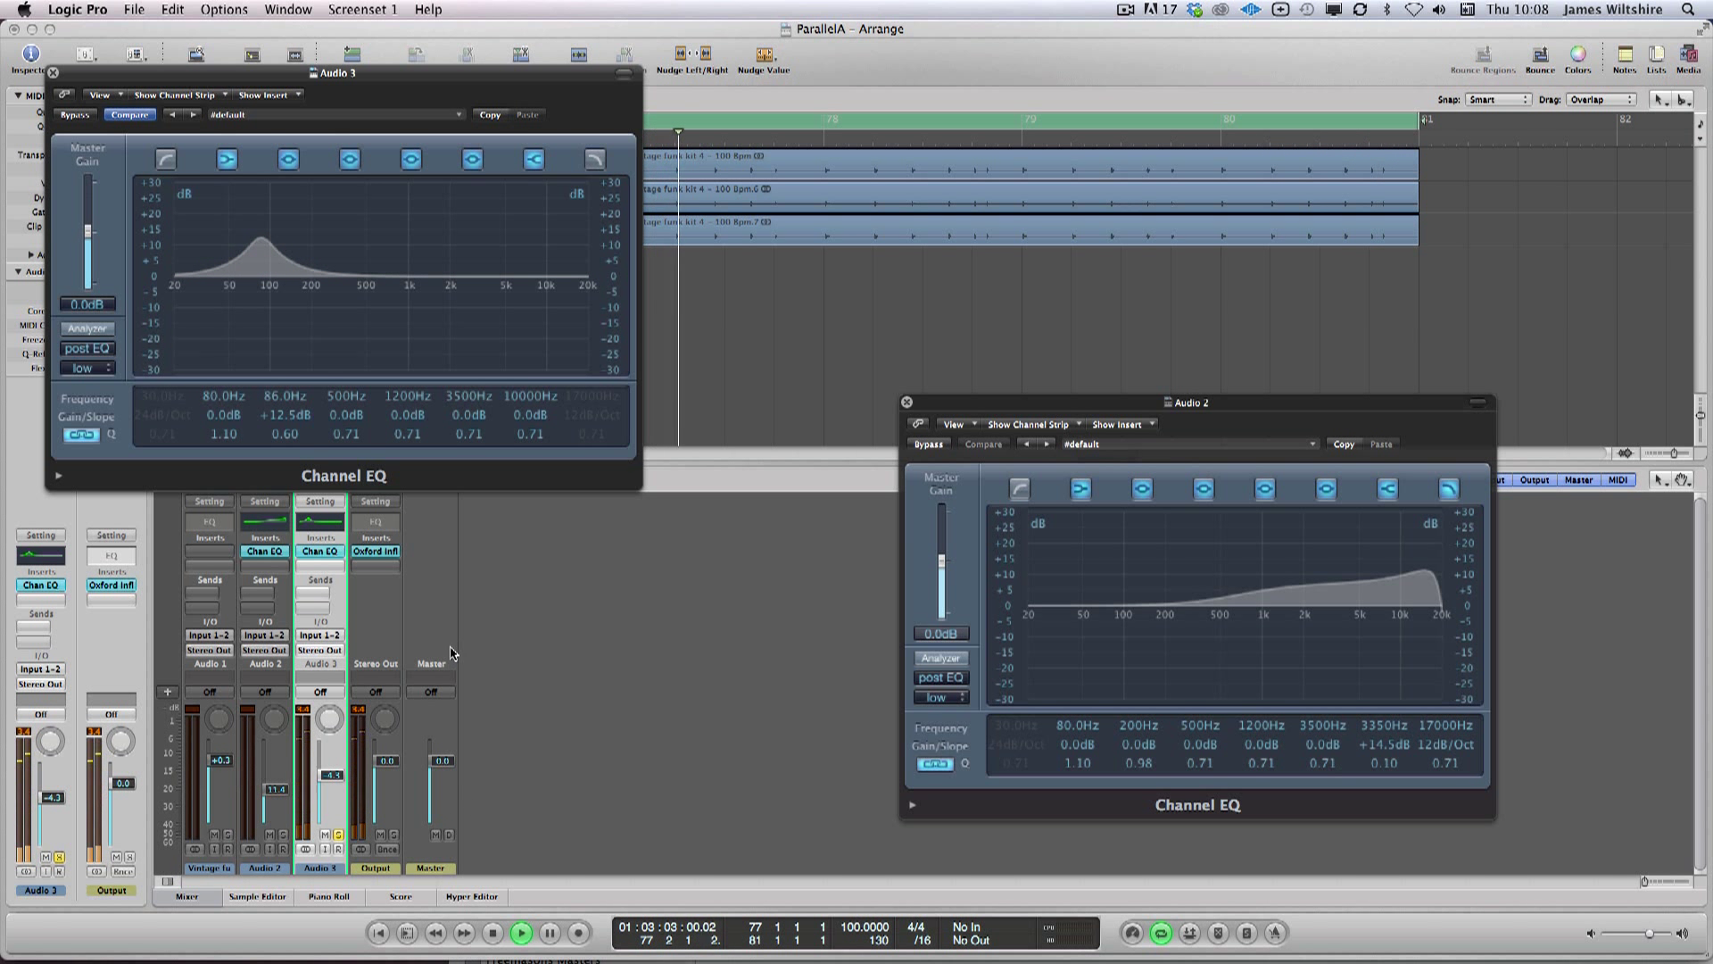
key("space")
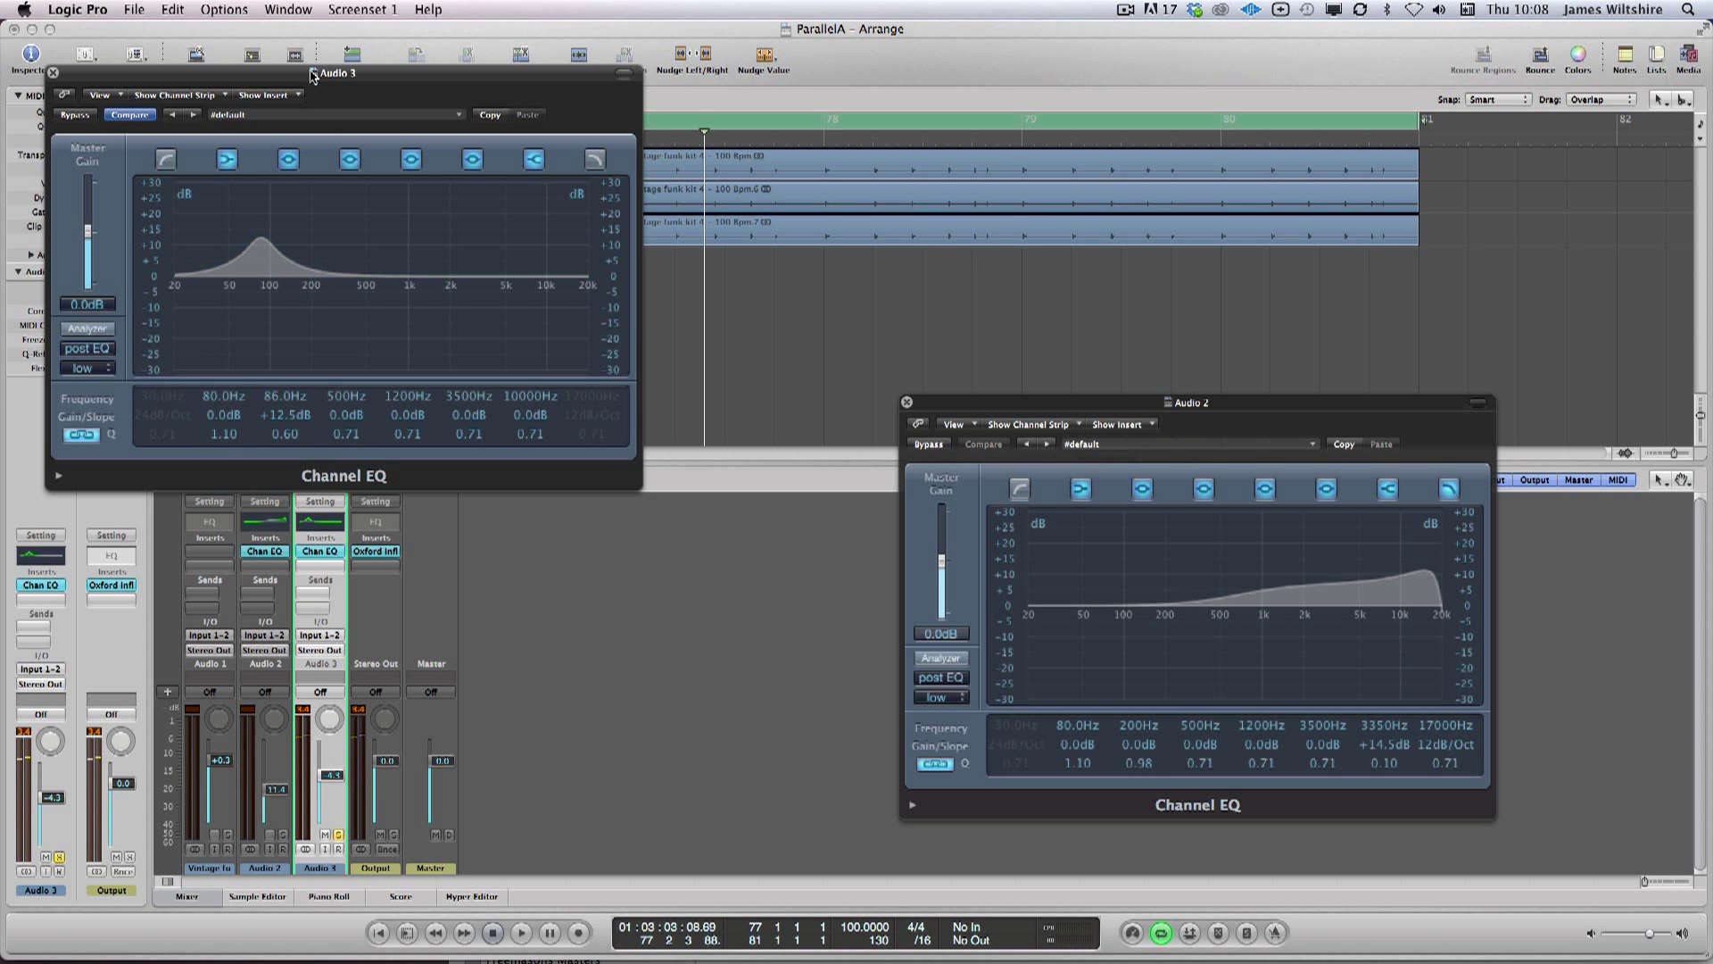
Step: Close the Audio 2 EQ window and blend Audio 3 with the other tracks at -7.8 dB during playback
left_click_drag(312, 76, 897, 185)
left_click(1028, 411)
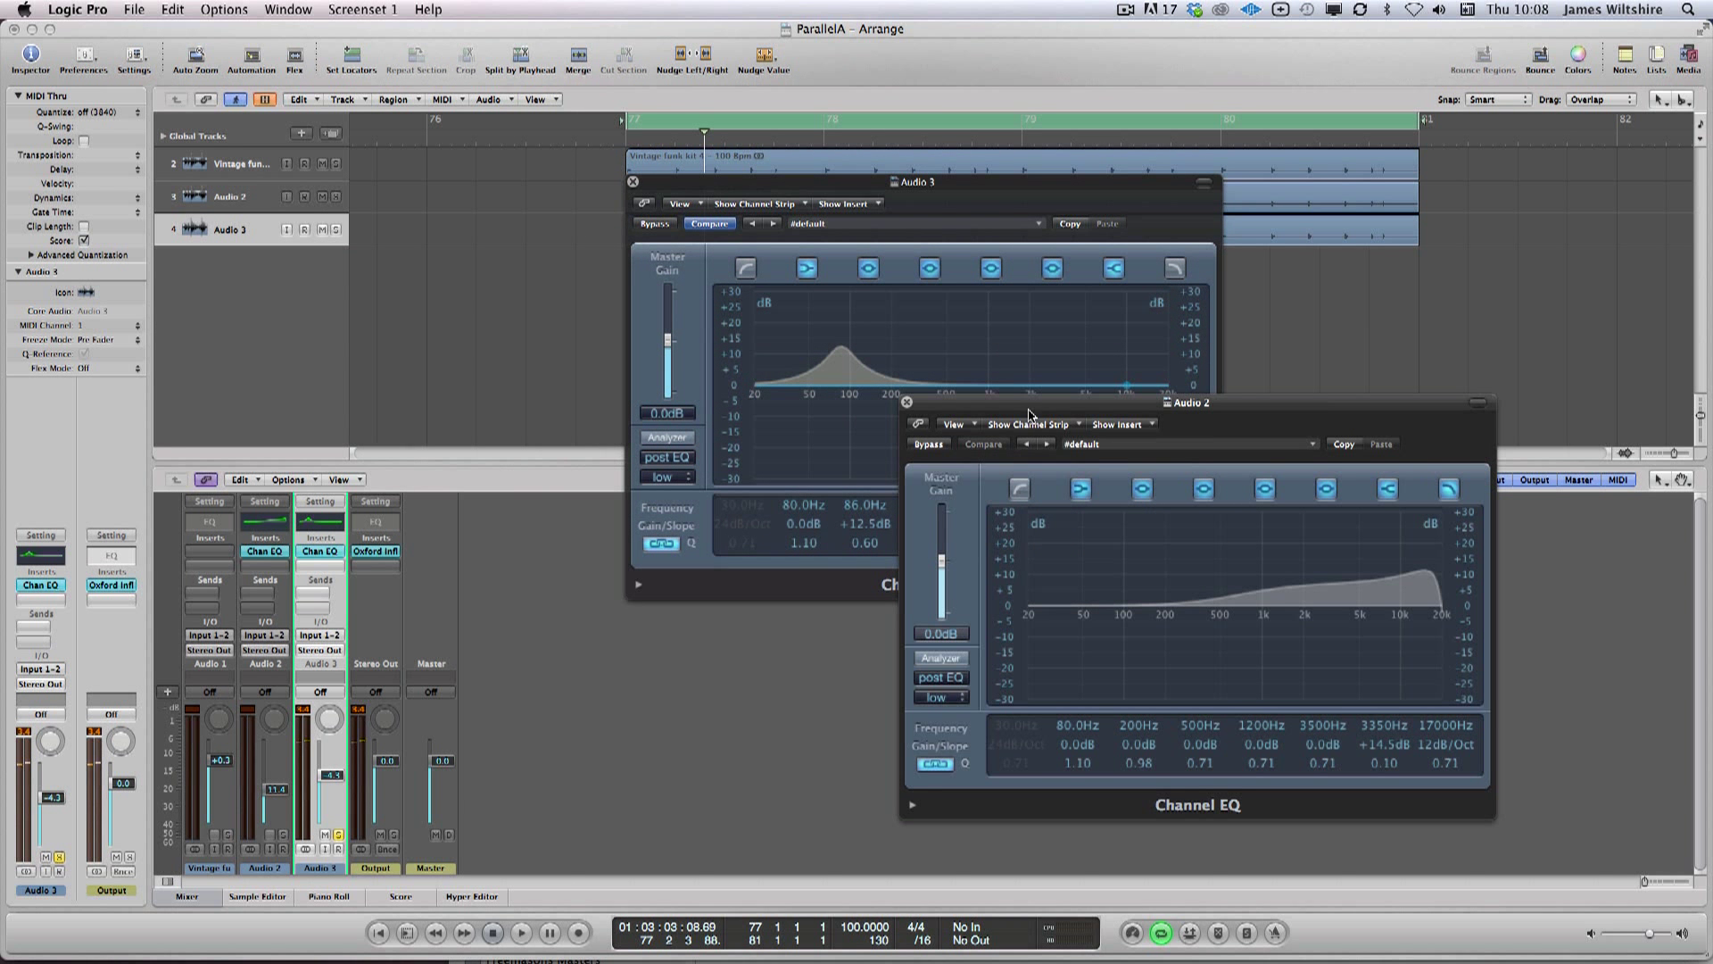
left_click(907, 402)
key("space")
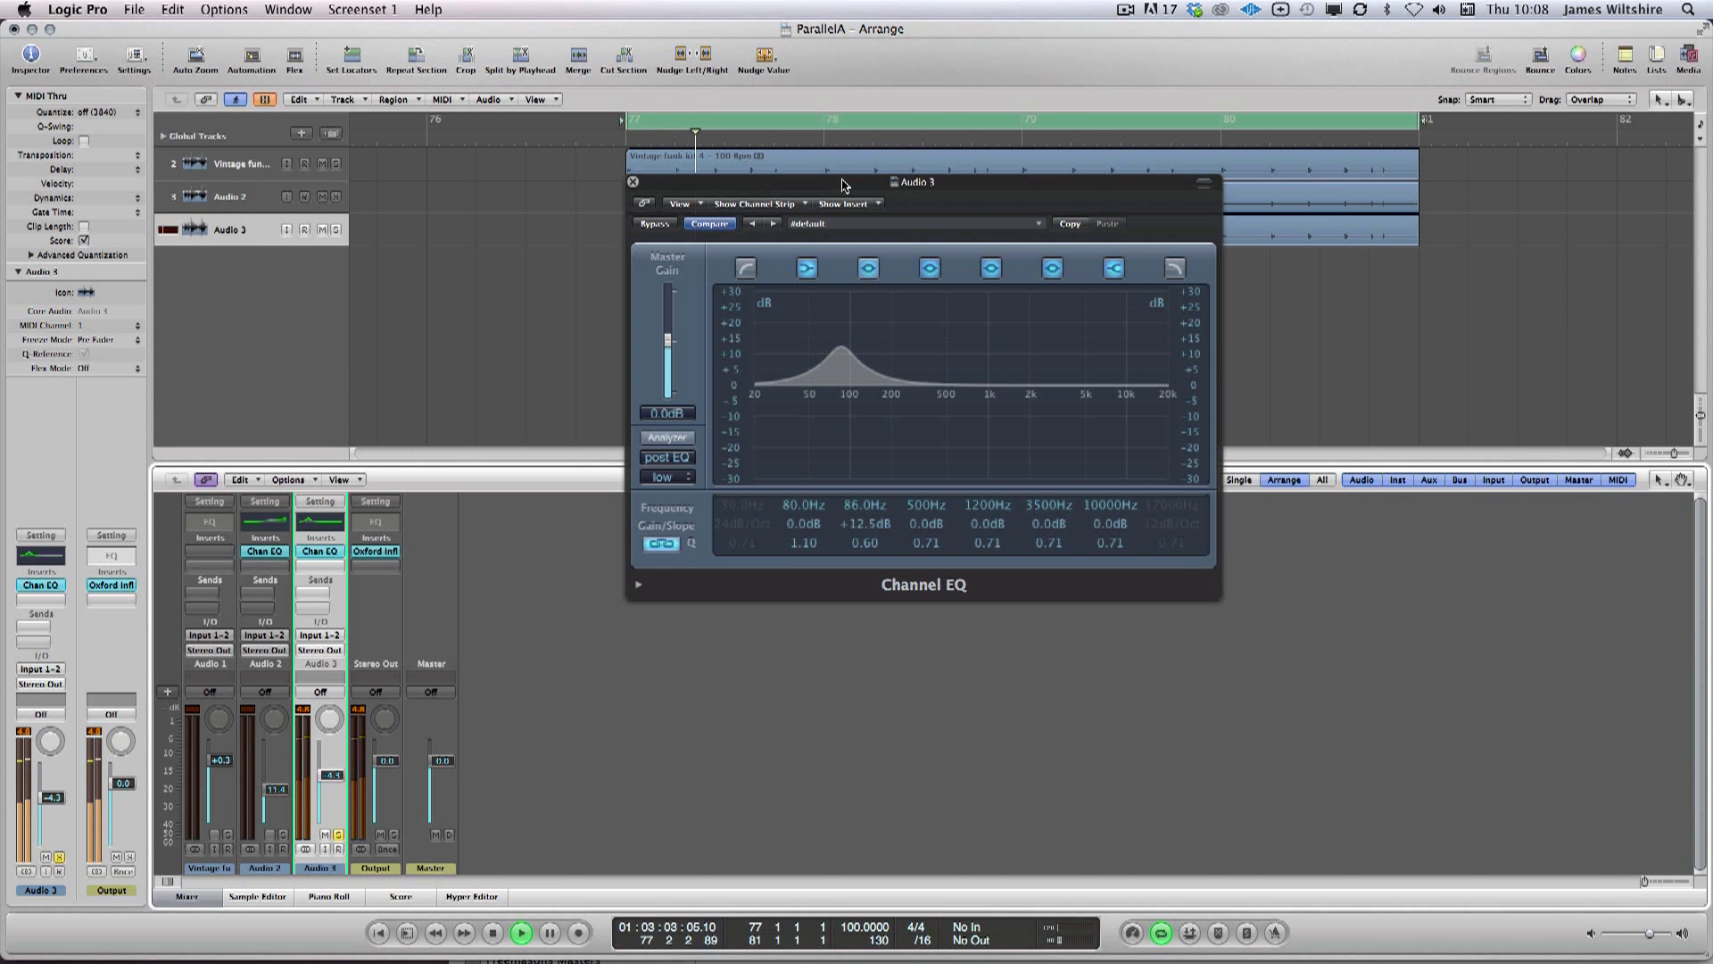
left_click_drag(808, 181, 1166, 324)
mouse_move(331, 774)
left_mouse_down()
mouse_move(345, 839)
mouse_move(332, 782)
left_mouse_up()
key("space")
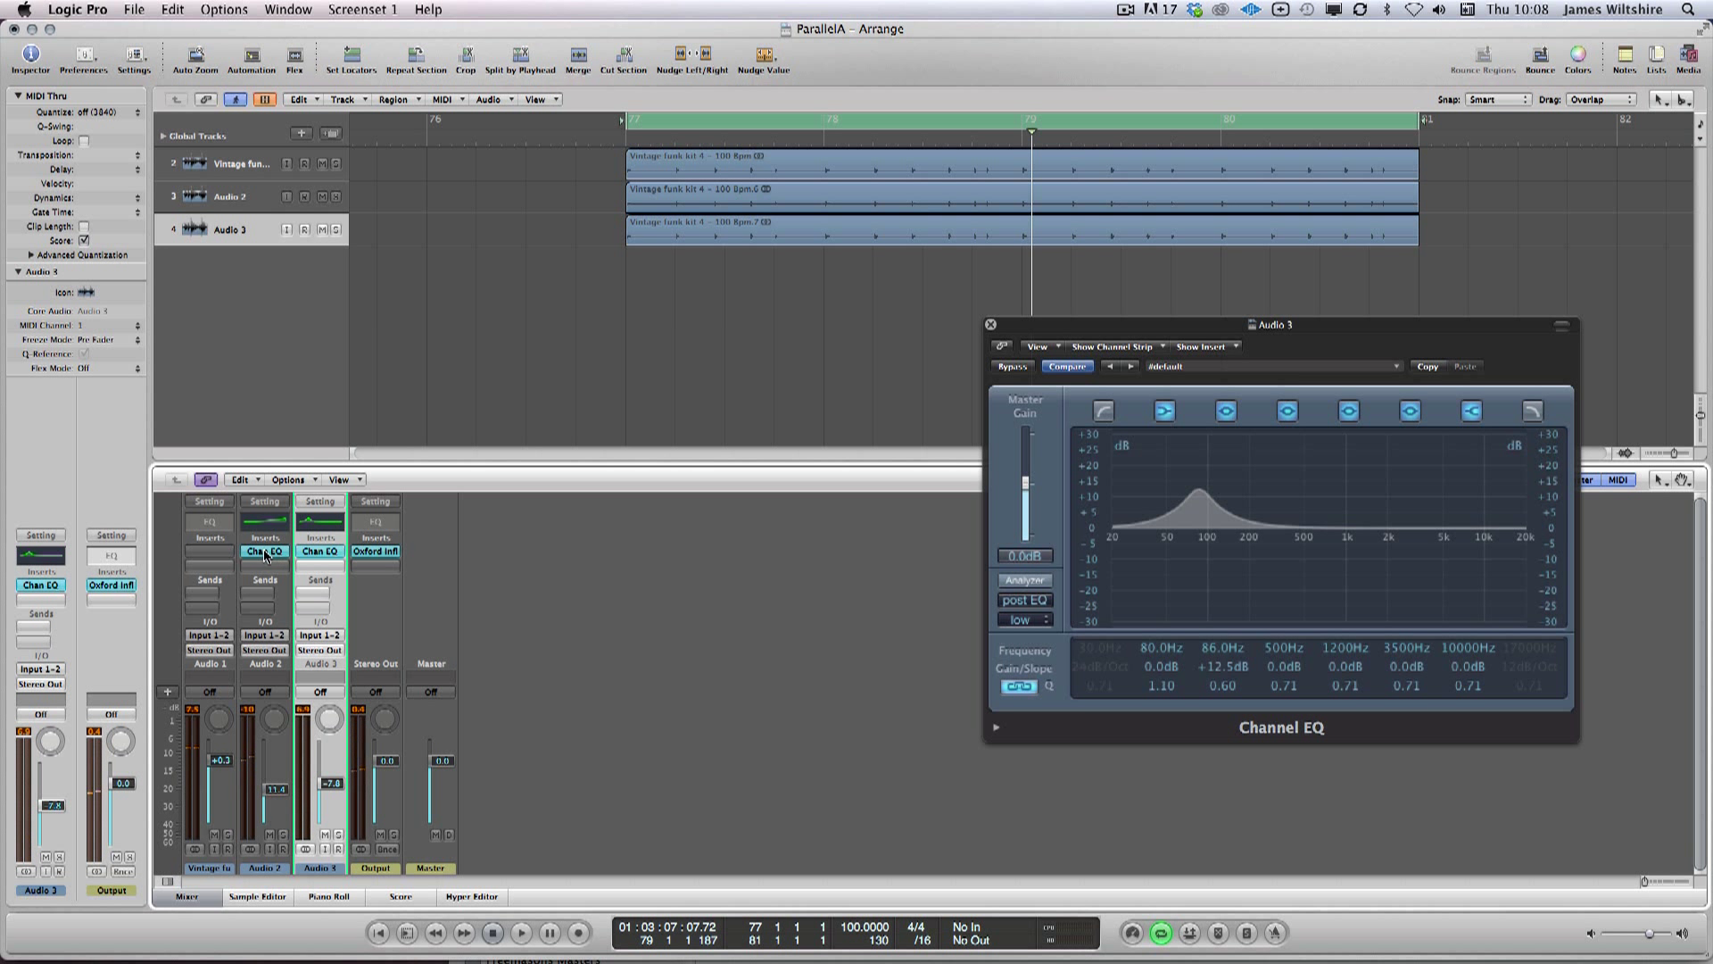
Step: Lower the faders of all three drum channels together, bringing the original Vintage funk kit channel to -4.1 dB
left_click(228, 867)
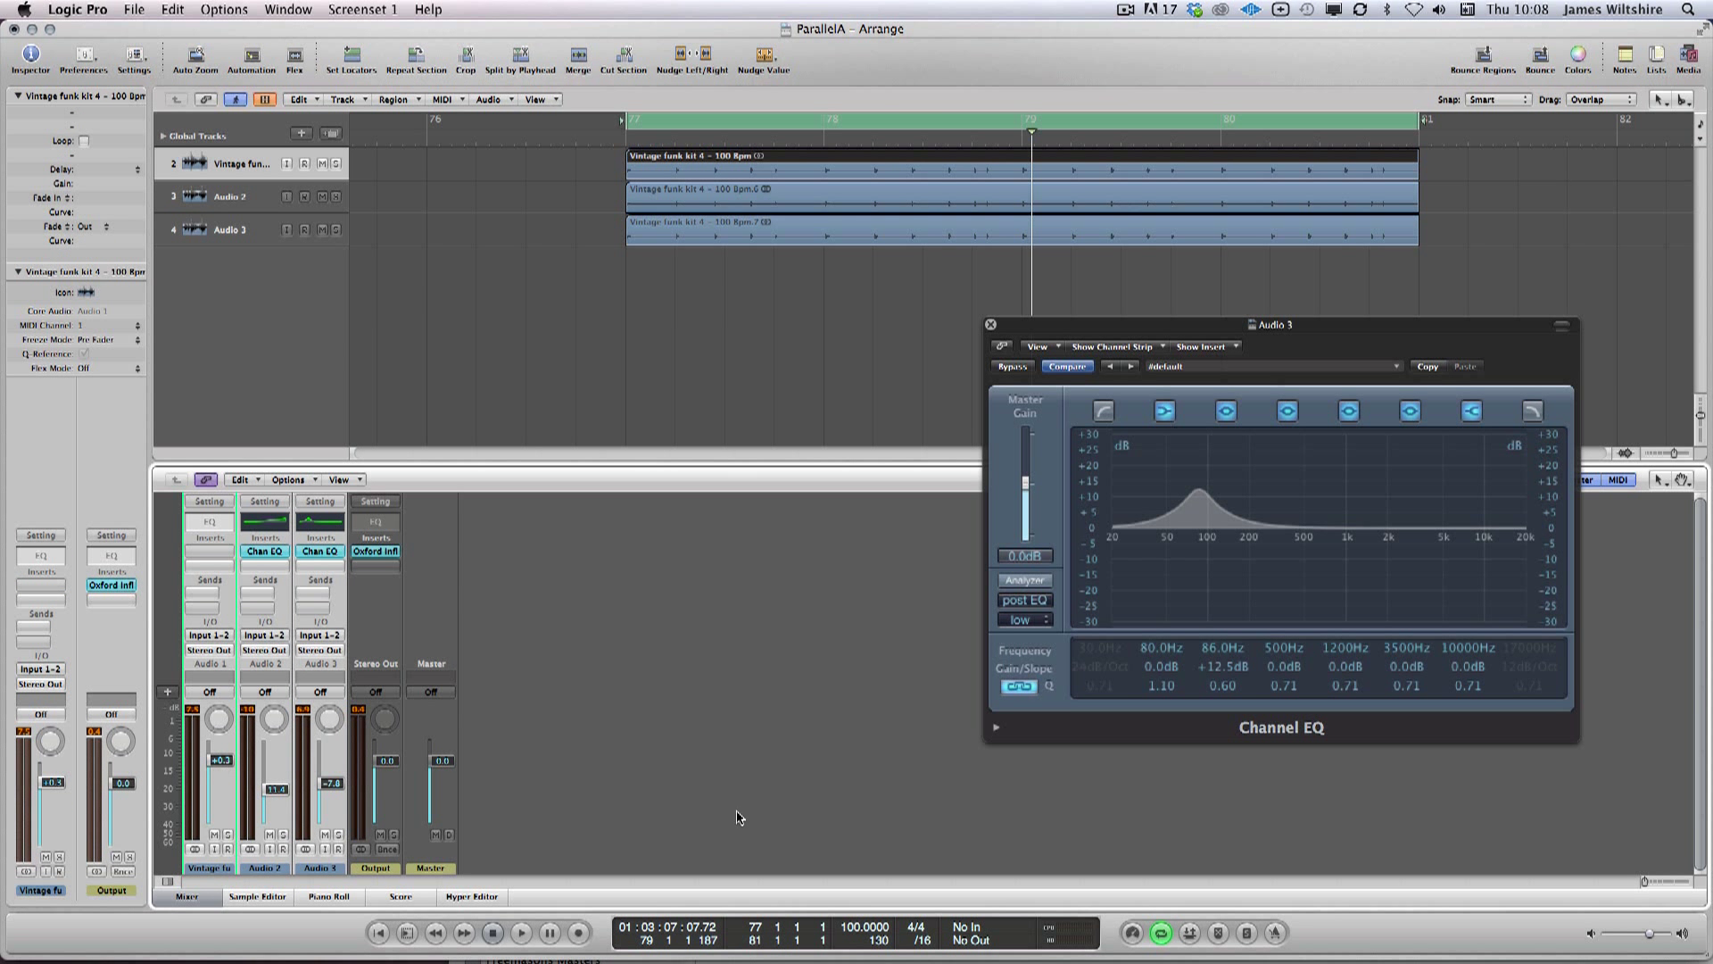
left_click_drag(208, 759, 208, 773)
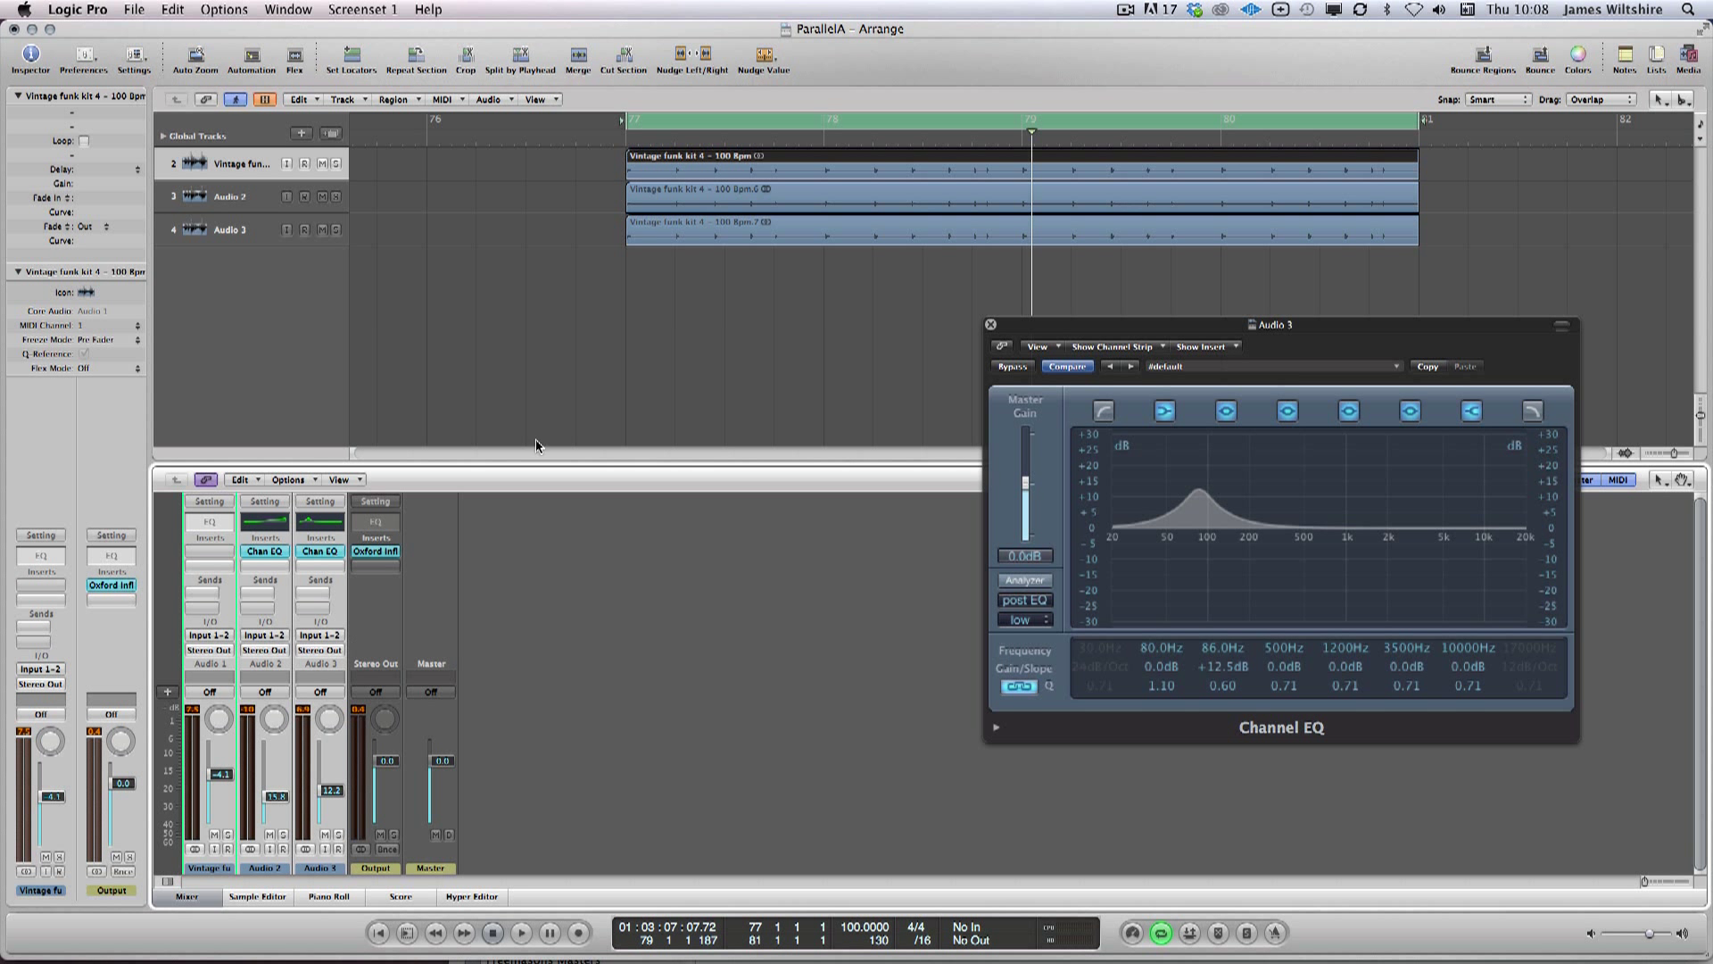
left_click(598, 372)
Step: Duplicate the Audio 3 track with its channel settings to add another parallel drum track
left_click(202, 228)
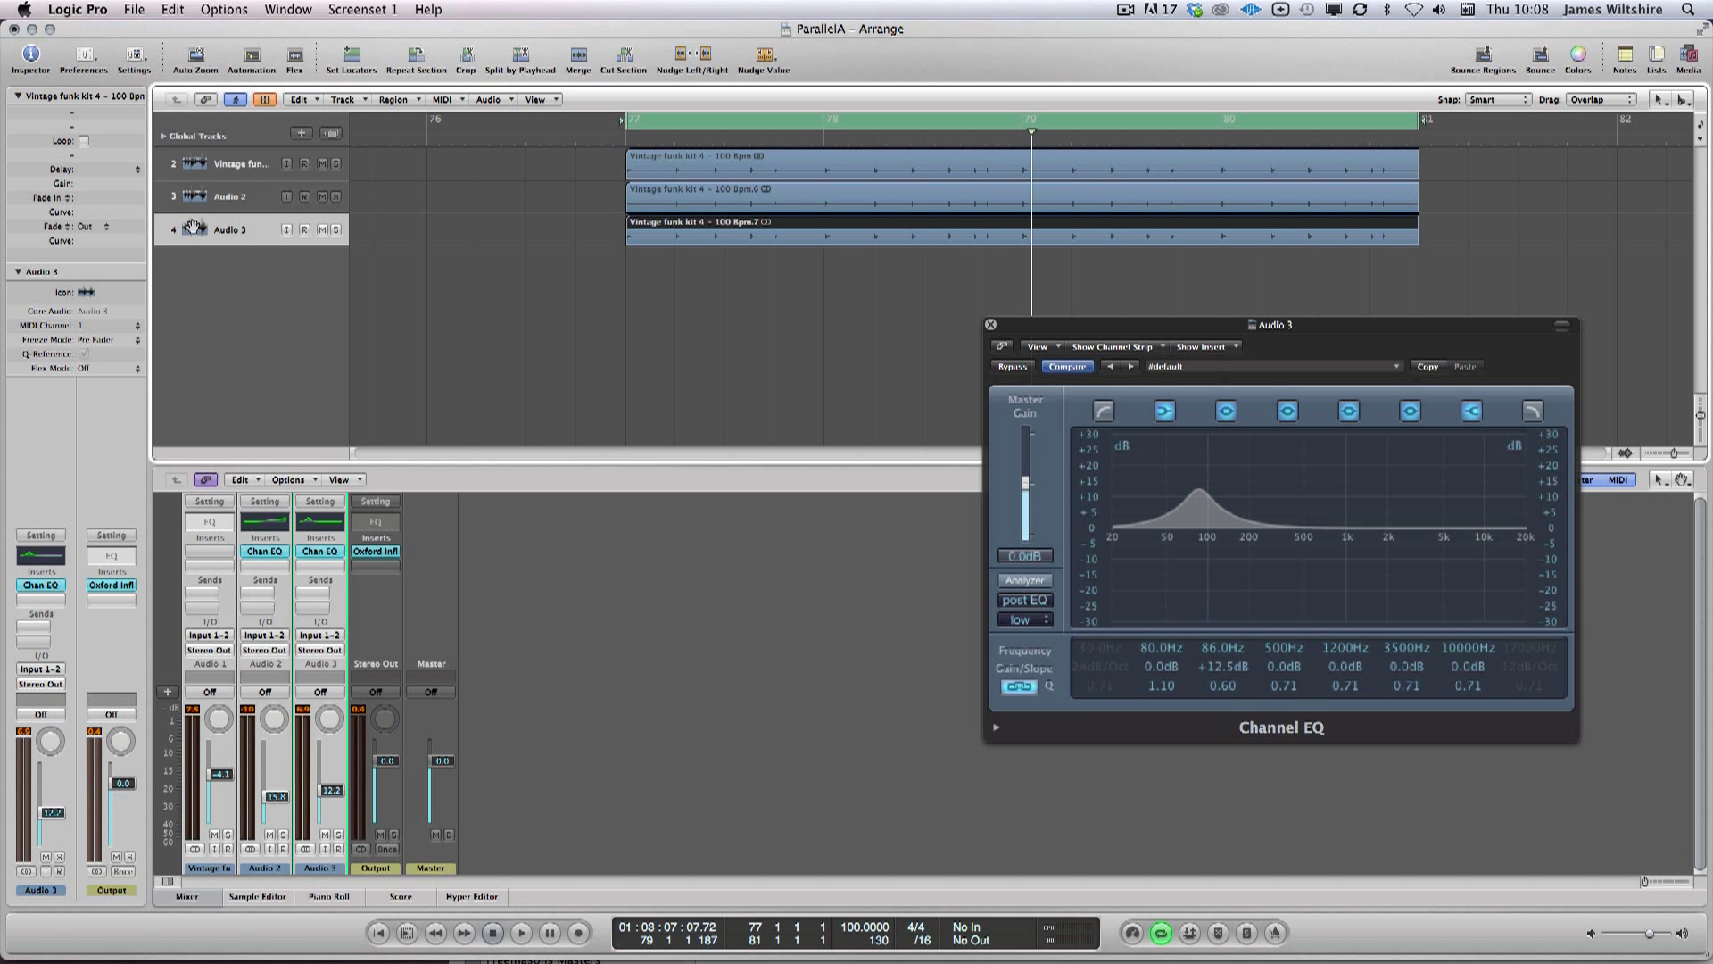
left_click(541, 345)
left_click(213, 228)
left_click(473, 390)
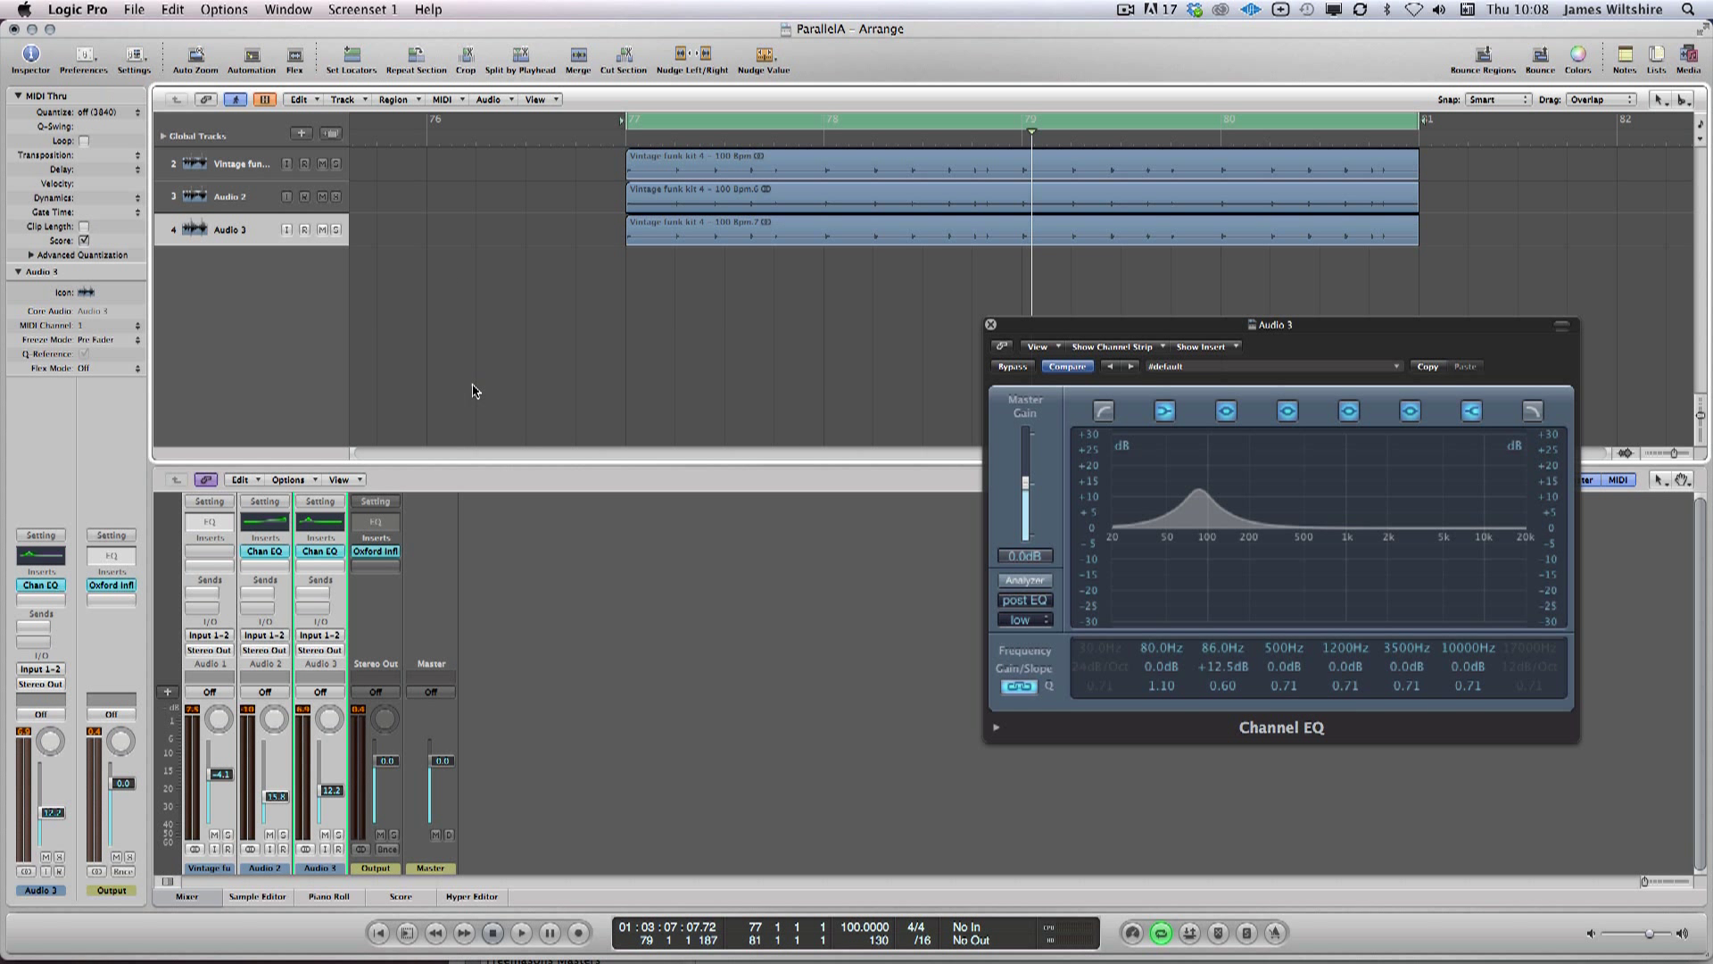
left_click(232, 229)
left_click(397, 236)
left_click(329, 134)
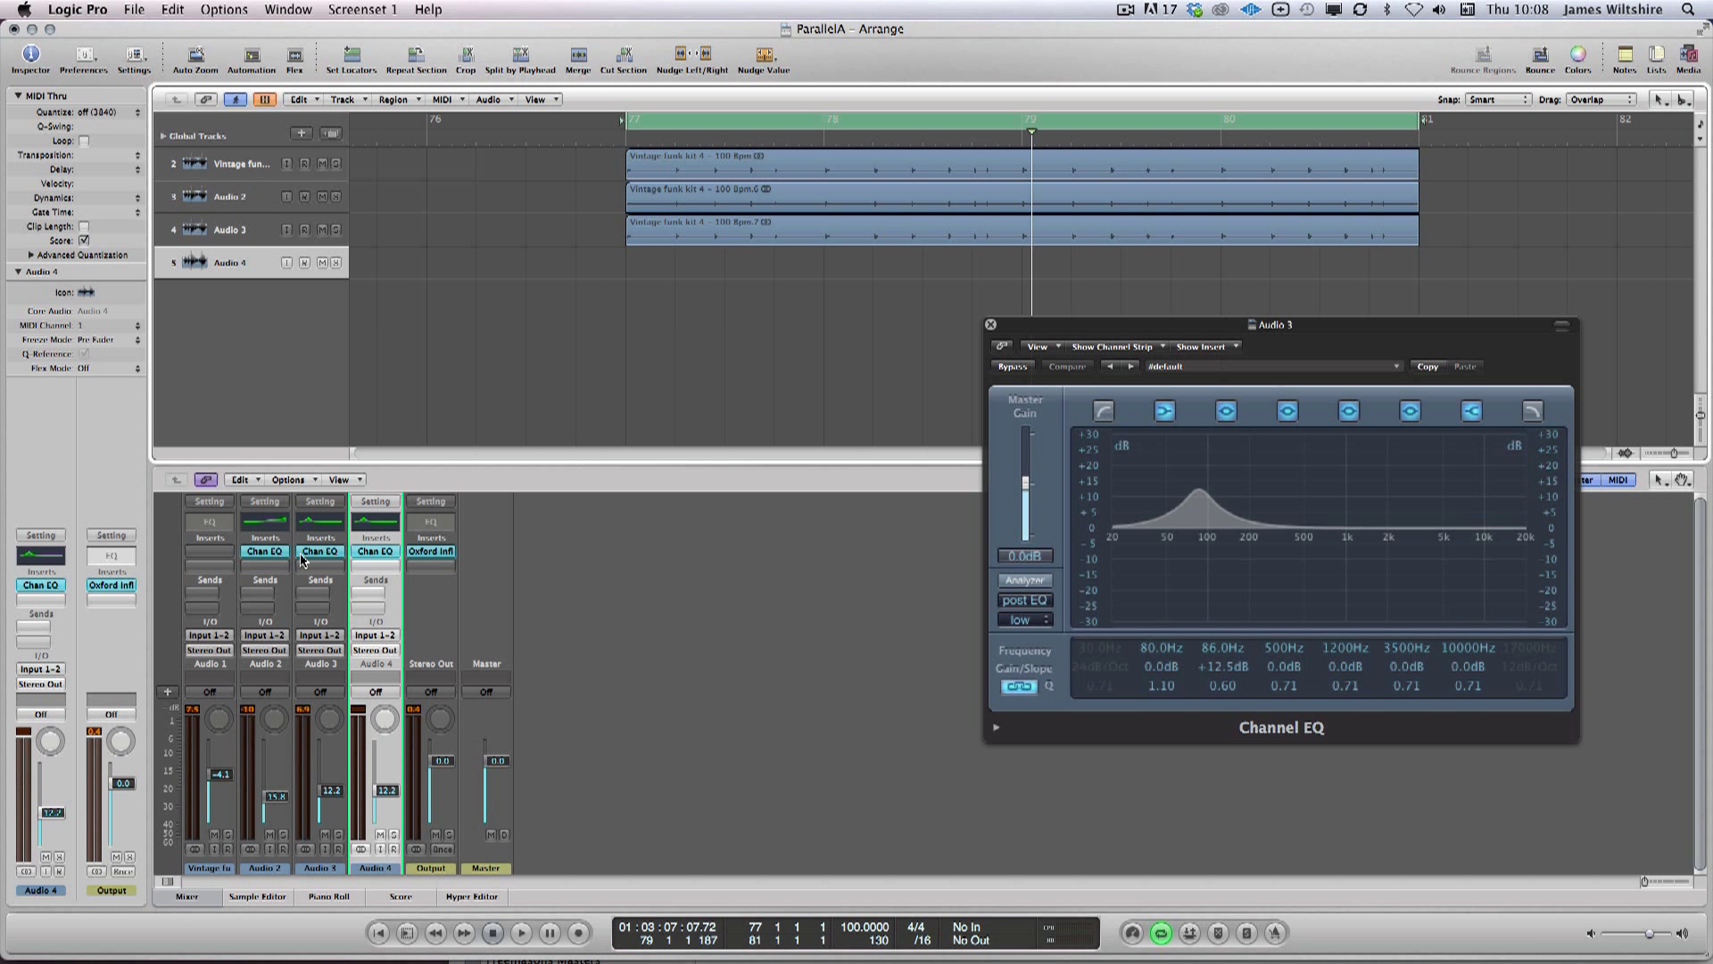
left_click(235, 229)
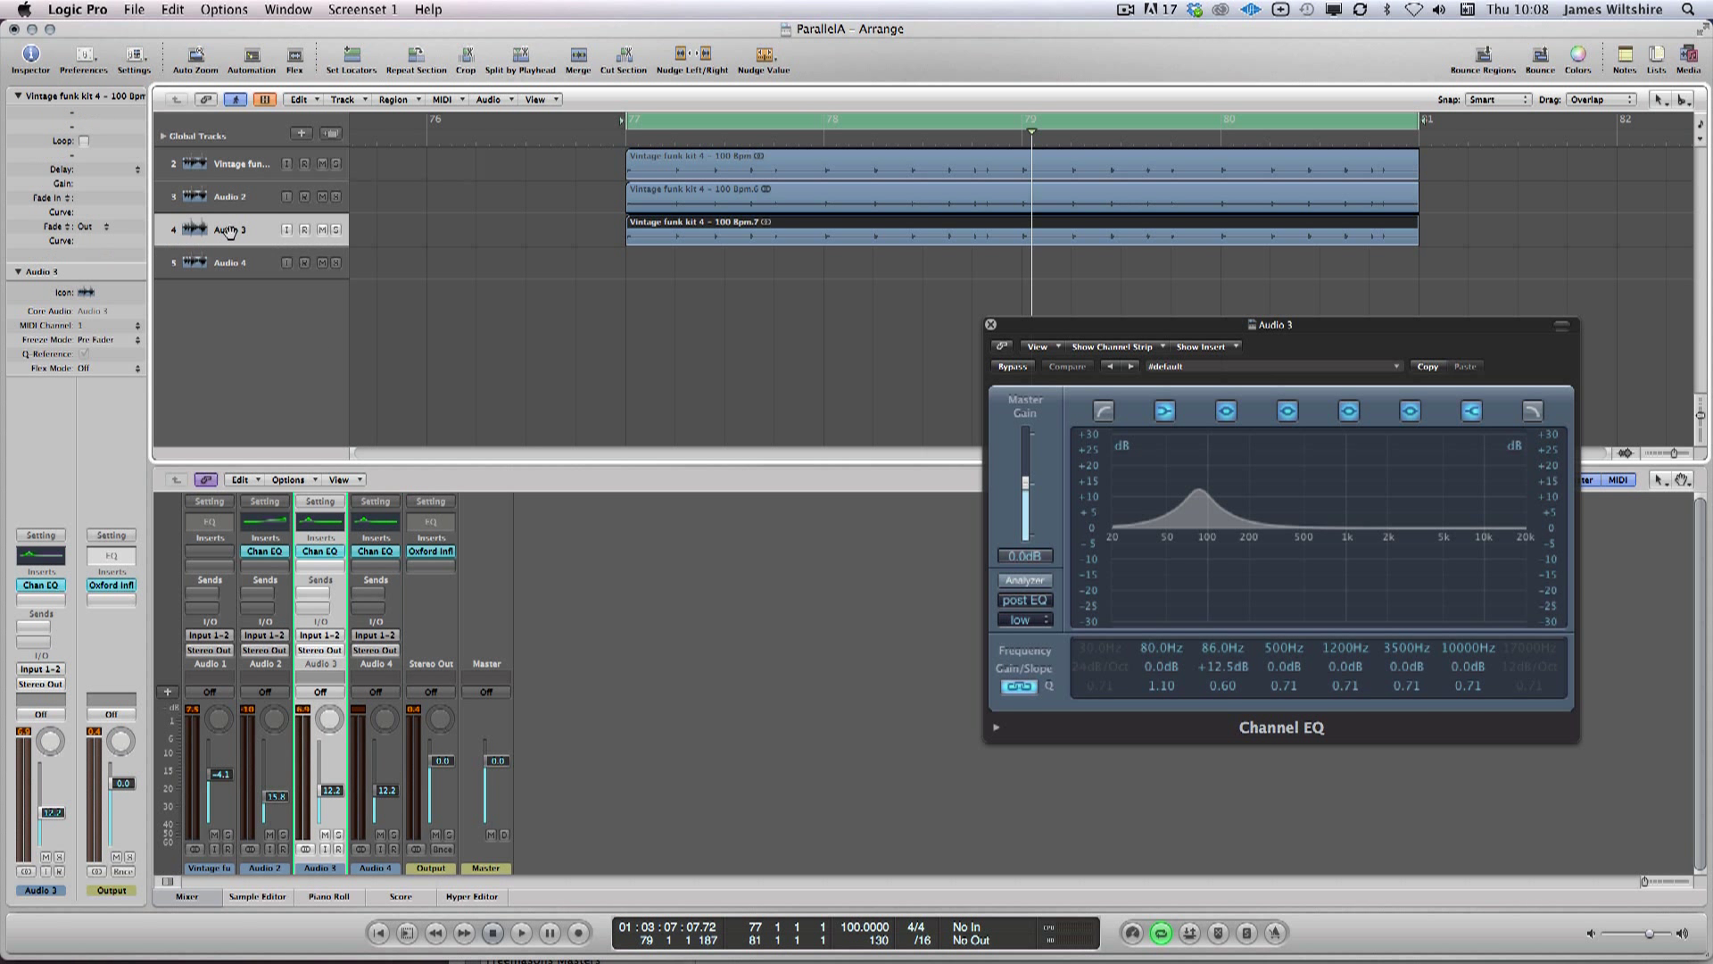
left_click(228, 252)
left_click(233, 233)
left_click(231, 254)
left_click(233, 233)
left_click(231, 254)
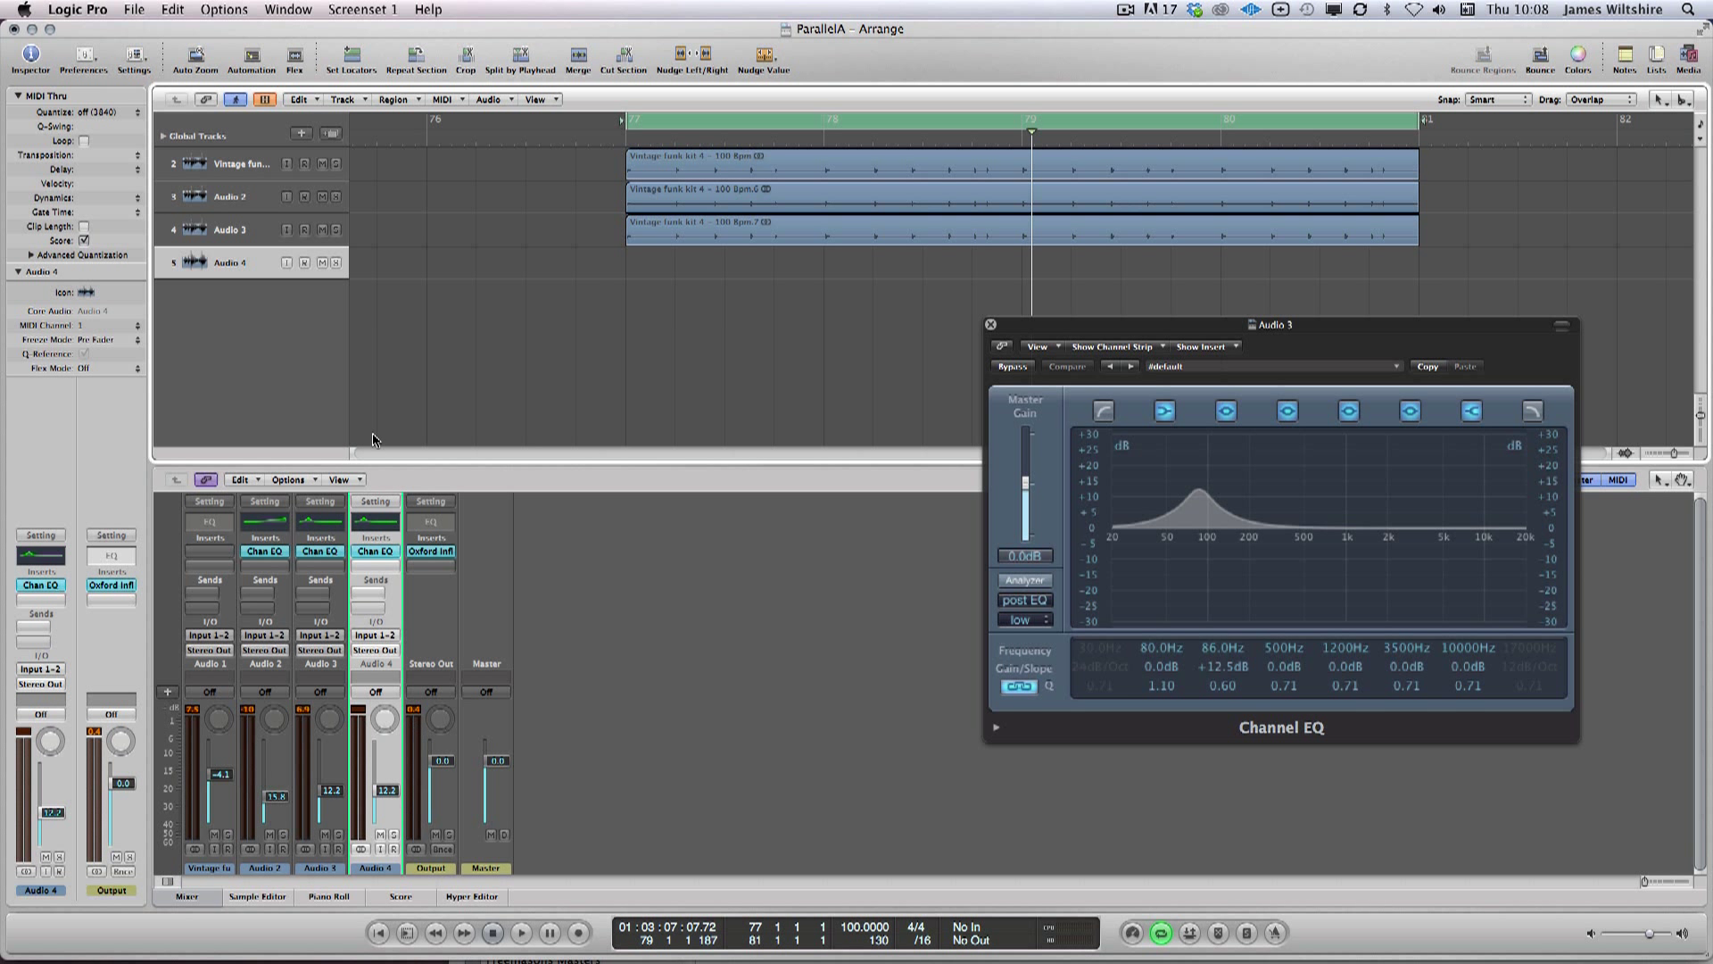
Step: Solo Audio 4 with its fader raised, and replace its copied EQ with a stereo Compressor
left_click(364, 554)
left_click(477, 542)
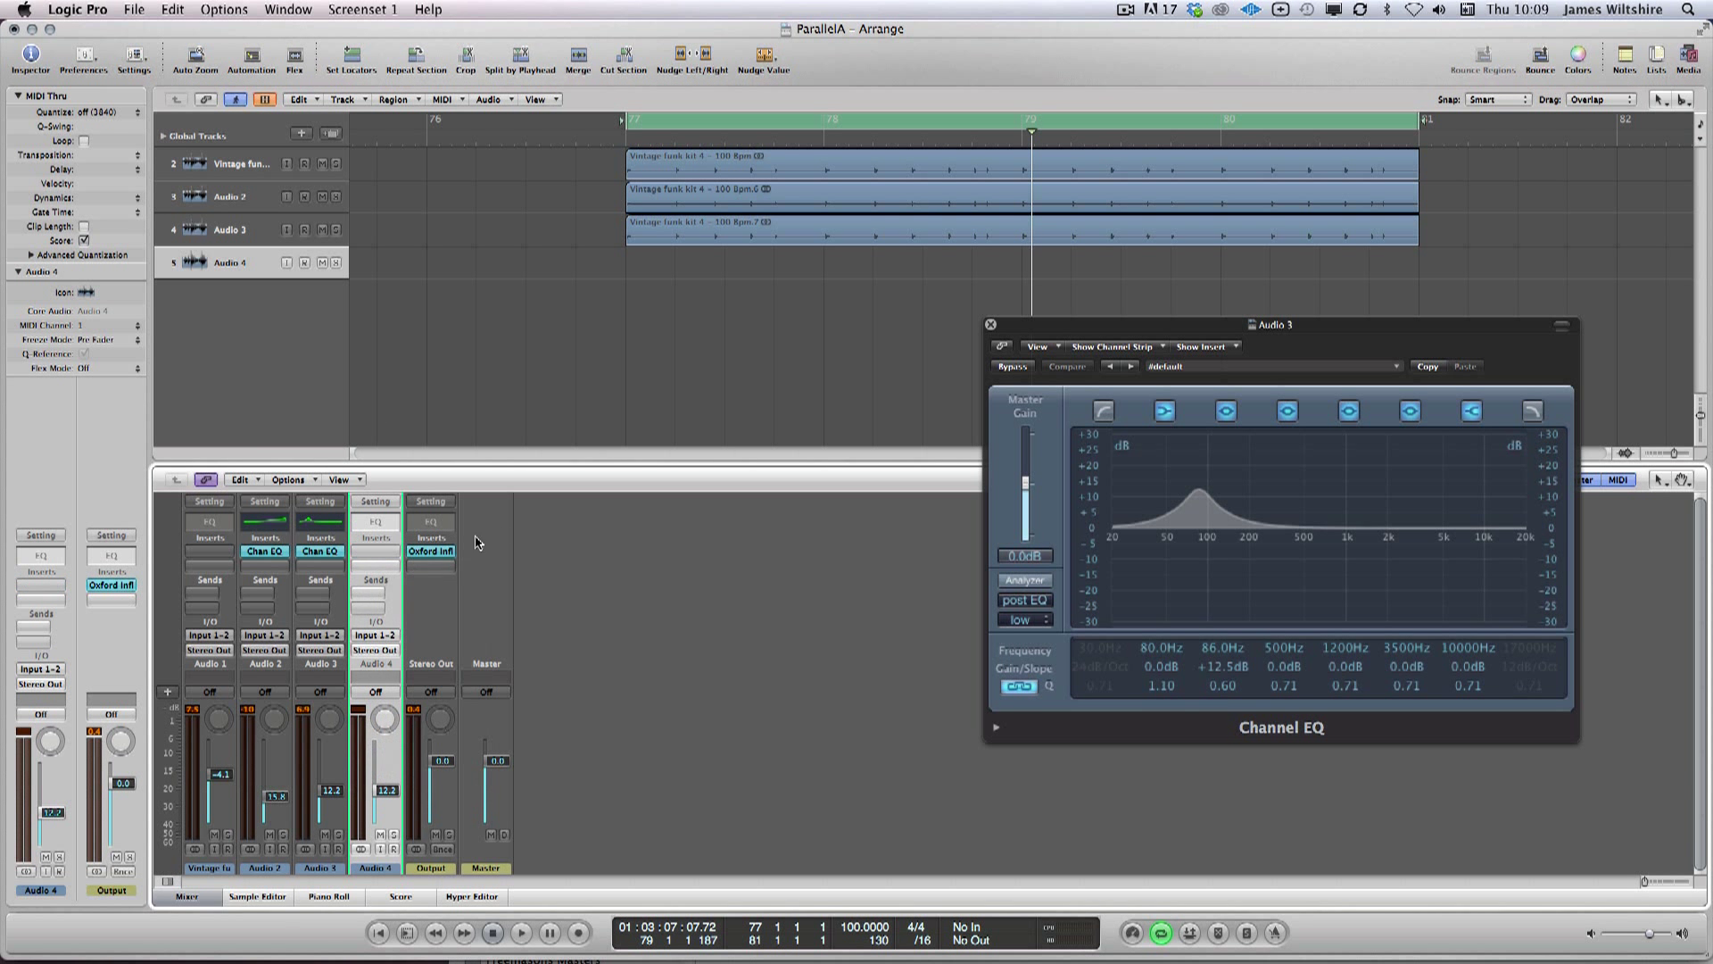
left_click_drag(372, 806, 373, 803)
left_click(363, 553)
mouse_move(397, 610)
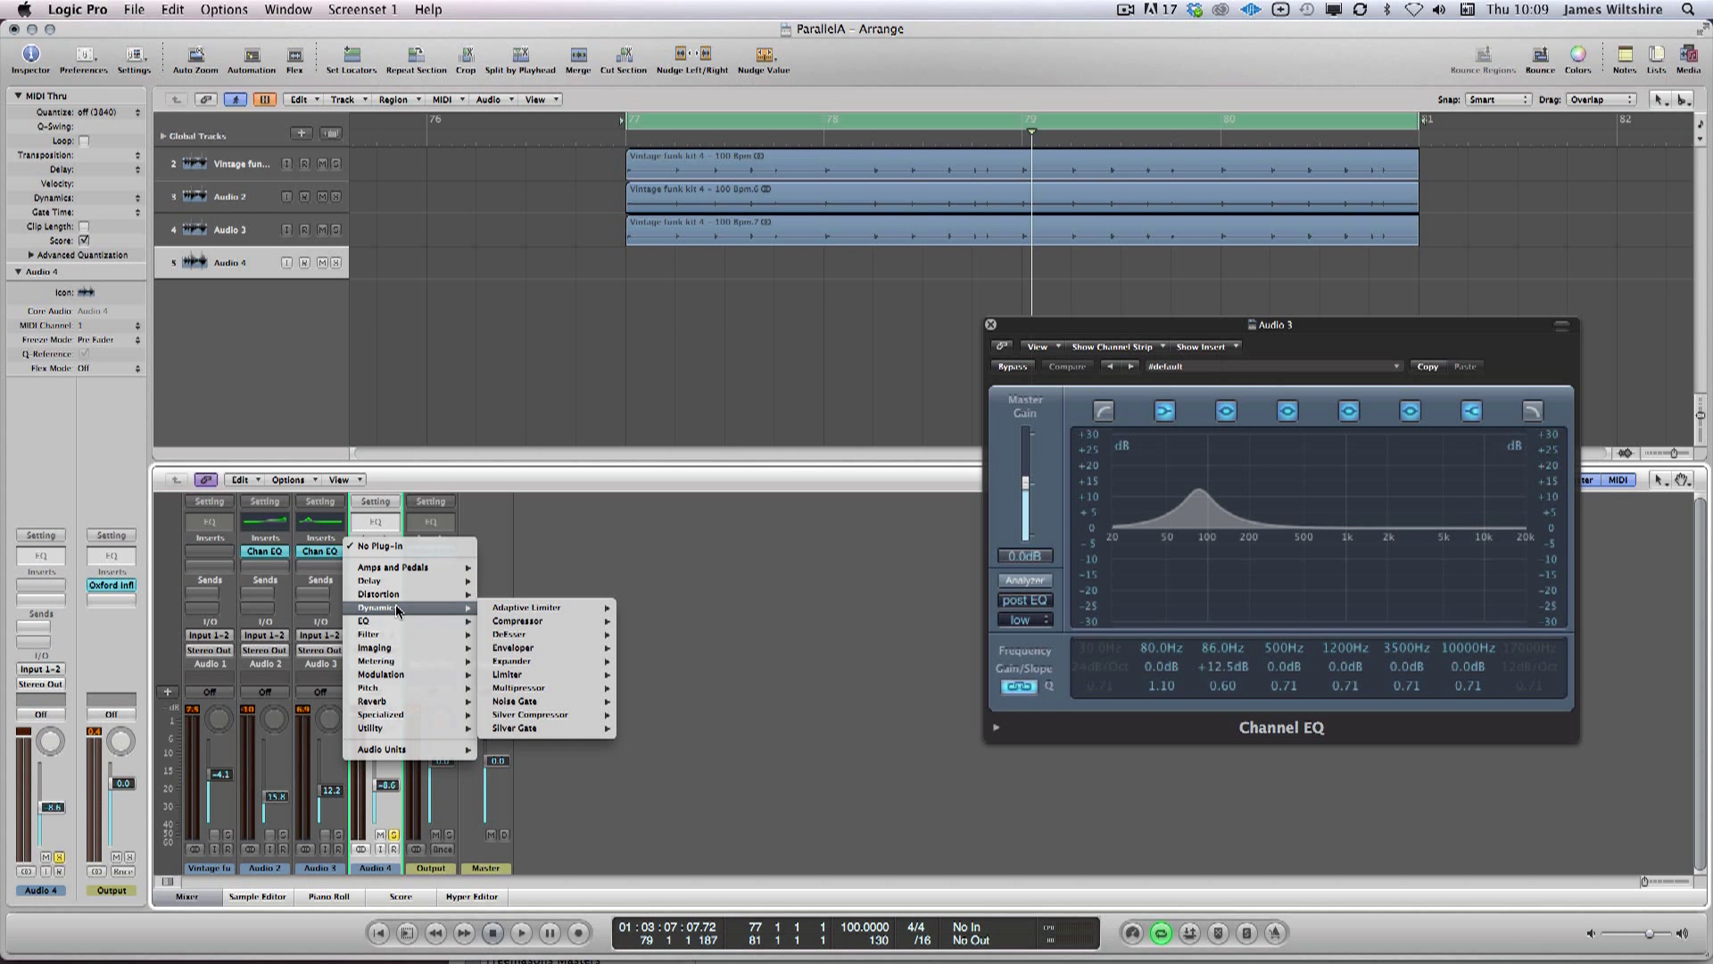
mouse_move(546, 622)
left_click(644, 622)
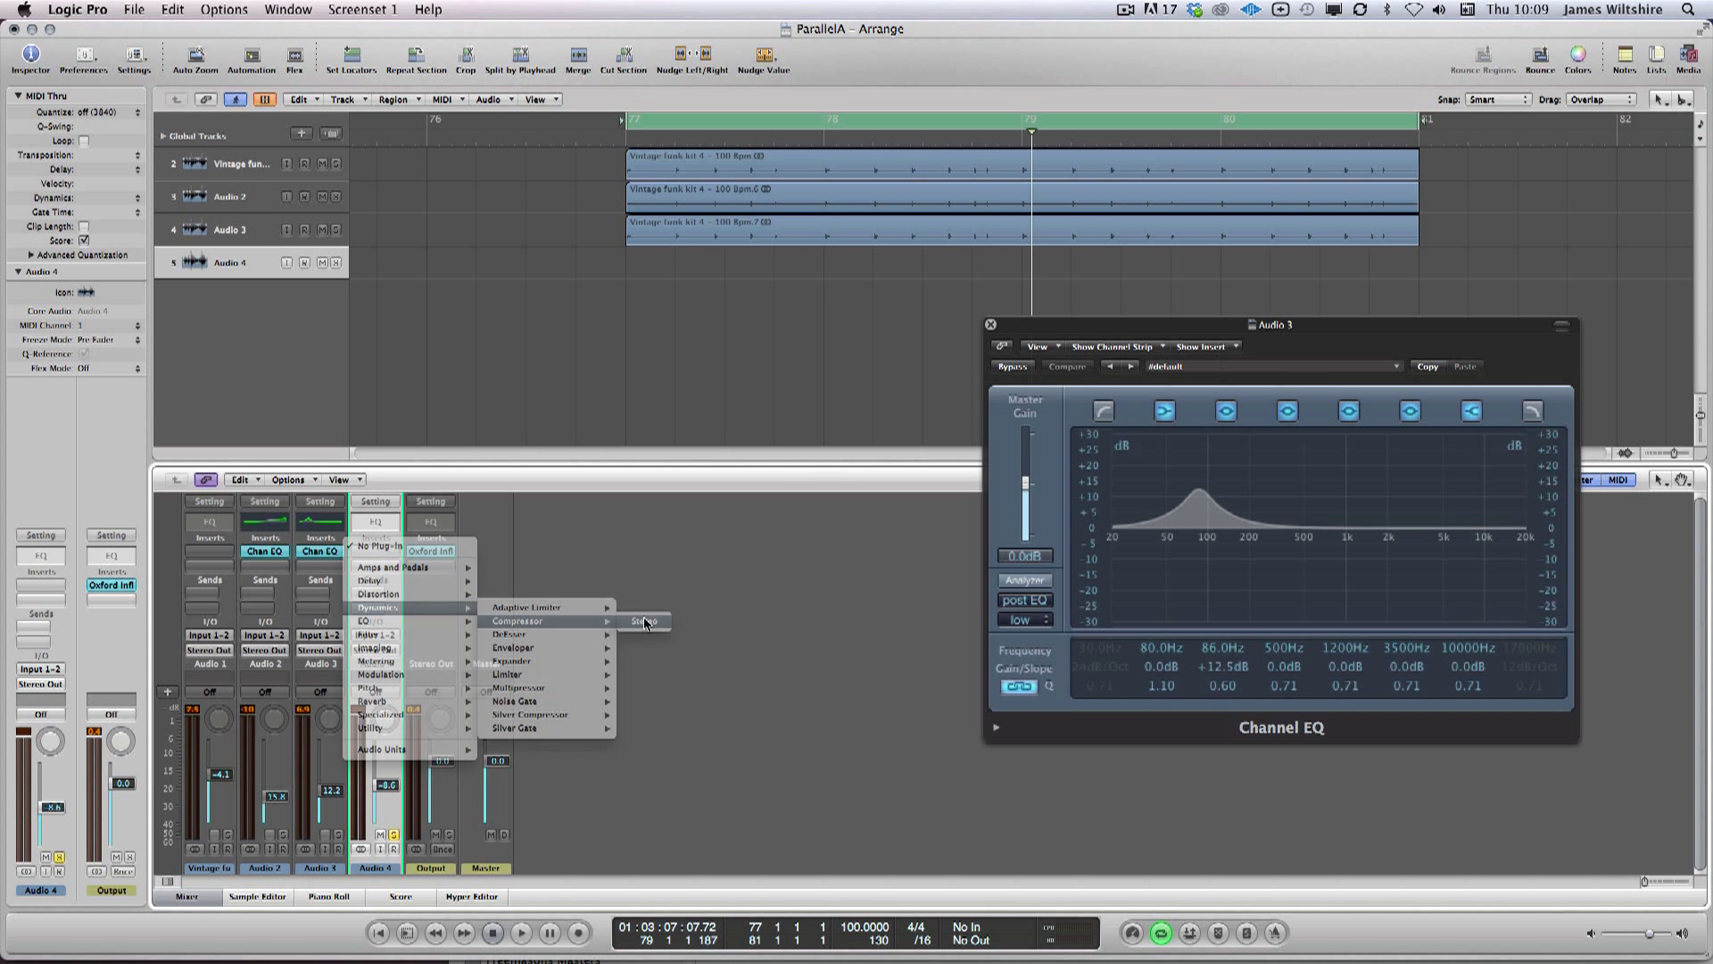
left_click(992, 326)
left_click_drag(294, 73, 1355, 534)
Step: Copy the drum region from Audio 3 onto the Audio 4 track and raise the Audio 4 fader to -2.9 dB
left_click_drag(763, 239, 764, 259)
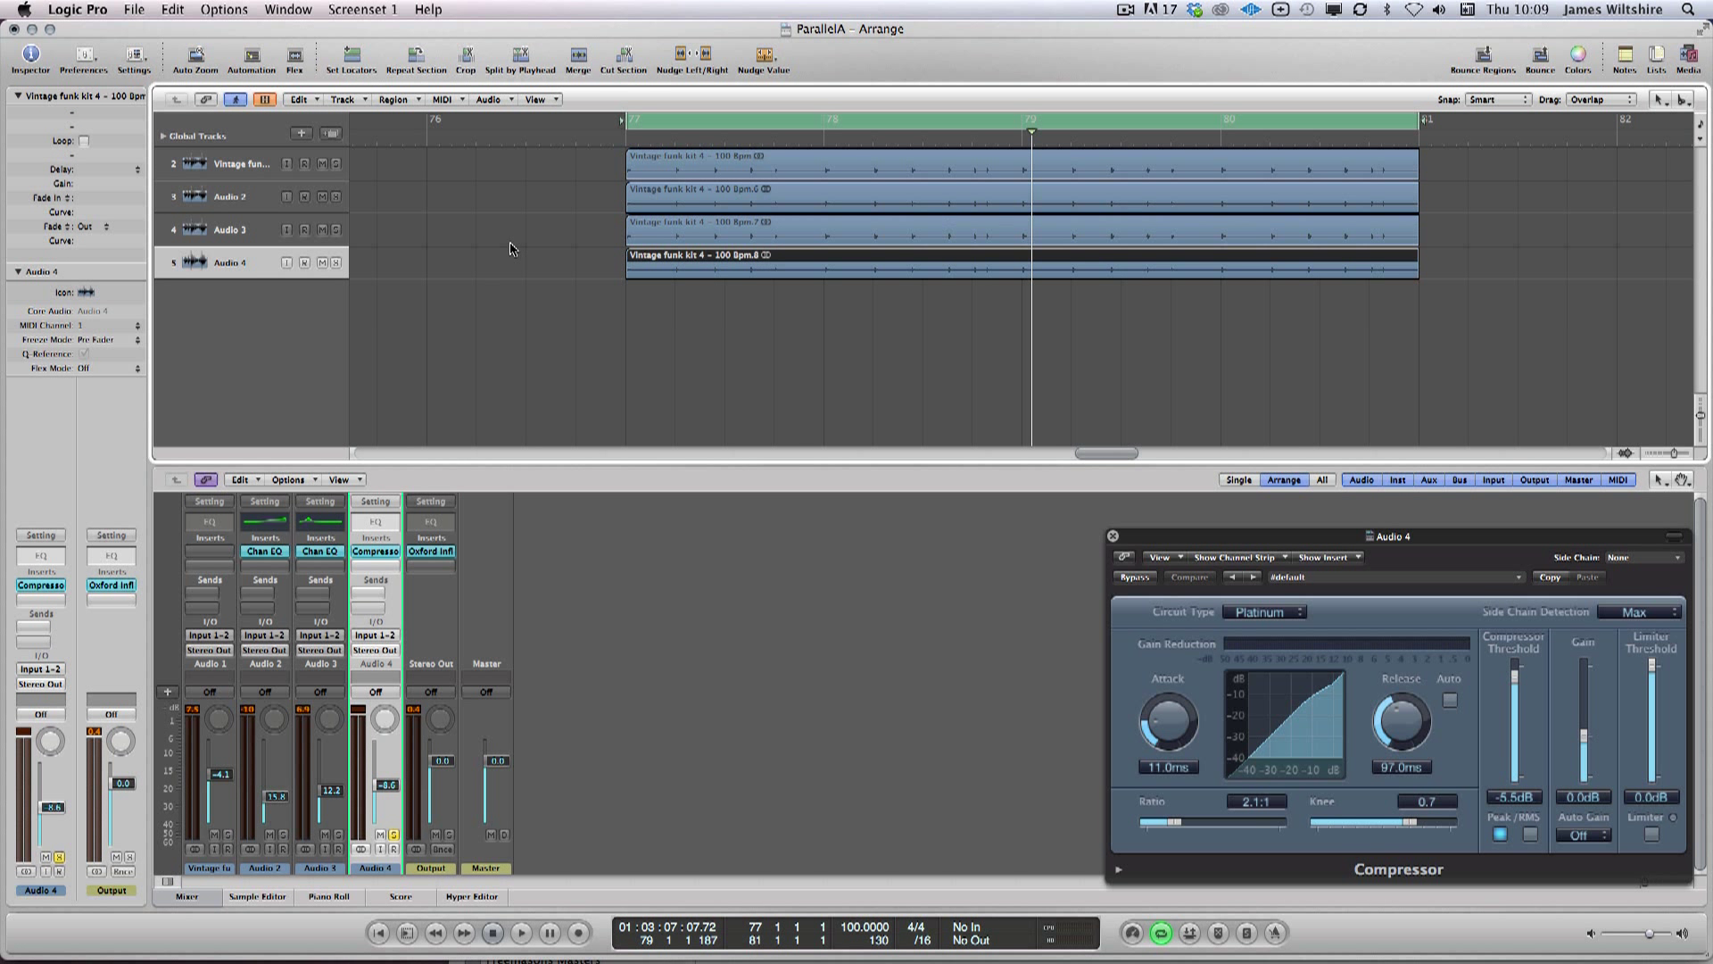
left_click(249, 261)
left_click_drag(390, 809, 392, 744)
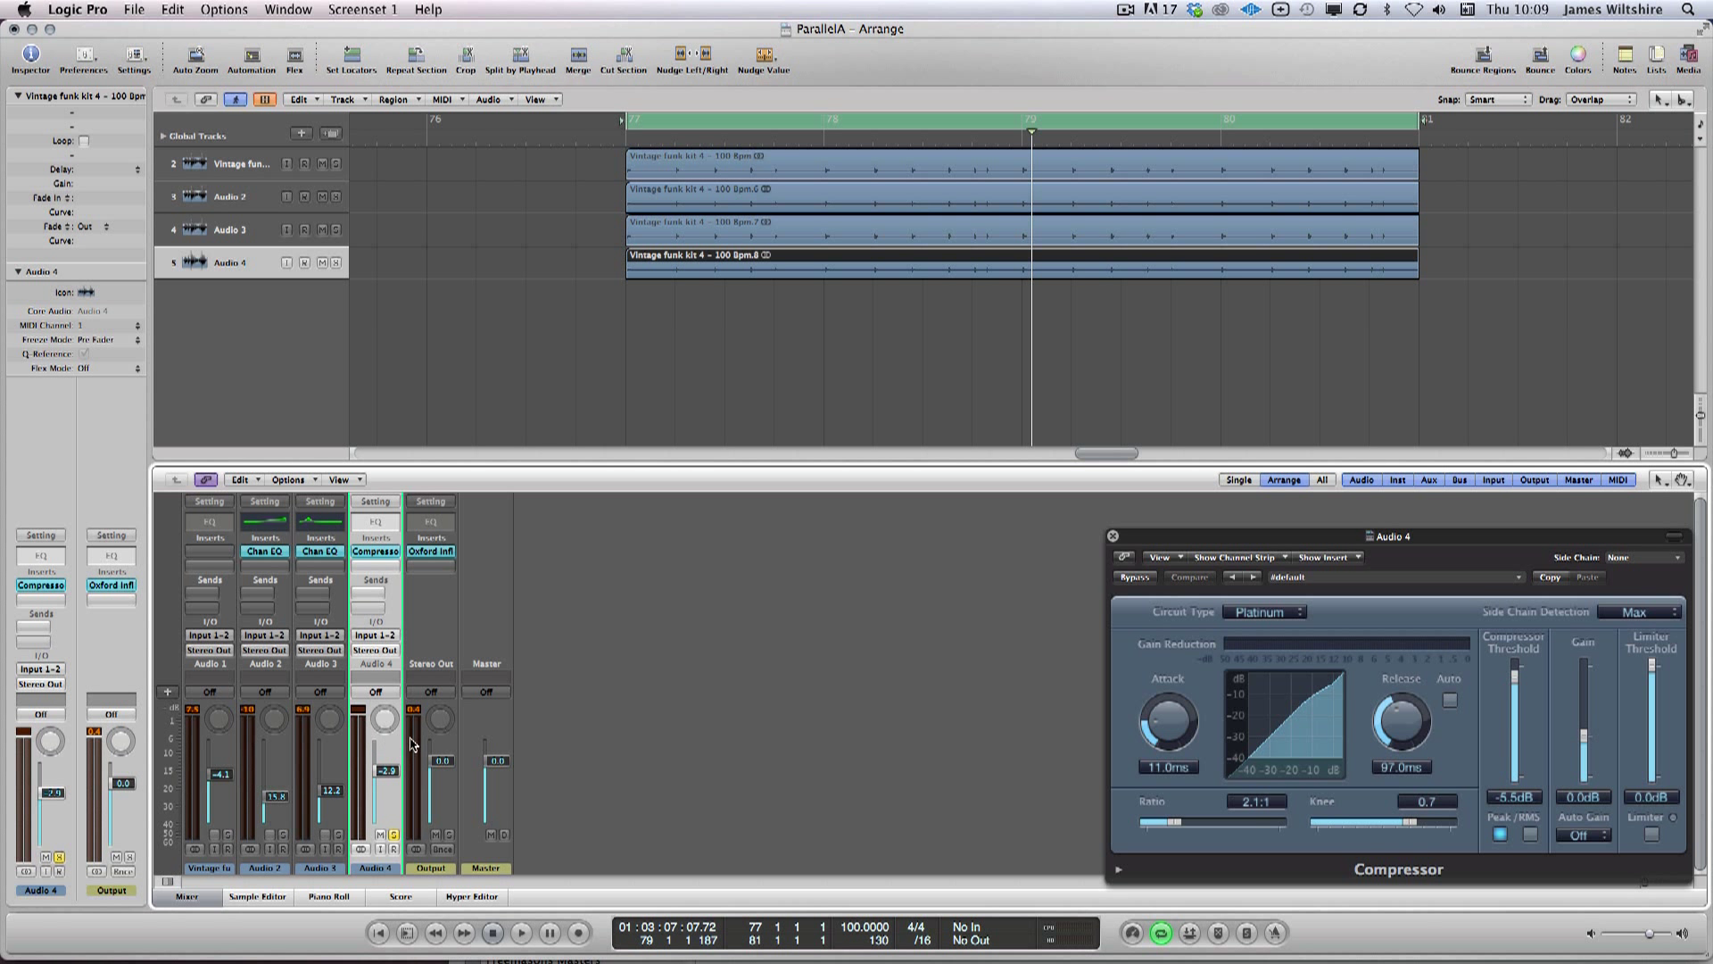
Step: Set the Audio 4 Compressor's attack to 23.0 ms and its ratio to 8.0:1
left_click_drag(1324, 544, 887, 328)
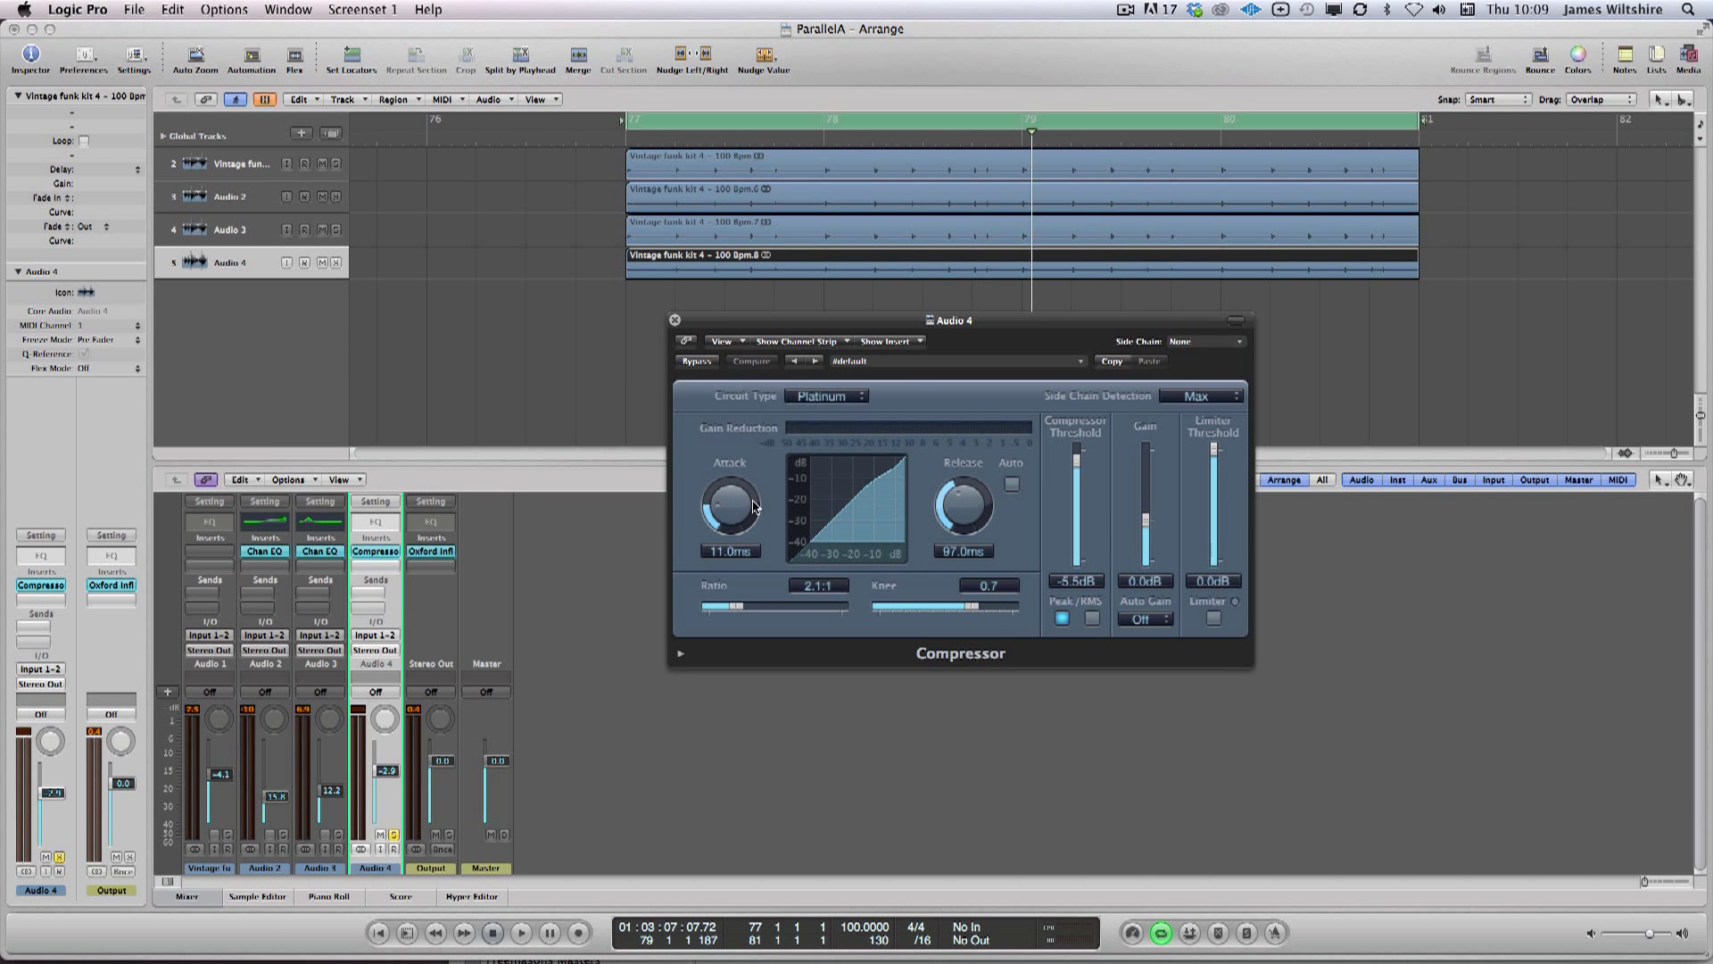
left_click_drag(730, 505, 730, 486)
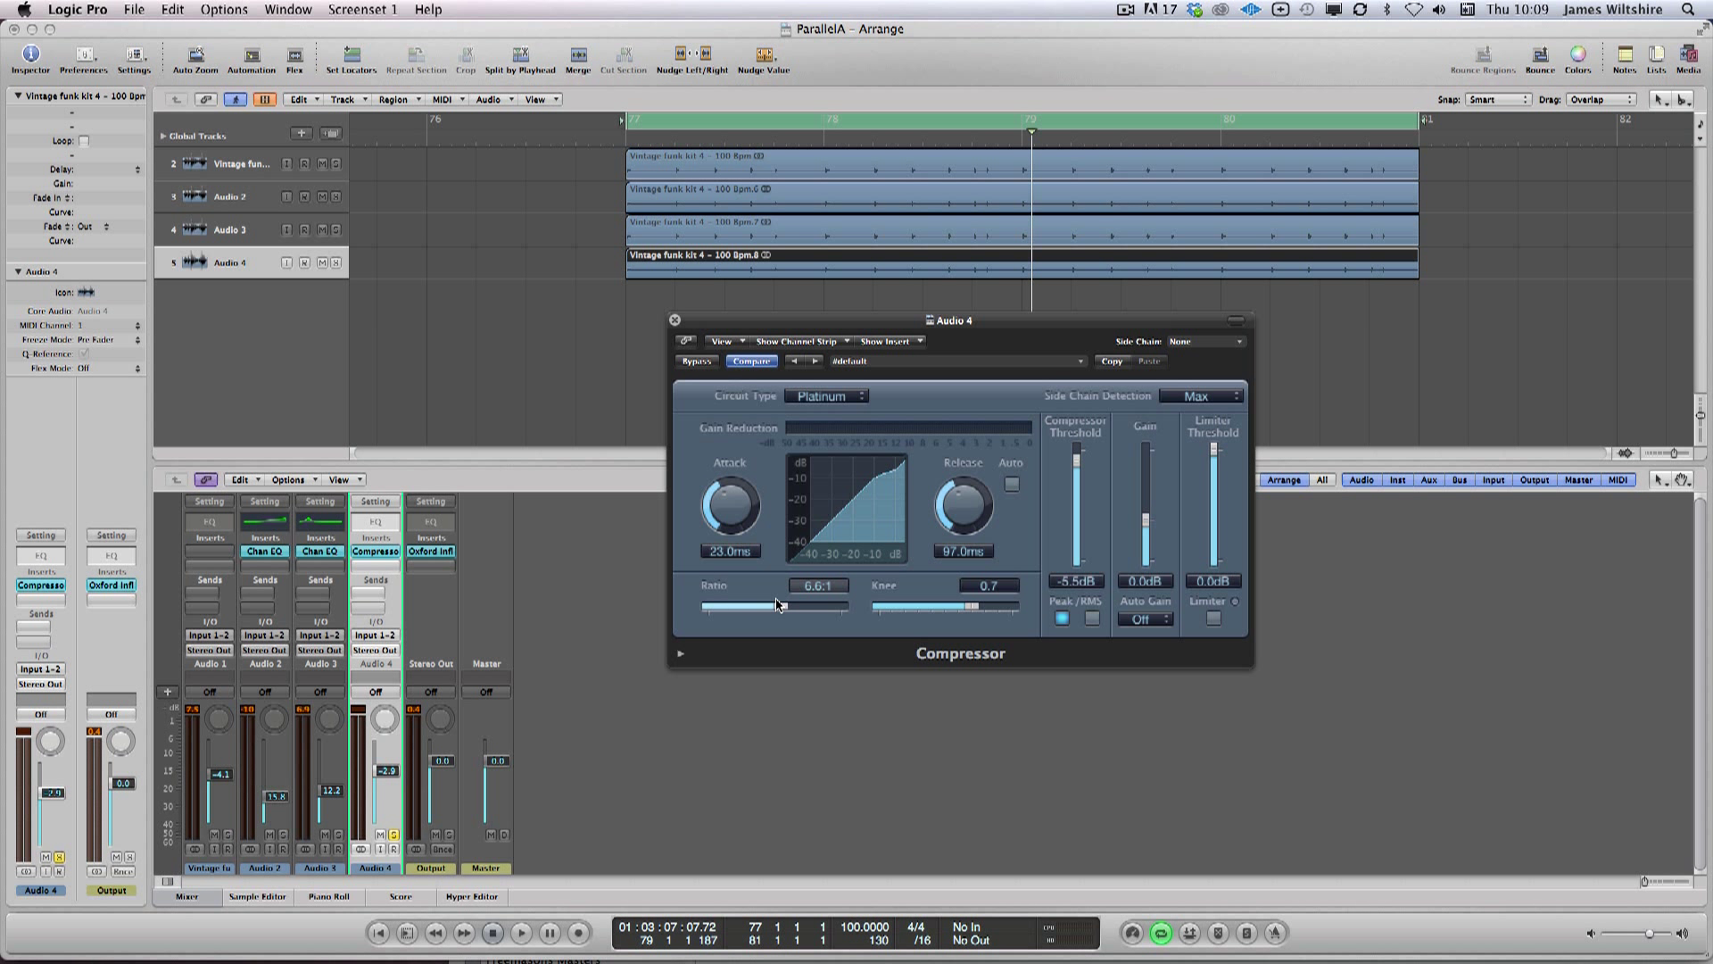
left_click_drag(779, 604, 785, 601)
left_click_drag(1003, 319, 1003, 304)
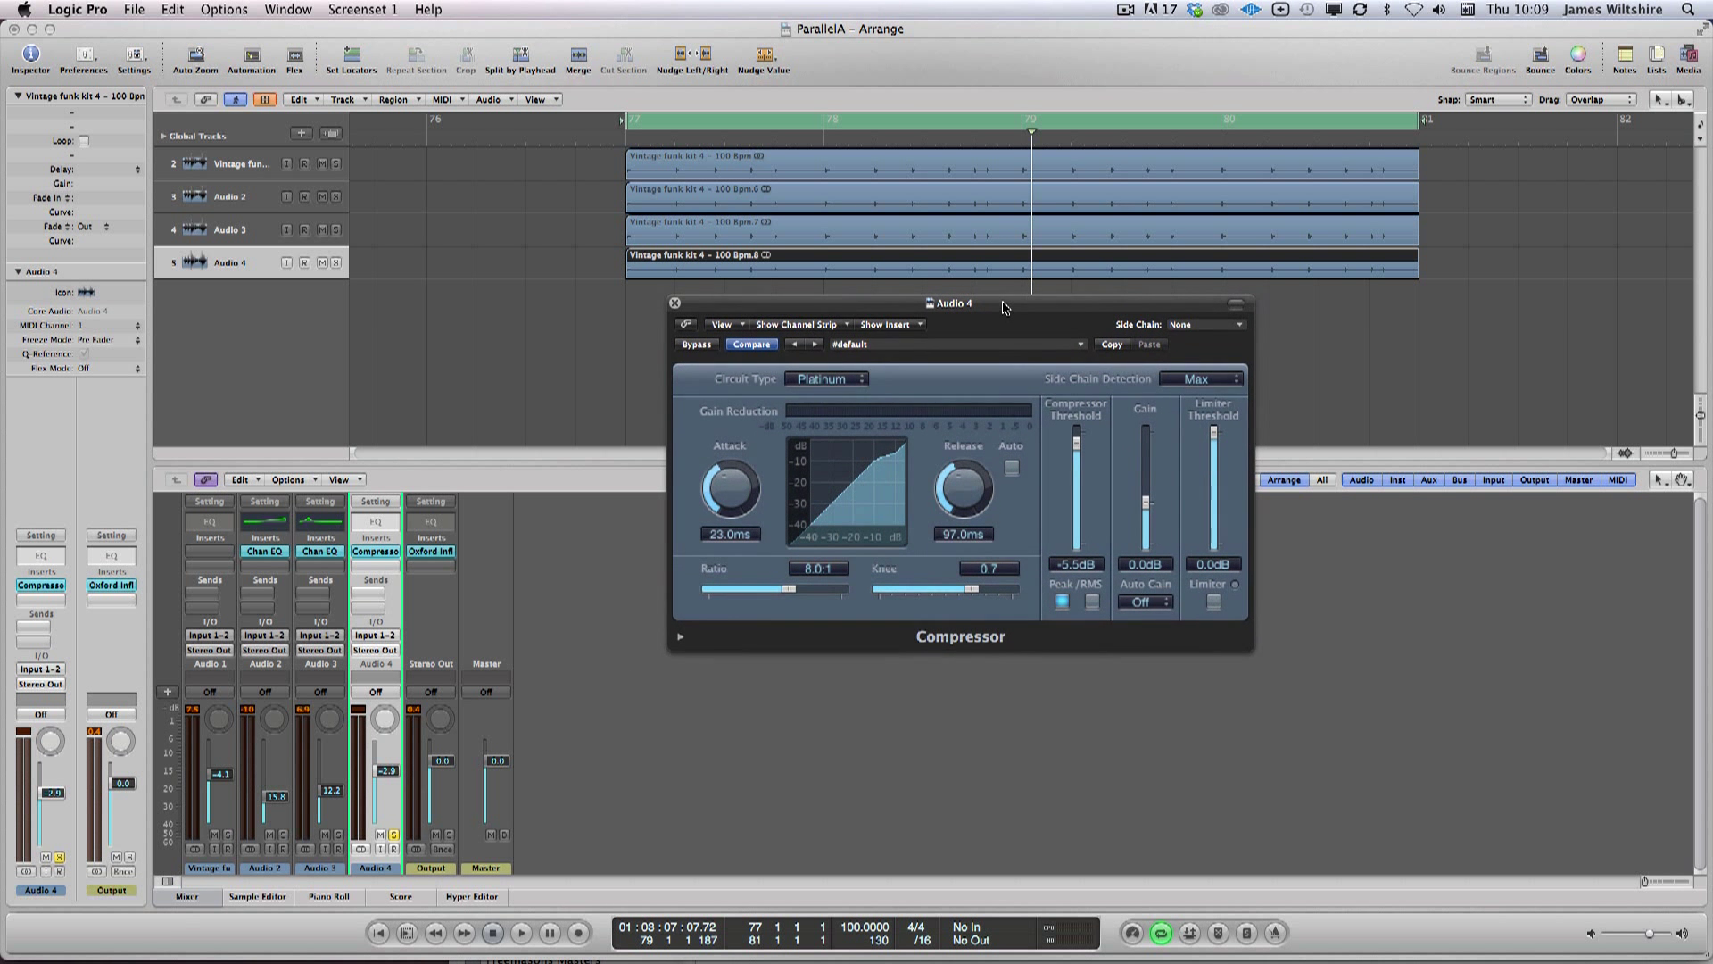
Step: Reveal the Compressor's extended parameters and set its output distortion to Soft
left_click(680, 639)
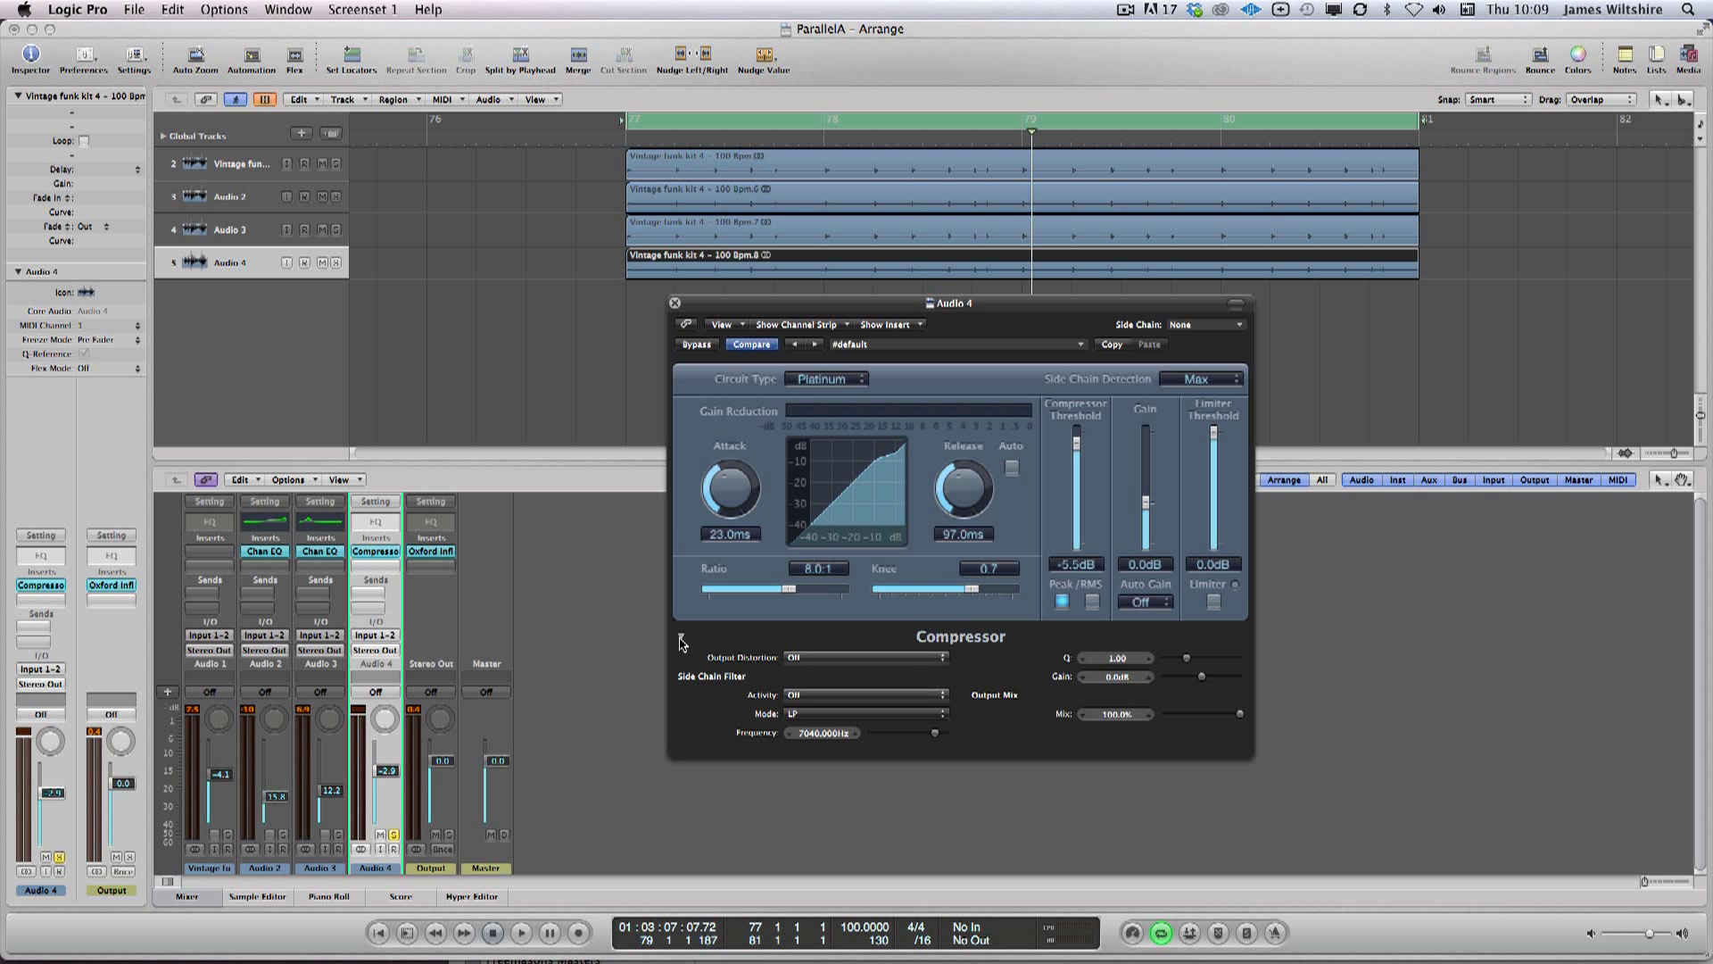
left_click(810, 660)
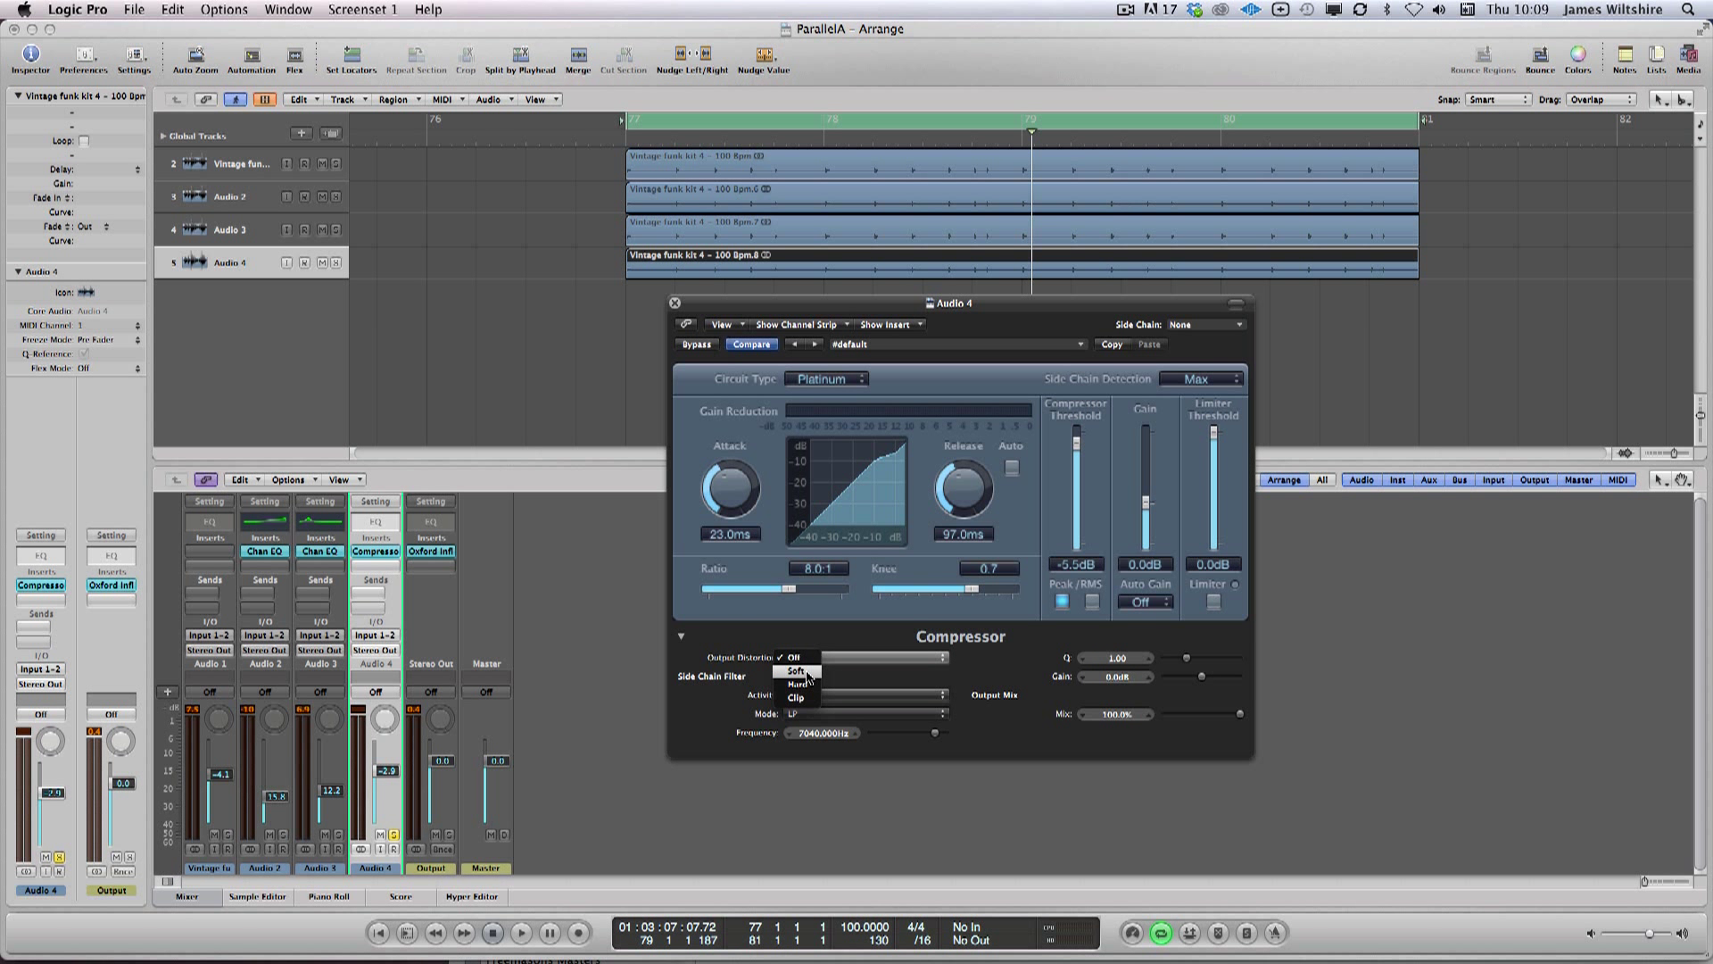
left_click(808, 671)
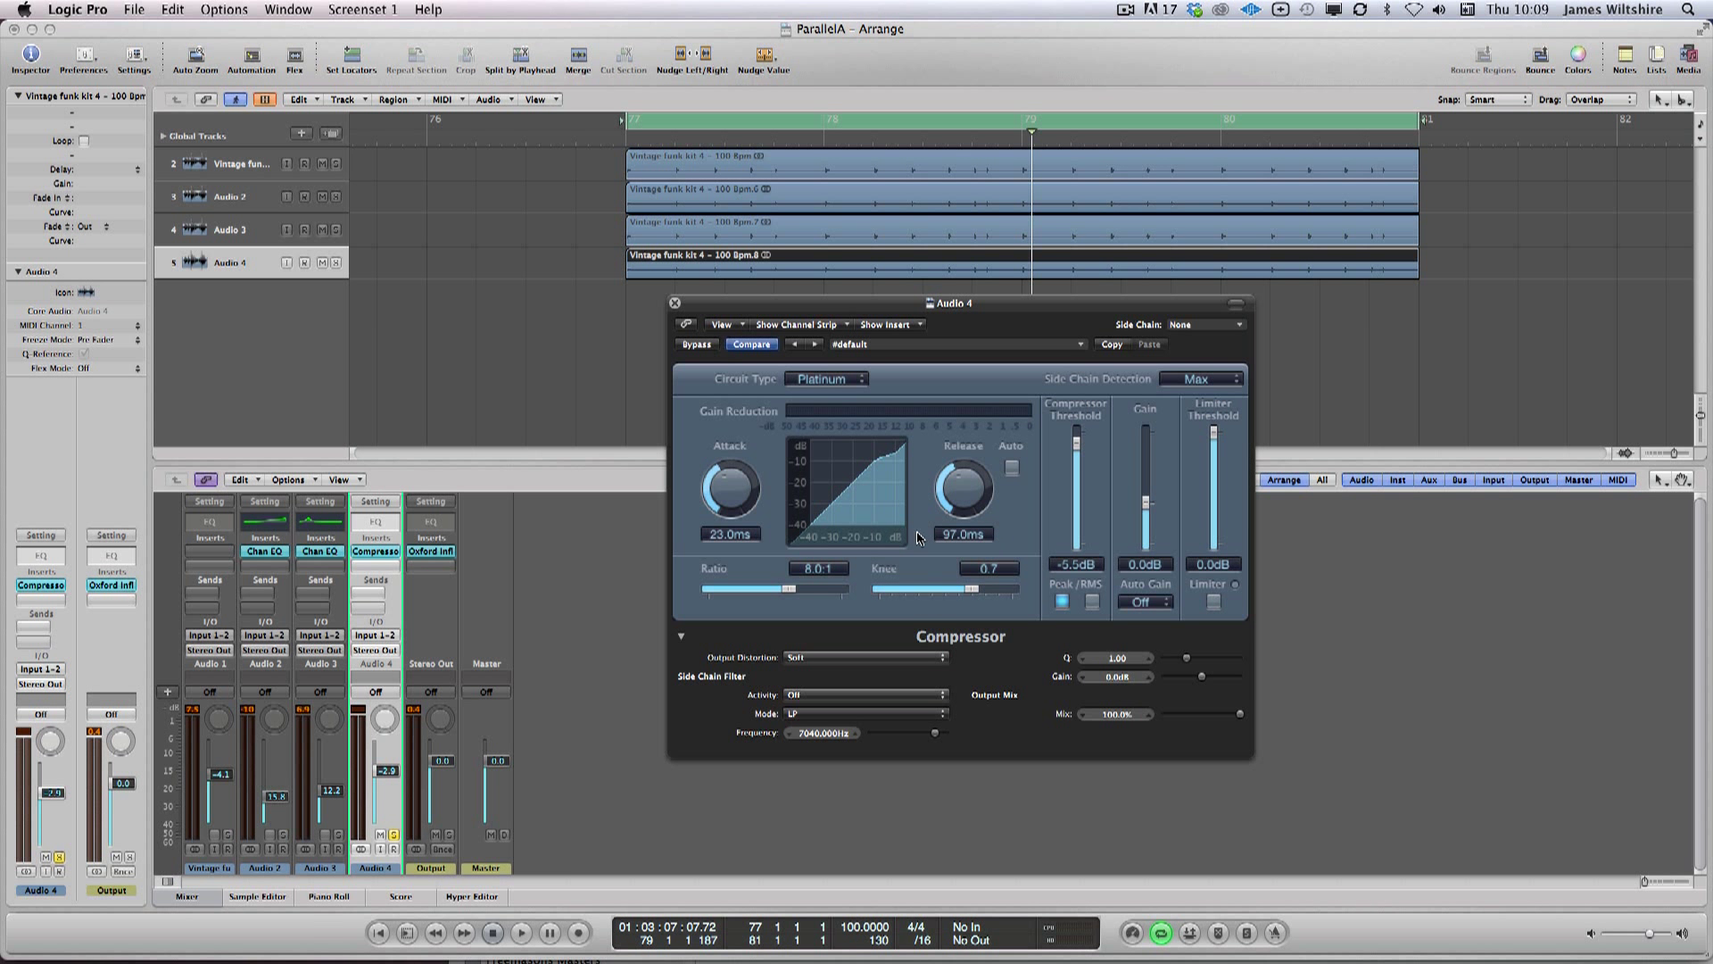
Step: Check the output distortion options of the Audio 4 Compressor, keeping Soft selected
left_click_drag(888, 309, 826, 326)
left_click(553, 325)
left_click(799, 675)
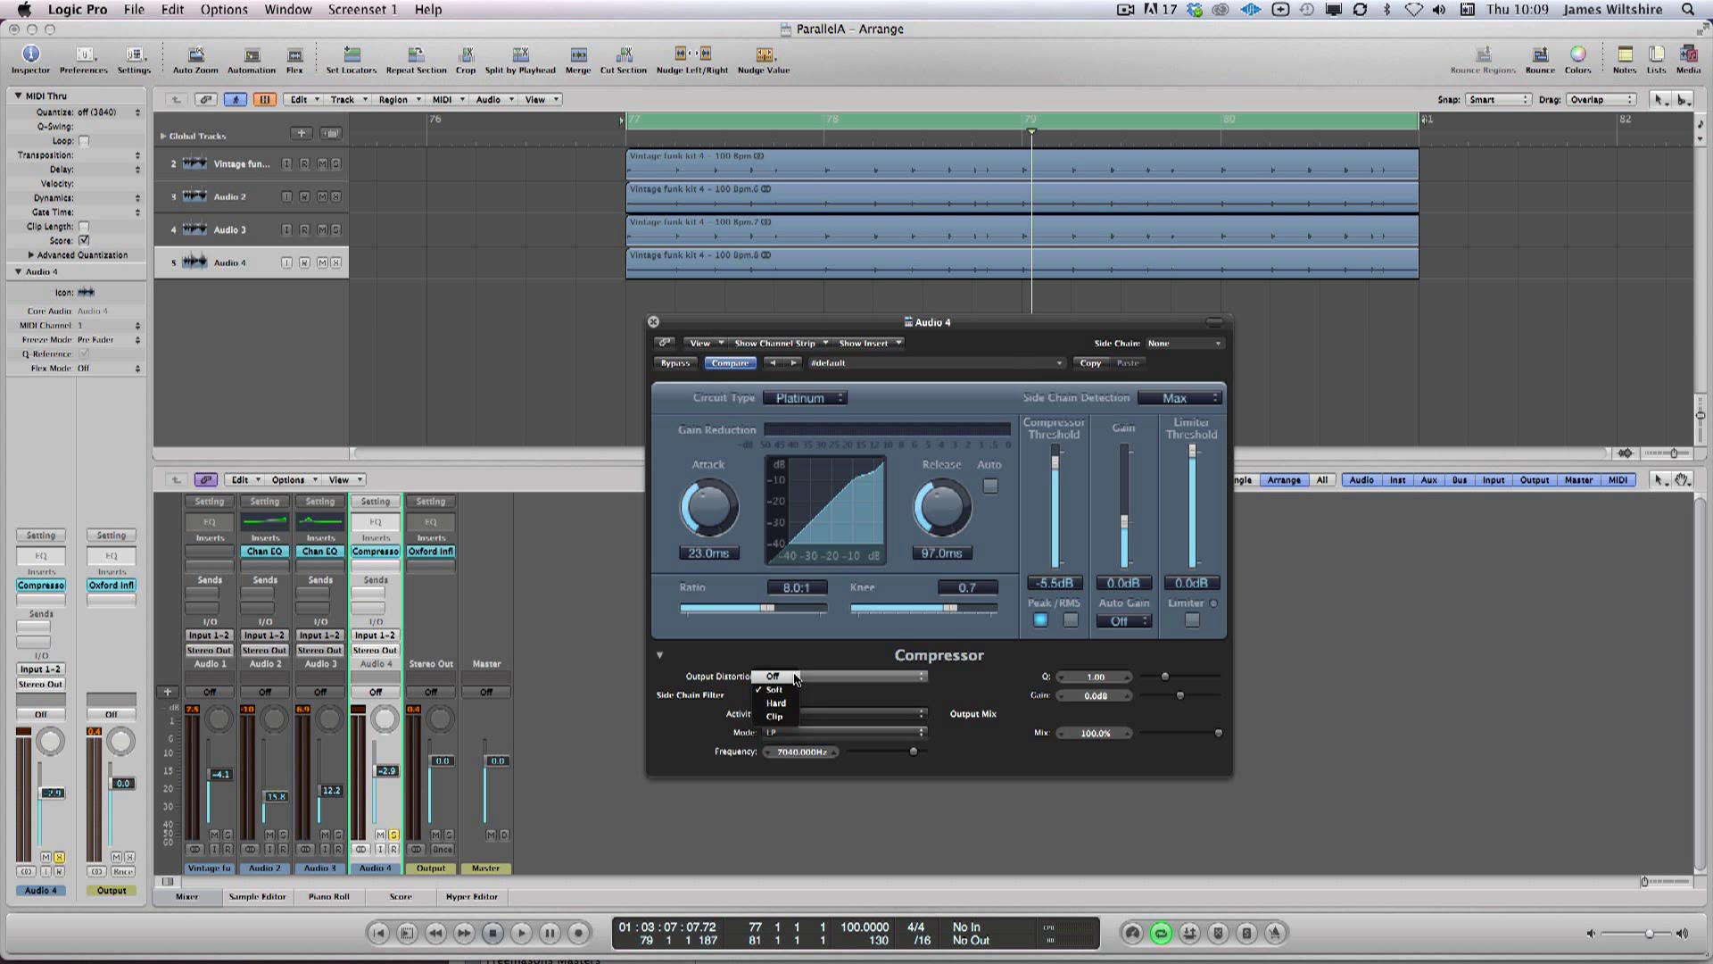
left_click(775, 689)
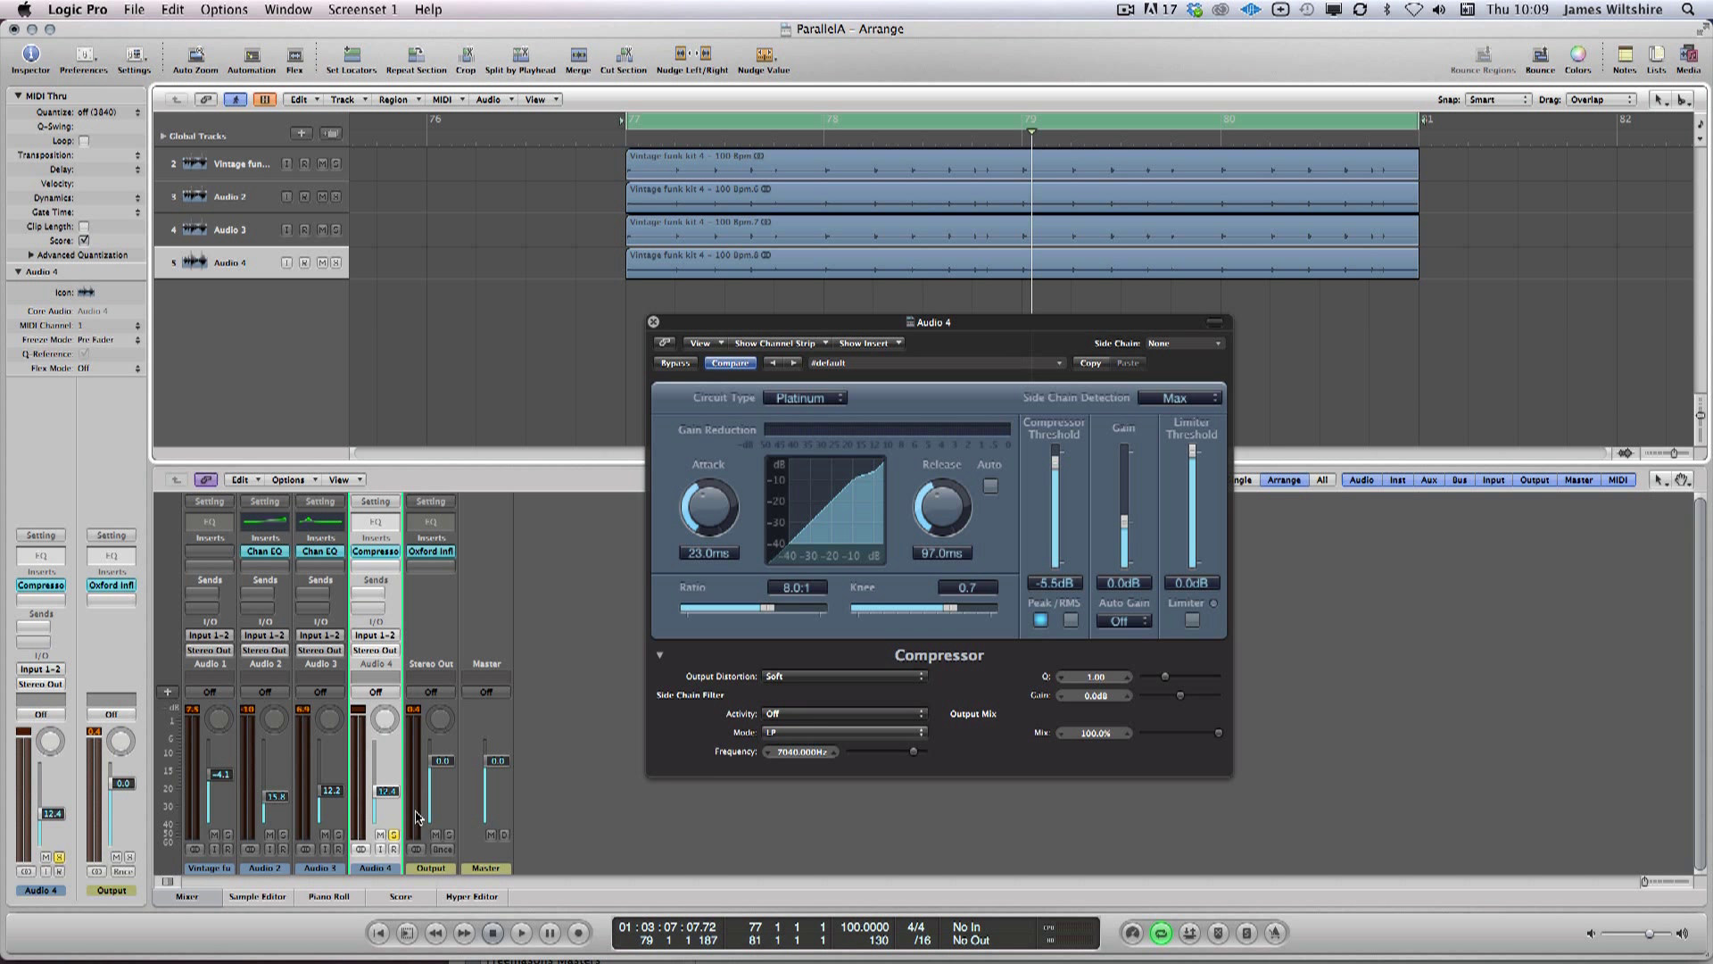
Step: Play the loop, lower the Audio 4 Compressor's threshold to -22.0 dB and set the channel fader to -5.9 dB
key("space")
left_click_drag(1056, 460, 1059, 502)
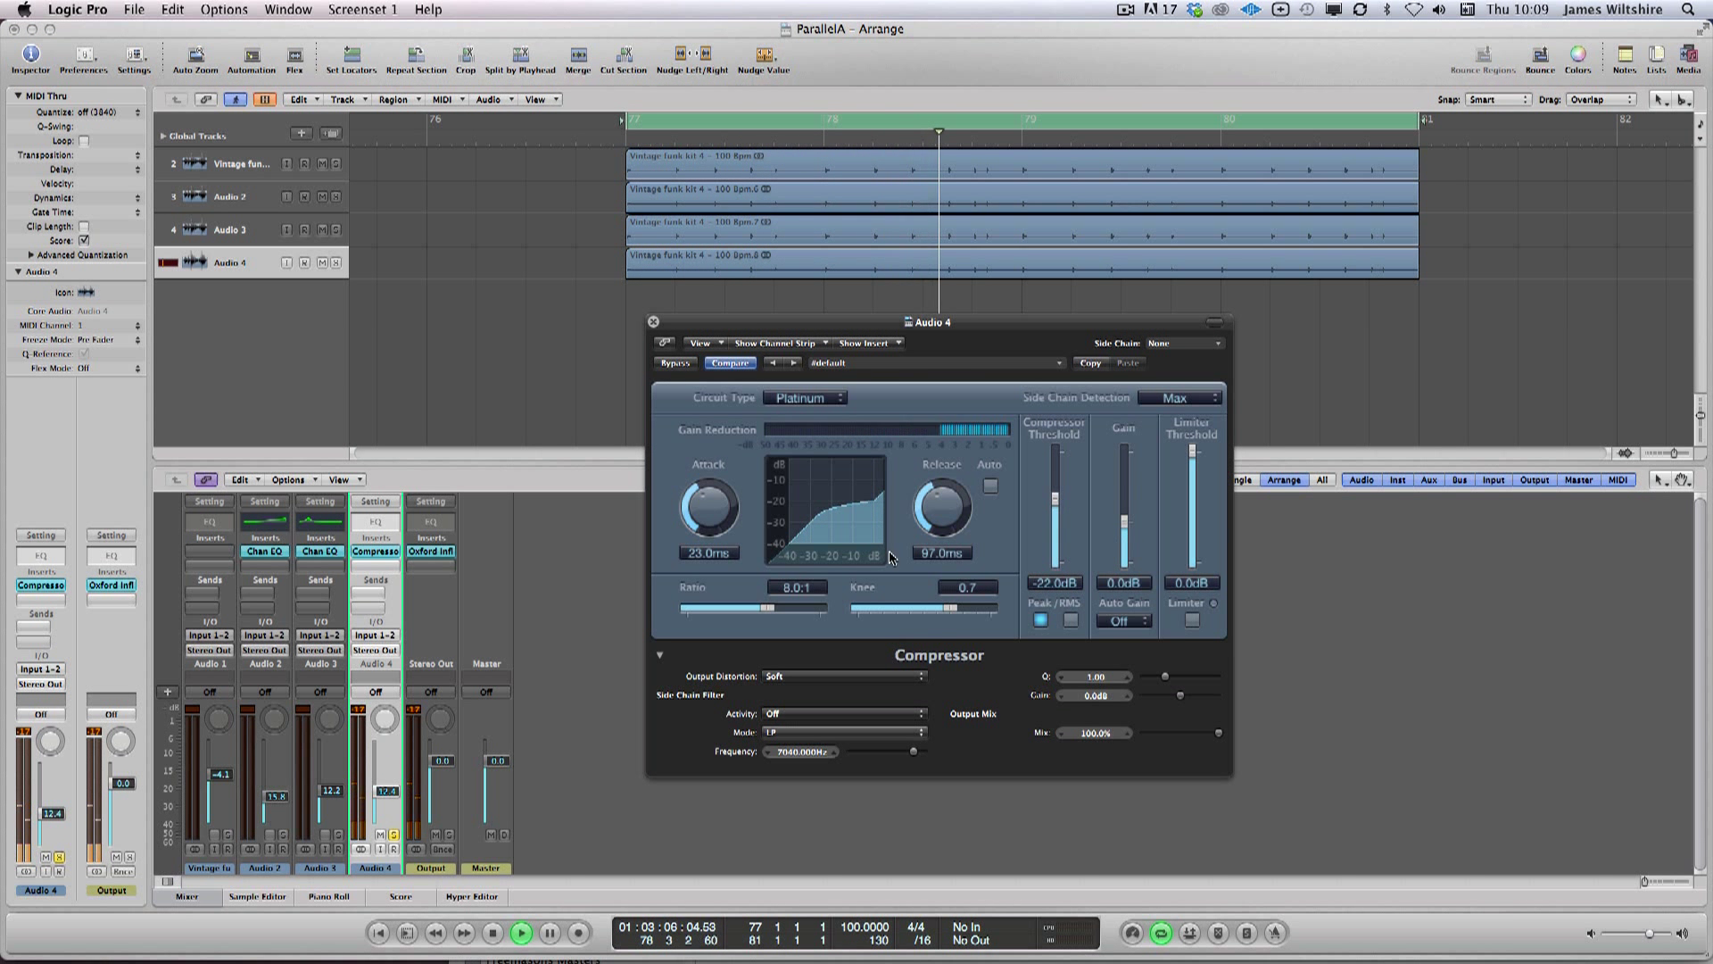
left_click_drag(386, 778, 387, 765)
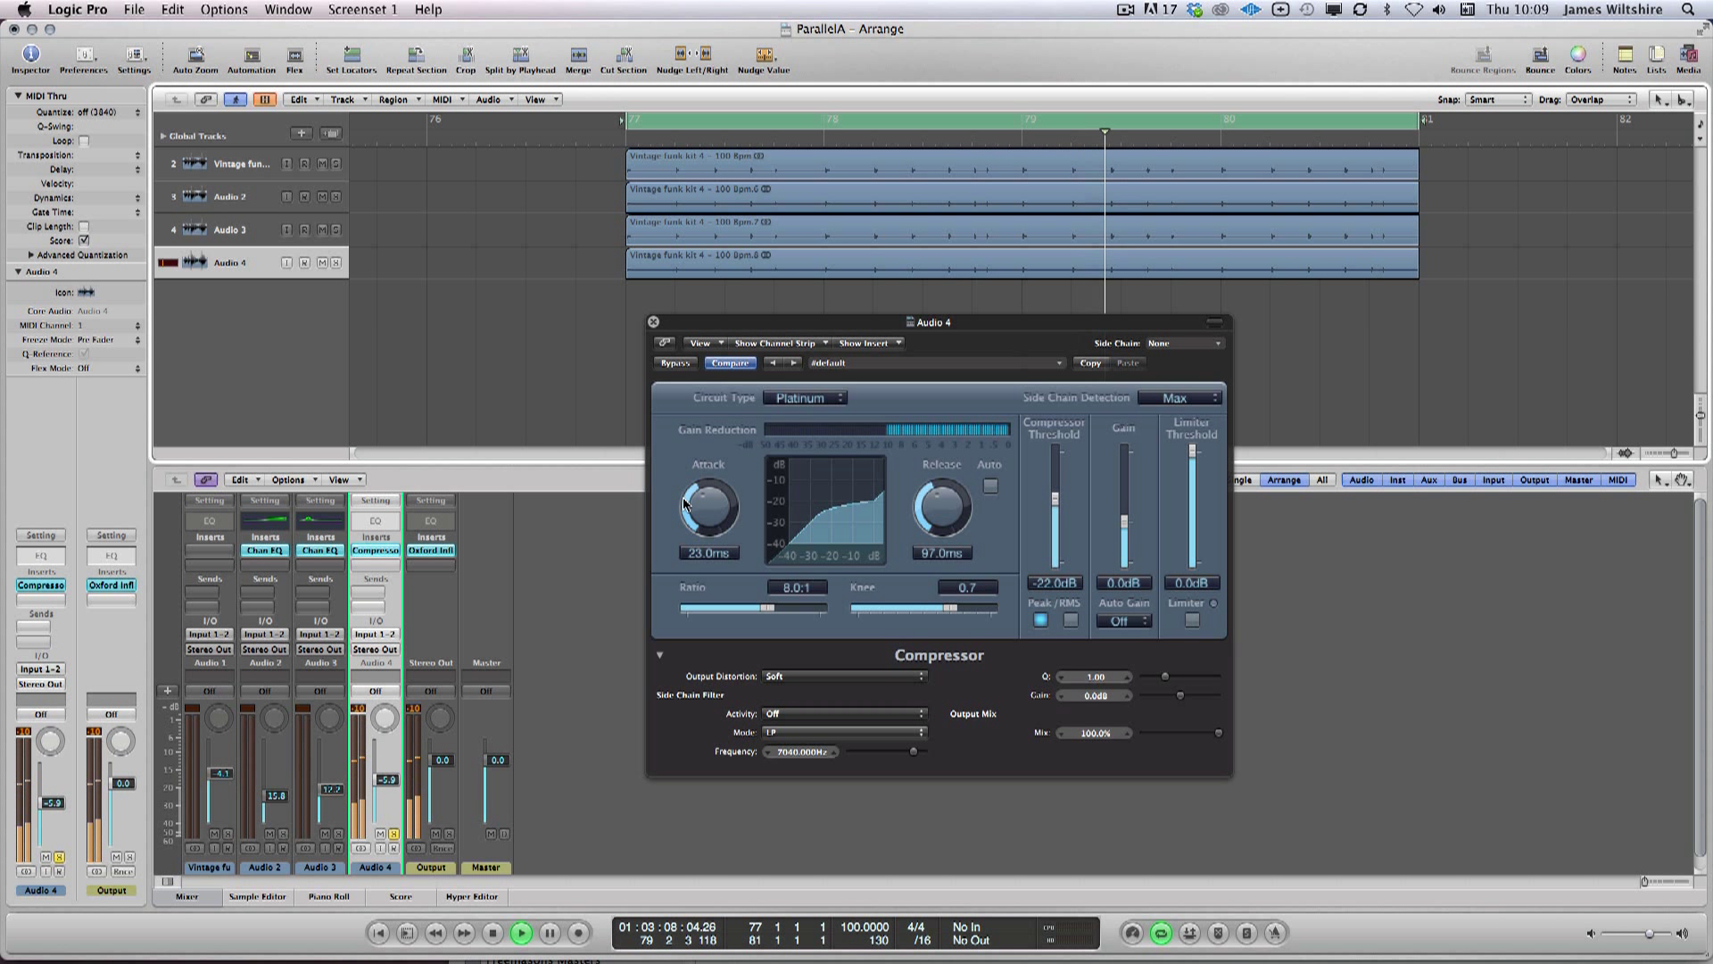
Step: Set the Audio 4 Compressor's attack to 3.5 ms, release to 25.0 ms, ratio to 10.0:1 and threshold to -15.5 dB
left_click_drag(710, 507, 710, 488)
left_click_drag(1059, 489, 1059, 480)
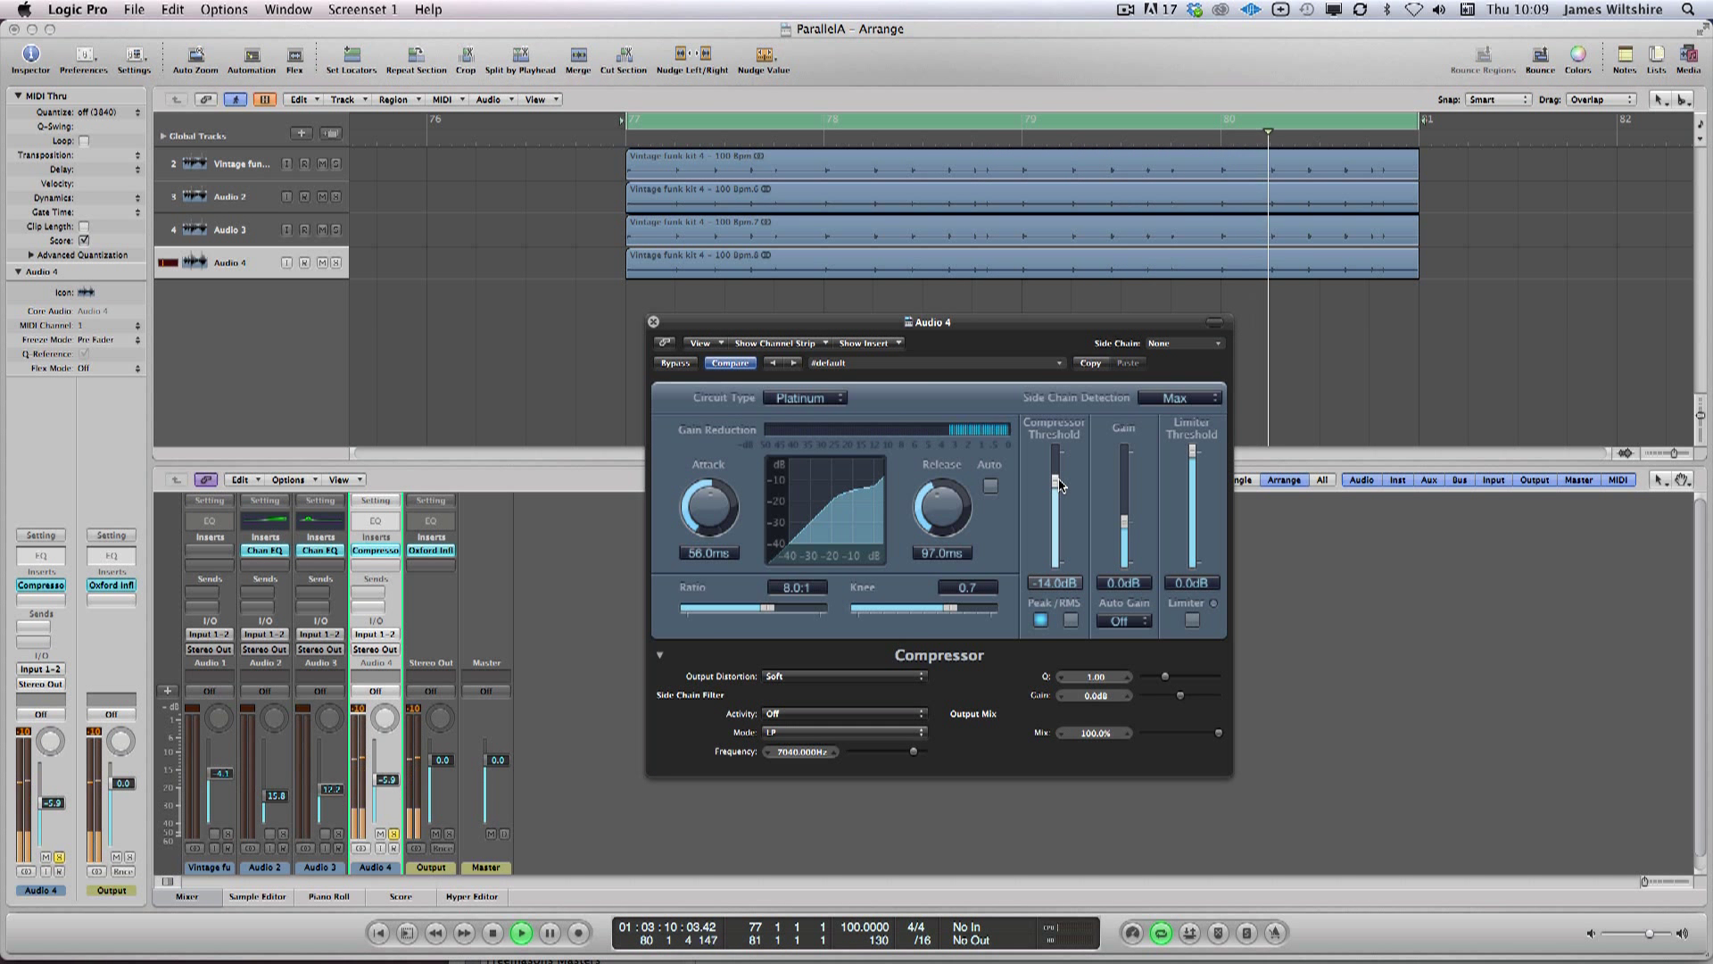
left_click_drag(769, 608, 791, 611)
left_click_drag(709, 505, 705, 512)
left_click_drag(947, 502, 934, 526)
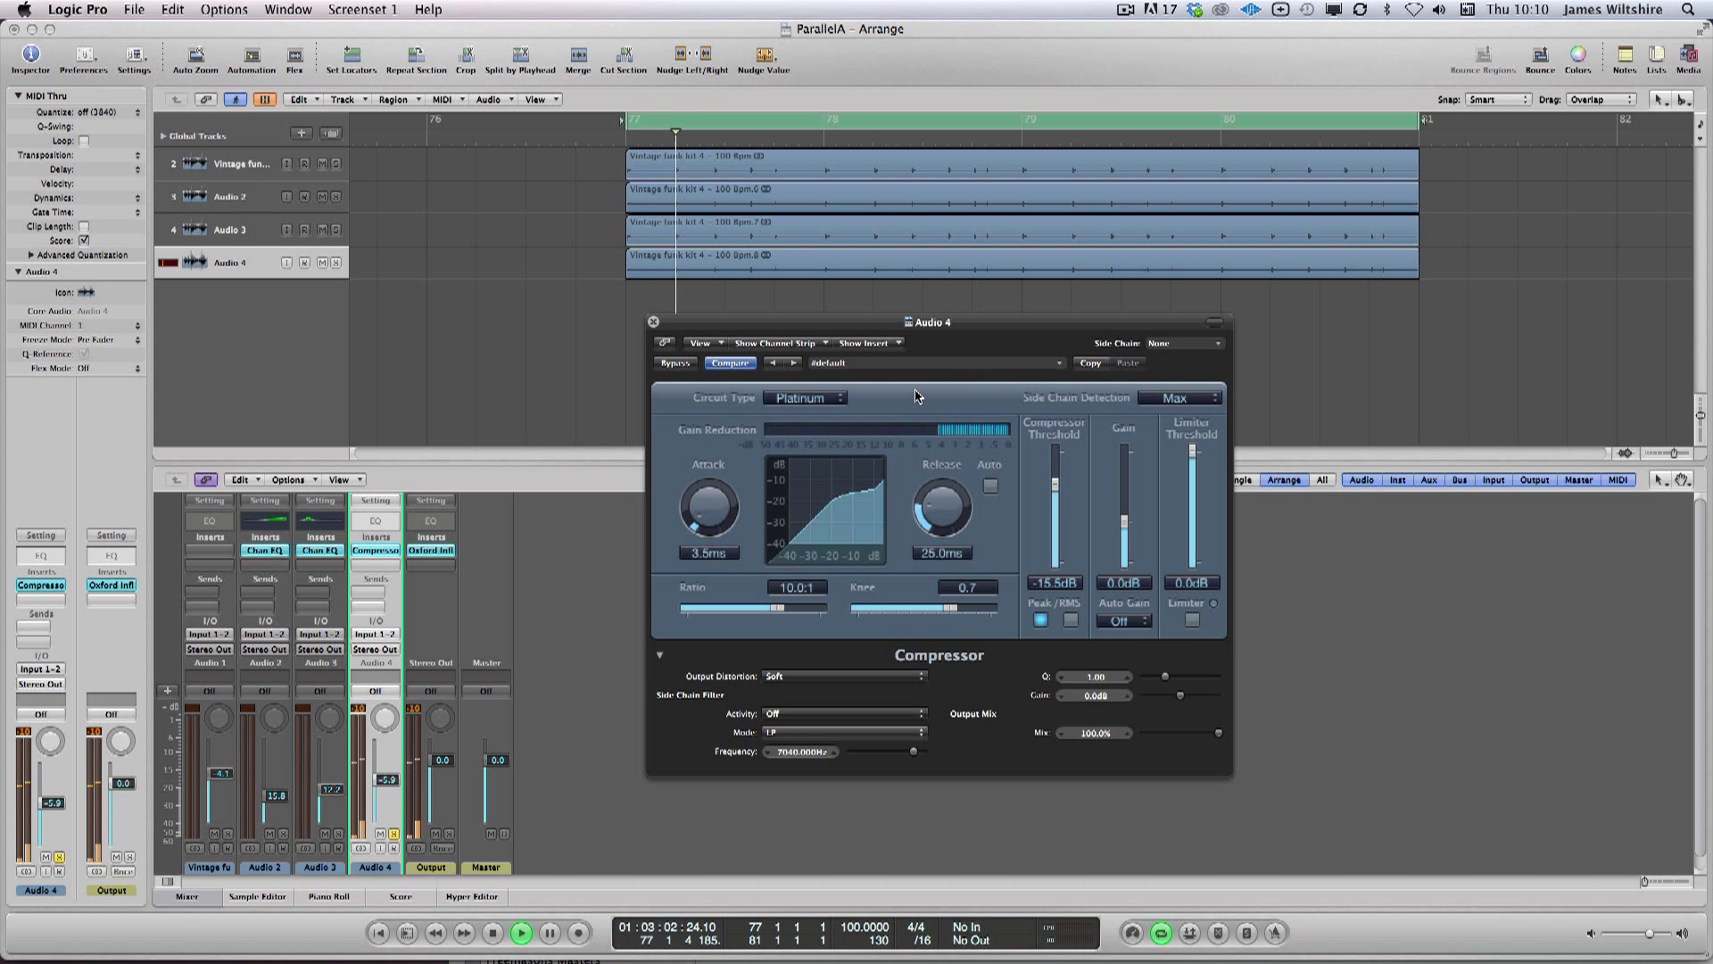
left_click_drag(969, 321, 987, 287)
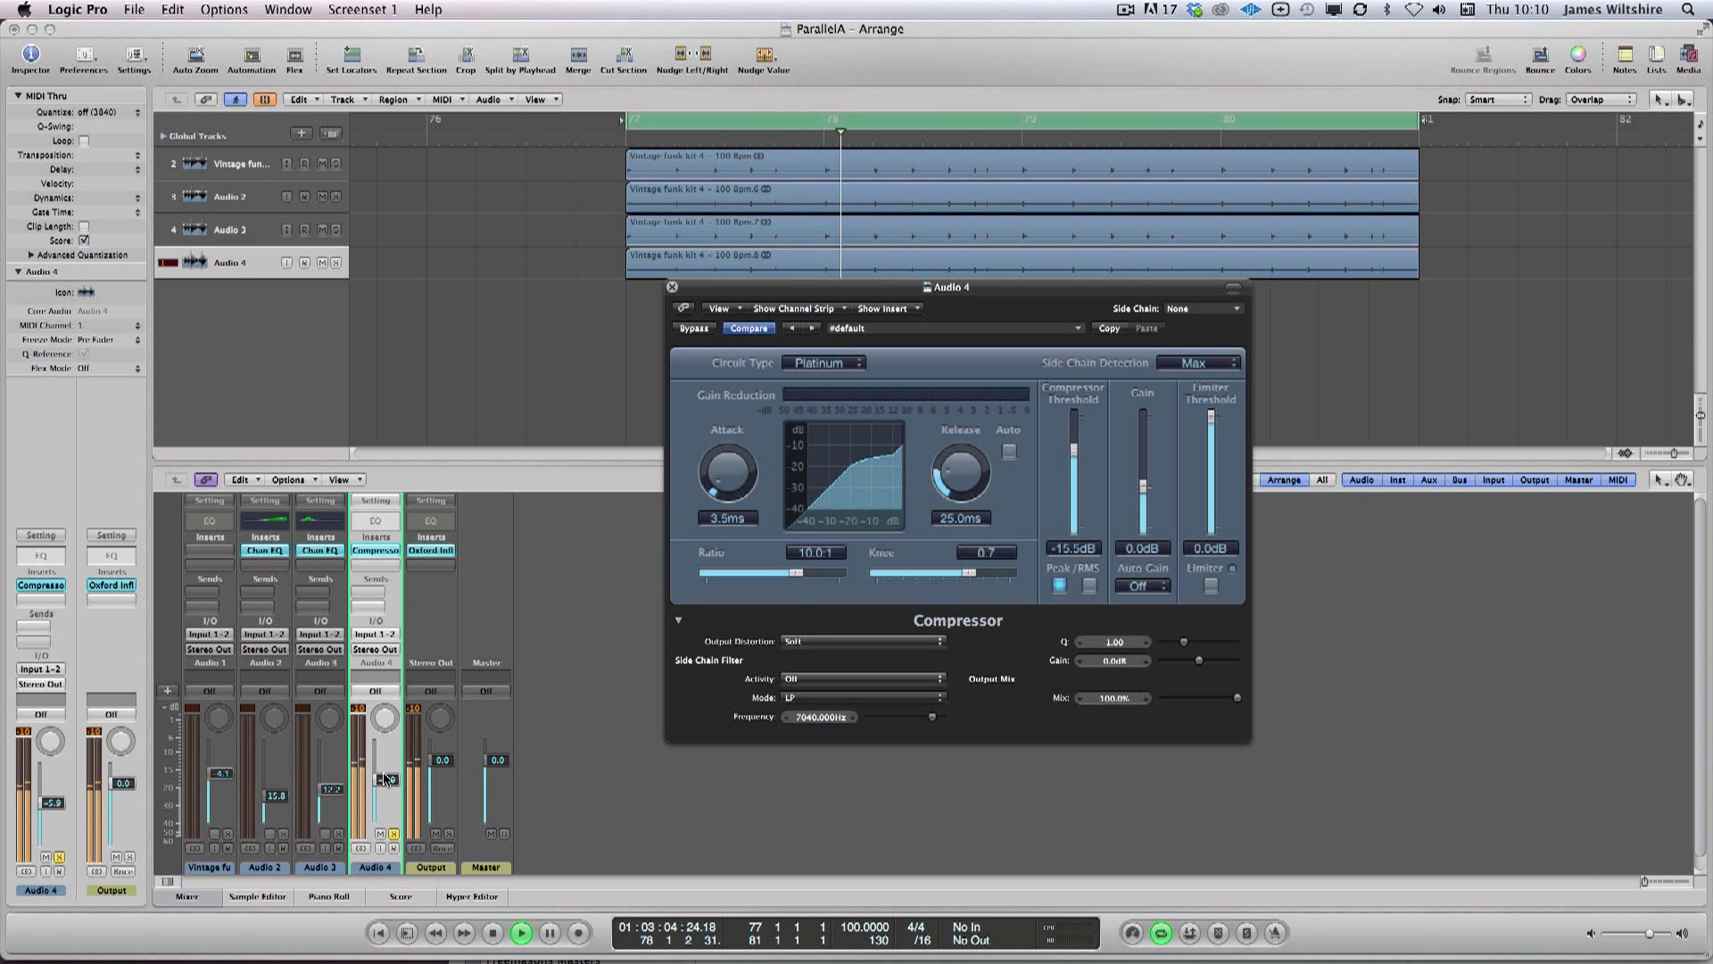
Step: Play the soloed Audio 4 track, raising its Compressor gain to 17.5 dB and lowering the channel fader to -11.2 dB
left_click(389, 836)
key("space")
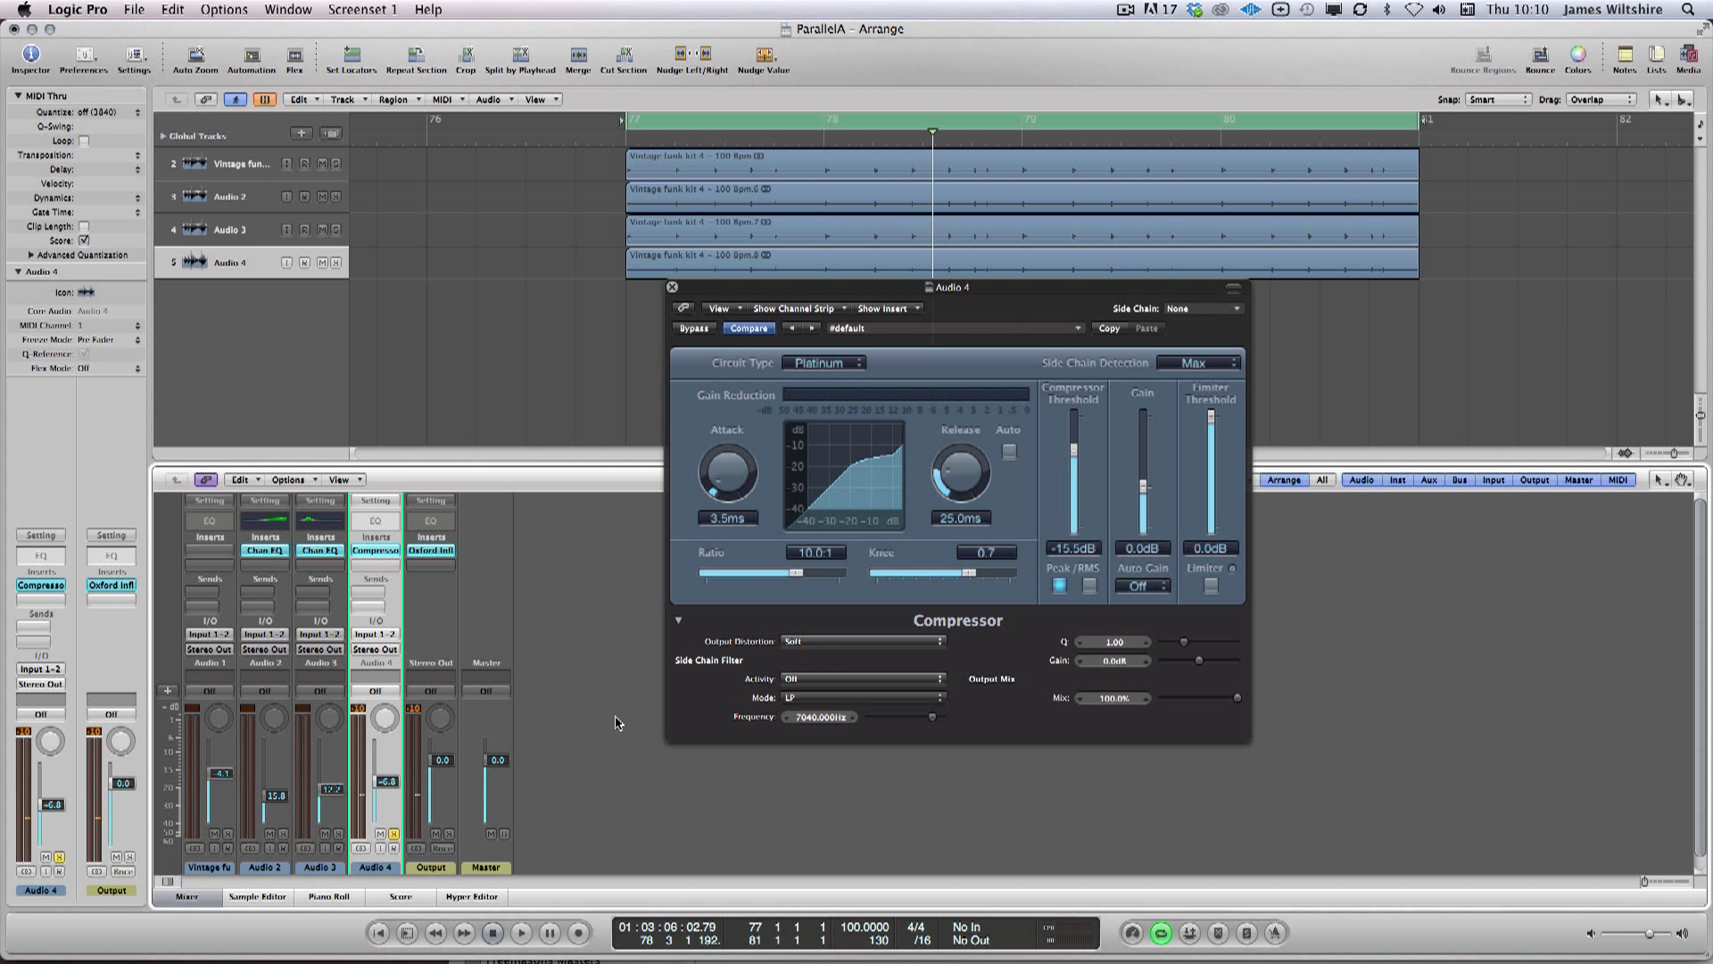
key("space")
left_click_drag(1144, 487, 1150, 458)
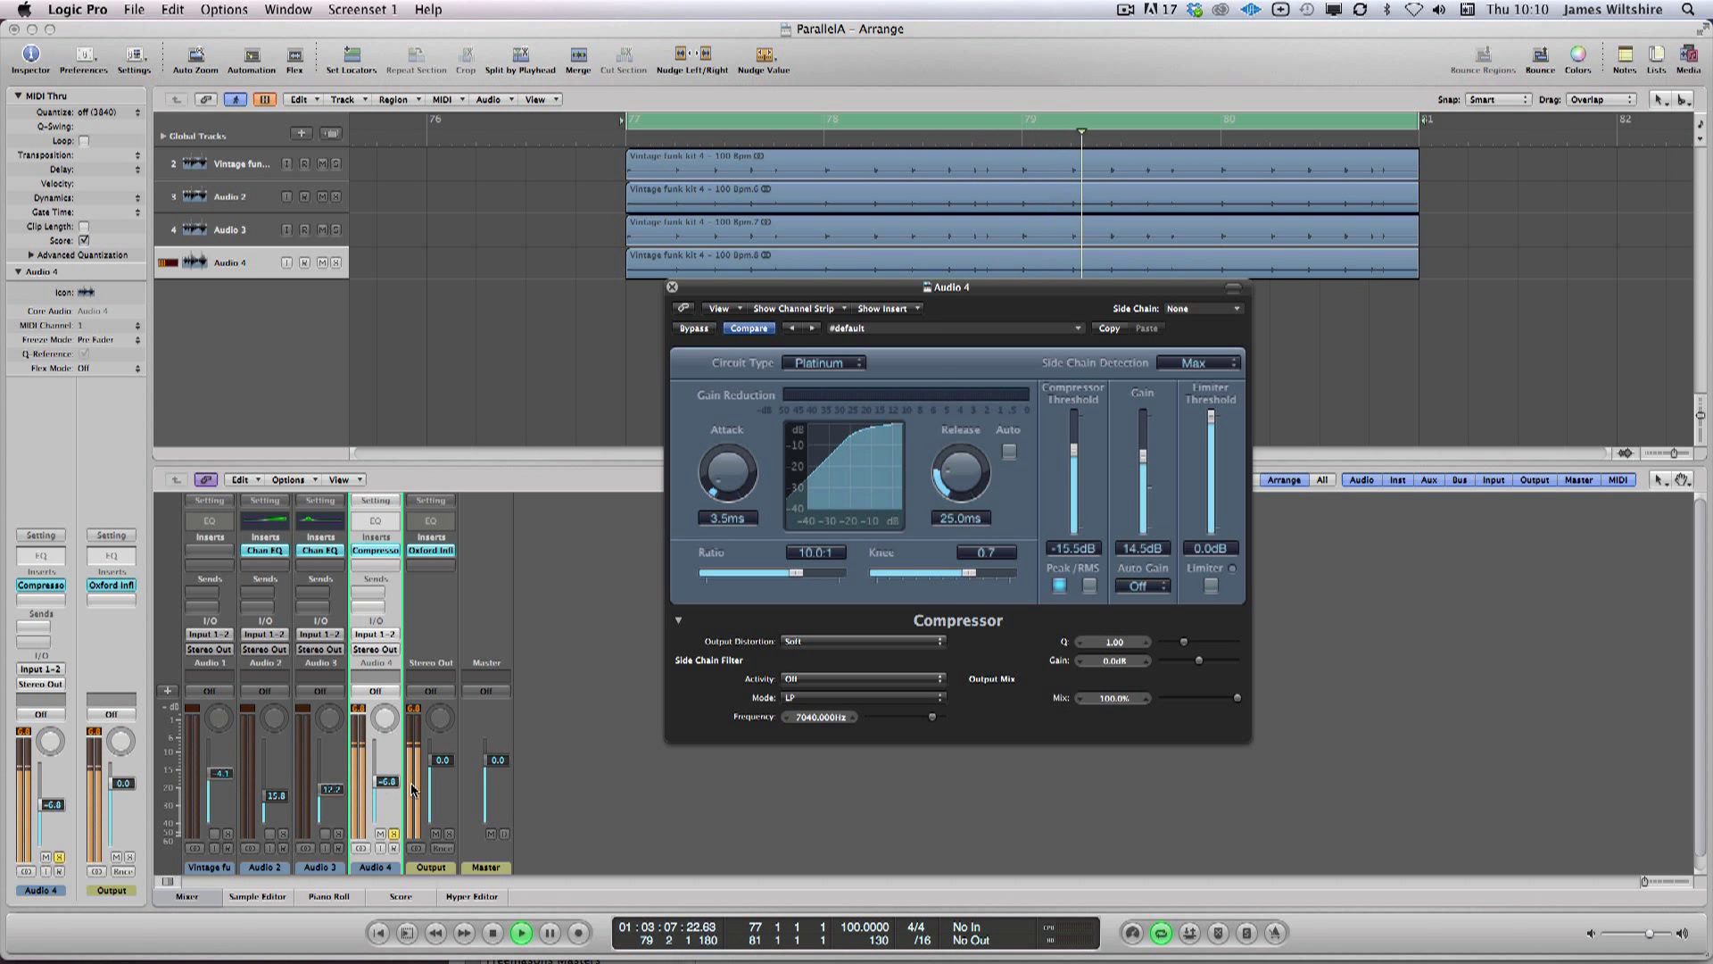
left_click_drag(386, 780, 386, 788)
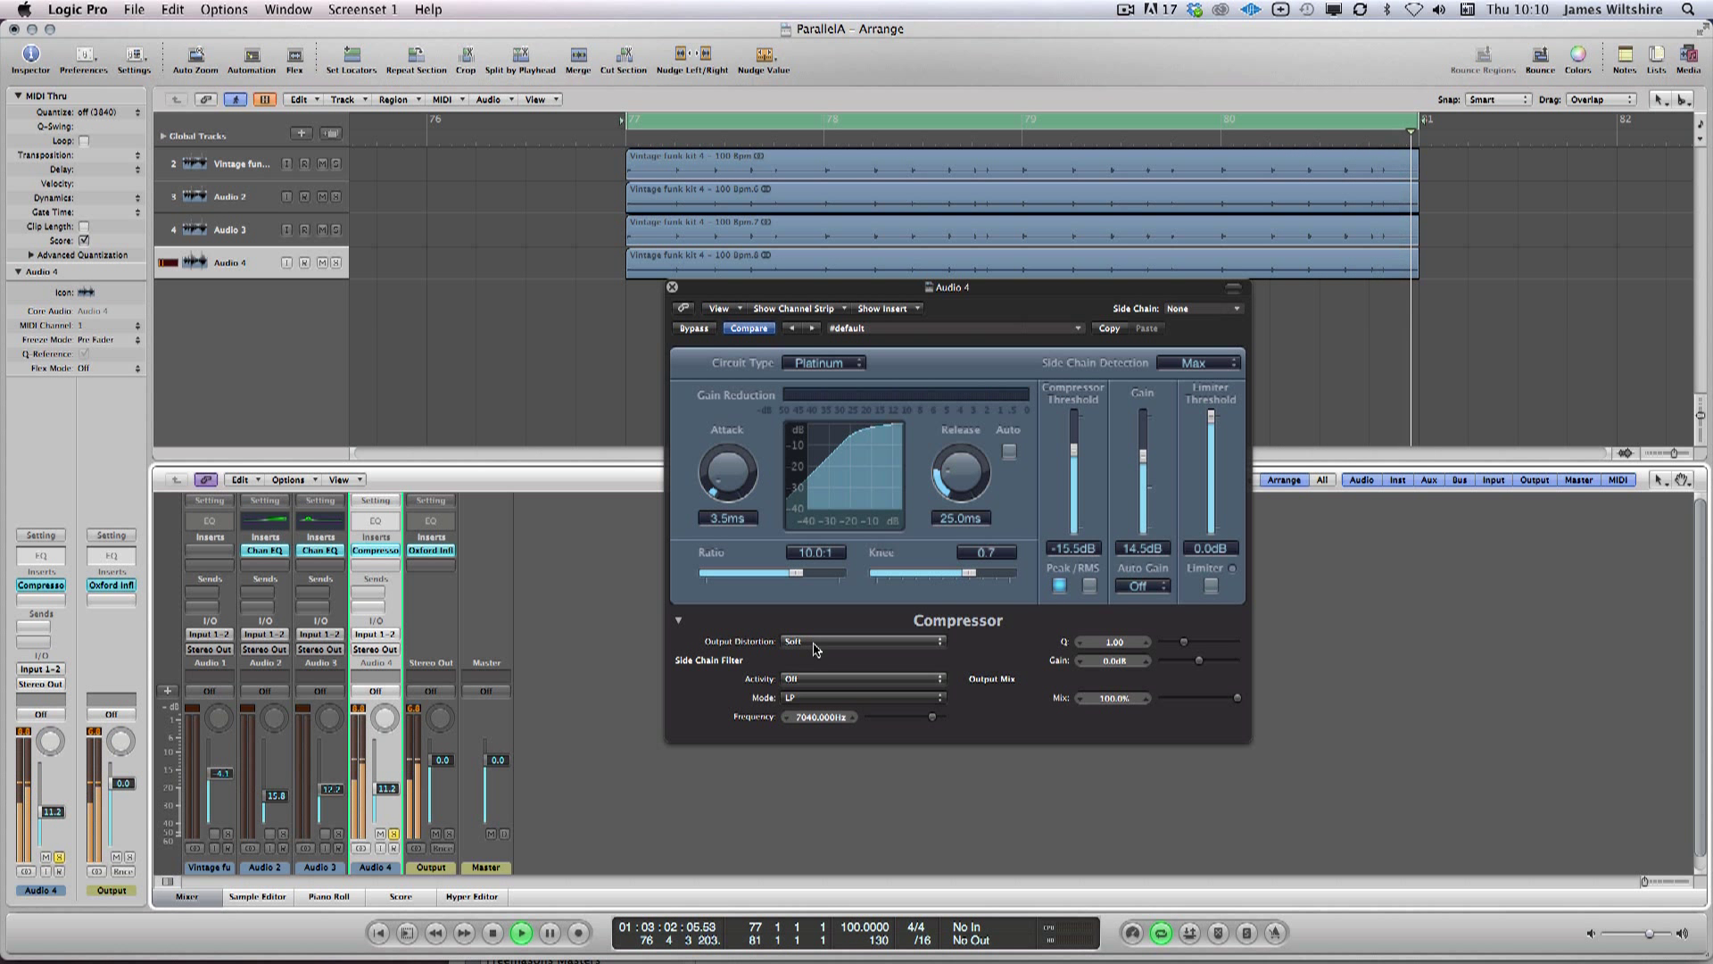
left_click_drag(1144, 457, 1147, 453)
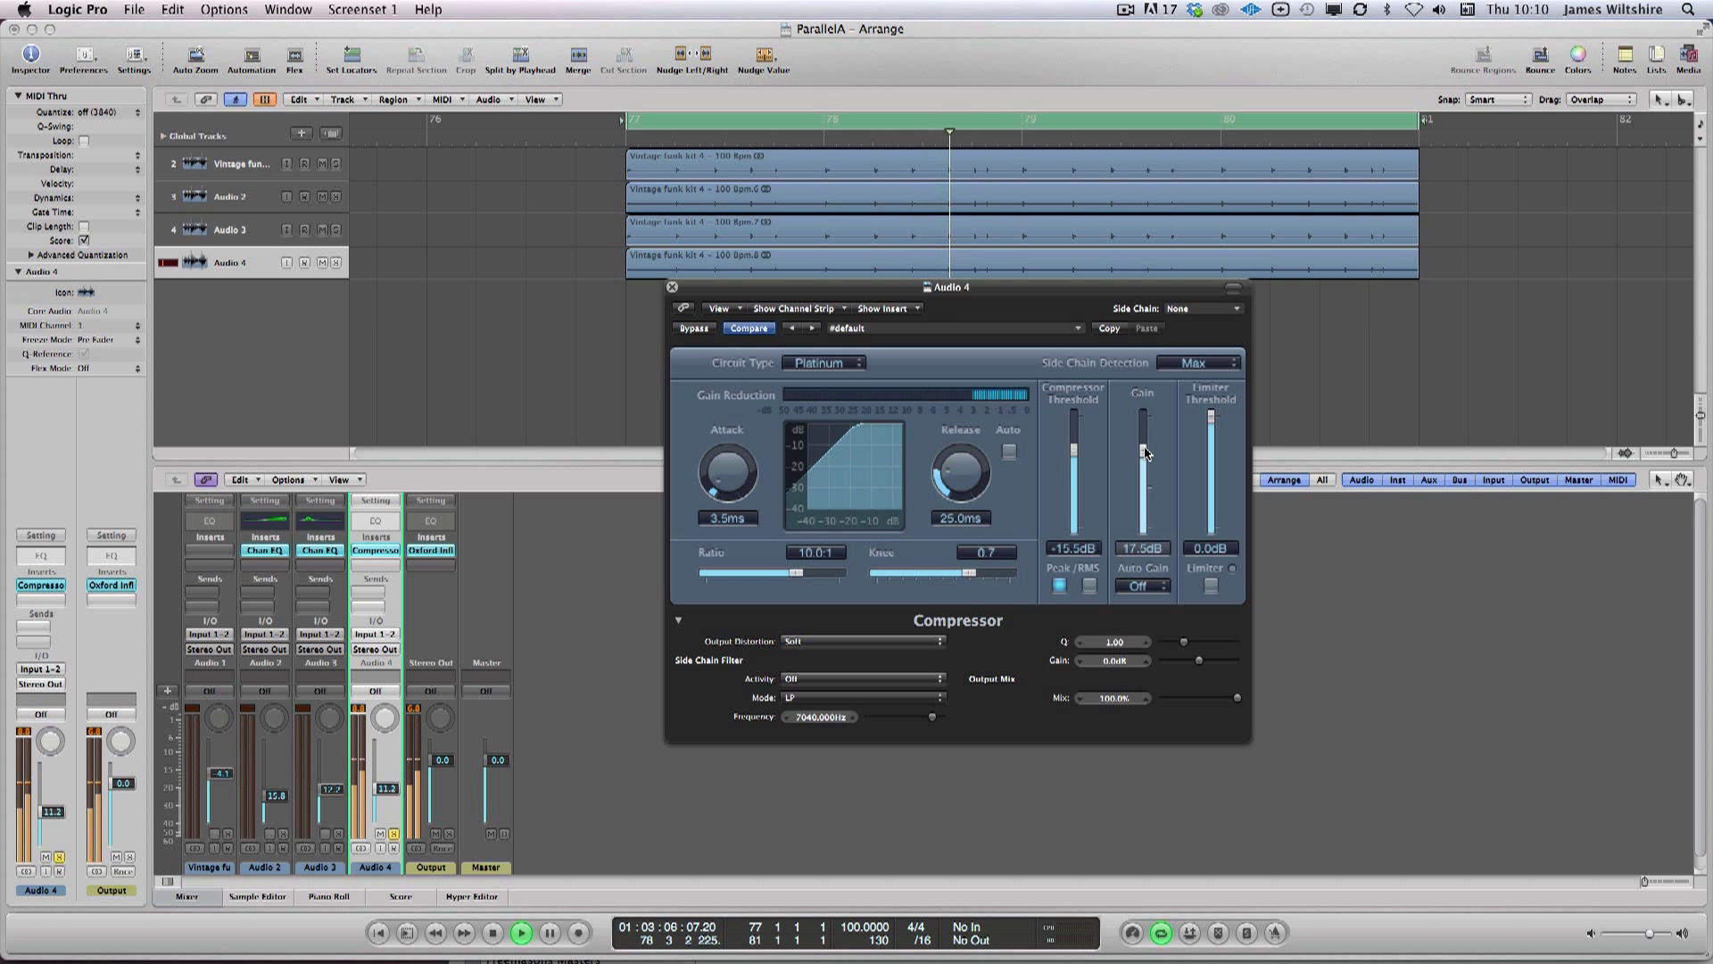
Step: Pull the Audio 4 fader fully down, unsolo the track and play all tracks from the start of the loop
left_click_drag(387, 789, 415, 805)
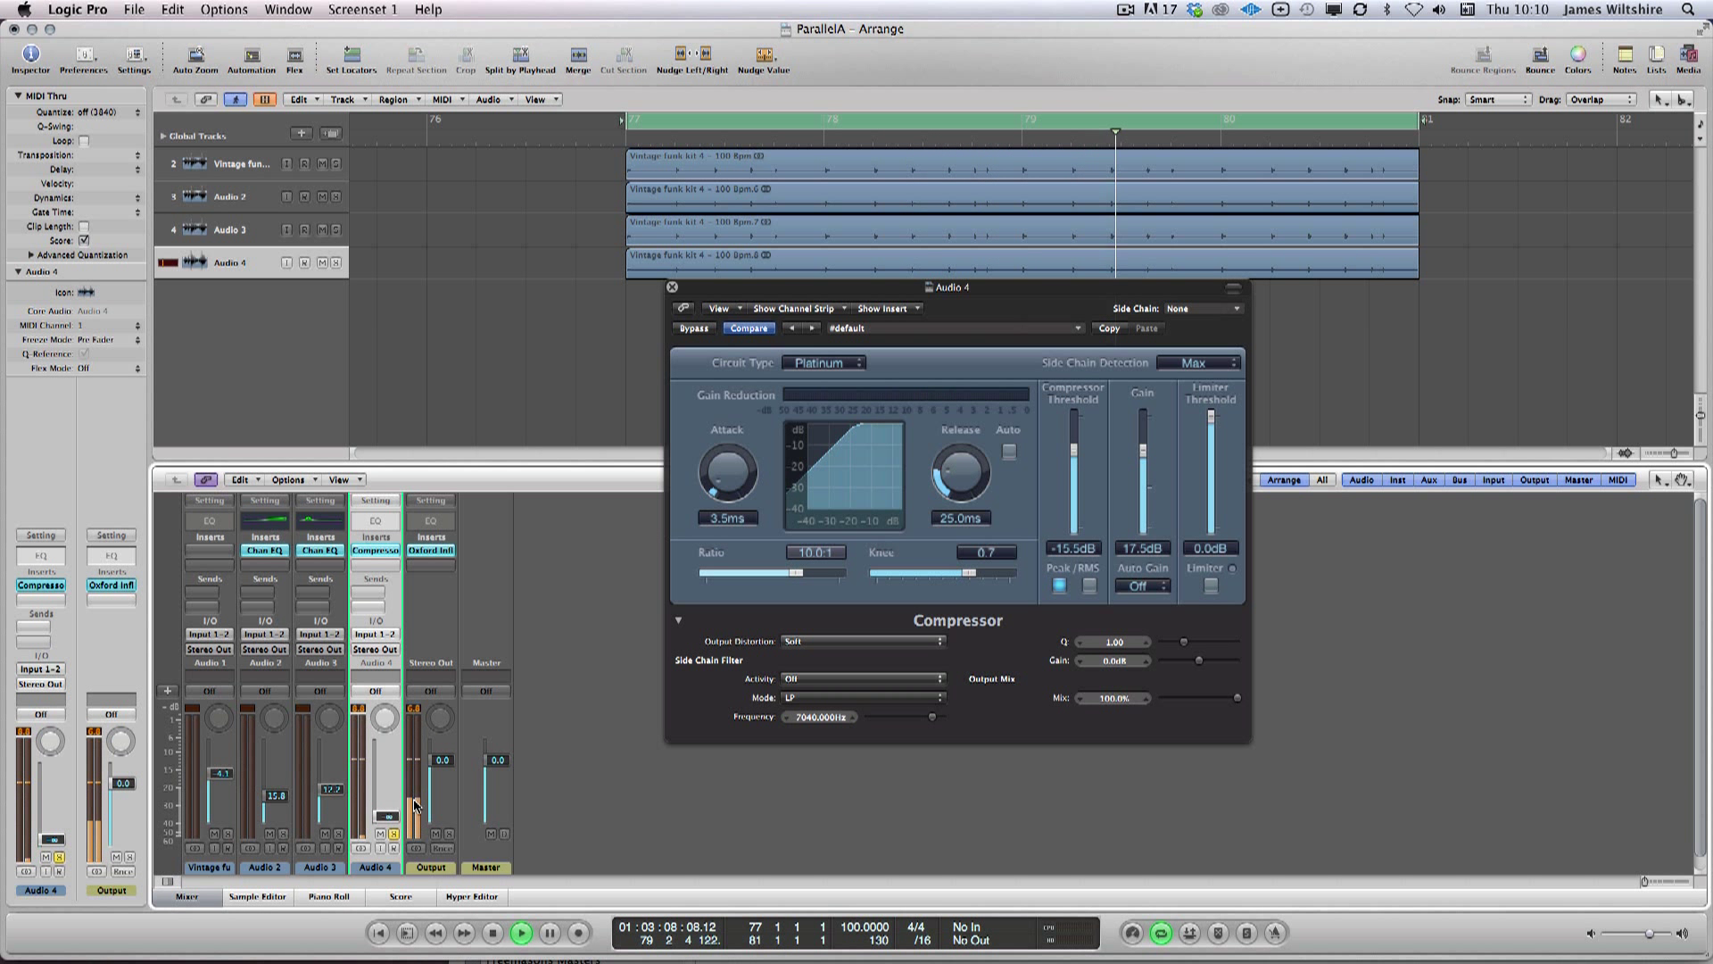
key("space")
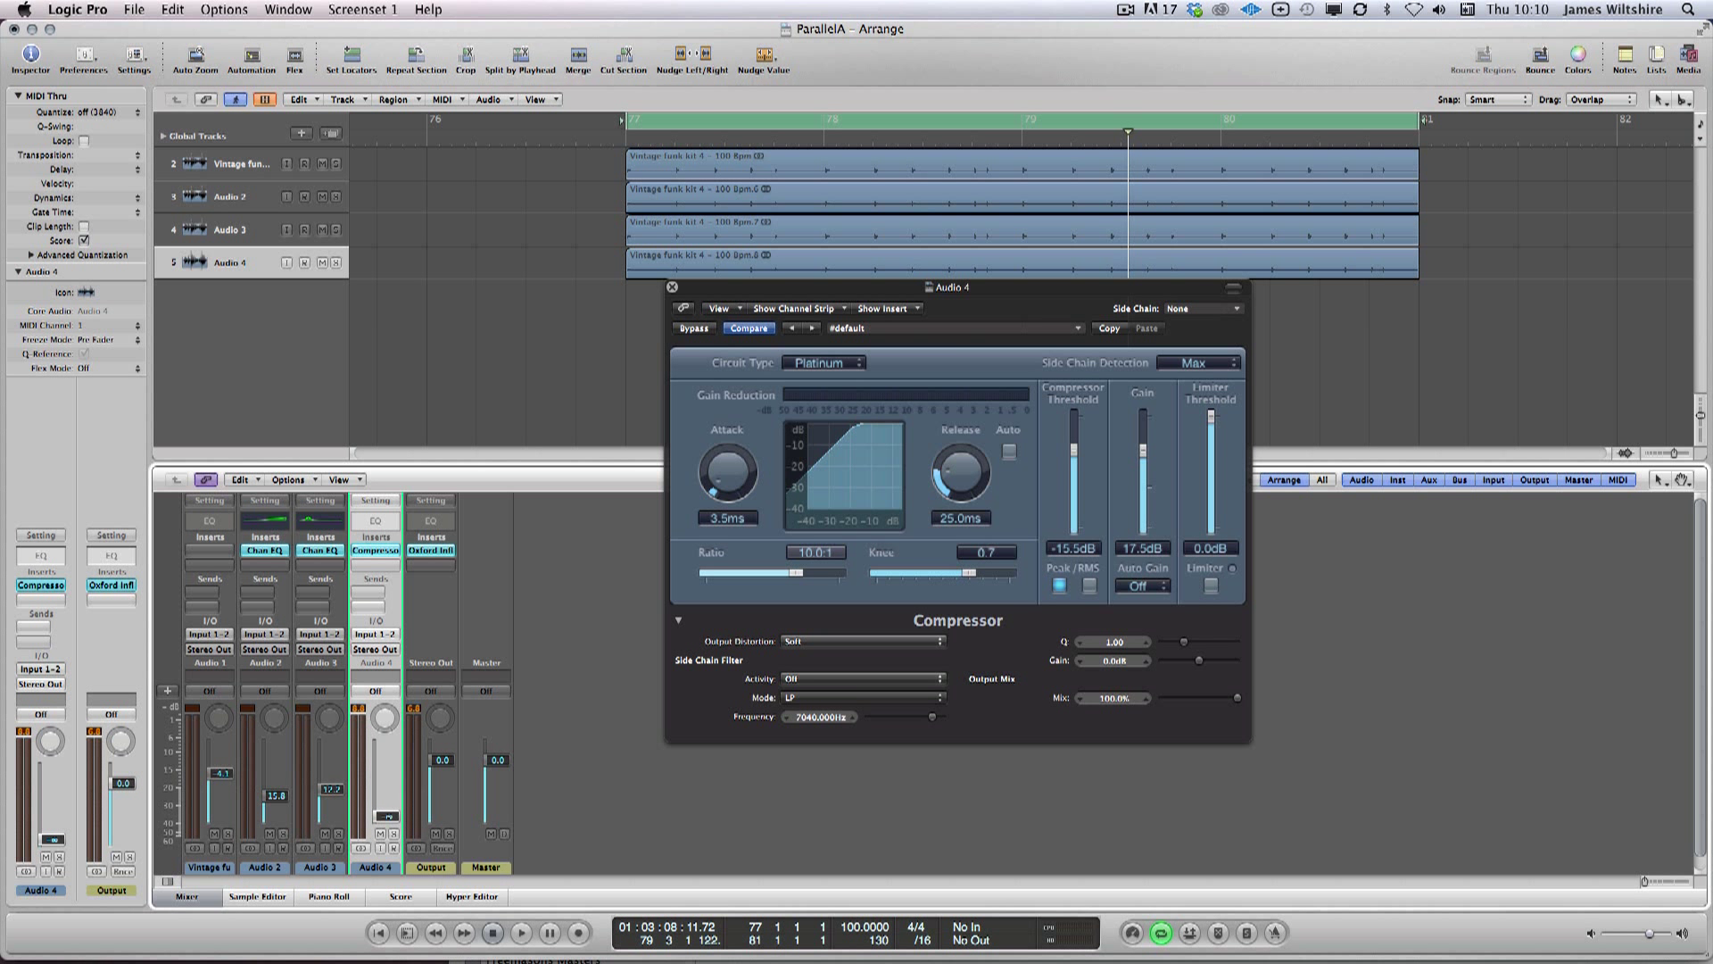
key("Return")
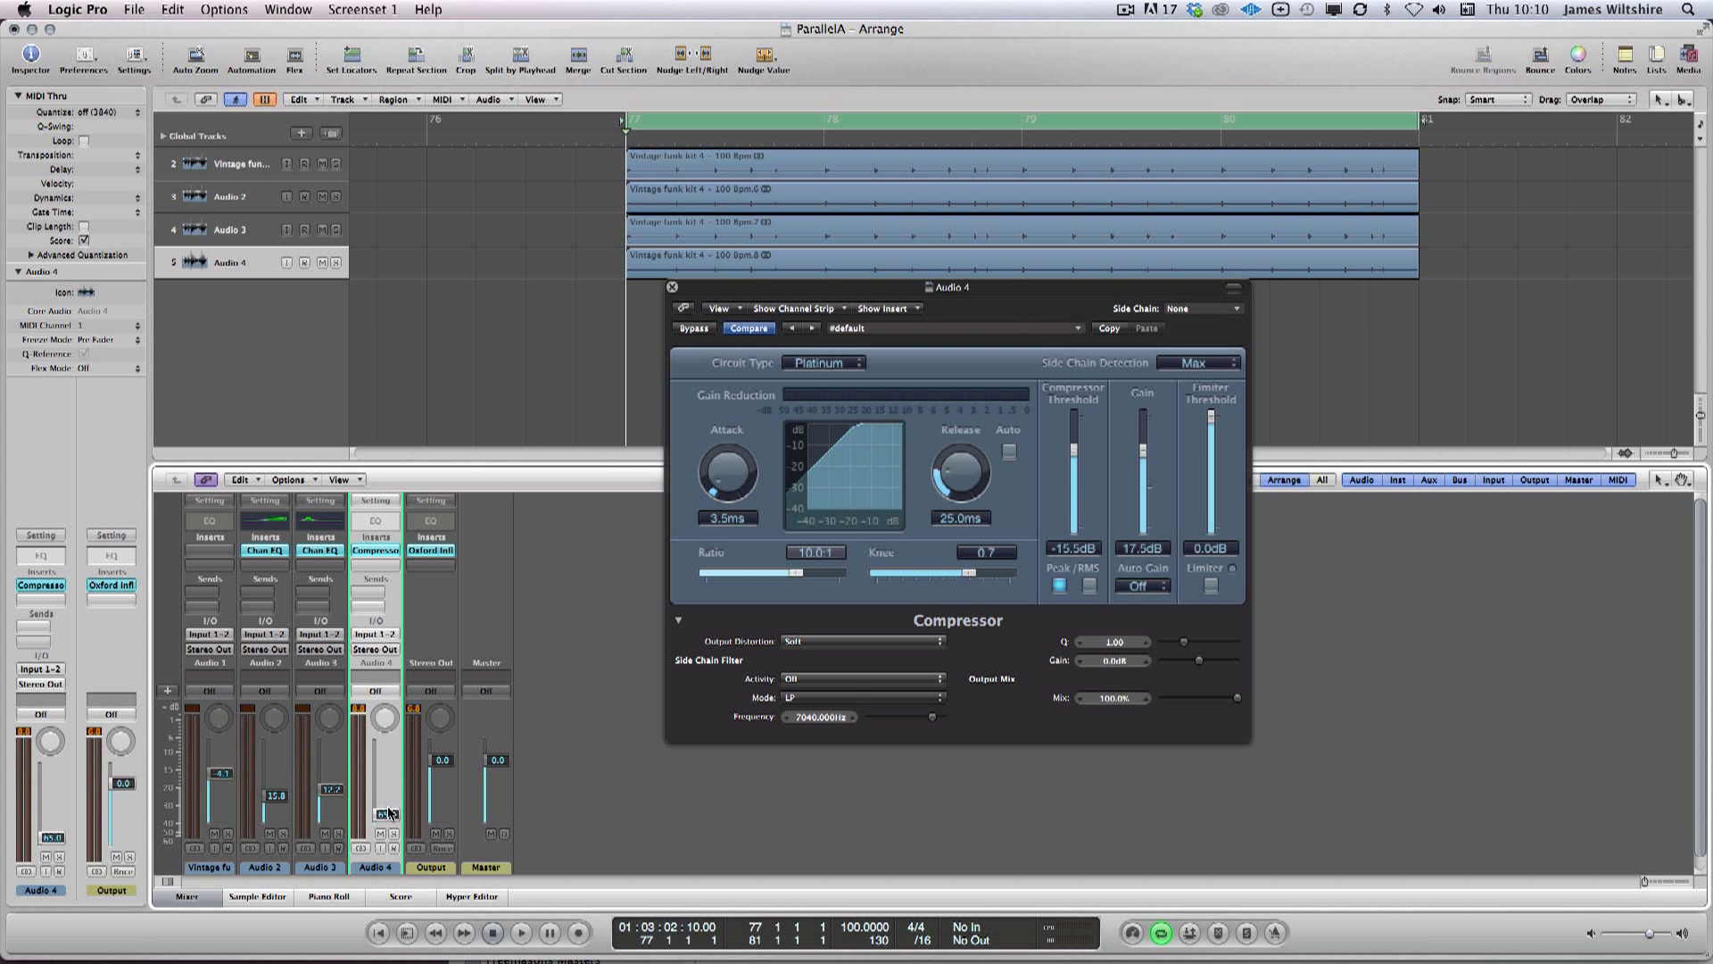
key("space")
left_click_drag(390, 812, 389, 823)
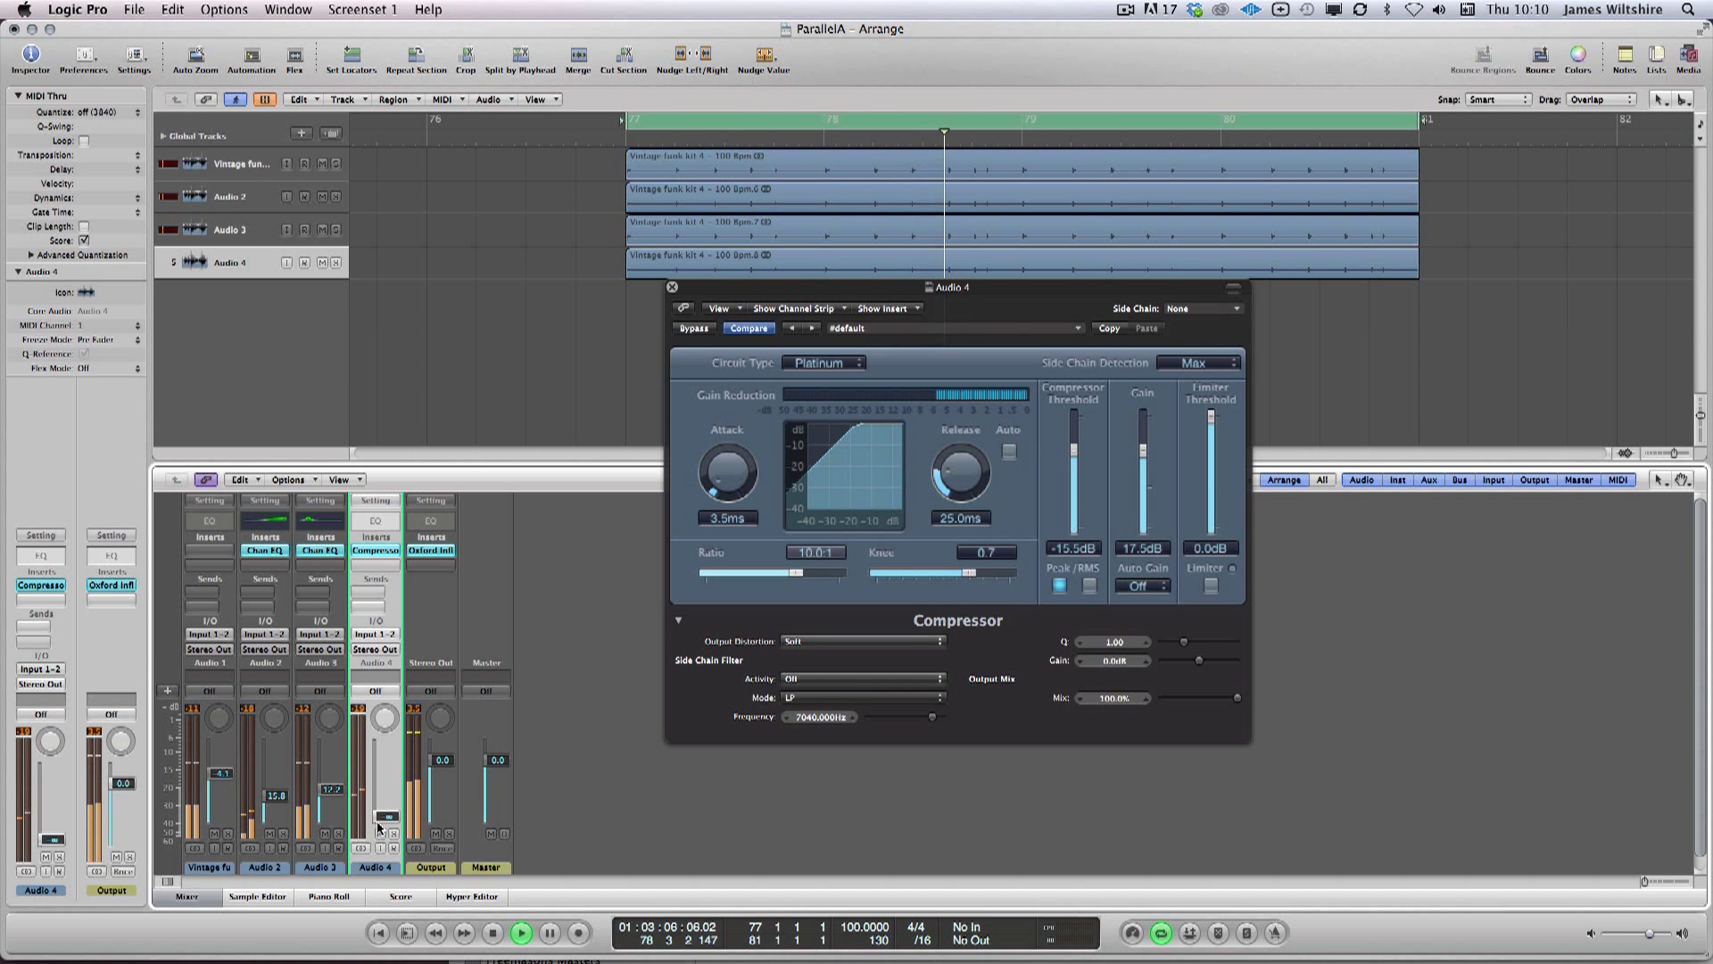
Step: Blend Audio 4 into the mix at -20.0 dB, stop playback and close its Compressor window
left_click_drag(379, 828, 379, 806)
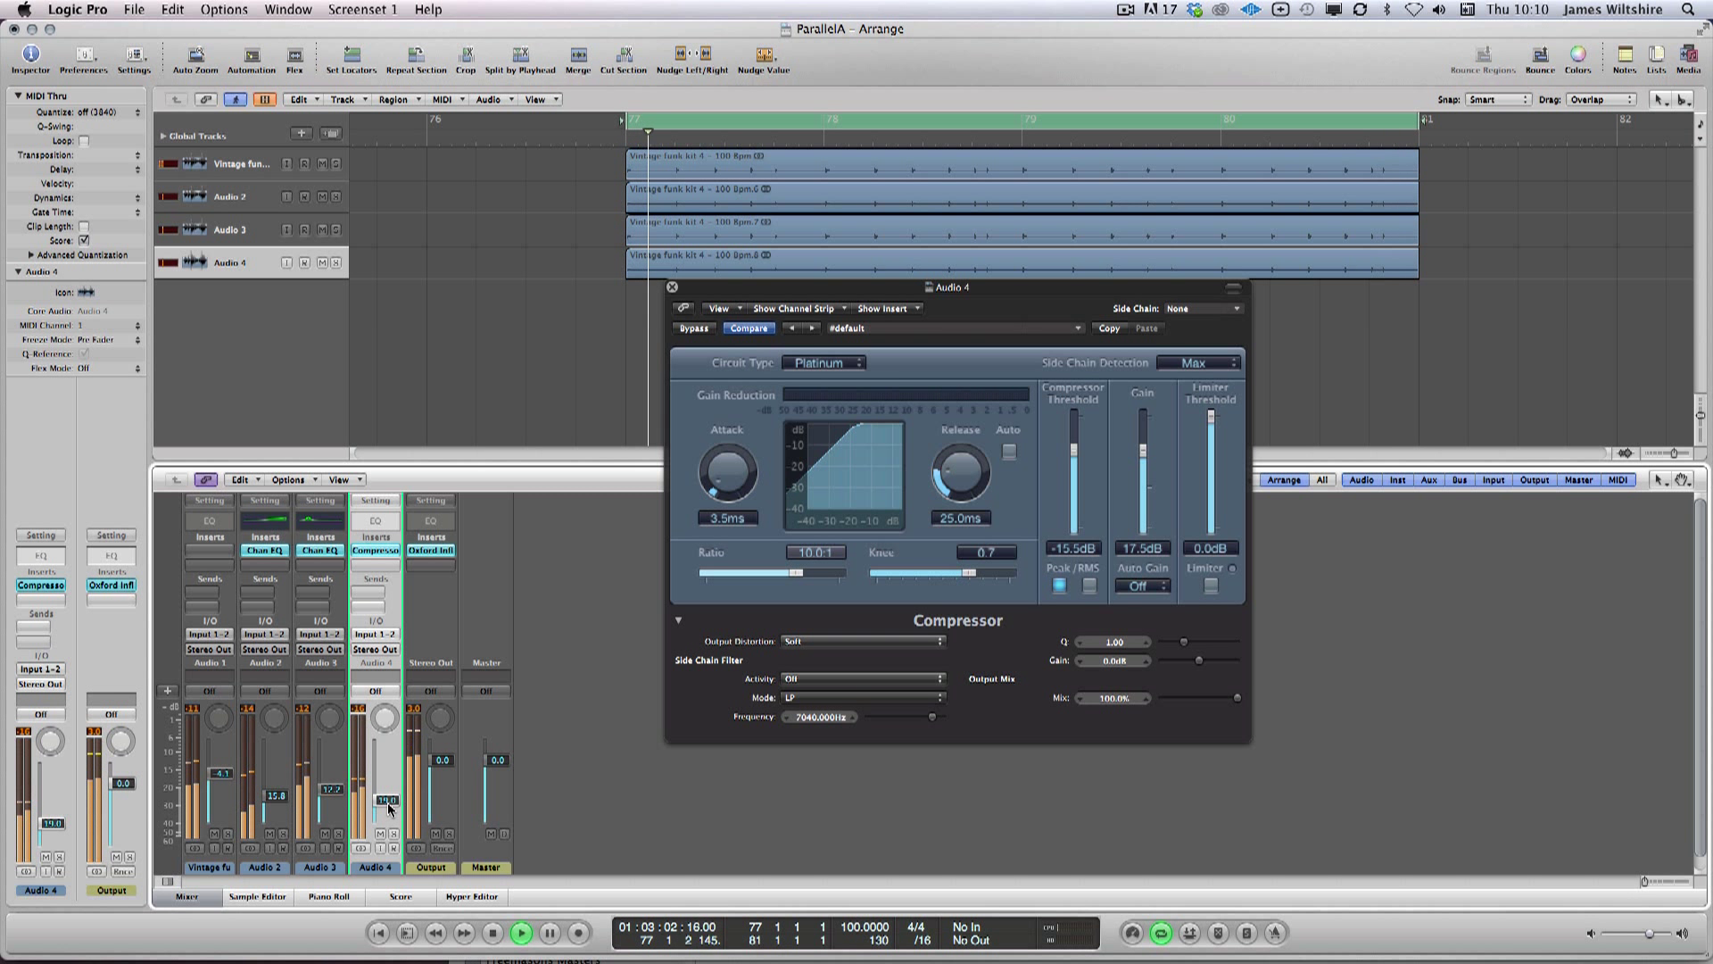
left_click_drag(385, 802, 386, 804)
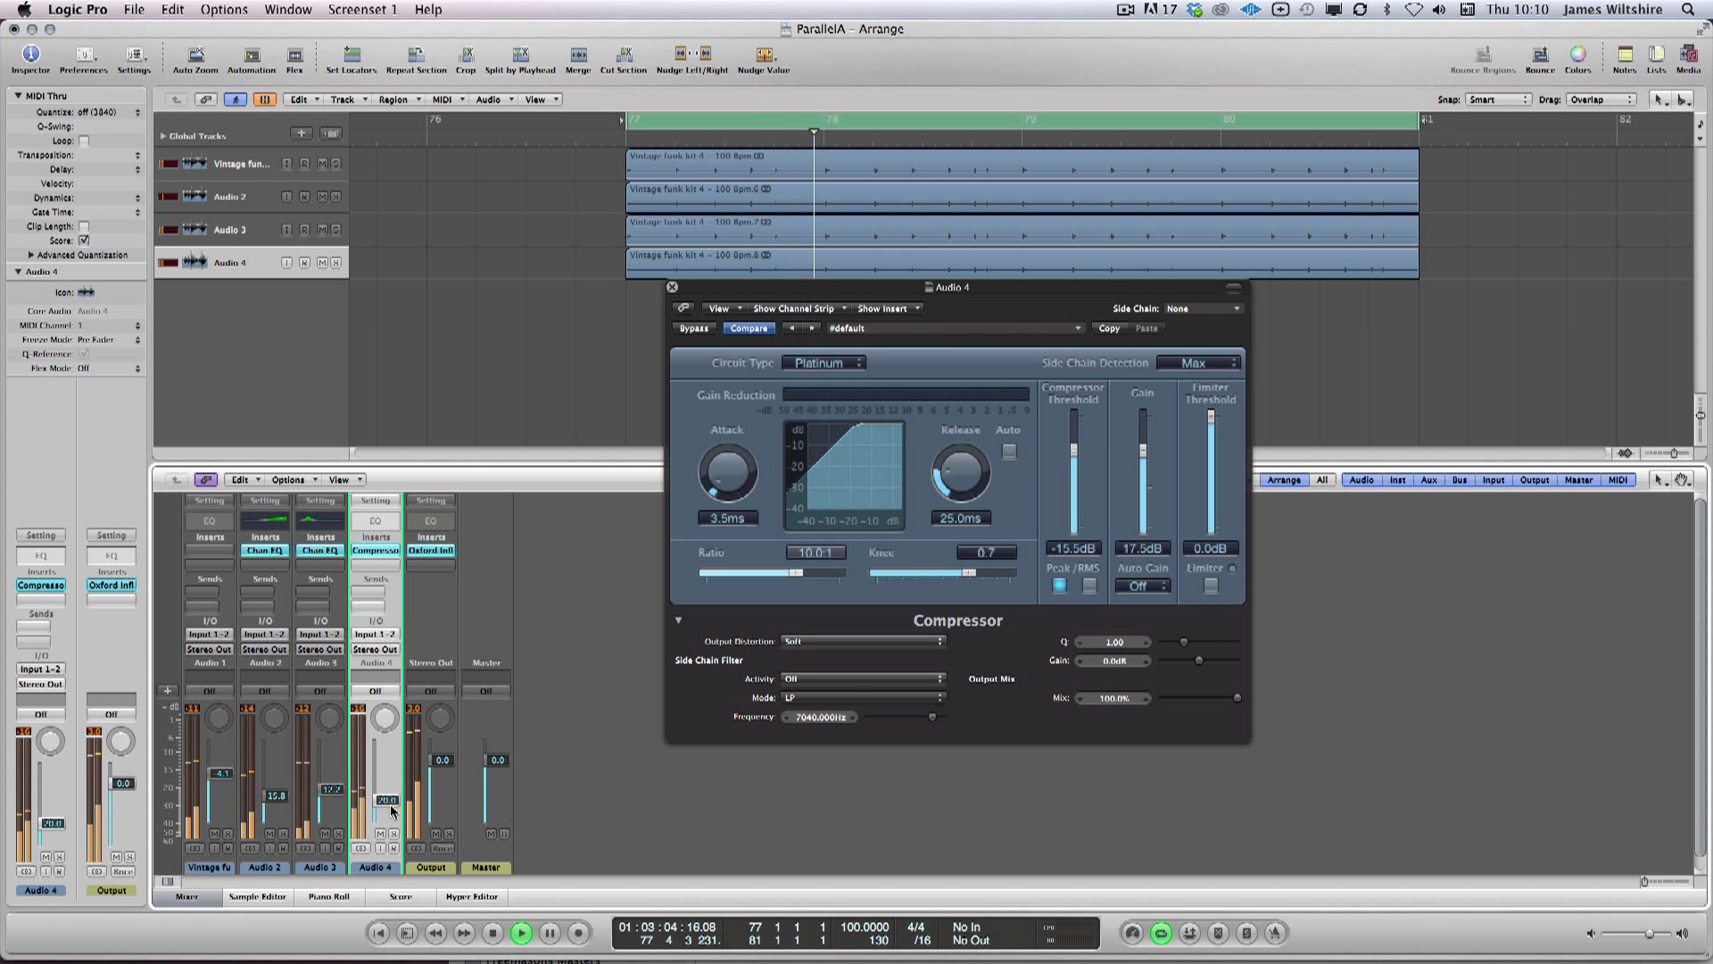
key("space")
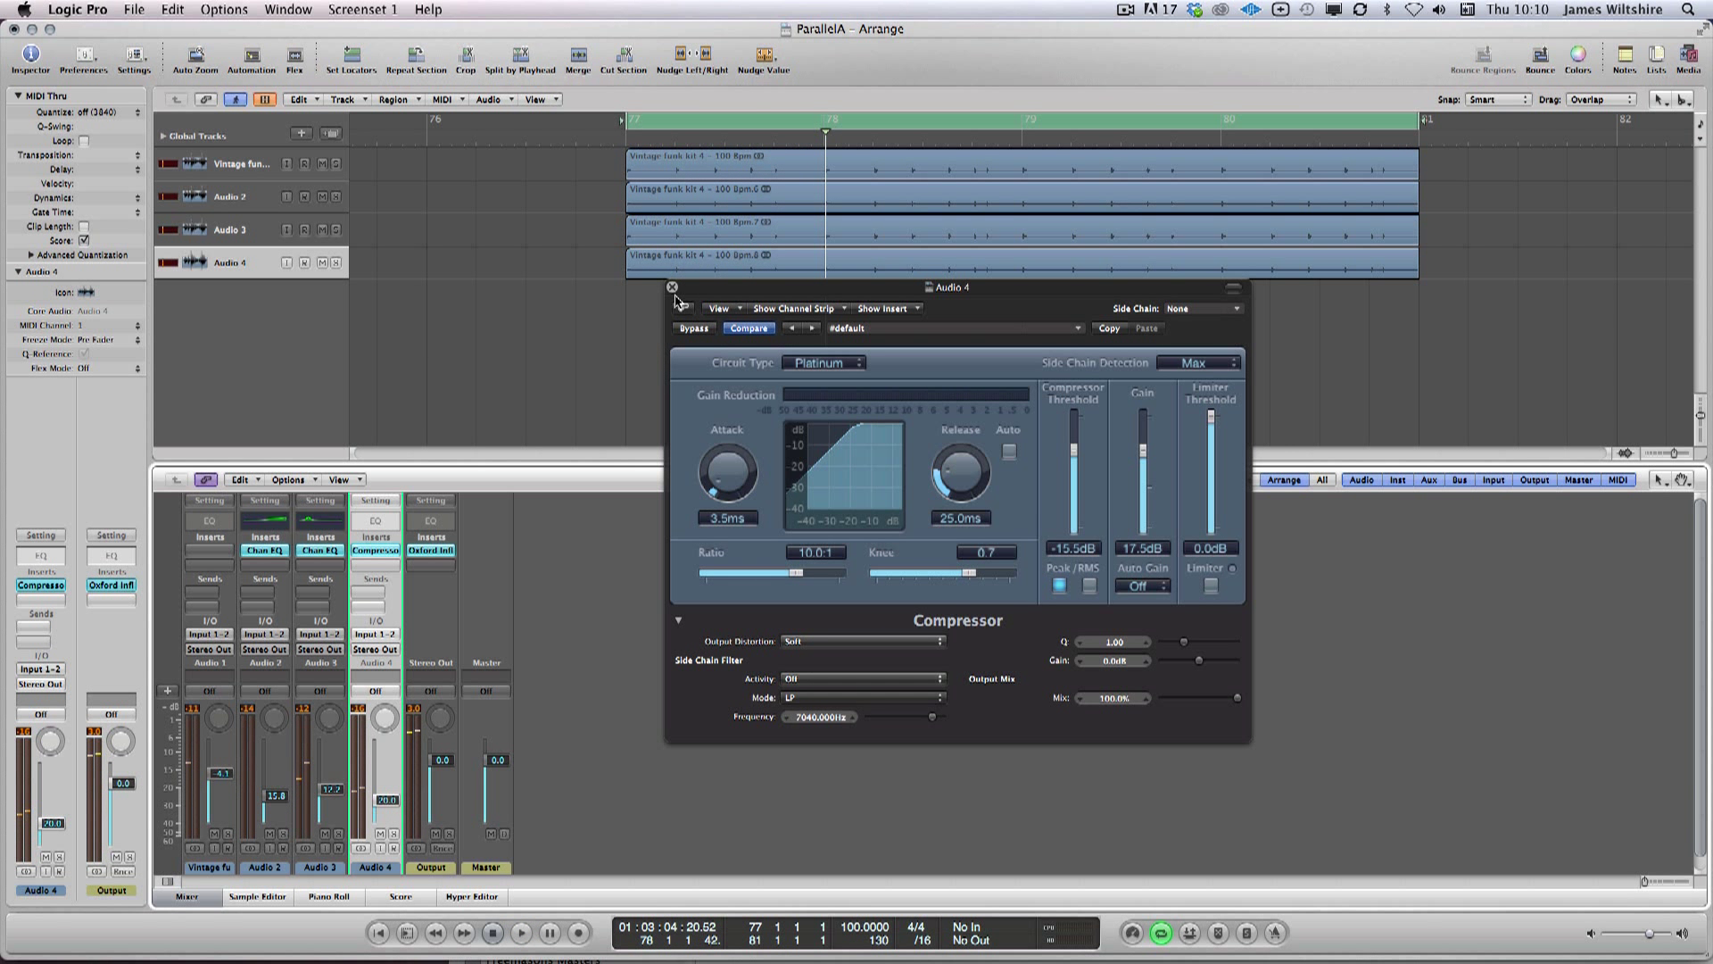
left_click(672, 287)
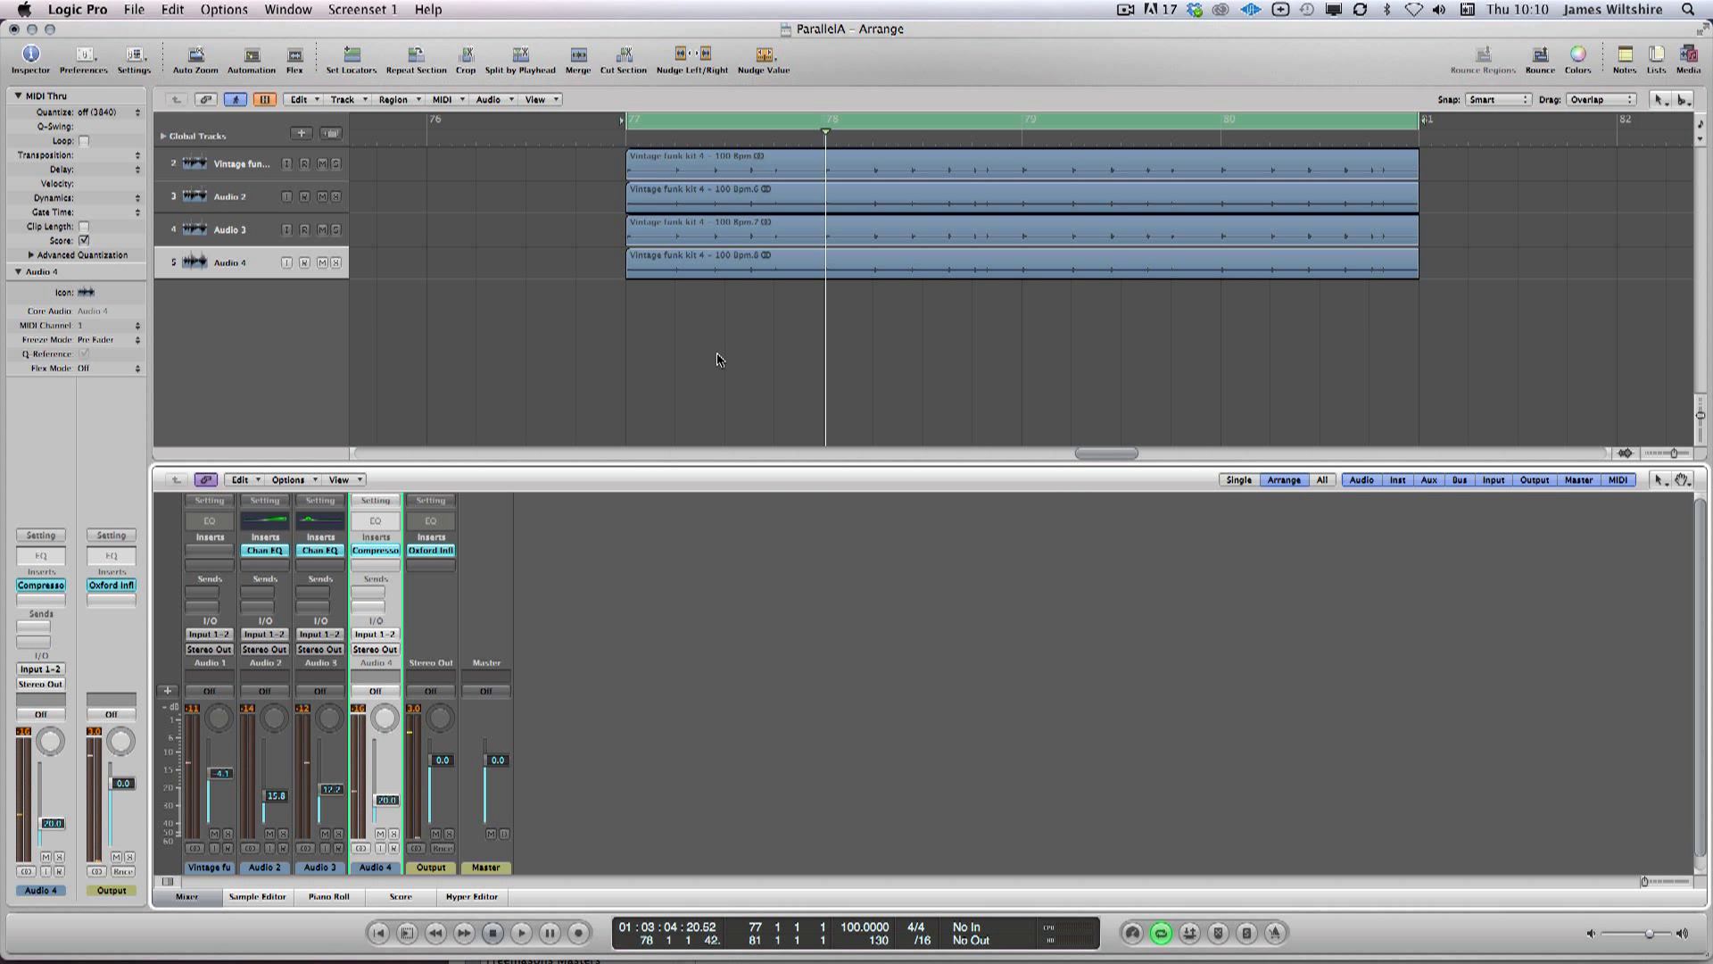
left_click(223, 265)
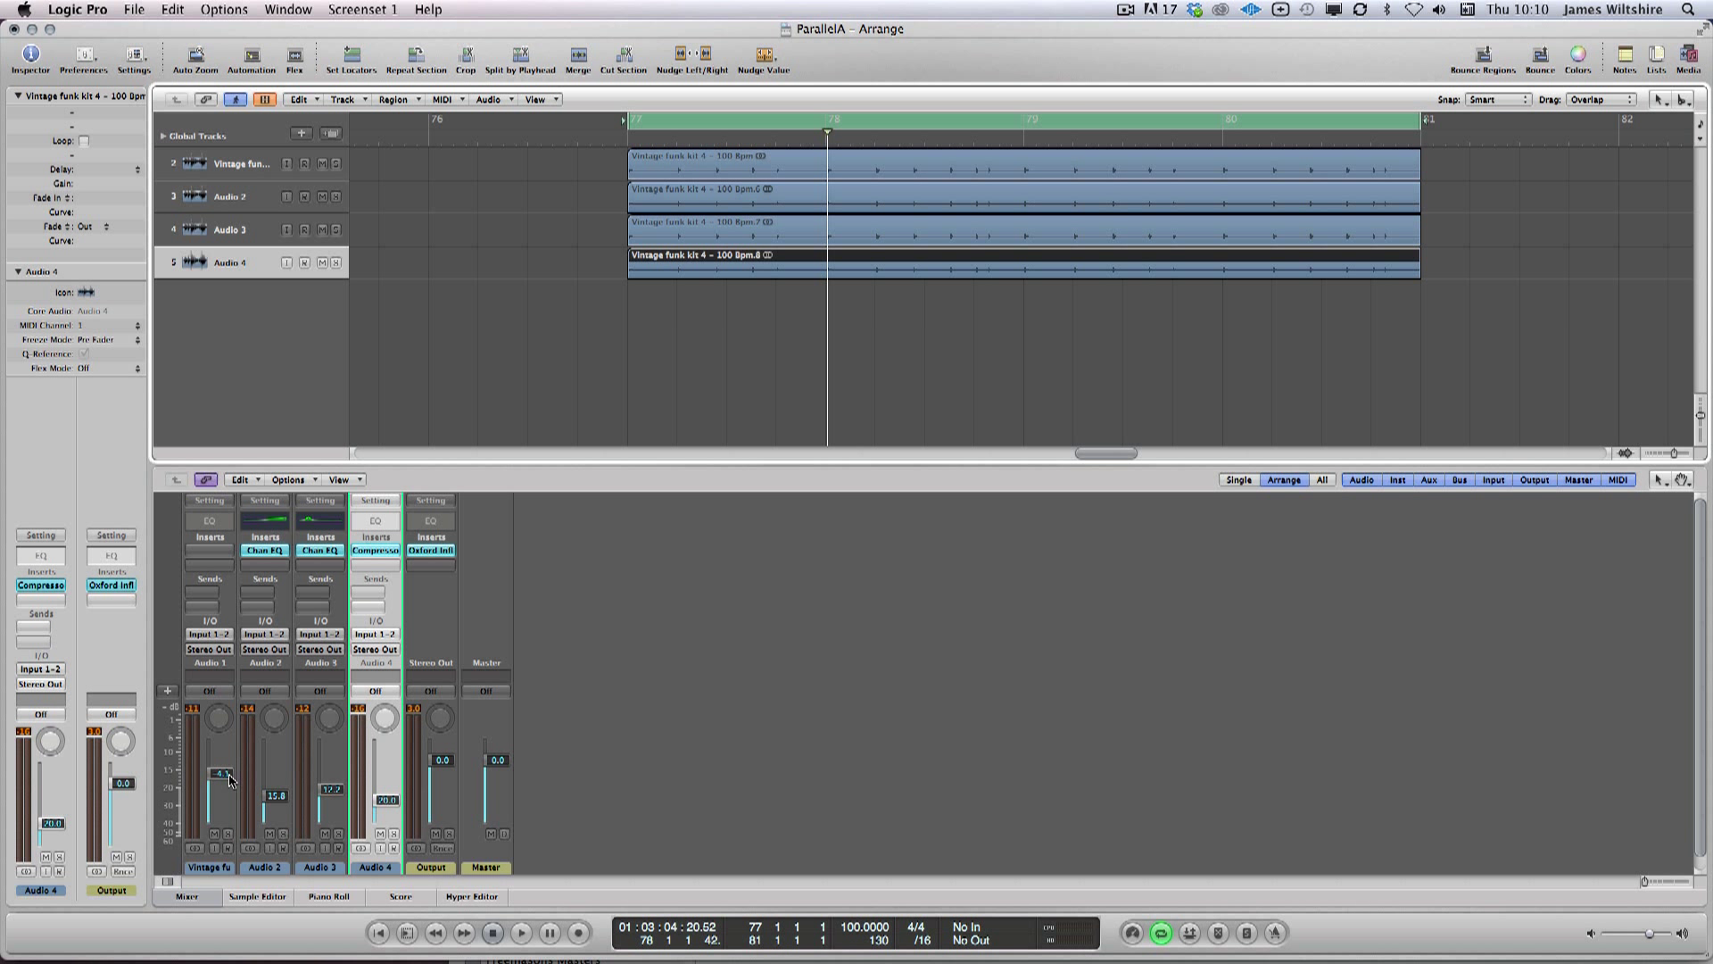
left_click(579, 332)
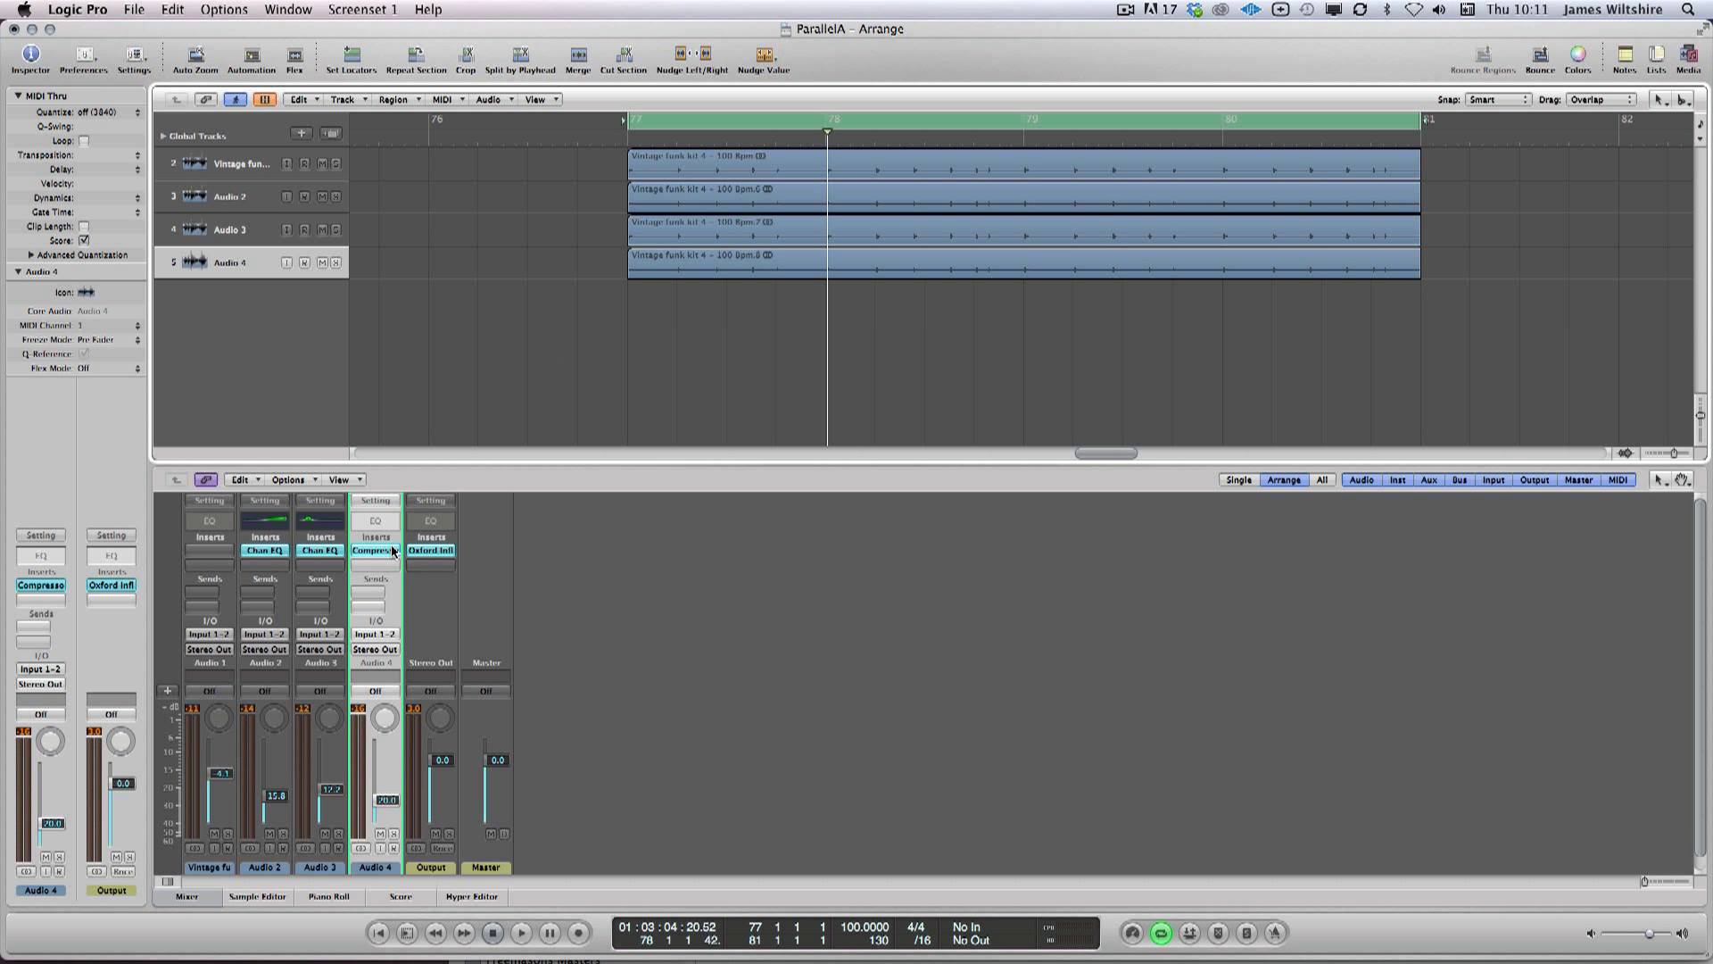
scroll(386, 829, "down", 1)
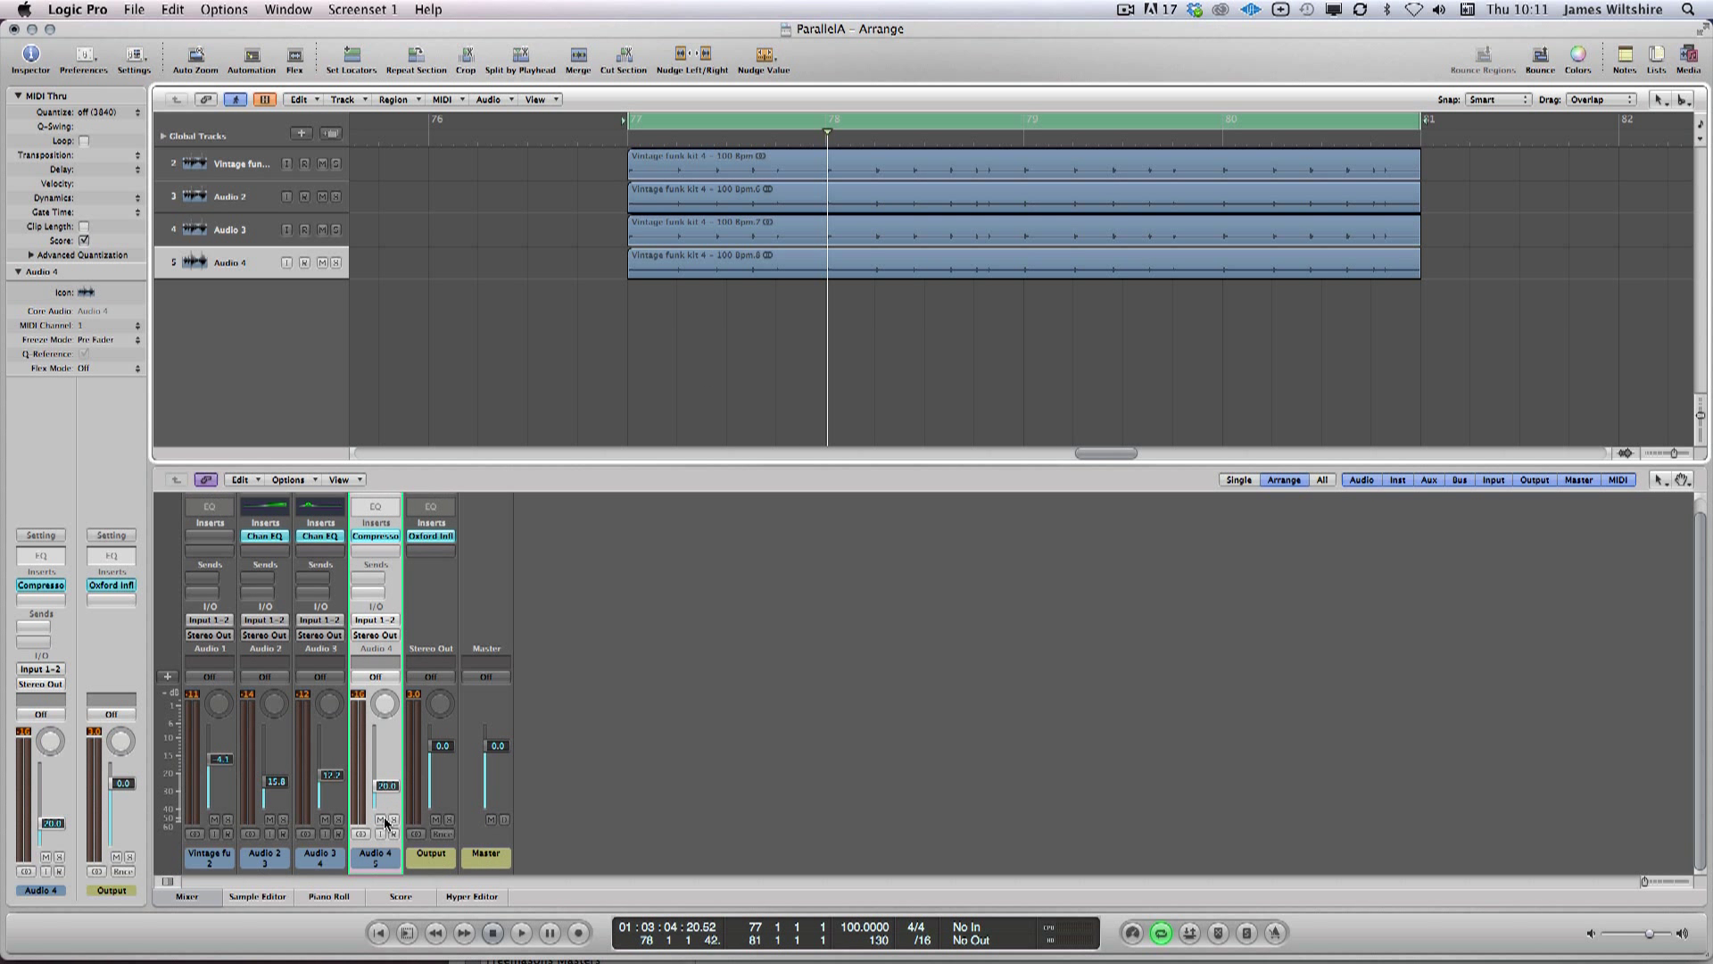
left_click(383, 864)
left_click(336, 134)
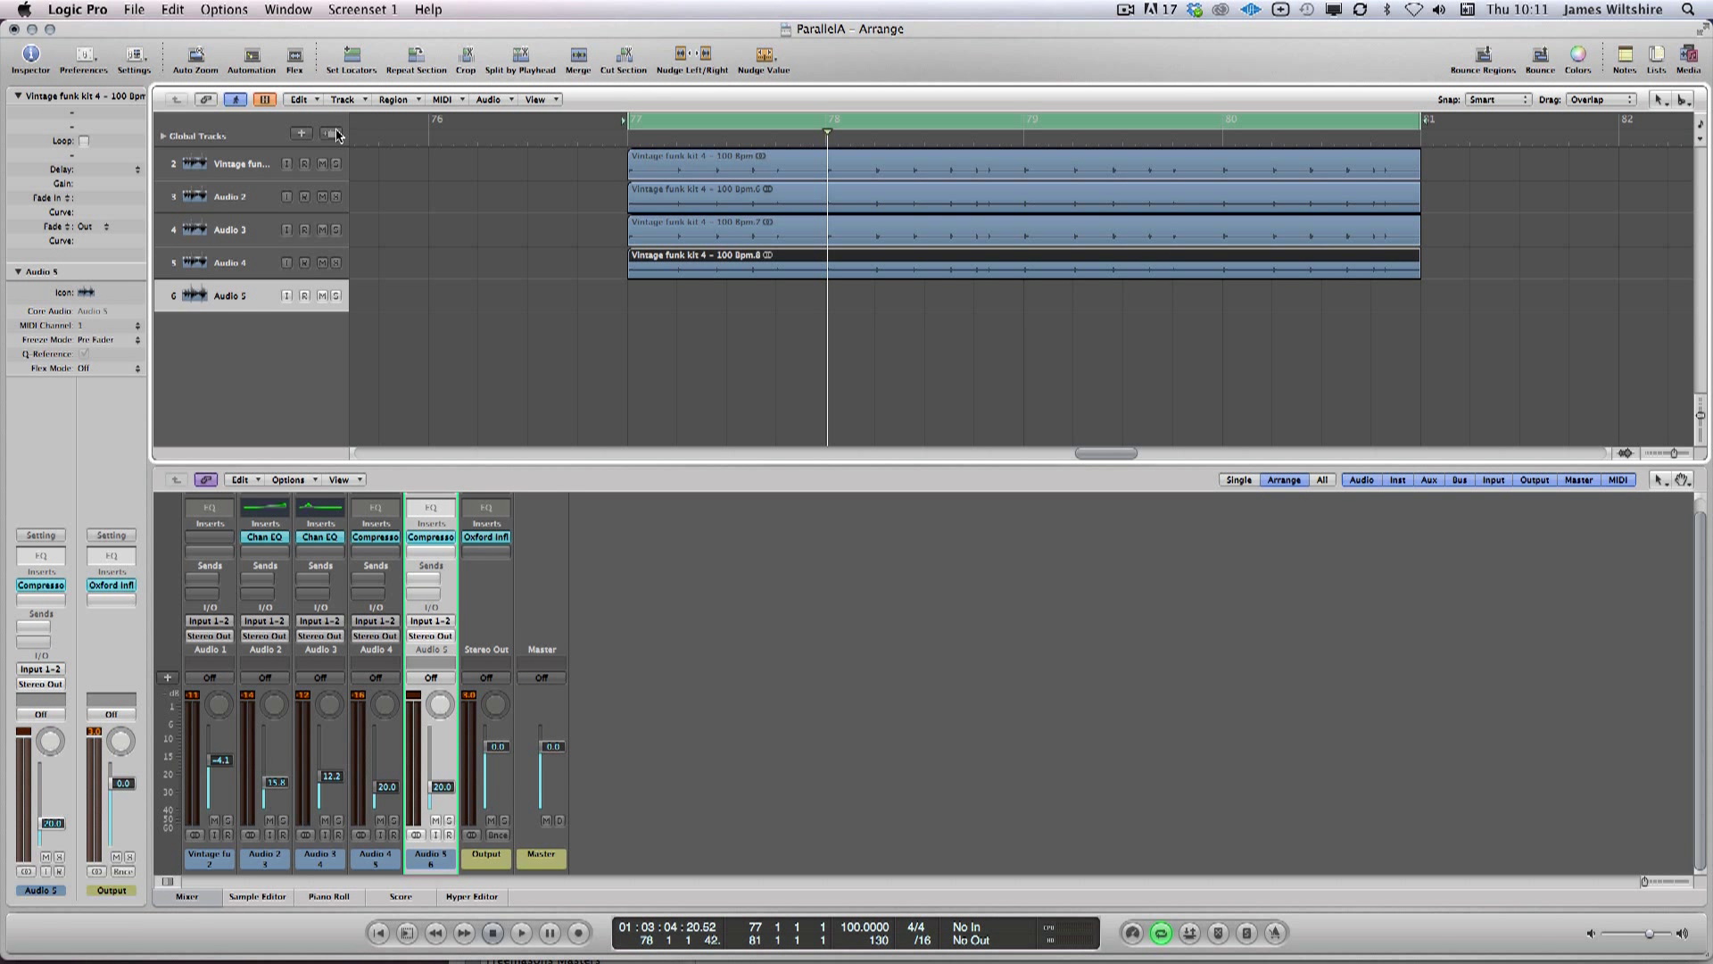
key("super+BackSpace")
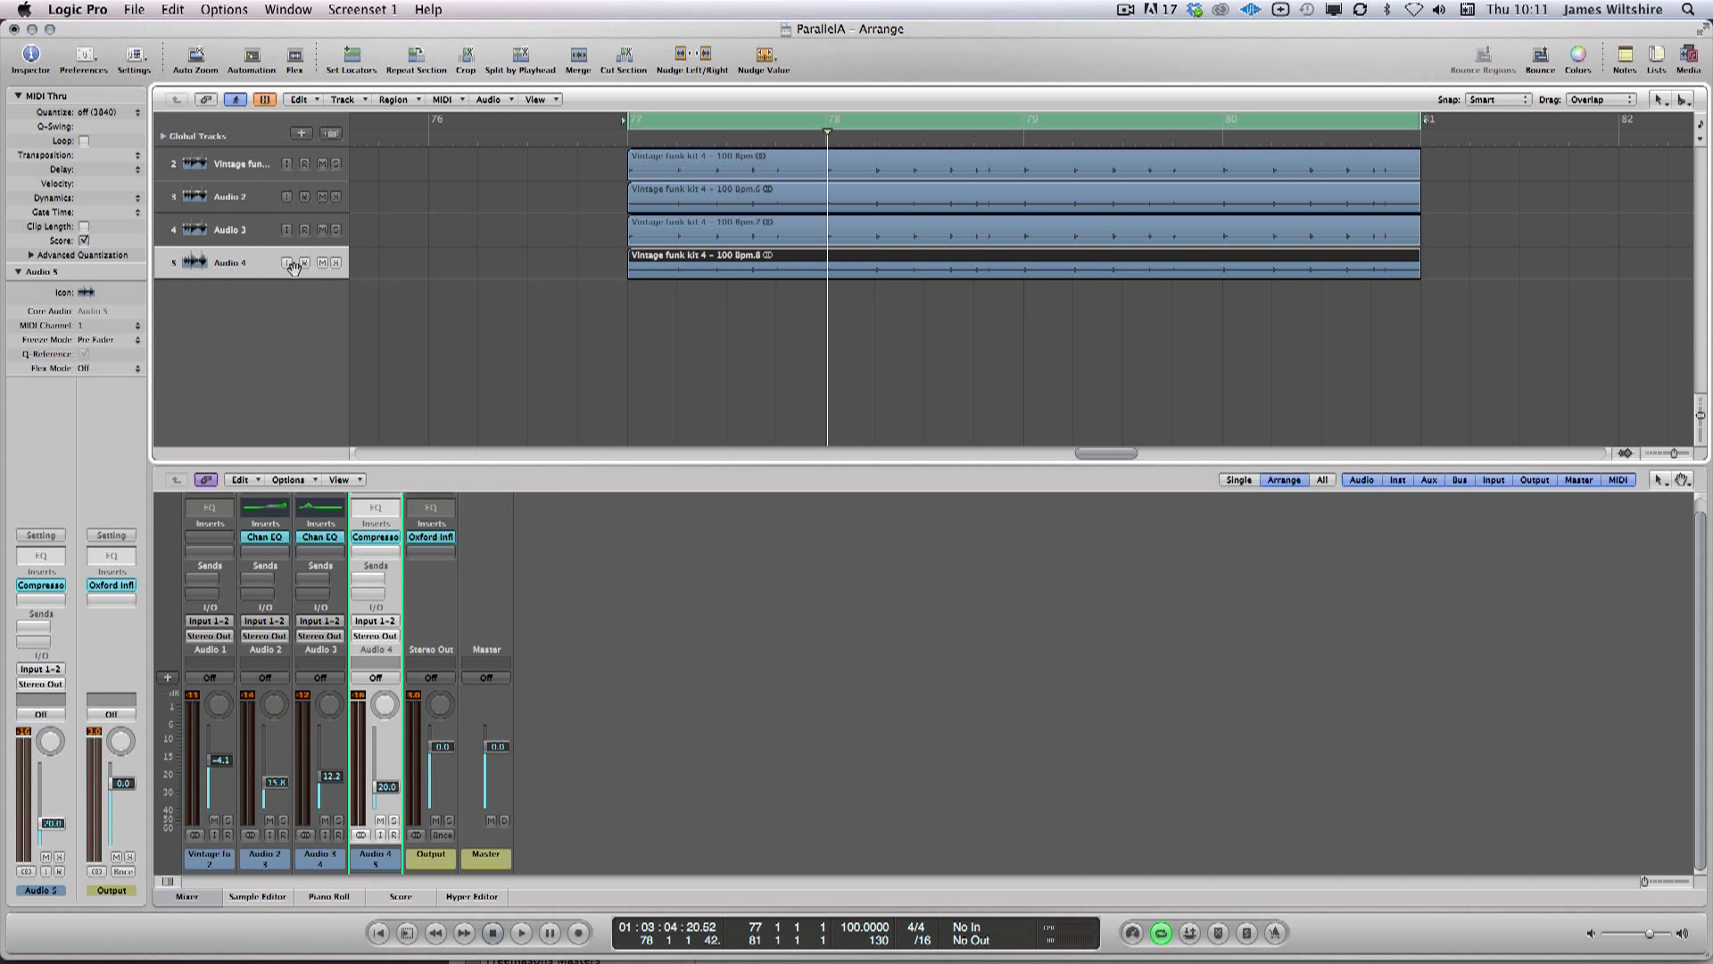
left_click(425, 172)
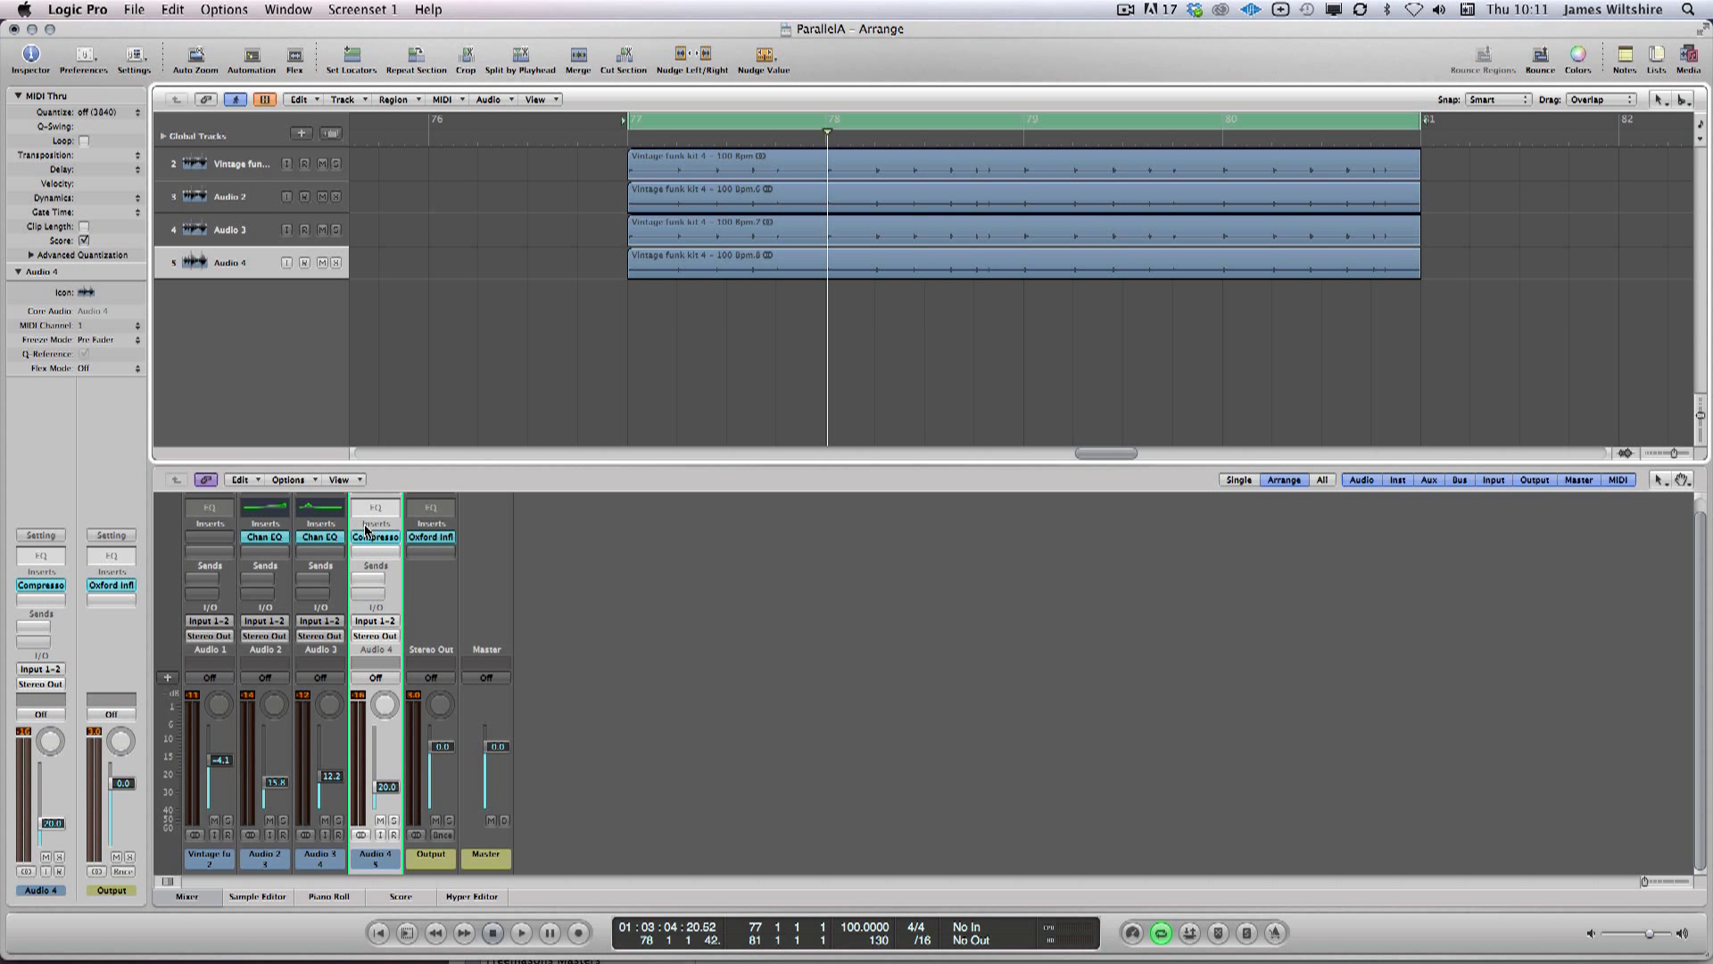
Step: Duplicate the Audio 4 track with its settings, copy its drum region onto the new Audio 5 track and solo it
left_click(331, 134)
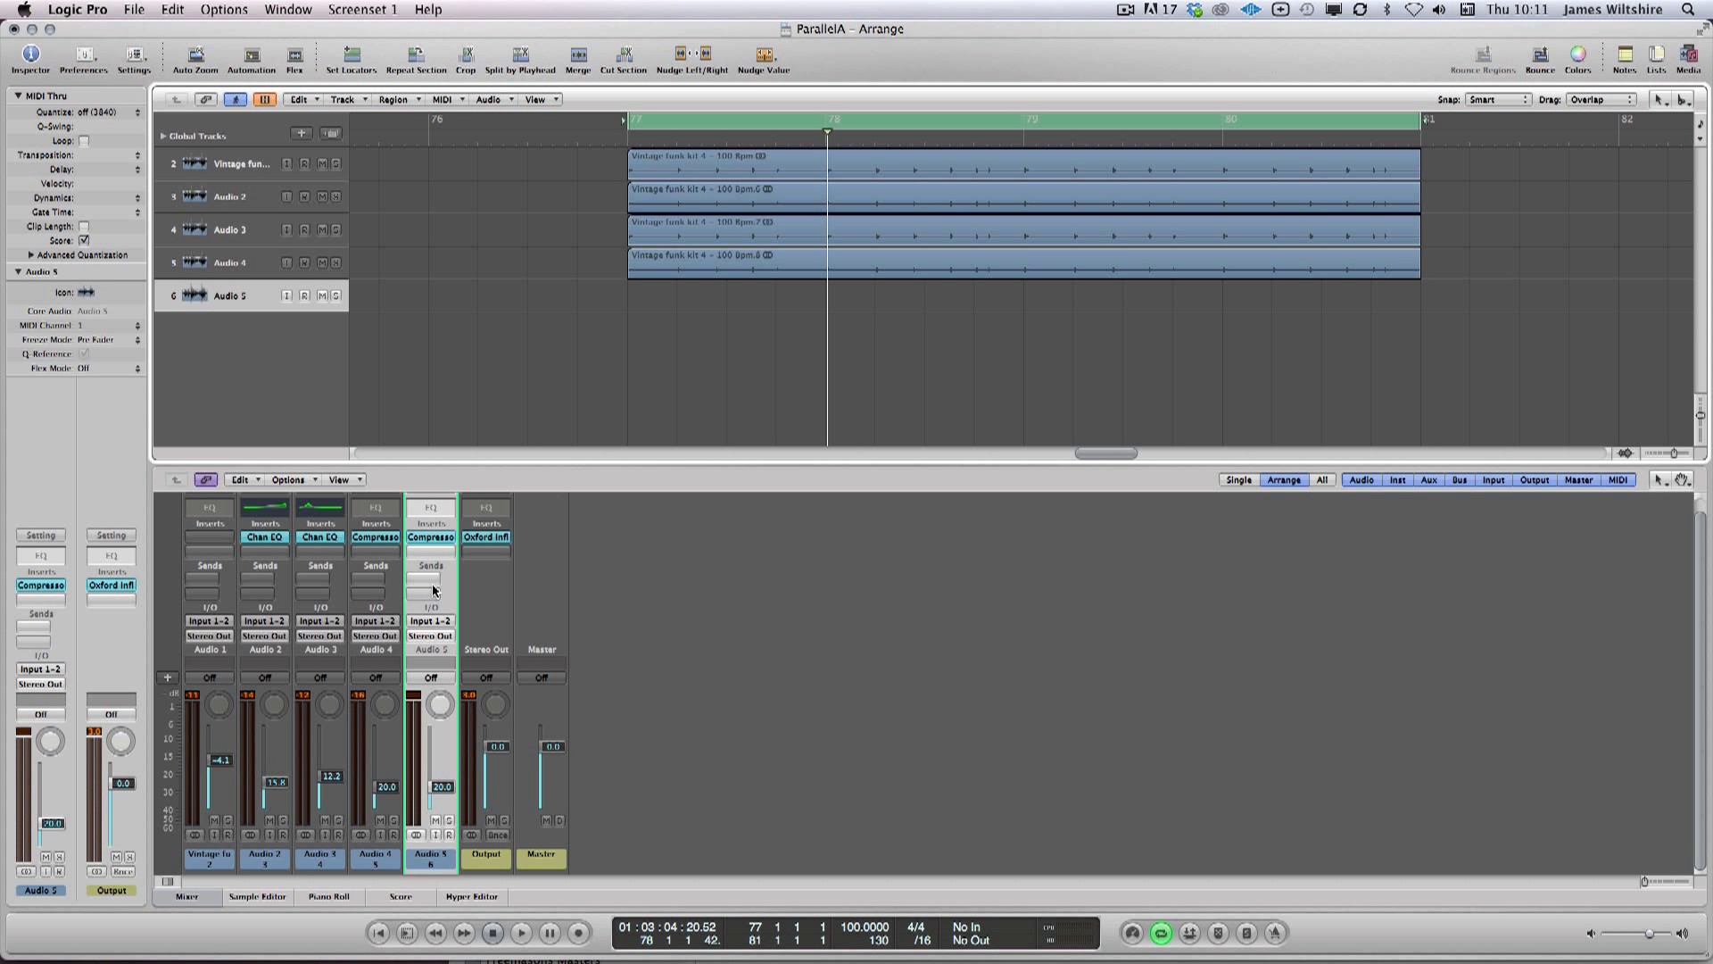
left_click_drag(680, 255, 682, 289)
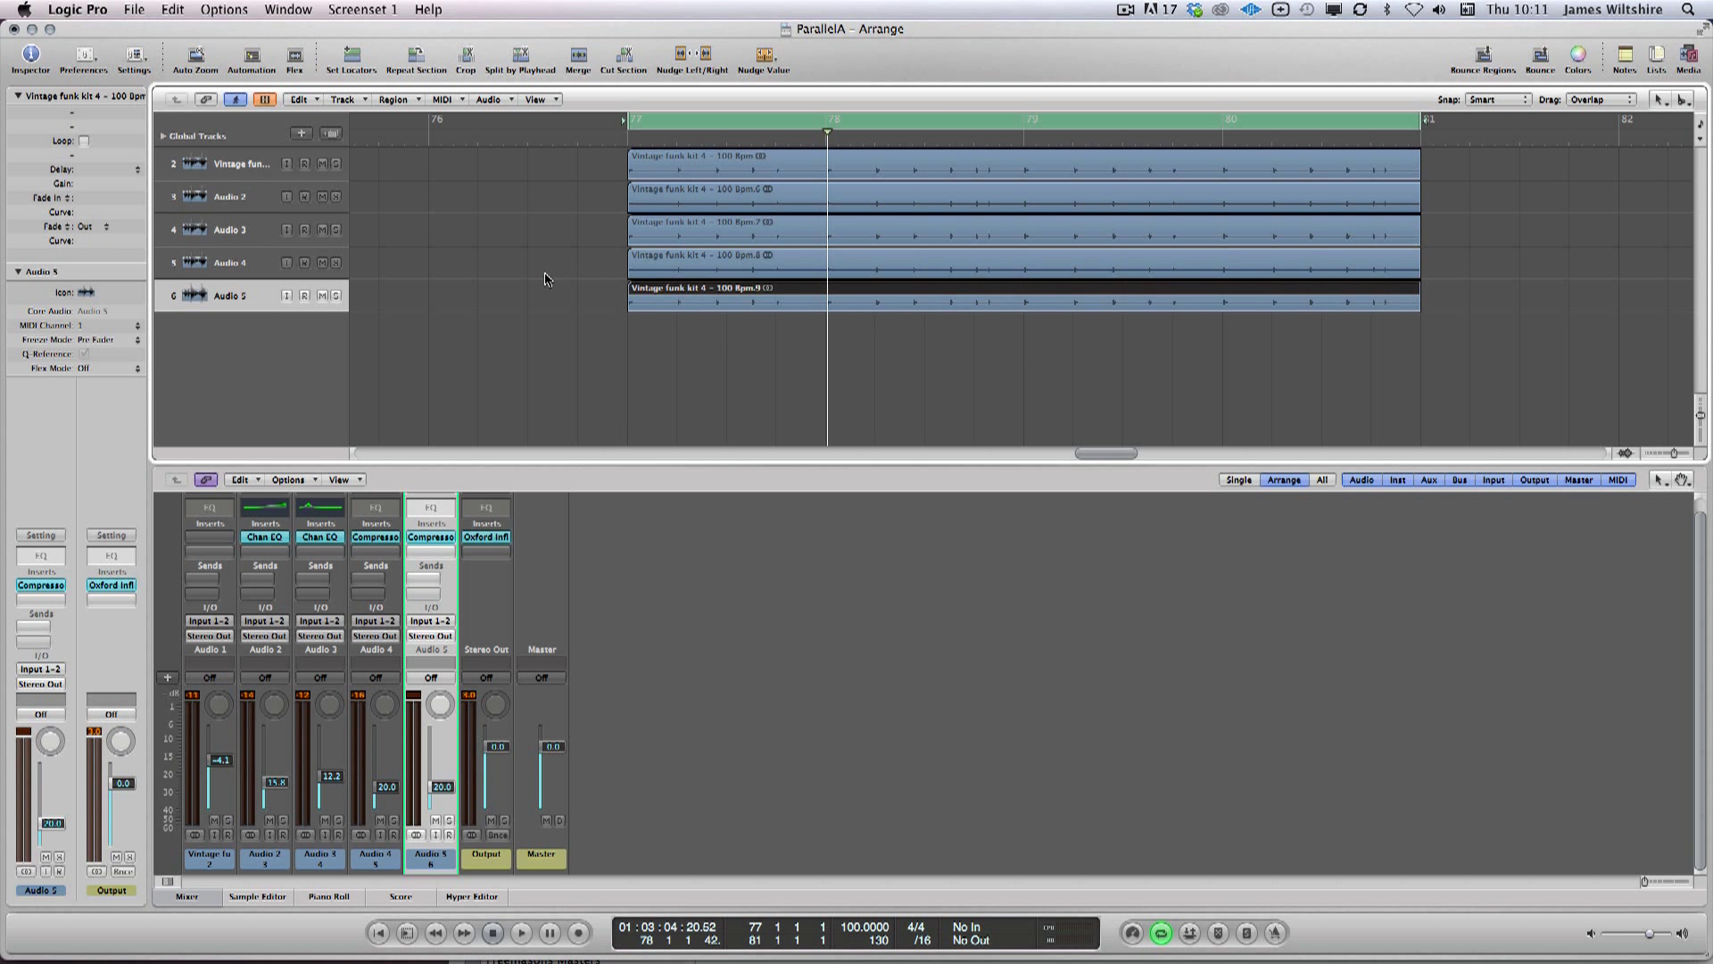
left_click(450, 820)
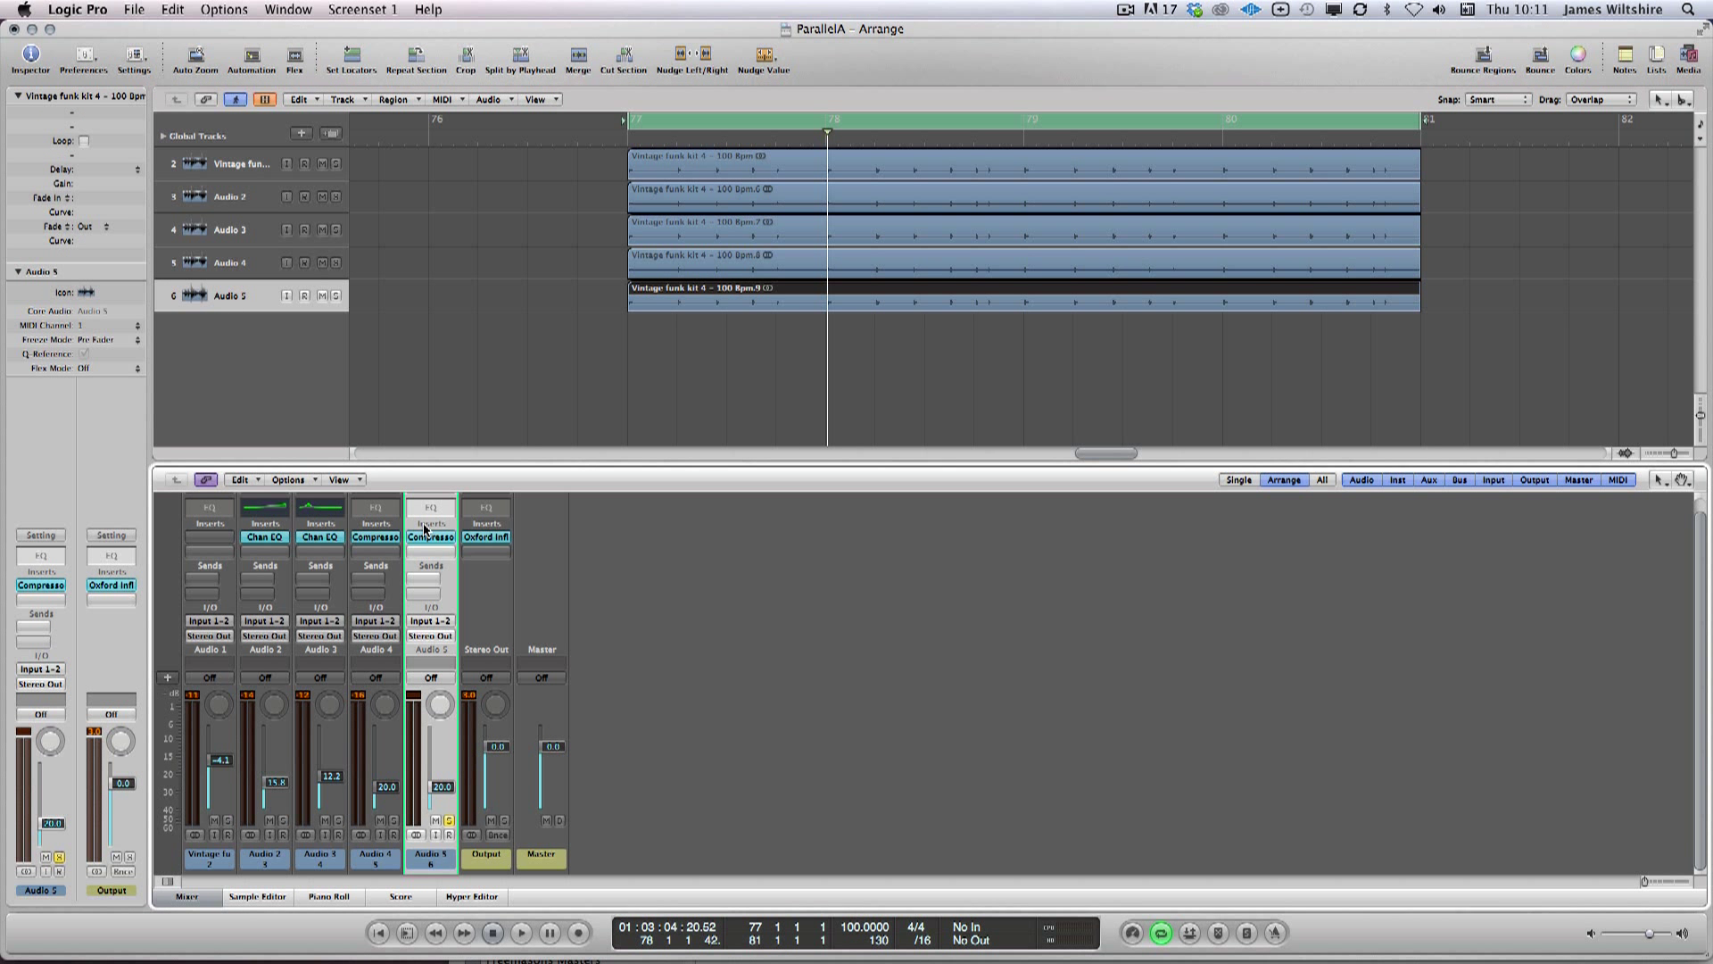
Step: Open the Compressor on Audio 5 and set its circuit type to VCA
left_click(428, 536)
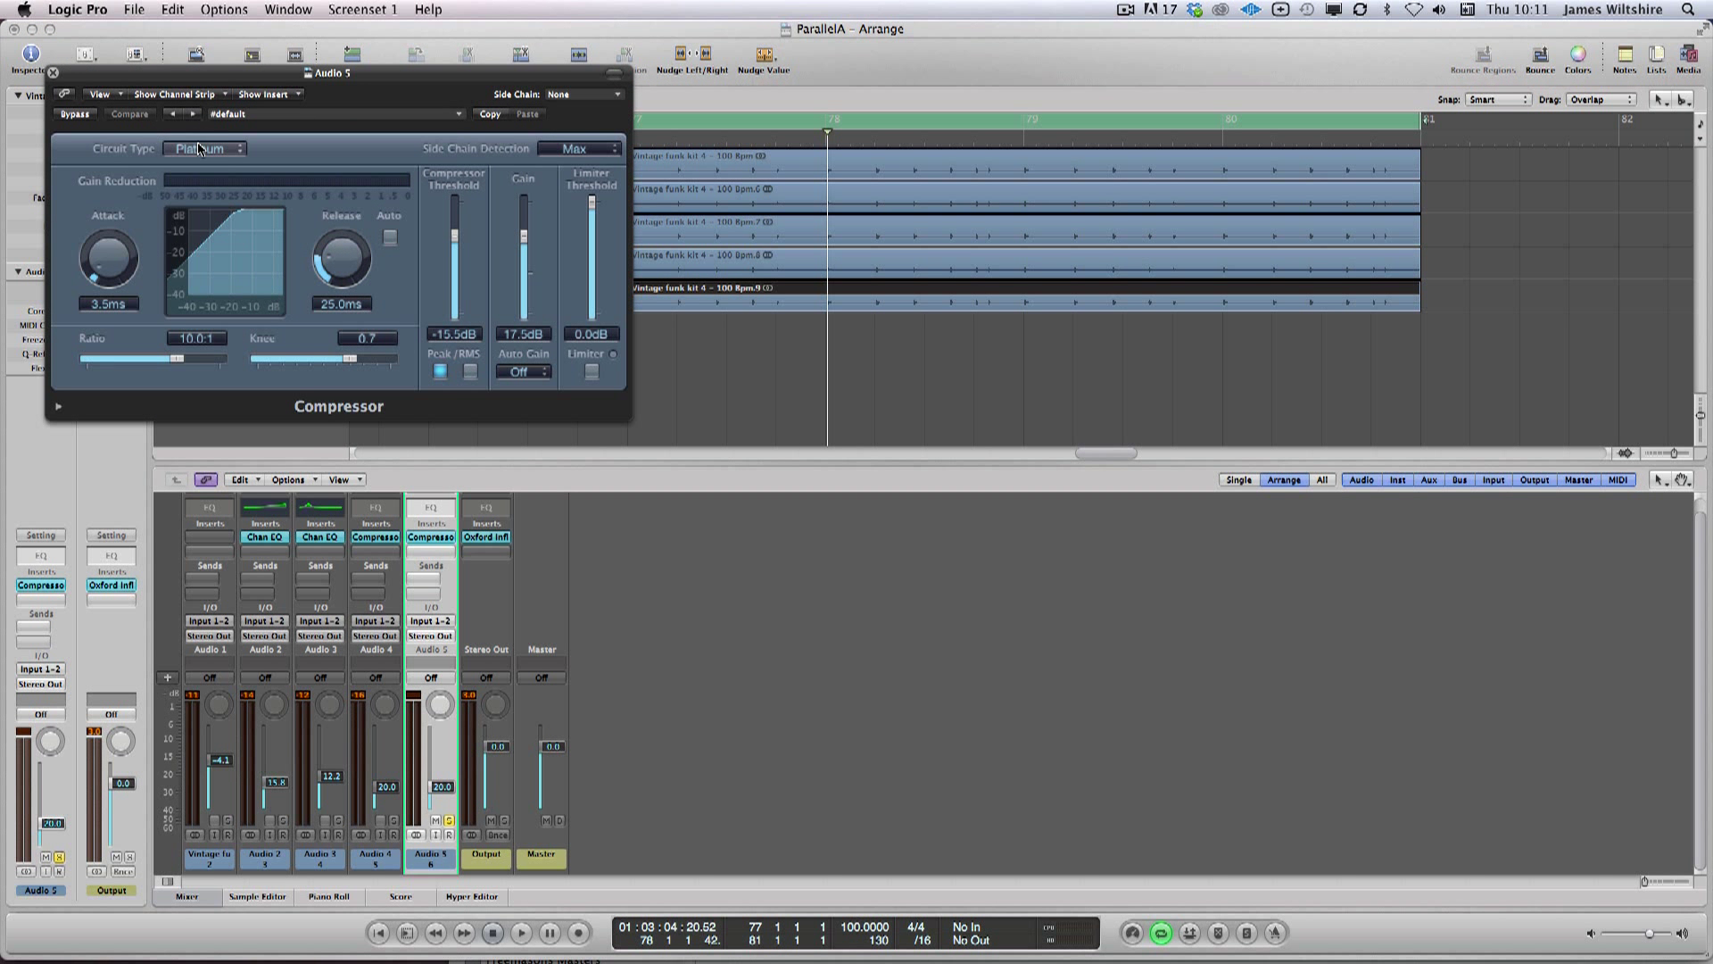
left_click(200, 148)
left_click(196, 189)
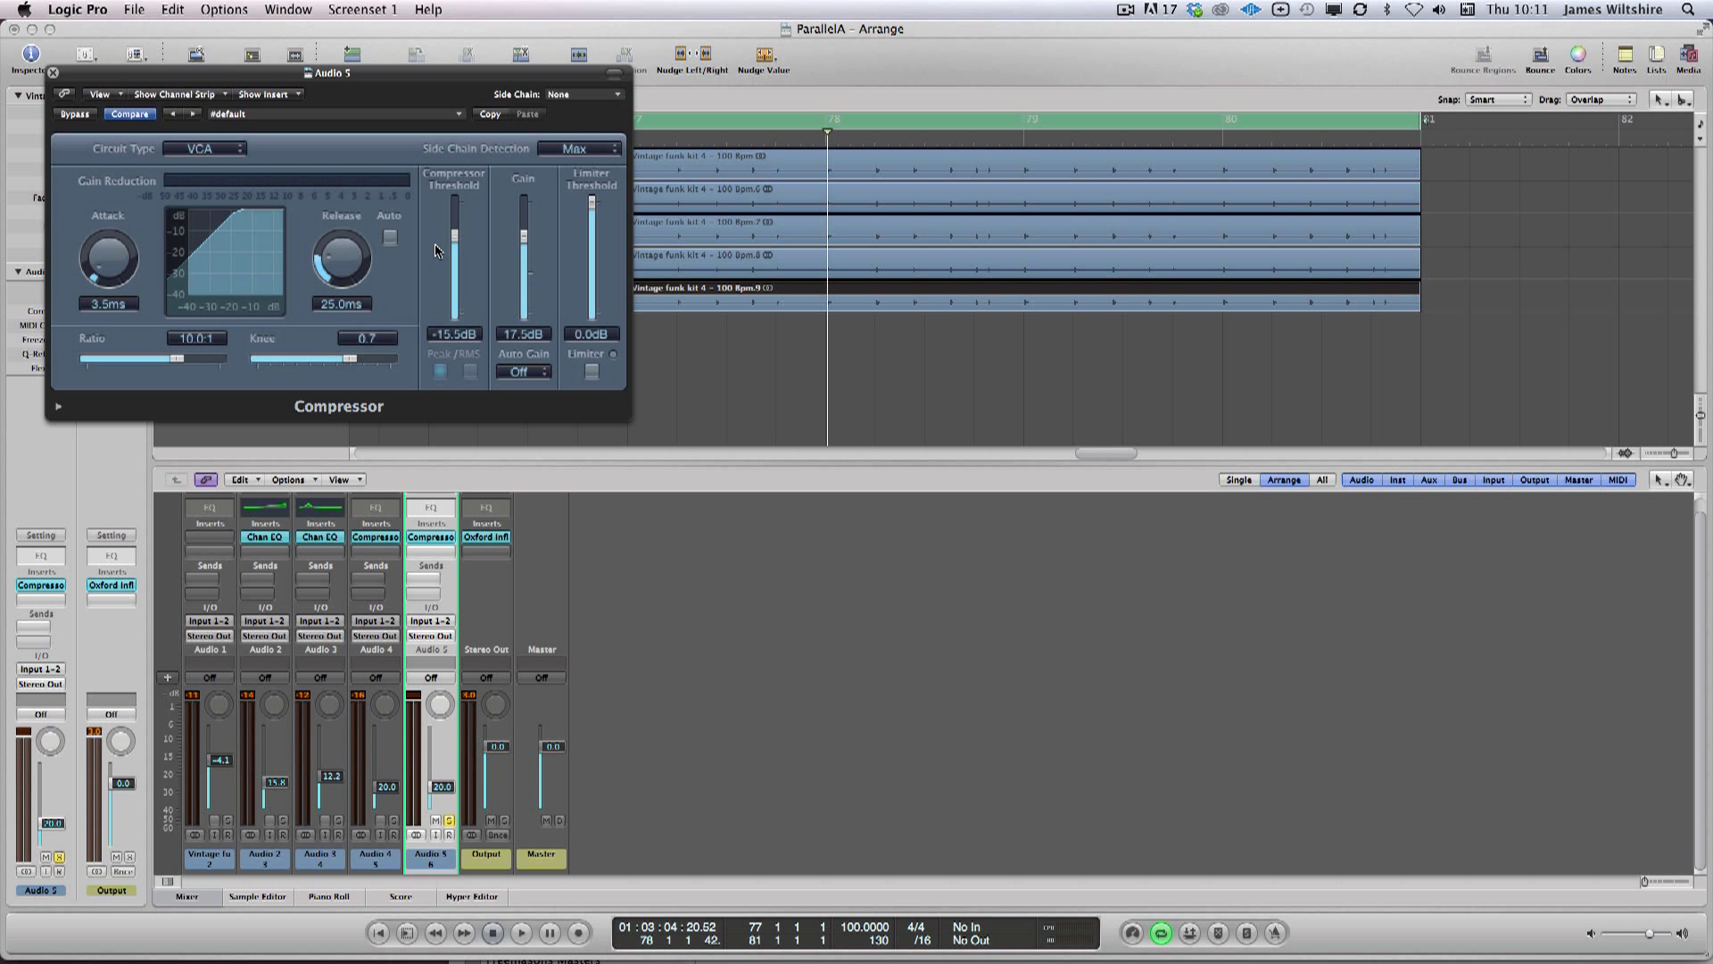
Step: During playback, set Audio 5's Compressor threshold to -27.5 dB, release to 40.0 ms and attack to 2.5 ms, with the channel fader at -16.8 dB
key("space")
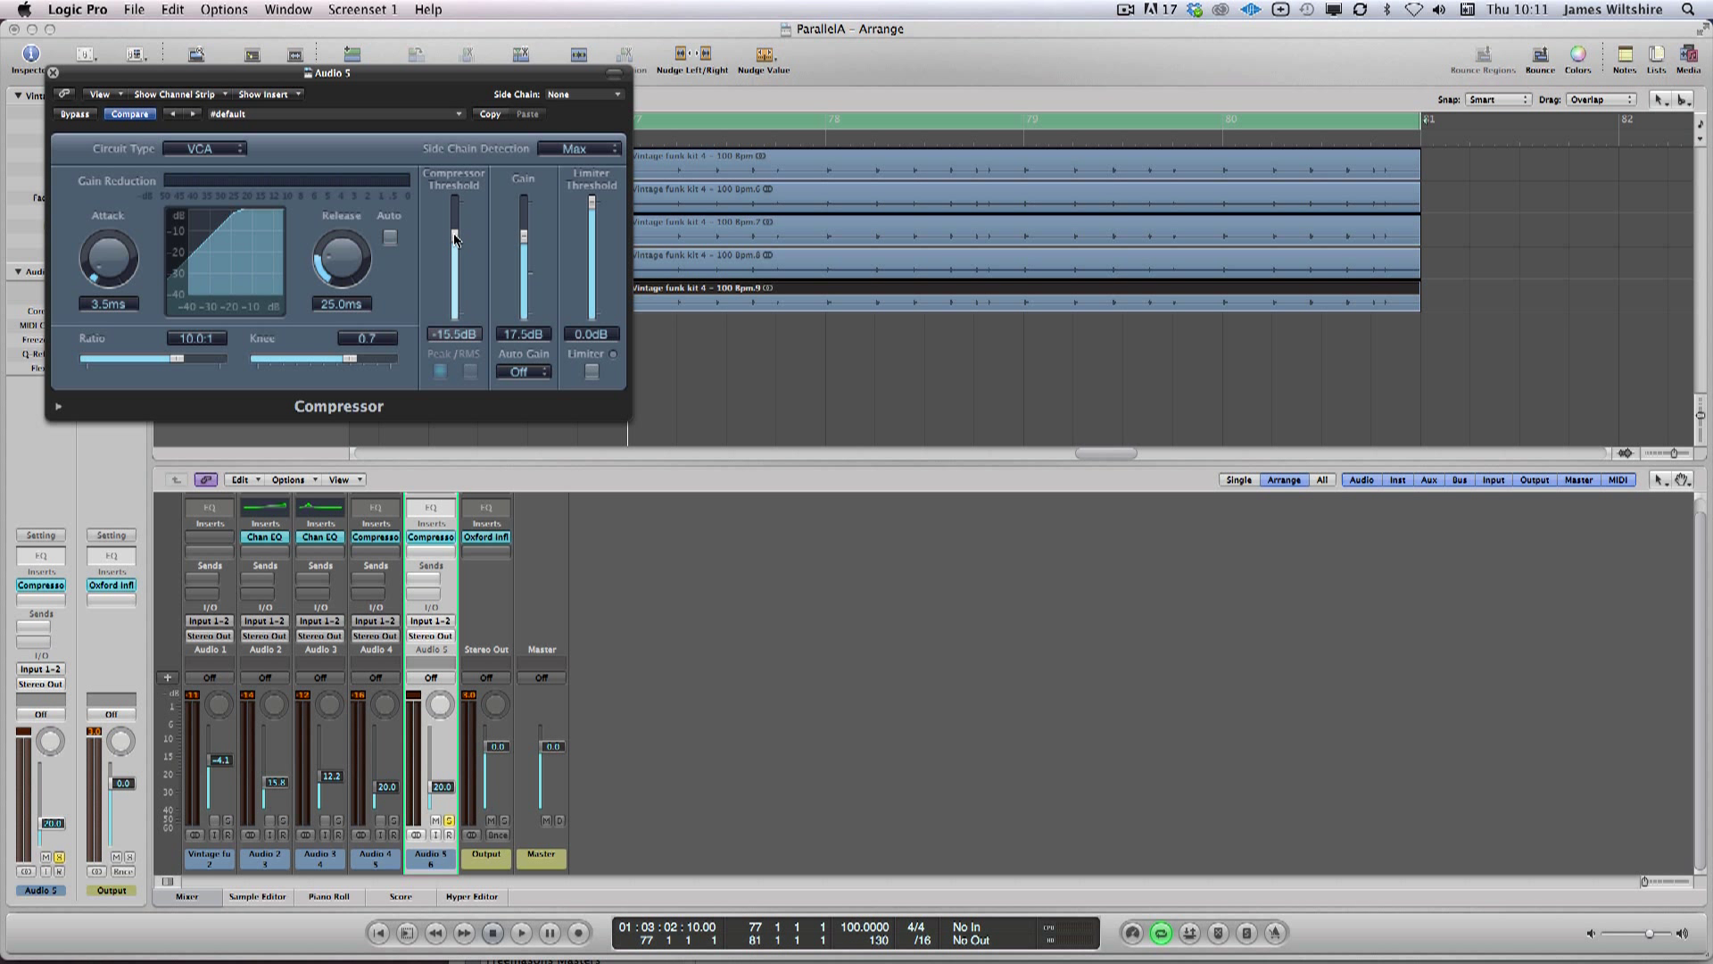
key("space")
left_click_drag(455, 238, 453, 281)
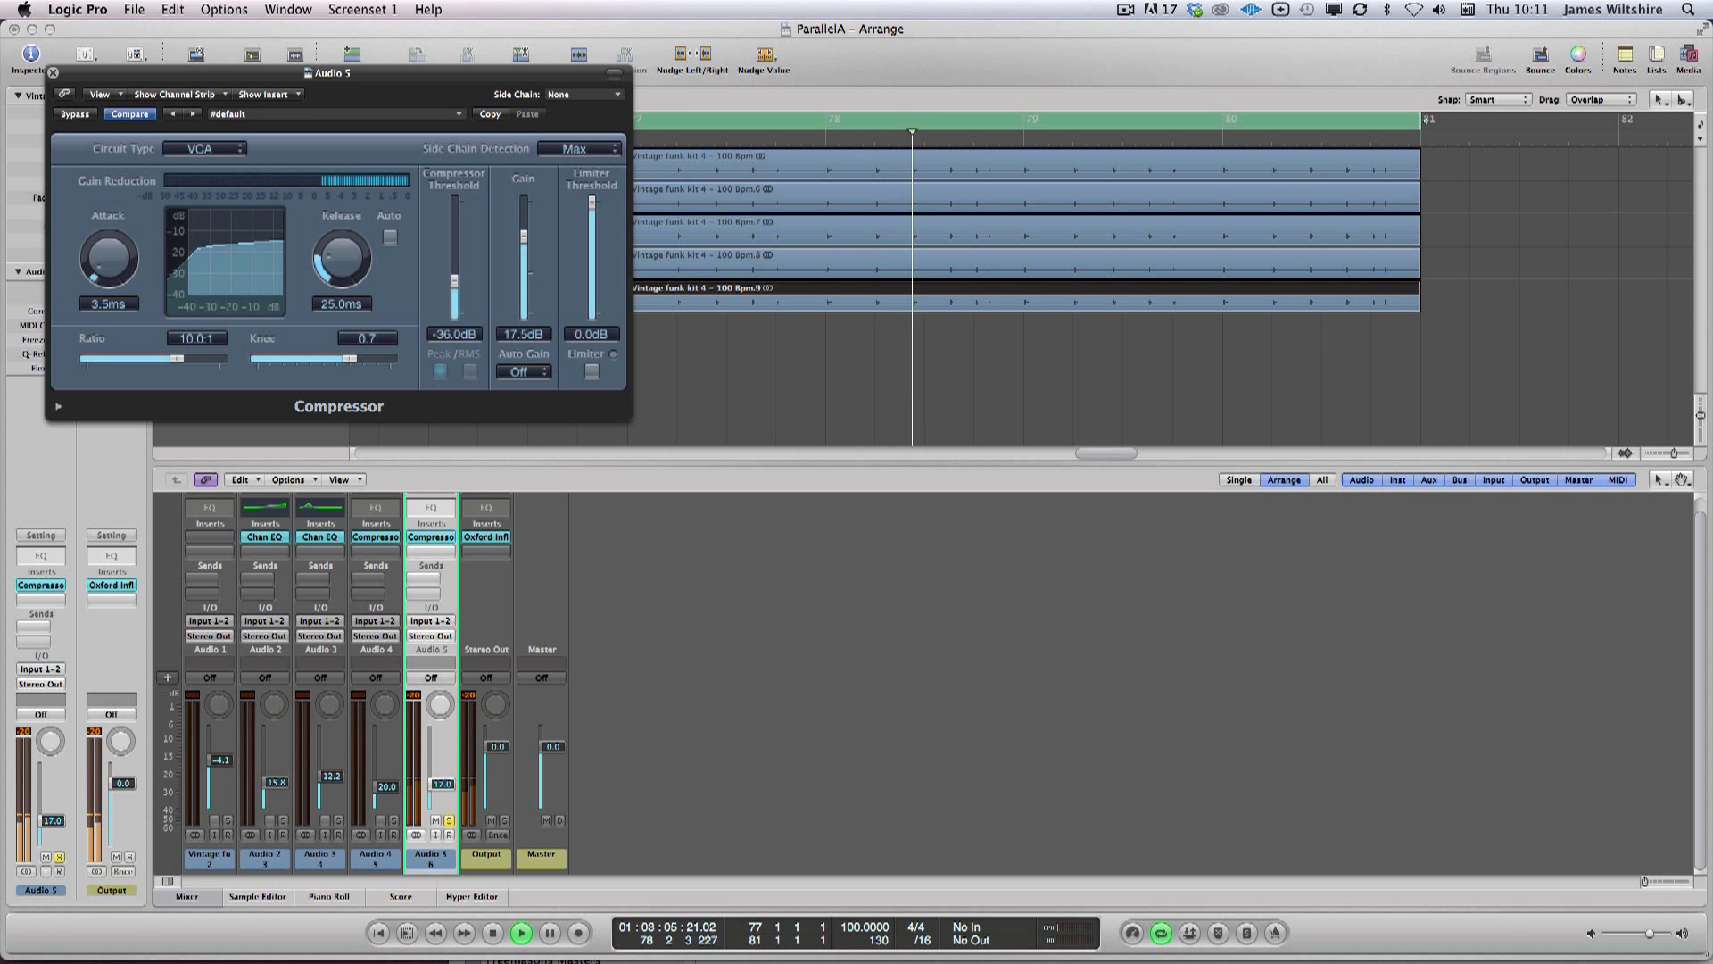
left_click_drag(342, 259, 342, 247)
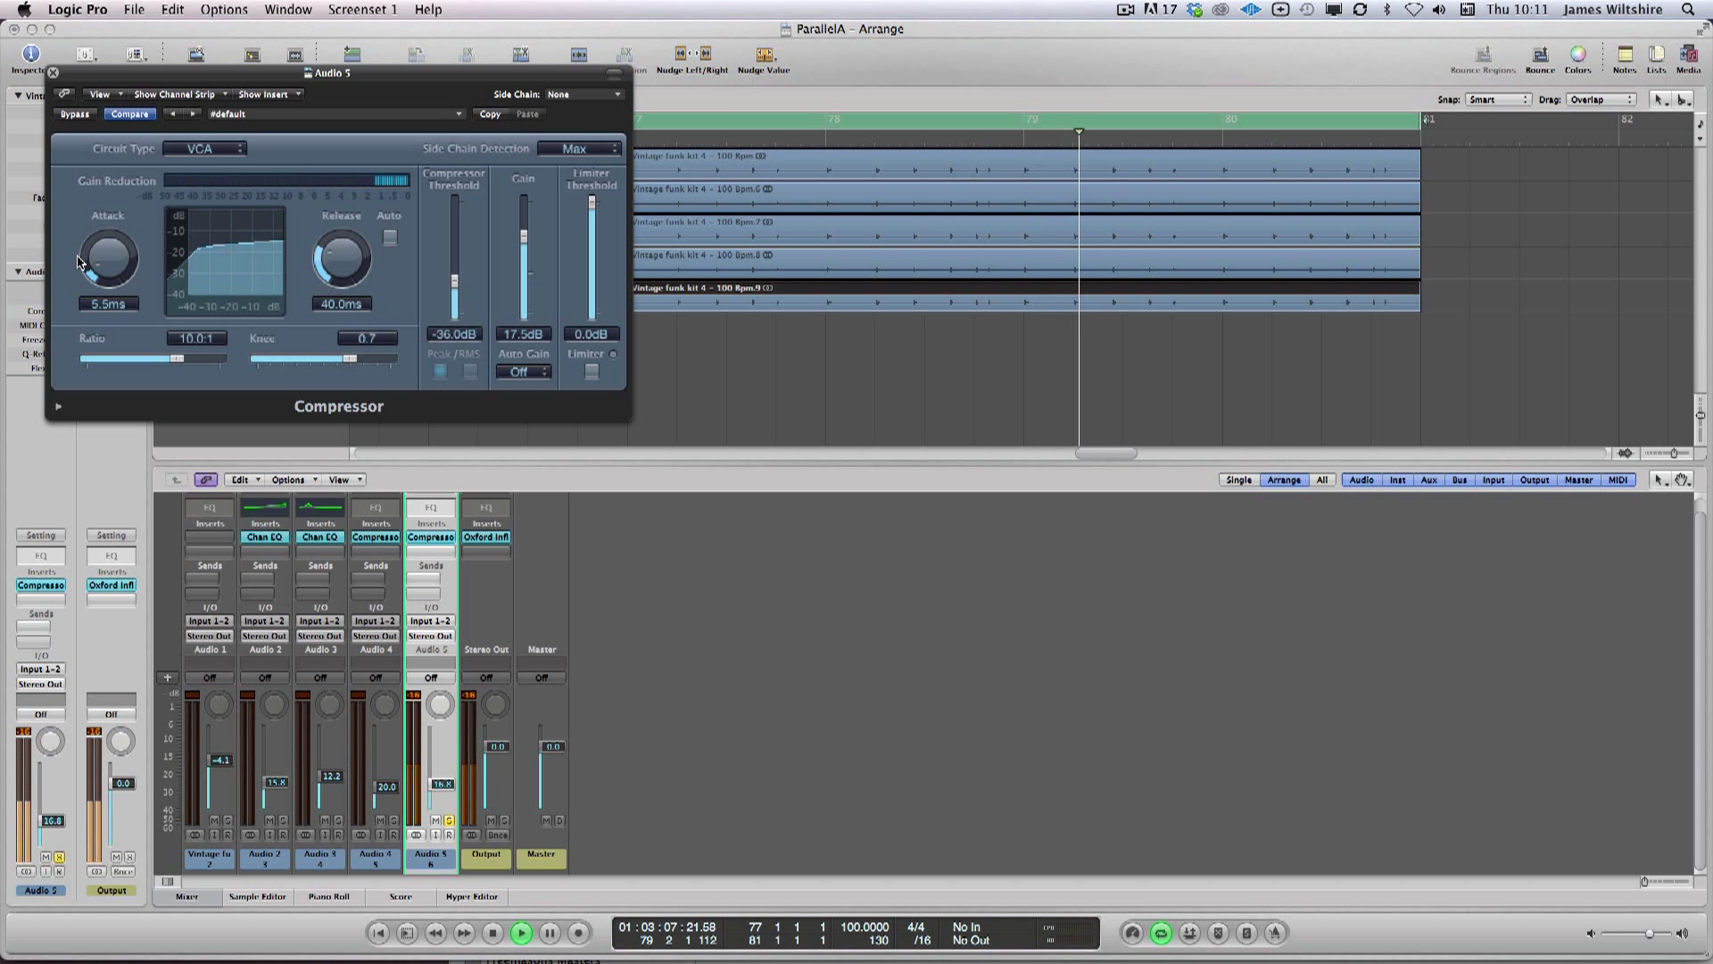
left_click_drag(107, 268, 107, 259)
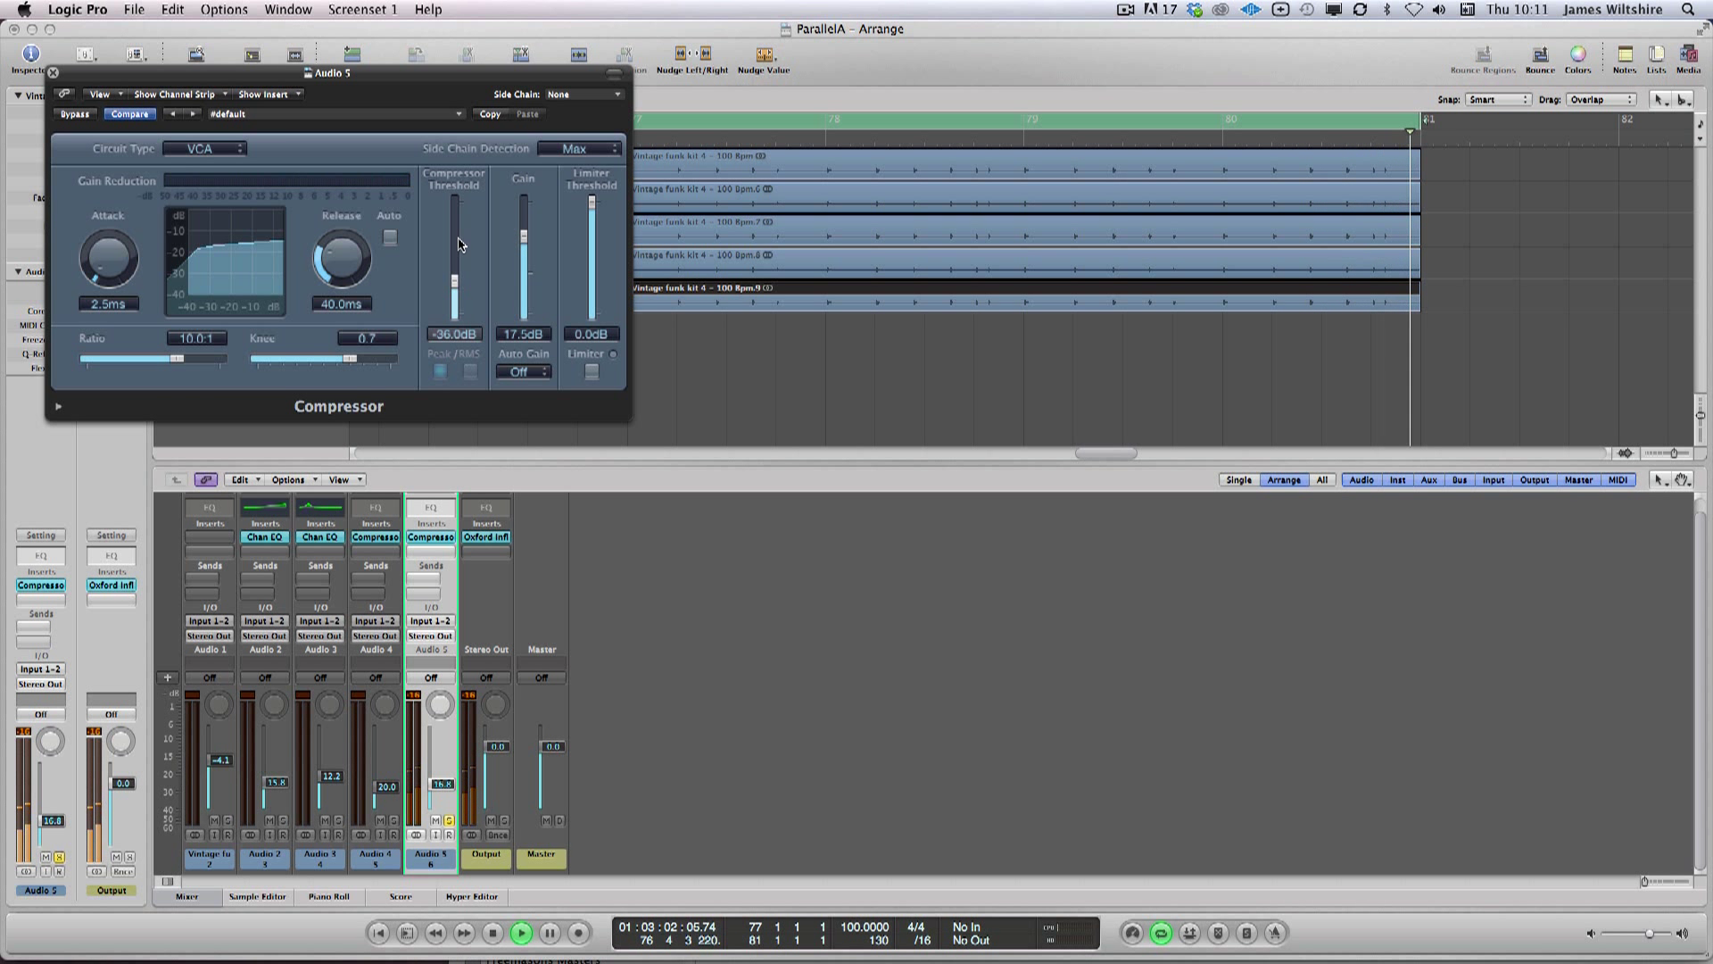
left_click_drag(455, 264, 455, 262)
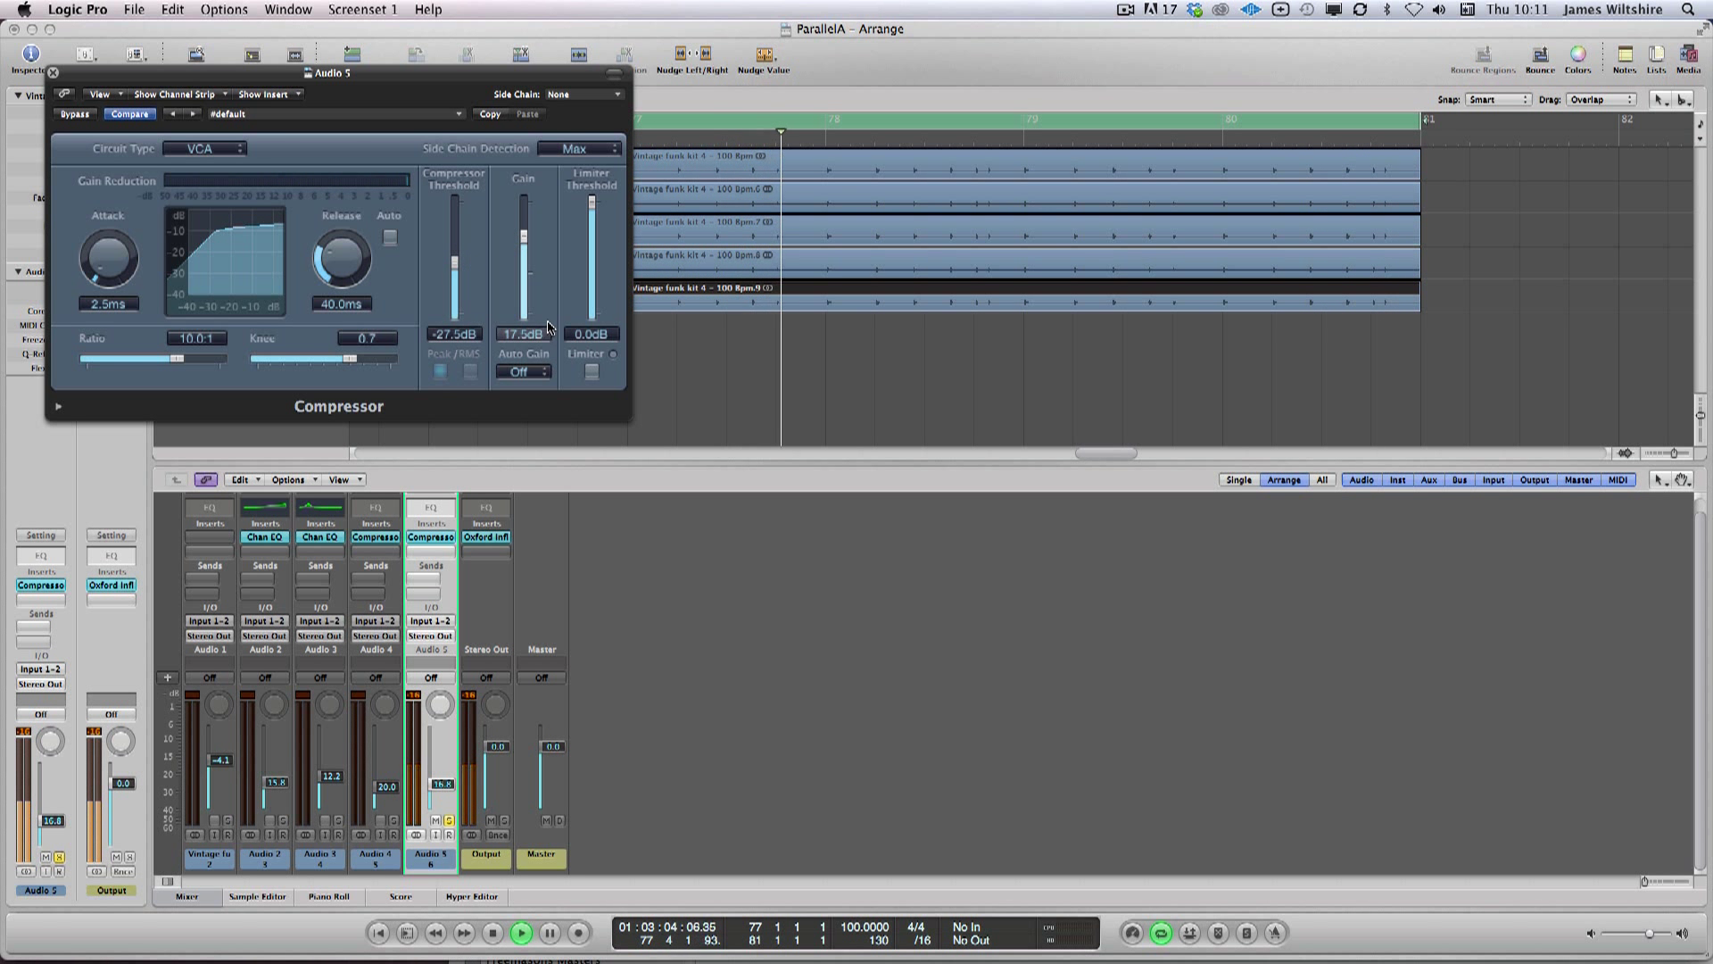
Step: Set Auto Gain to 0 dB and make-up gain to 2.0 dB in Audio 5's Compressor
left_click(523, 371)
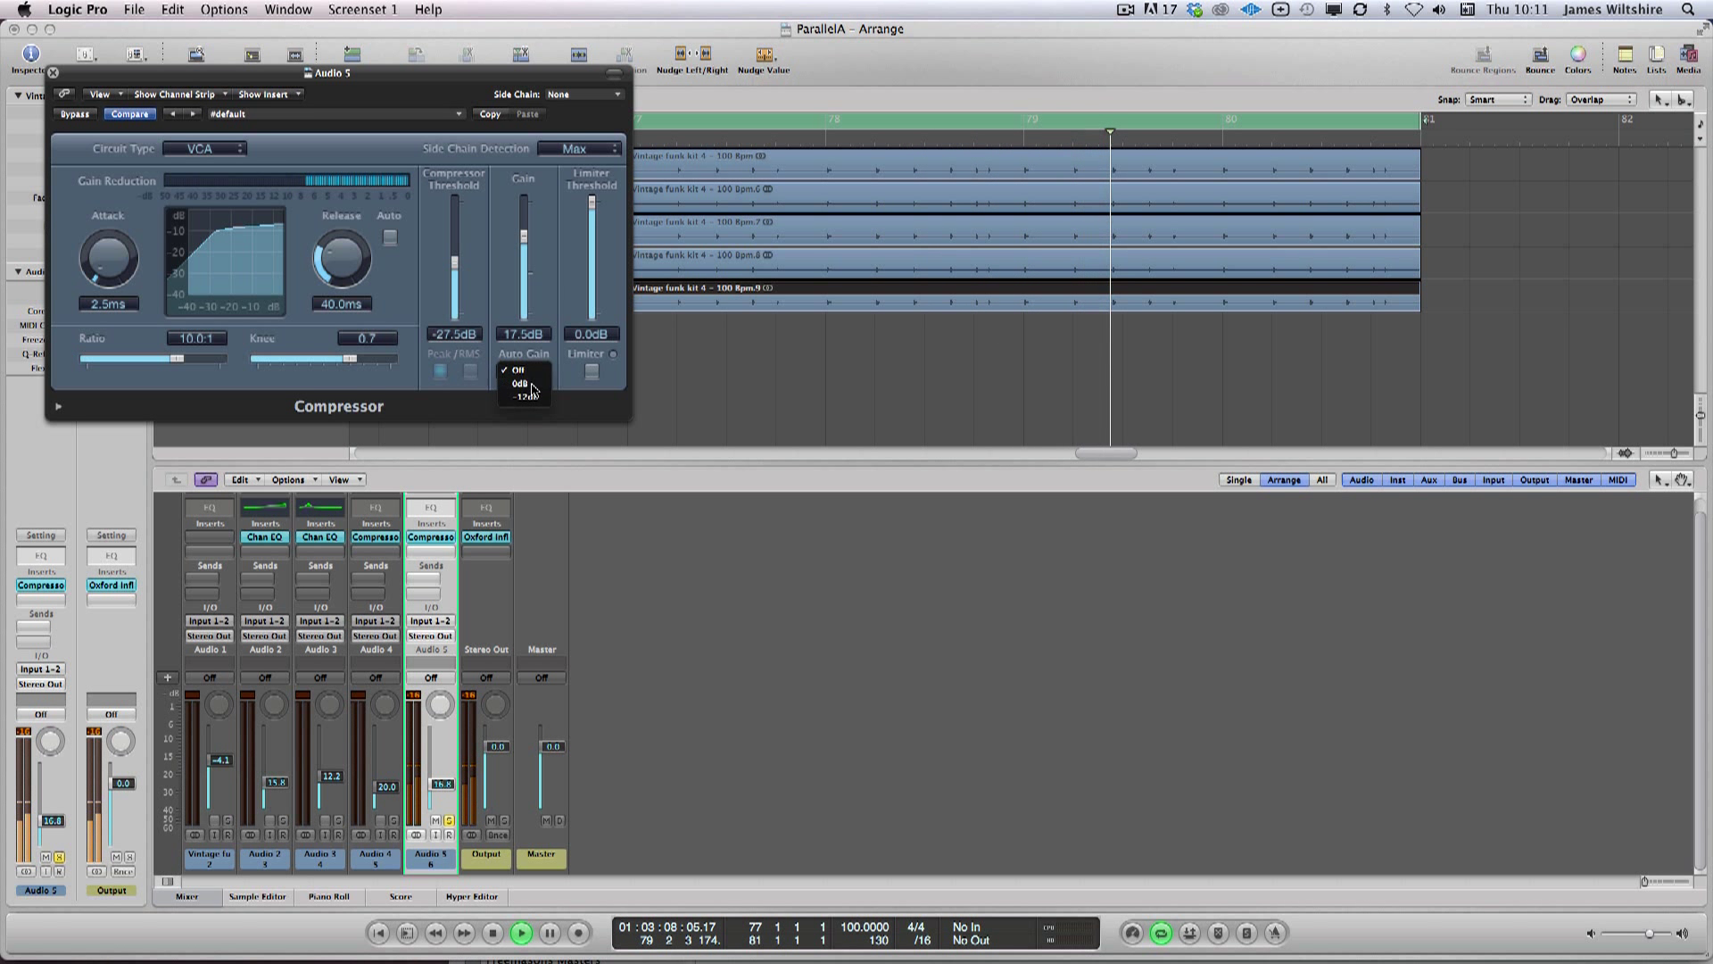
left_click(528, 385)
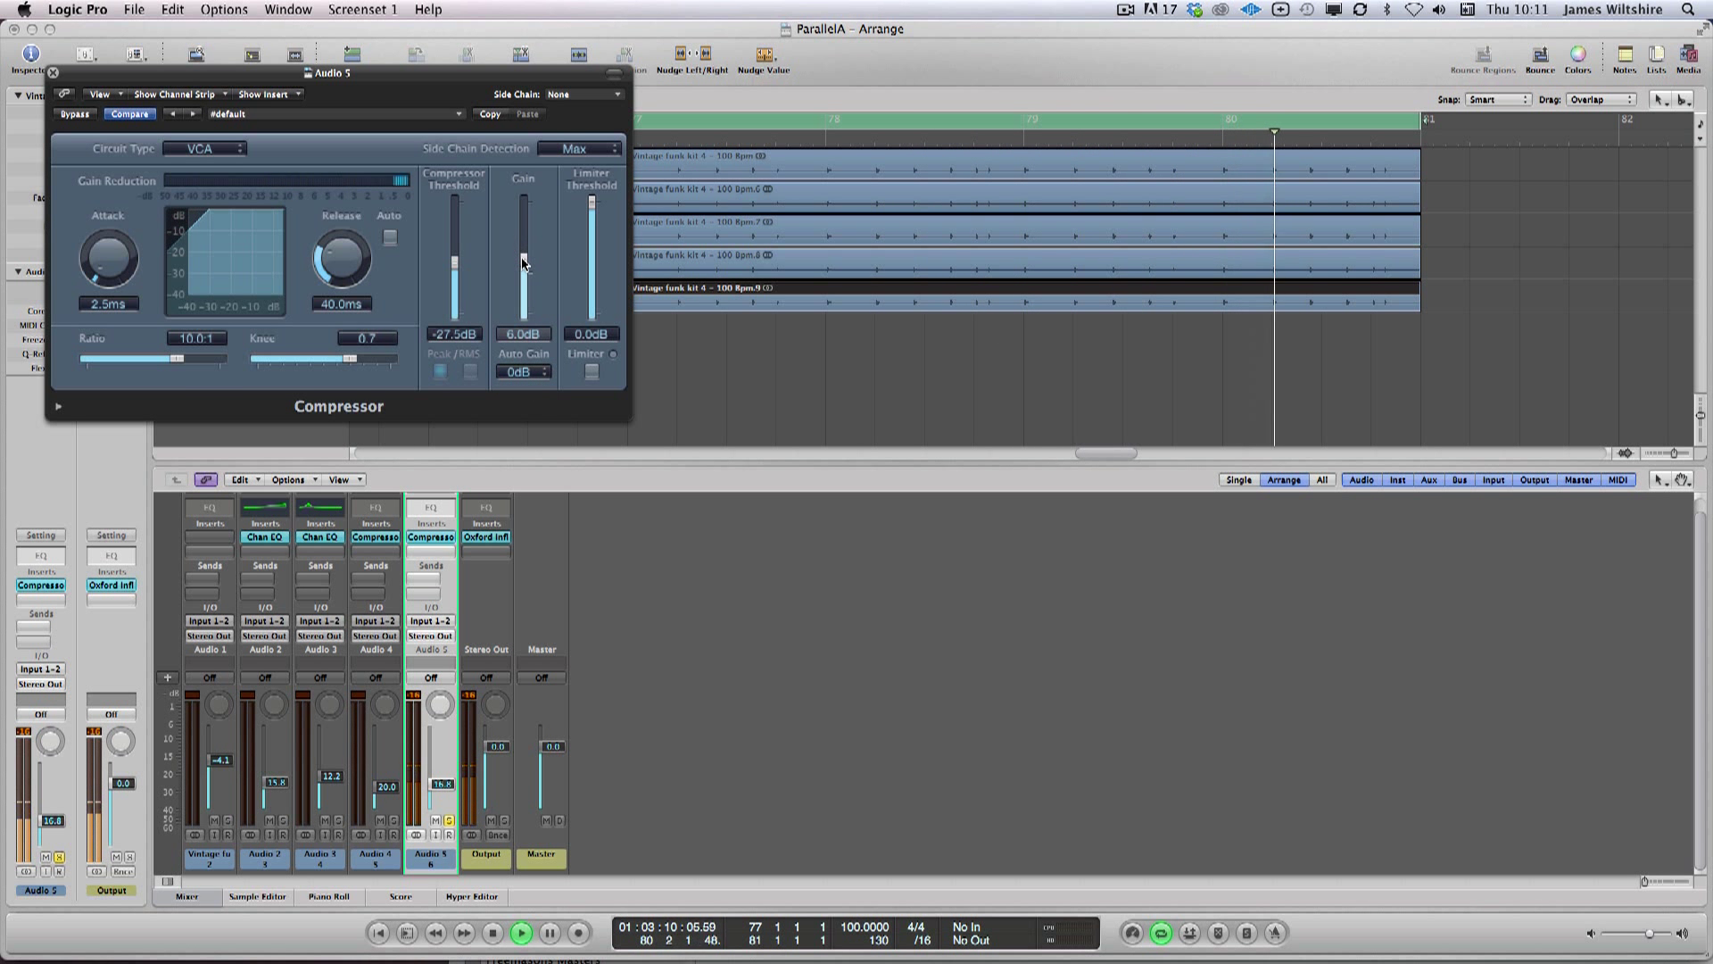
left_click_drag(524, 236, 523, 272)
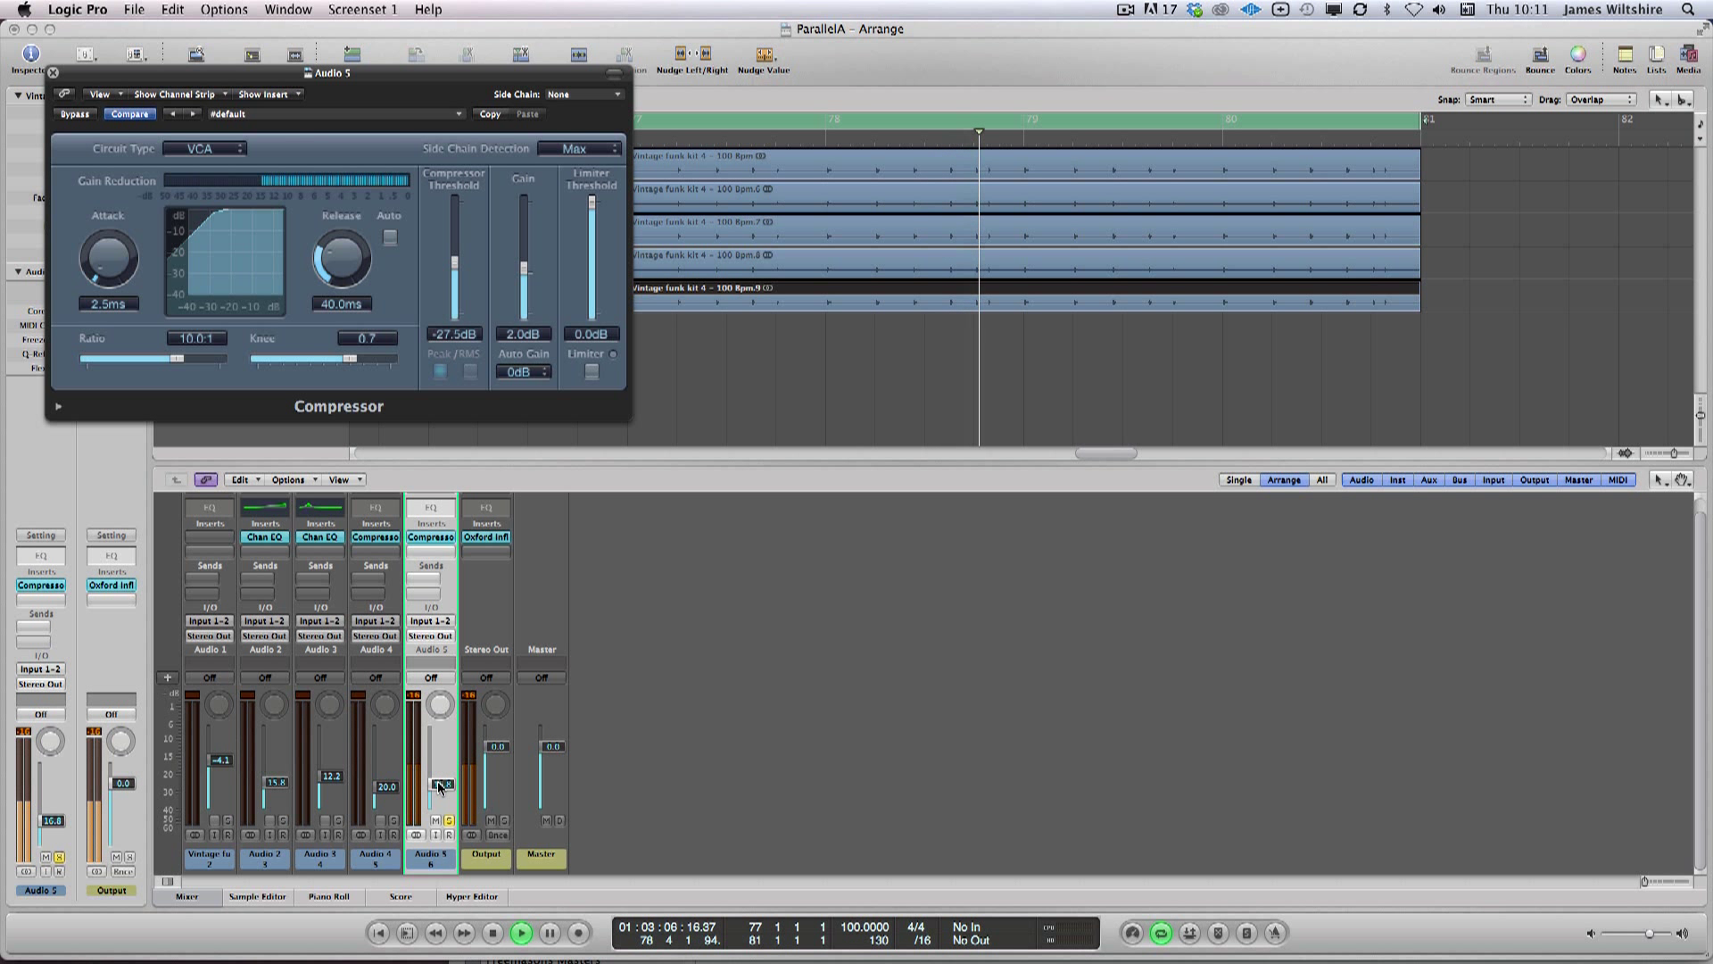
Step: Unsolo Audio 5, bring its fader up from silence to -25.5 dB against the full mix during playback, and stop
left_click_drag(437, 780, 444, 813)
key("space")
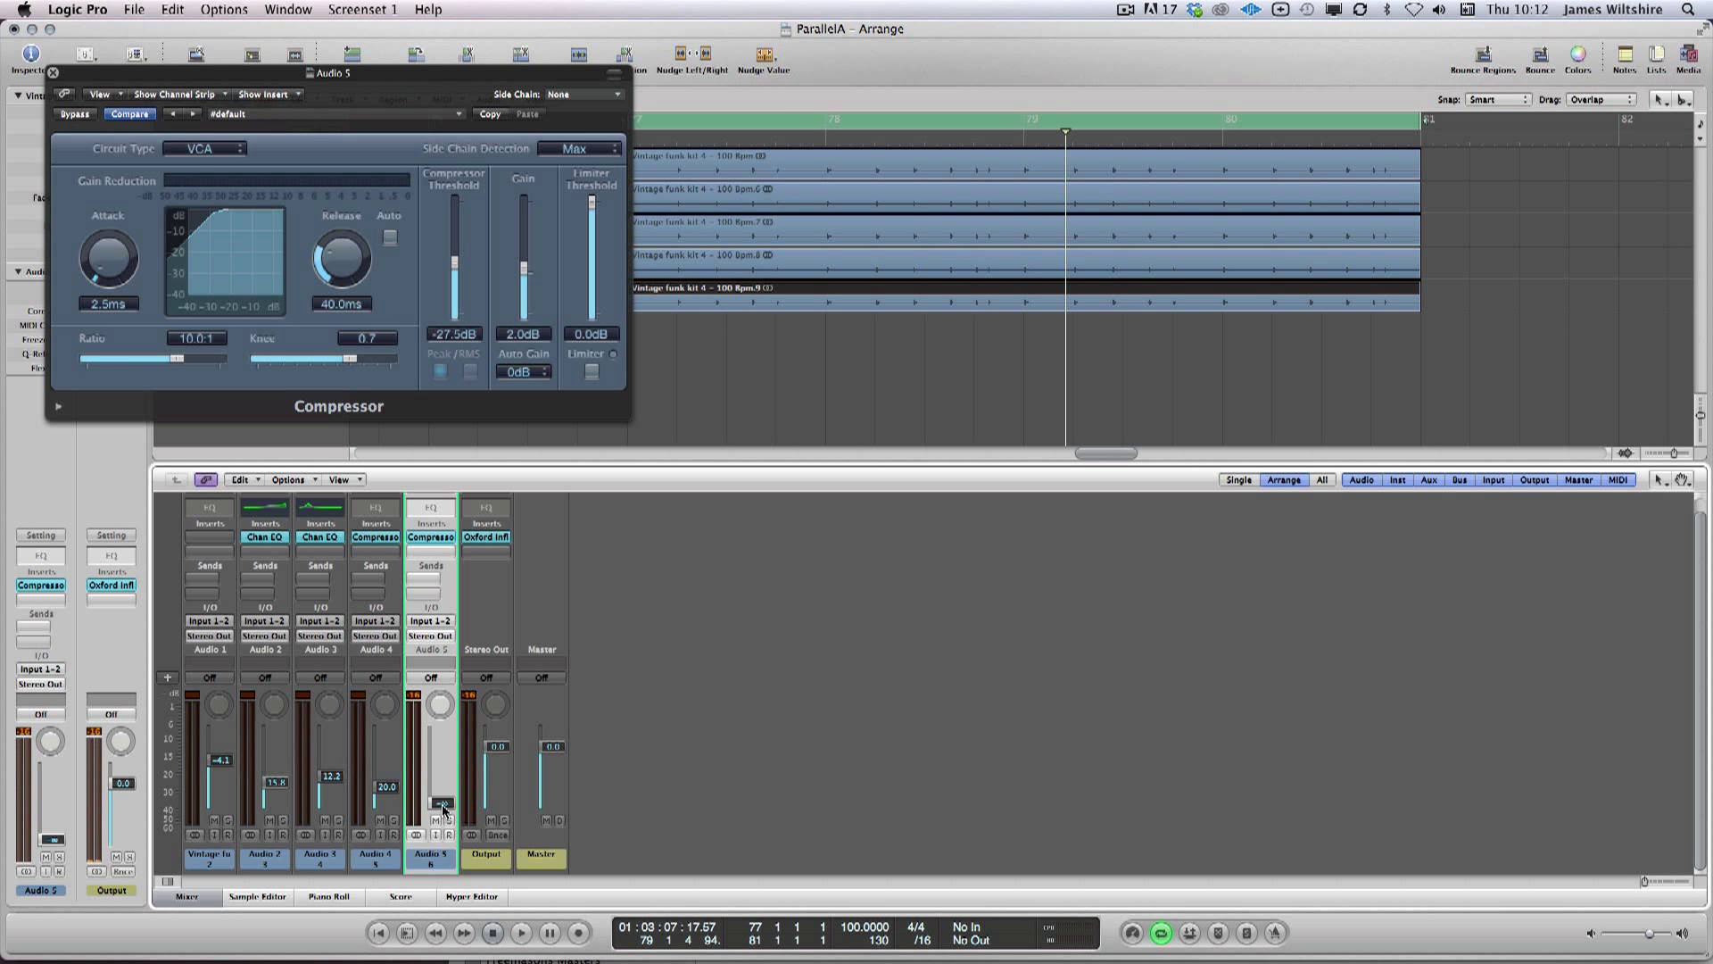
key("Return")
key("space")
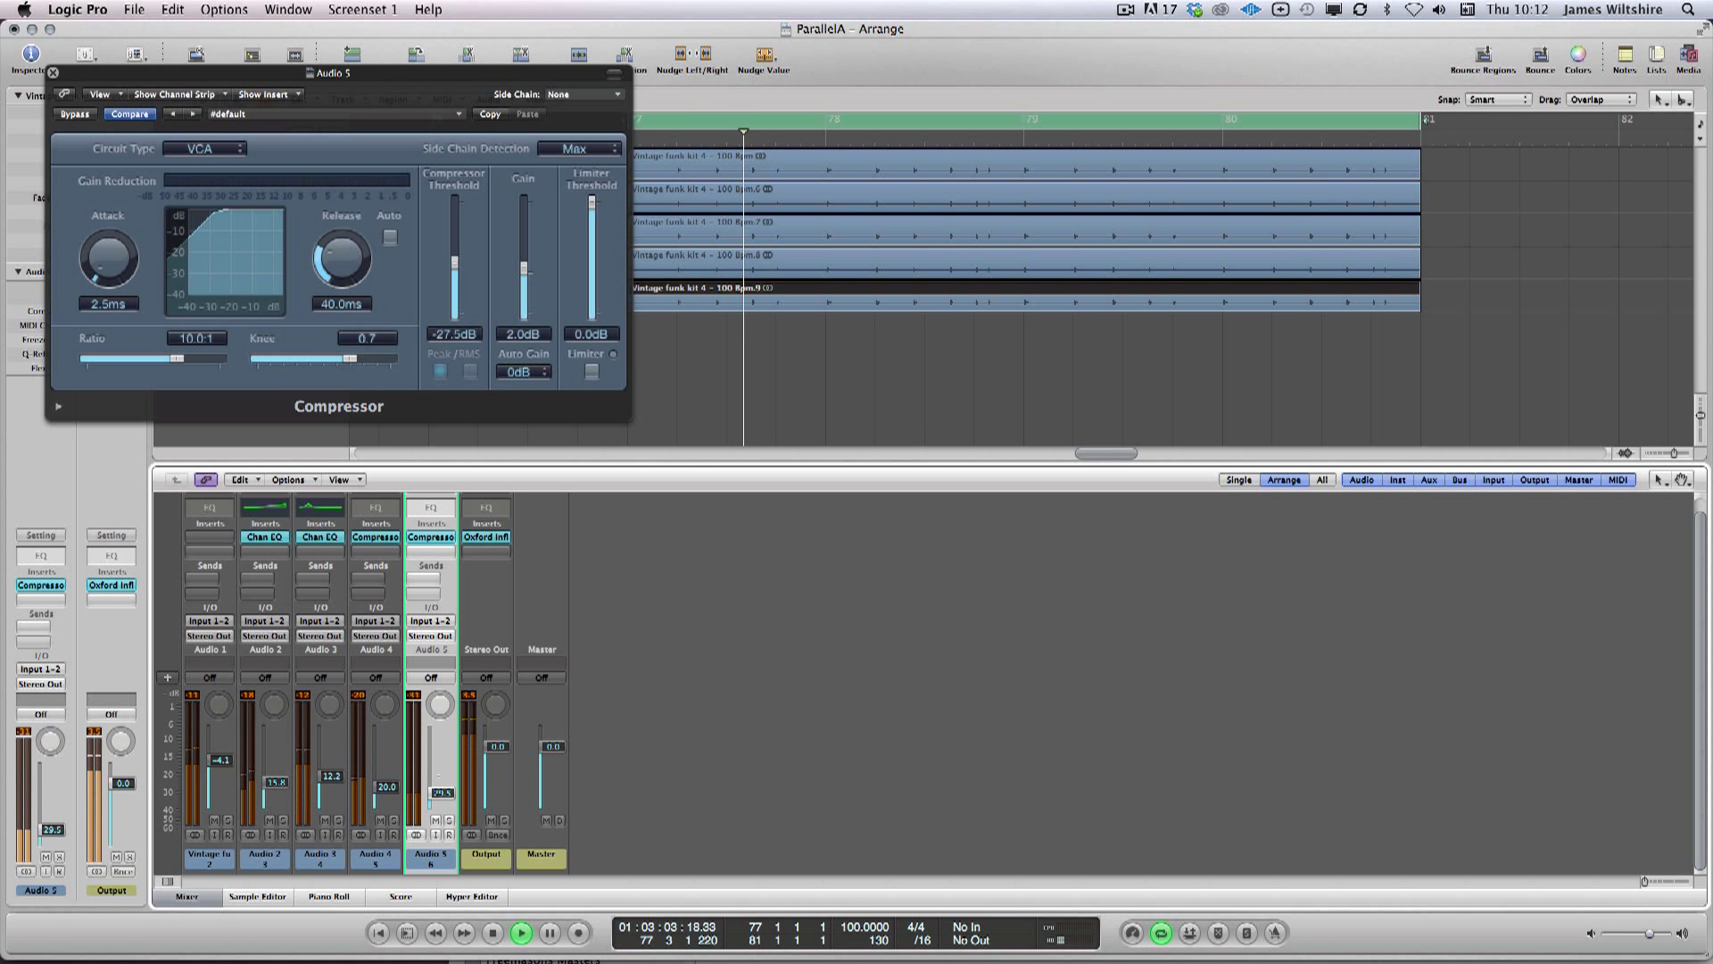
left_click_drag(442, 809, 441, 791)
key("space")
Step: Assign the Audio 2 to Audio 5 channels to Group 1 and mute the group
key("Up")
key("Up")
key("Up")
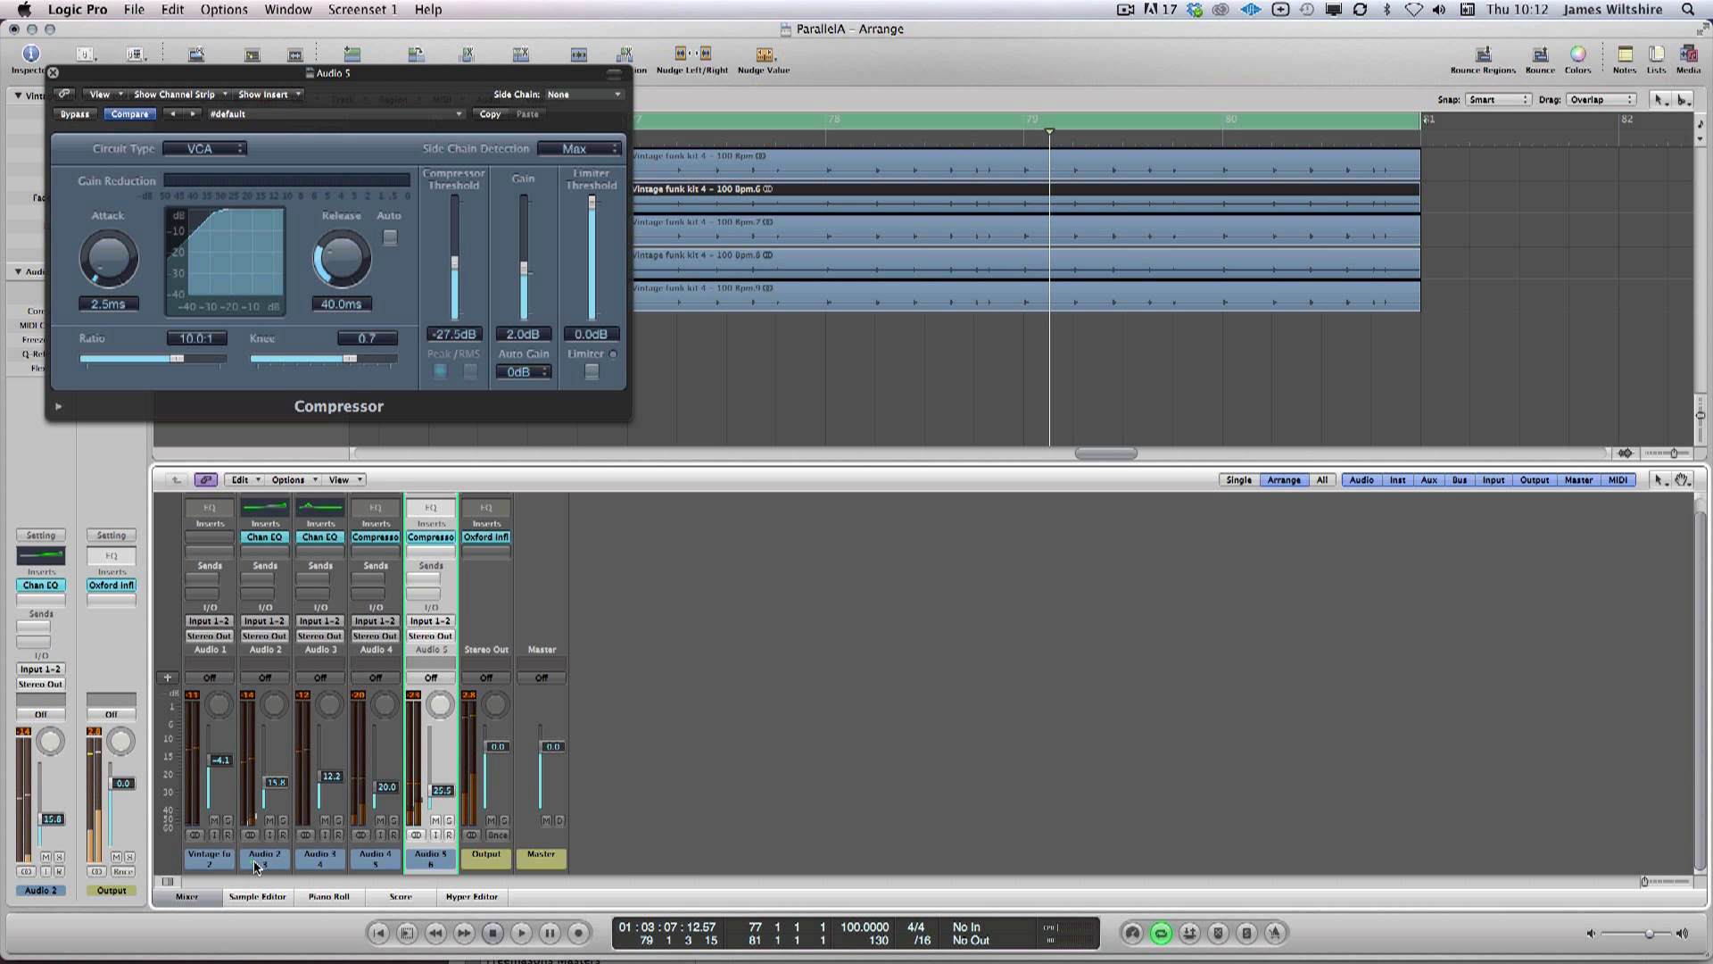
left_click(265, 663)
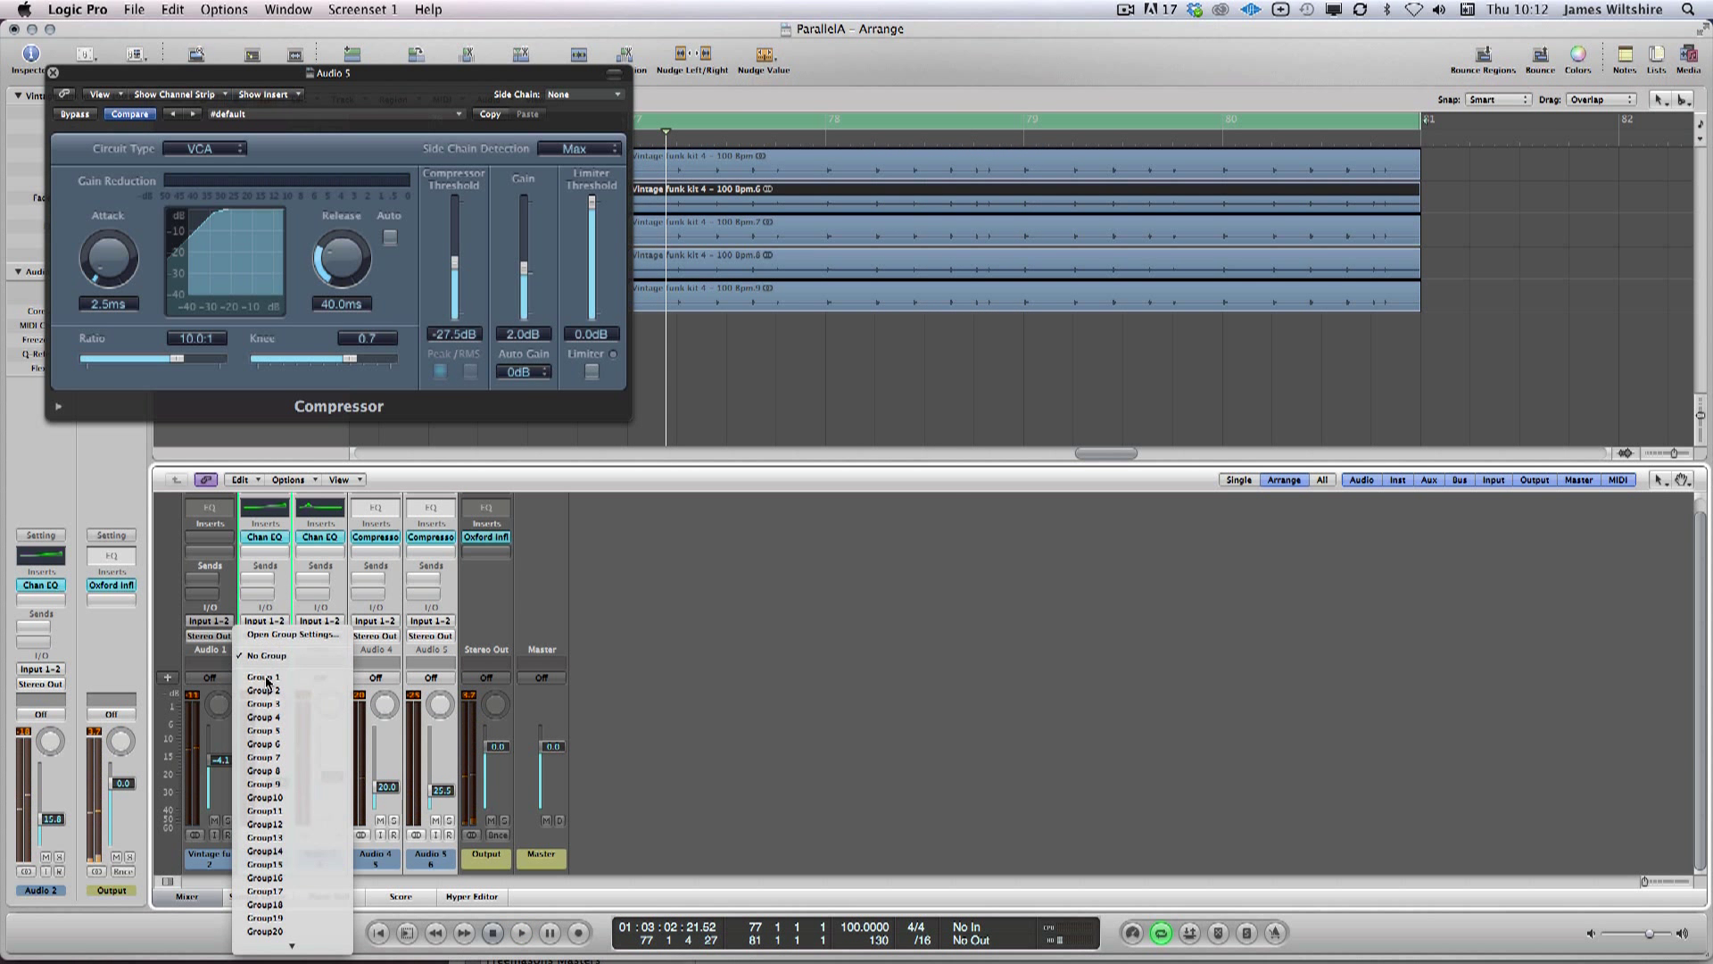
left_click(268, 682)
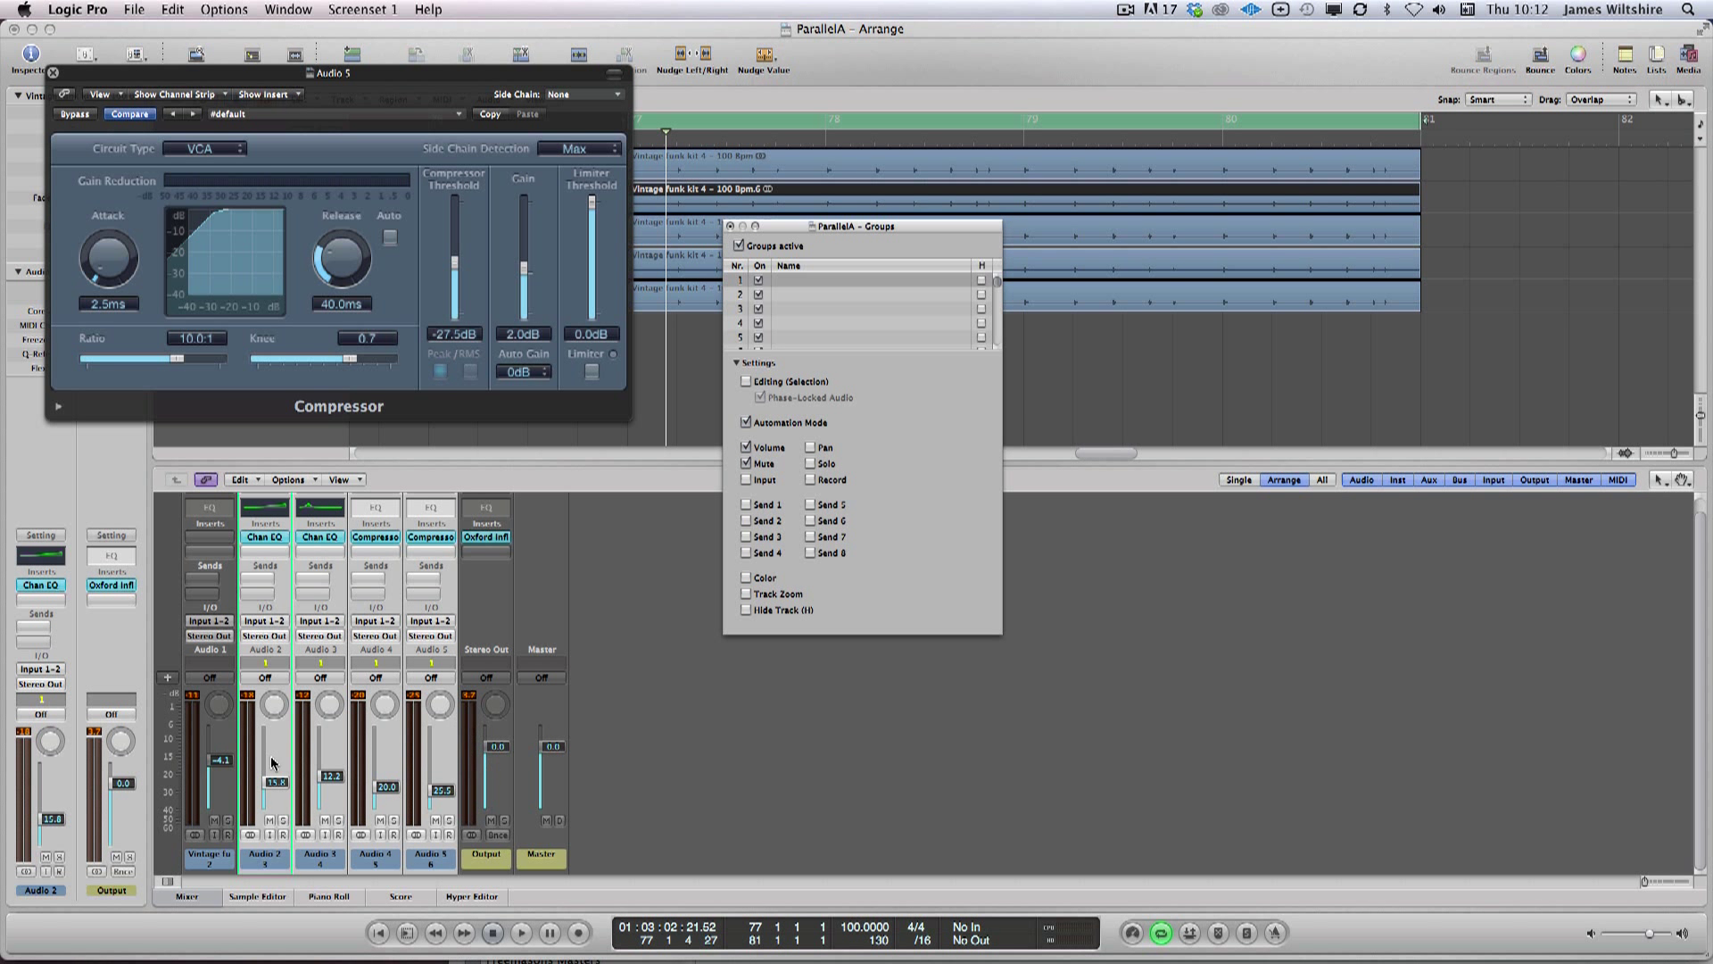
left_click(268, 820)
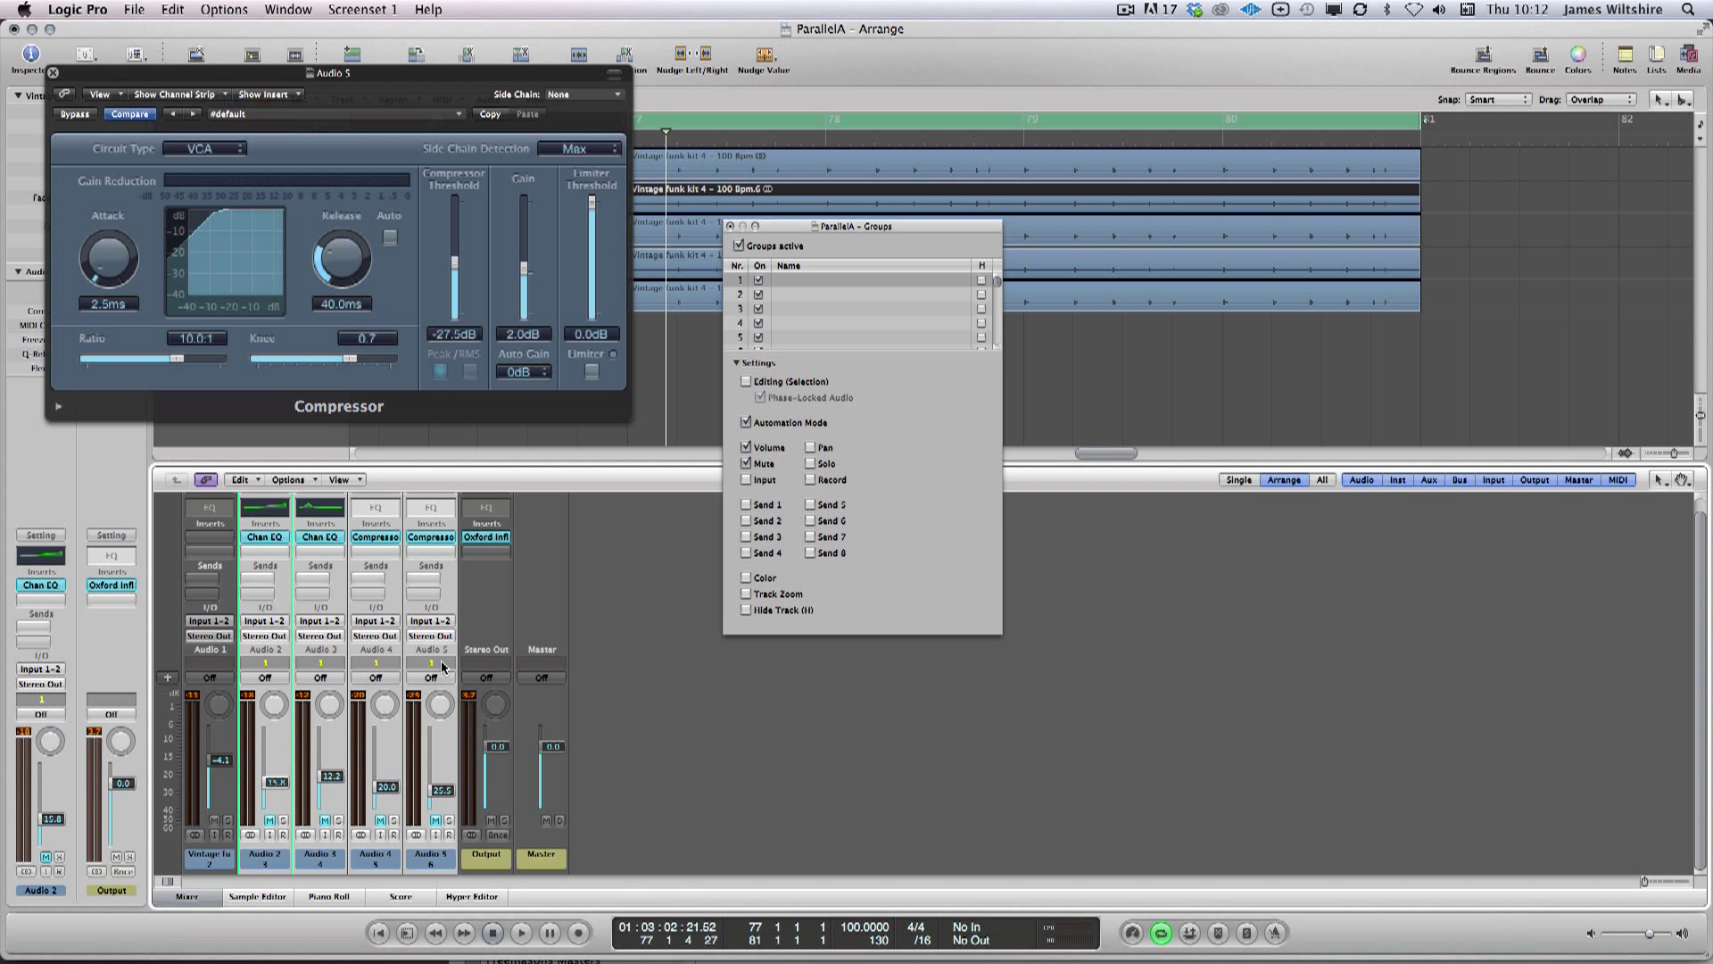
Step: Close the Groups and Compressor windows, and play the unprocessed drum track alone with its fader at -2.7 dB
left_click(729, 229)
left_click(52, 72)
key("space")
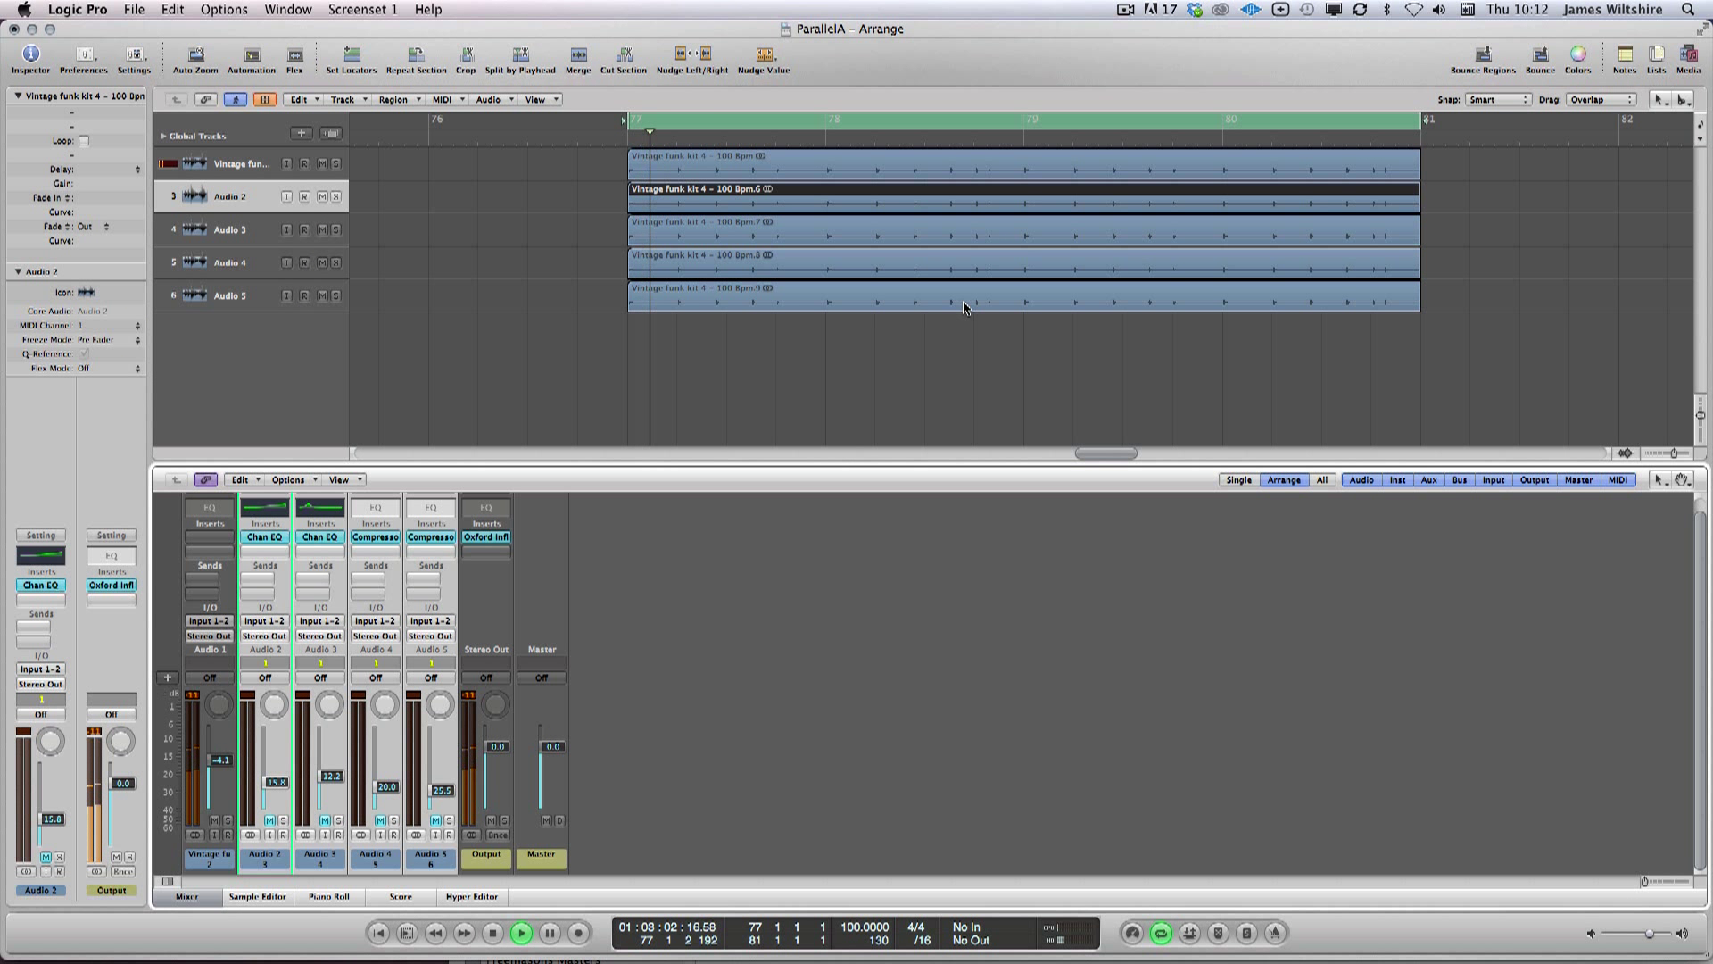
left_click_drag(219, 759, 217, 754)
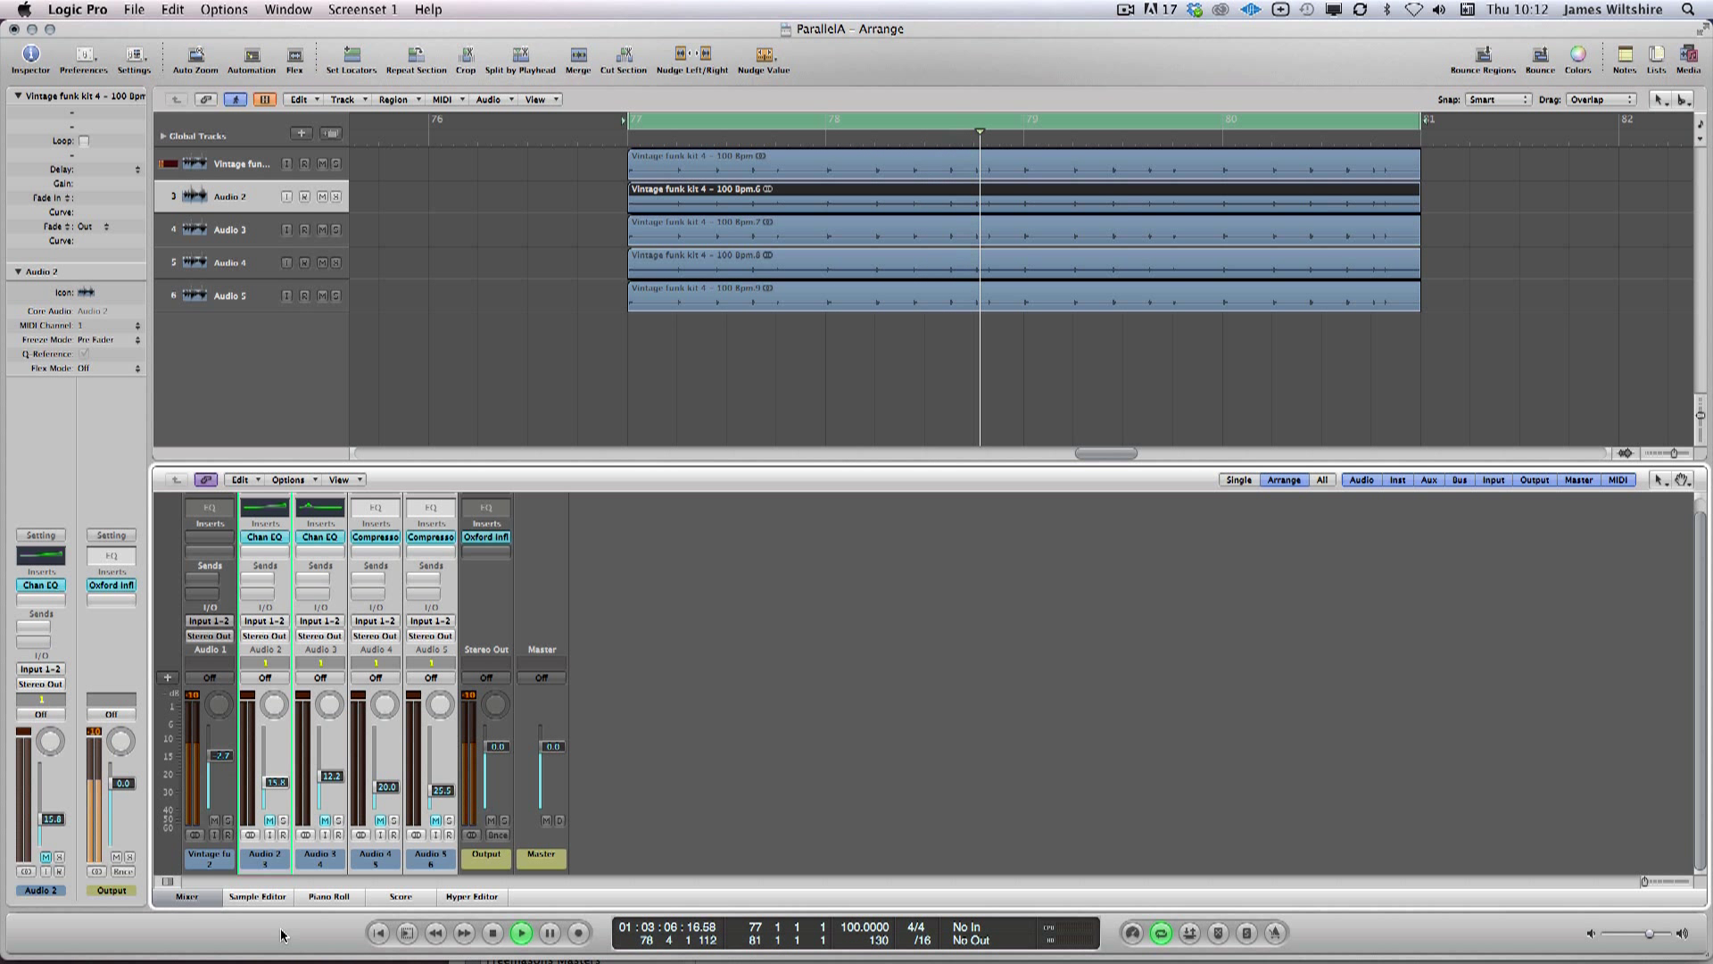
Step: Unmute the processed group, lower its faders together to put Audio 3 at -12.8 dB, and disable grouping before stopping playback
left_click(271, 821, "alt")
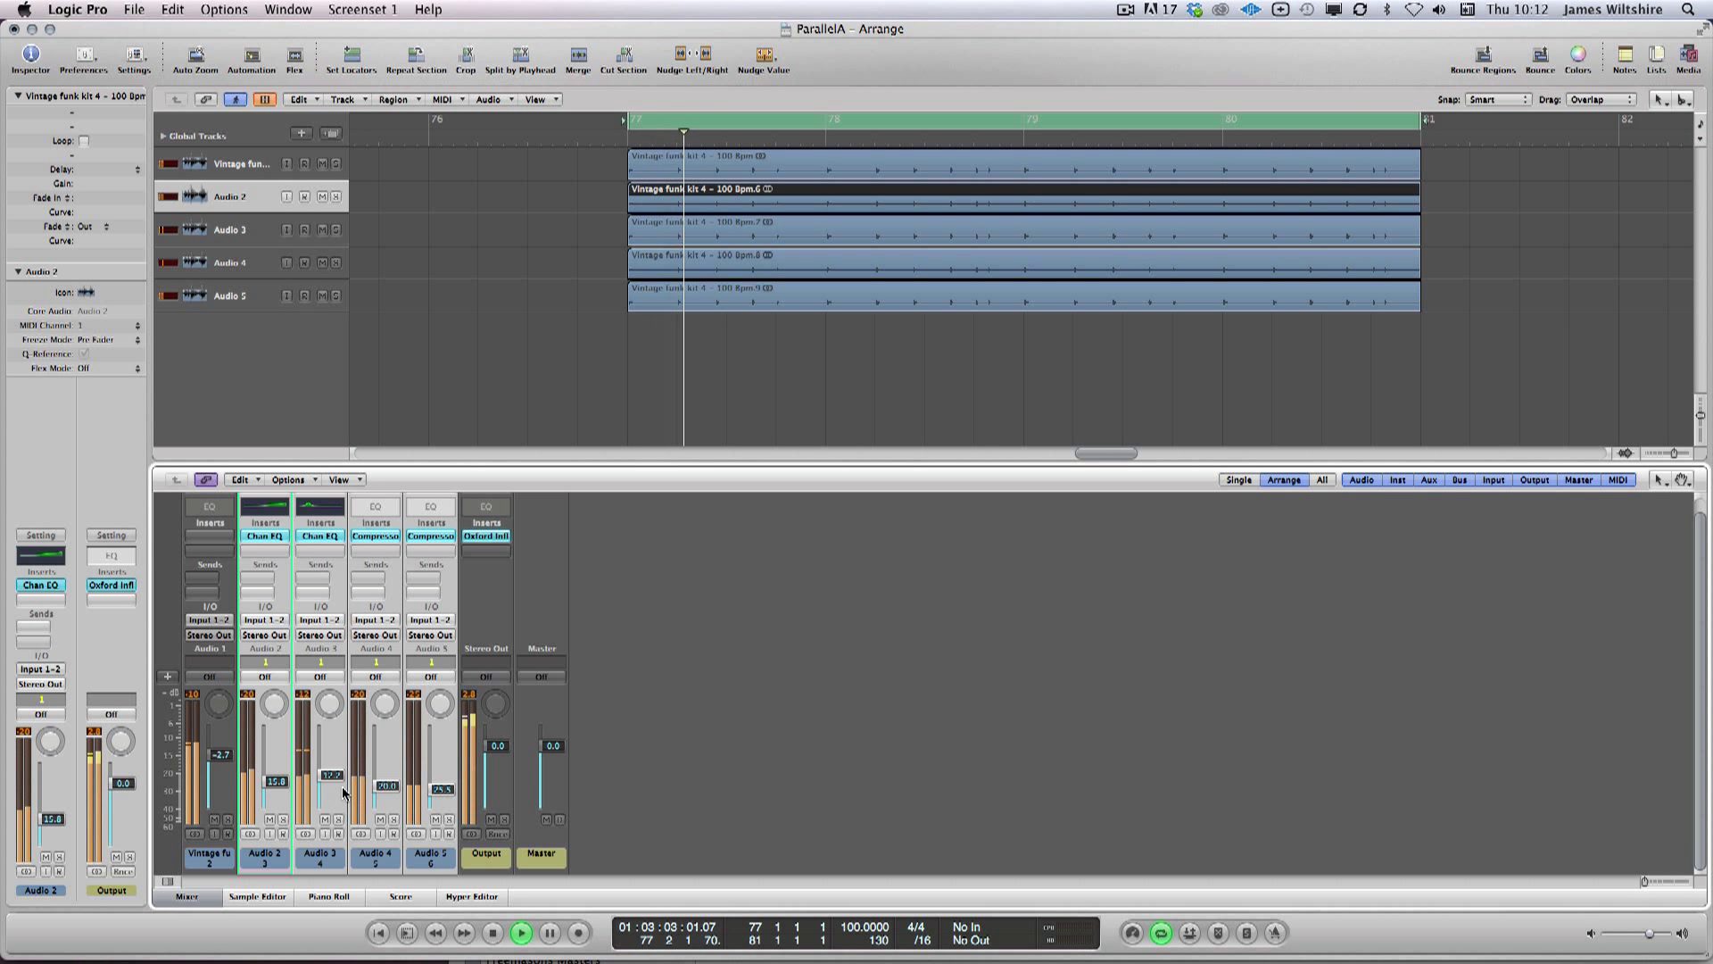
left_click_drag(331, 775, 331, 781)
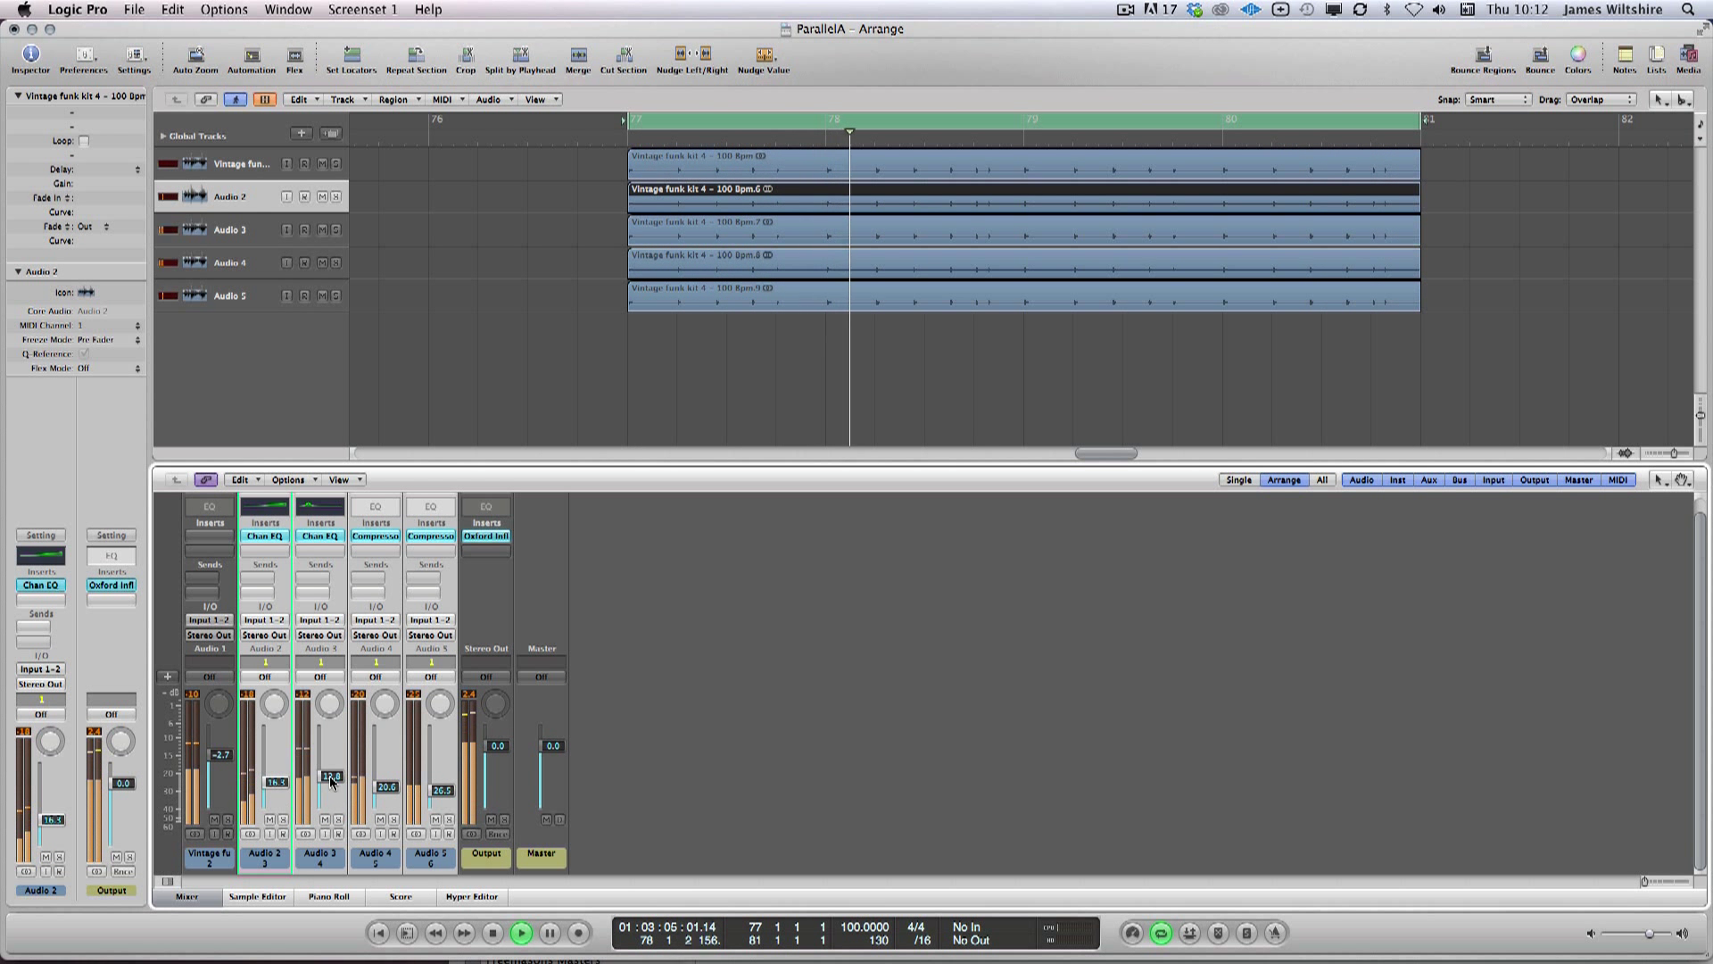
key("g")
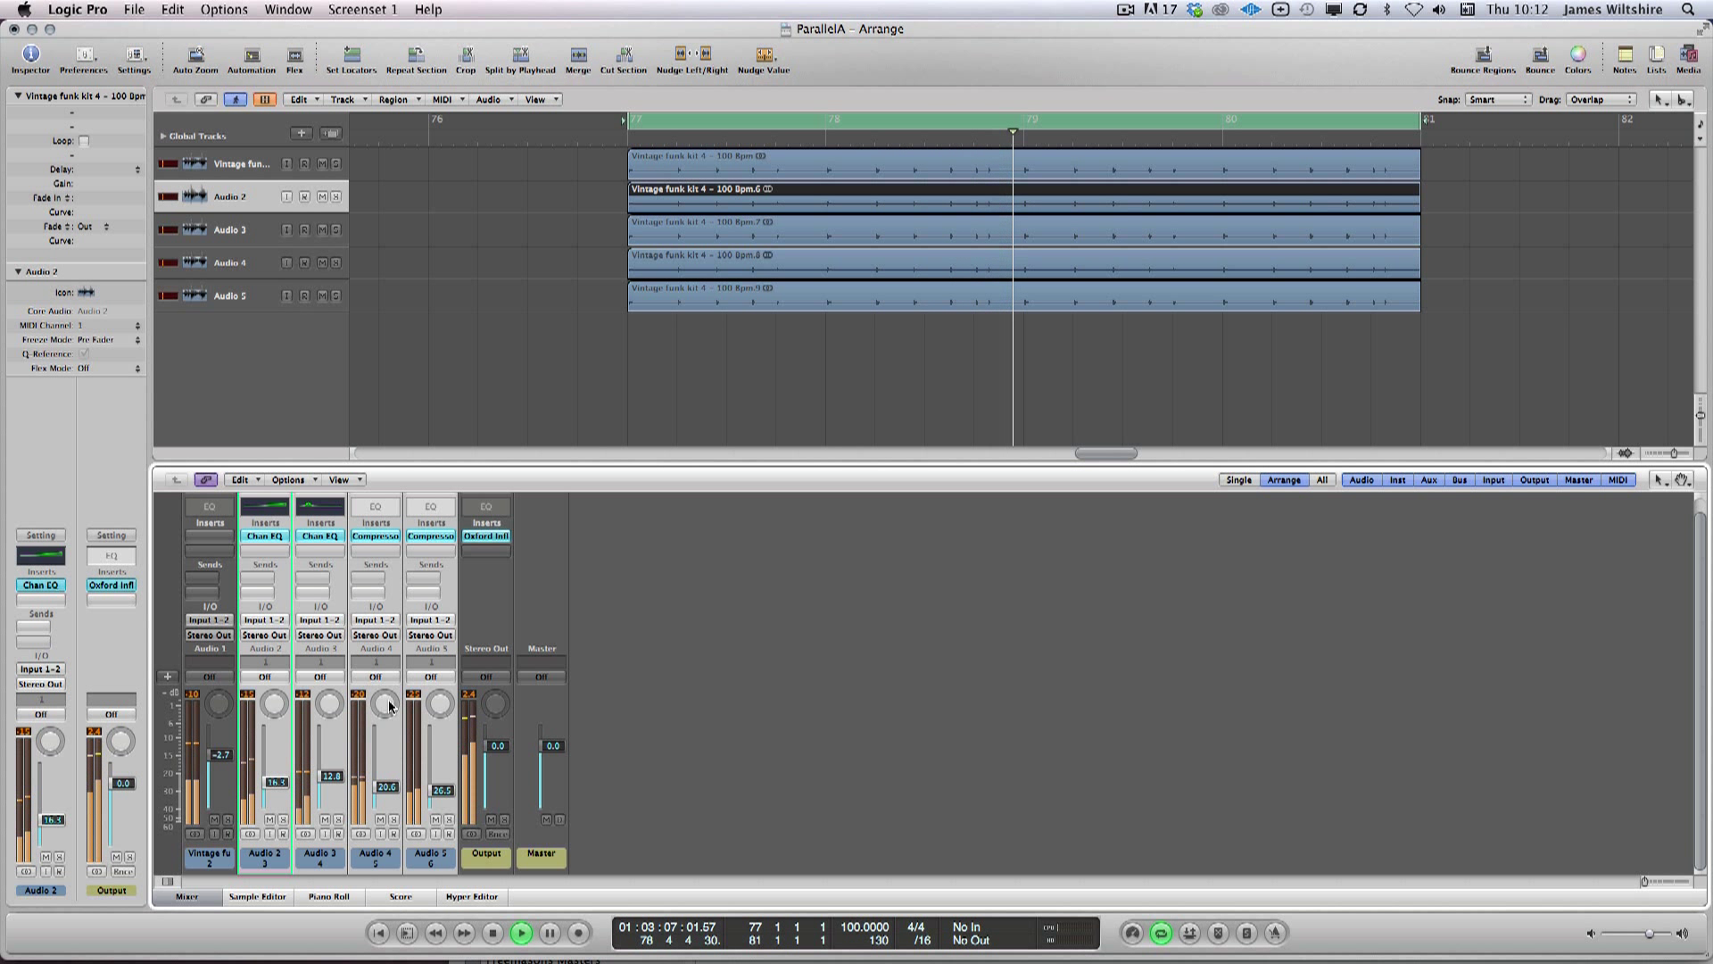
left_click(539, 260)
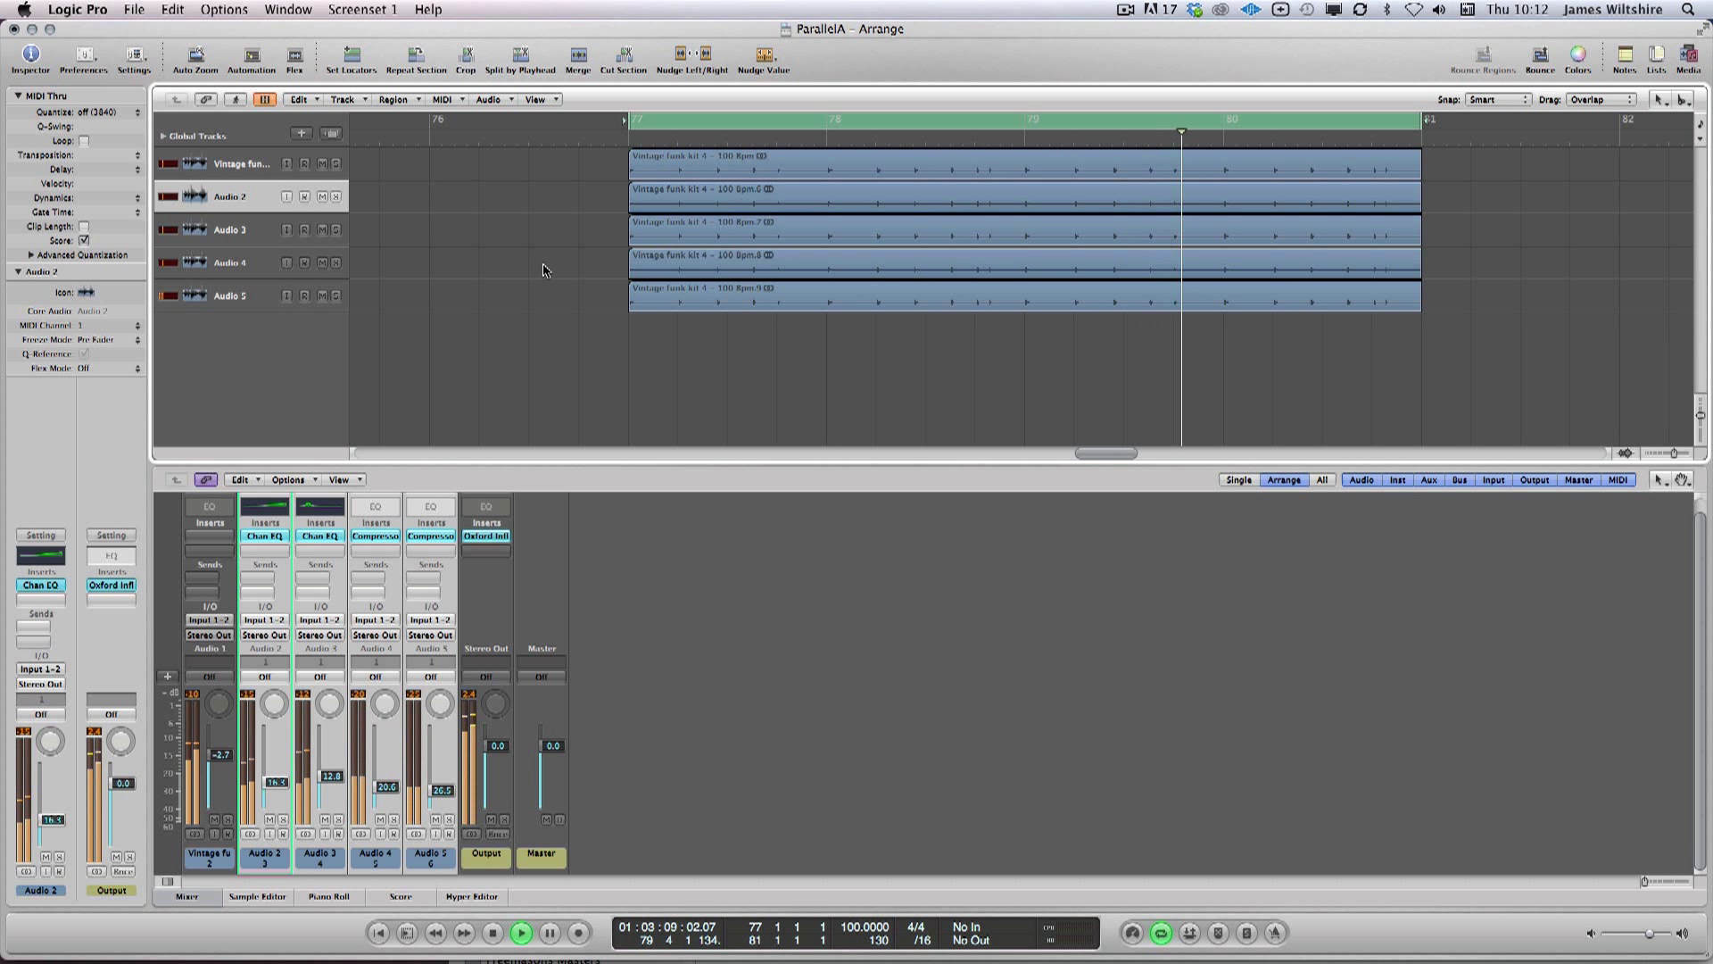
key("space")
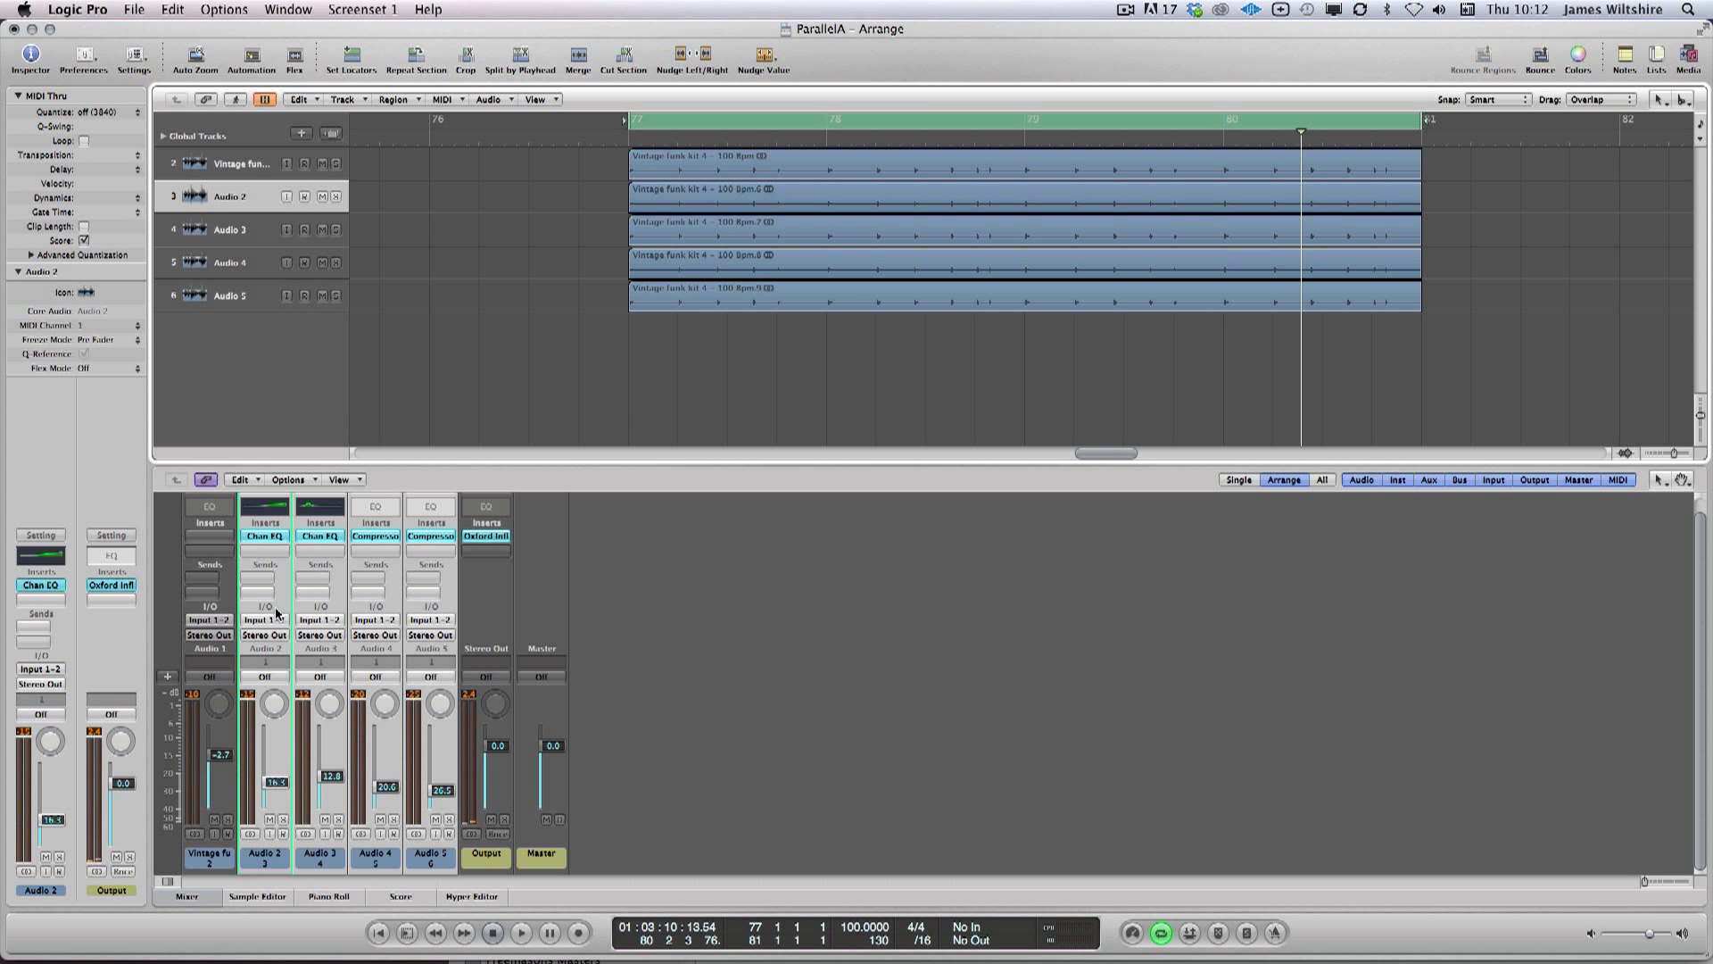
Step: Audition Audio 2 soloed and in the full mix from the loop start, setting its fader to -15.4 dB
left_click(323, 854)
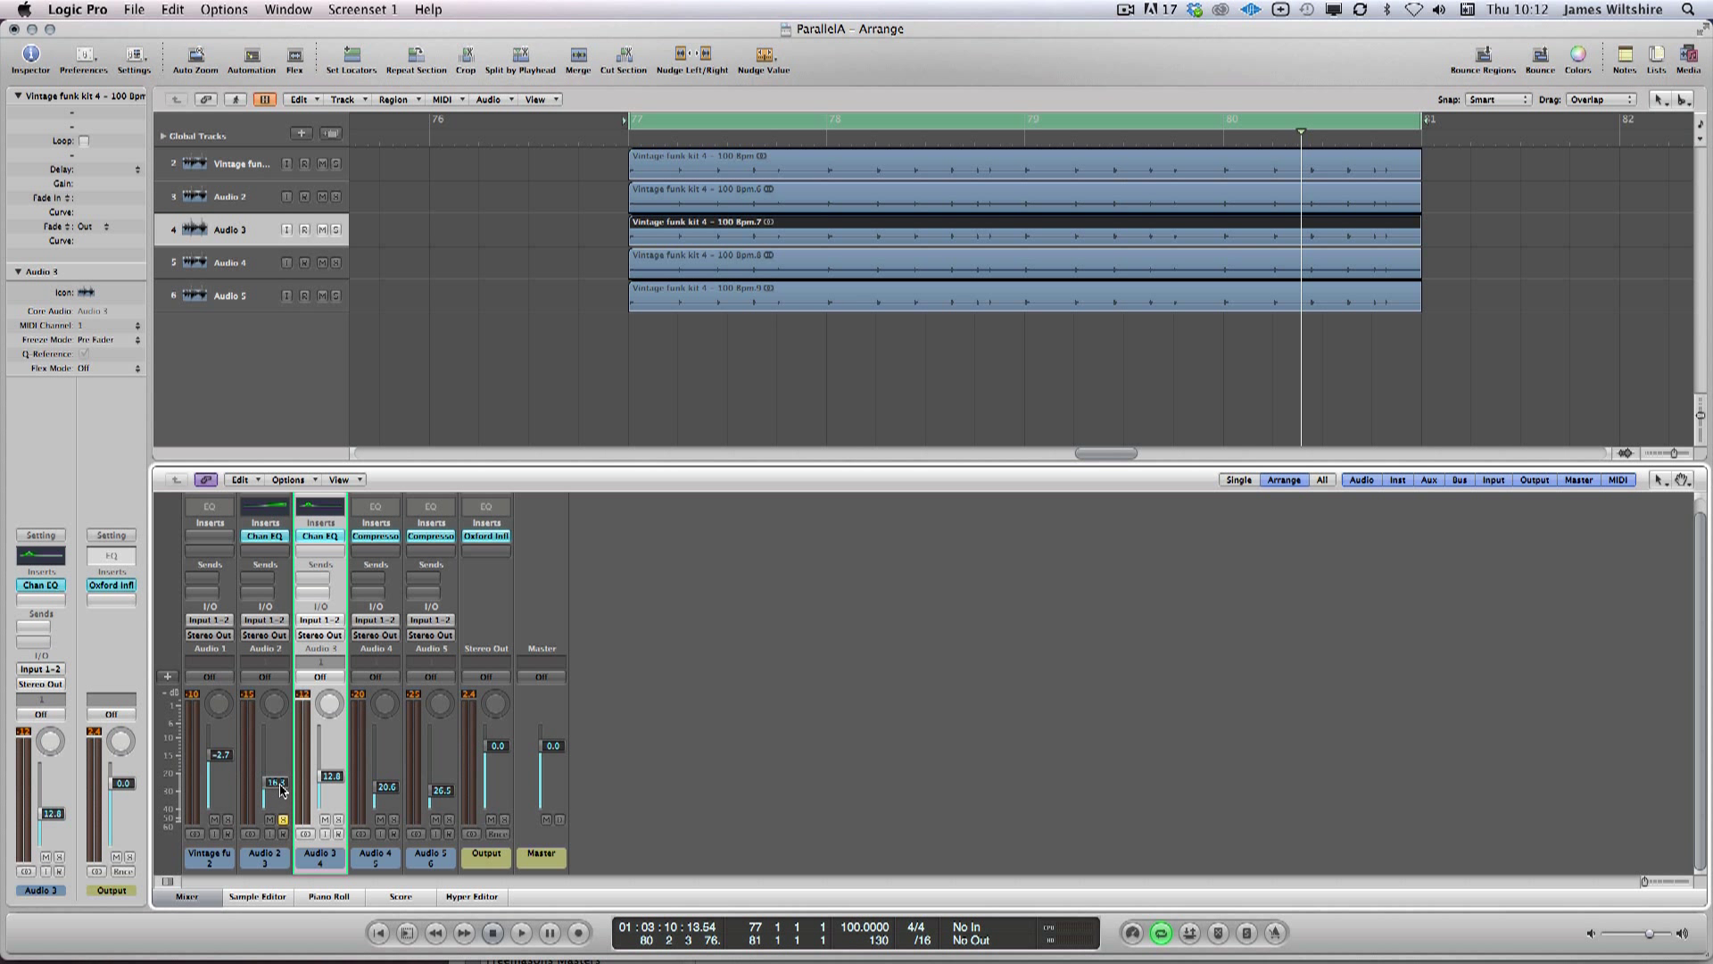
key("space")
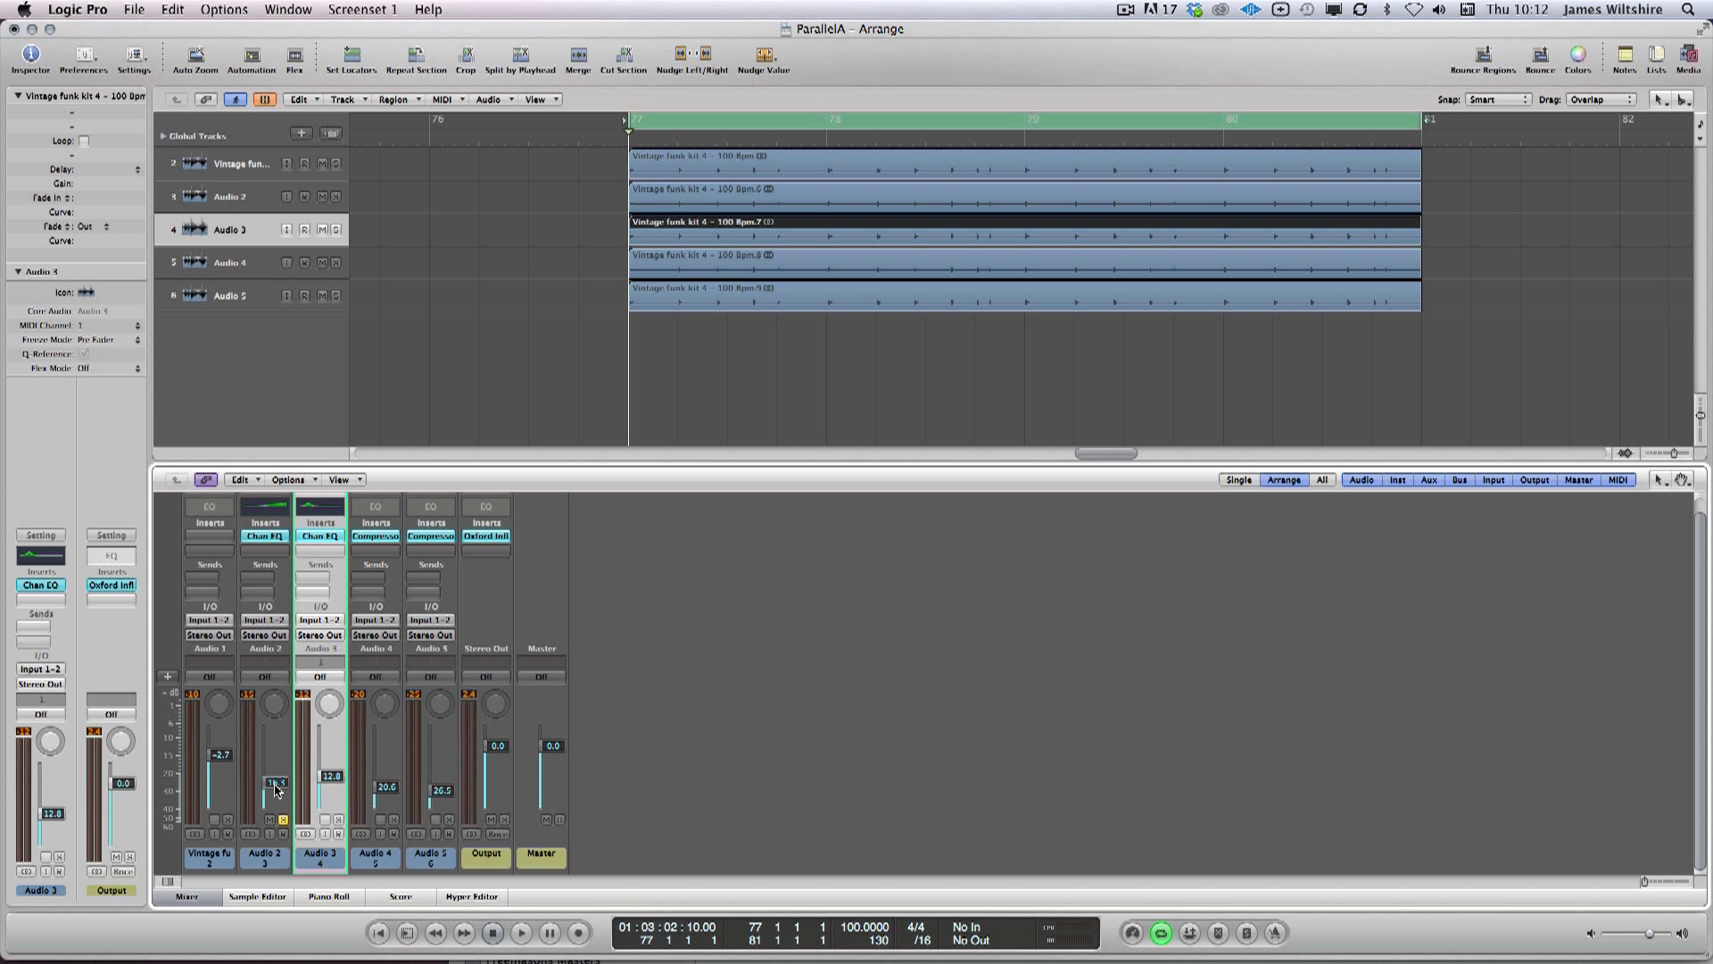
key("space")
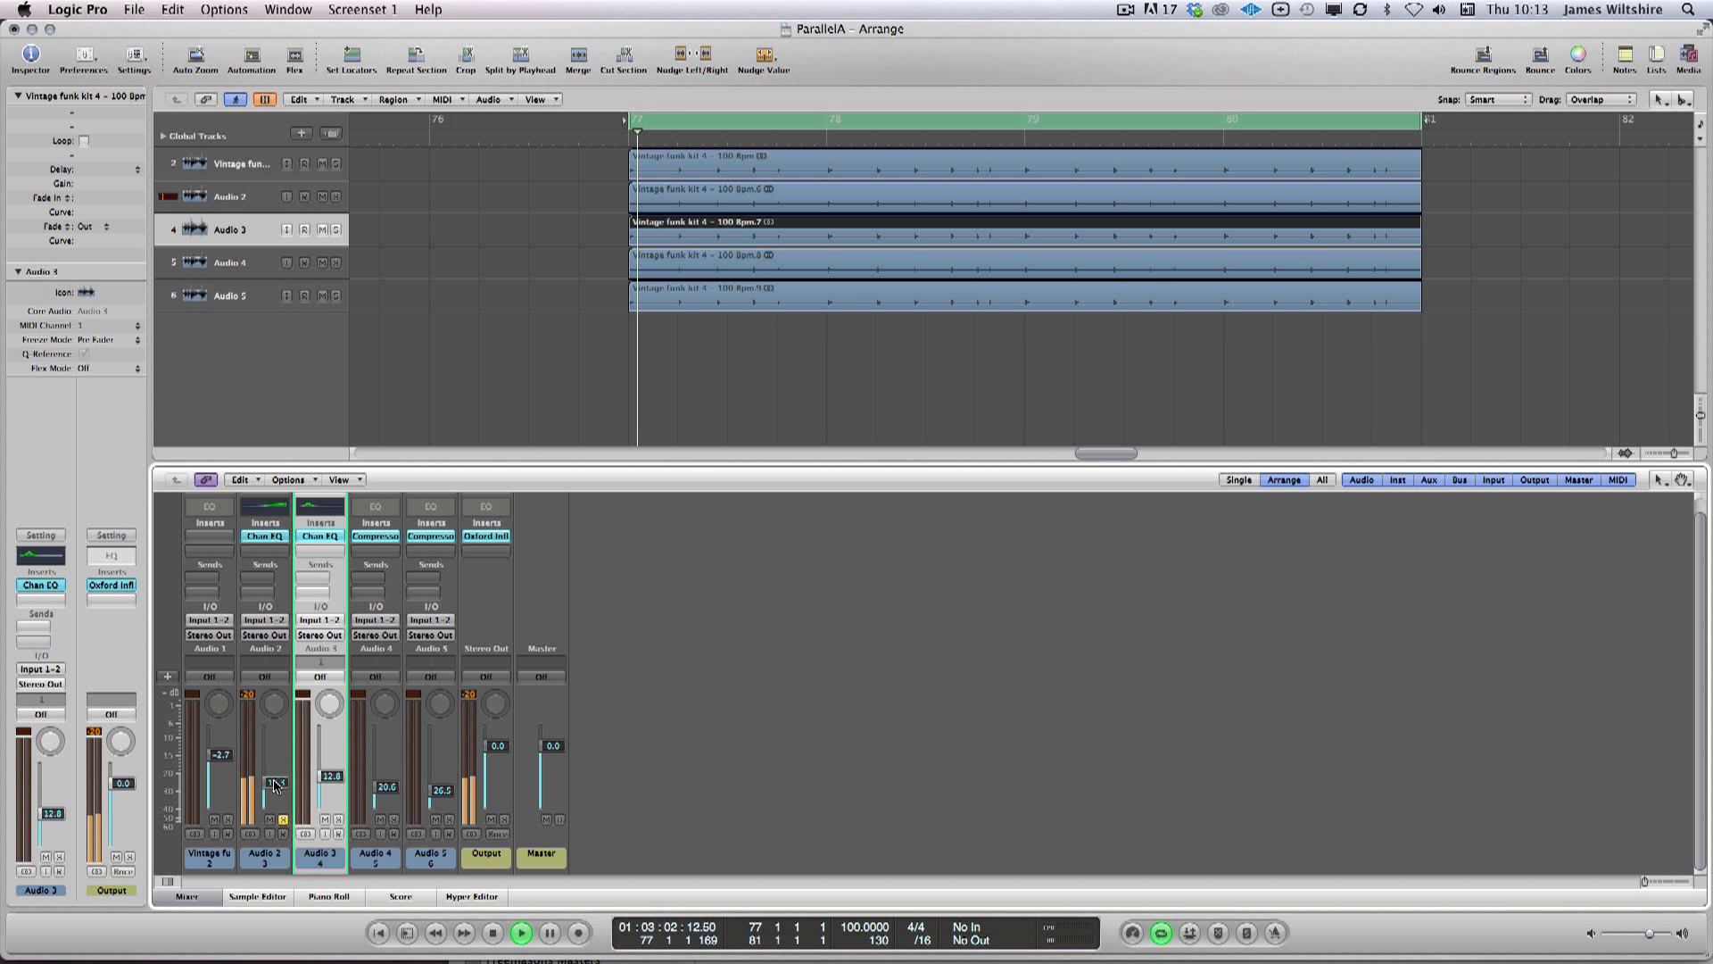
mouse_move(276, 789)
left_mouse_down()
mouse_move(278, 720)
mouse_move(274, 796)
left_mouse_up()
key("space")
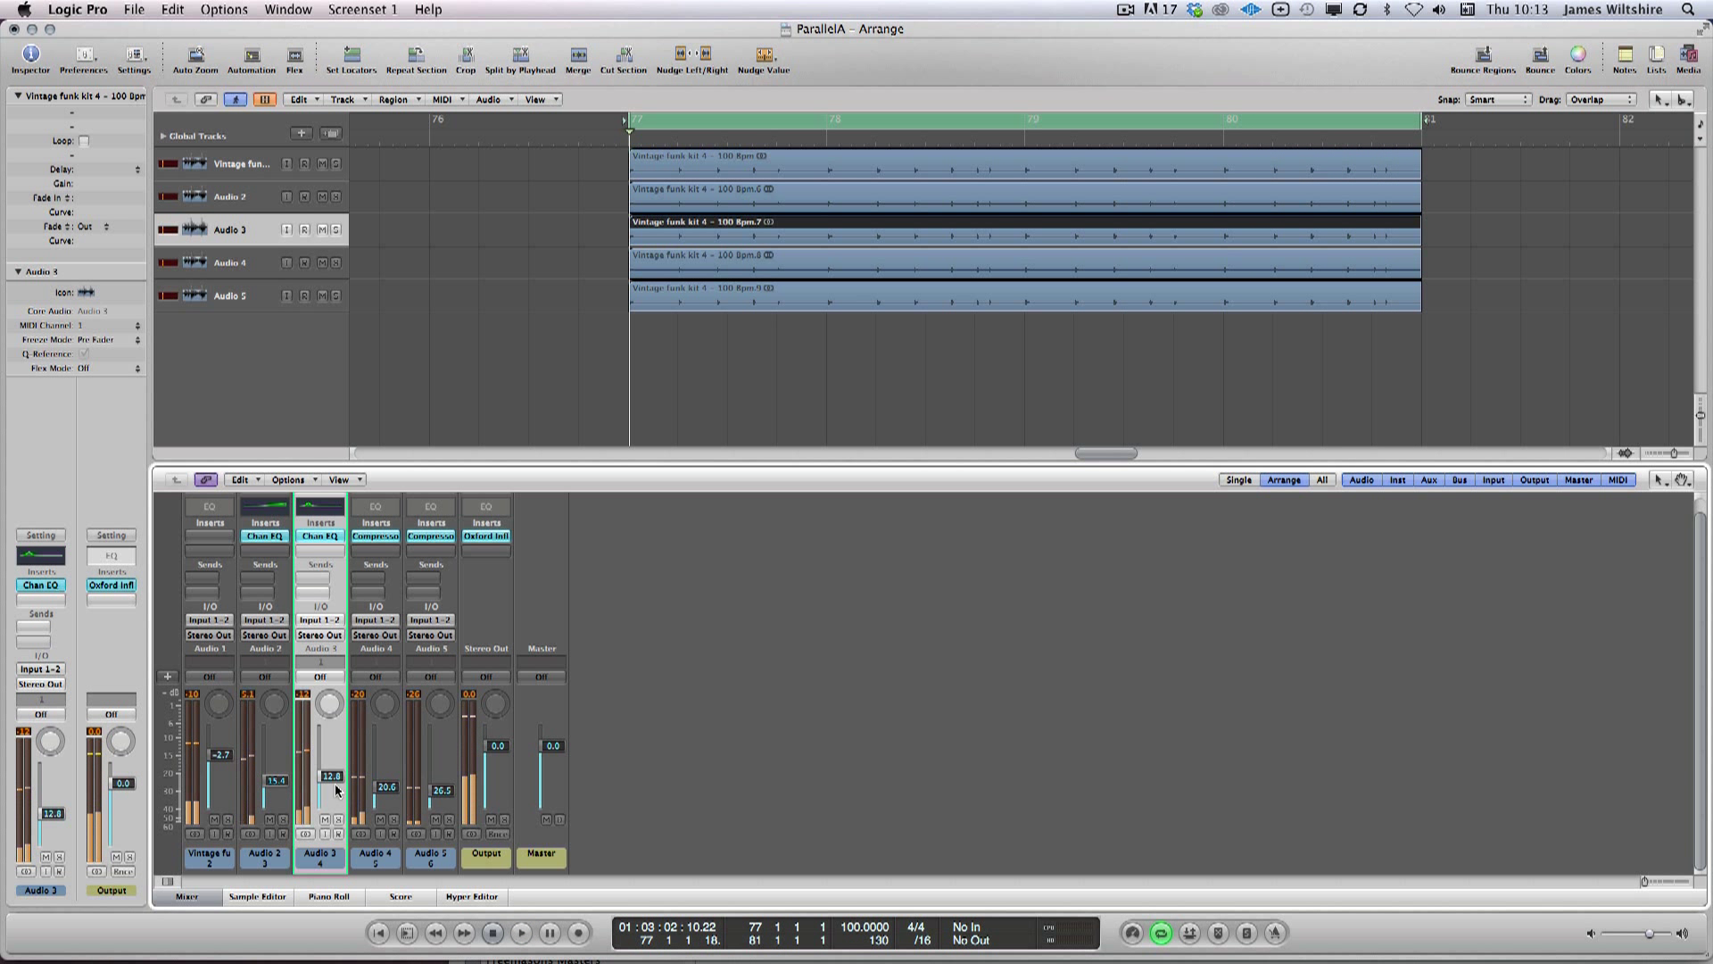
Step: Rename tracks Audio 2 to Audio 5 as Top, Bass, Drush and Destroy, and play the blended loop briefly
double_click(233, 196)
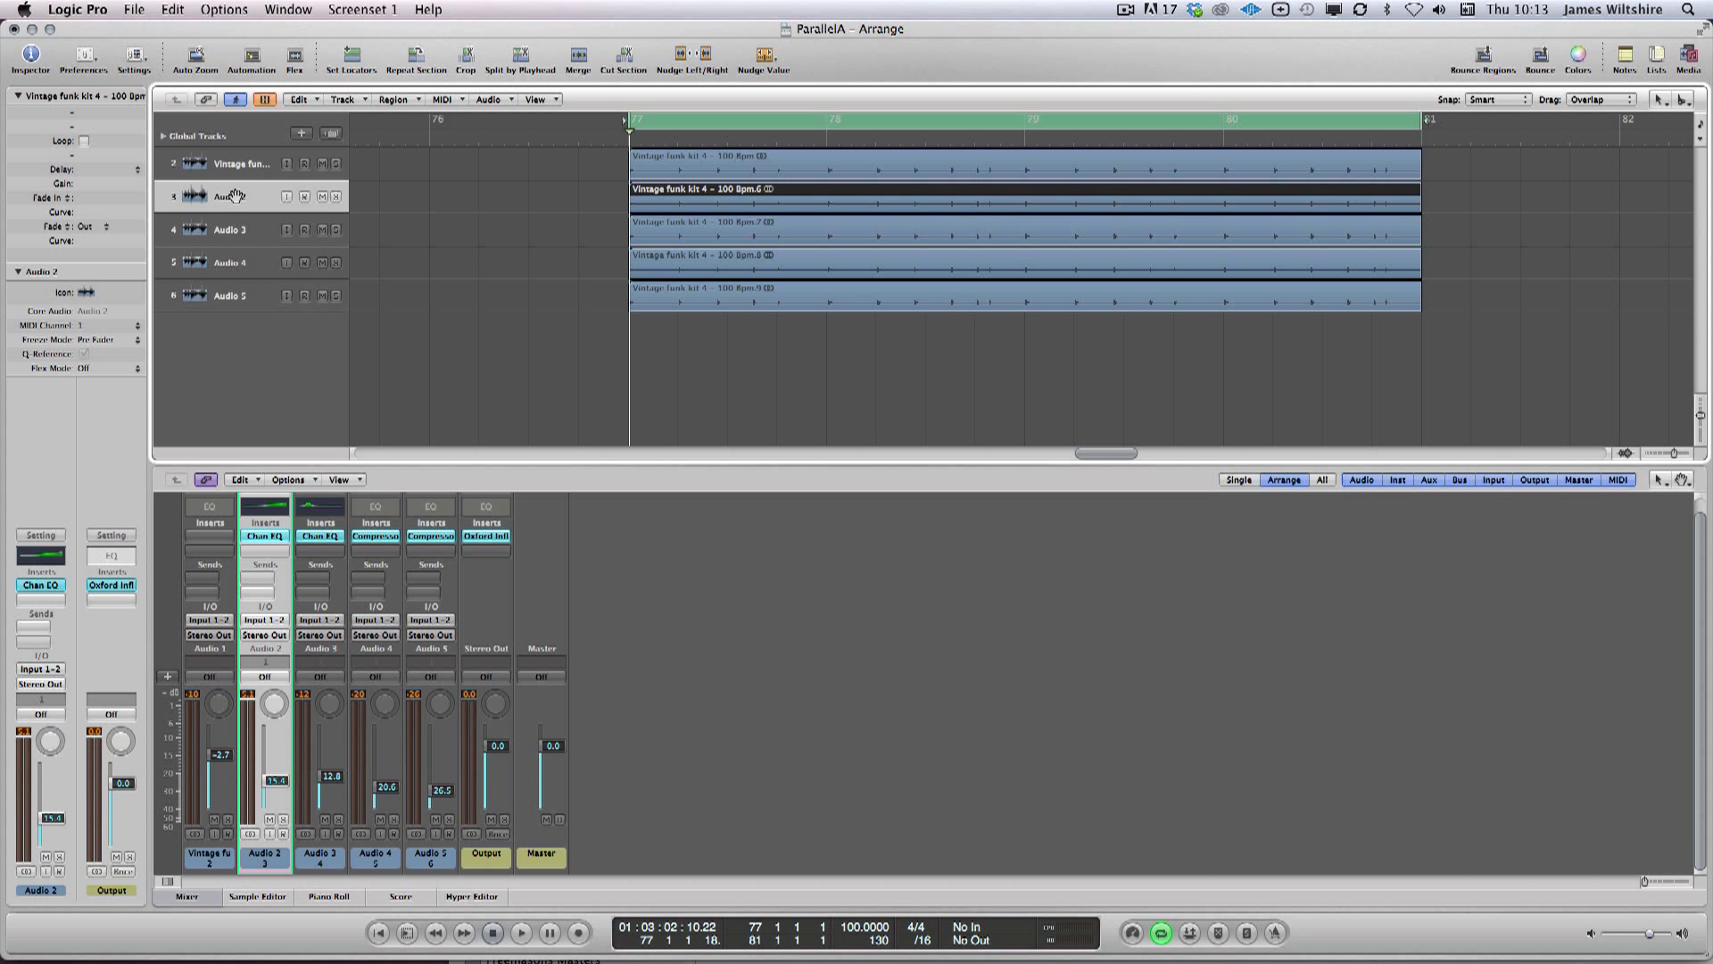
type("Top")
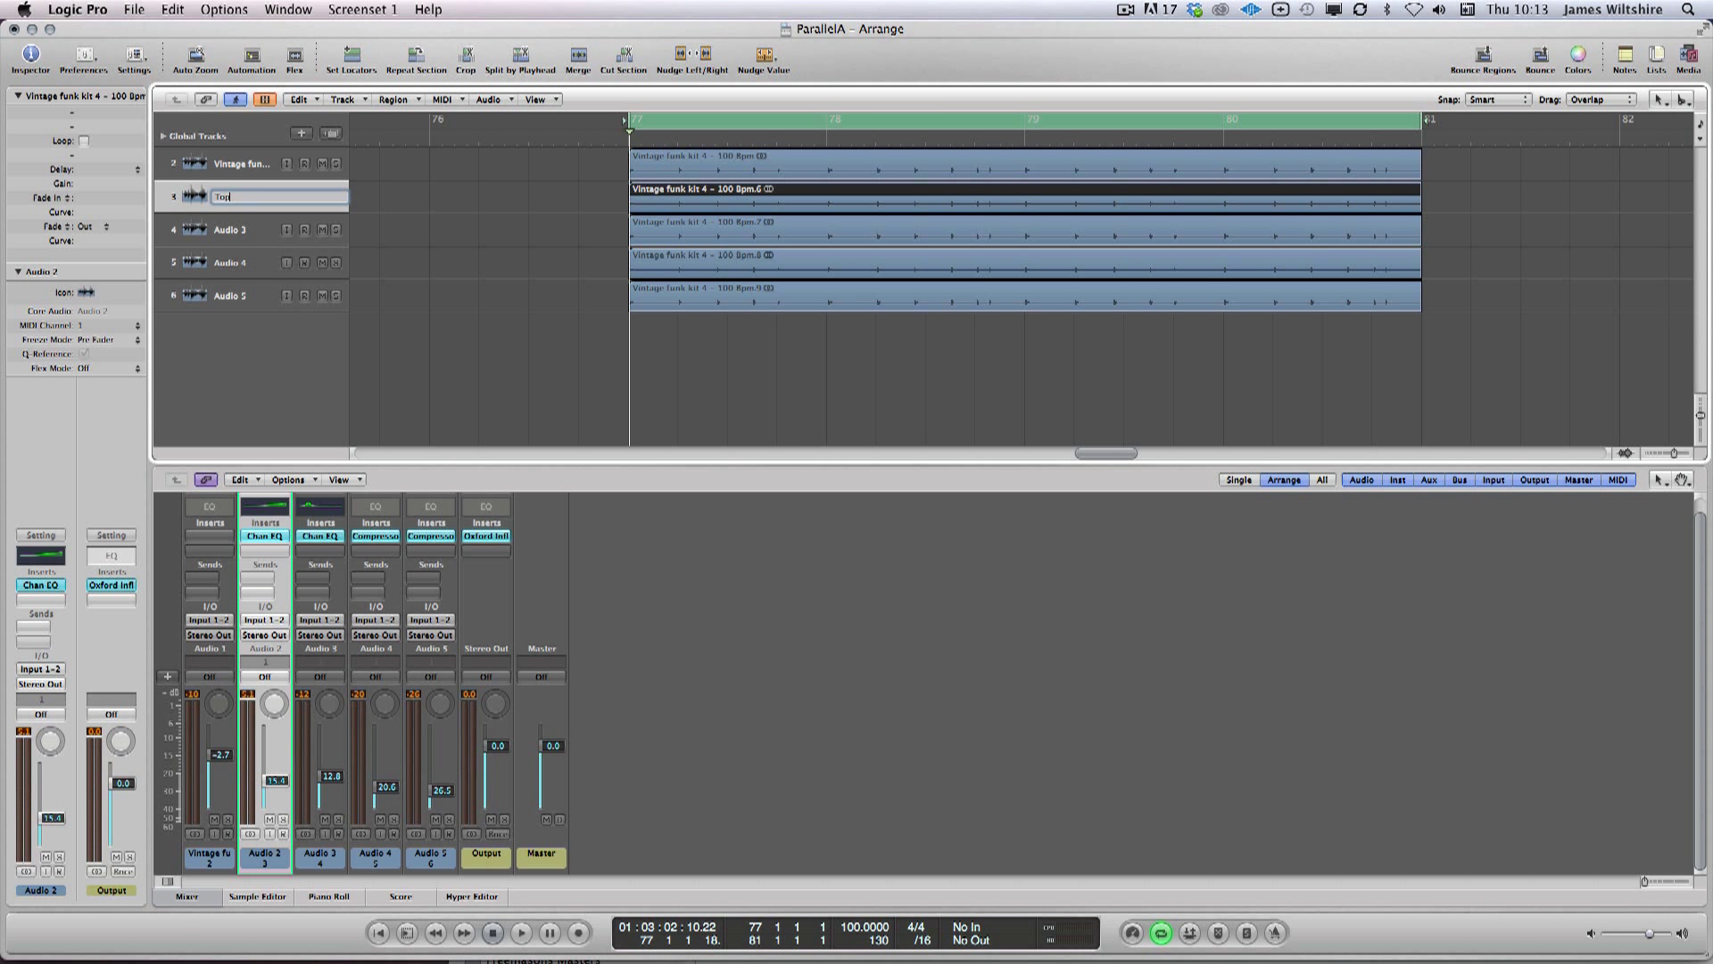
key("Tab")
type("B")
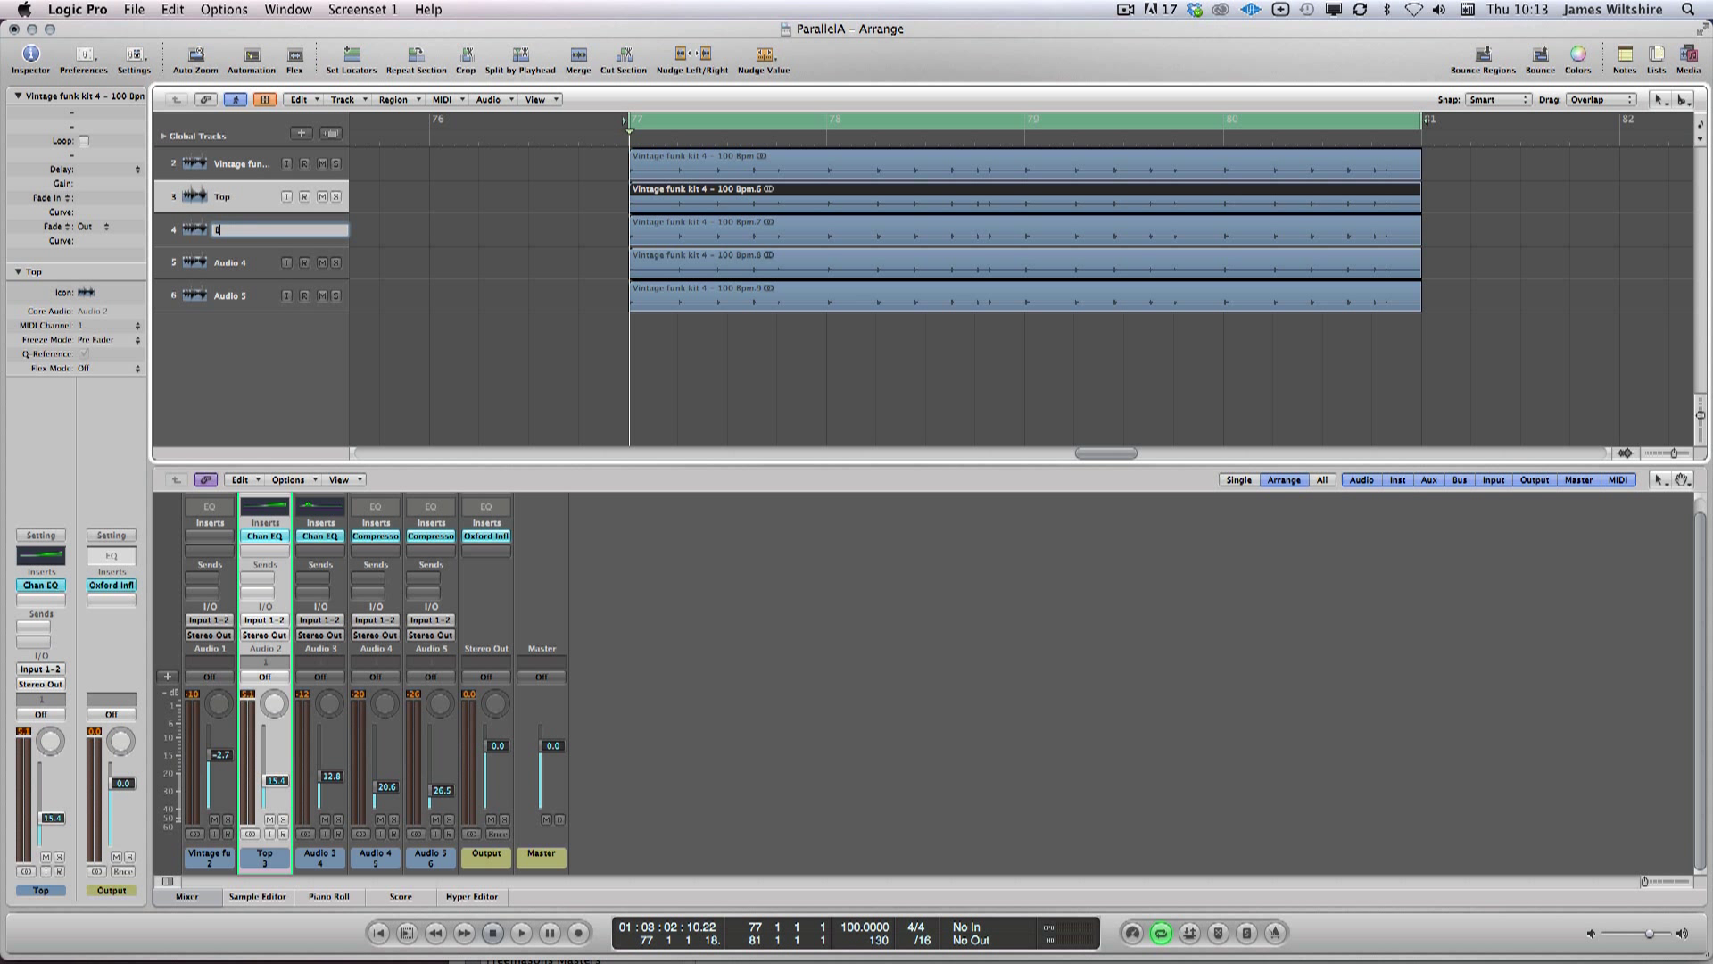
type("ass")
key("Tab")
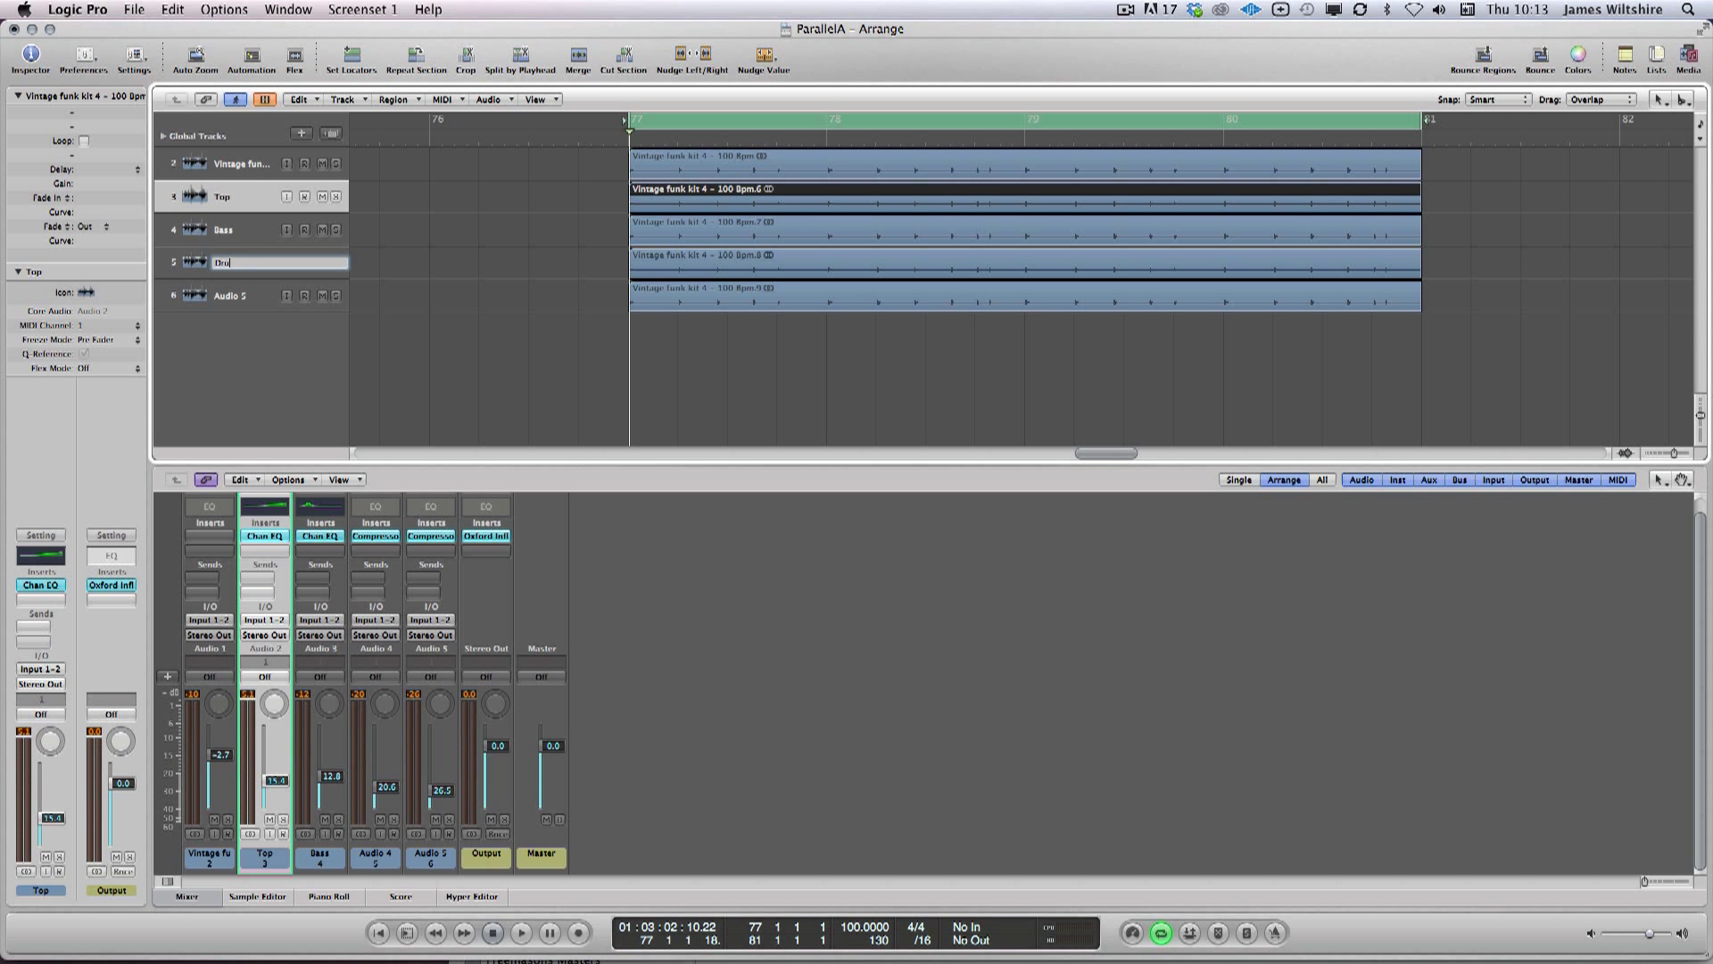
type("Drush")
key("Tab")
type("D")
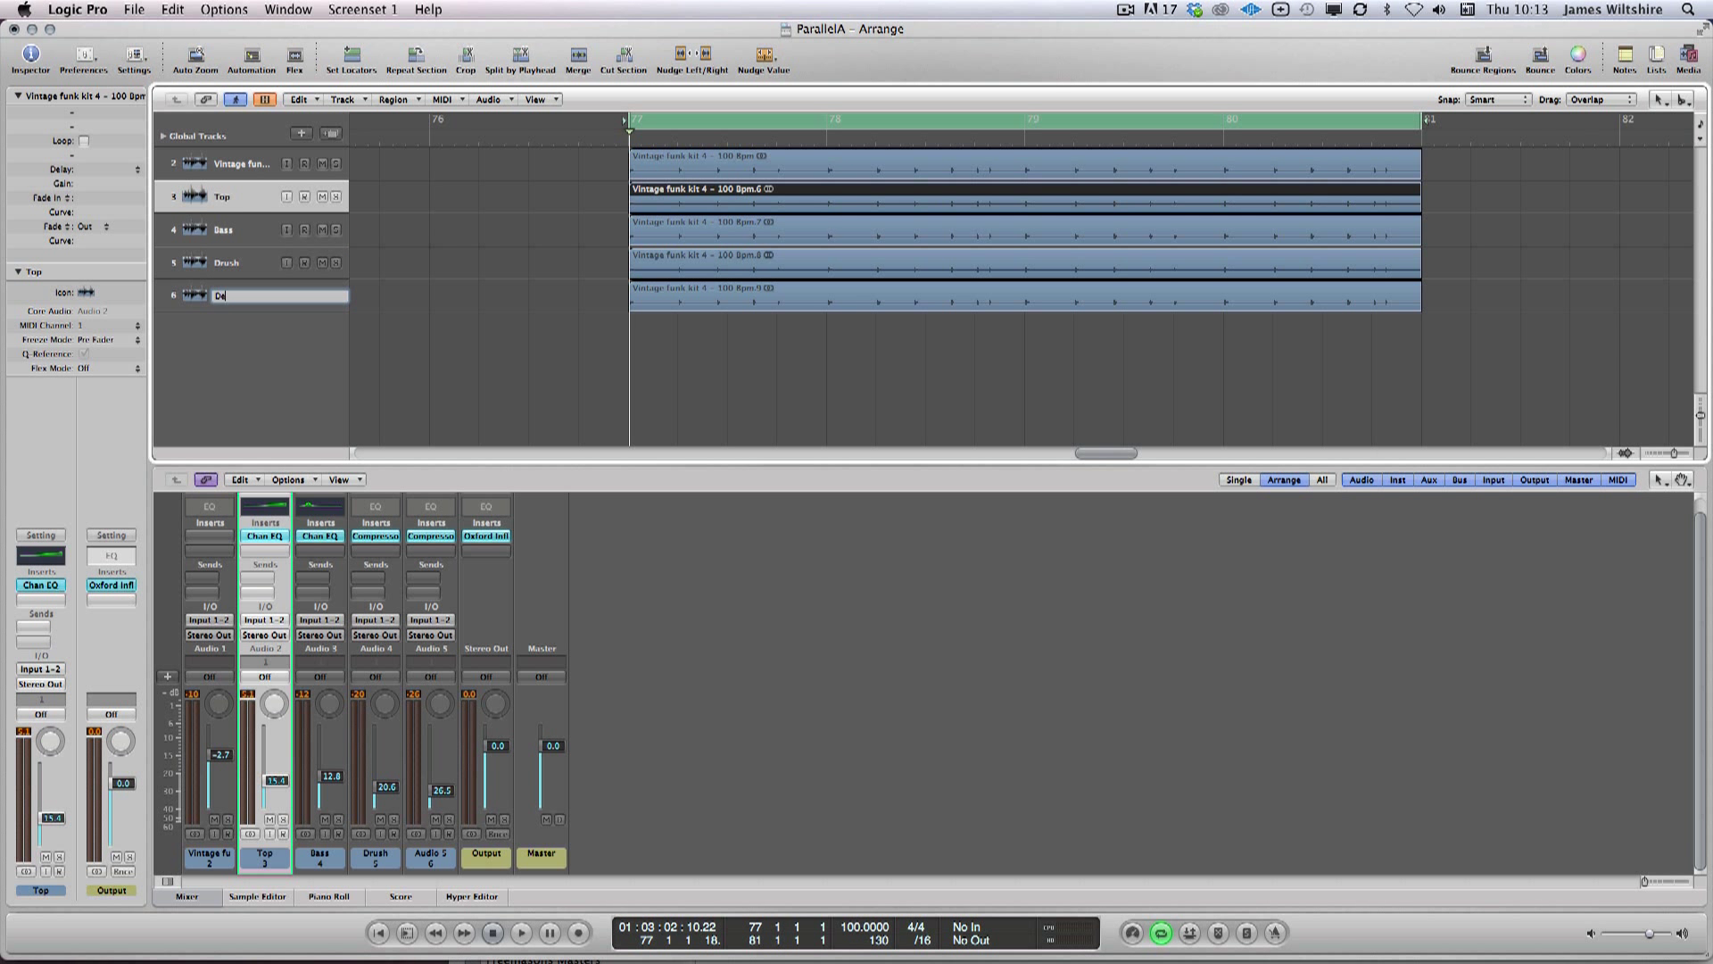
type("estroy")
key("Return")
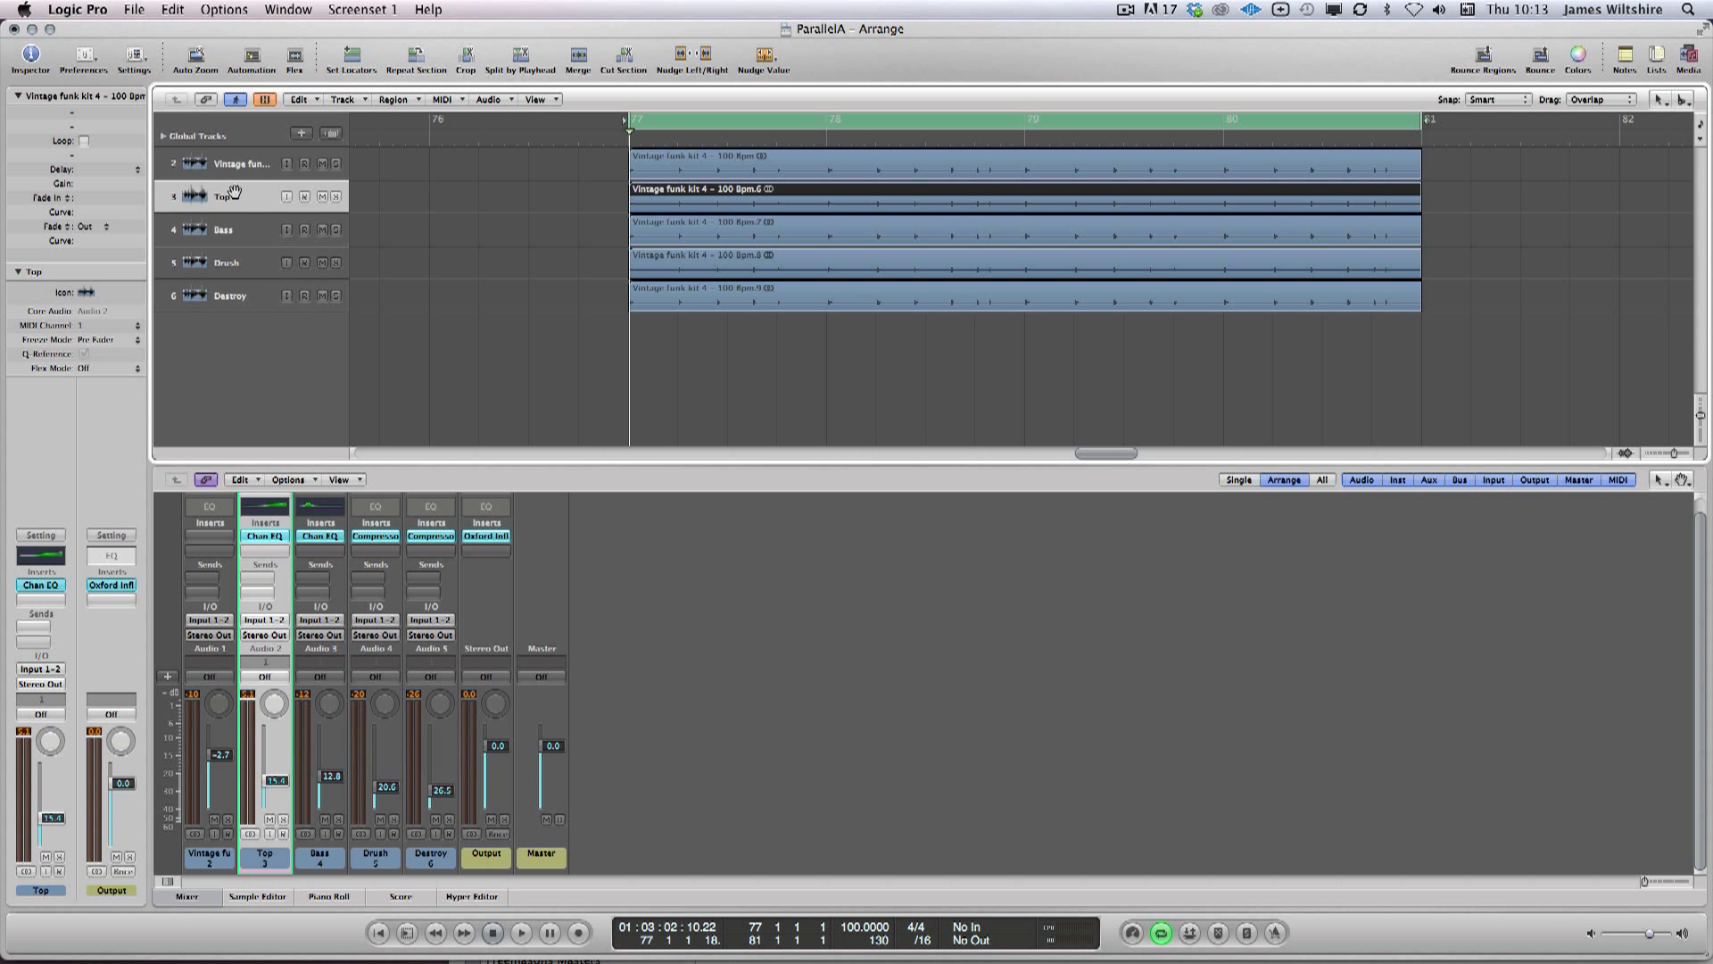
key("space")
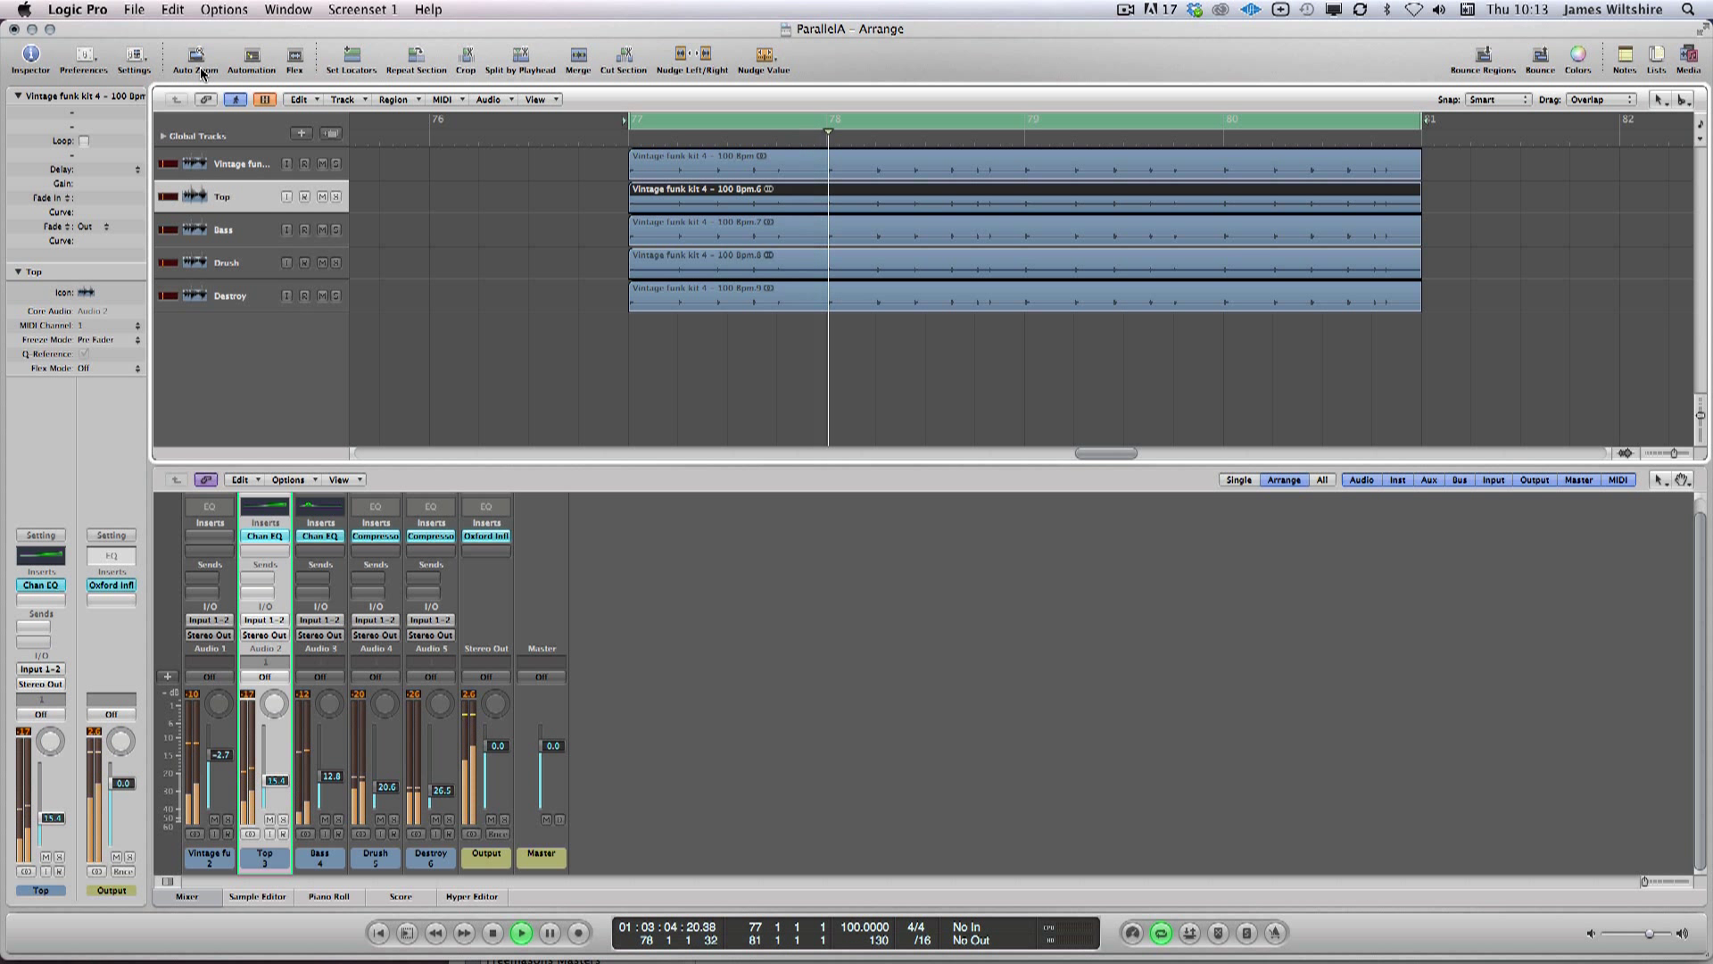
key("space")
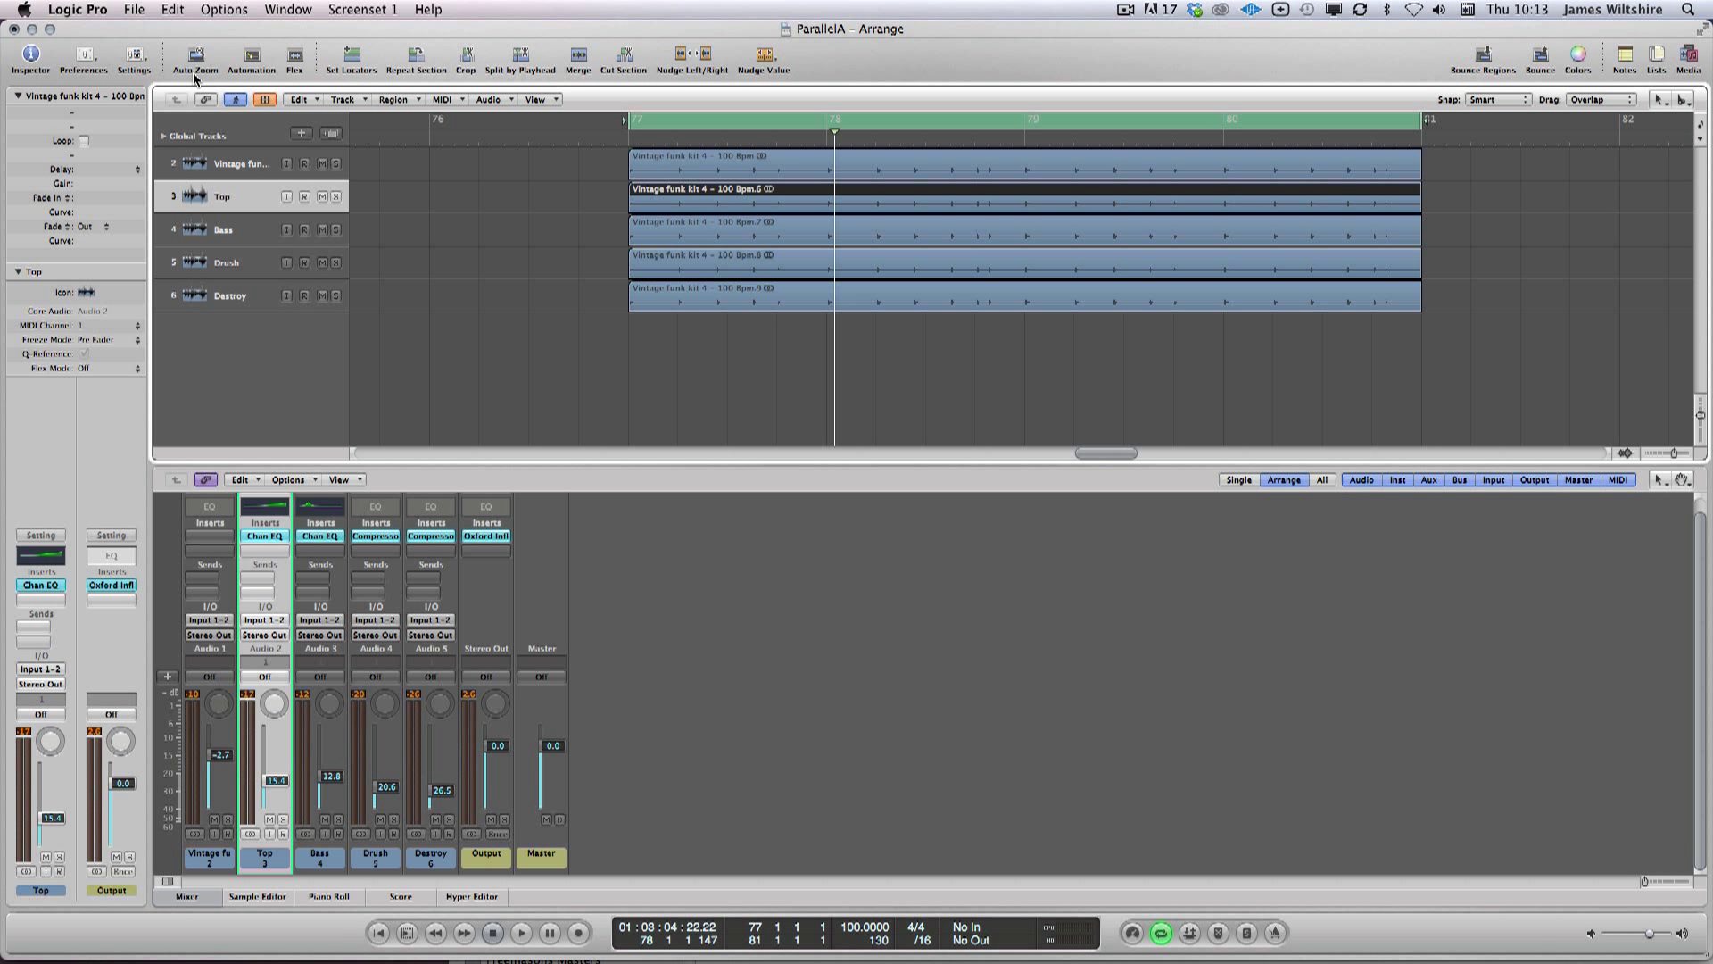
Step: Select all five drum regions and bounce them in place to a new track named Funk Kit 4 slammed, deleting the source regions
left_click(466, 260)
left_click(303, 175)
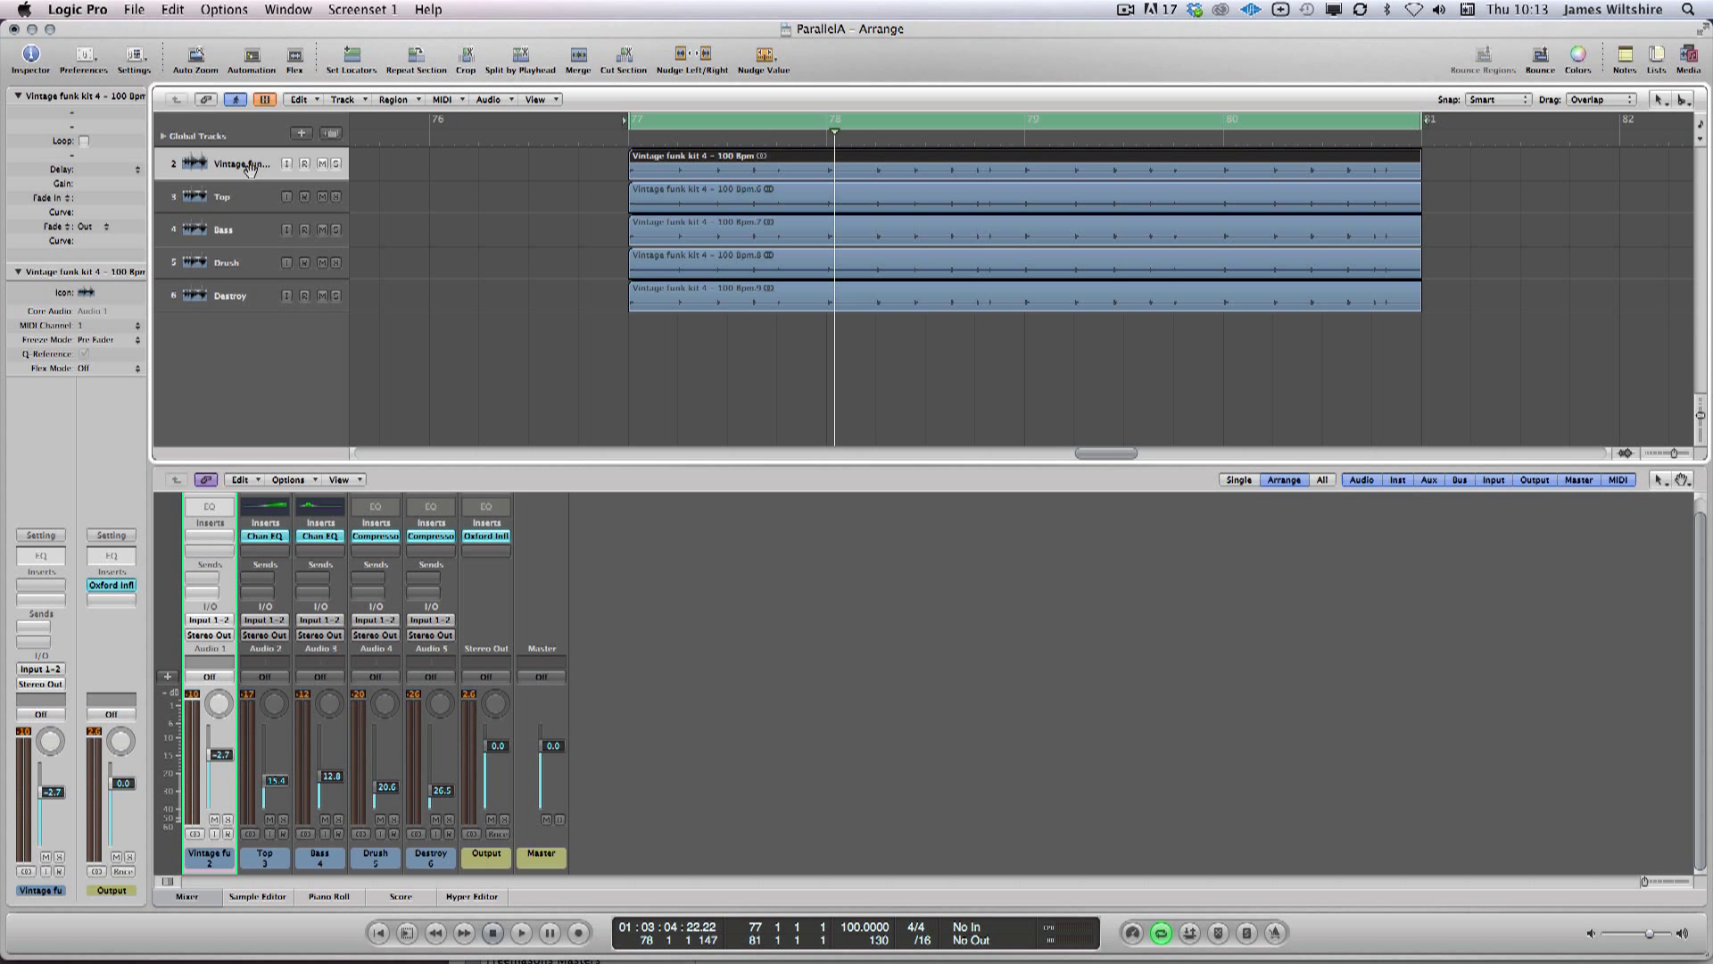
left_click(467, 173)
left_click_drag(517, 171, 1459, 324)
left_click(1496, 393)
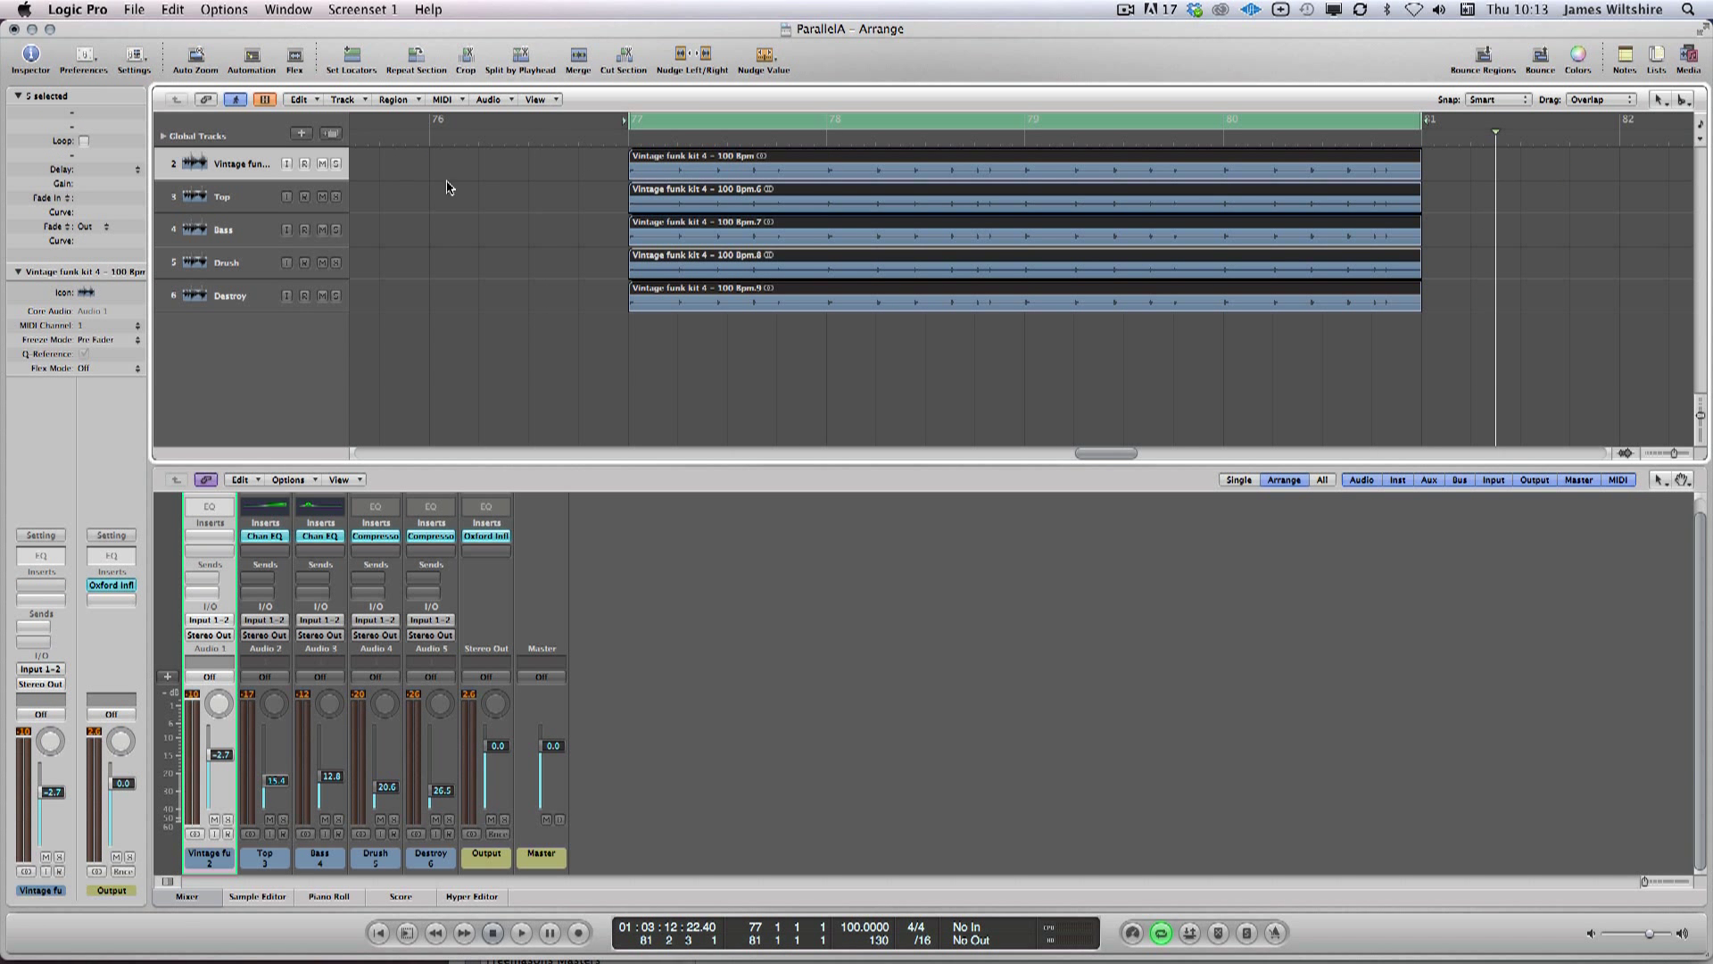
left_click_drag(527, 164, 1550, 359)
key("ctrl+b")
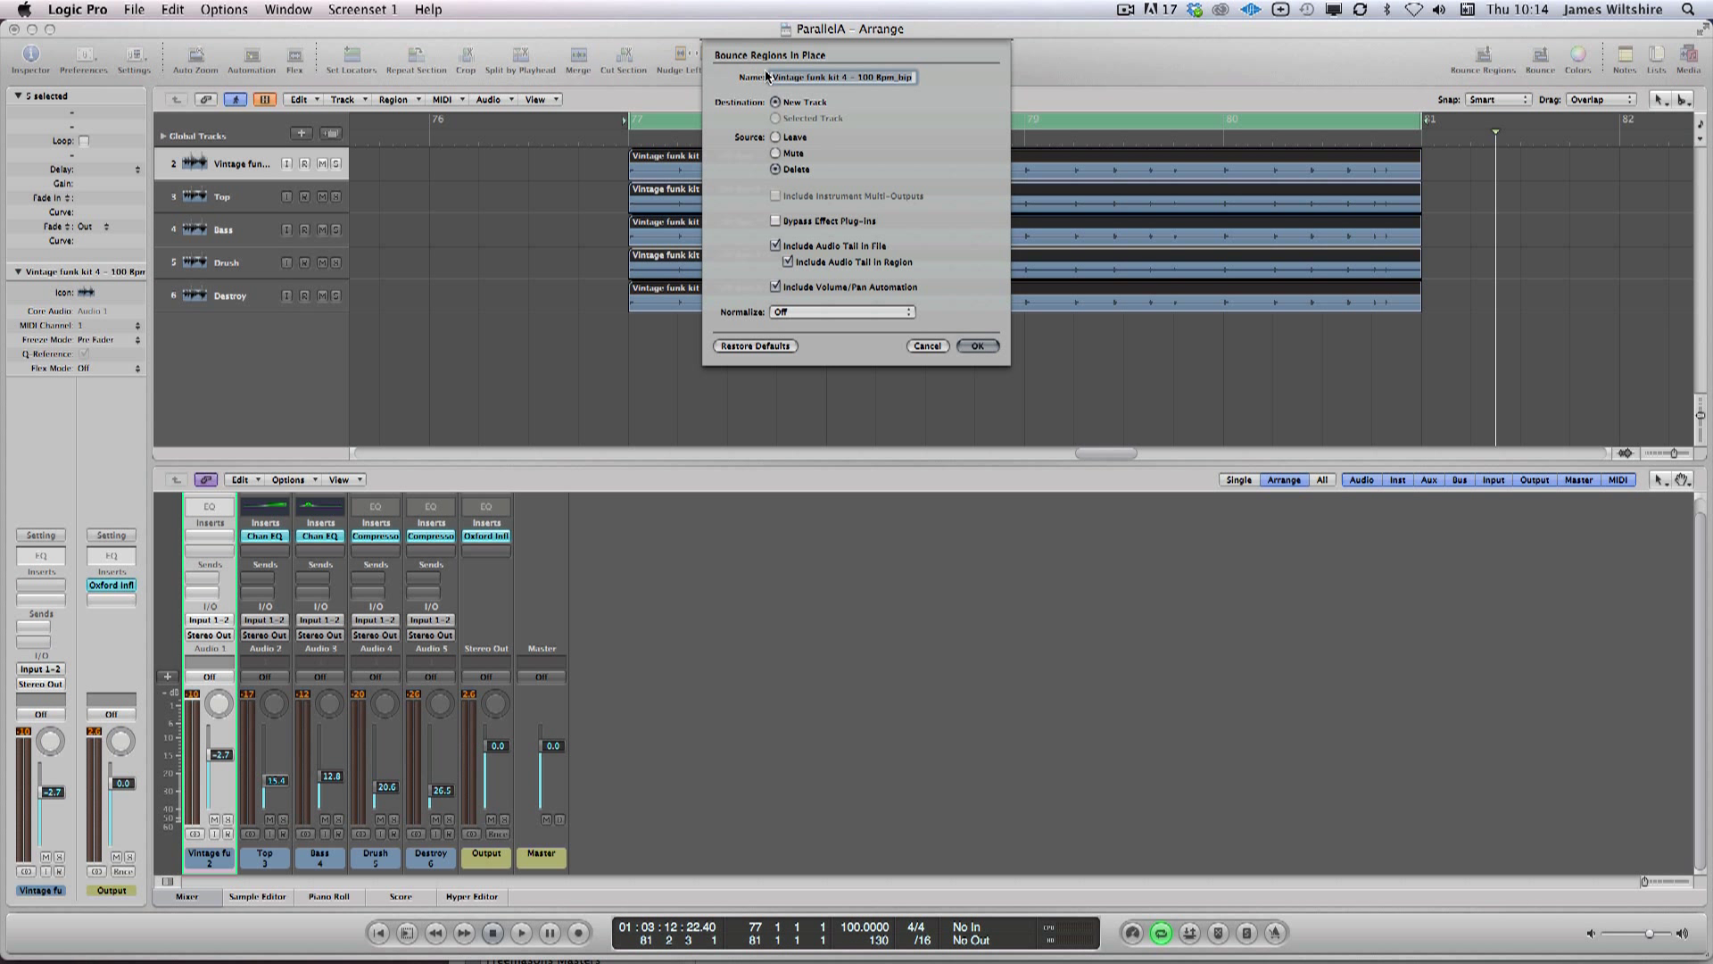
type("P")
type("unk Kit 4 slammed")
key("Return")
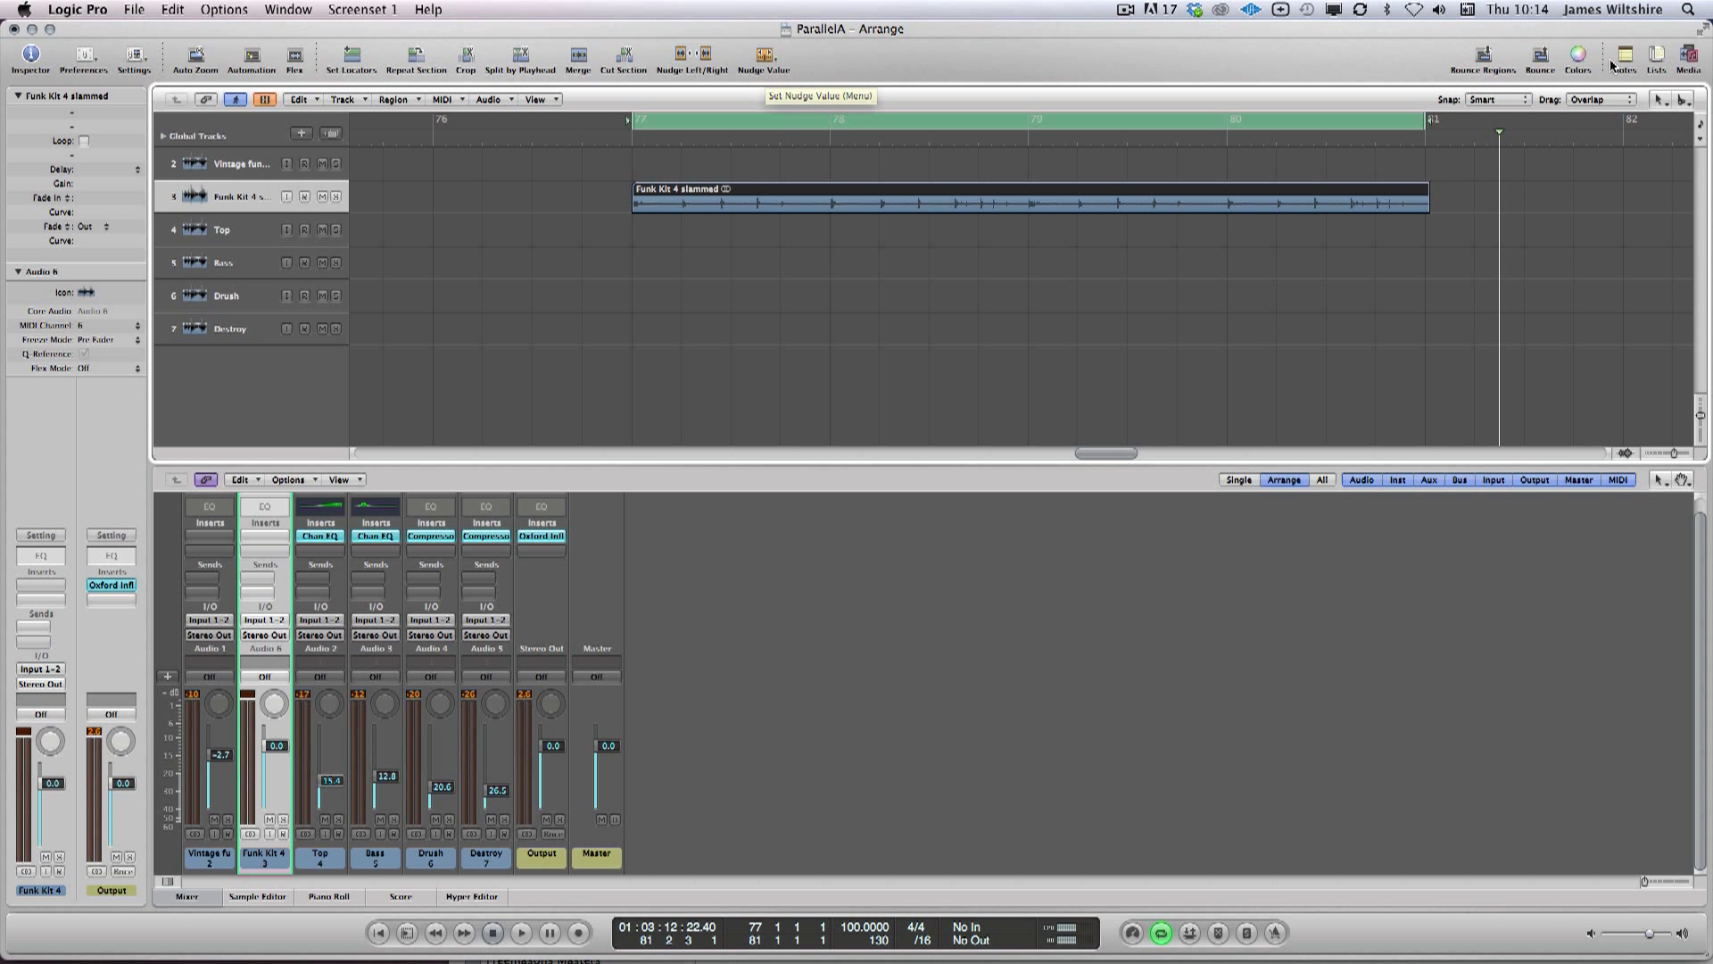
Step: Trim the bounced region's end to bar 81, delete the unused tracks and play the result
left_click_drag(1422, 198, 1419, 198)
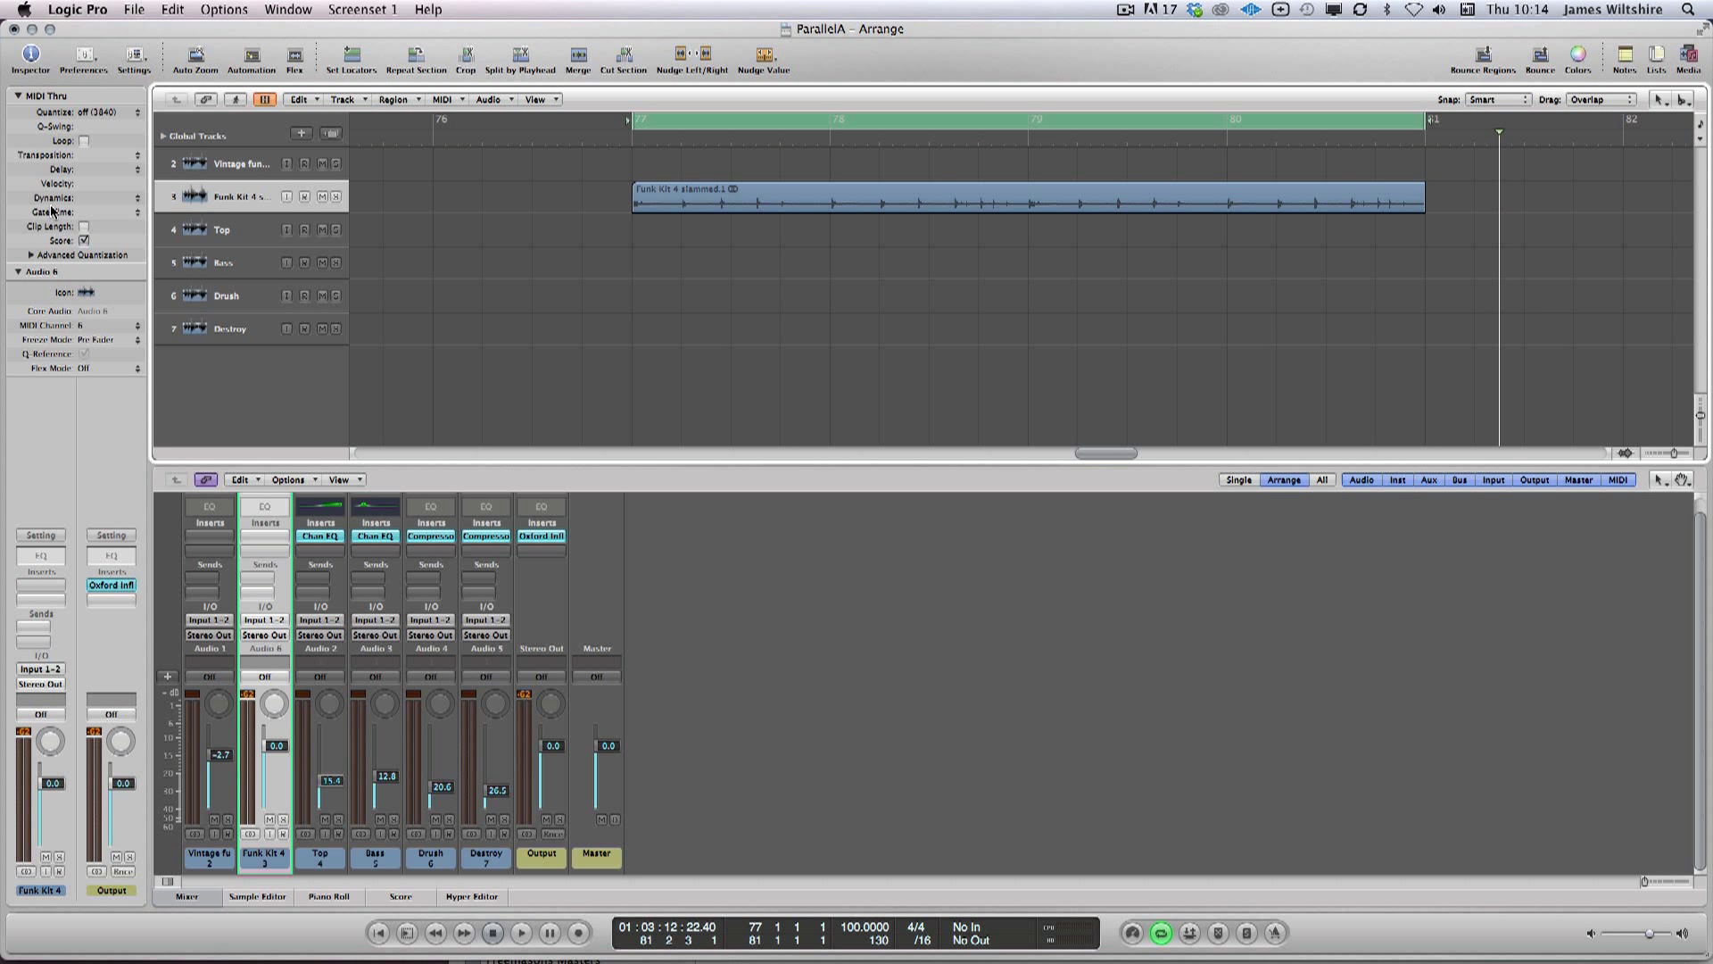
key("super+shift+Delete")
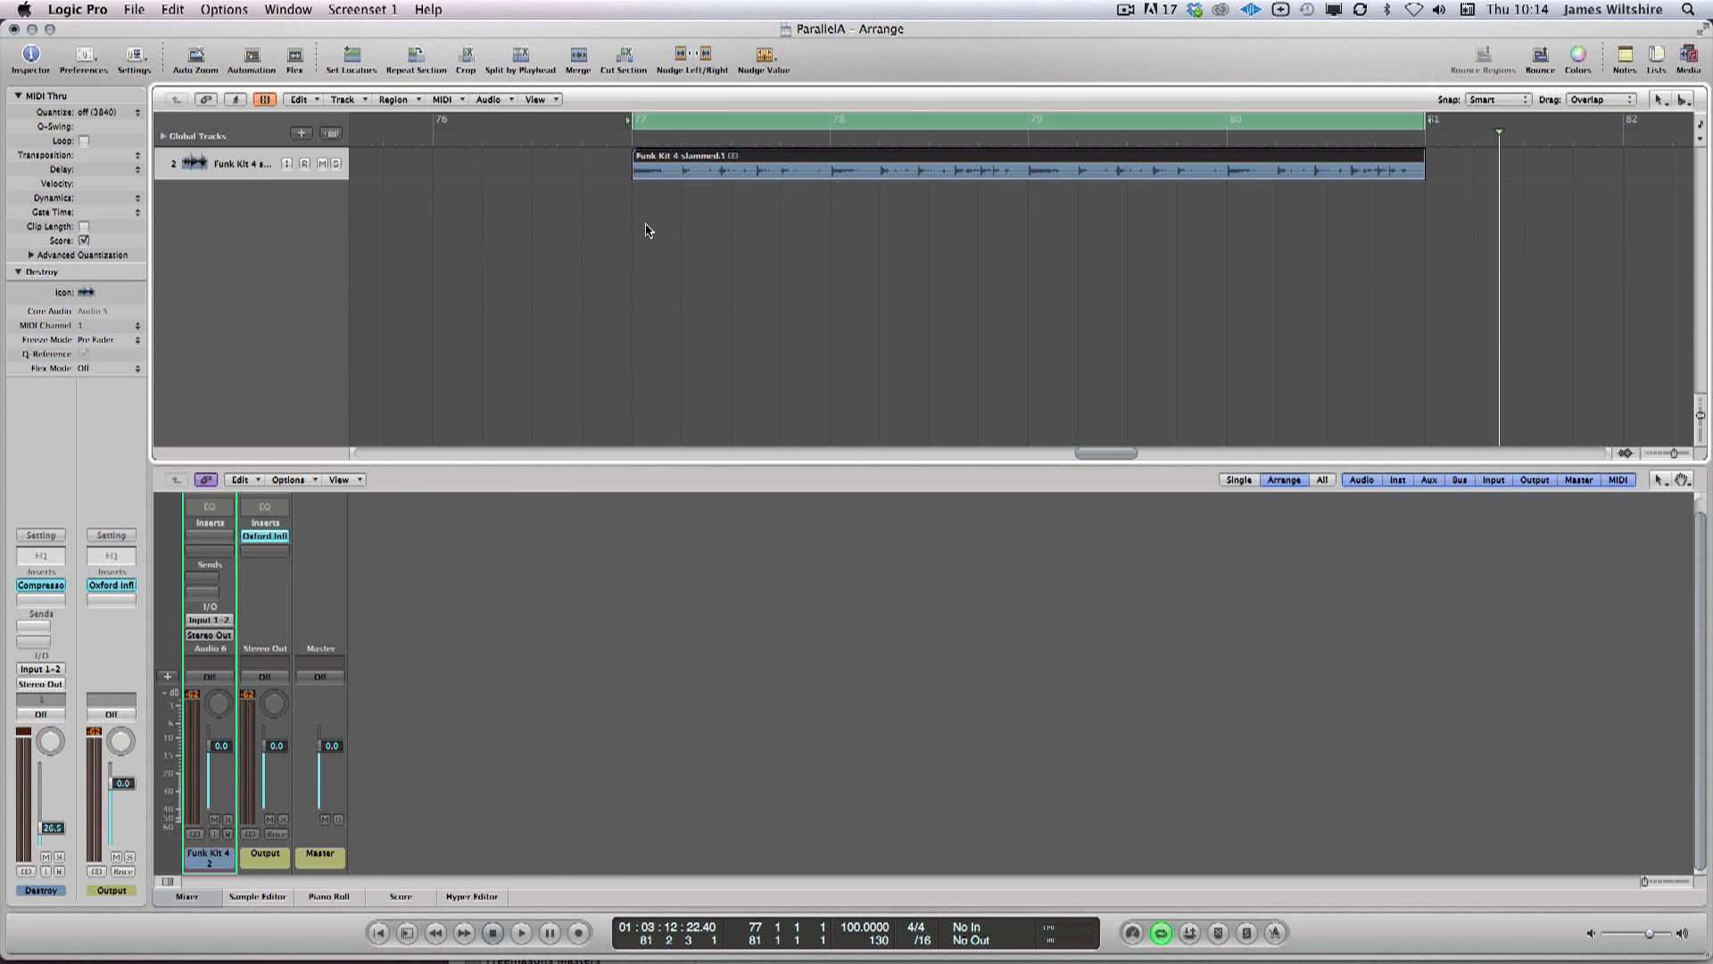
key("Return")
key("space")
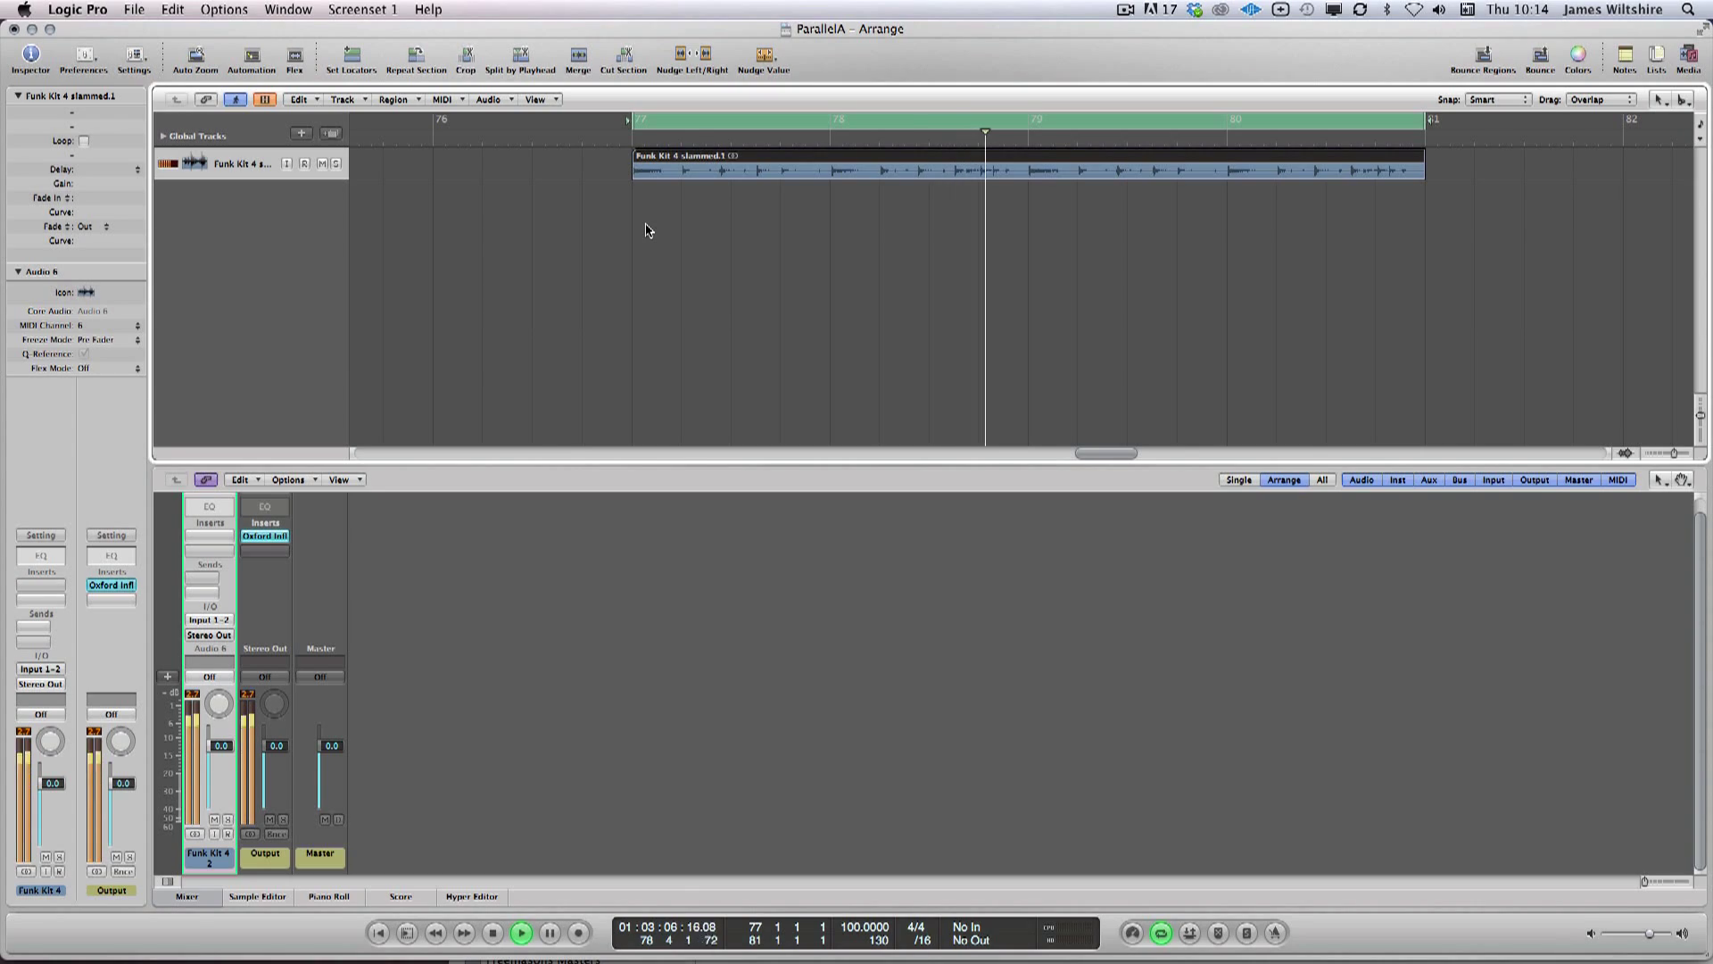
Step: Stop the drum loop and, in the Parallel B project, play the original Inst 1 part with its duplicates muted
key("space")
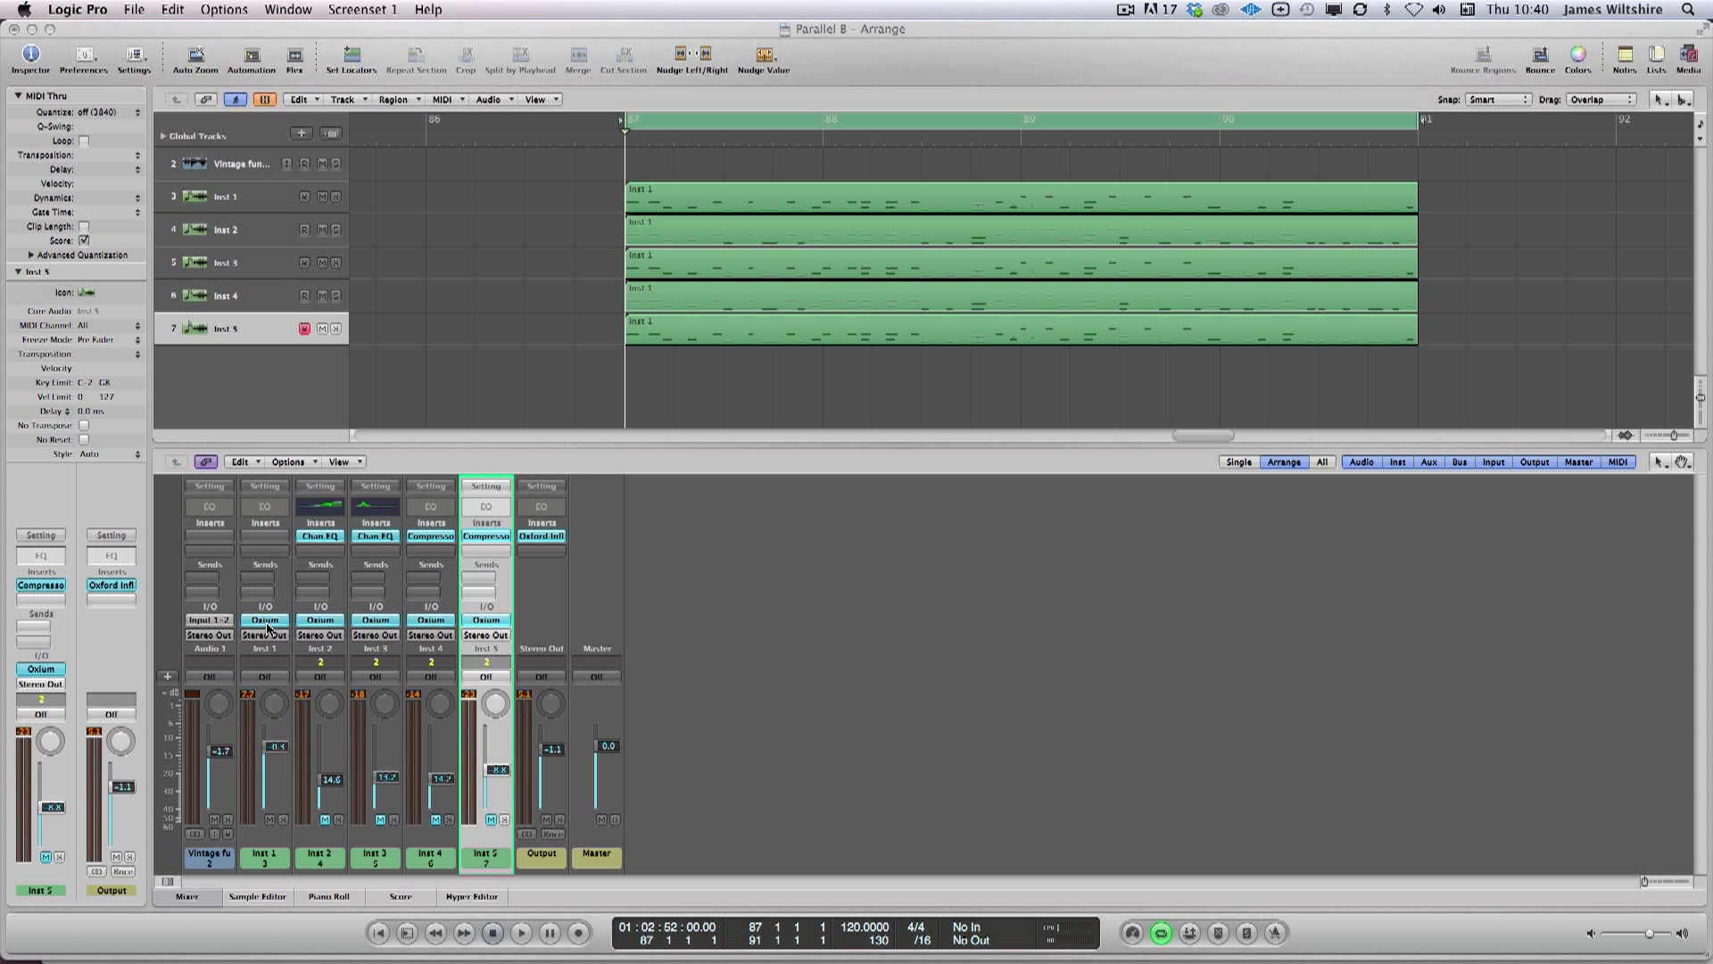
left_click(510, 276)
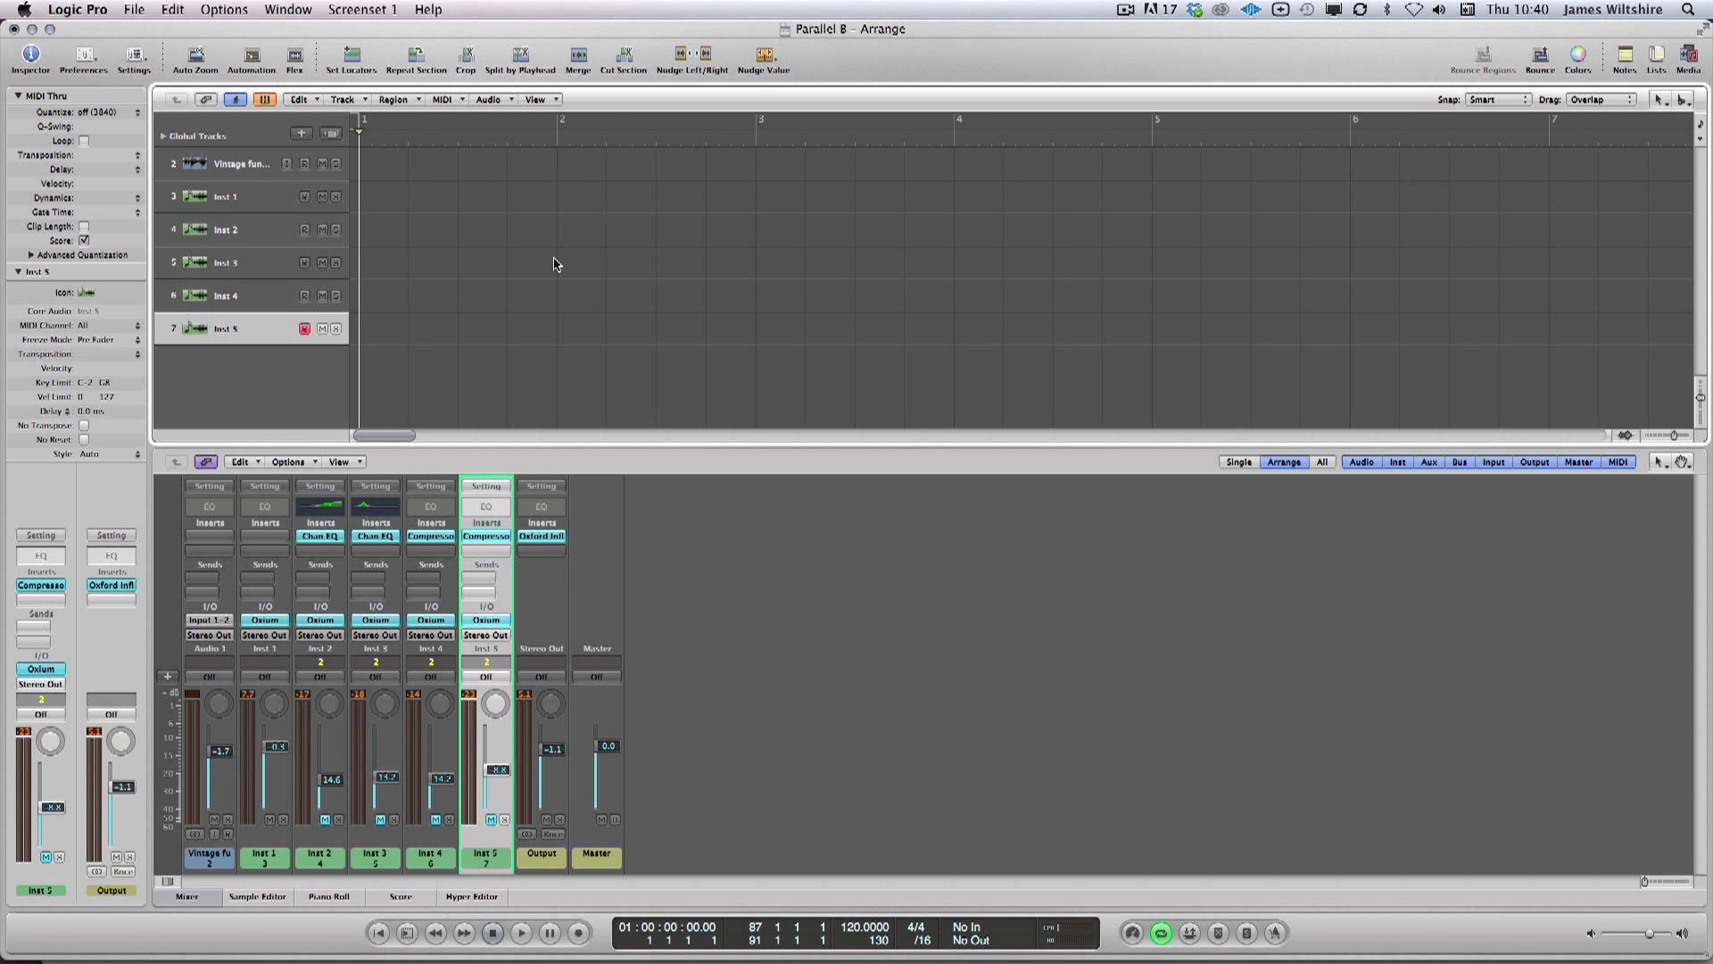
key("space")
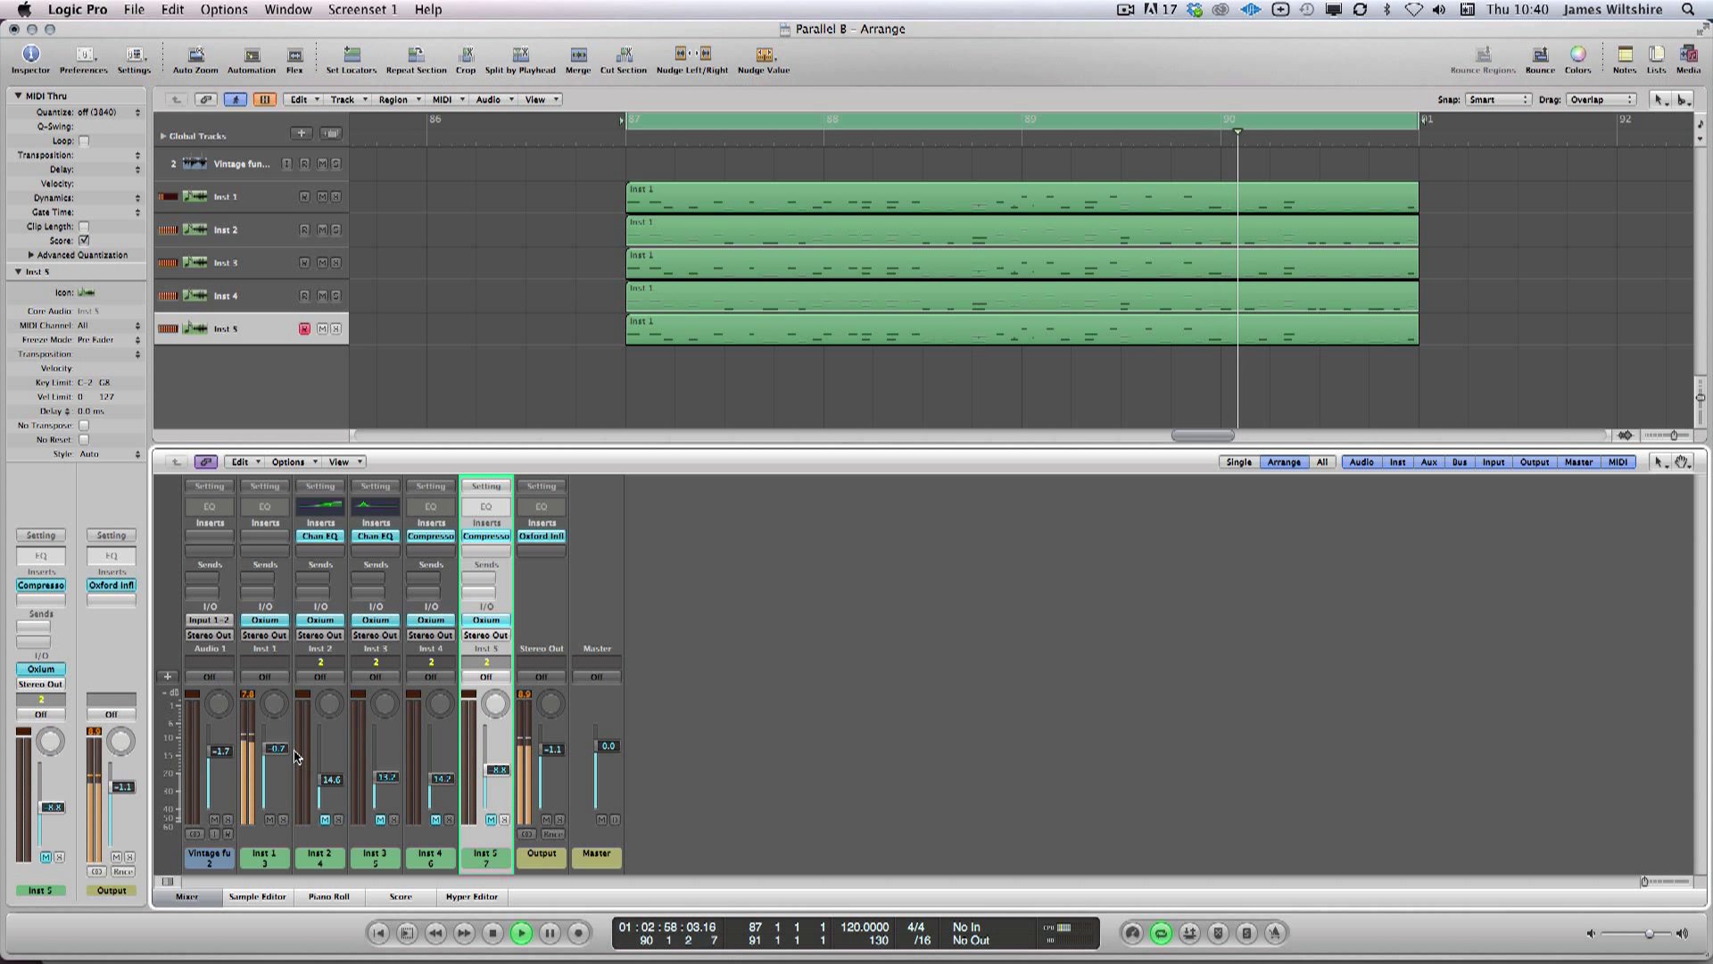
key("space")
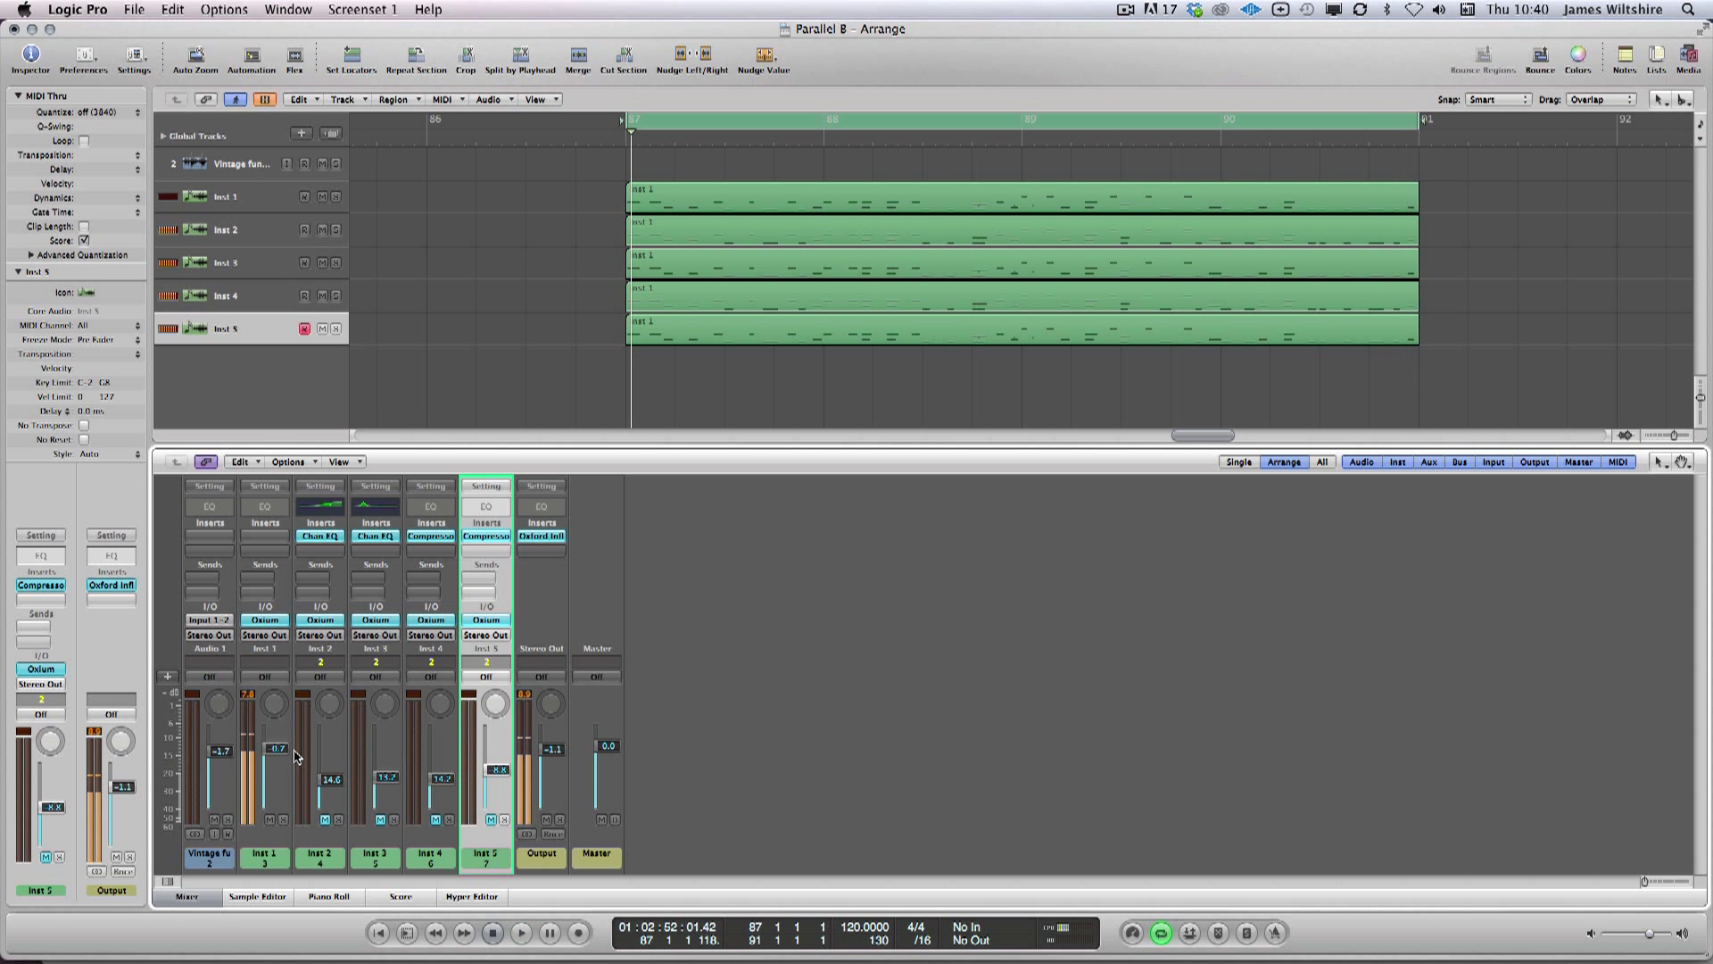
Step: Select the Inst 2 to Inst 5 channel strips, unmute them together and play the full parallel blend
left_click_drag(297, 757, 491, 856)
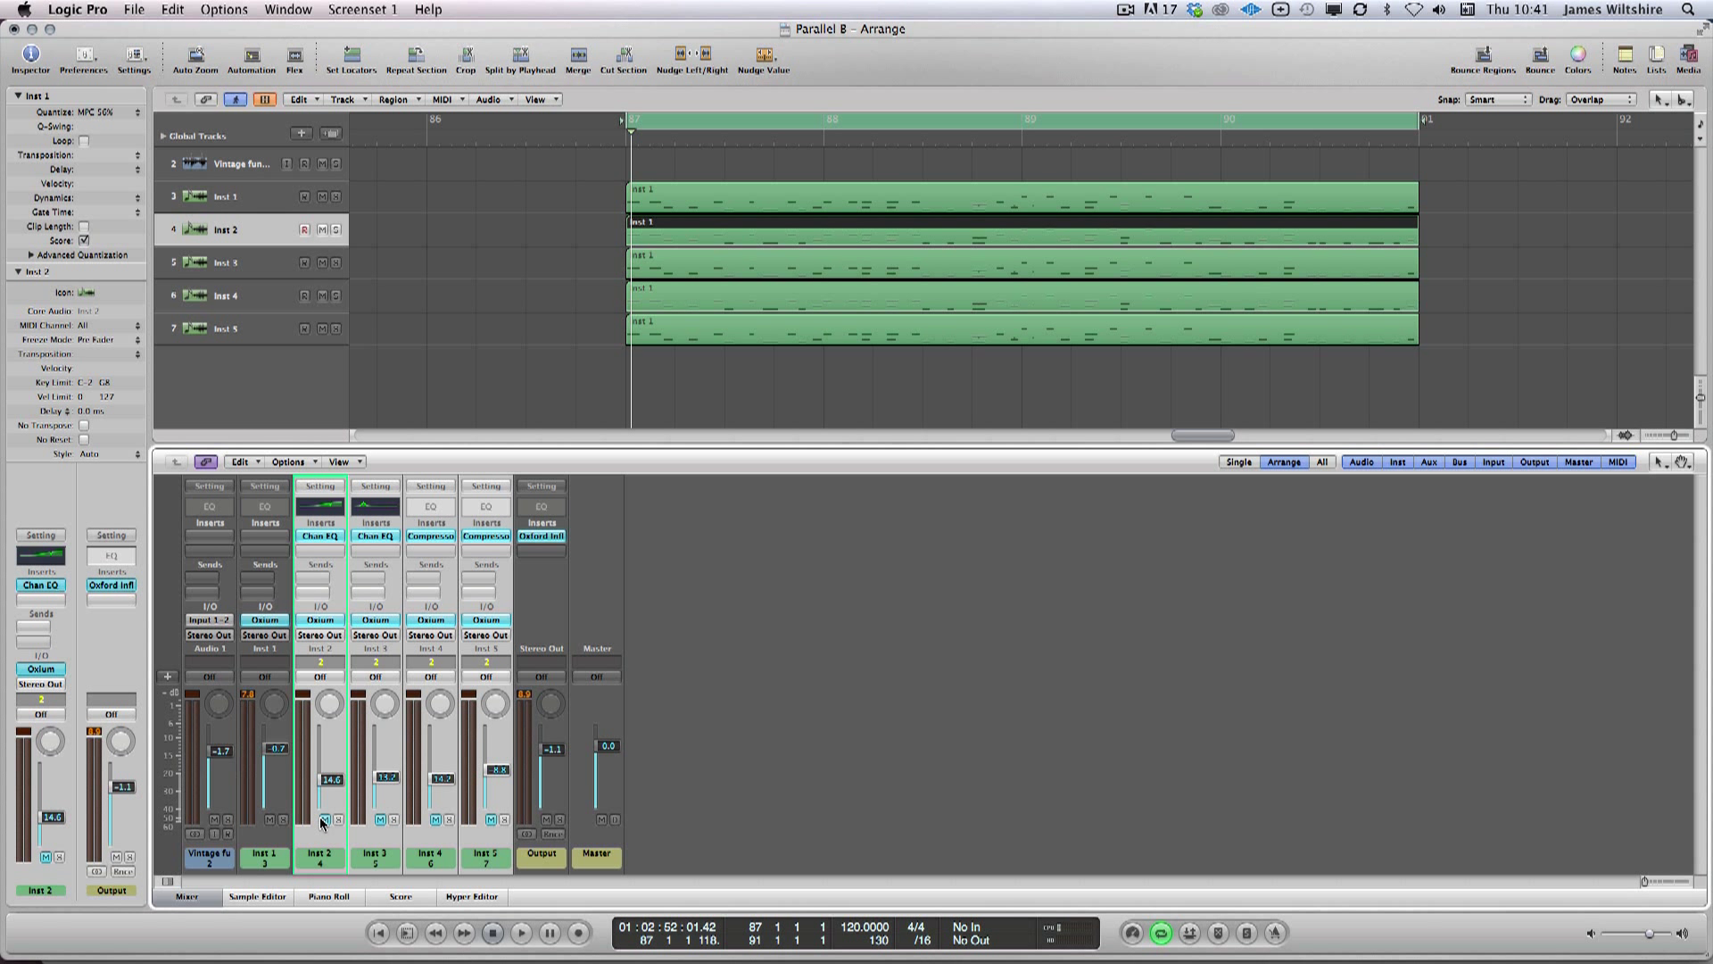
key("space")
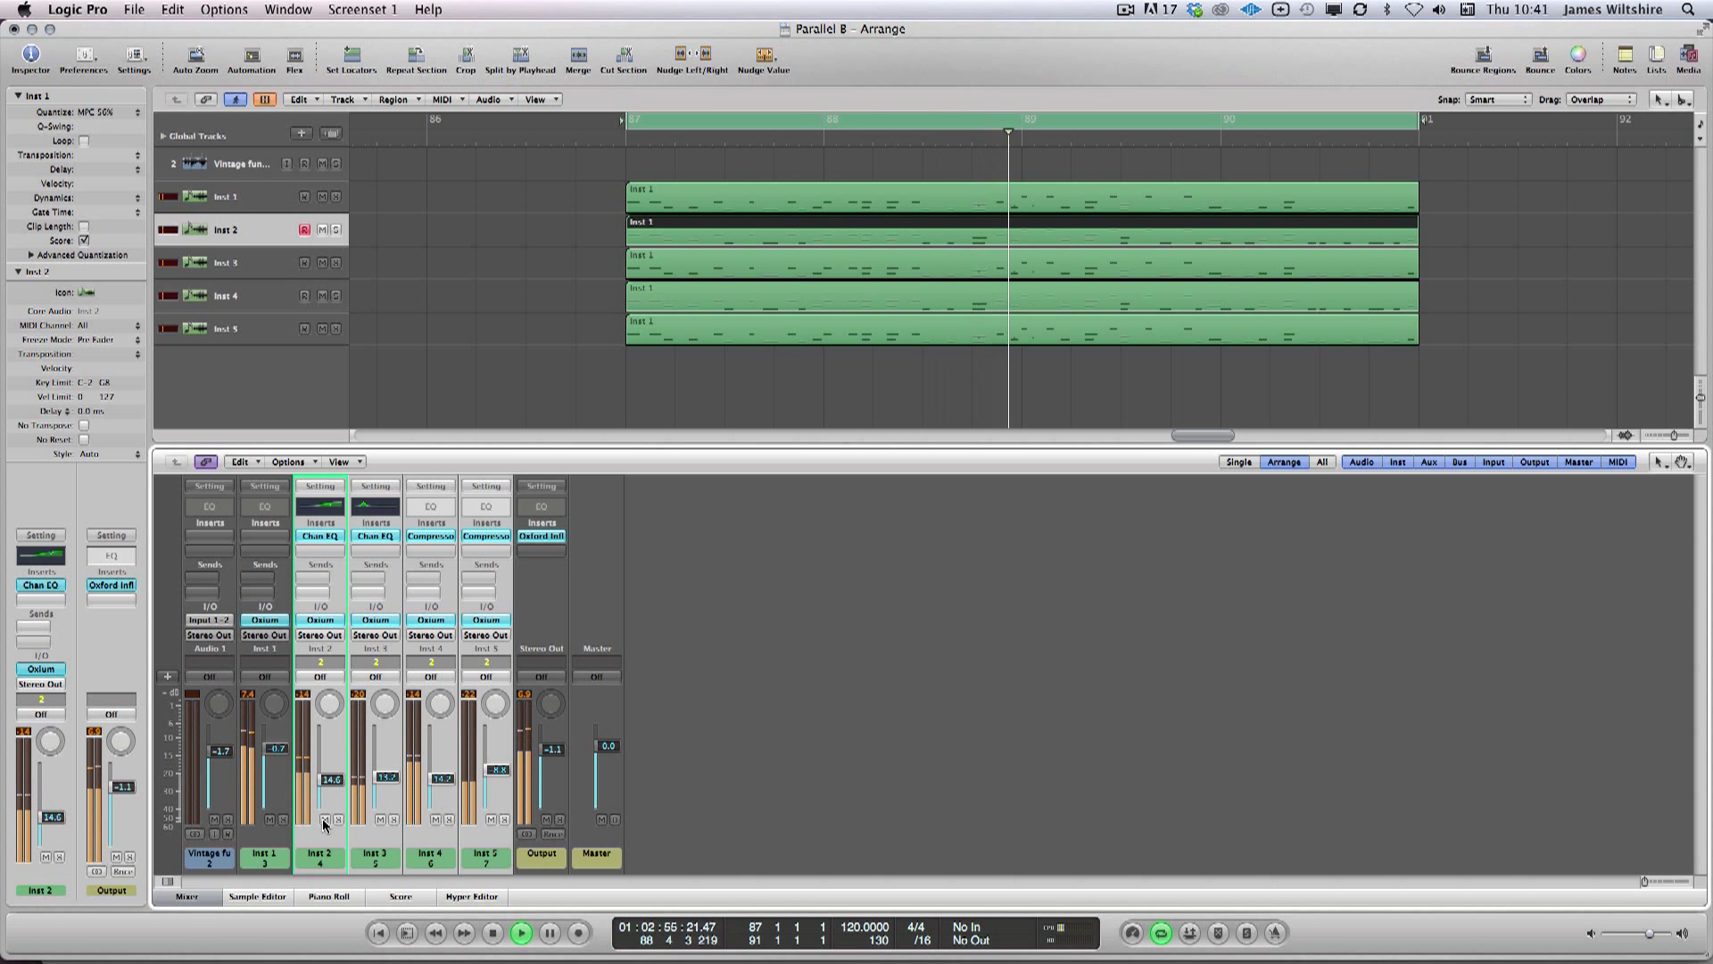
key("space")
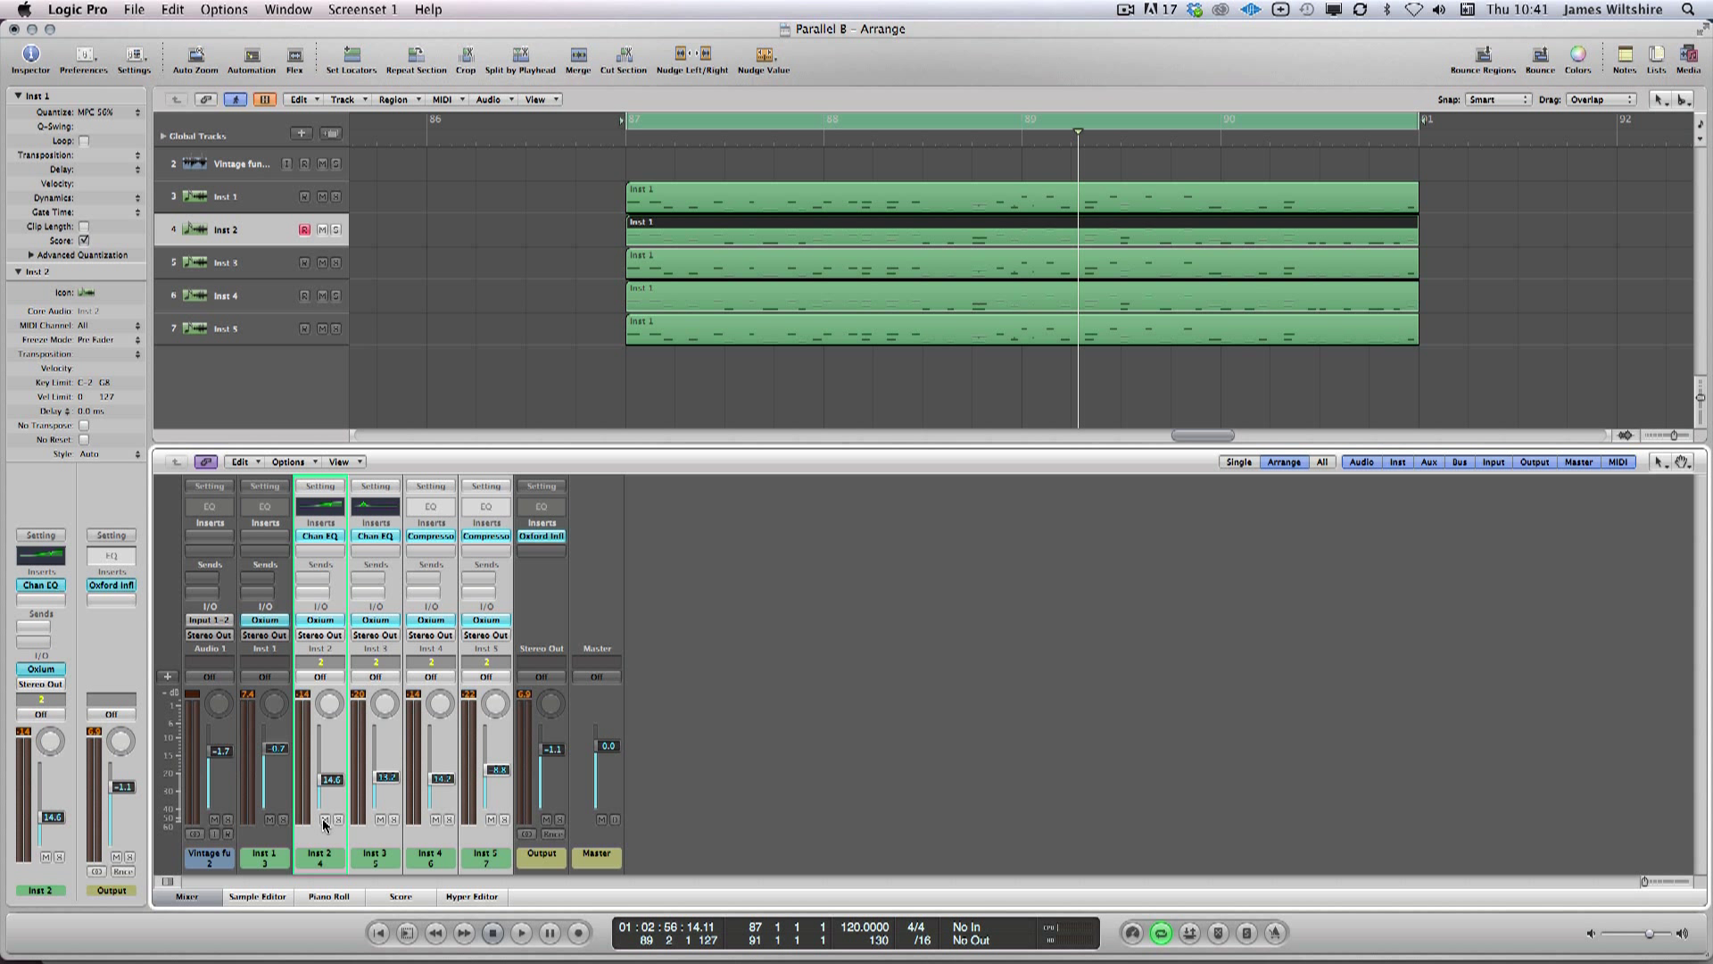
Step: Step through the Inst 1 to Inst 5 channel strips to examine the instrument and processing on each duplicate
left_click(265, 857)
left_click(320, 857)
left_click(374, 857)
left_click(430, 857)
left_click(466, 859)
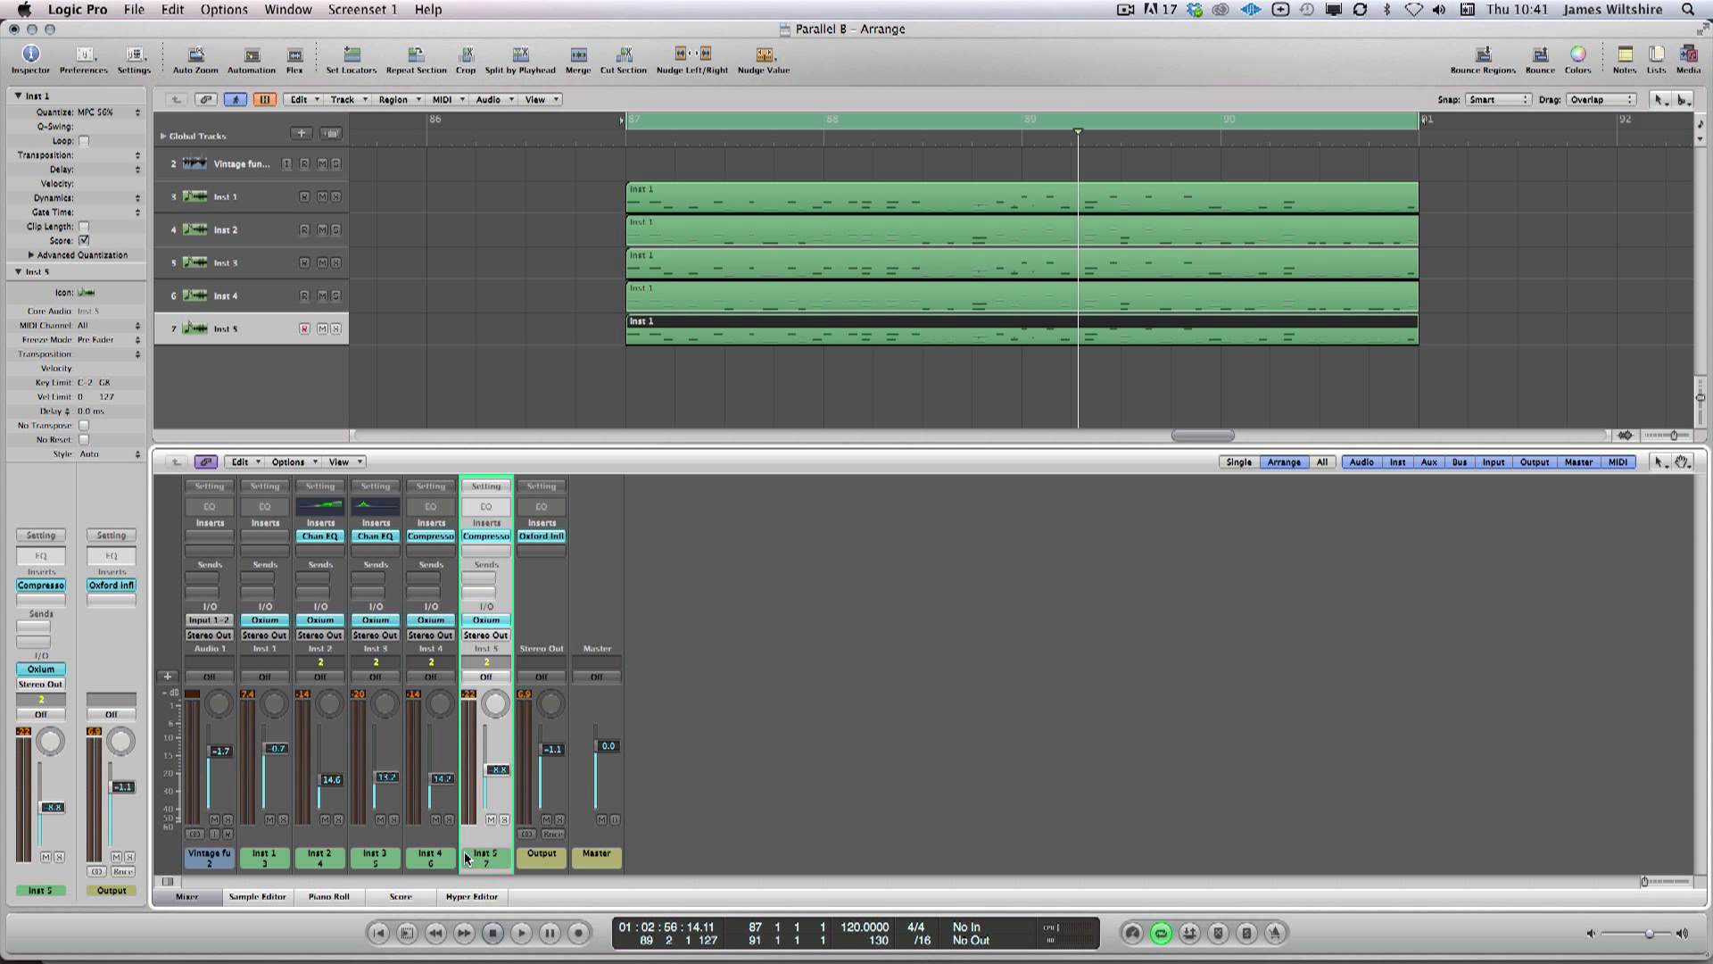
left_click(318, 859)
left_click(374, 858)
left_click(428, 860)
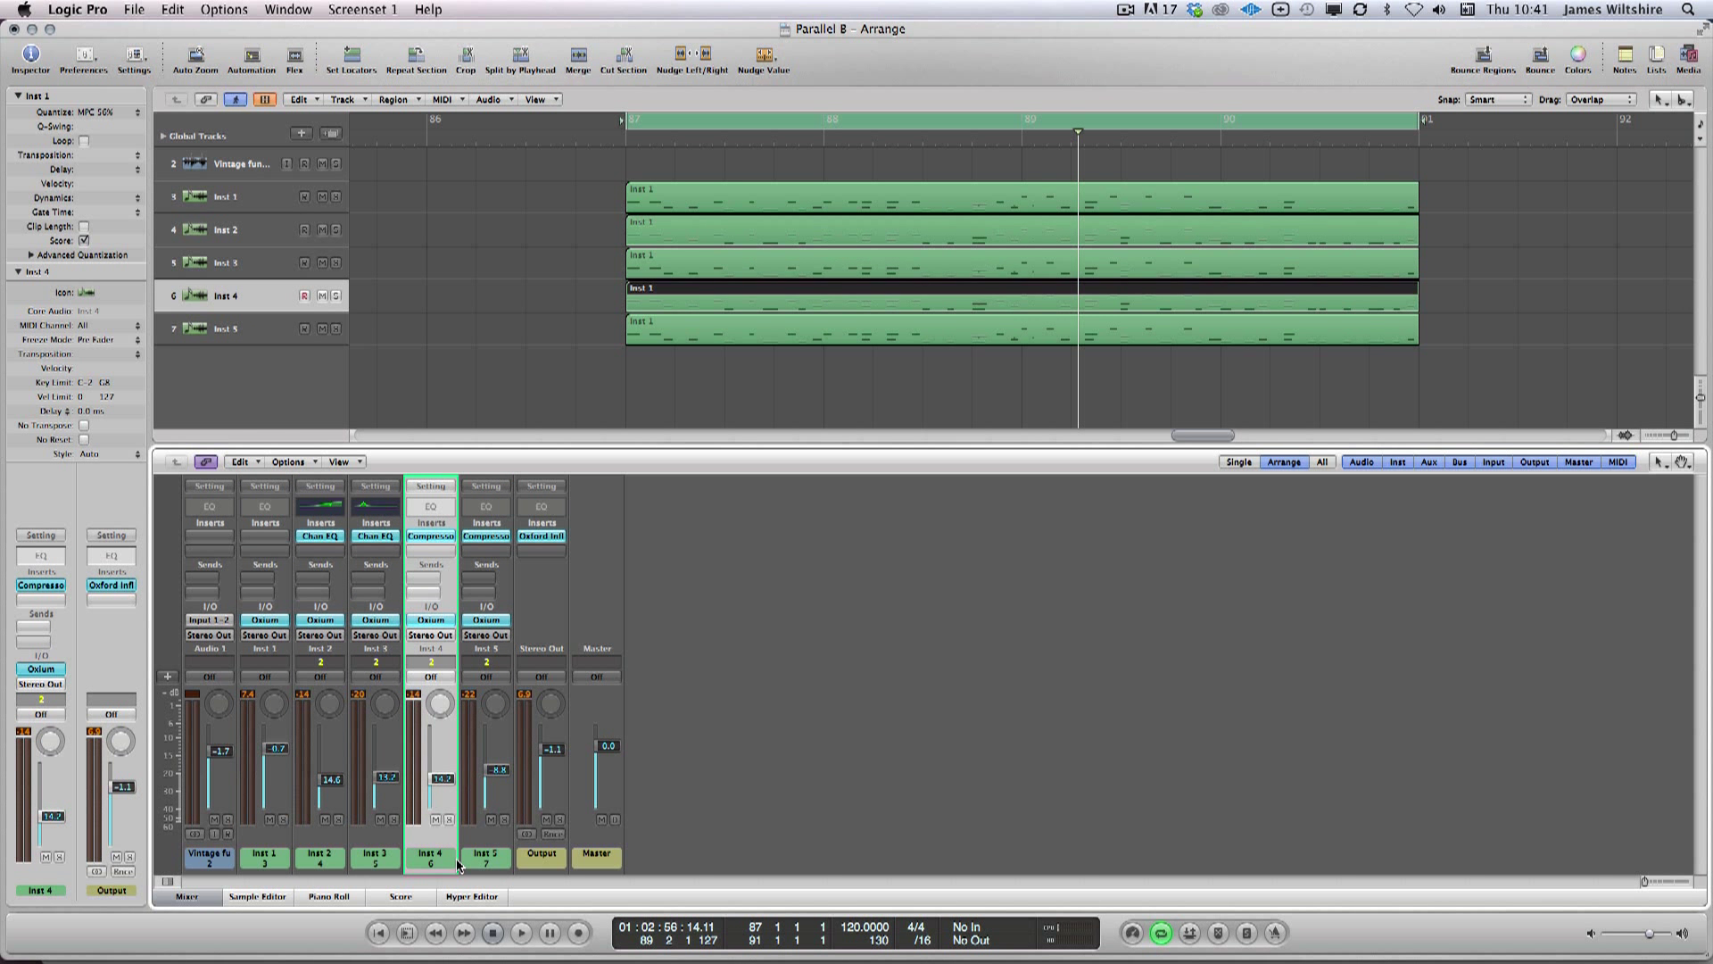
left_click(482, 858)
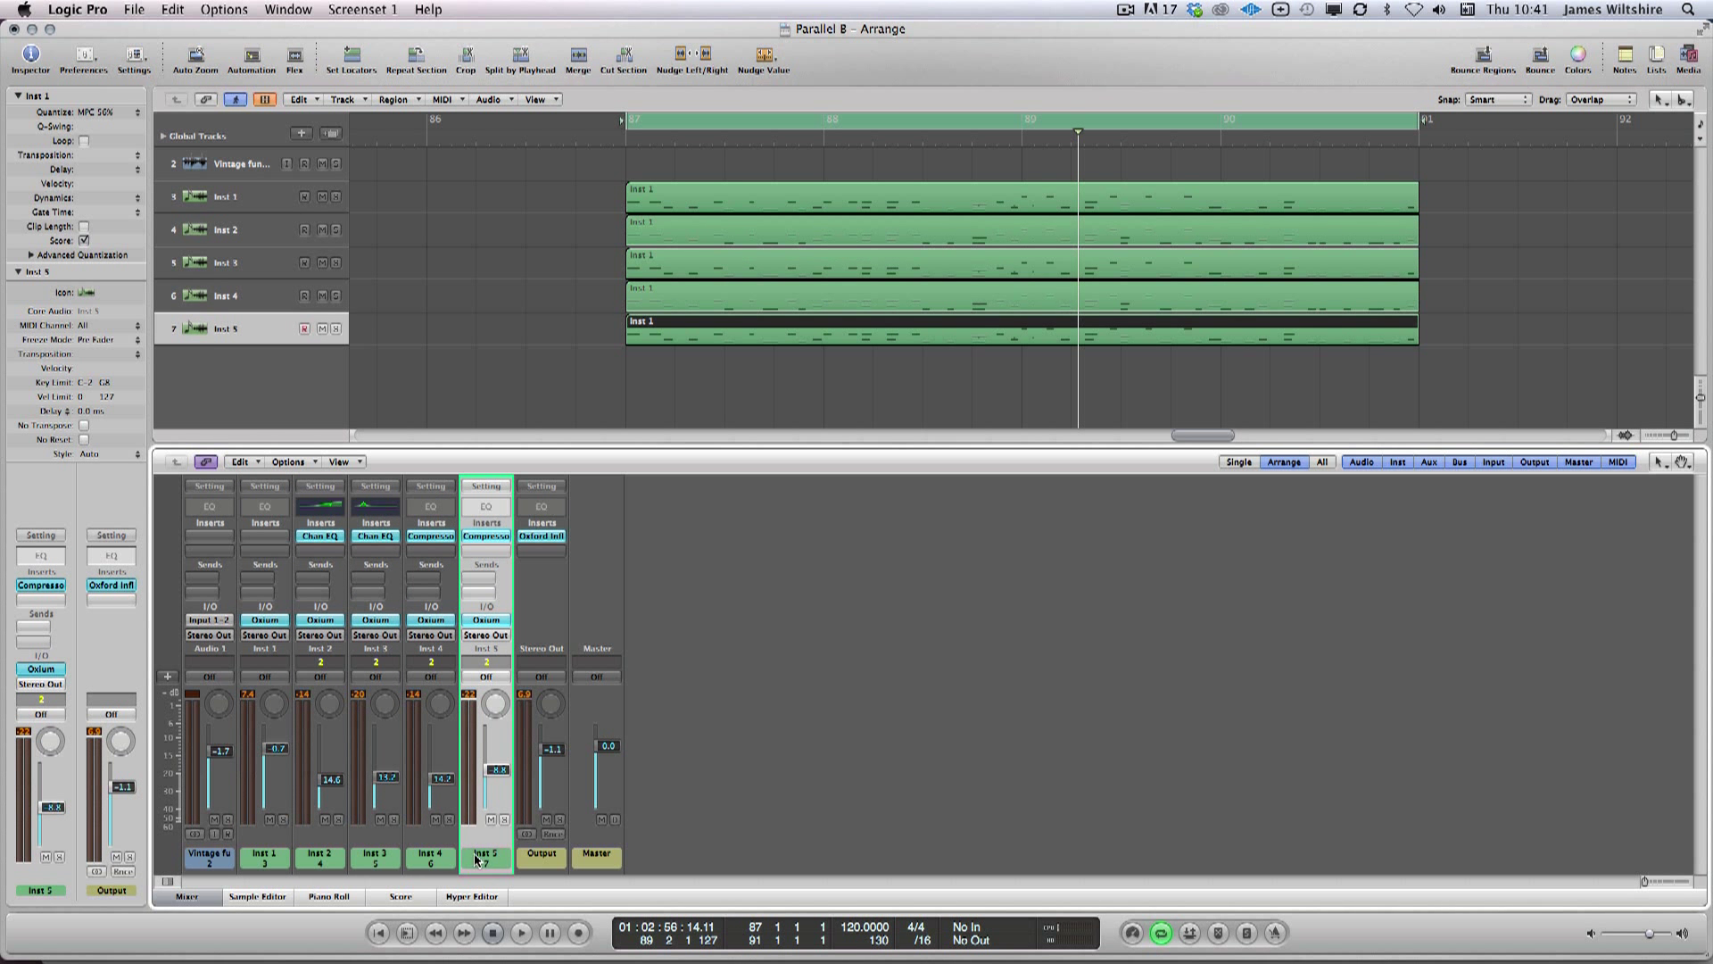
left_click(273, 861)
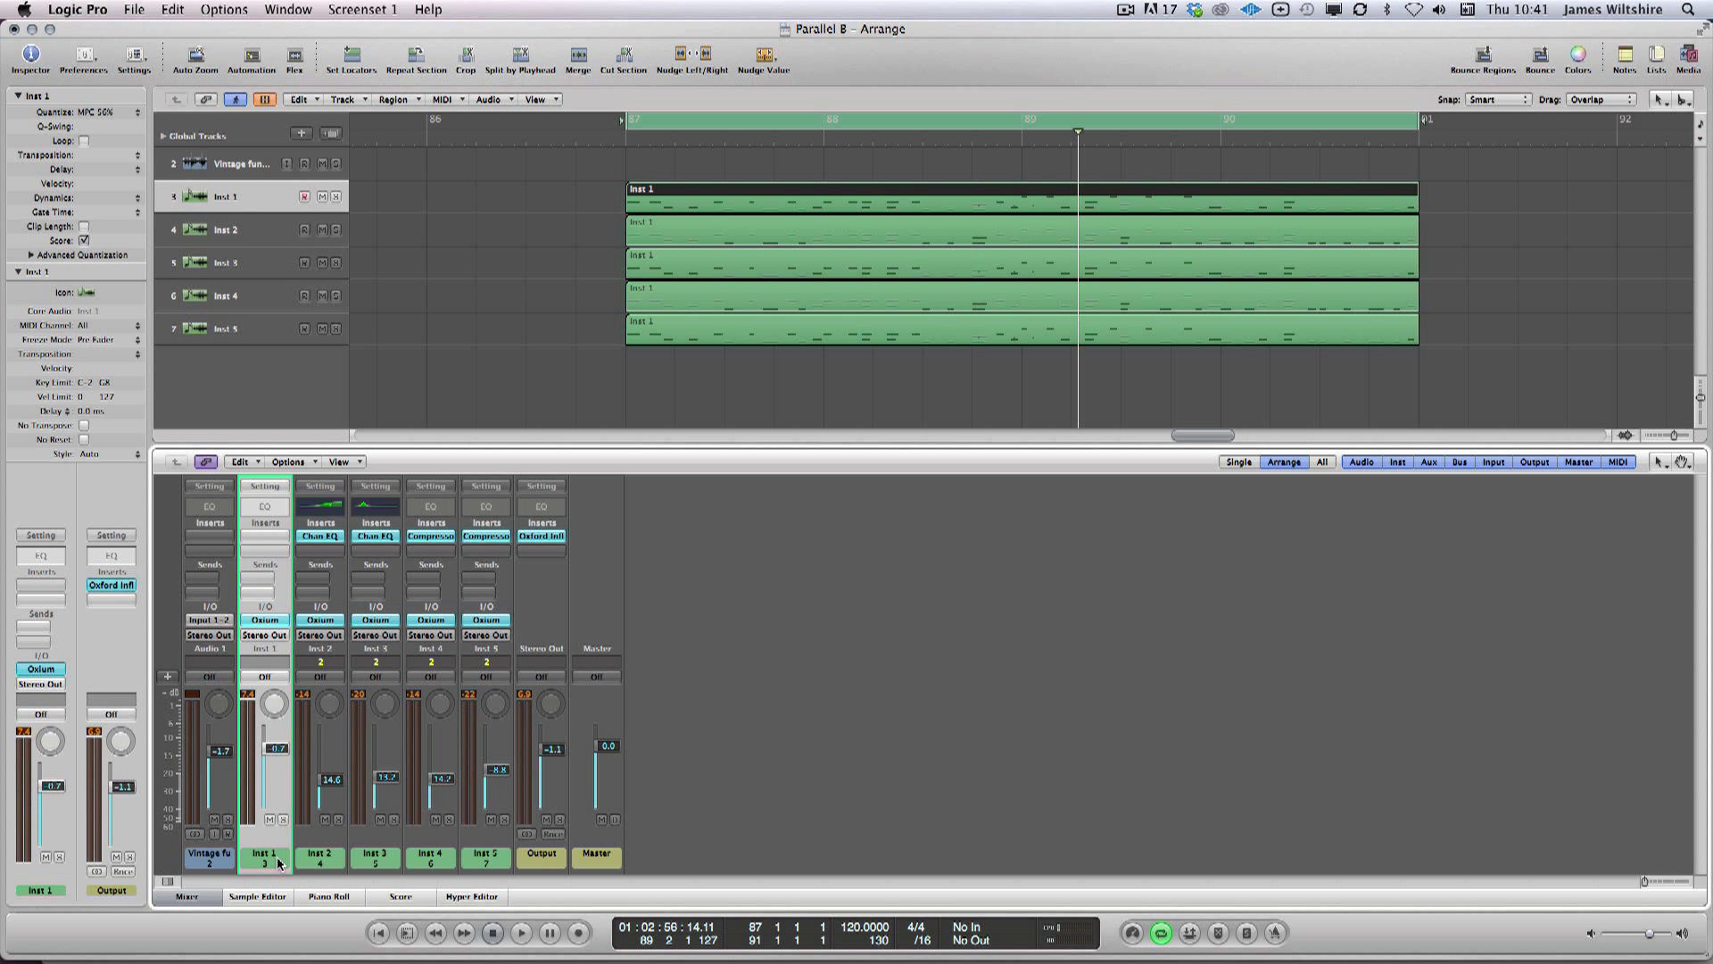
left_click(323, 862)
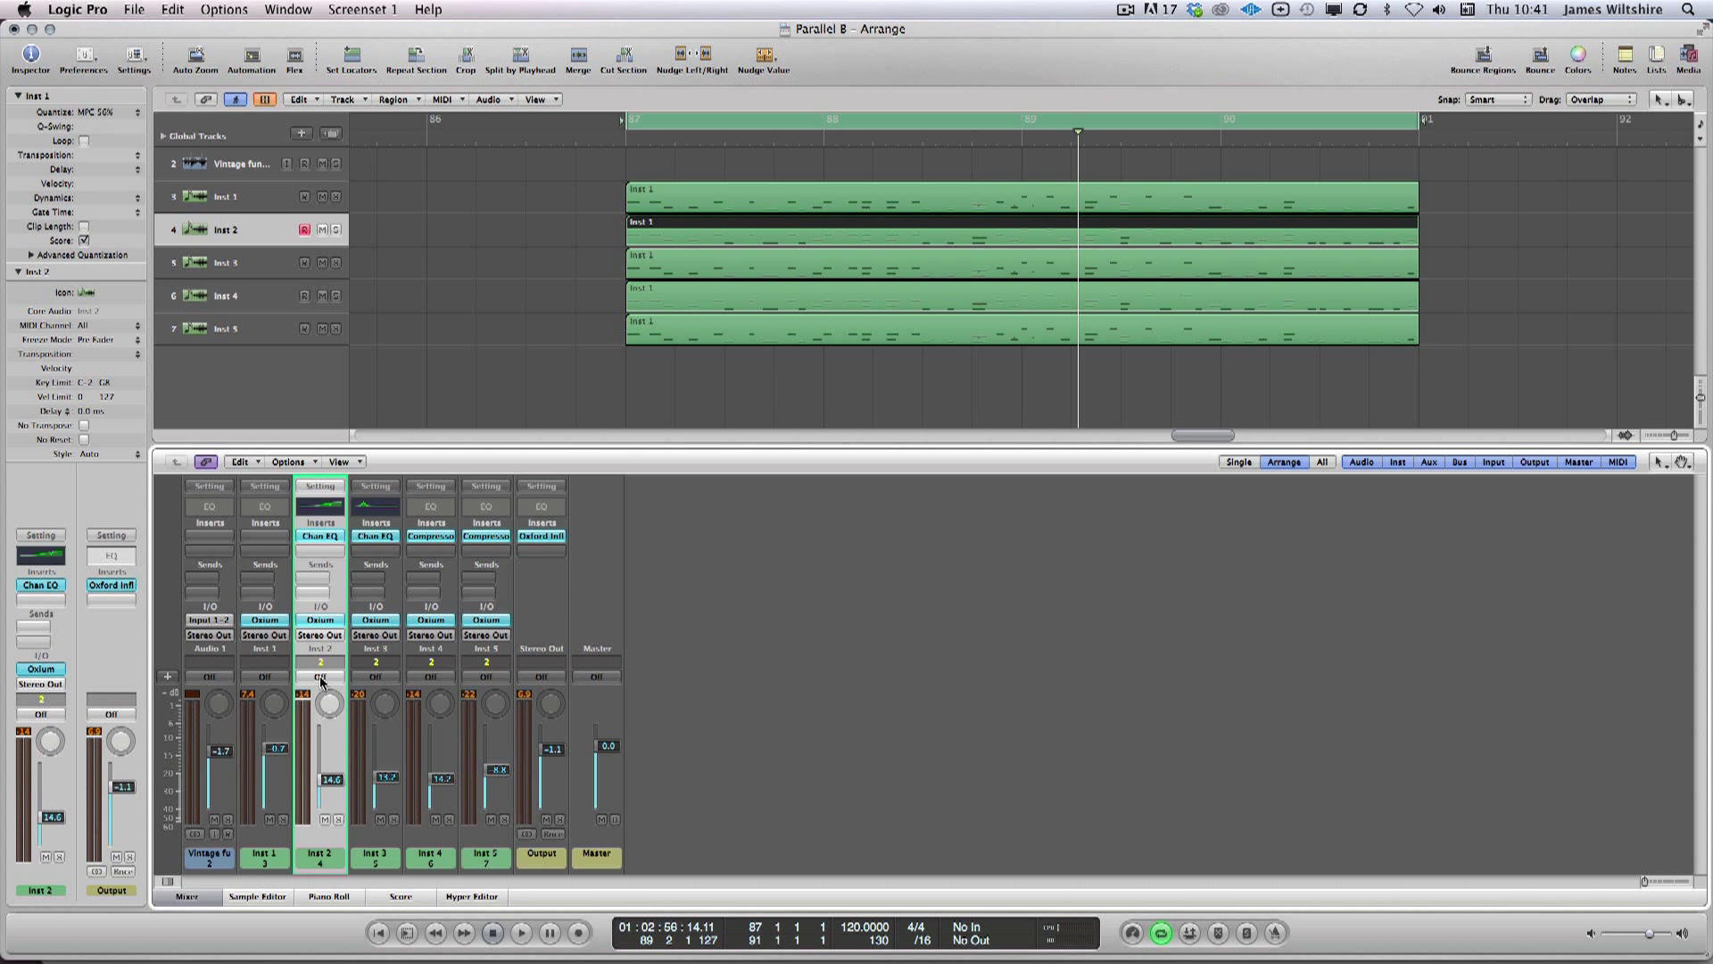
left_click(375, 855)
left_click(437, 859)
left_click(483, 858)
left_click(436, 858)
left_click(375, 859)
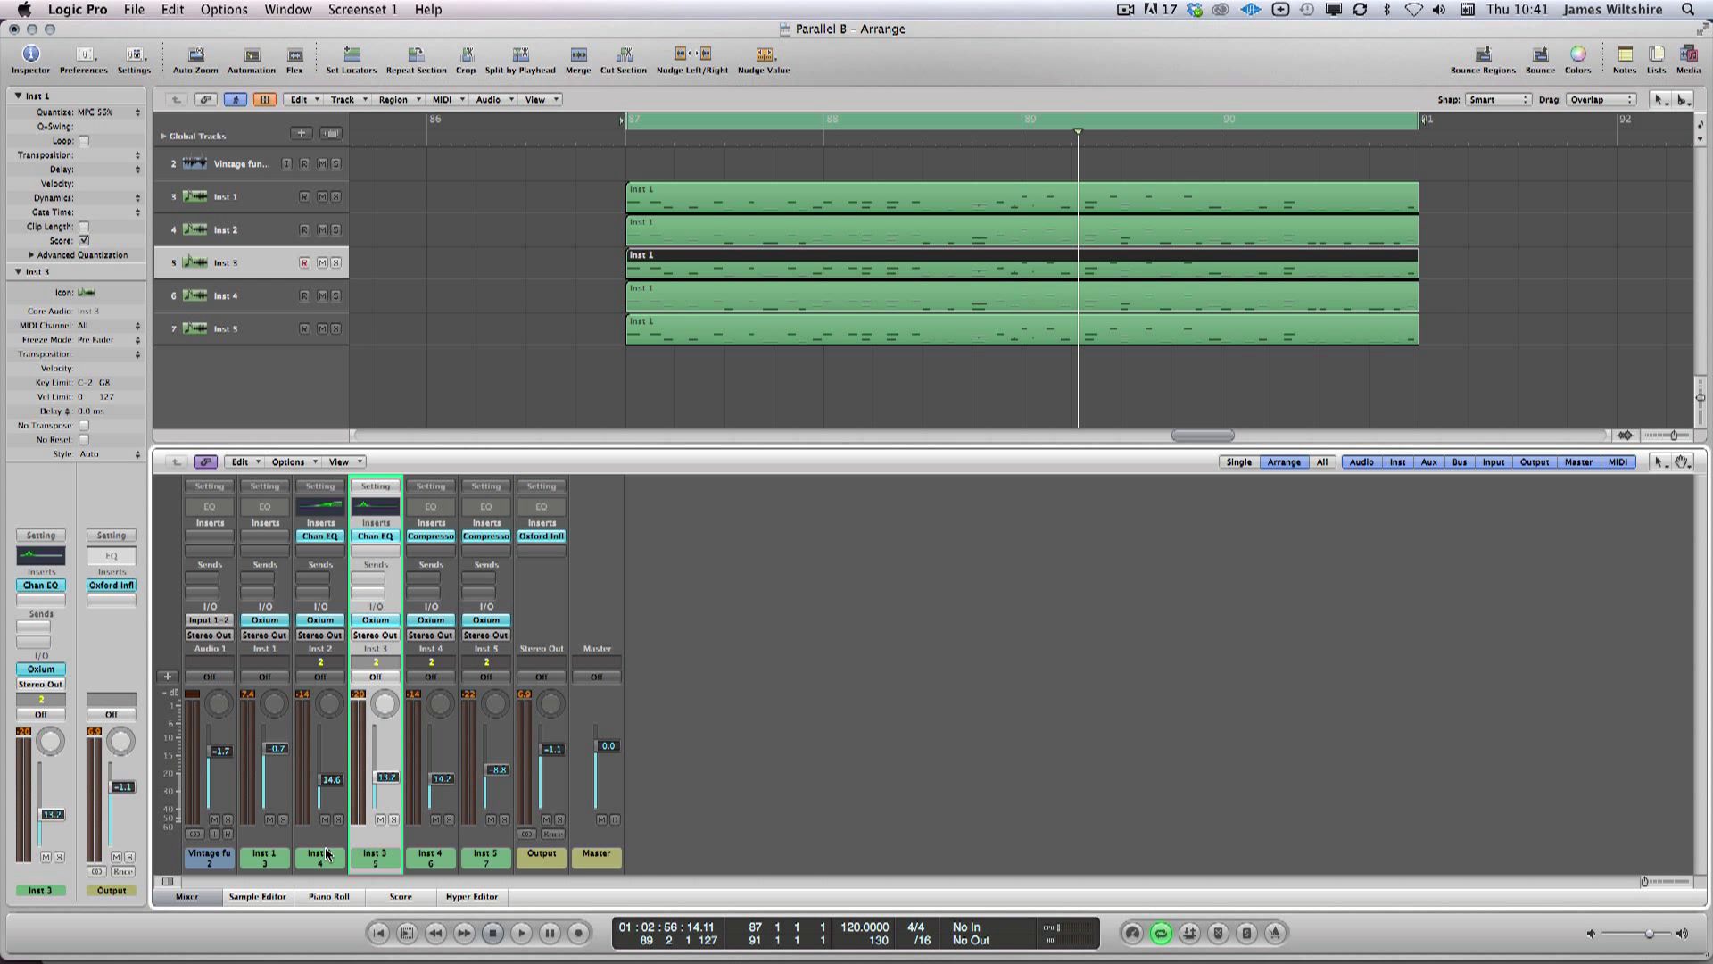
left_click(326, 854)
left_click(374, 856)
left_click(426, 858)
left_click(479, 858)
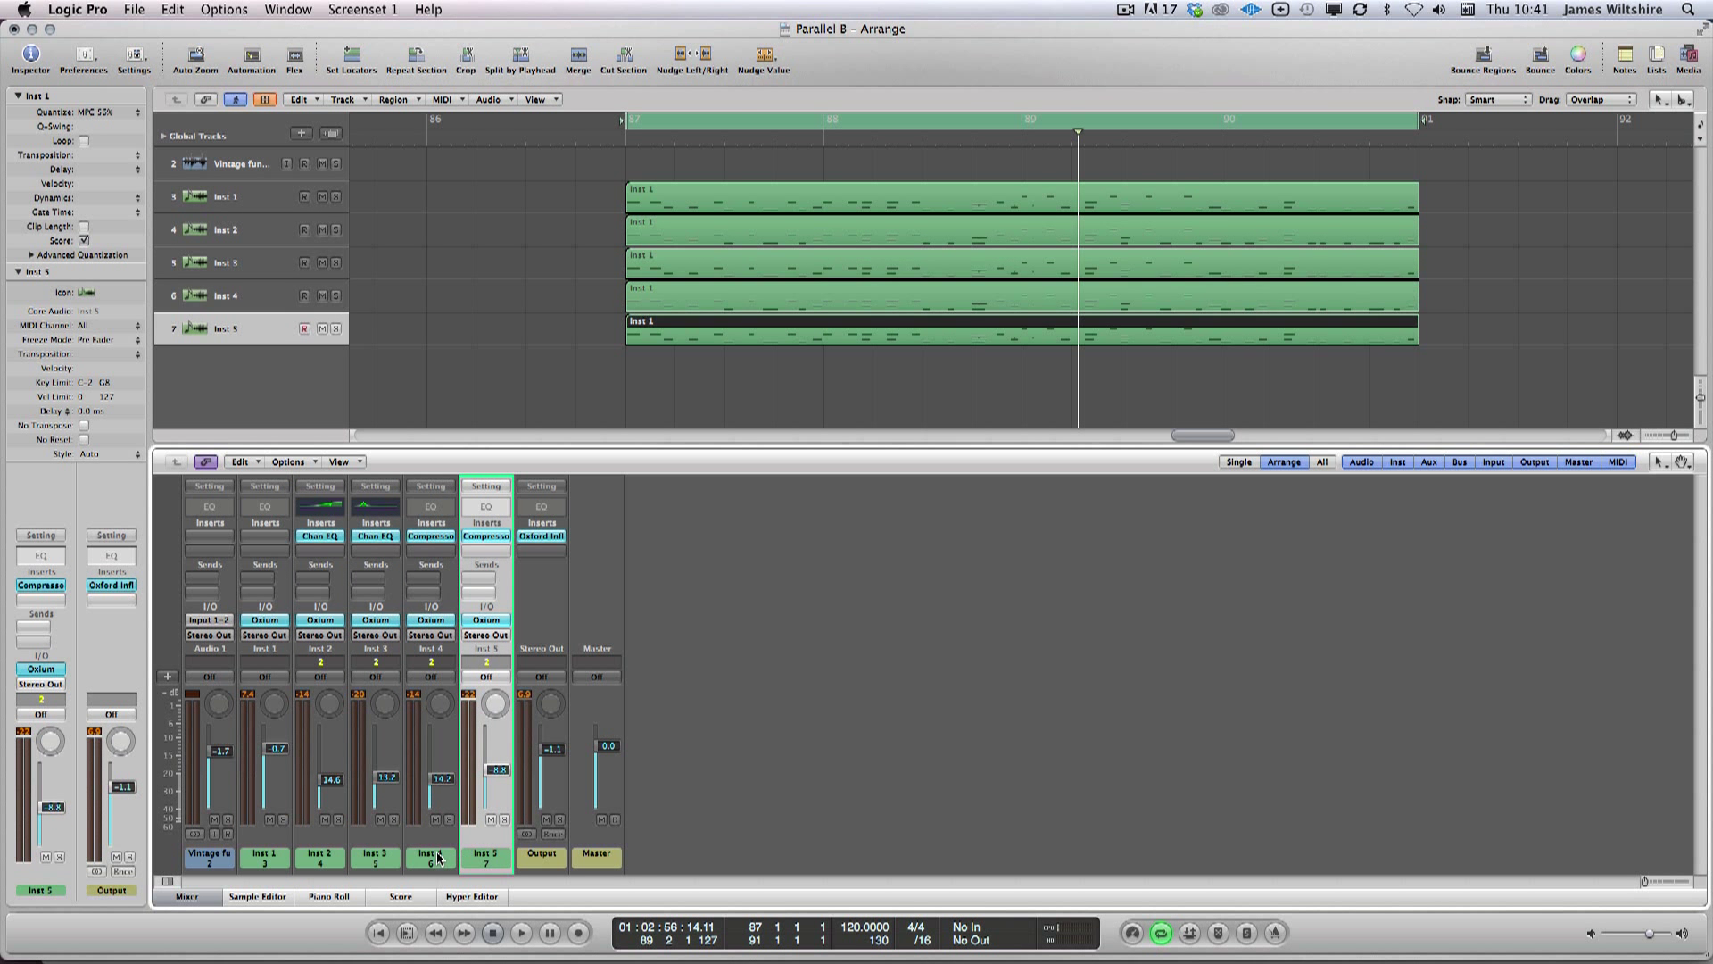
left_click(438, 859)
left_click(375, 858)
left_click(323, 858)
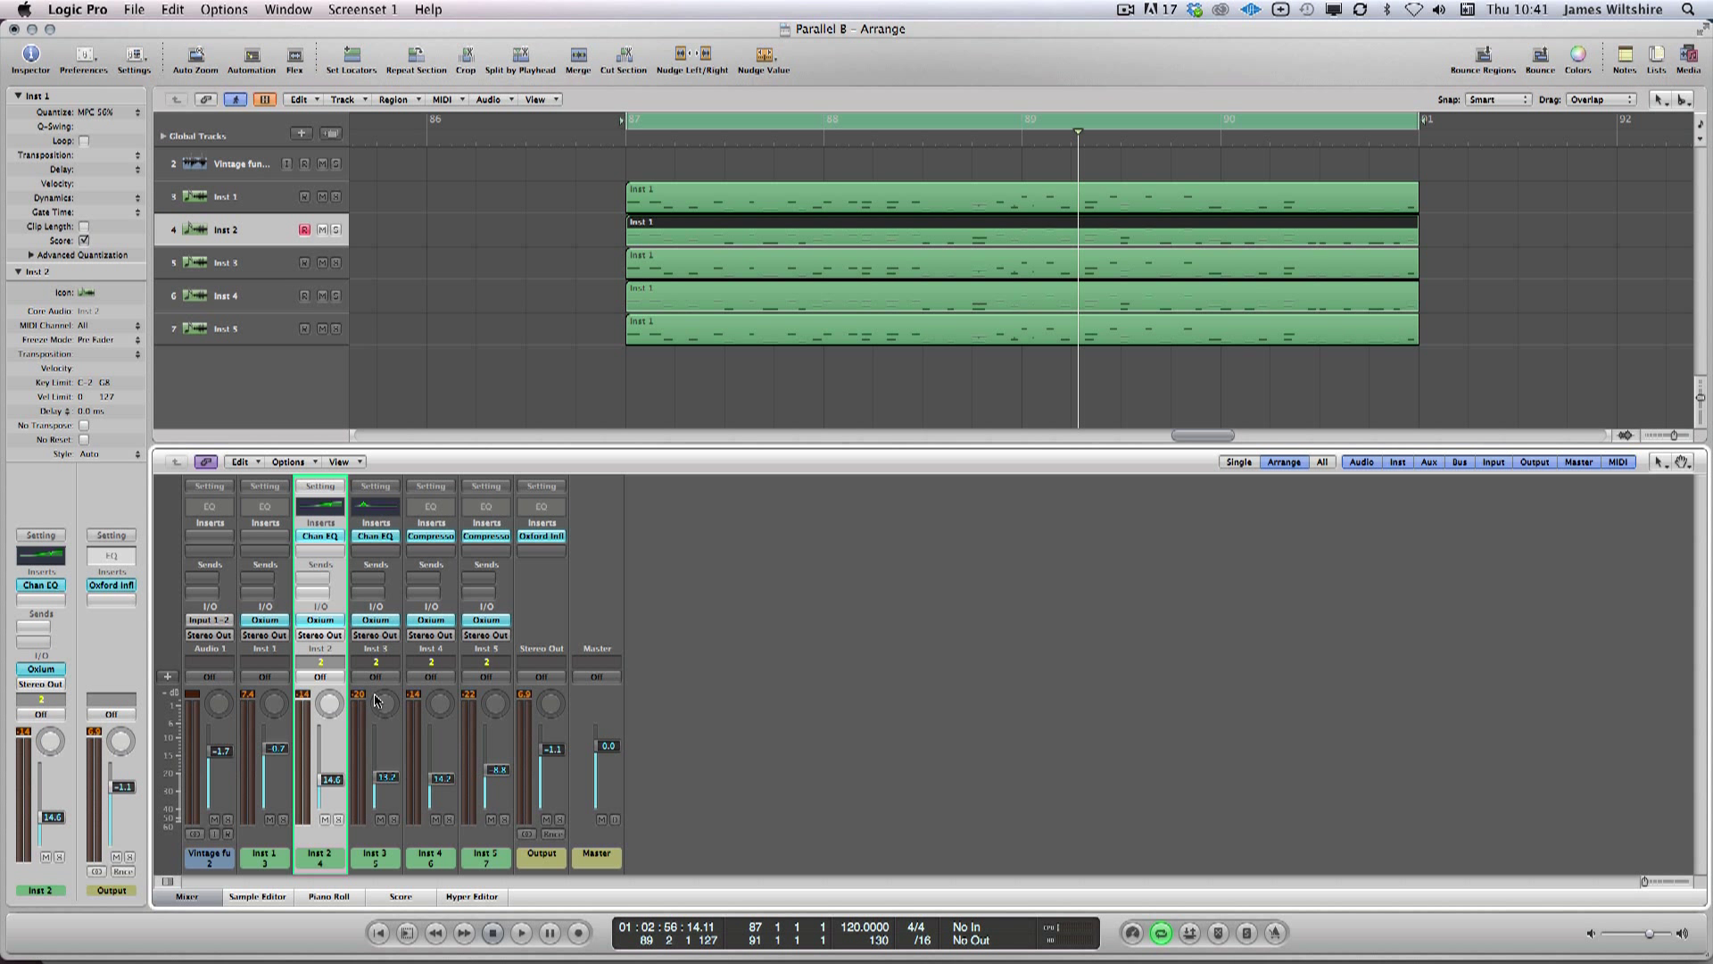
Step: Delete the four duplicate regions below Inst 1 together with their tracks, Inst 2 to Inst 5
left_click_drag(550, 234, 1571, 368)
key("Delete")
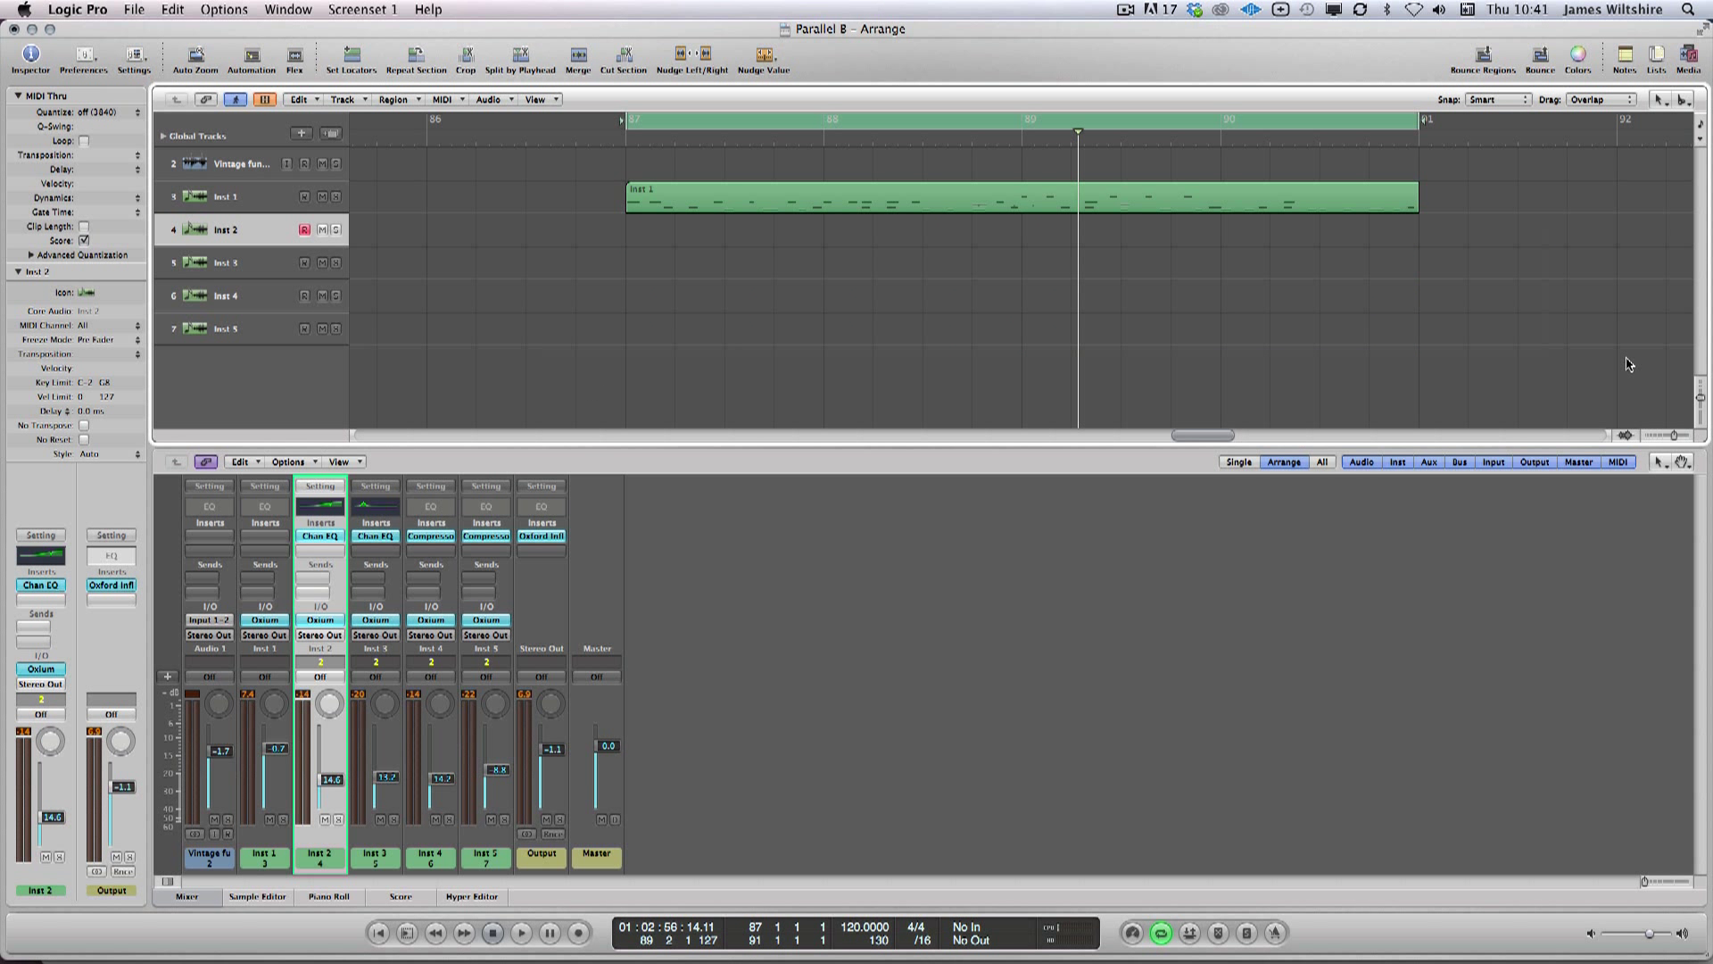
key("super+BackSpace")
key("super+BackSpace")
key("super+BackSpace")
key("super+BackSpace")
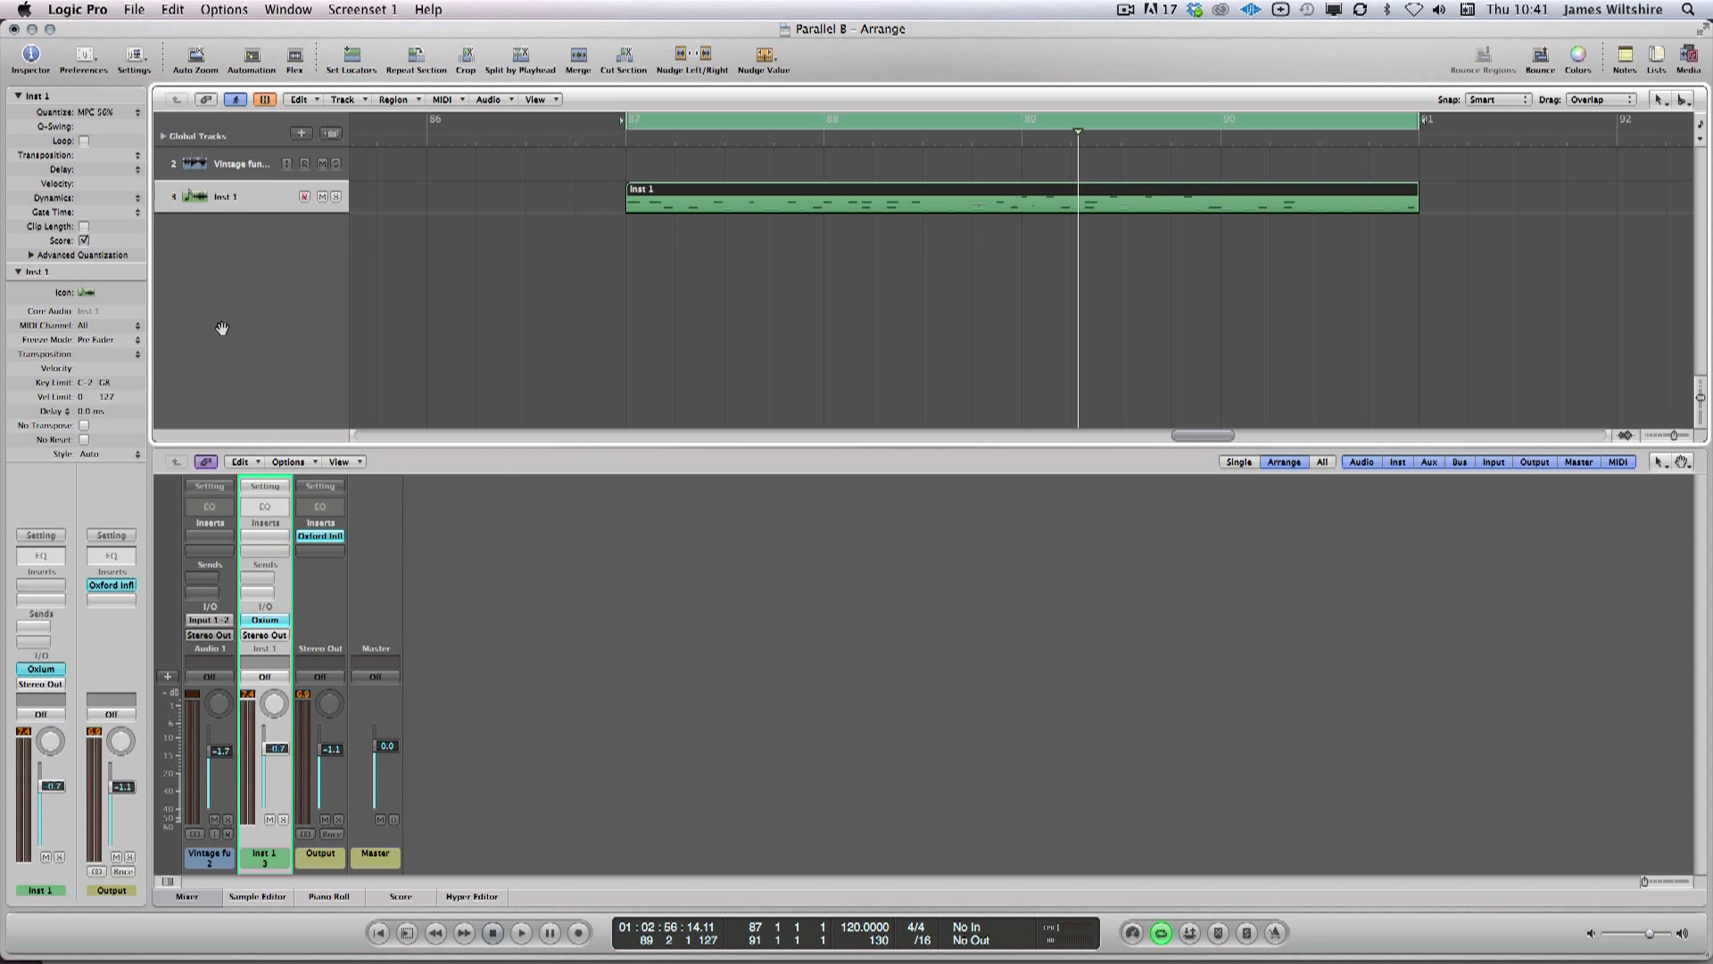
Step: Play the remaining Inst 1 part on its own from the start of the loop
scroll(687, 246, "right", 5)
scroll(687, 247, "left", 3)
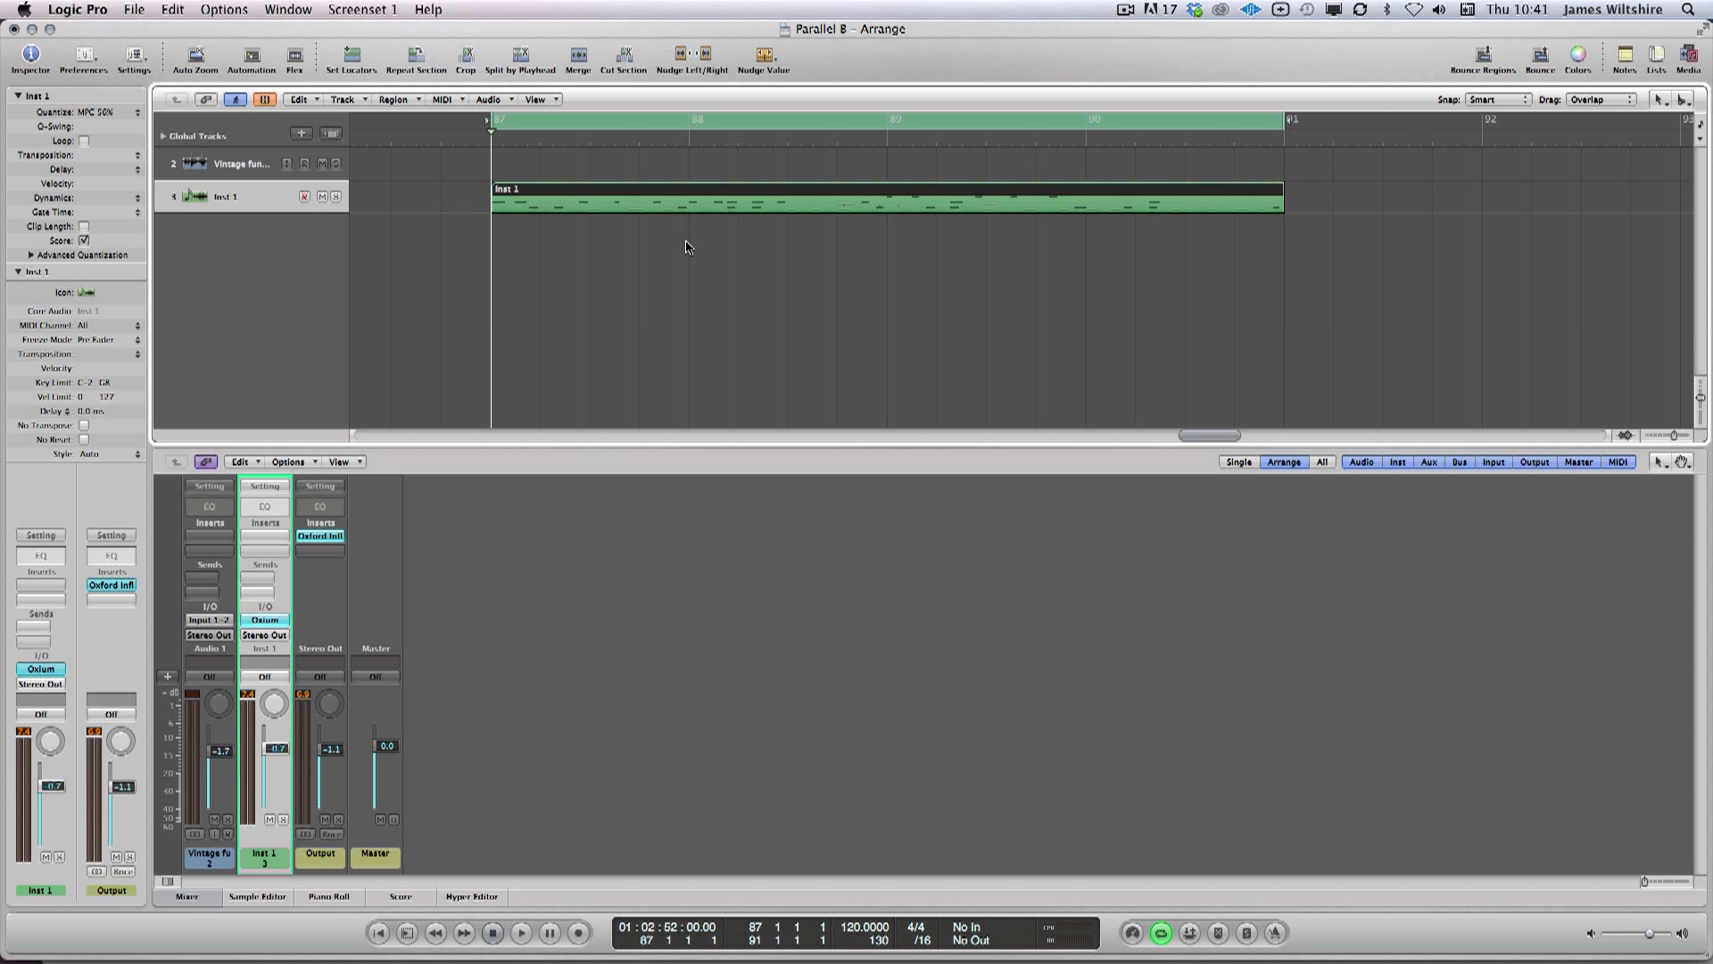
scroll(685, 247, "left", 2)
key("space")
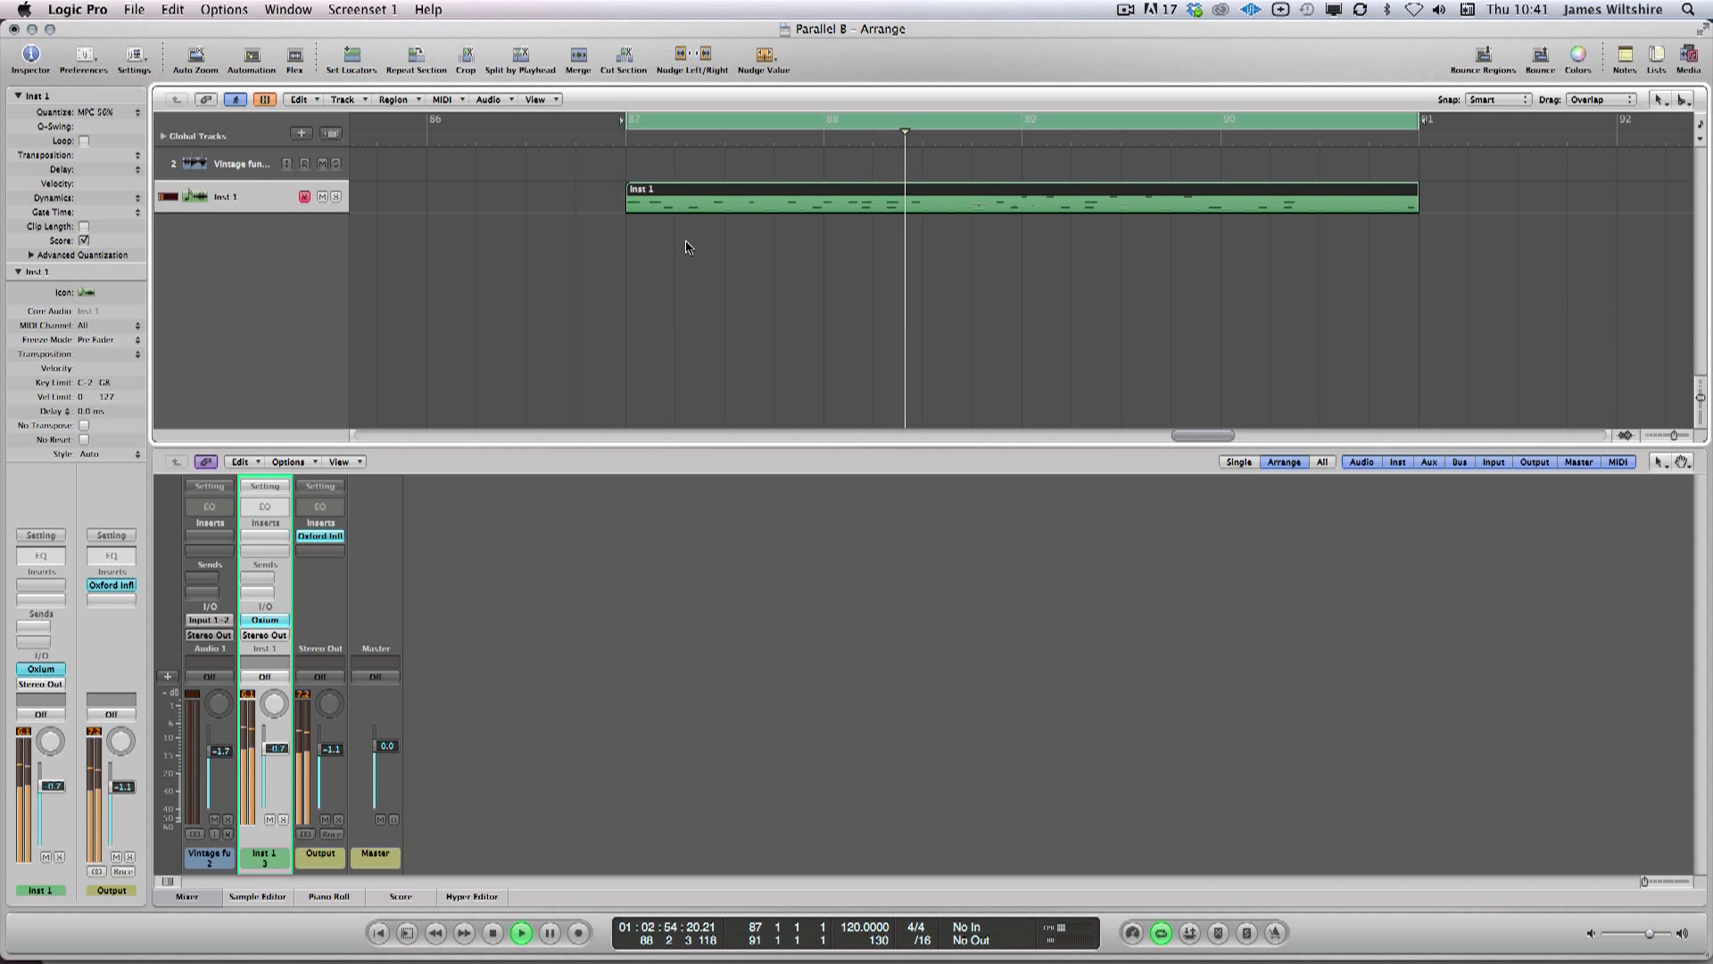
key("space")
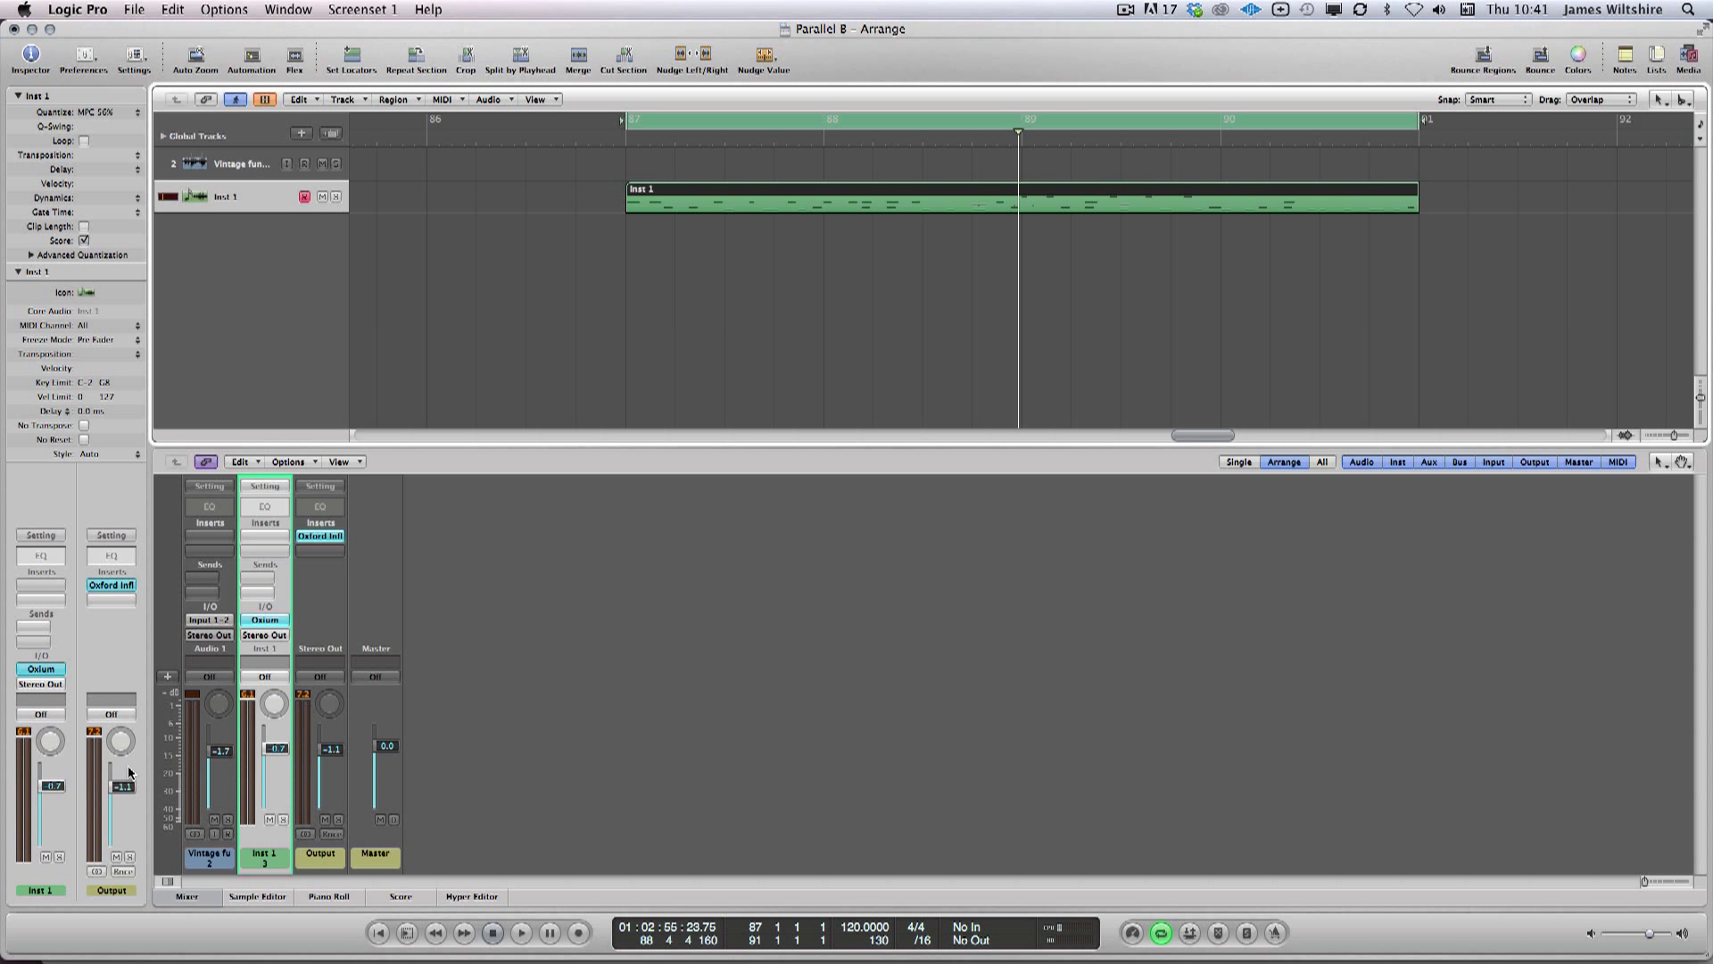
Step: Route the output of Inst 1 to Bus 1 and compare its channel strip with the new aux strip
left_click(255, 638)
mouse_move(284, 693)
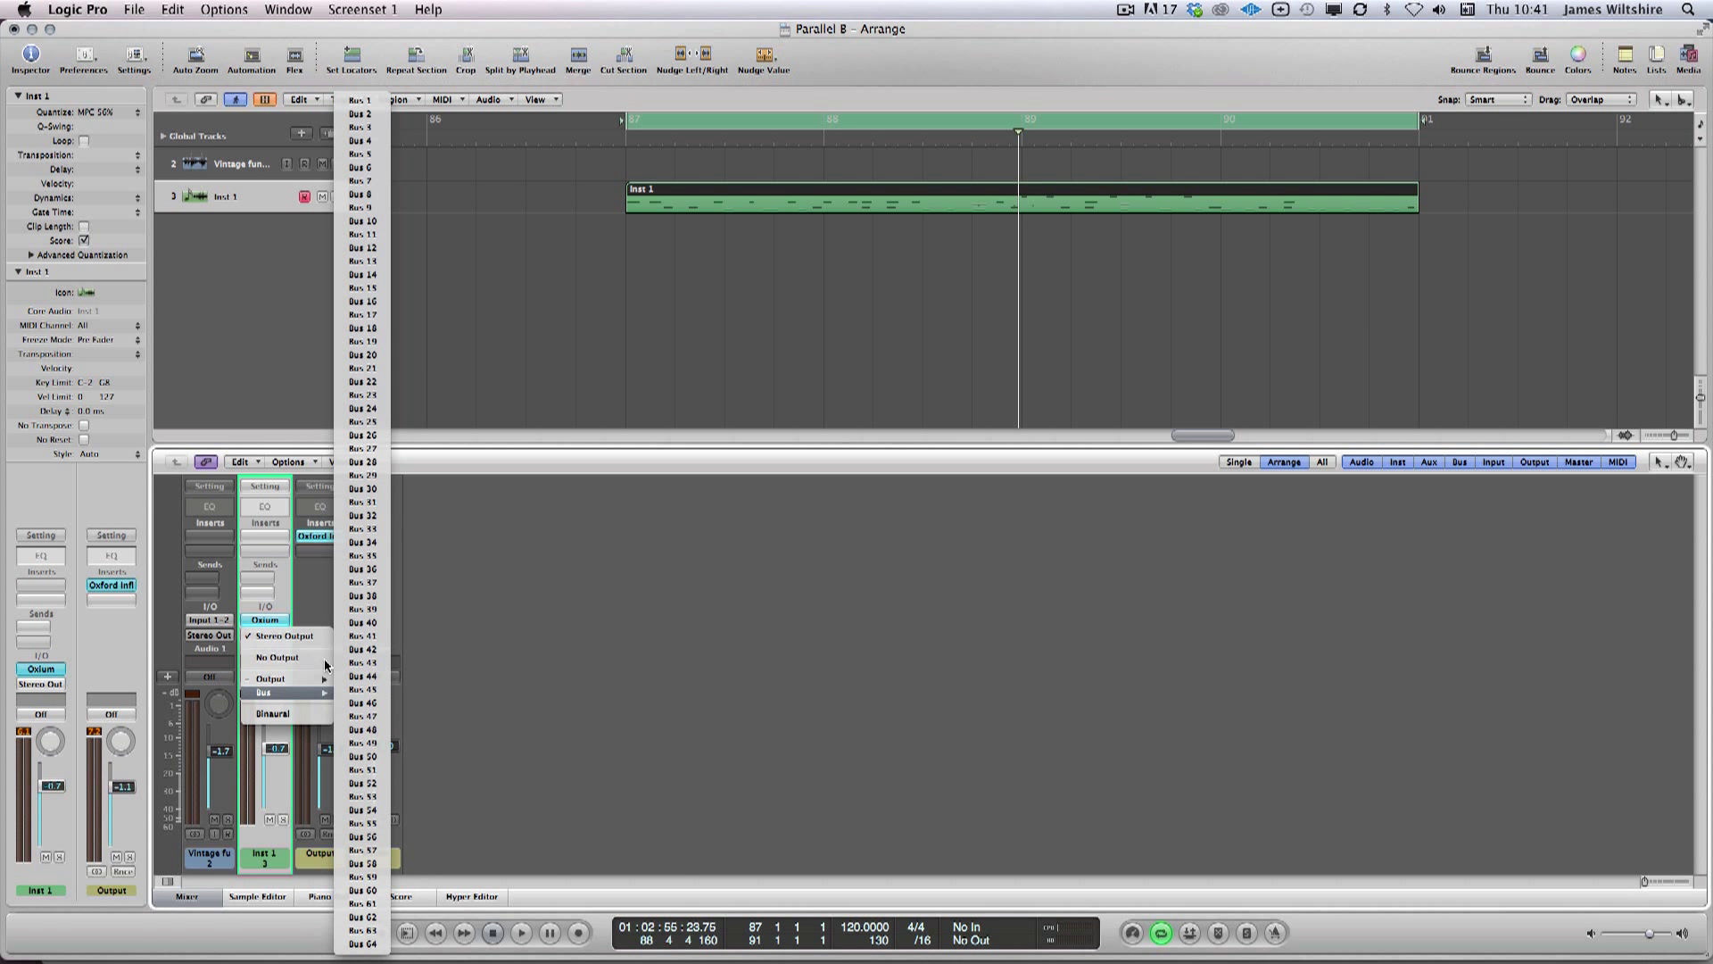
left_click(361, 100)
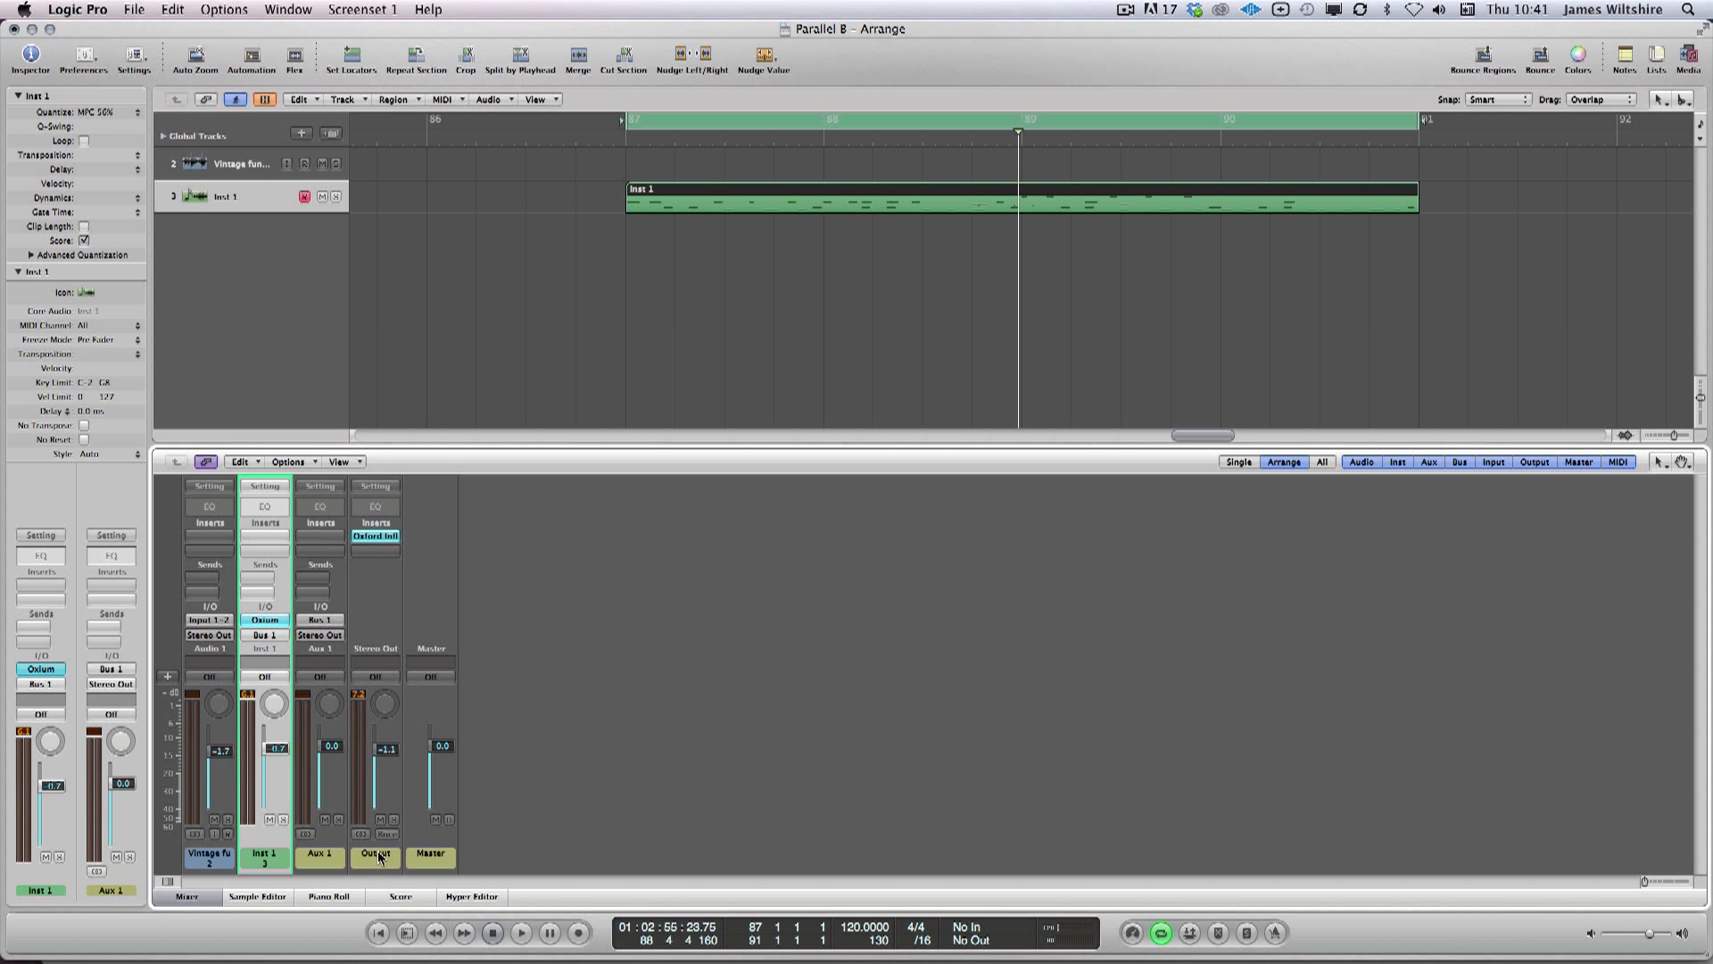
left_click(323, 864)
left_click(271, 864)
left_click(321, 864)
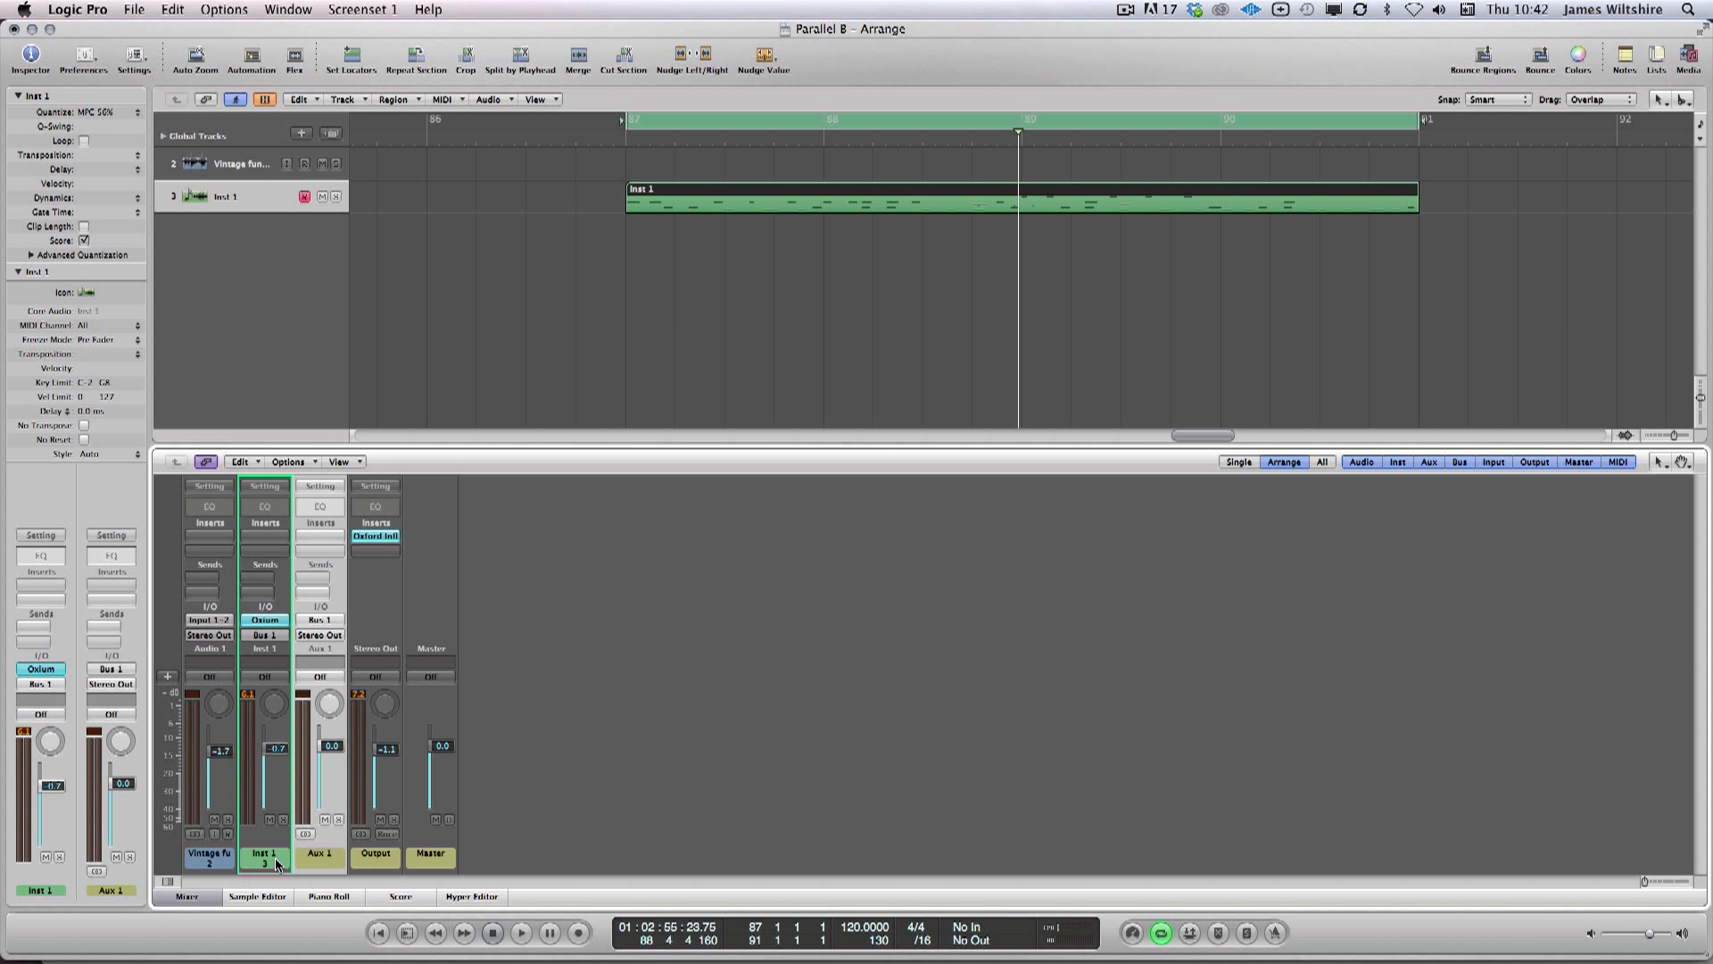
left_click(258, 863)
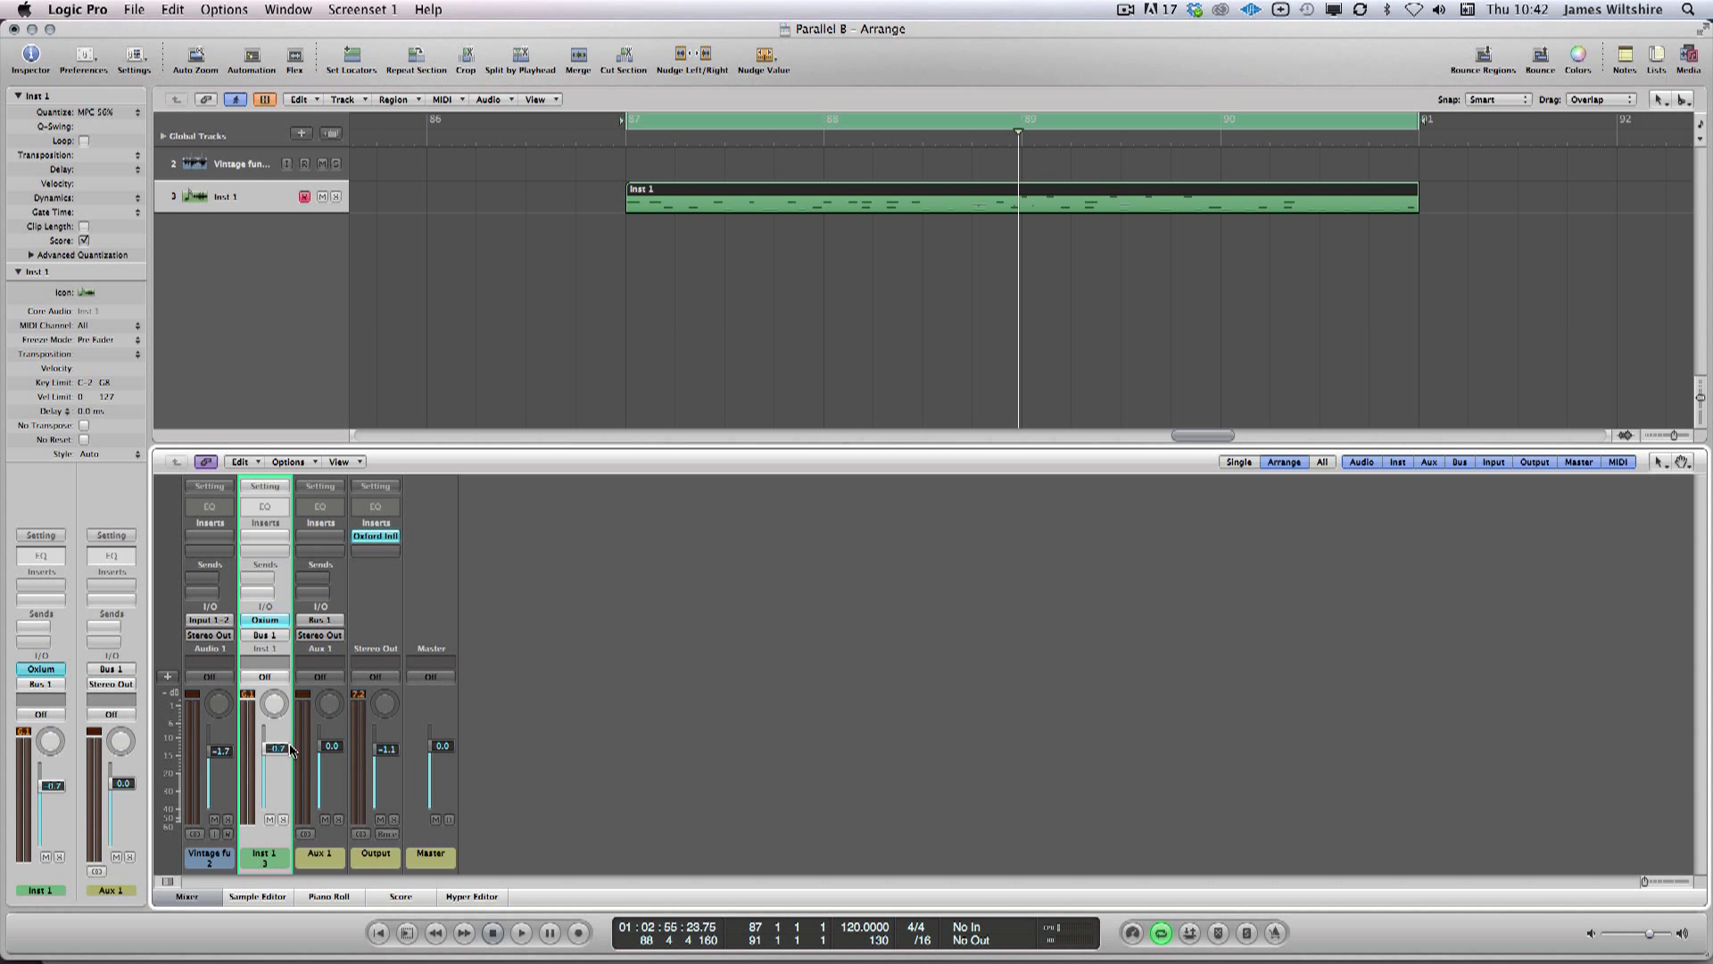
Step: Rename the Inst 1 track as Vanilla and the Aux 1 channel strip as Dry
double_click(224, 196)
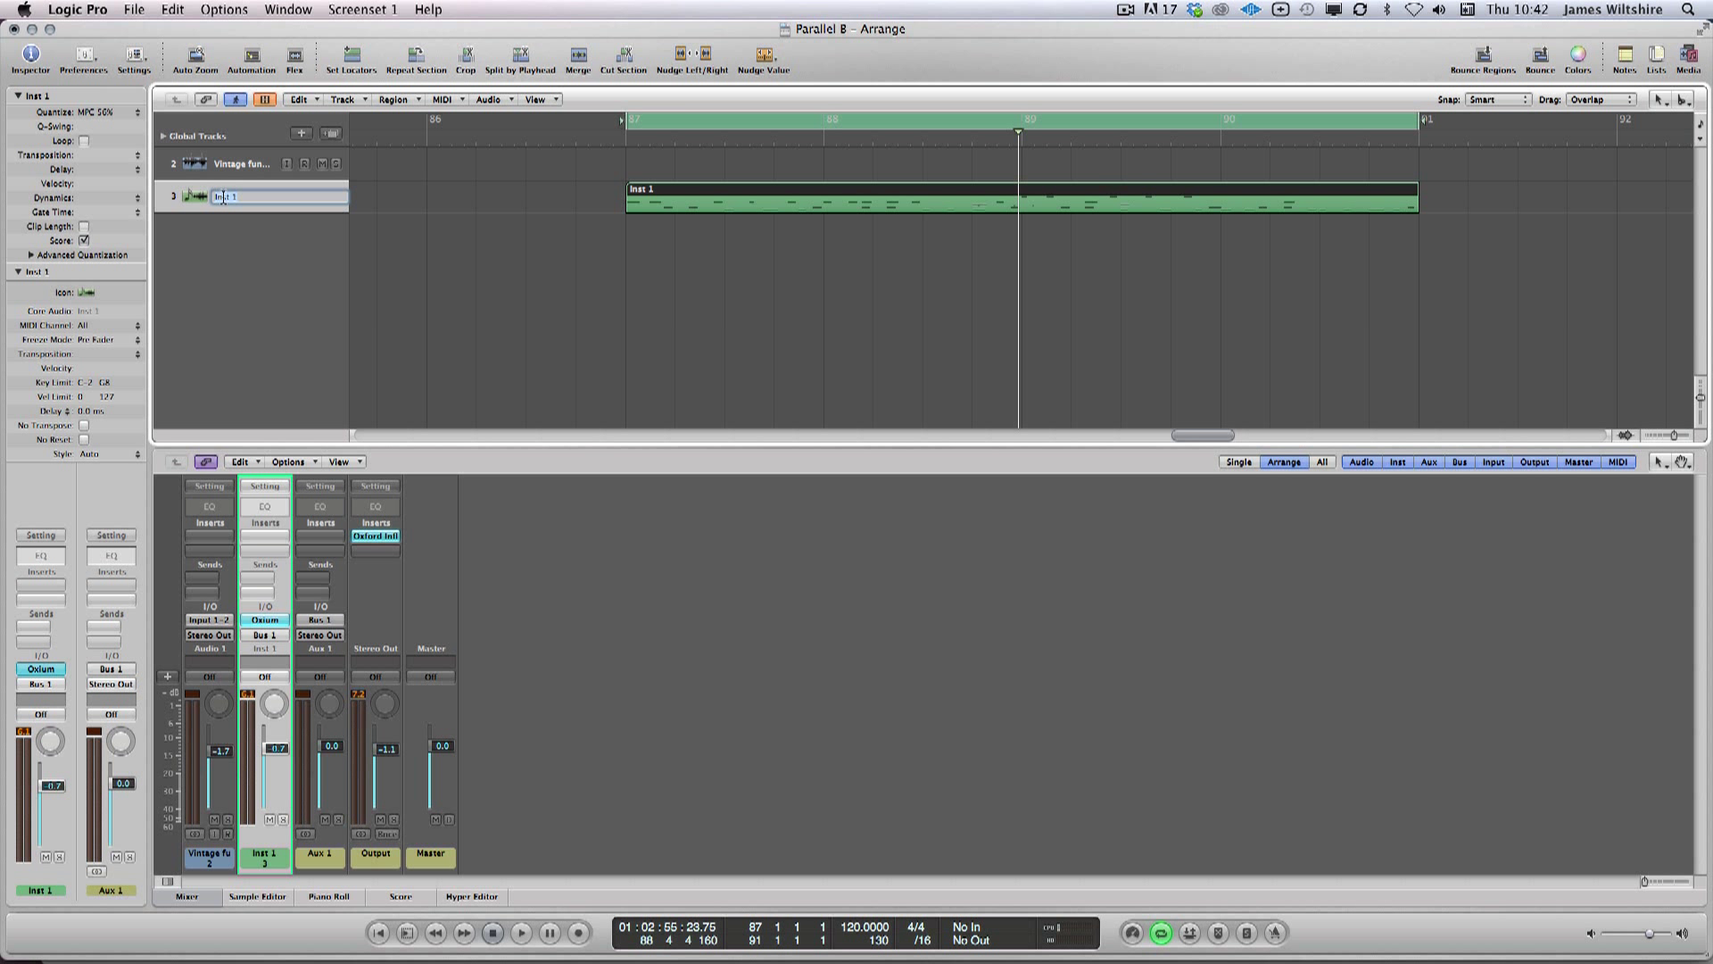
type("Vanilla")
key("Return")
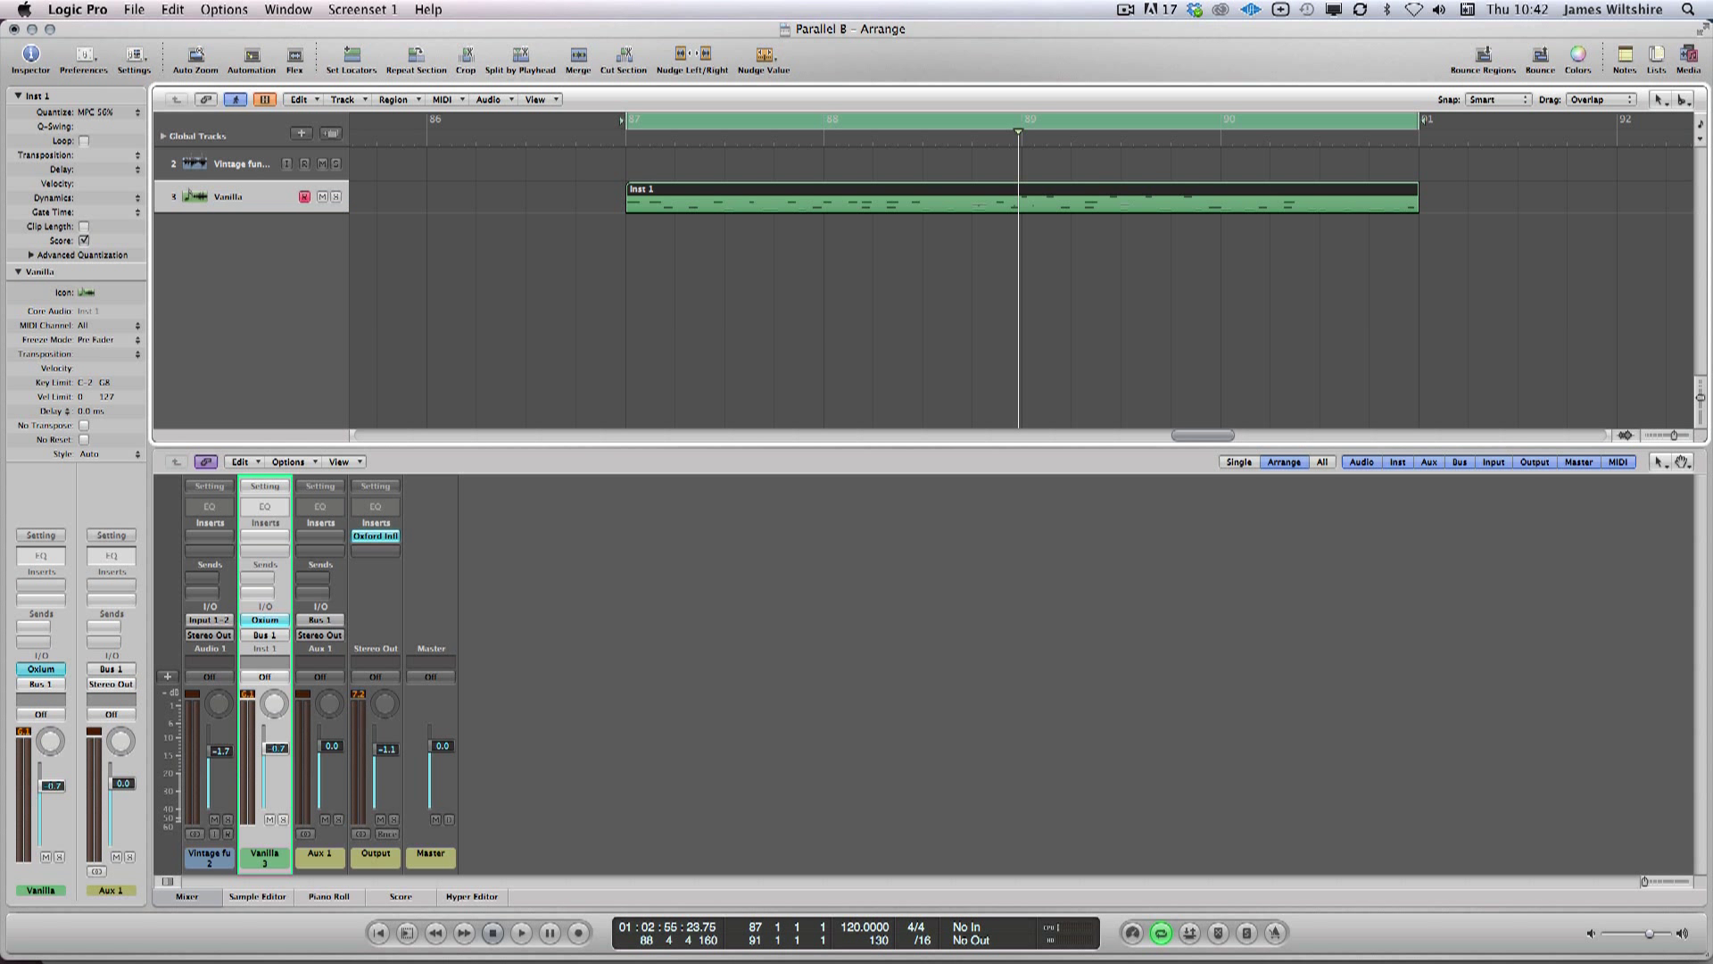
left_click(320, 858)
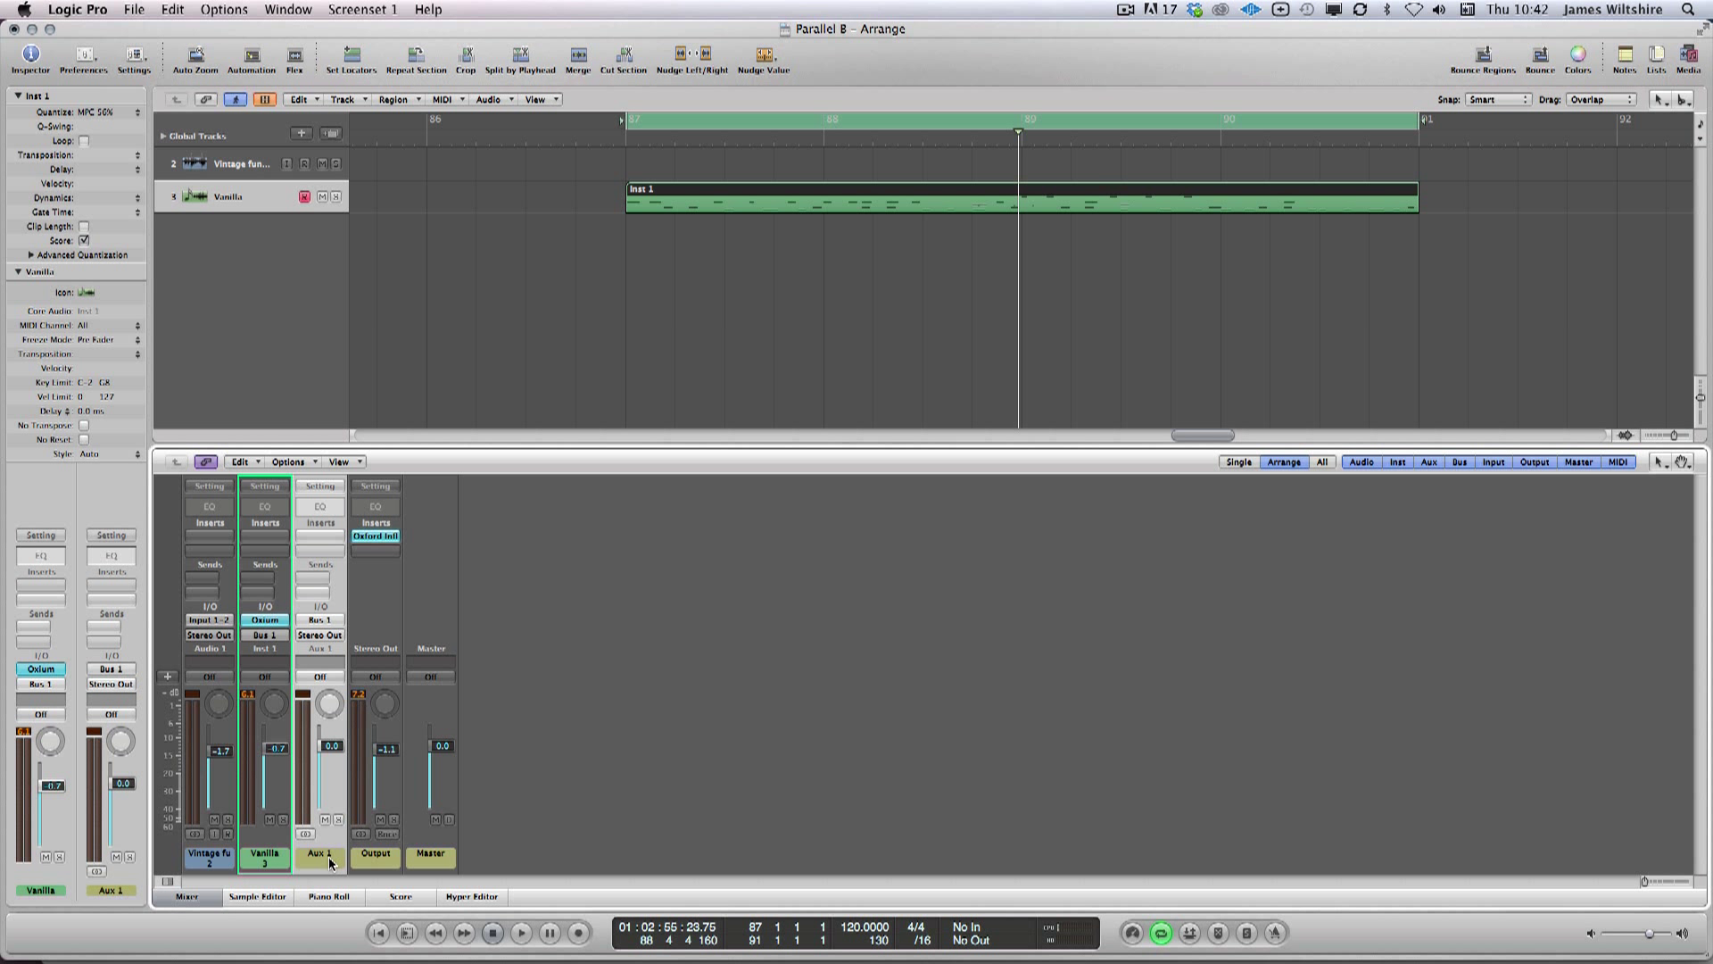
double_click(326, 862)
key("Return")
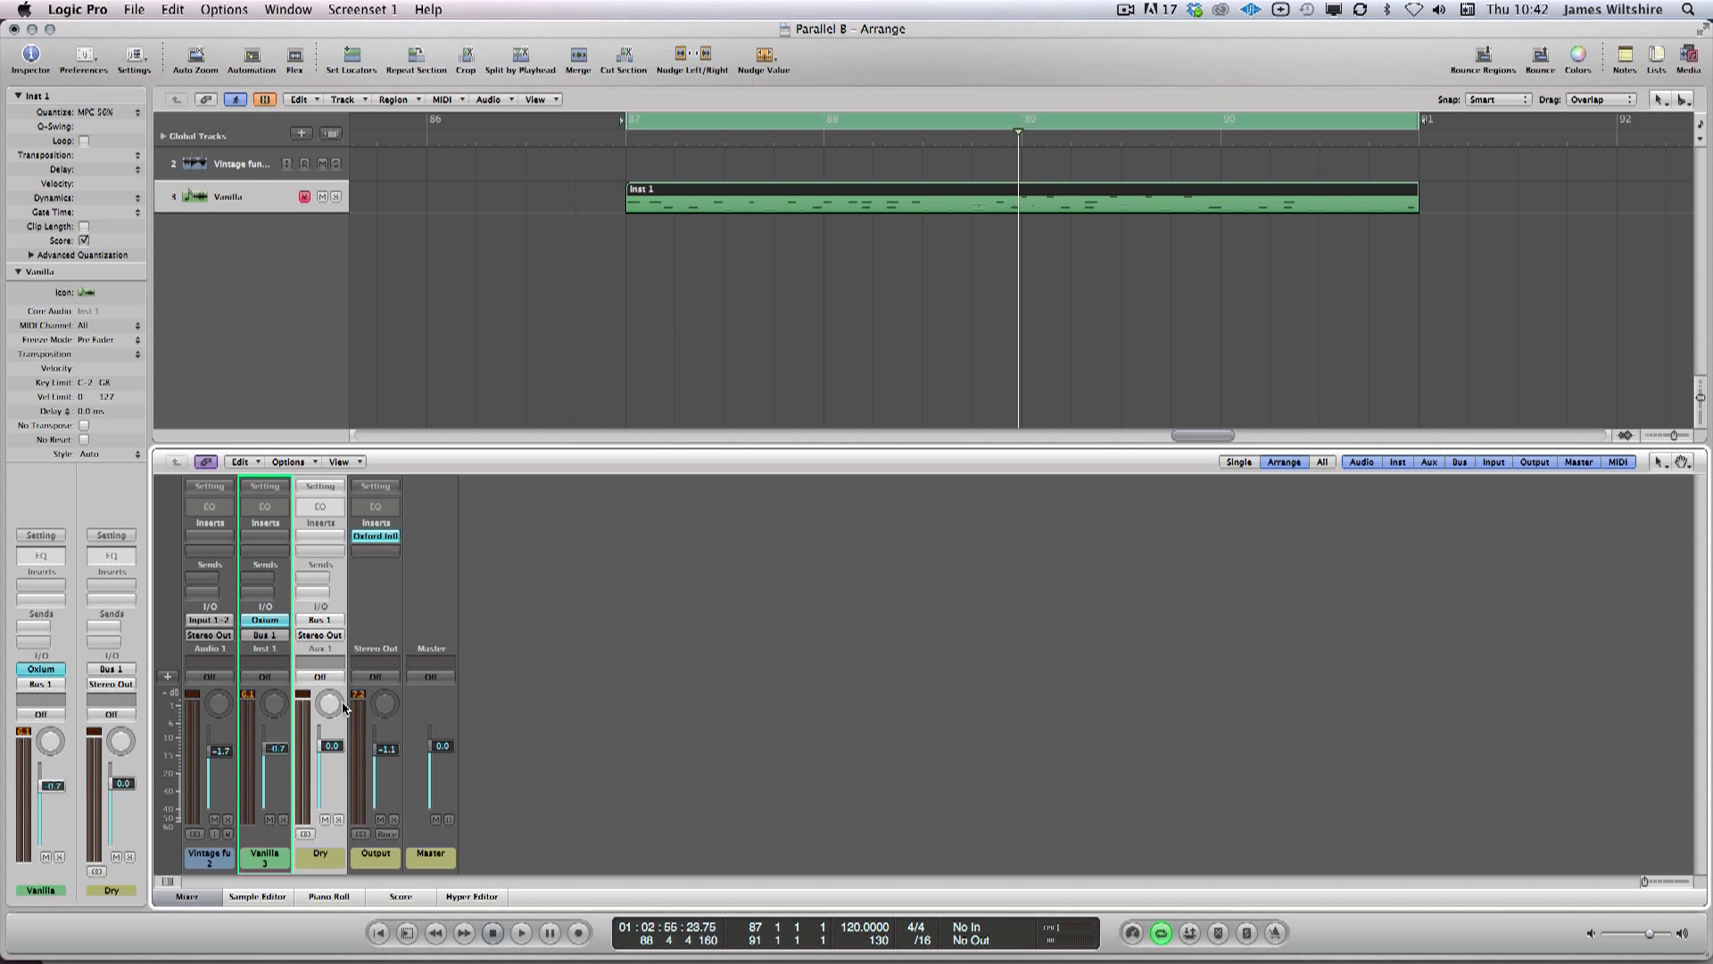
Step: Deselect the Vanilla region and briefly play the part through the Dry aux channel
left_click(201, 279)
left_click(505, 302)
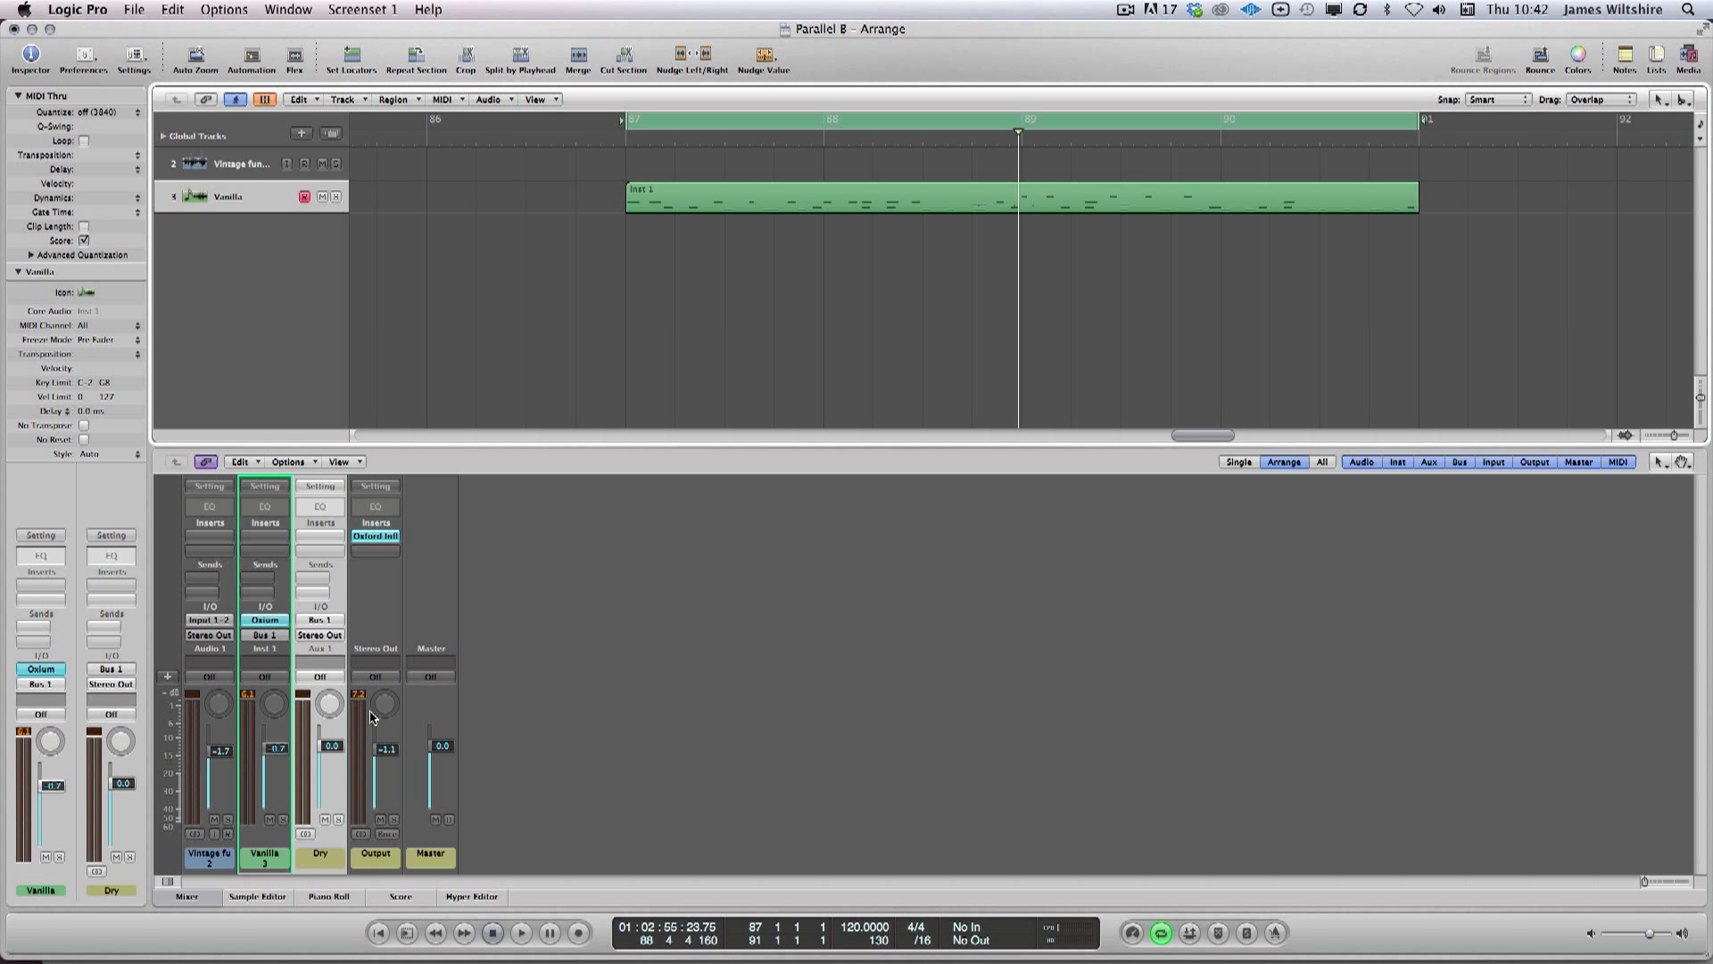
key("space")
key("space")
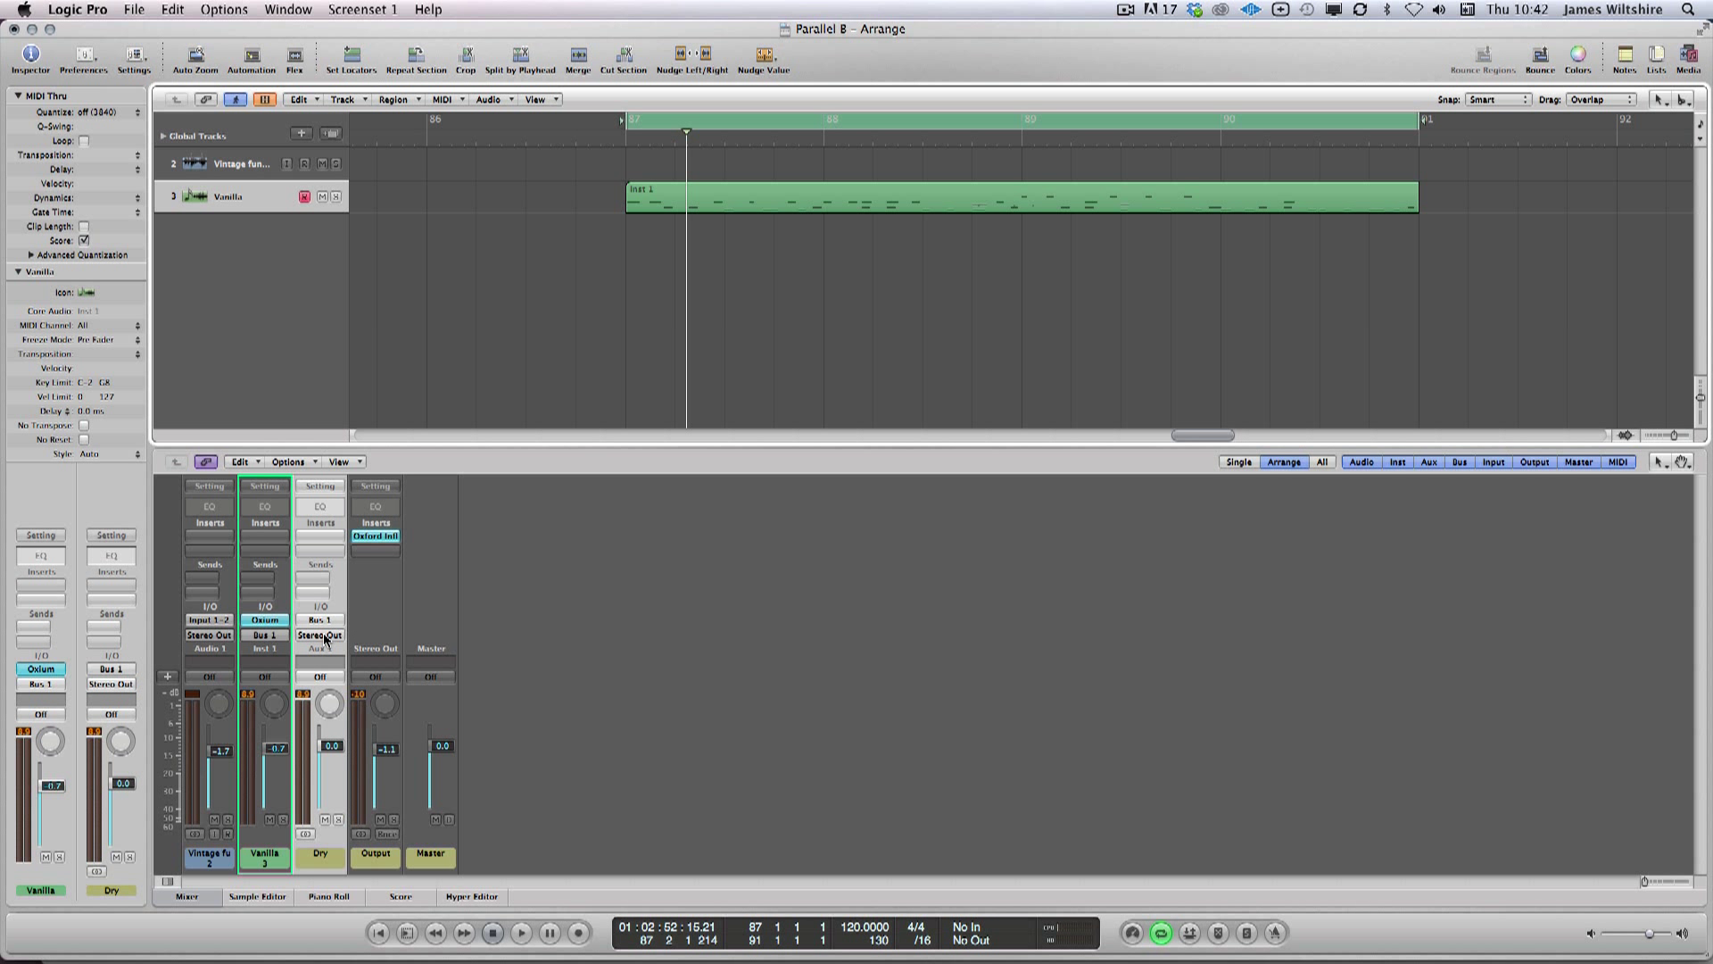
left_click(333, 864)
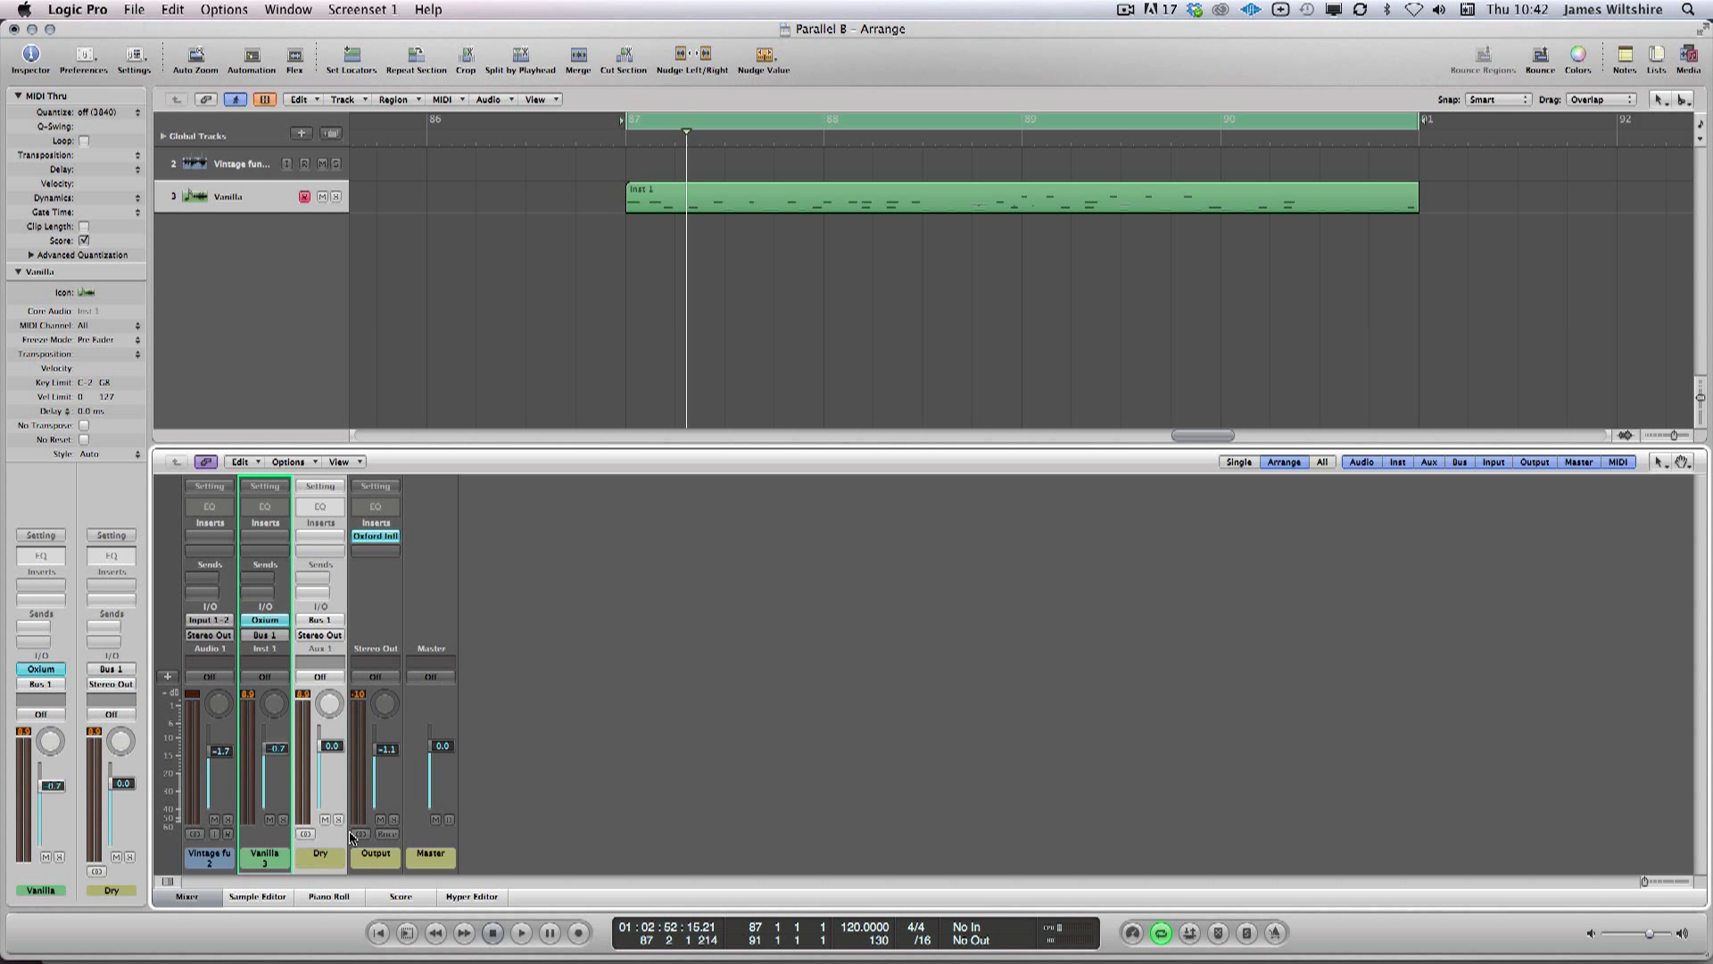
Step: Create five new stereo auxiliary channel strips, all with Bus 1 as input and Output 1-2 as output
left_click(290, 462)
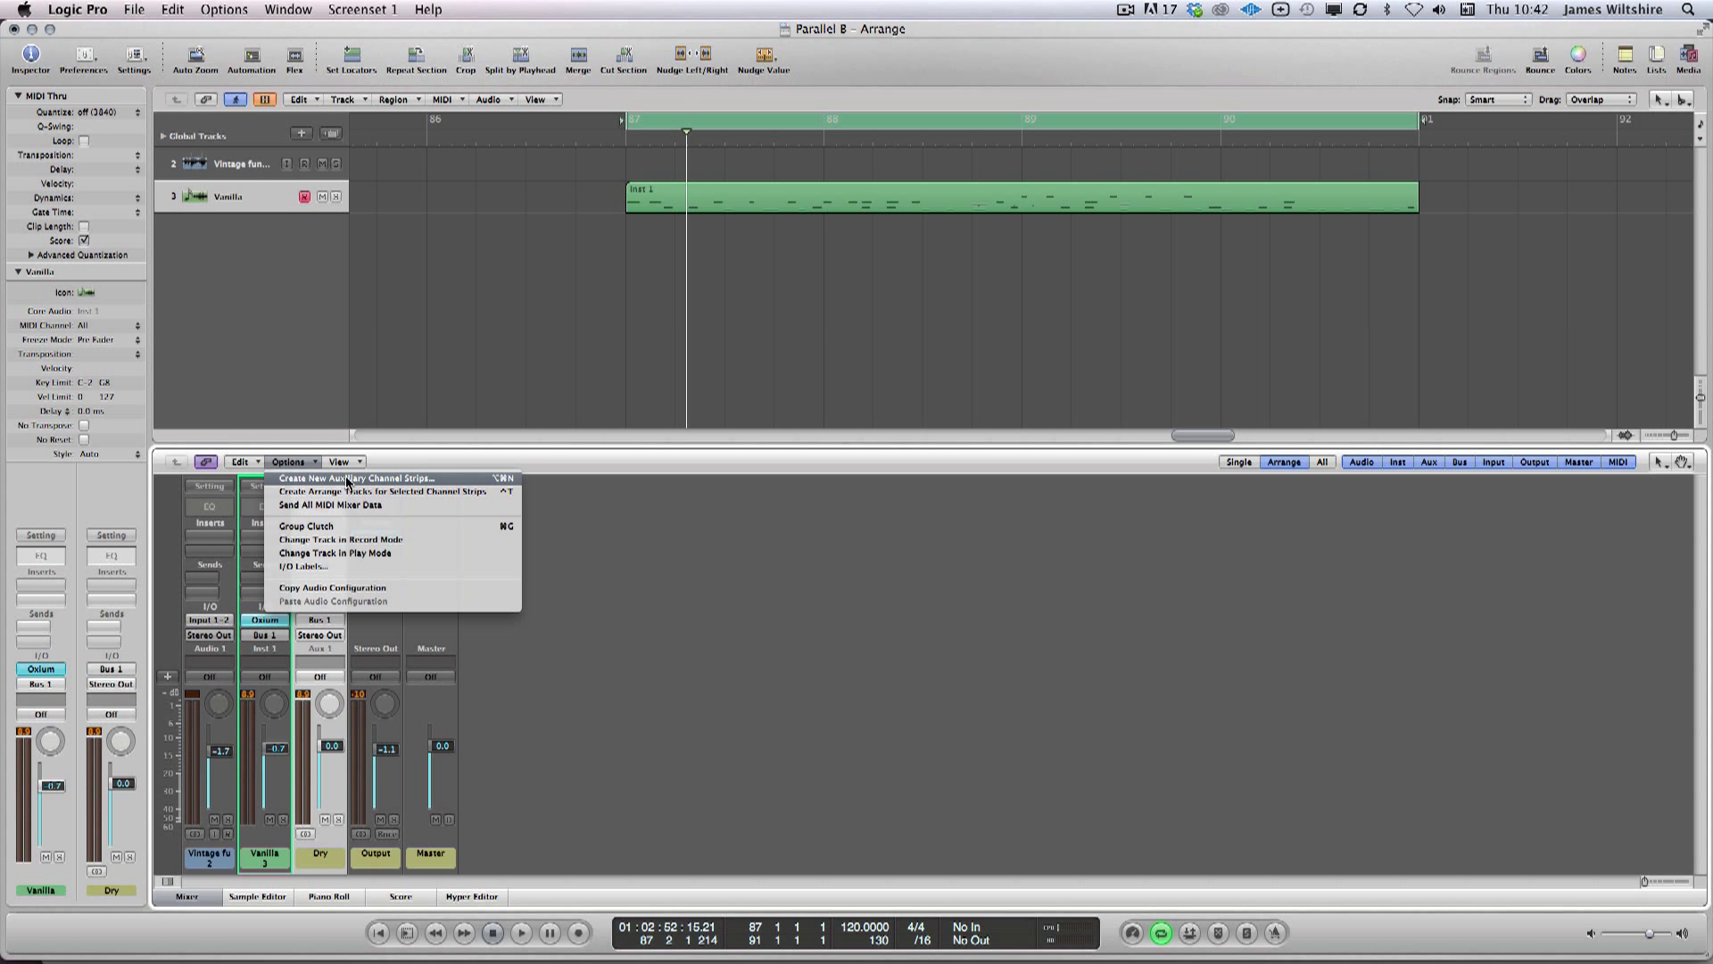
left_click(400, 480)
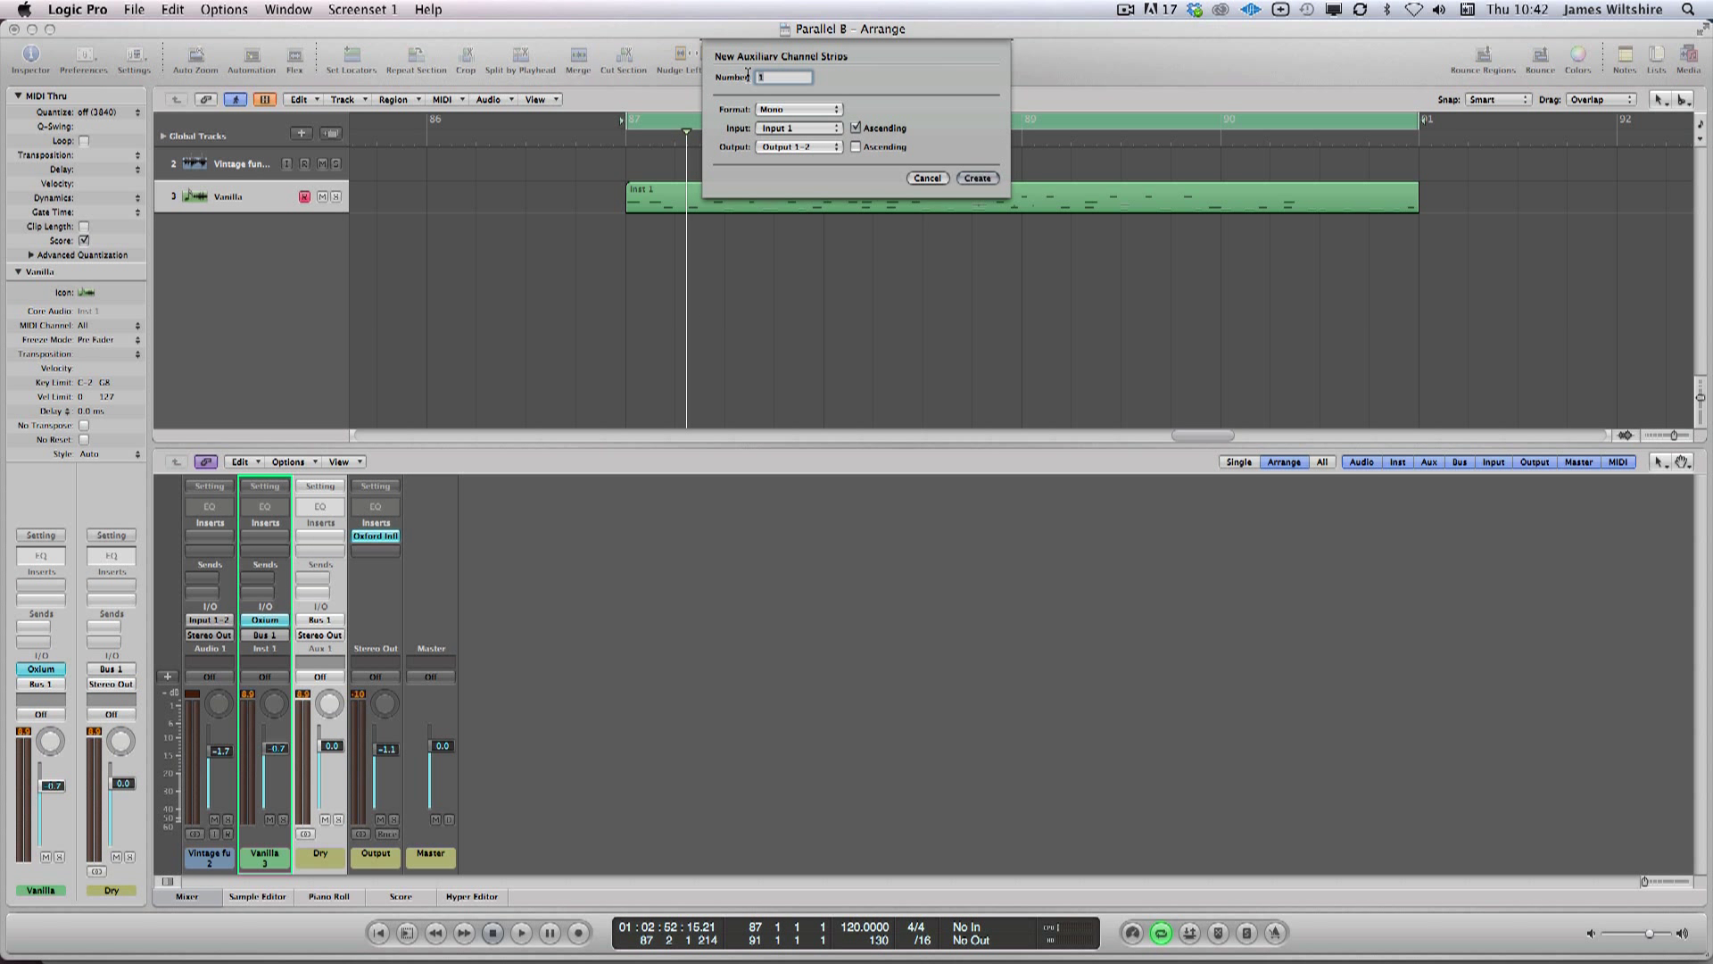
type("5")
left_click(774, 123)
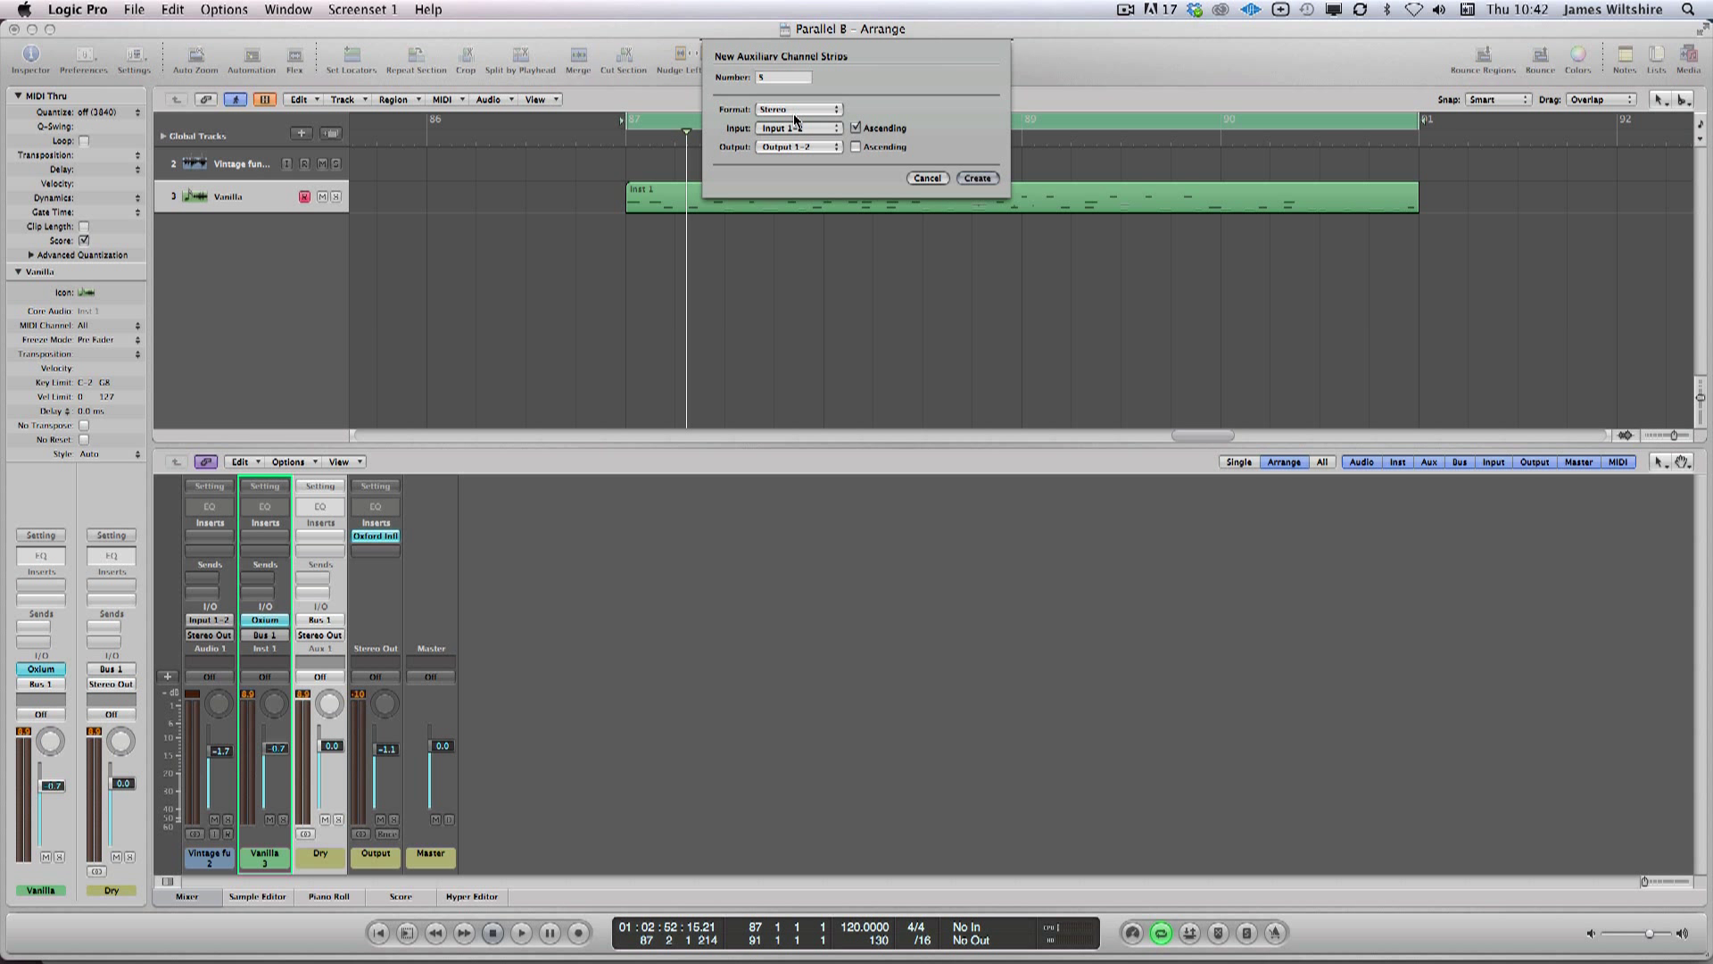
left_click(870, 130)
left_click(799, 129)
mouse_move(799, 165)
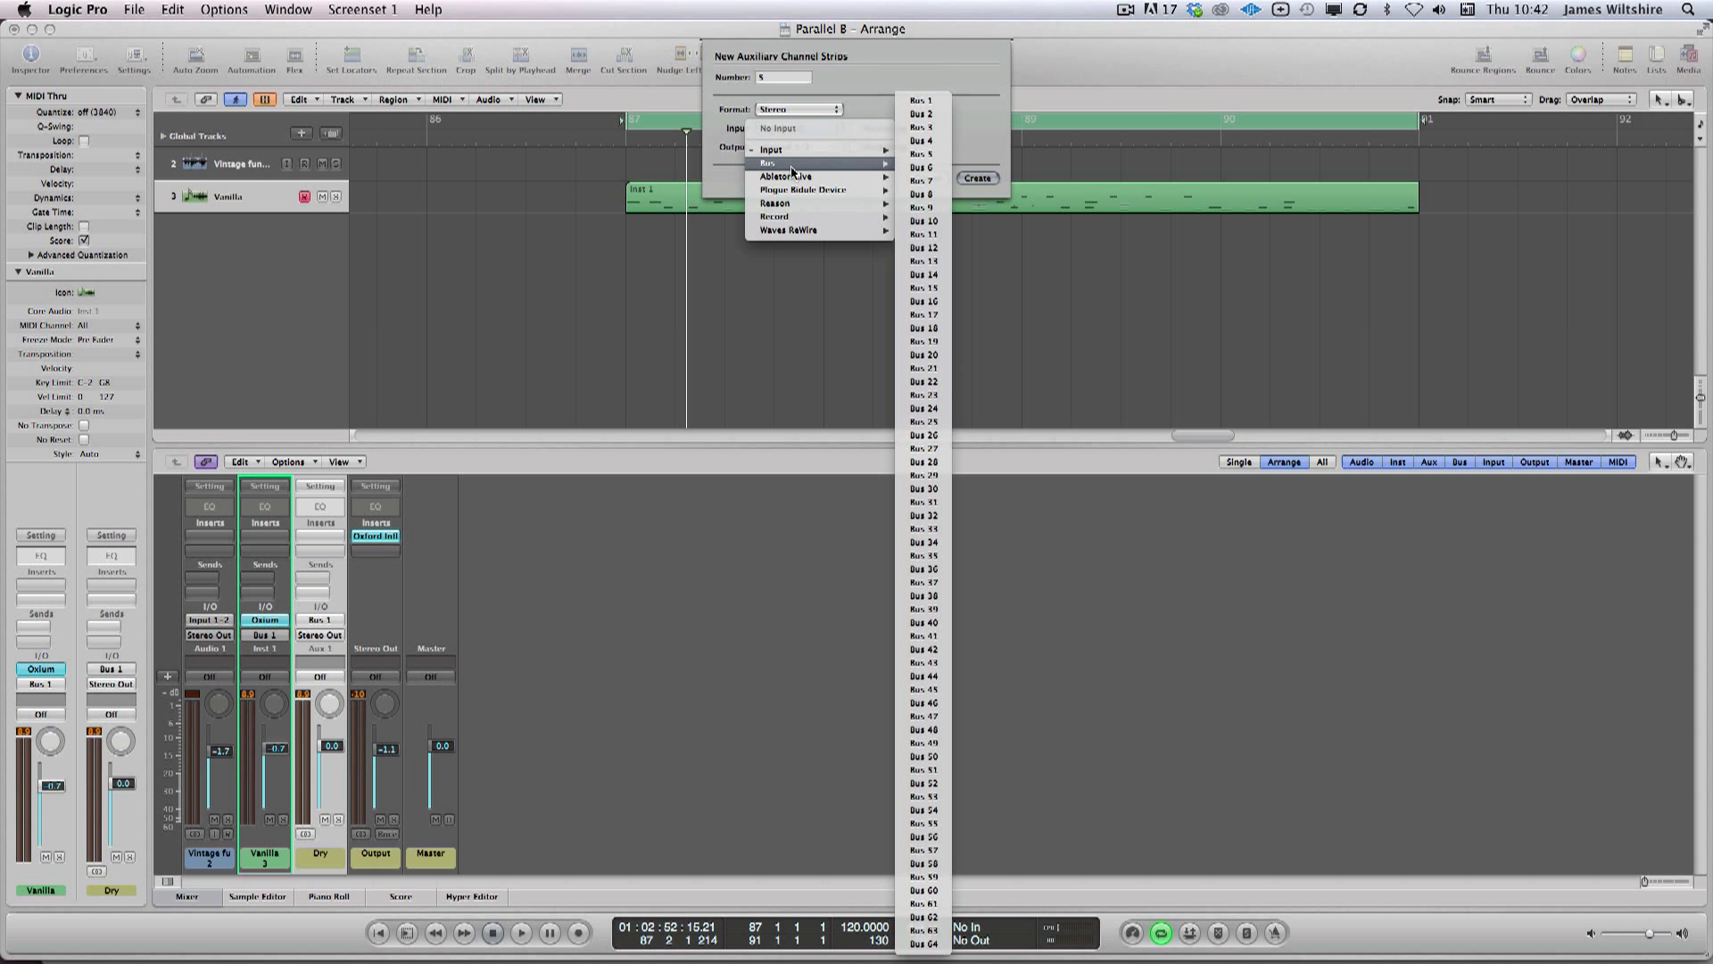
left_click(919, 101)
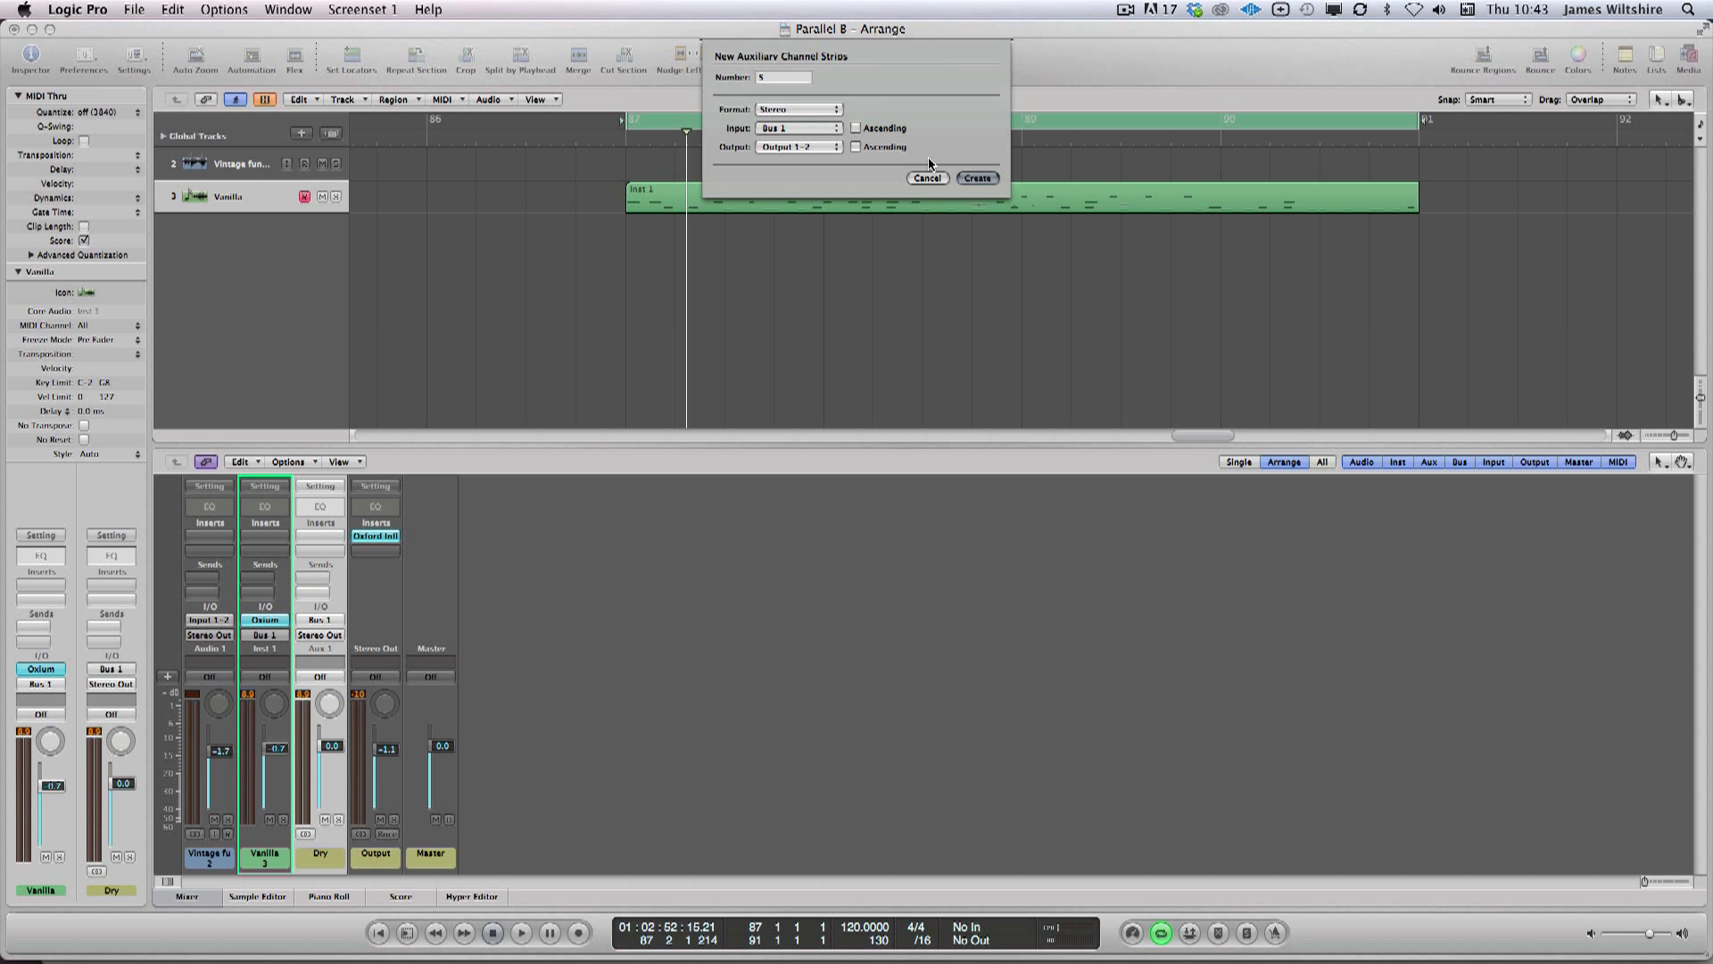
left_click(978, 179)
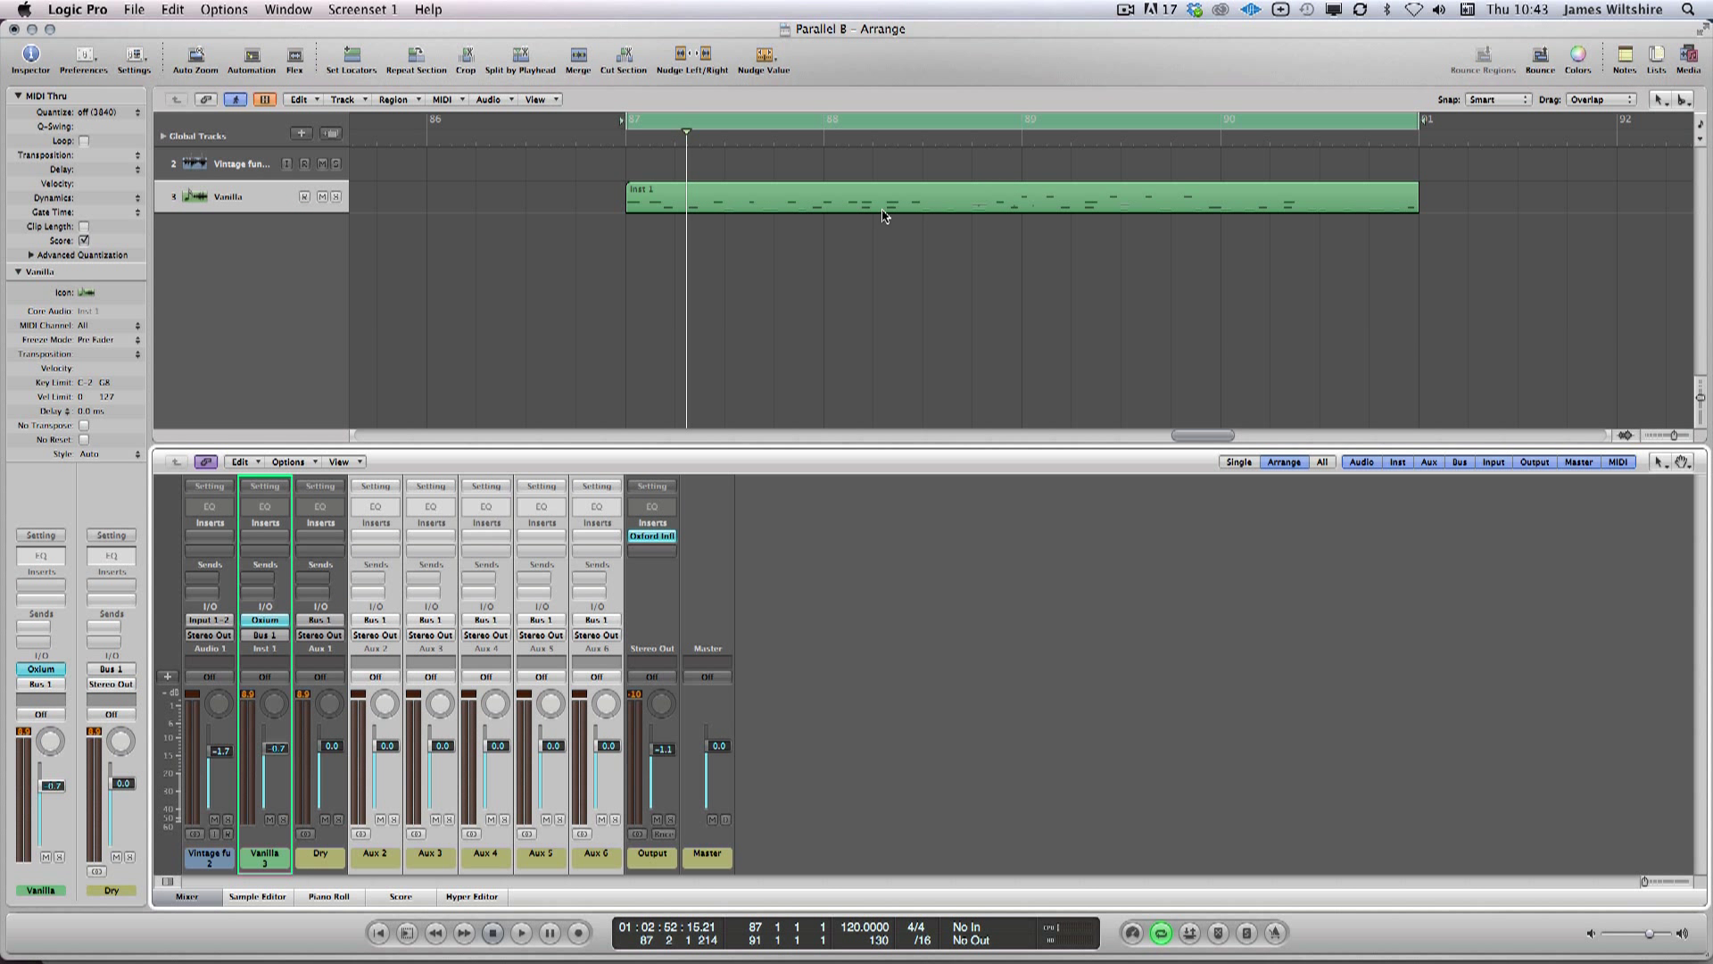
Step: Set the Aux 2 fader to -14.0 dB during playback, with Aux 3 to Aux 6 fully down, and solo Aux 2
left_click_drag(612, 760, 612, 807)
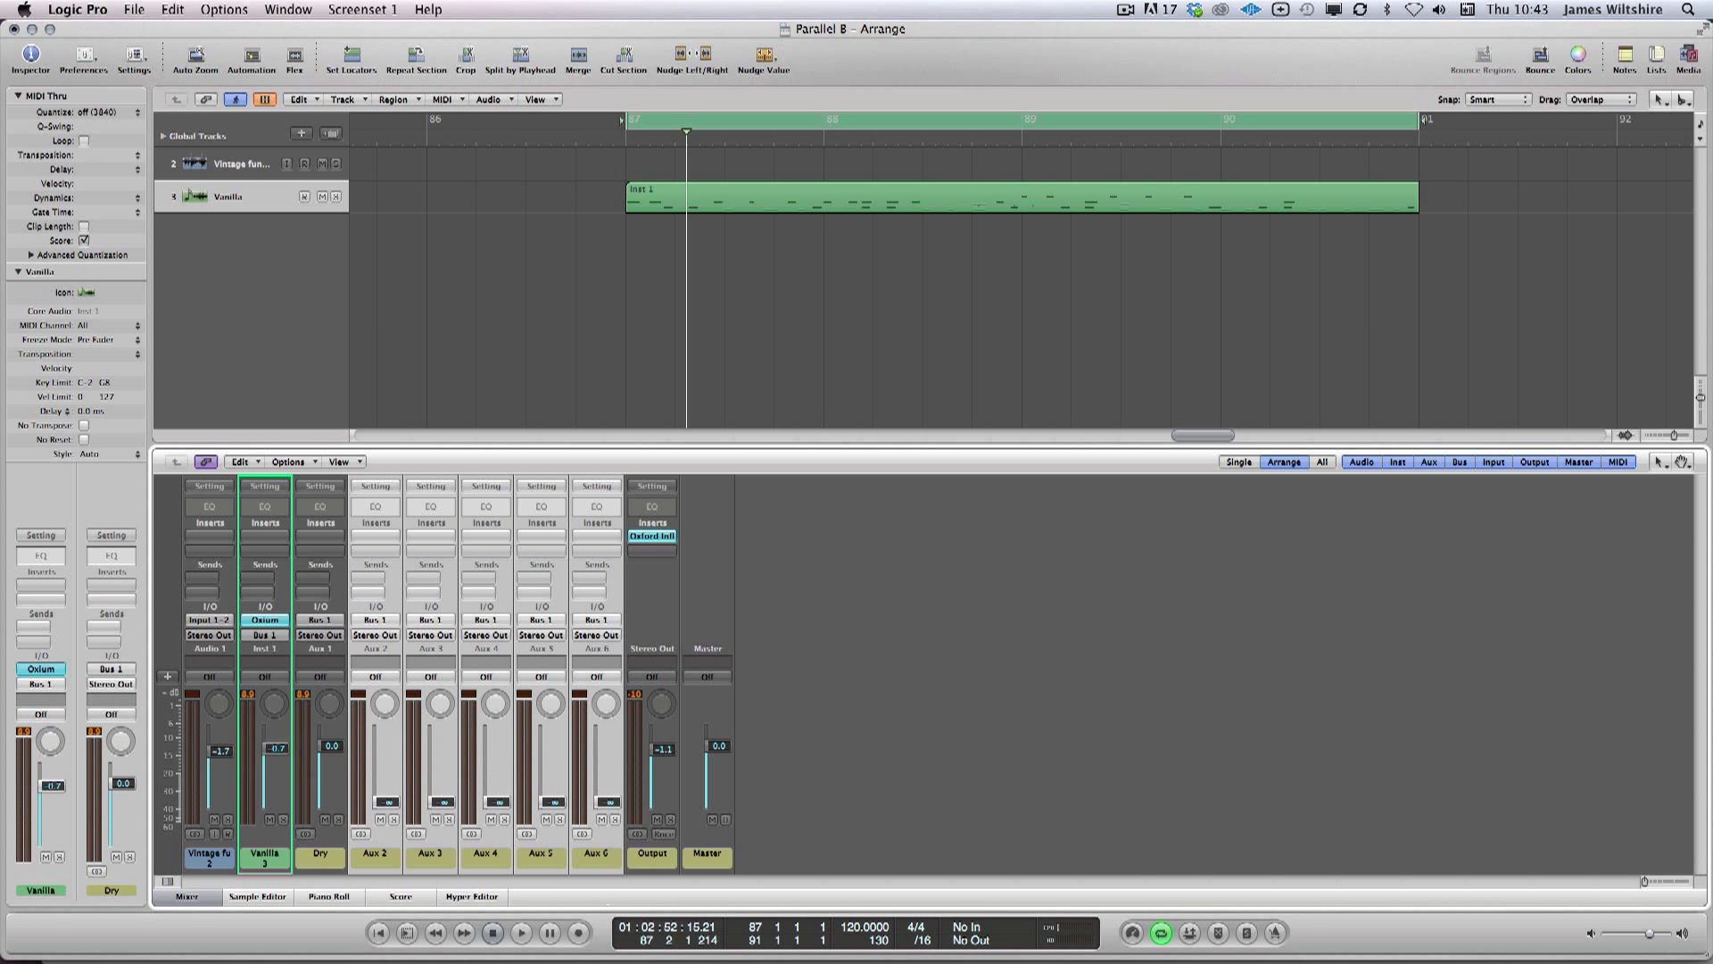
key("space")
left_click_drag(386, 802, 386, 778)
key("space")
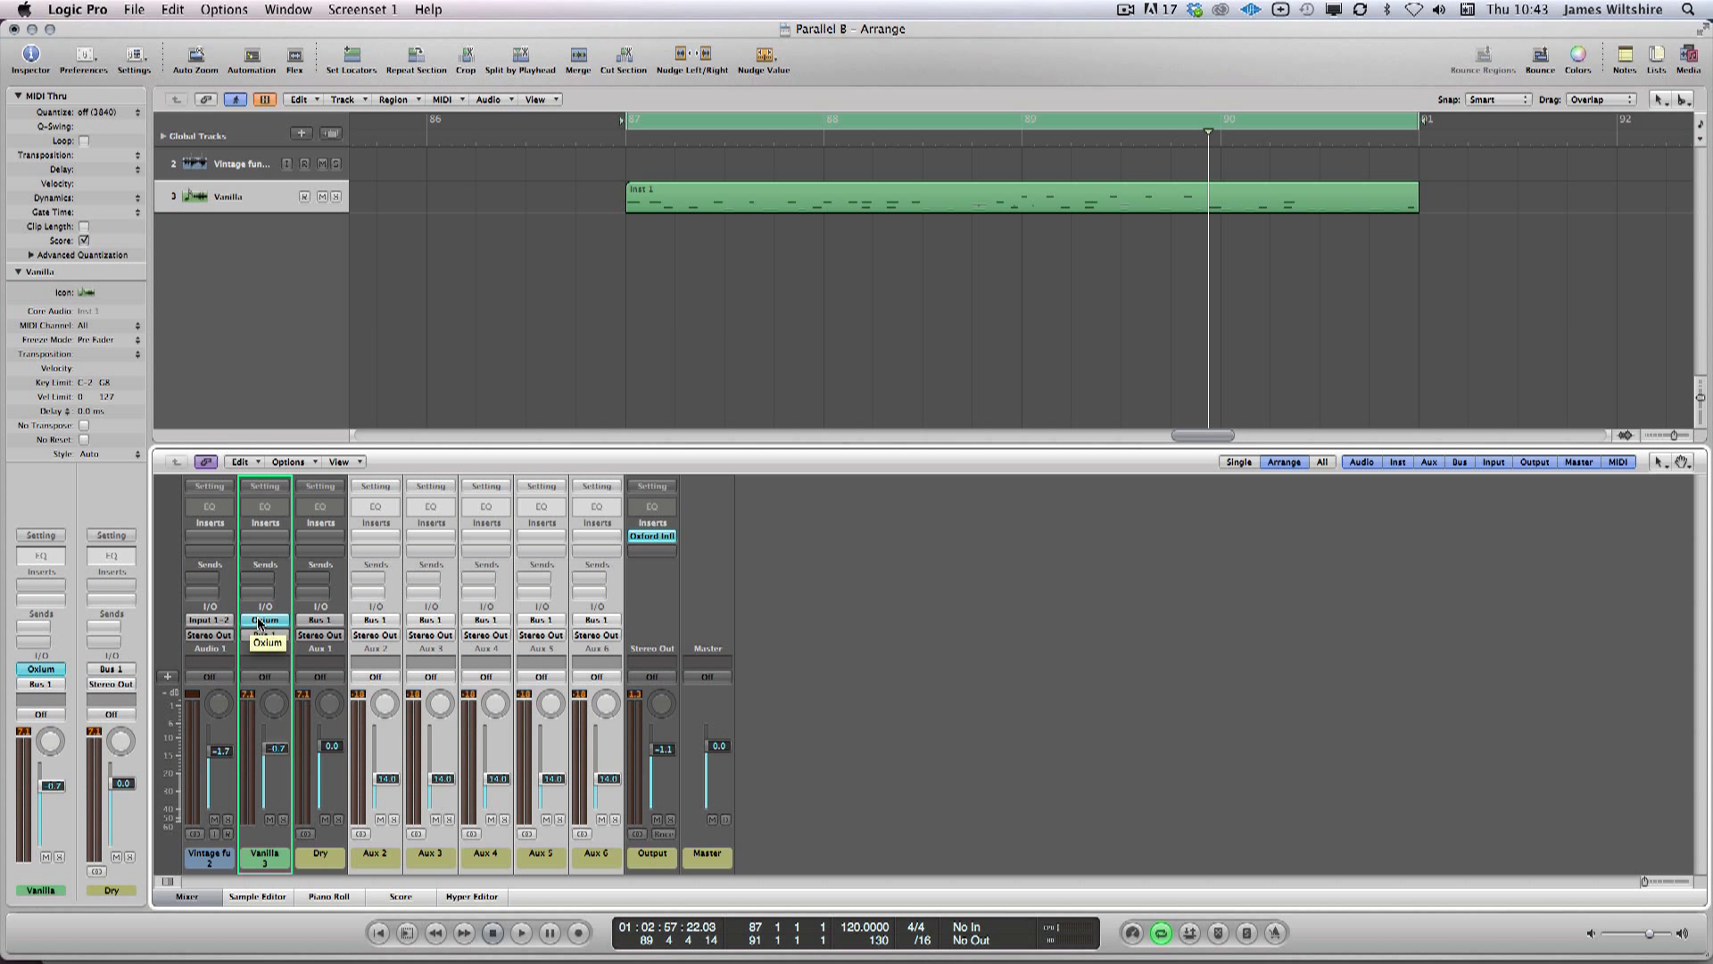
left_click(332, 859)
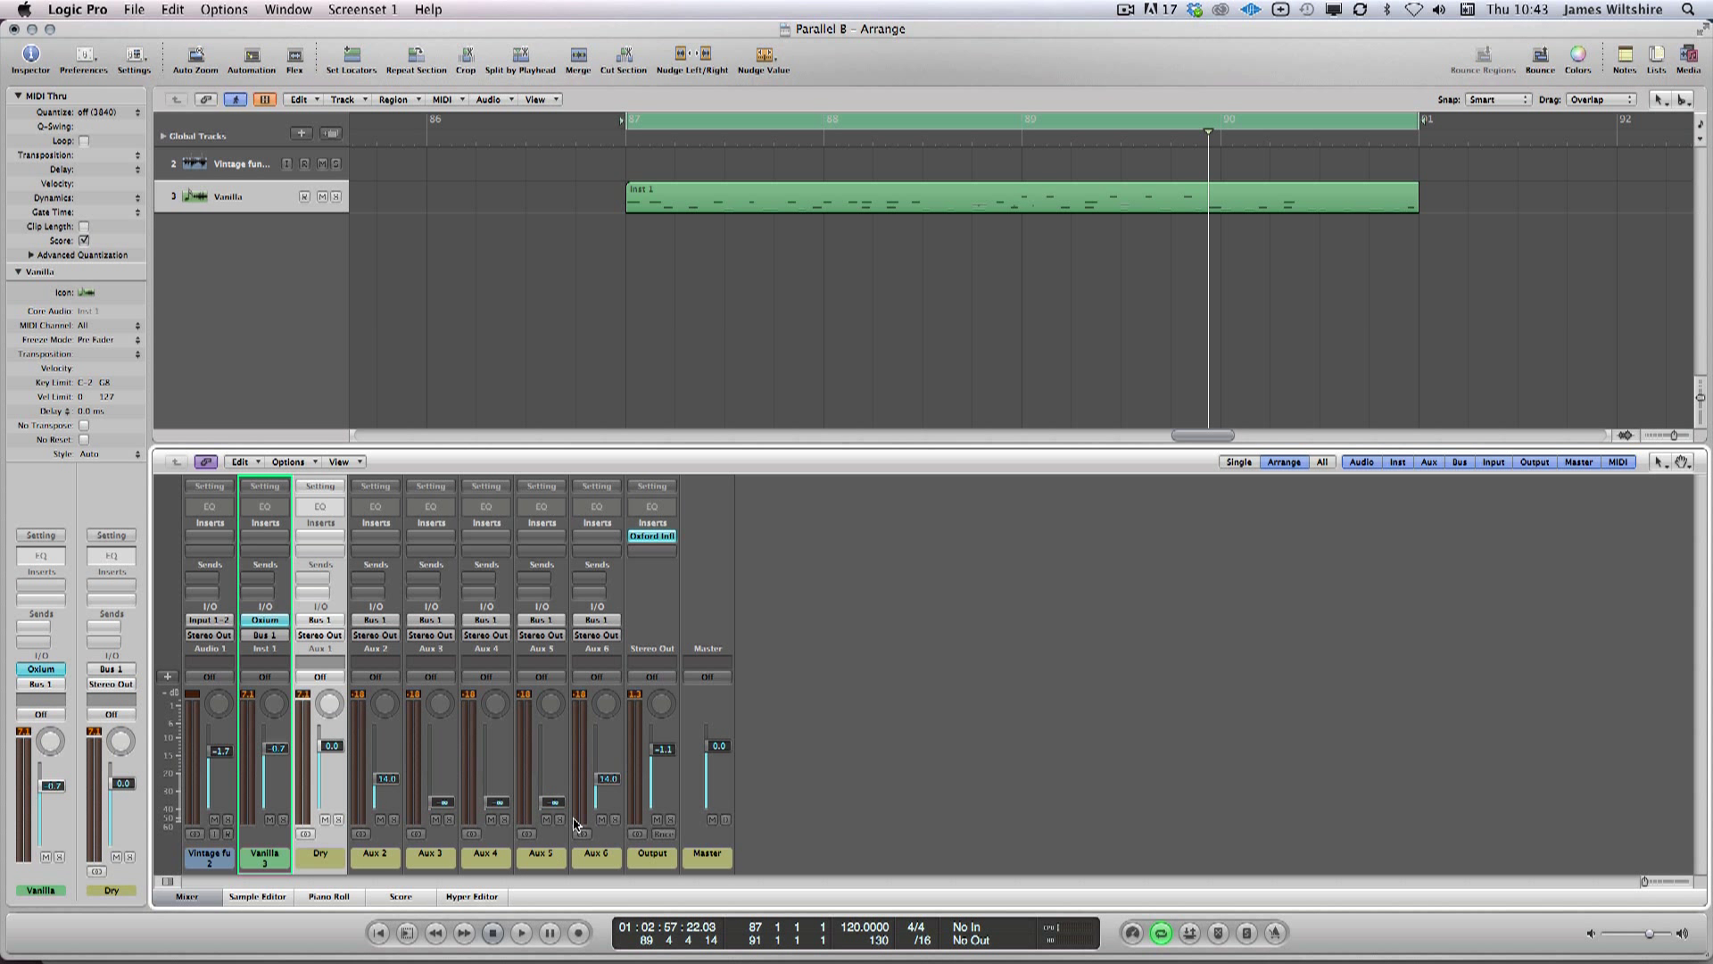
left_click(381, 861)
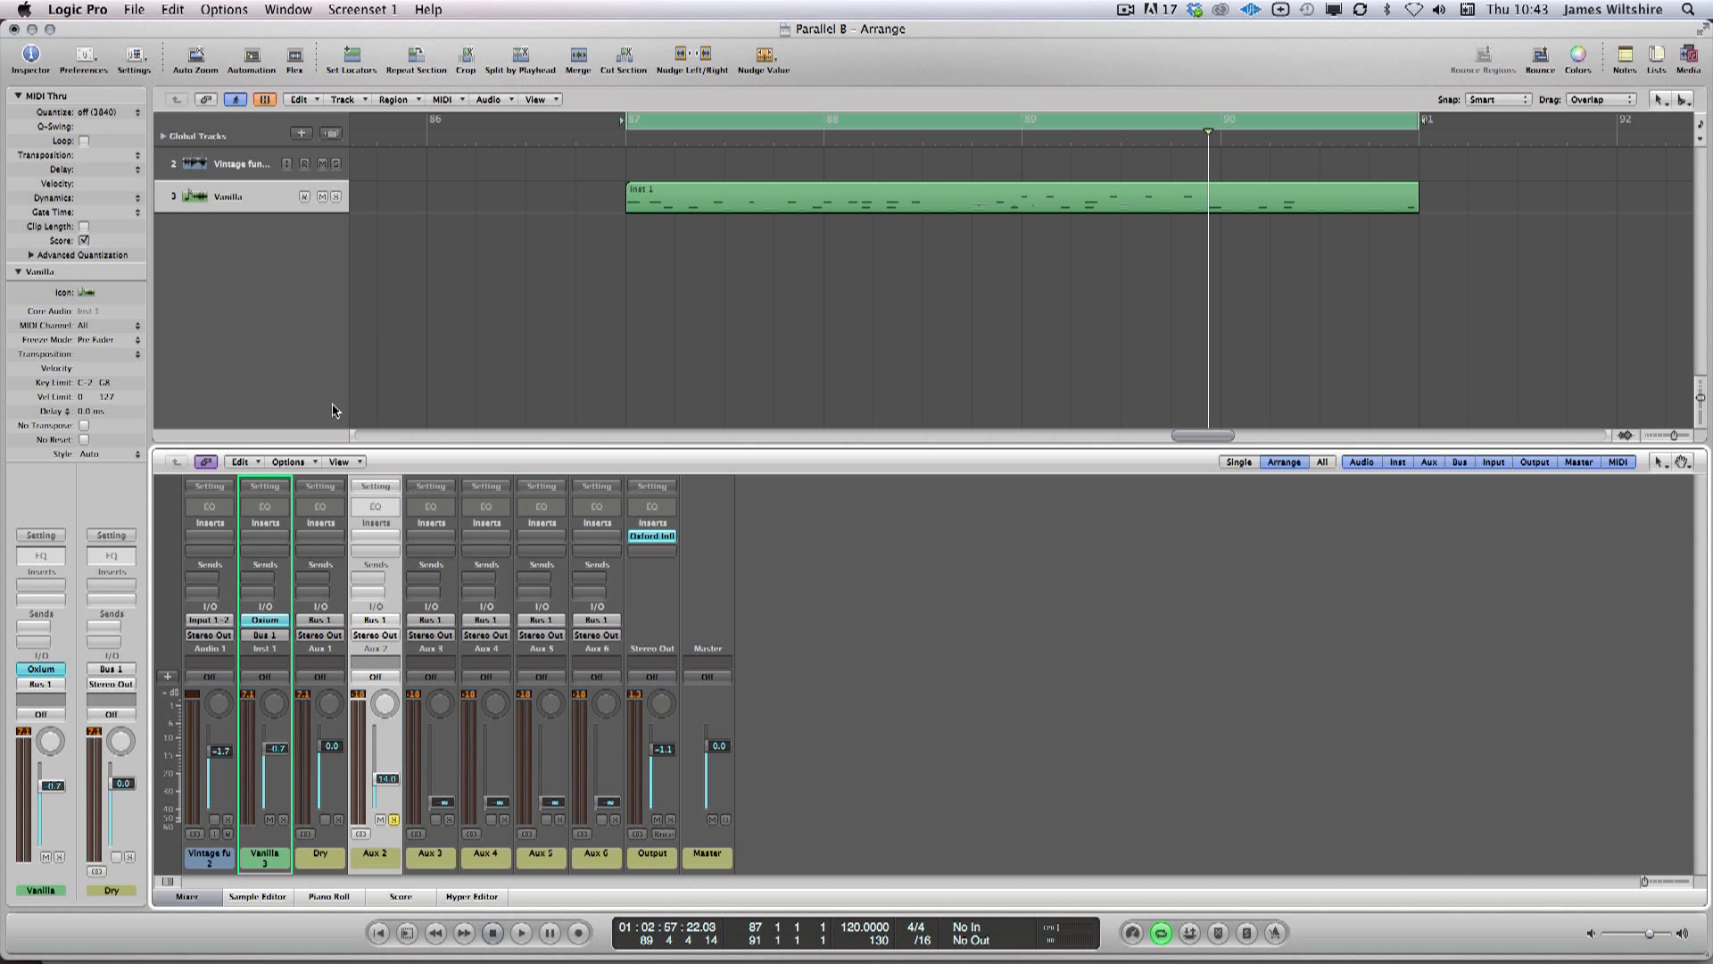
Step: Insert a Channel EQ on Aux 2 and set its high-shelf band to 670 Hz, +11.0 dB and Q 0.10
key("v")
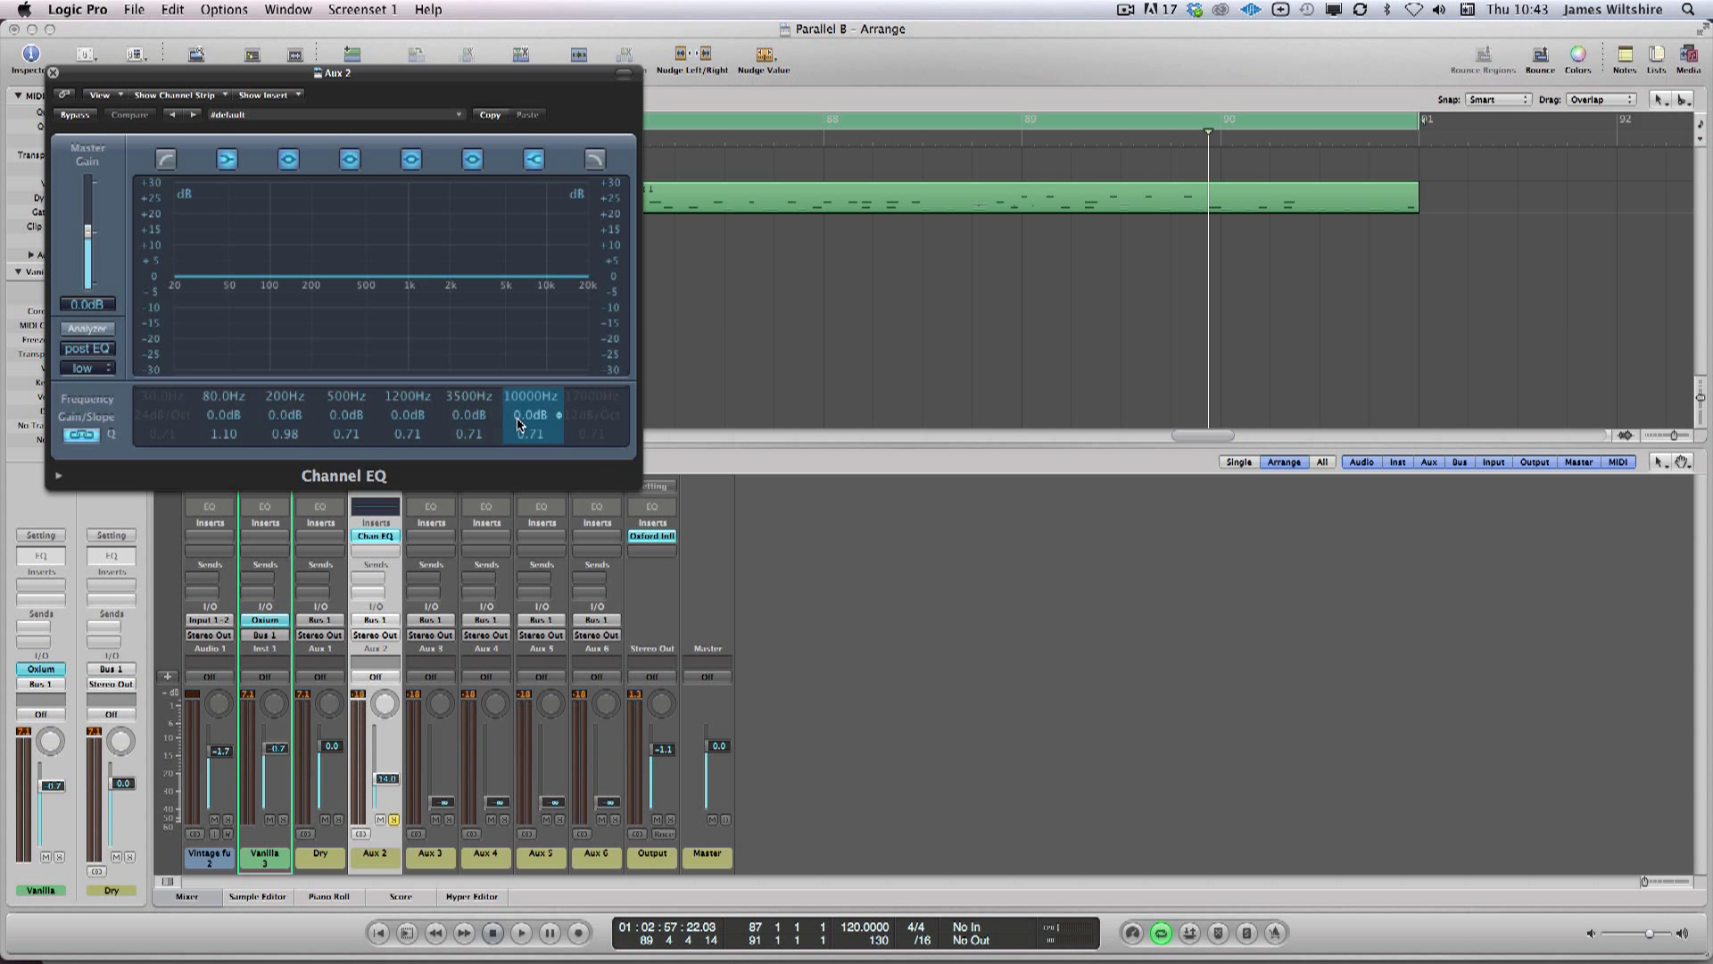
left_click_drag(527, 414, 524, 559)
left_click_drag(530, 395, 504, 614)
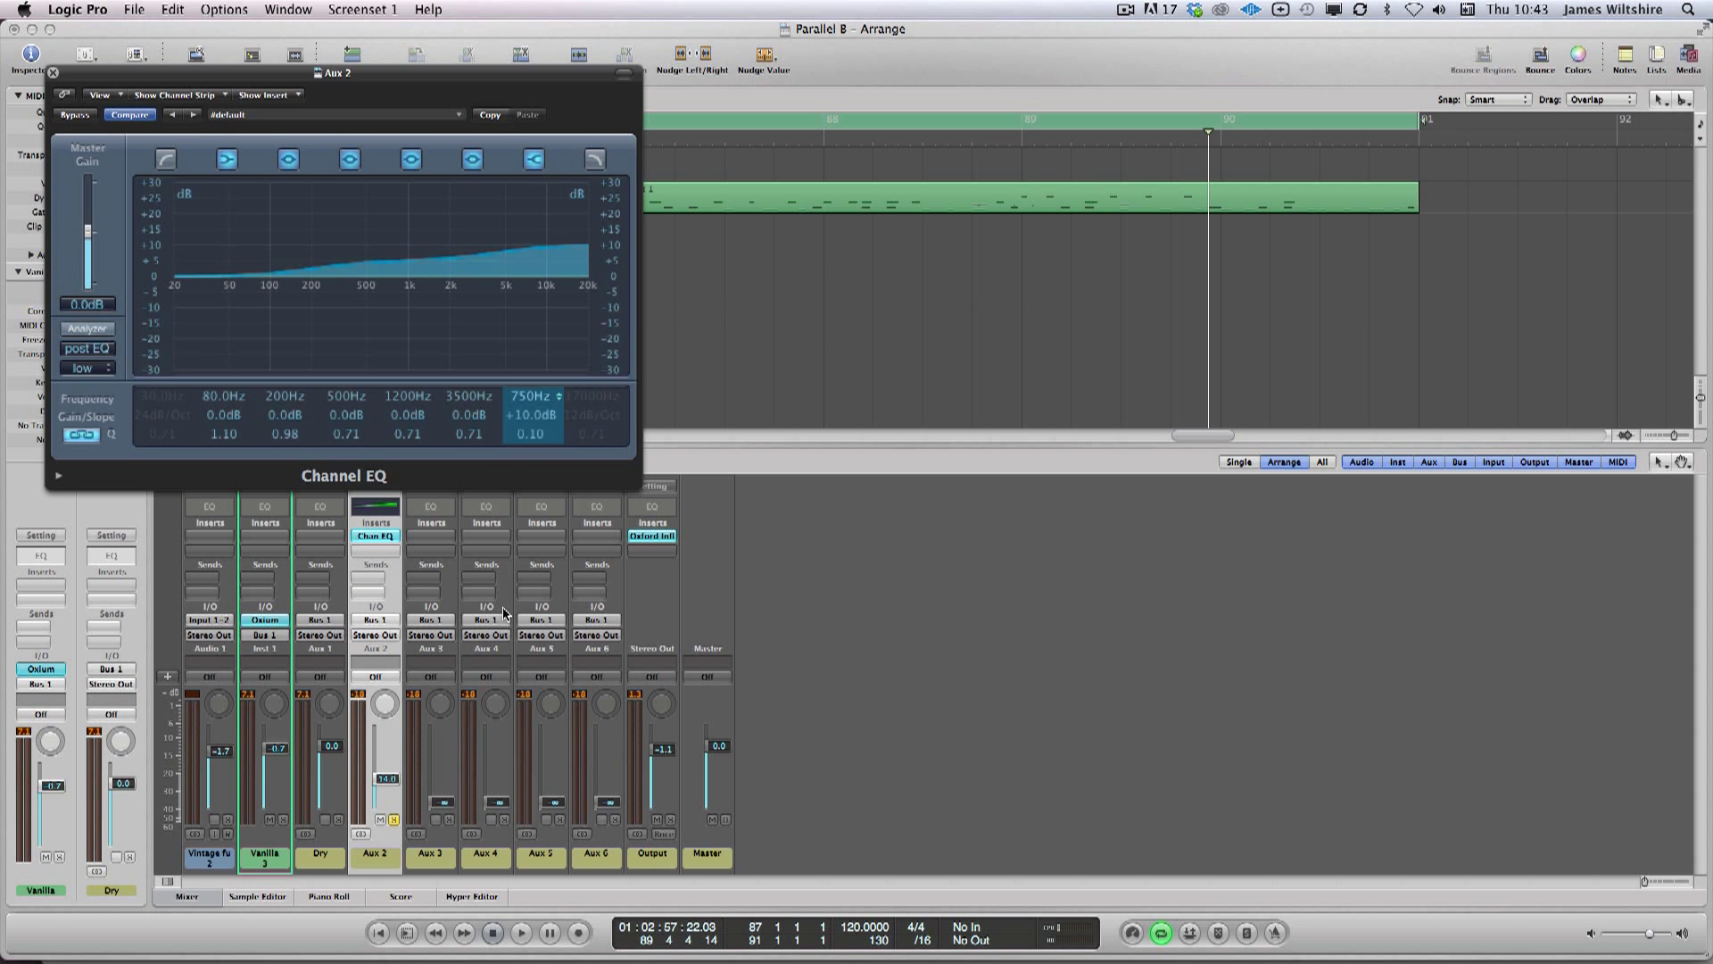
left_click_drag(530, 396, 530, 411)
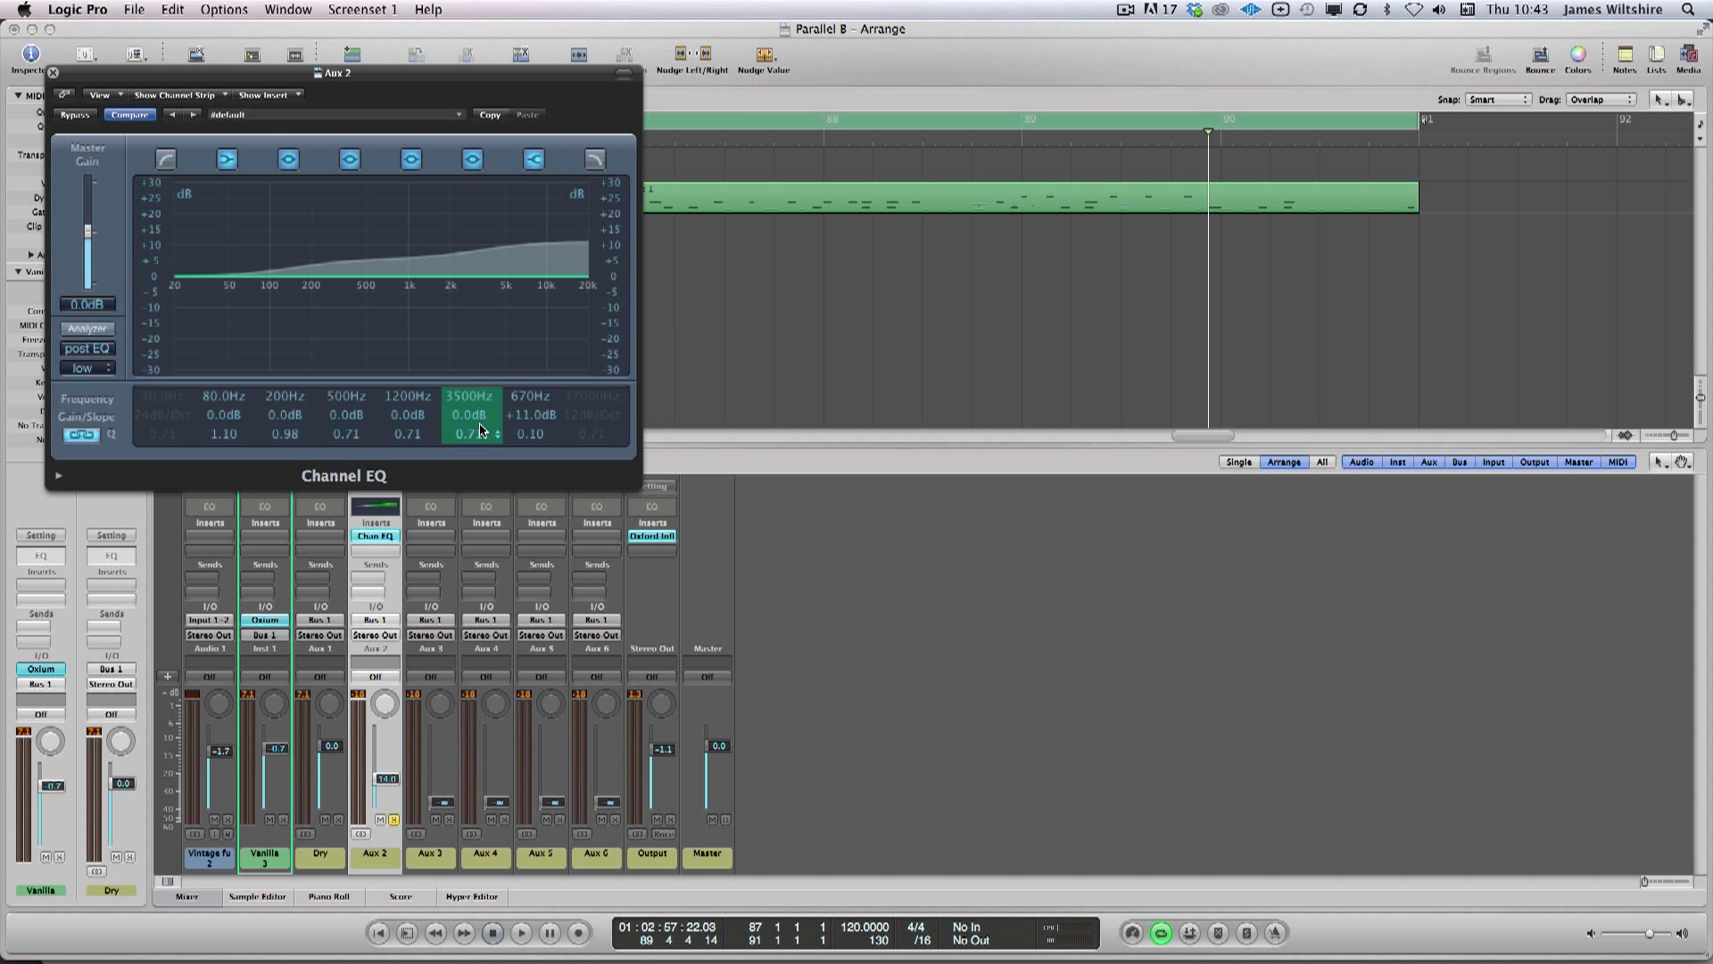
Step: While auditioning Aux 2, set the 1200 Hz band to 1540 Hz and +4.0 dB, the low shelf to +2.5 dB and the high shelf to +13.0 dB
key("space")
key("space")
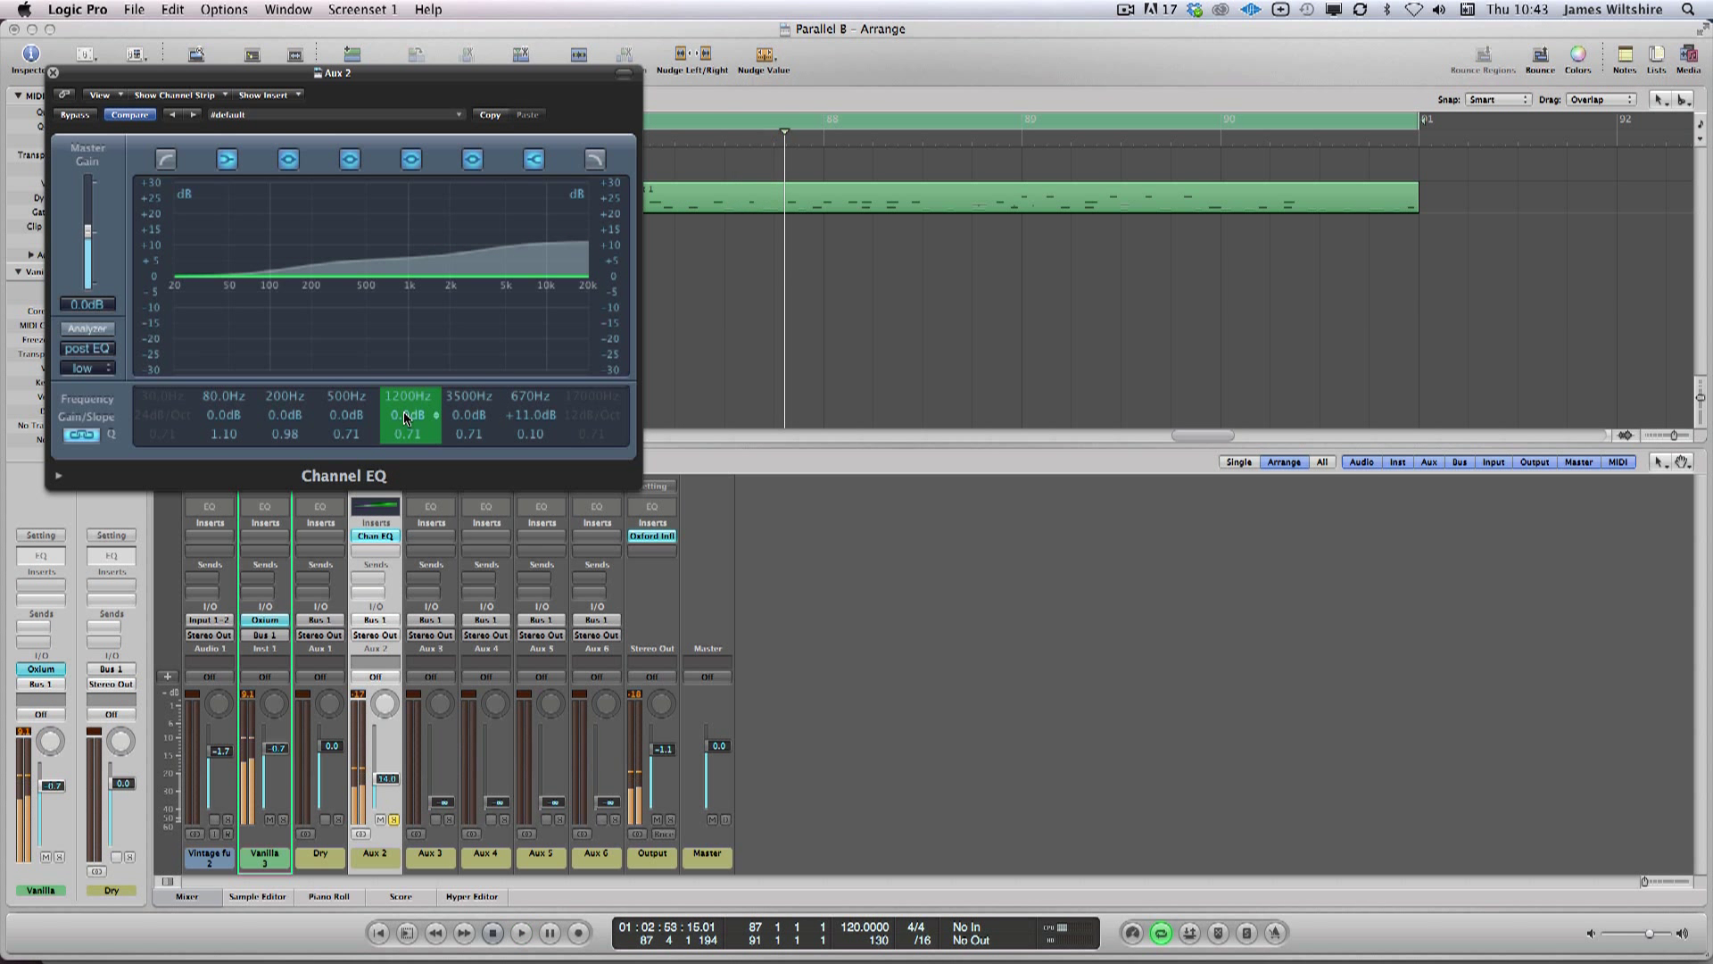
mouse_move(407, 415)
left_mouse_down()
mouse_move(400, 375)
mouse_move(417, 434)
left_mouse_up()
key("space")
left_click_drag(224, 415, 224, 403)
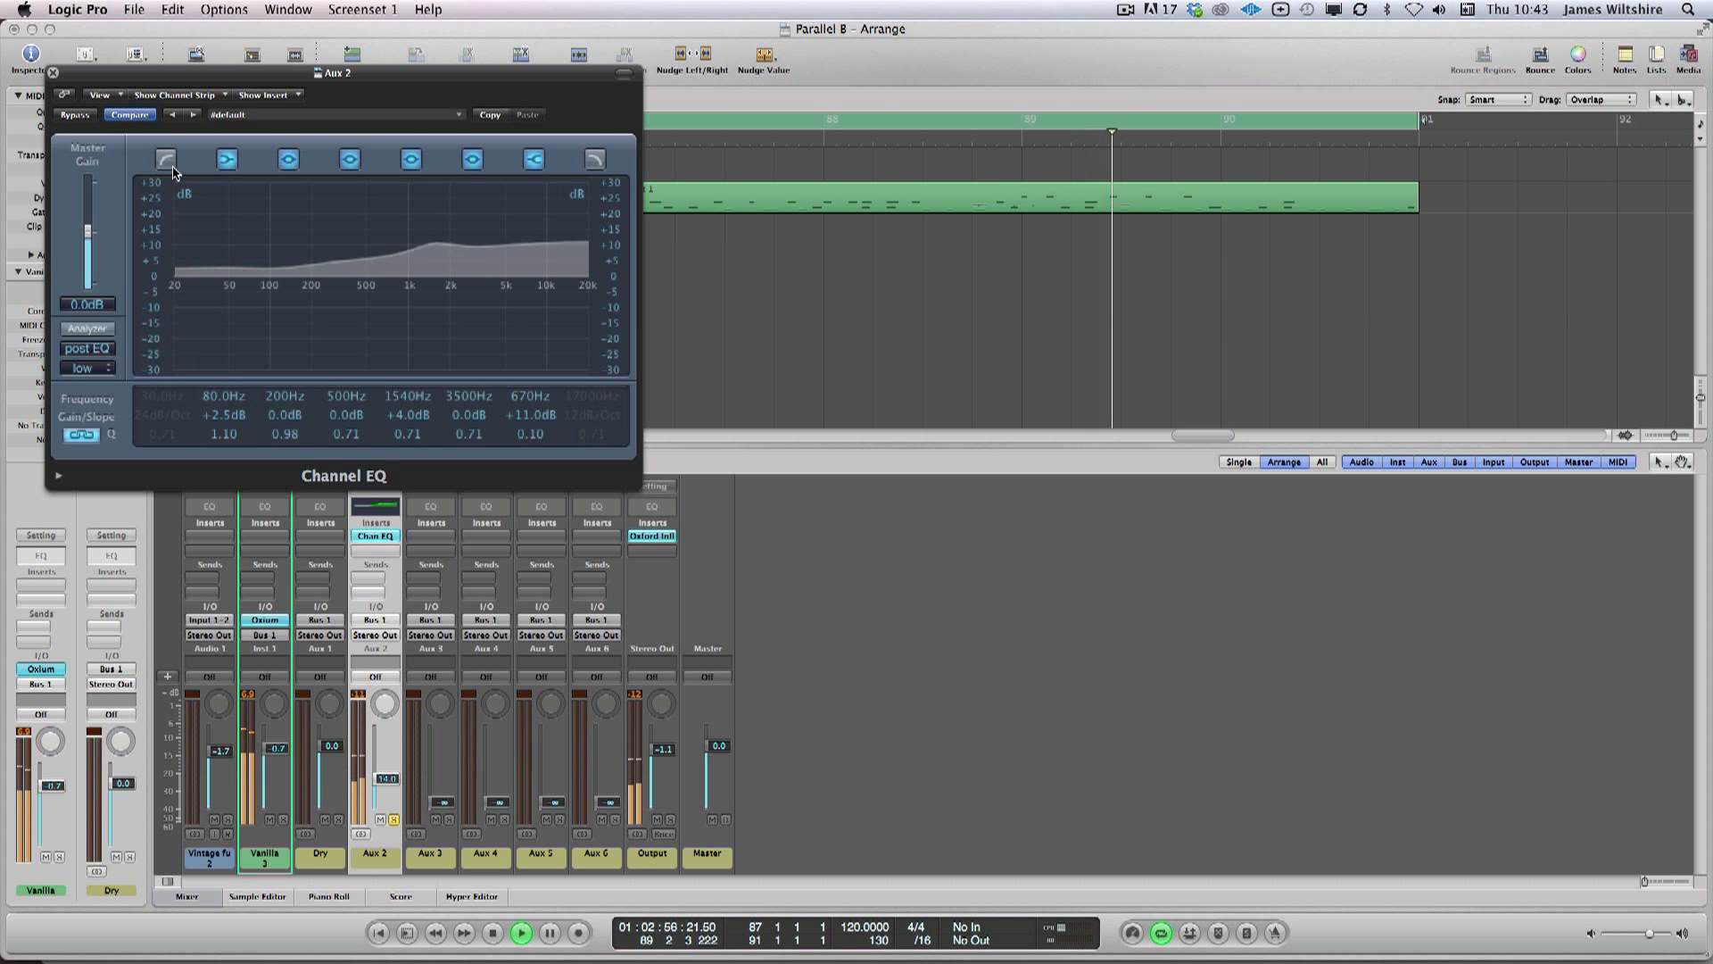
left_click_drag(534, 432, 533, 451)
key("space")
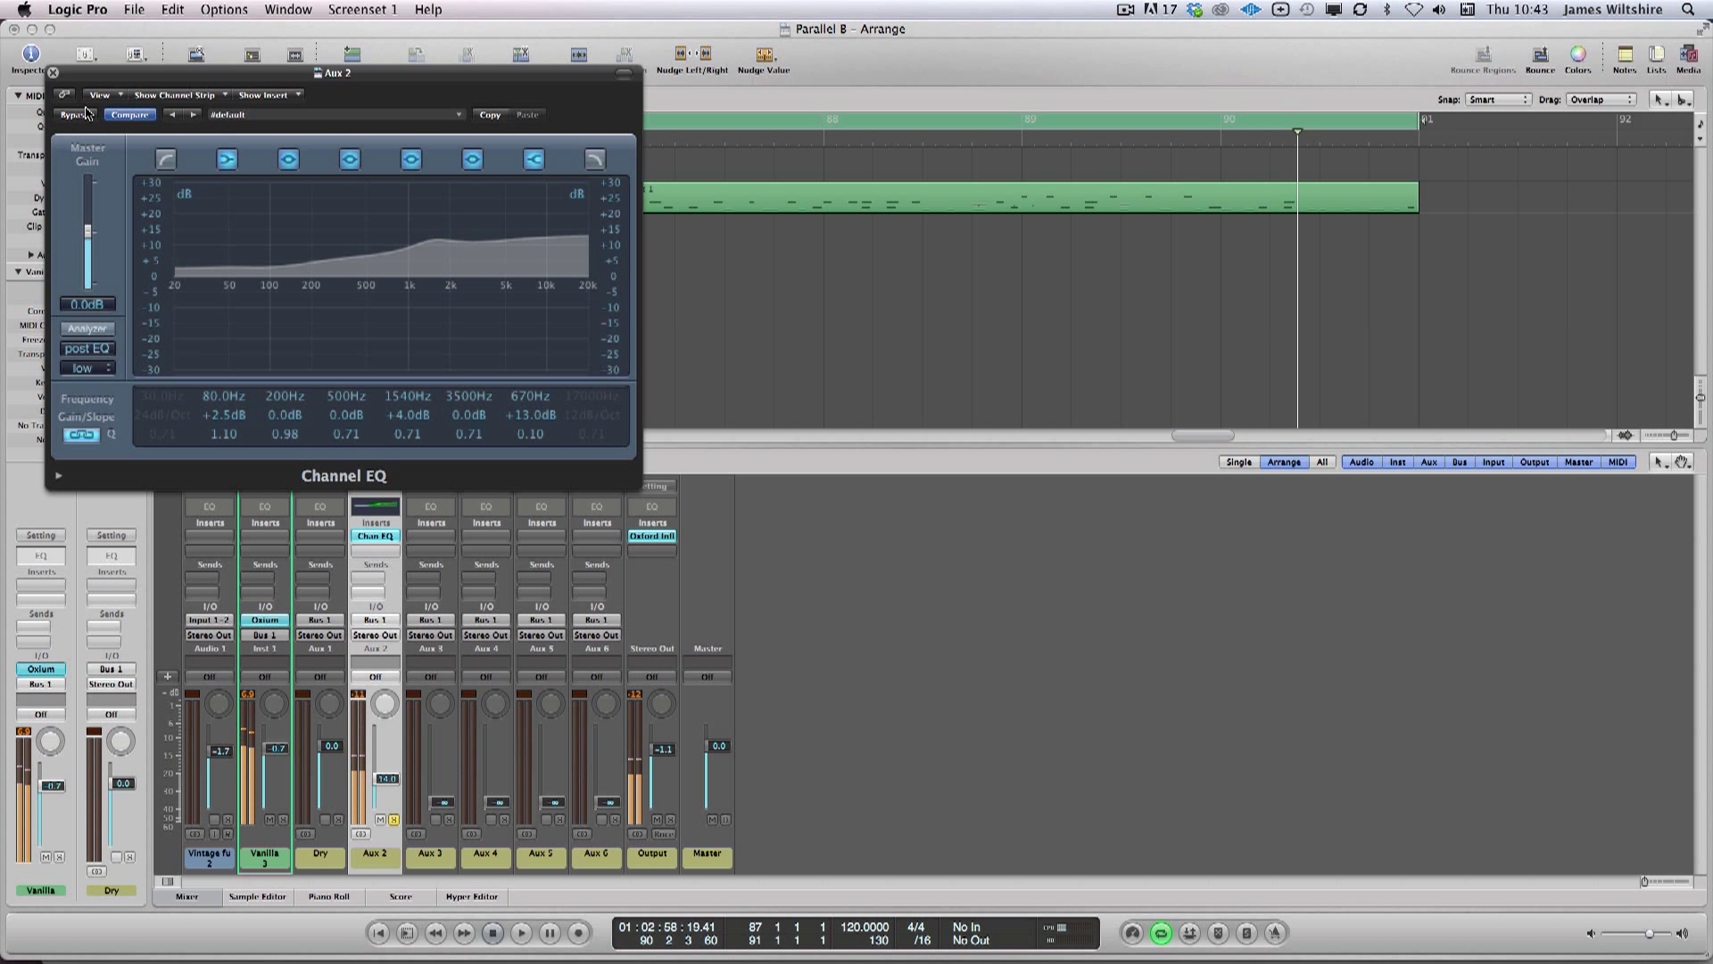
Step: Rename the Aux 2 channel strip as top and blend it in with Dry during playback at about -15 dB
left_click(53, 75)
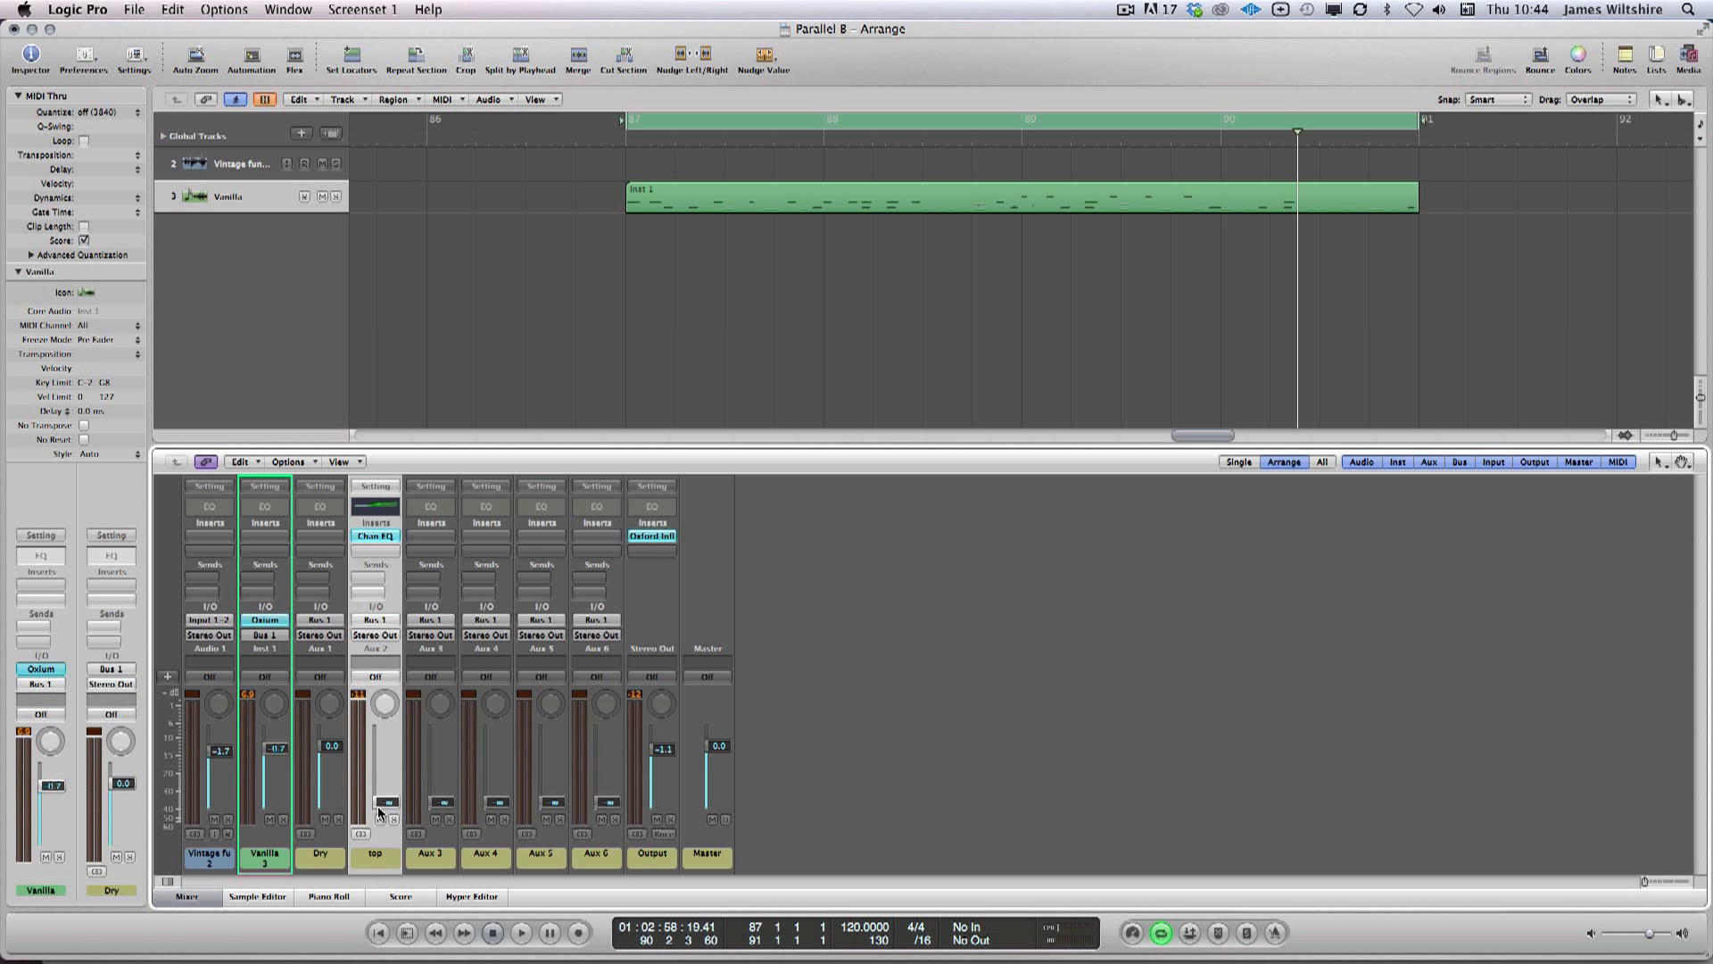
key("space")
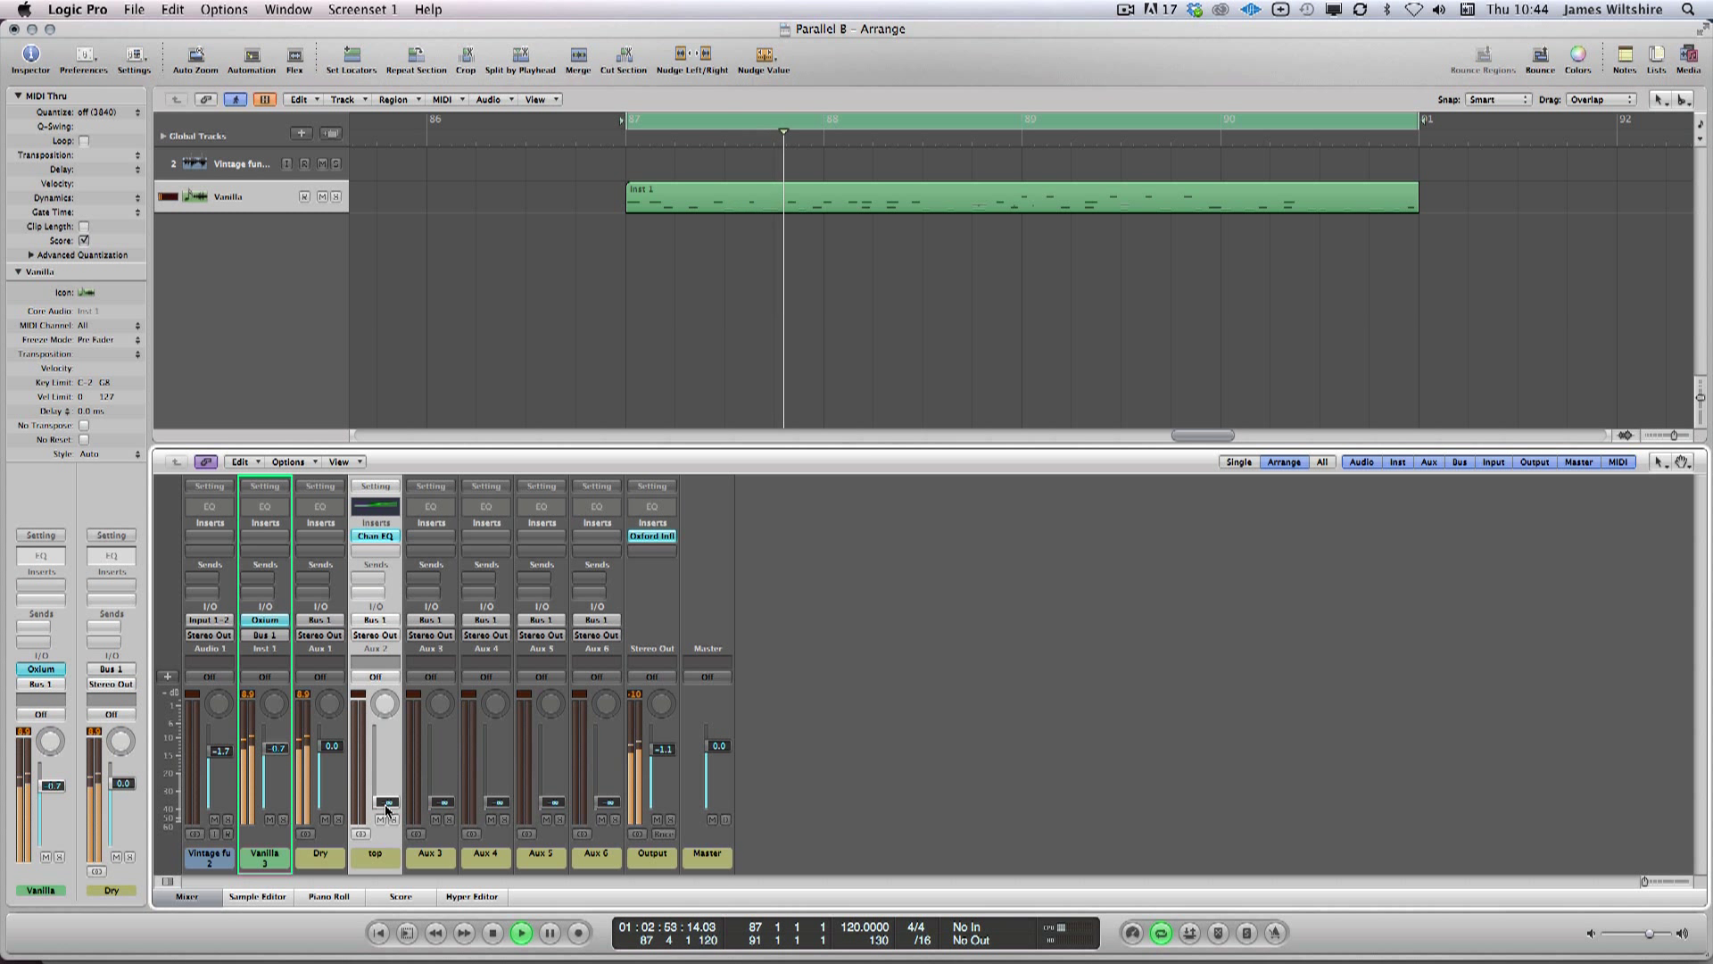
key("space")
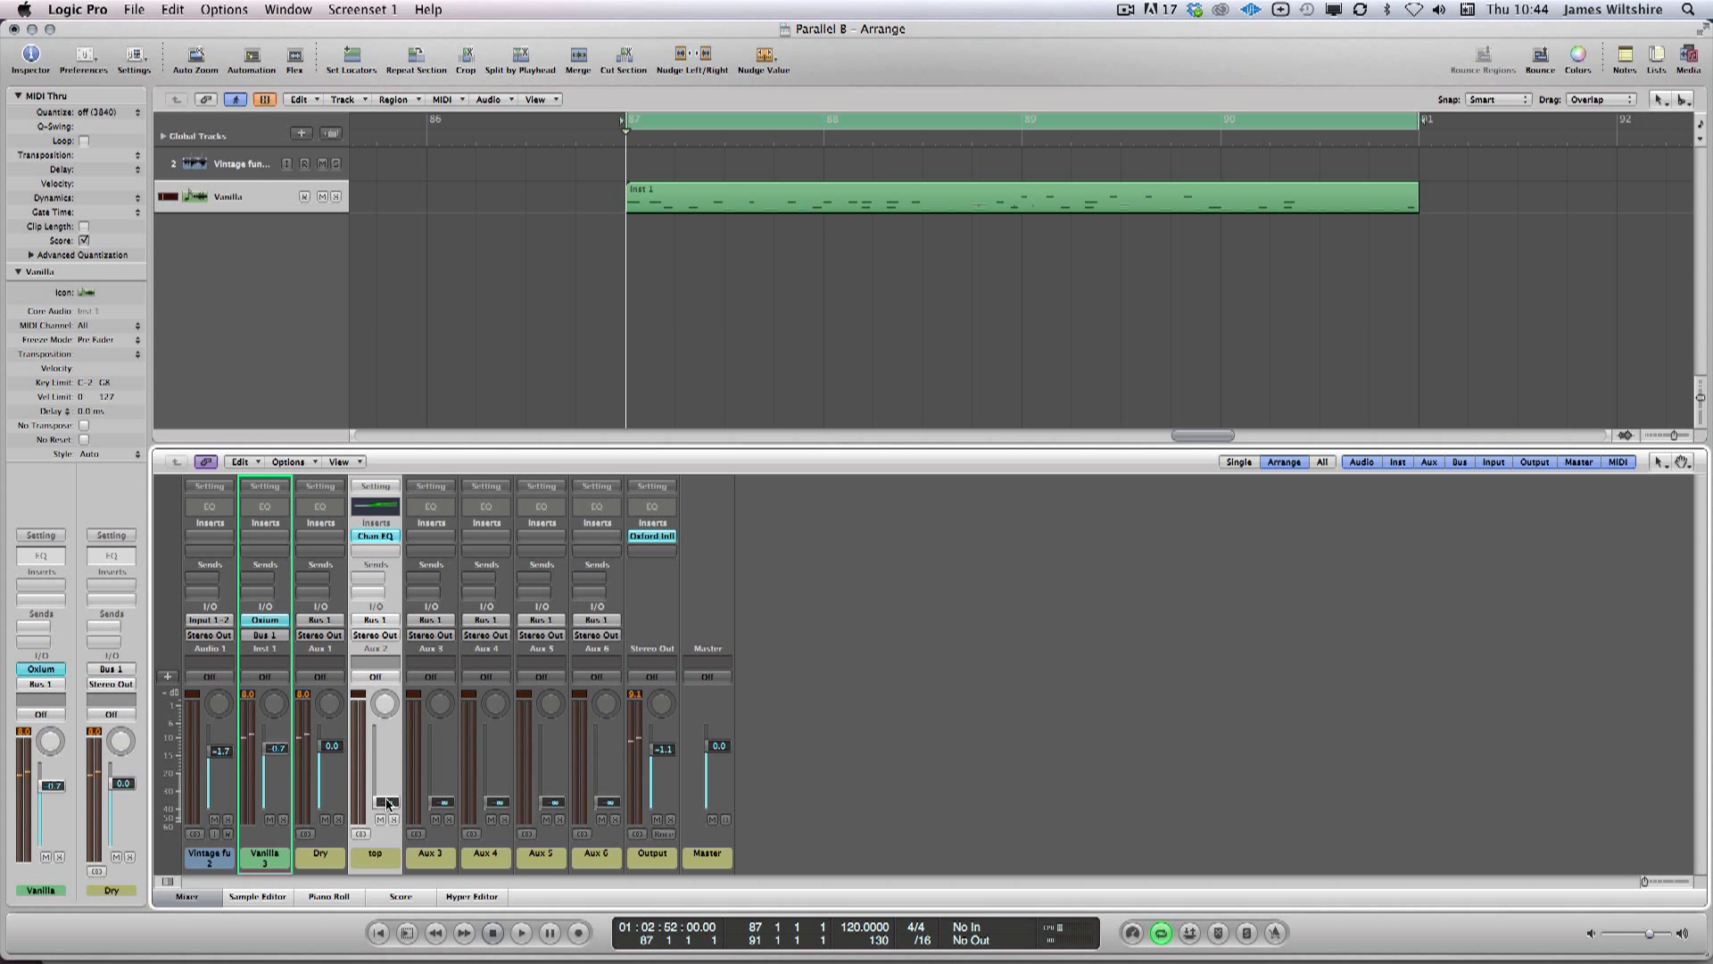
key("space")
left_click_drag(389, 803, 388, 782)
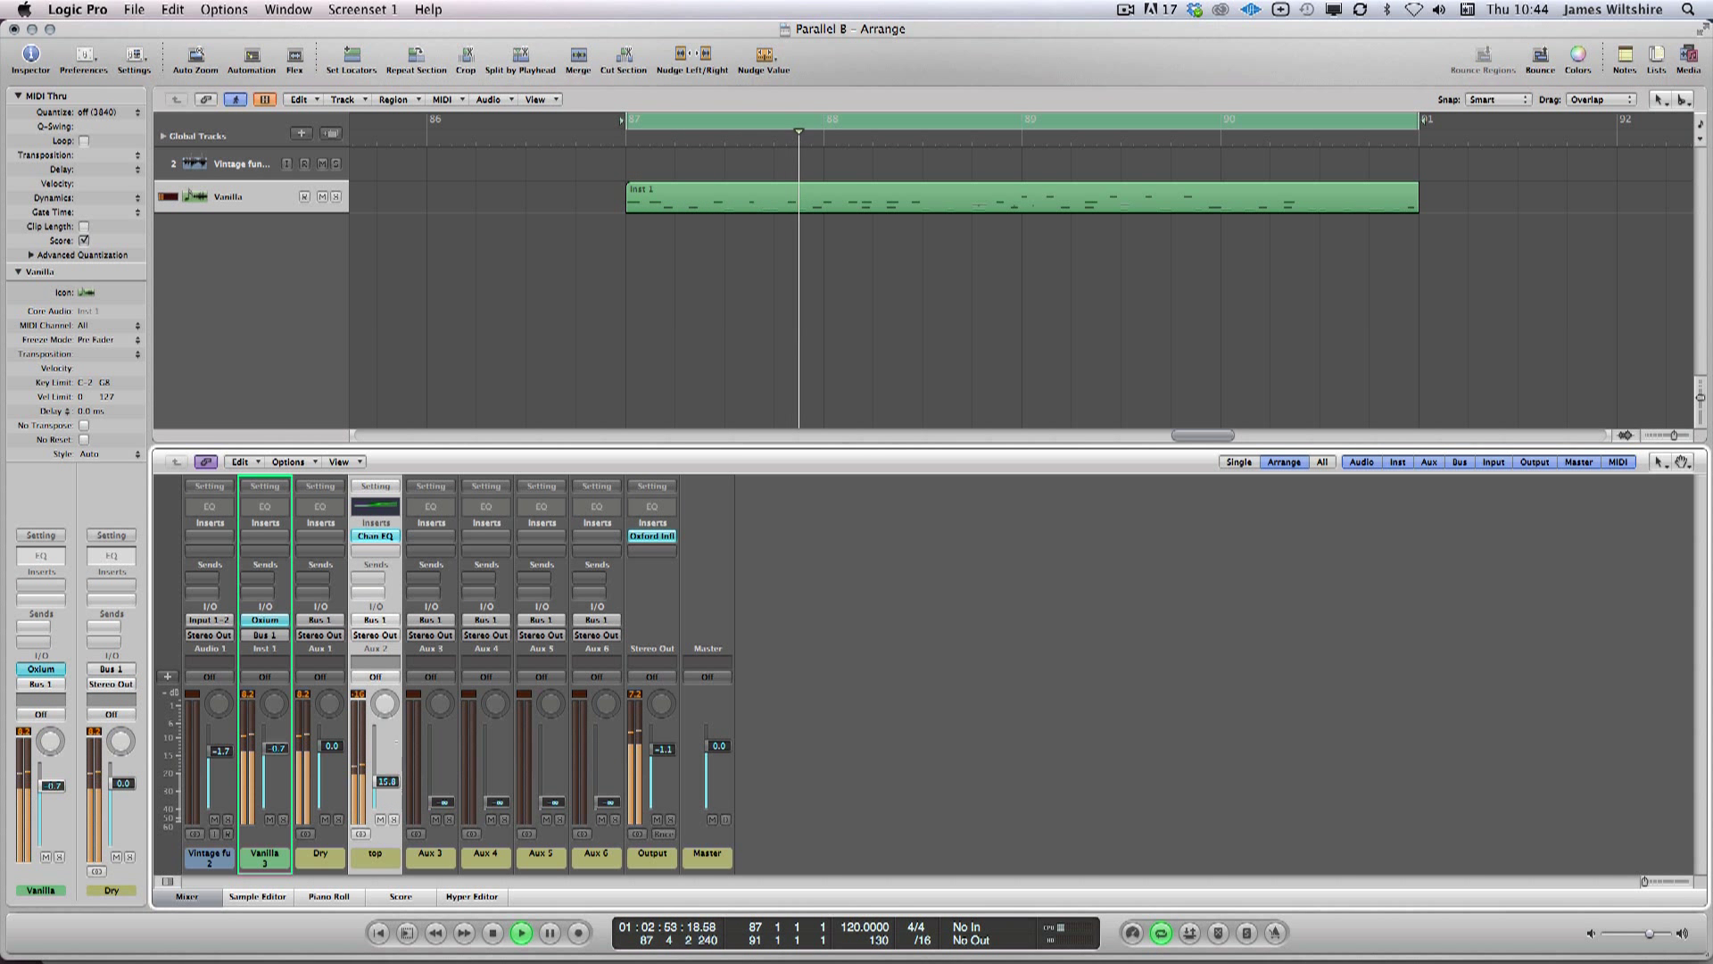
Step: Set the 3500 Hz band of the top strip's Channel EQ to 10200 Hz, +9.5 dB and Q 0.37
left_click(388, 537)
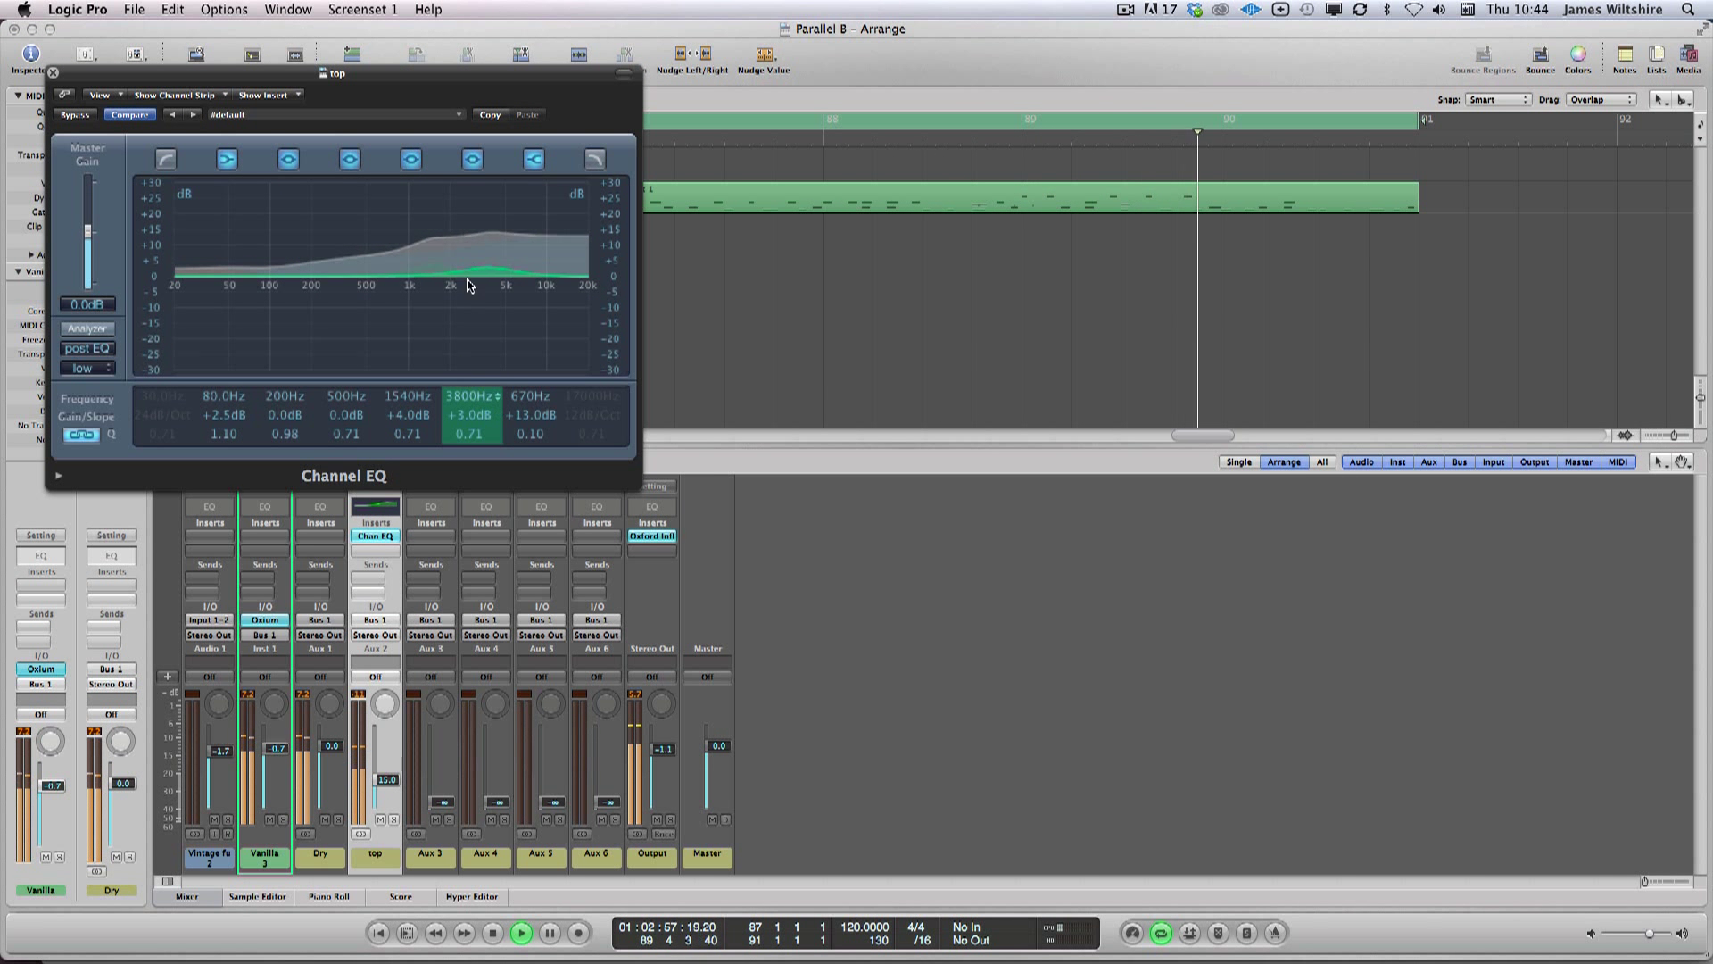
left_click_drag(470, 286, 546, 286)
left_click_drag(475, 423, 478, 465)
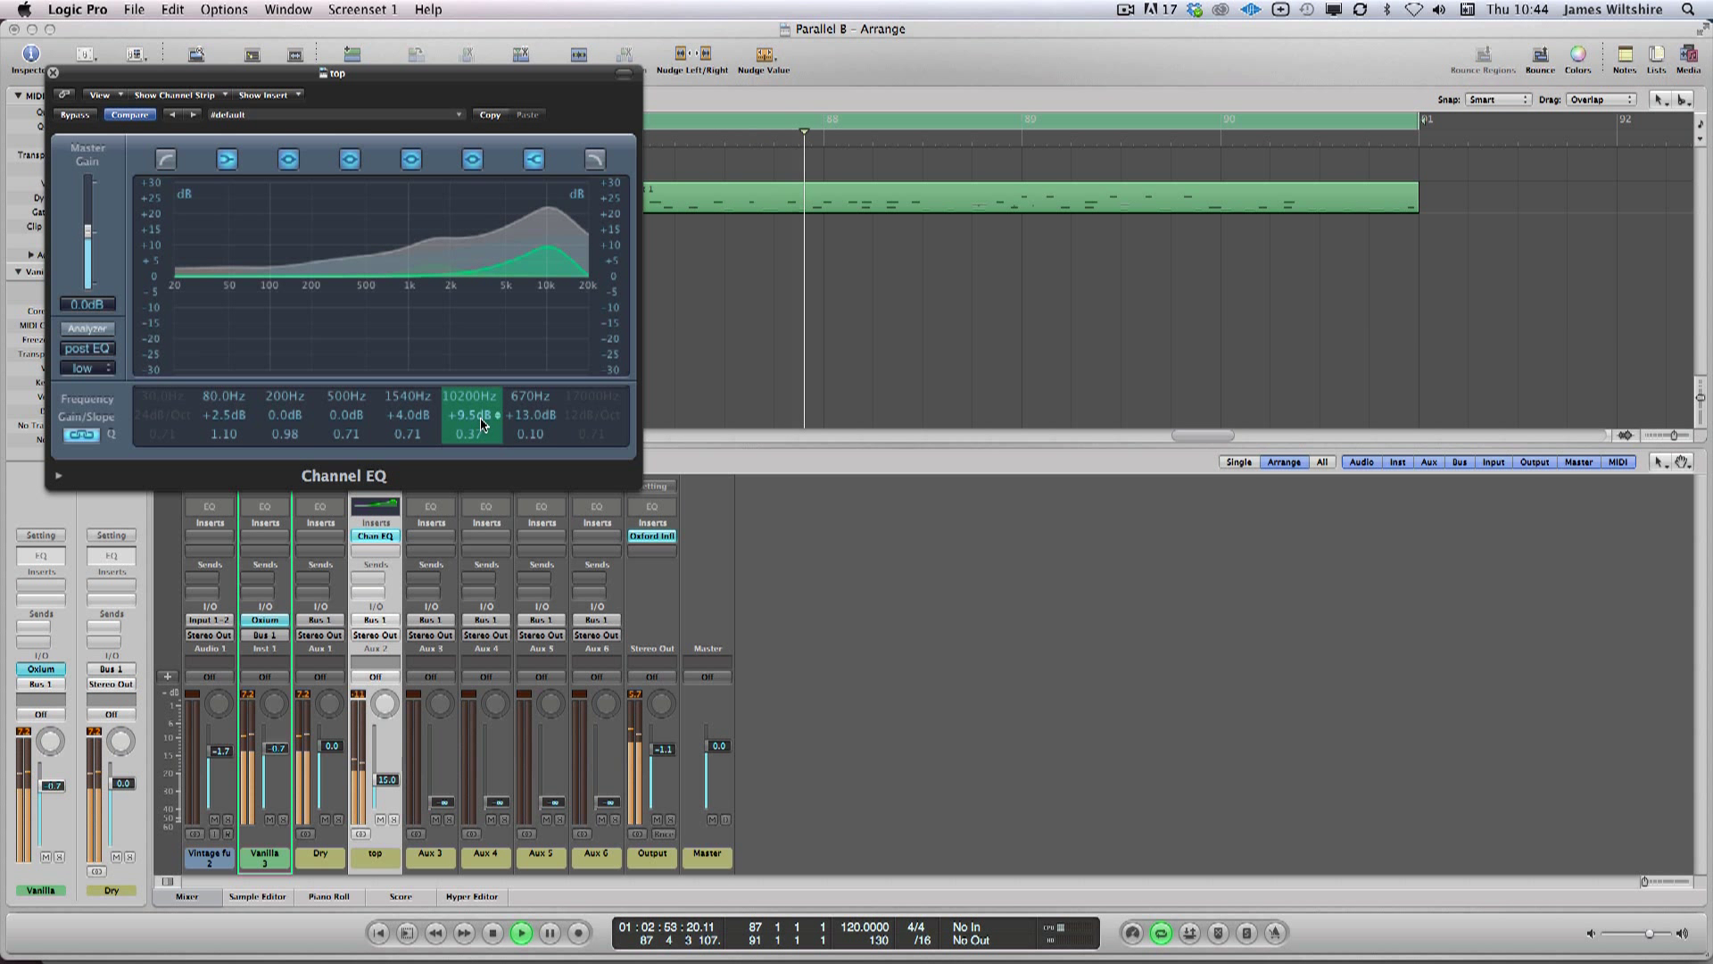
Step: Audition the top channel in solo and together with Dry, and close its EQ window
left_click(395, 819)
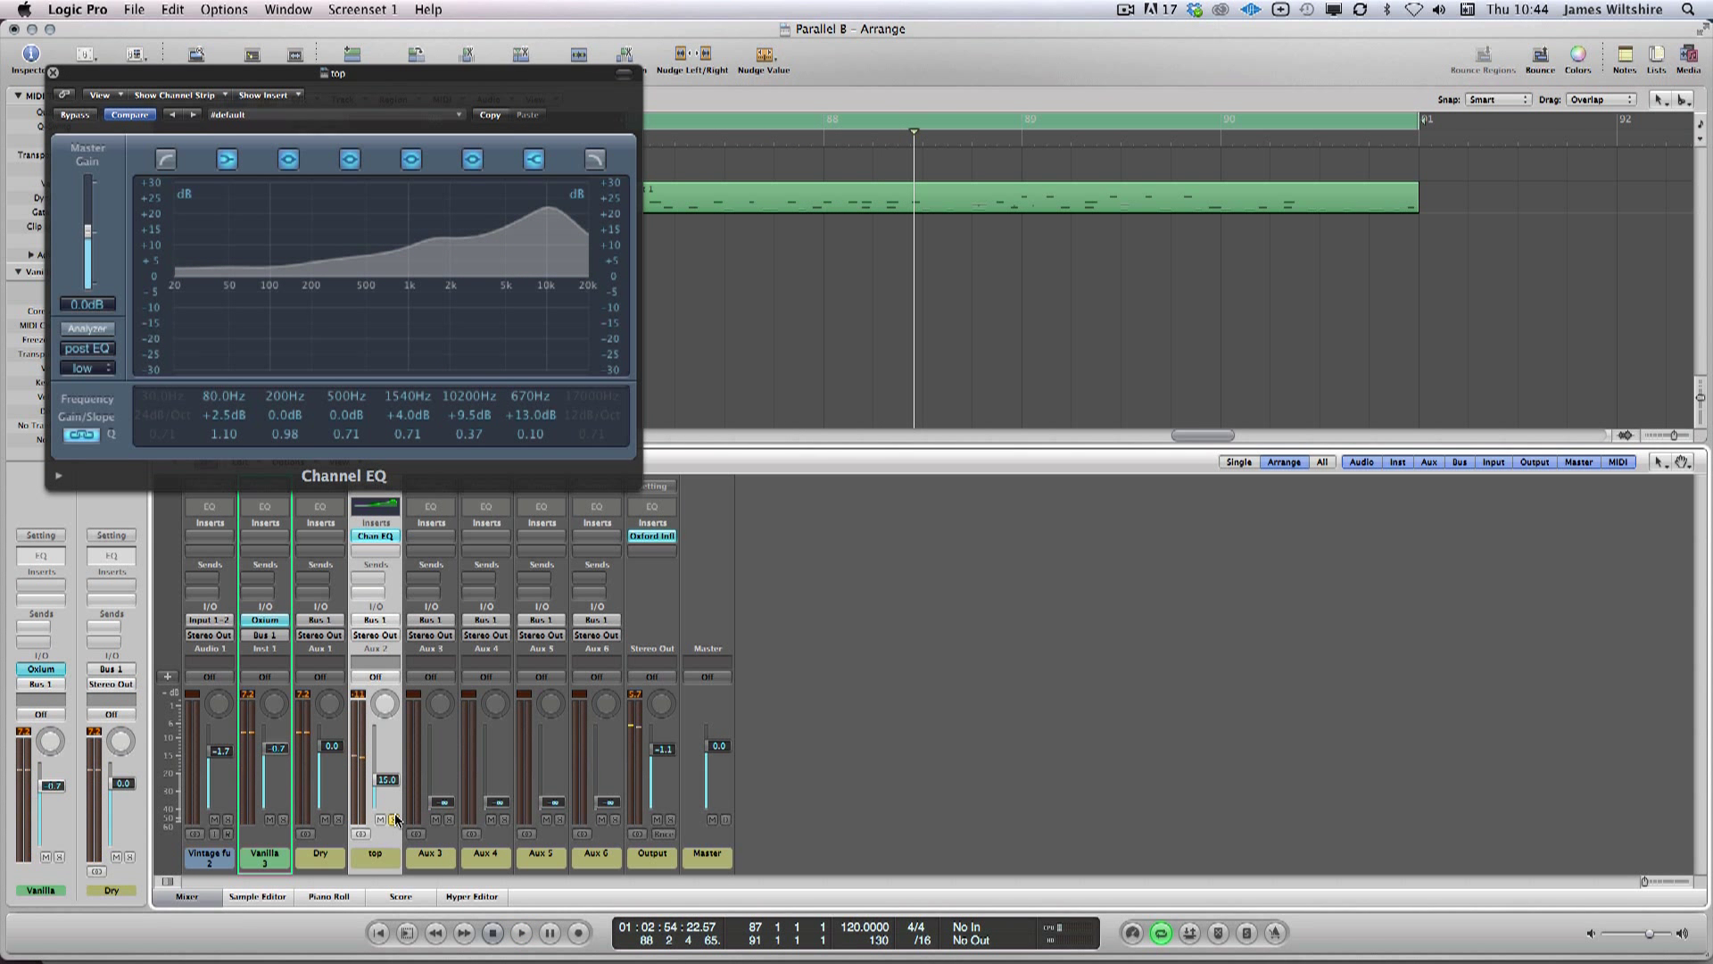
key("space")
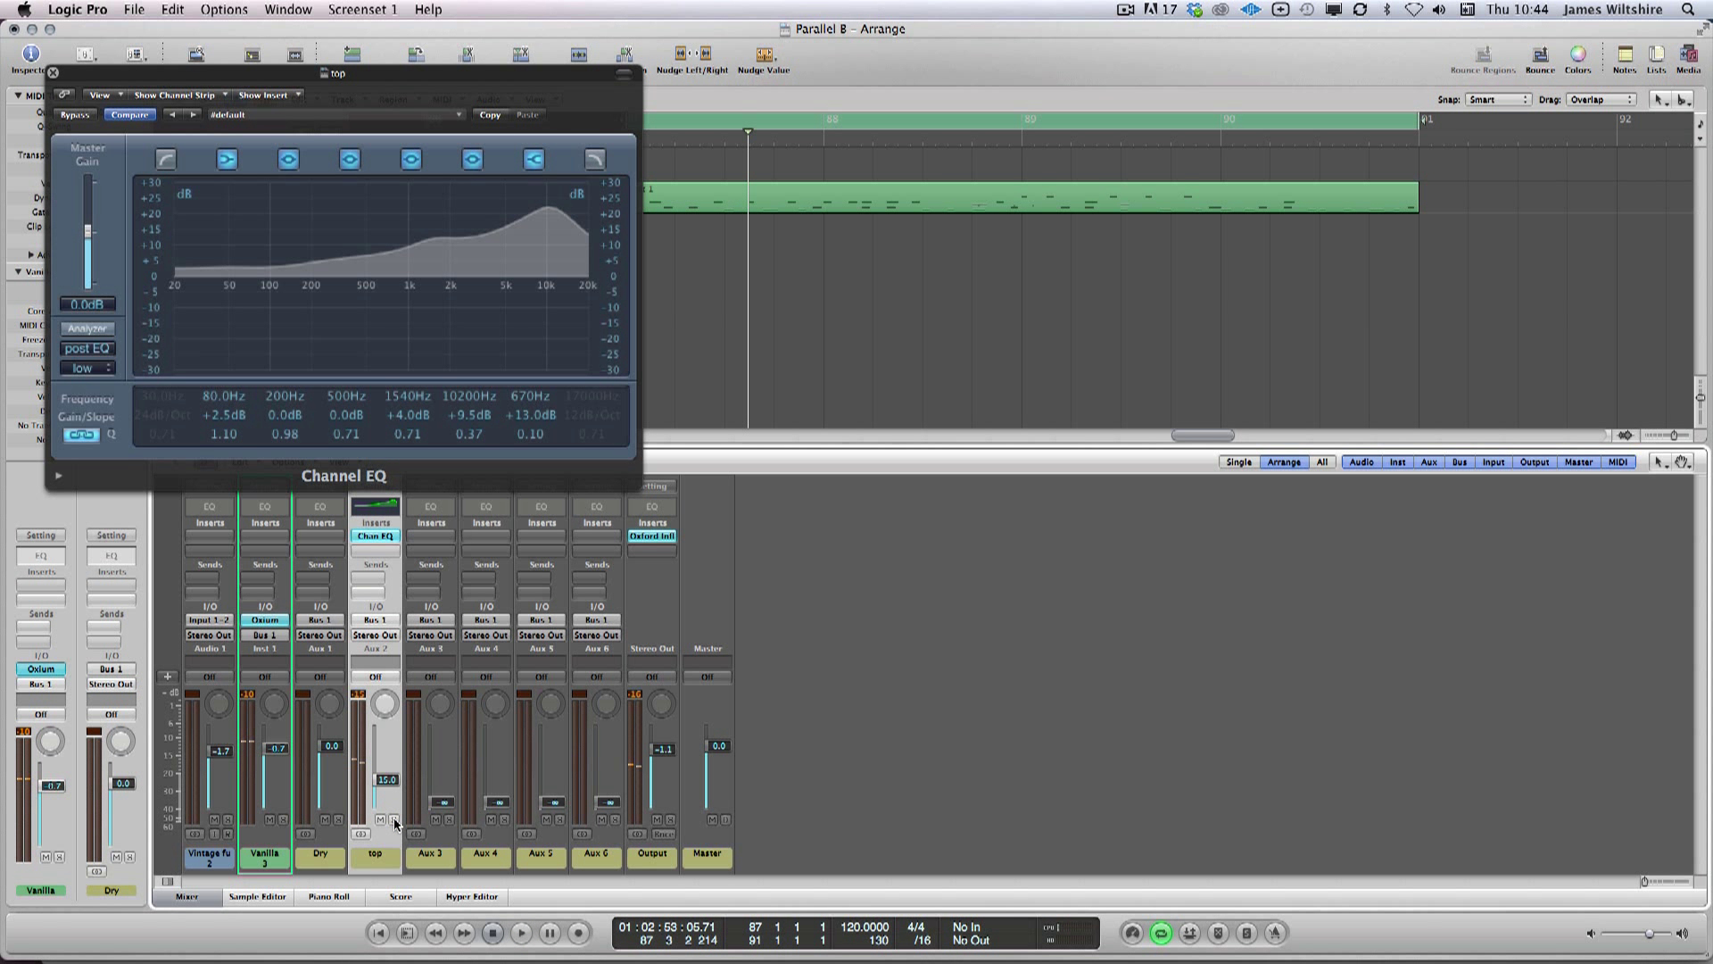
key("space")
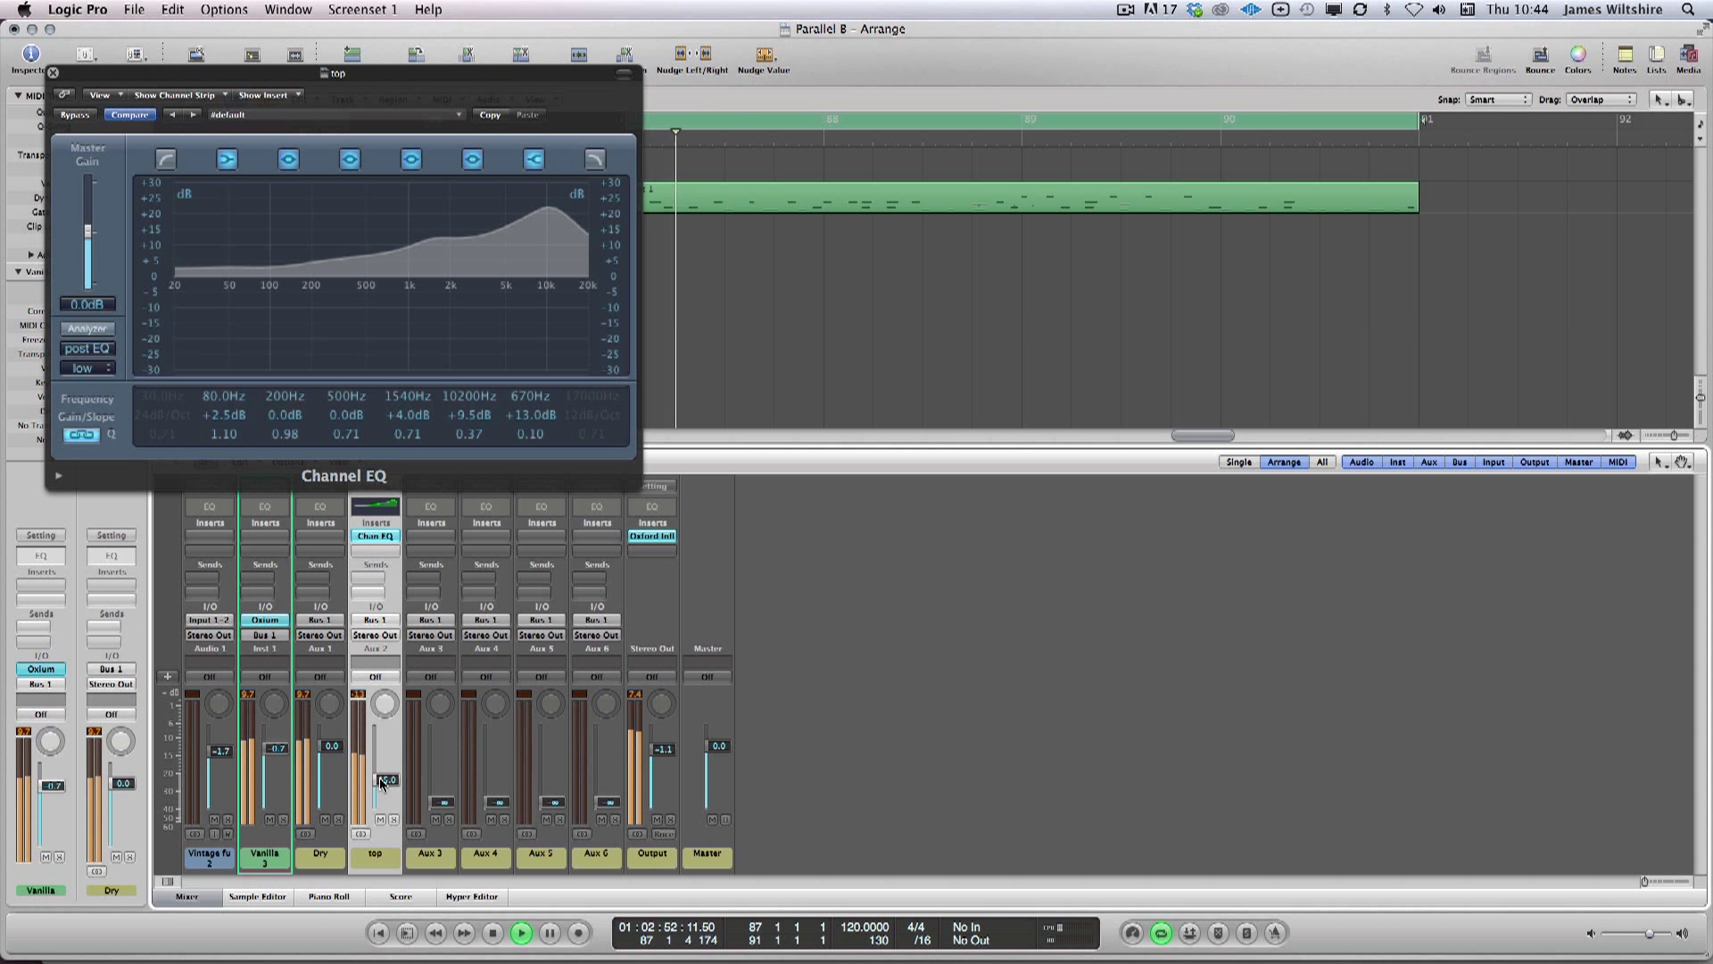
left_click(53, 74)
Step: Solo Aux 3 and add a Channel EQ with +21.5 dB at 98 Hz, Q 0.41, and -4.5 dB at 255 Hz, Q 1.10
left_click(451, 823)
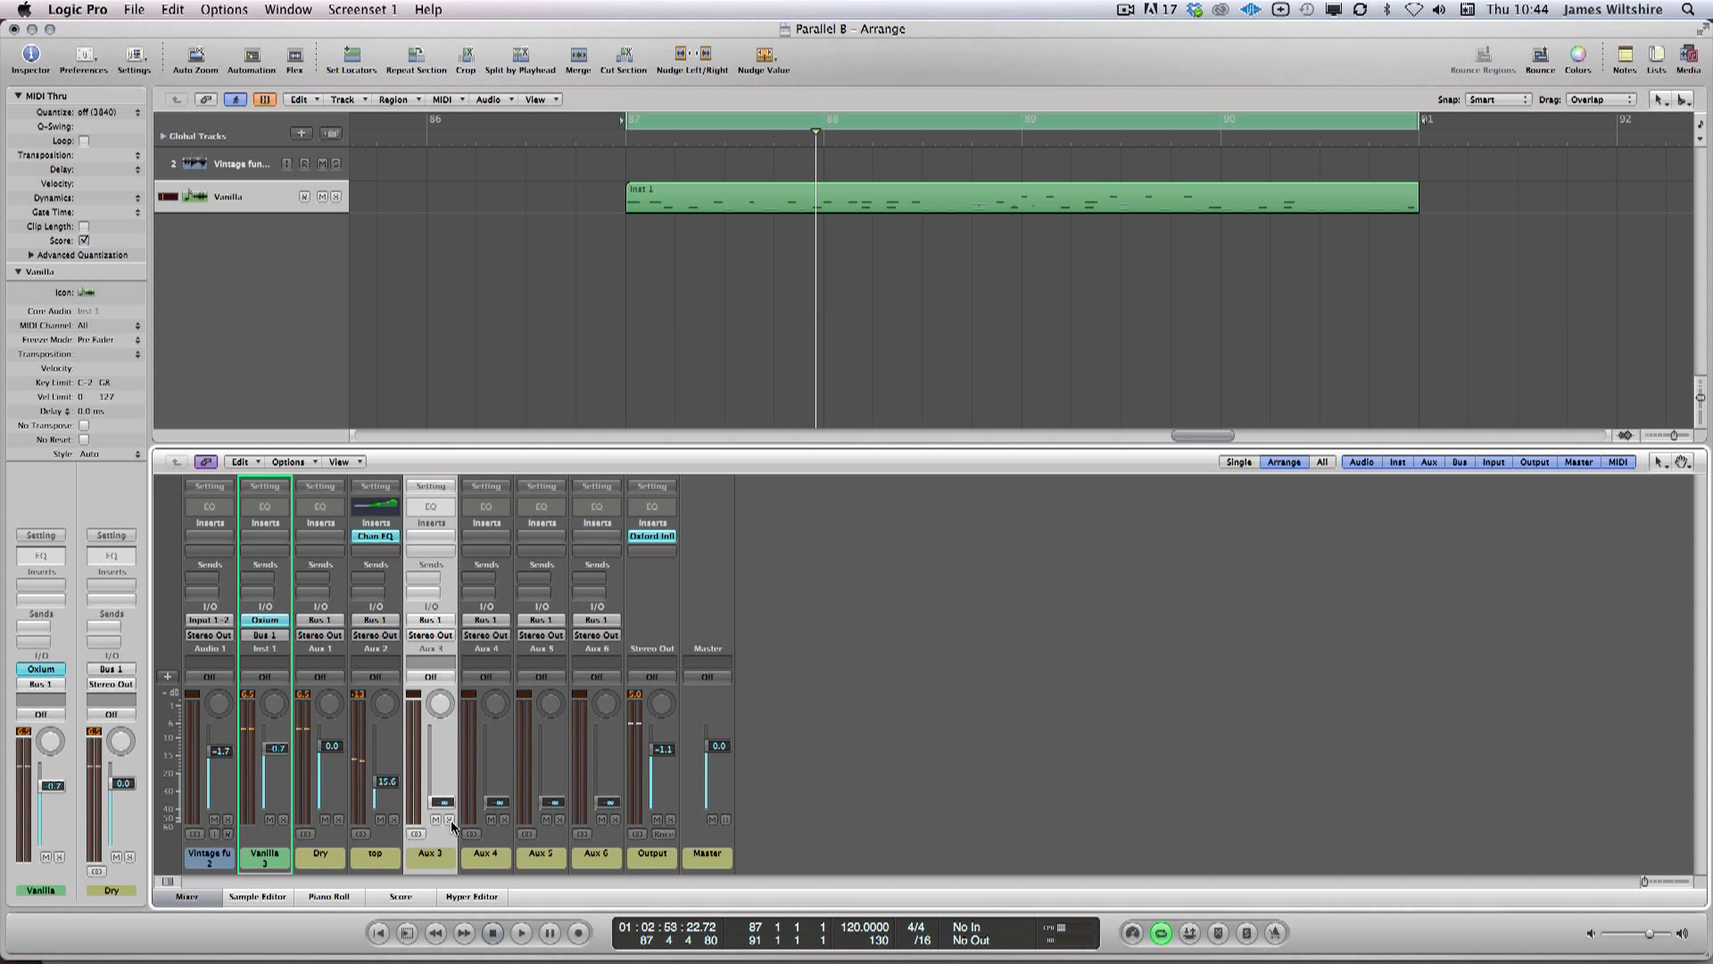
double_click(431, 506)
key("space")
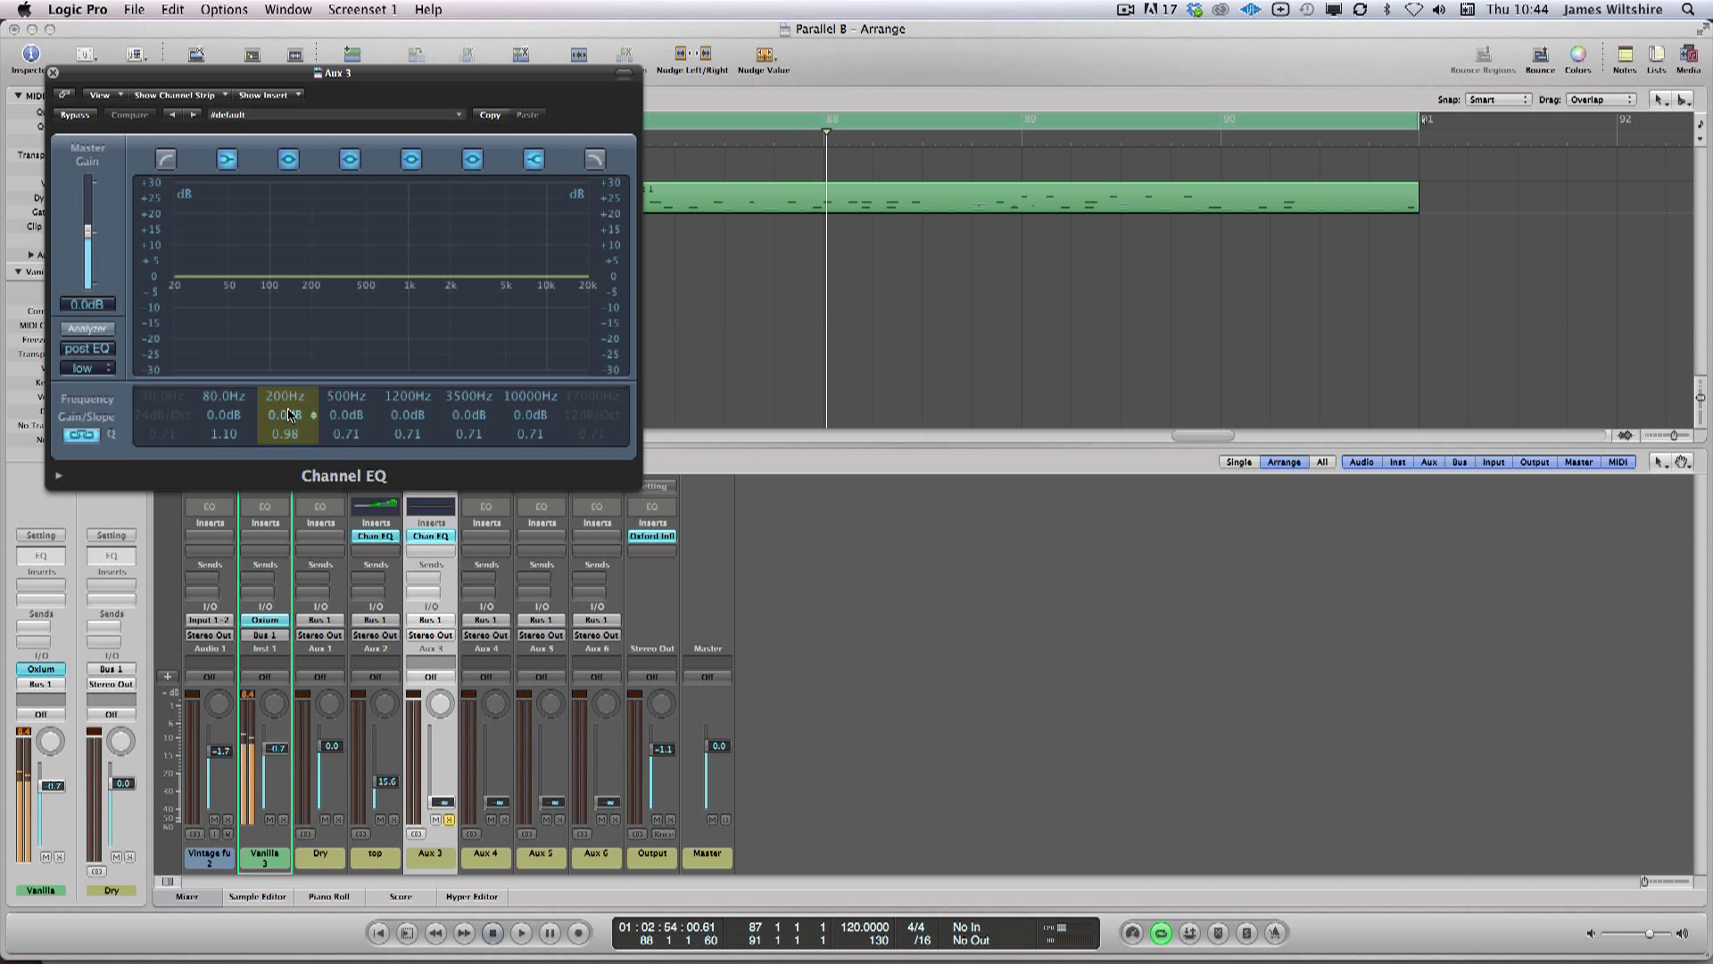
left_click_drag(288, 413, 342, 424)
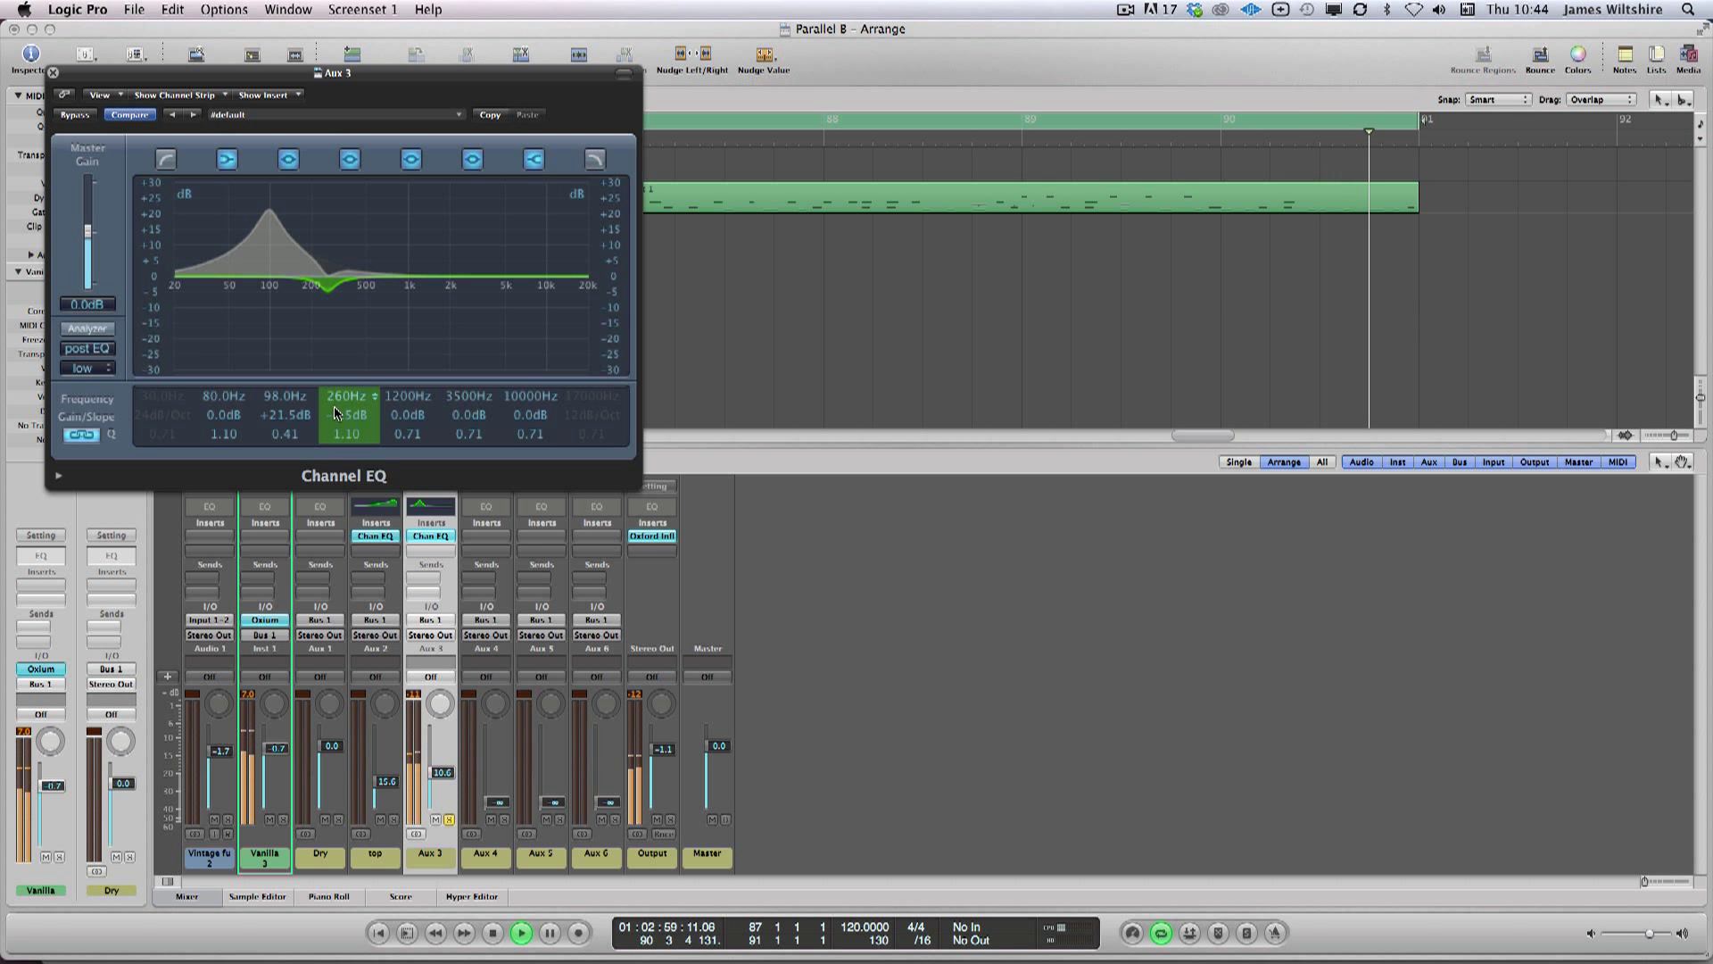
Step: Lower the Aux 3 fader to about -15 dB and play it blended with the Dry and top channels
key("space")
mouse_move(444, 772)
left_mouse_down()
mouse_move(454, 850)
mouse_move(440, 780)
left_mouse_up()
key("space")
key("space")
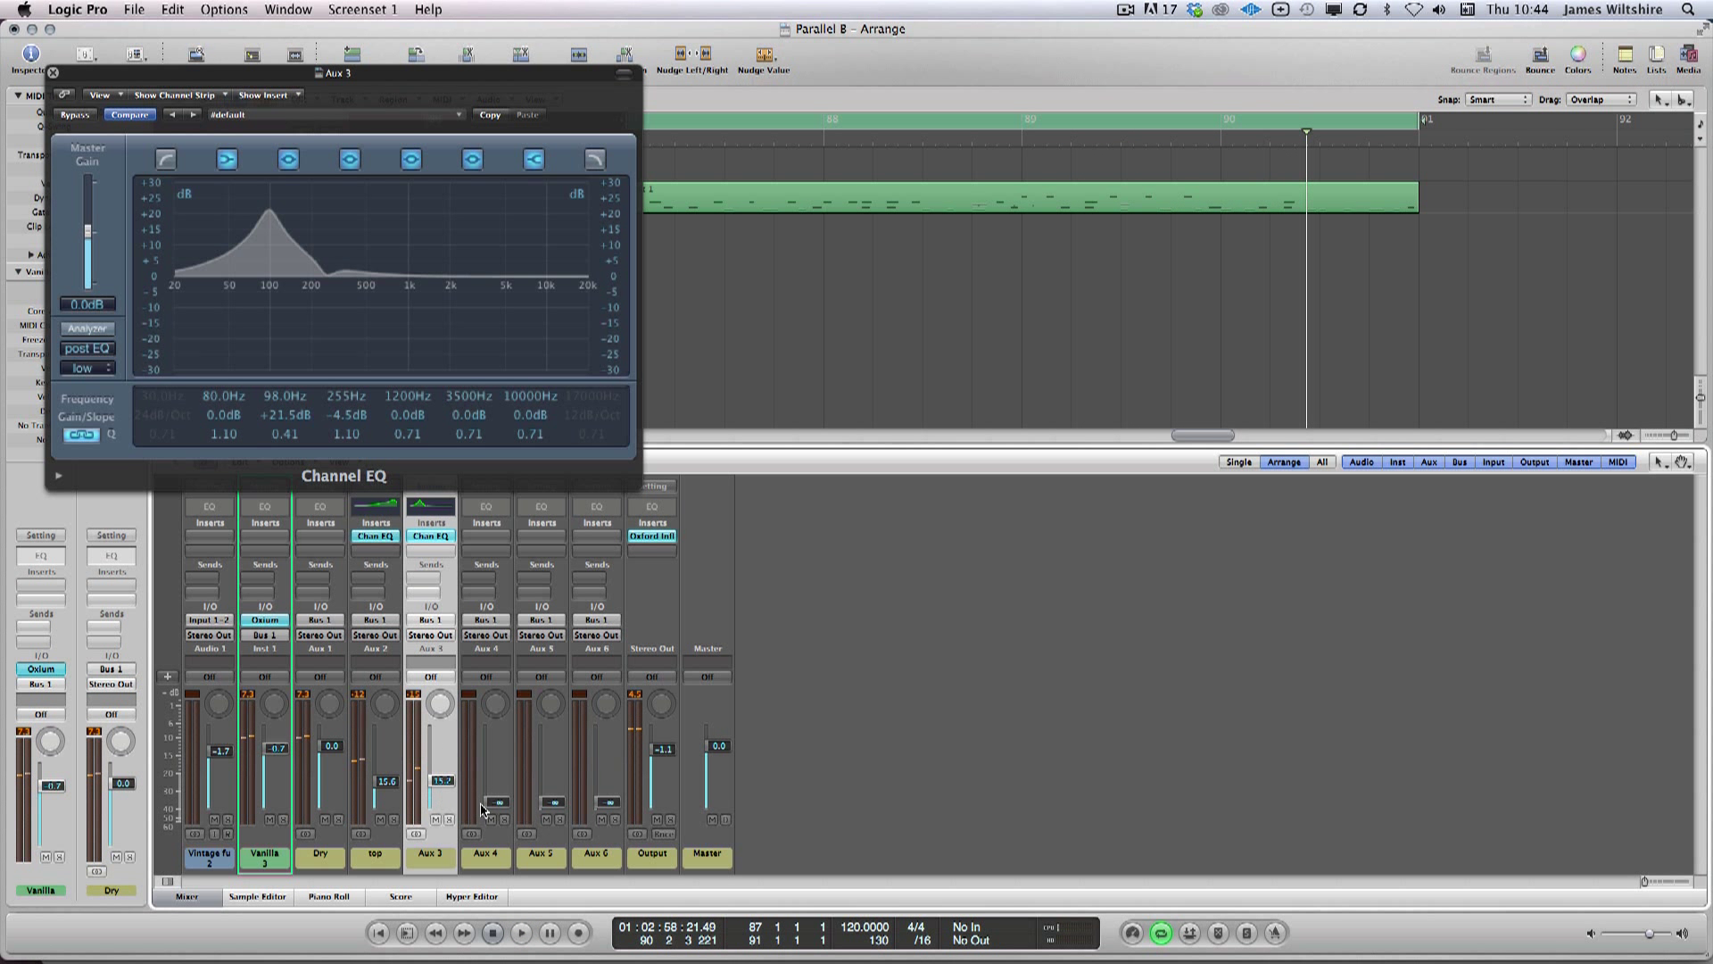
Step: Solo the Aux 4 channel strip and rename Aux 3 as Top
left_click(497, 846)
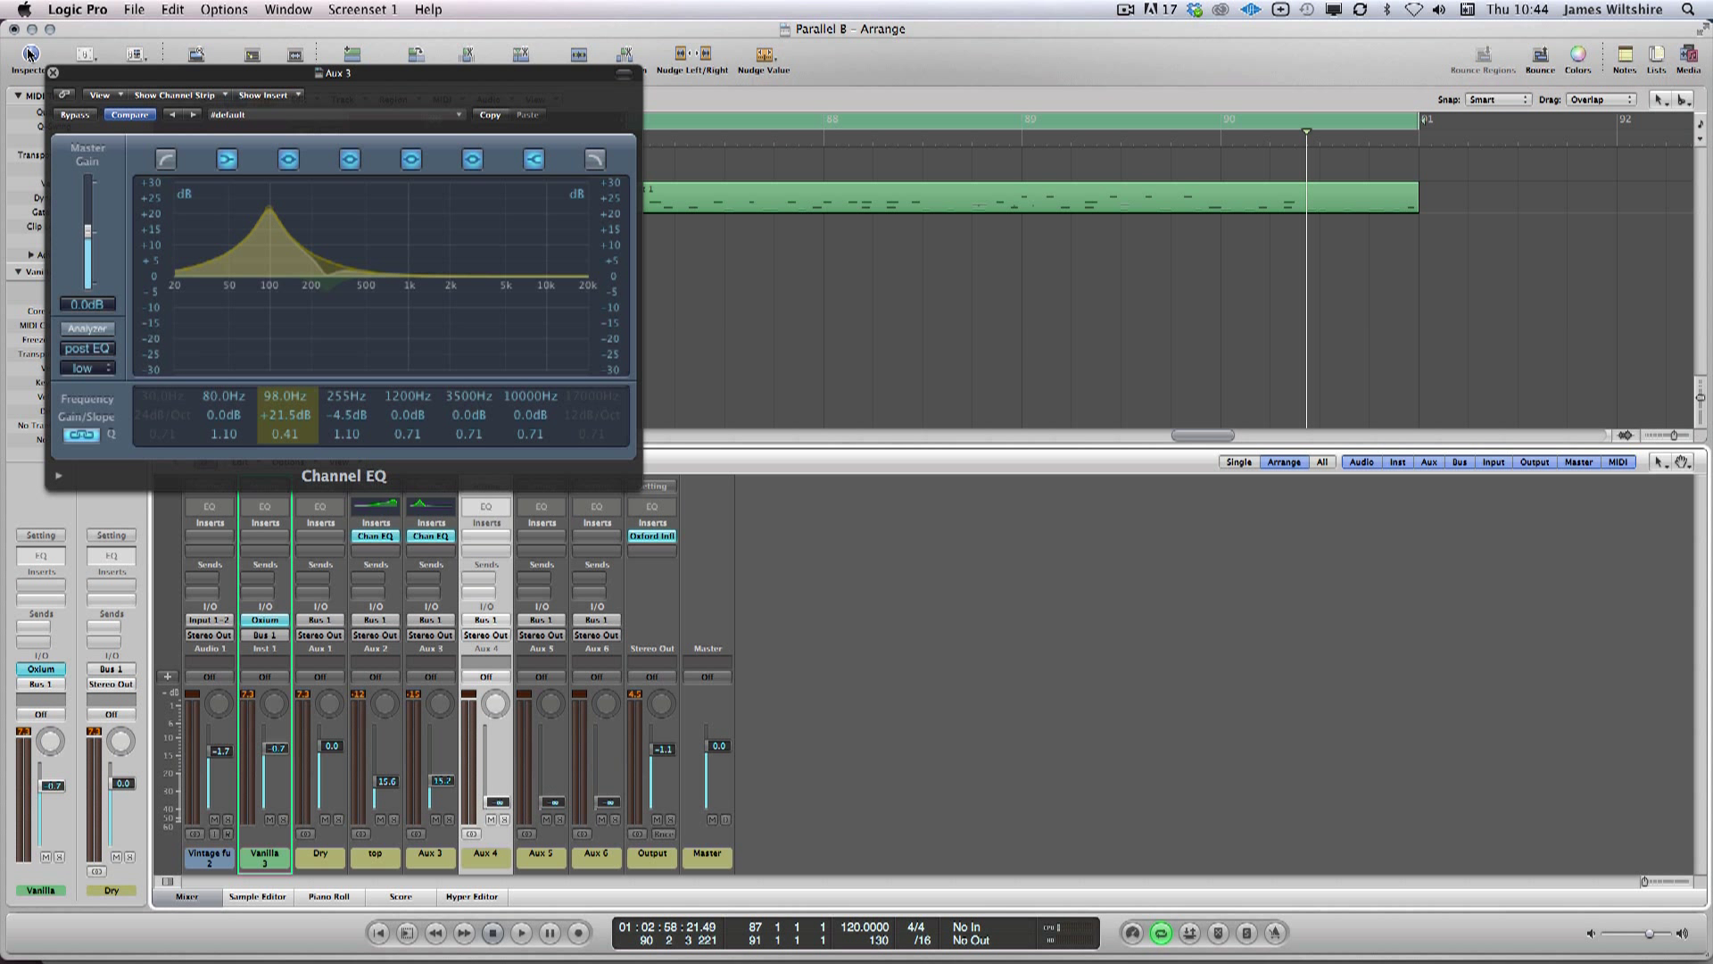
left_click(53, 73)
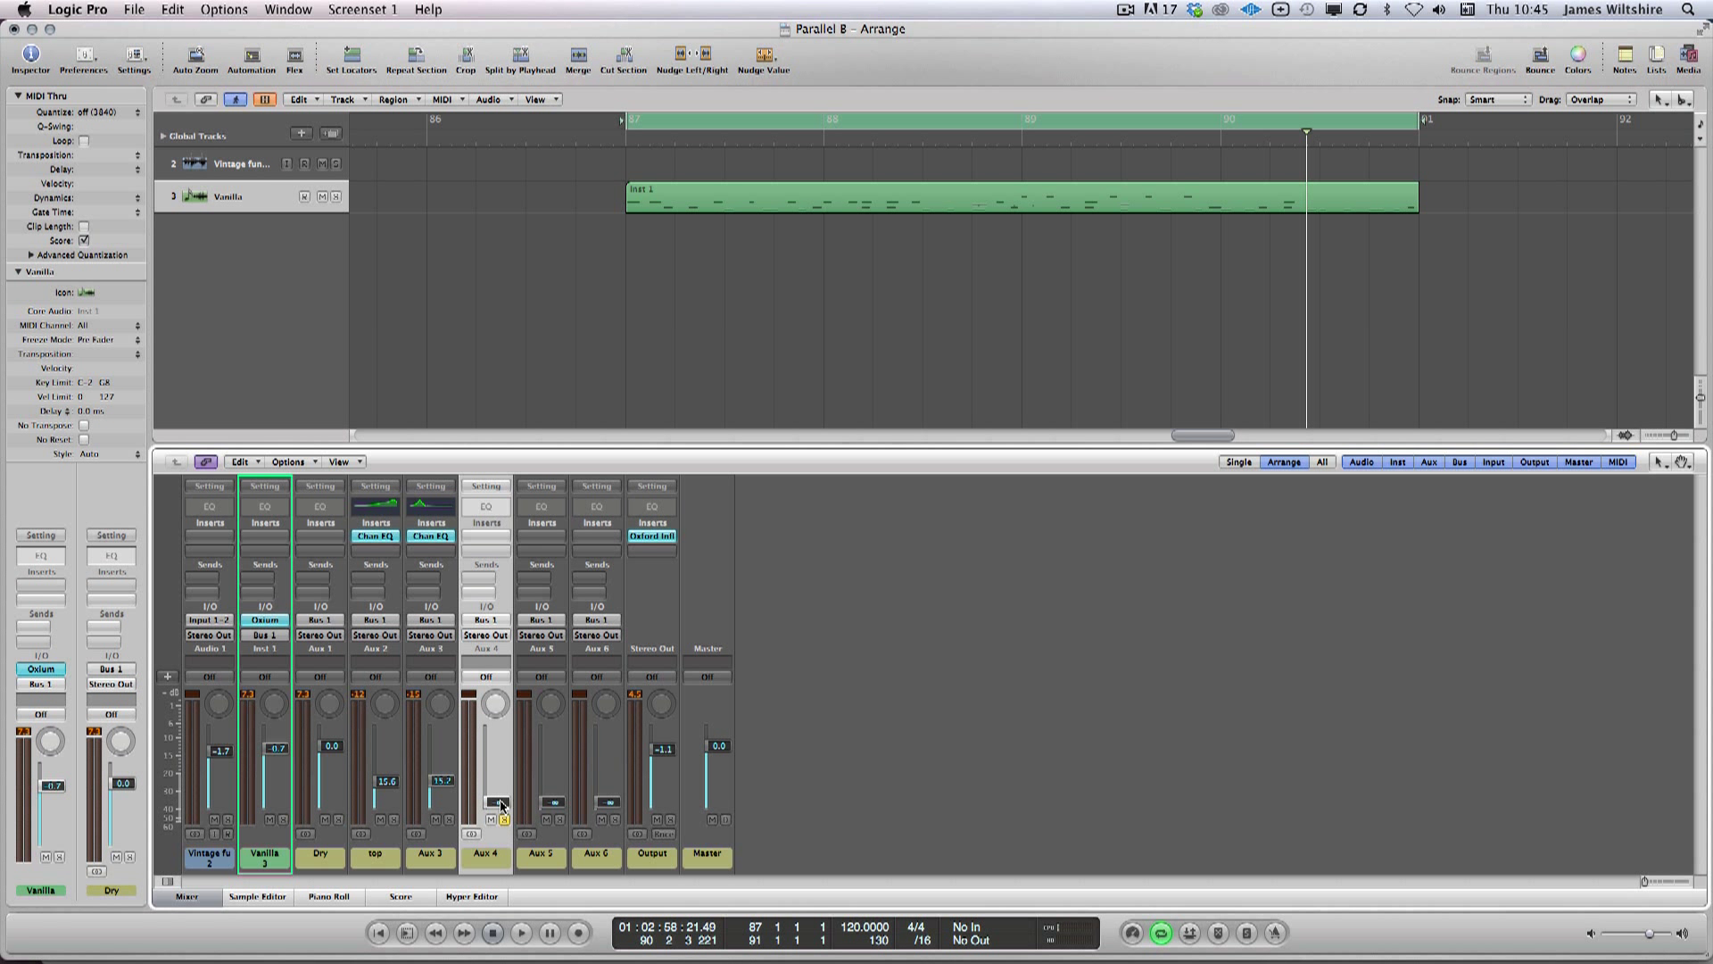
double_click(430, 855)
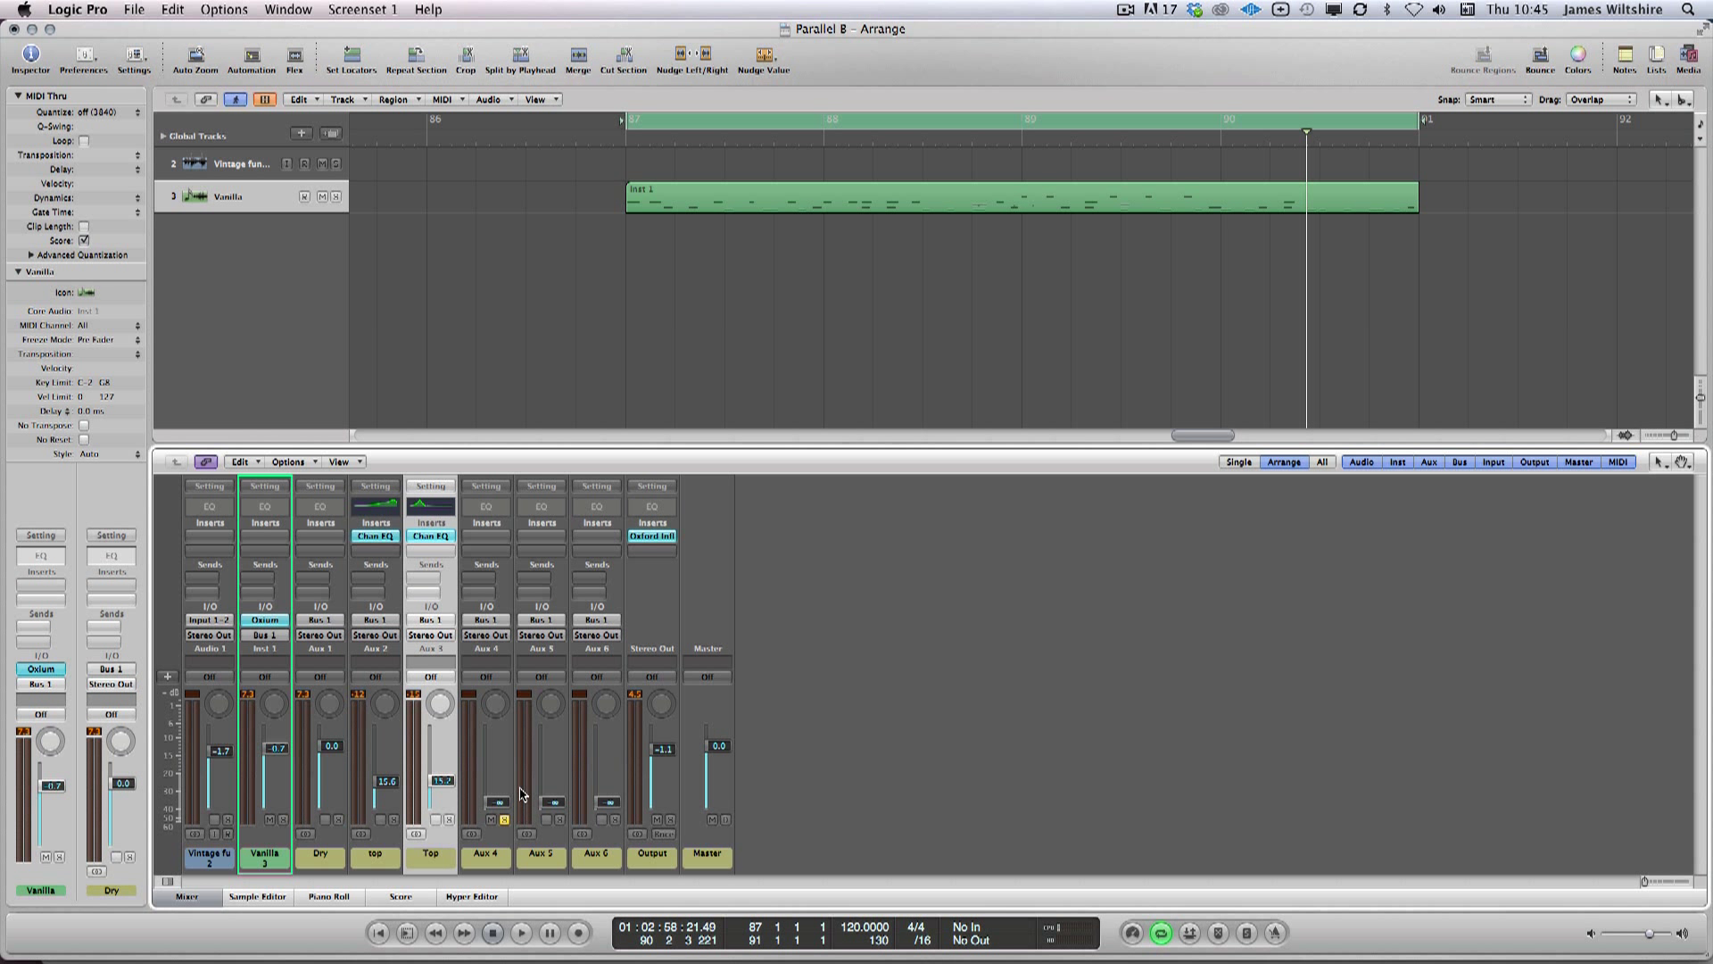
Step: Insert a Compressor on Aux 4 and set its threshold to -17.5 dB during playback
left_click(474, 539)
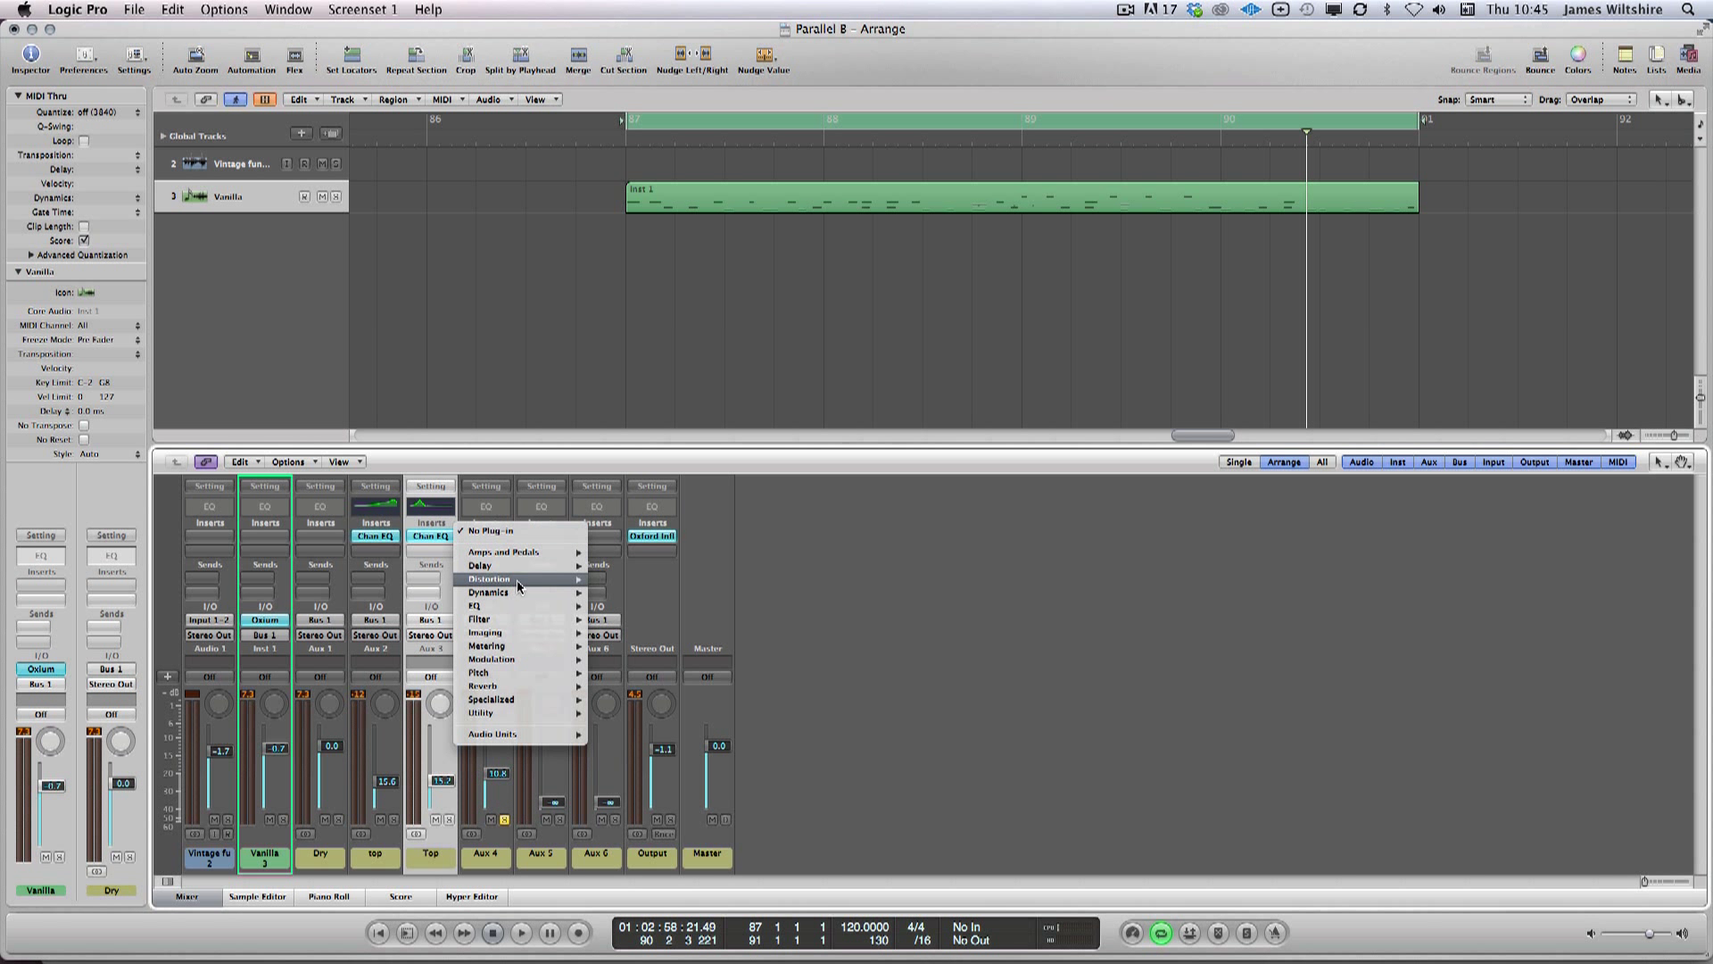
mouse_move(526, 593)
mouse_move(678, 606)
left_click(759, 610)
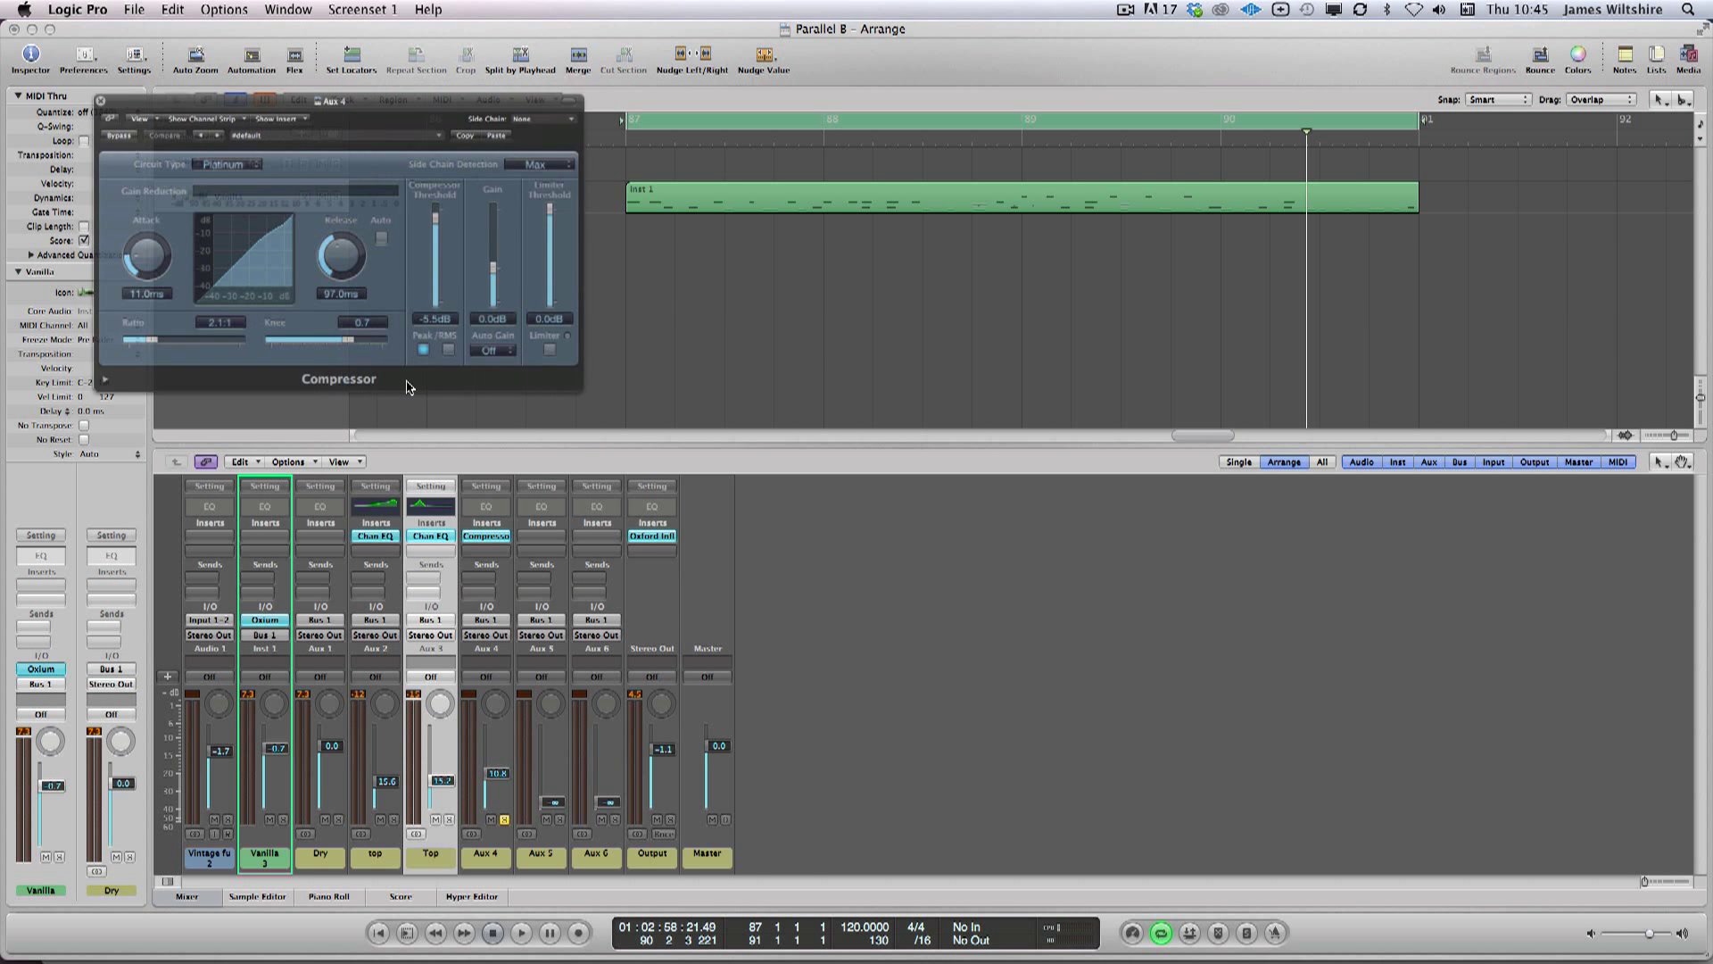
key("space")
left_click_drag(456, 249, 456, 239)
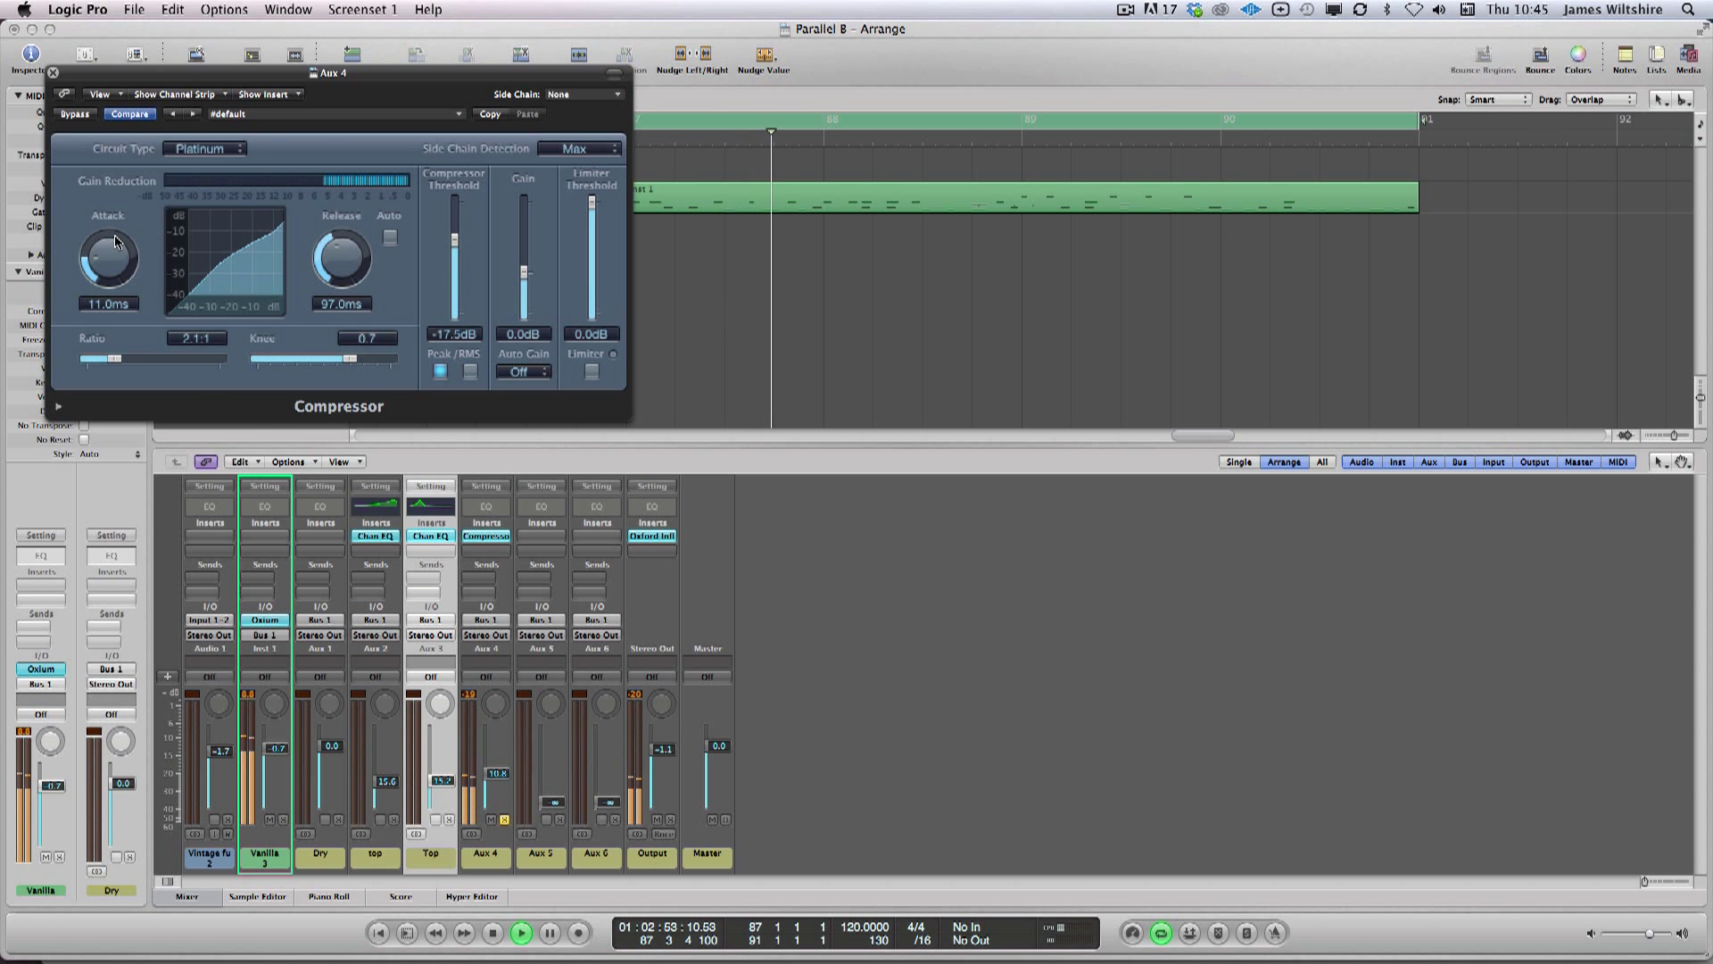
Step: Switch the Aux 4 Compressor to the VCA circuit type with attack 101 ms, release 38 ms and threshold -32.5 dB
left_click_drag(108, 259, 107, 234)
left_click_drag(342, 258, 341, 272)
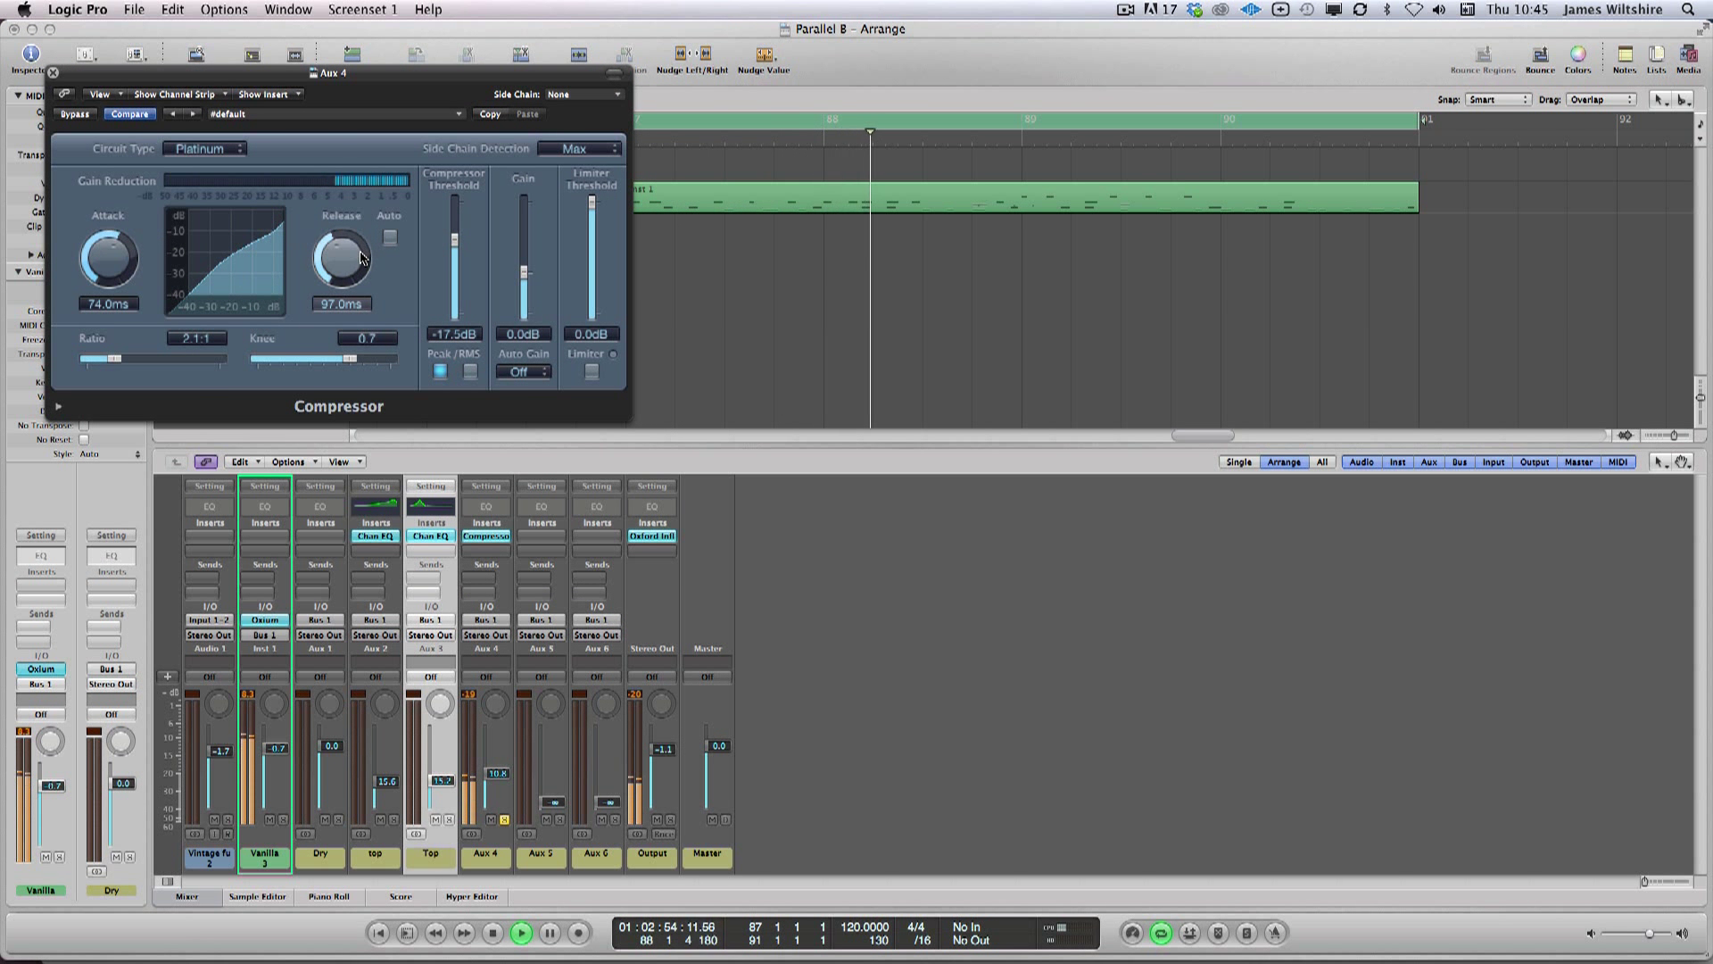
left_click(203, 149)
left_click(209, 194)
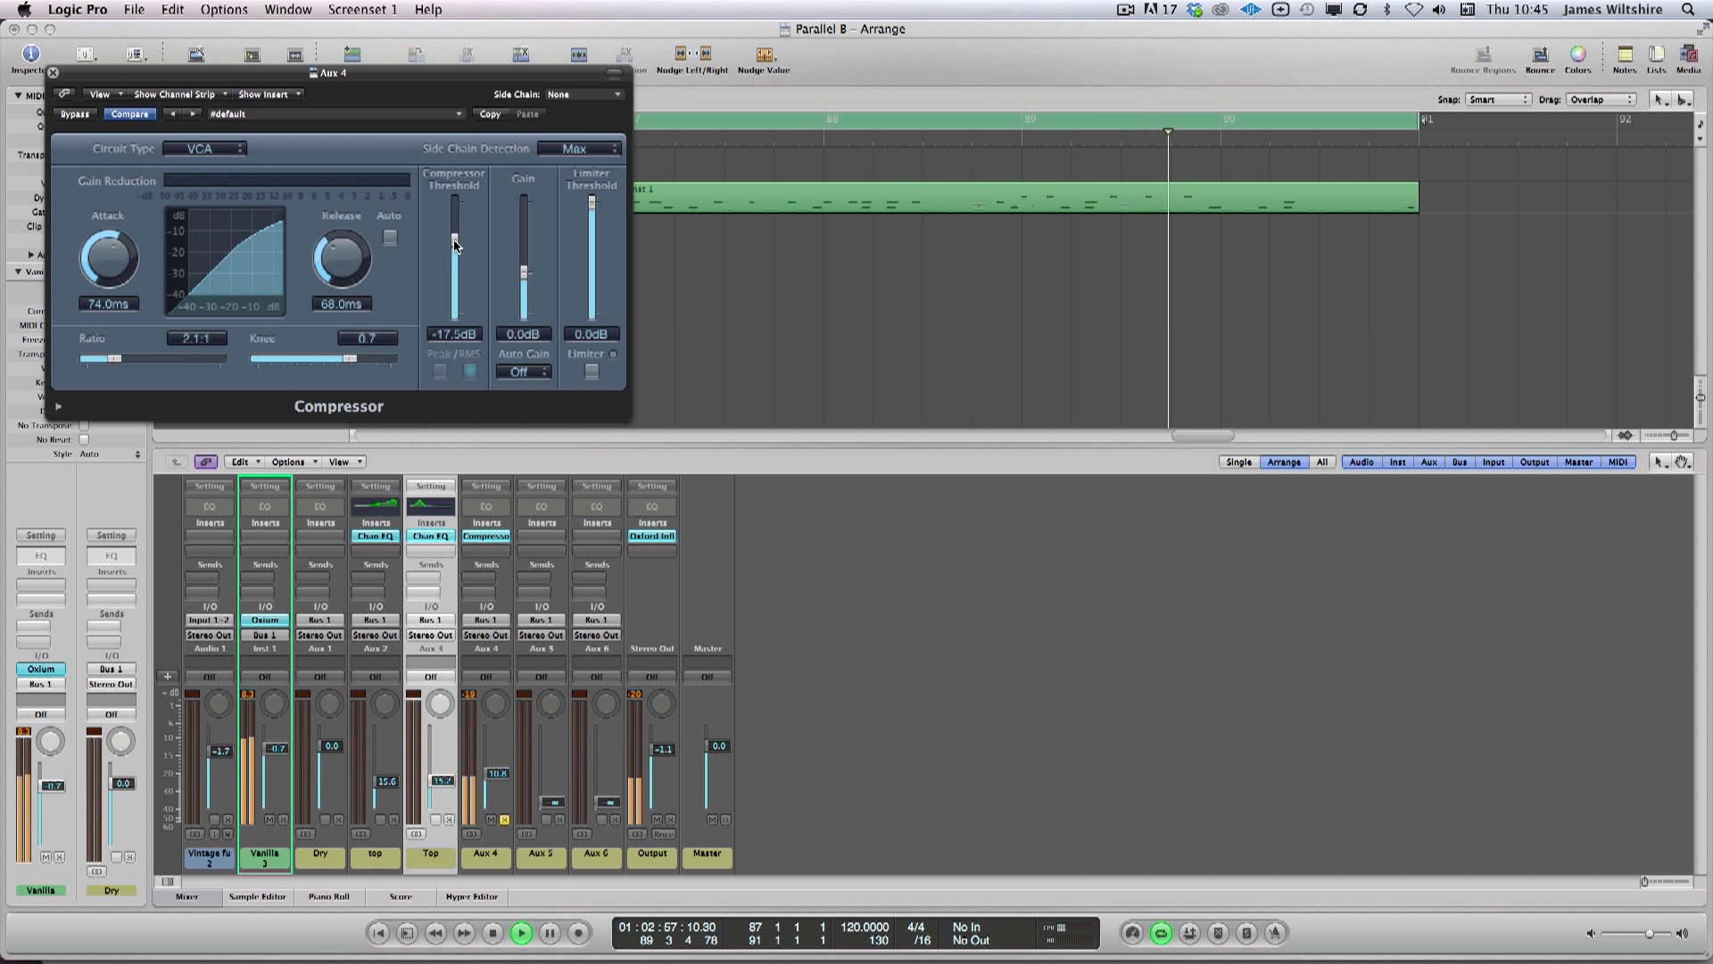
left_click_drag(456, 247, 460, 276)
left_click_drag(108, 259, 108, 249)
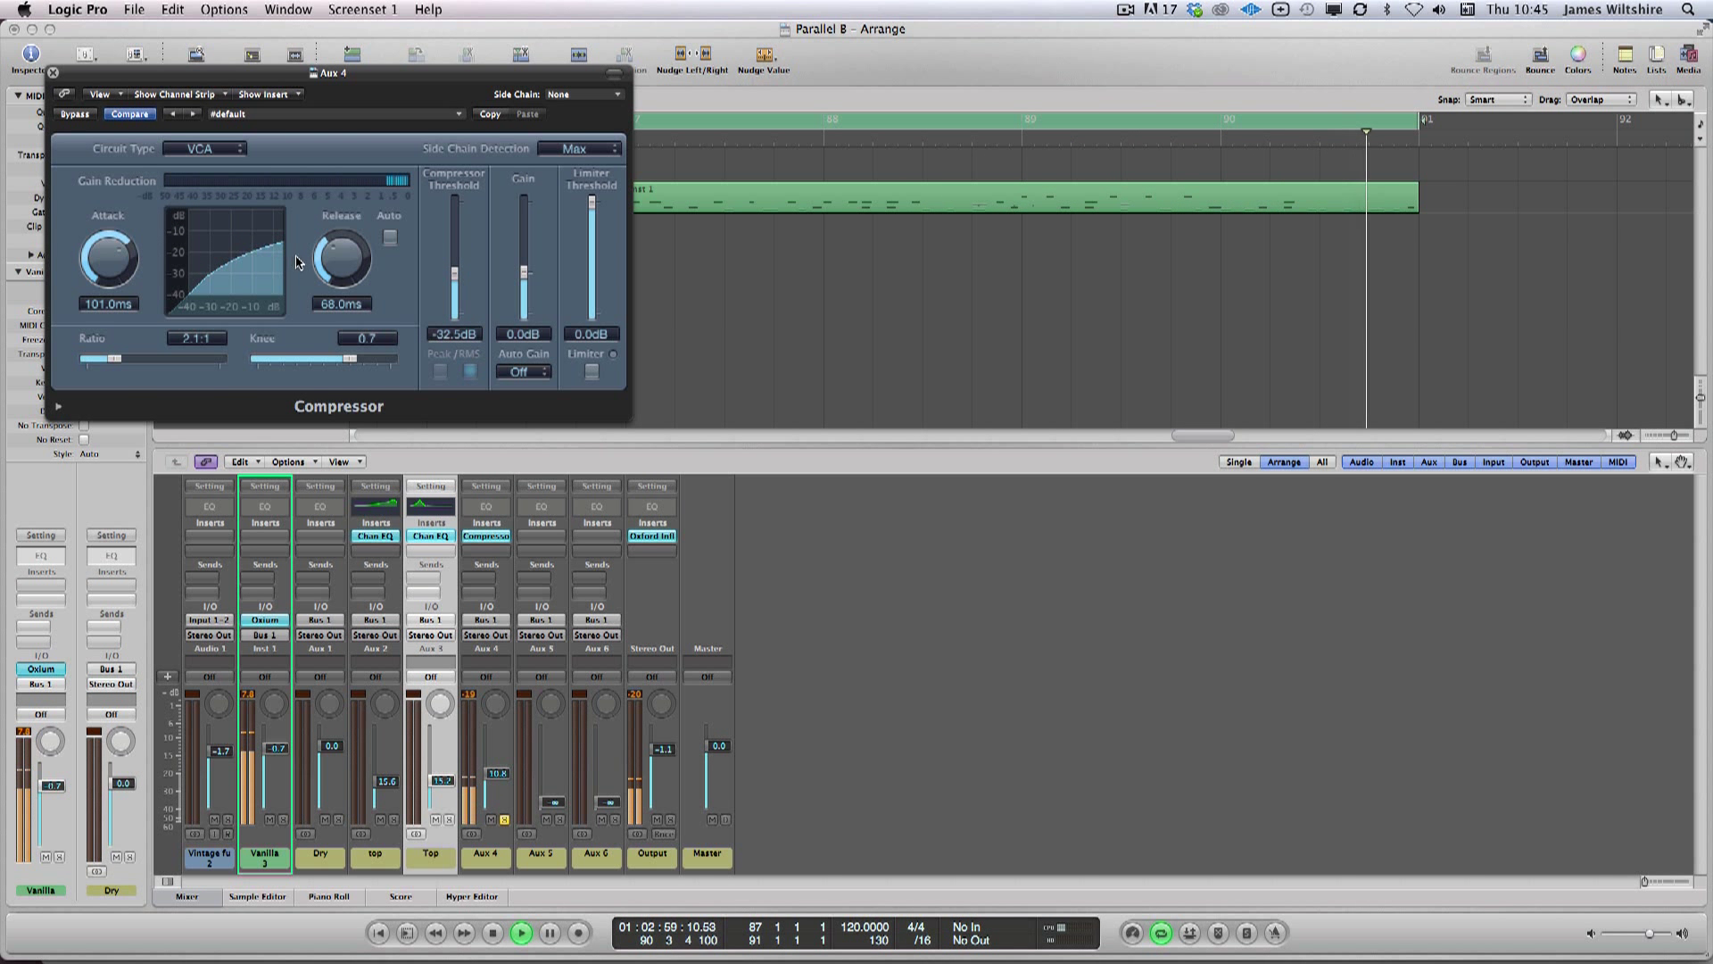
left_click_drag(341, 259, 342, 272)
Step: Set the Aux 4 Compressor's ratio to 5.4:1, knee to 0.3, threshold to -28.5 dB and gain to 9.5 dB
left_click_drag(114, 361, 151, 359)
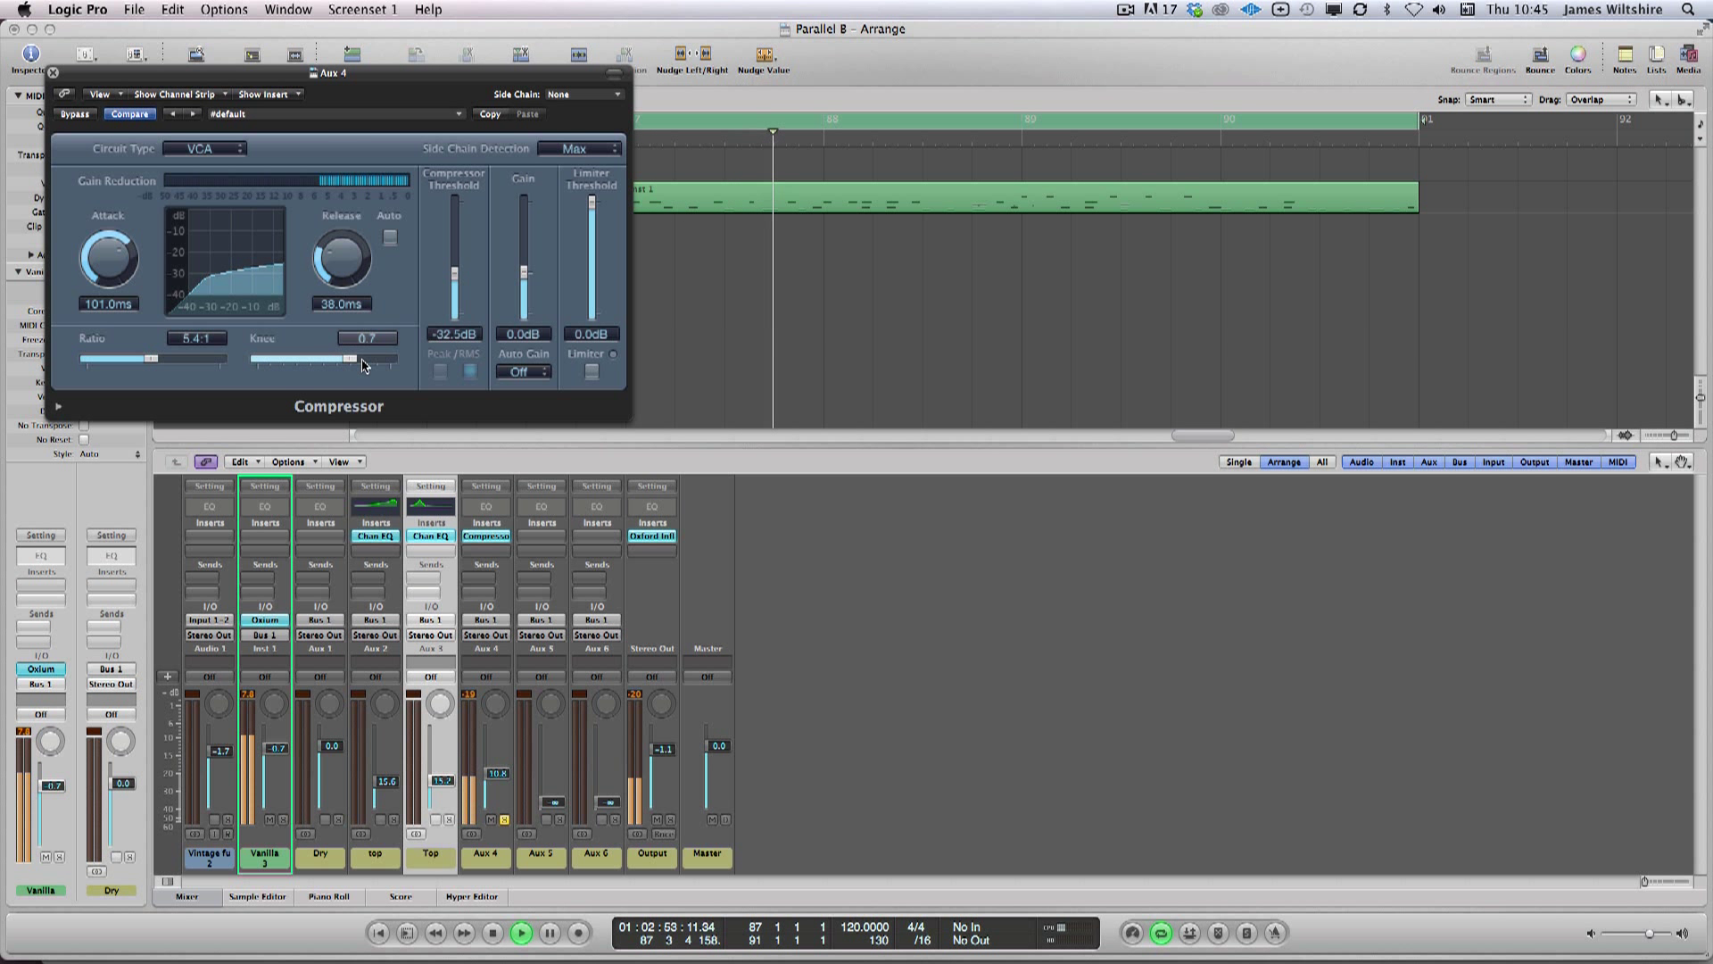
left_click_drag(349, 359, 288, 365)
left_click_drag(455, 277, 454, 267)
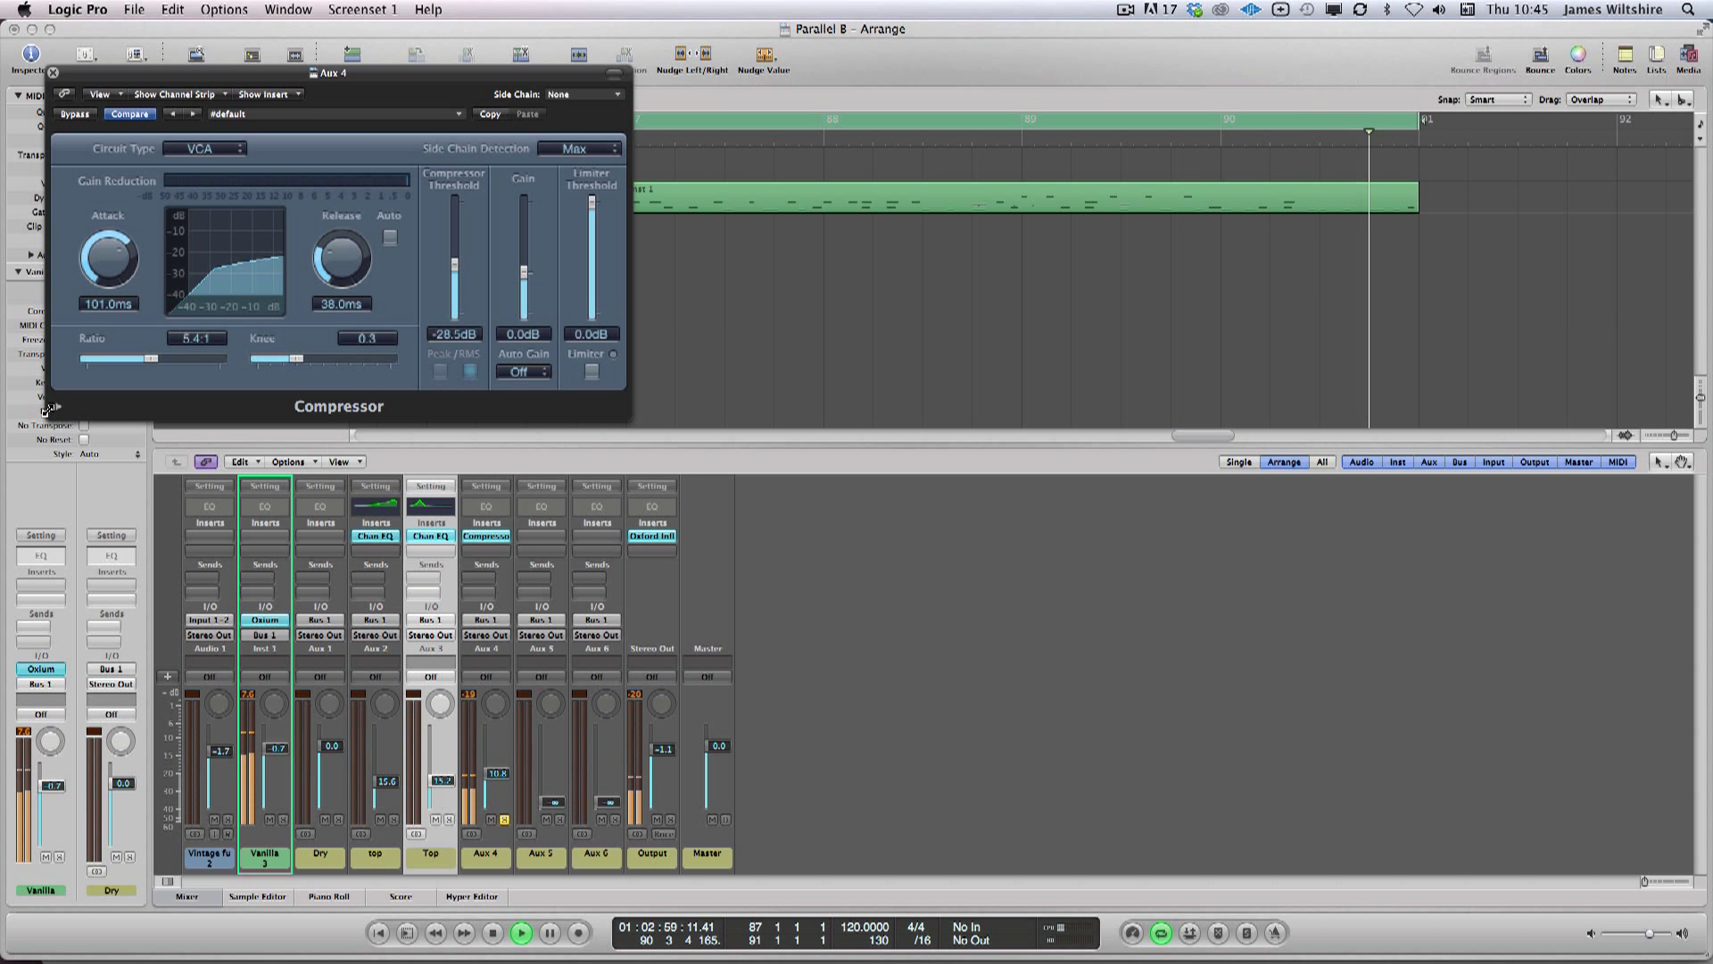
left_click(56, 410)
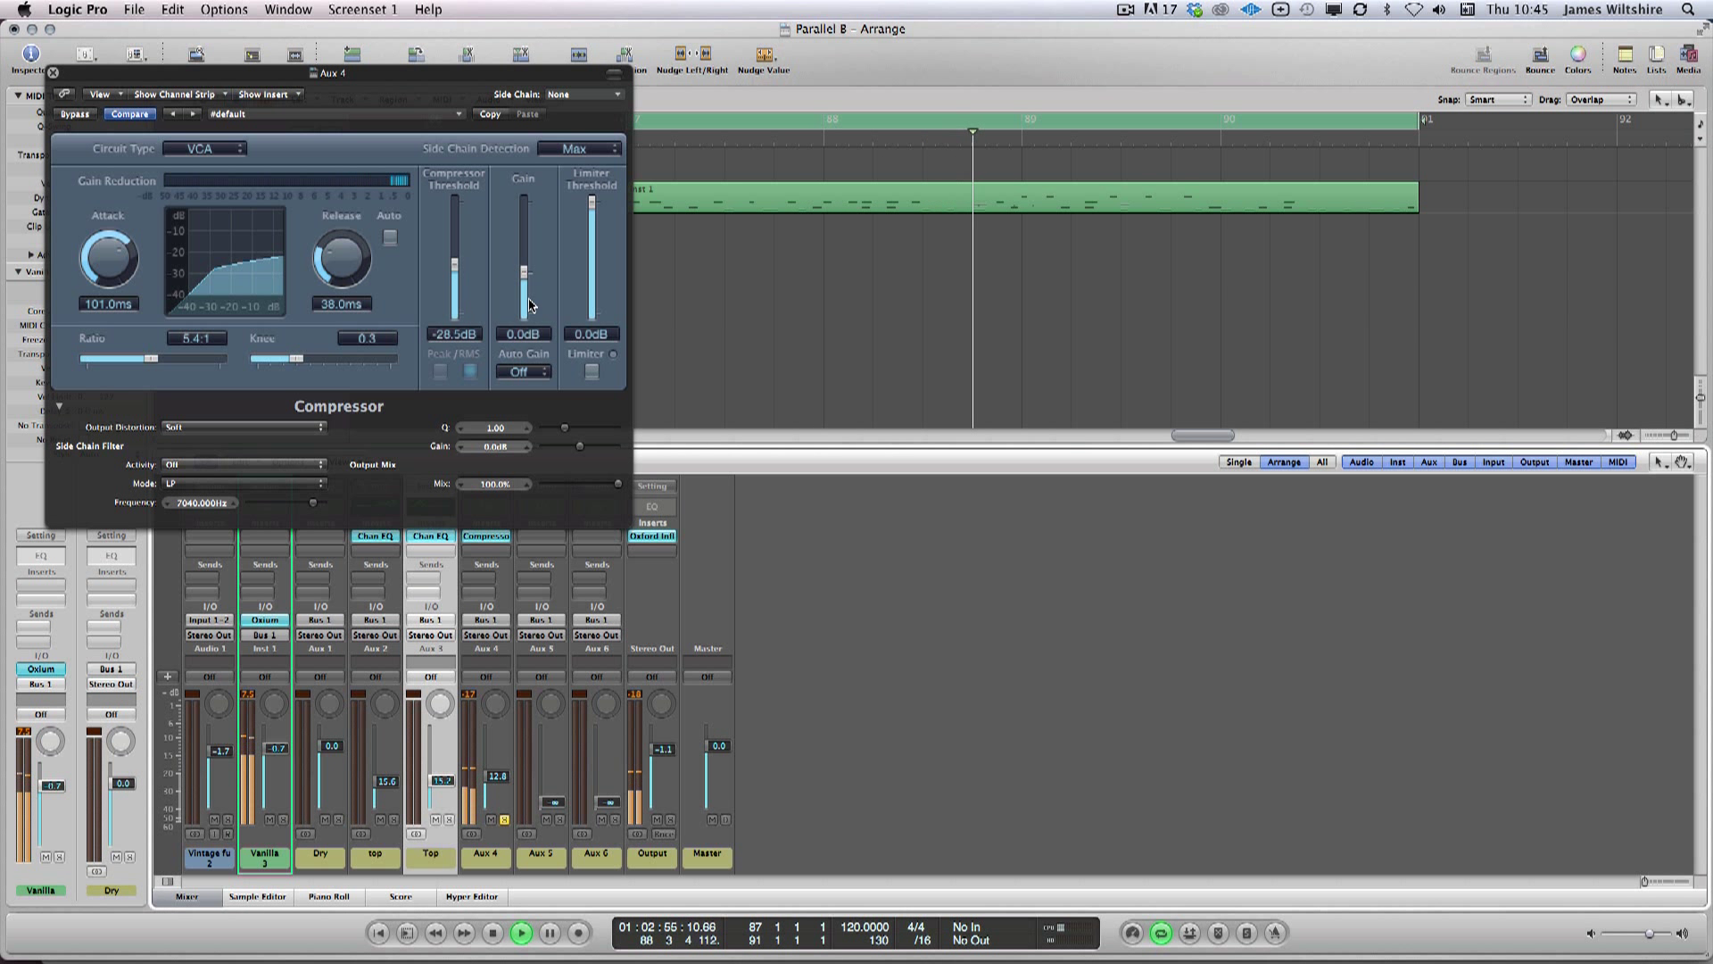
left_click_drag(523, 272, 525, 253)
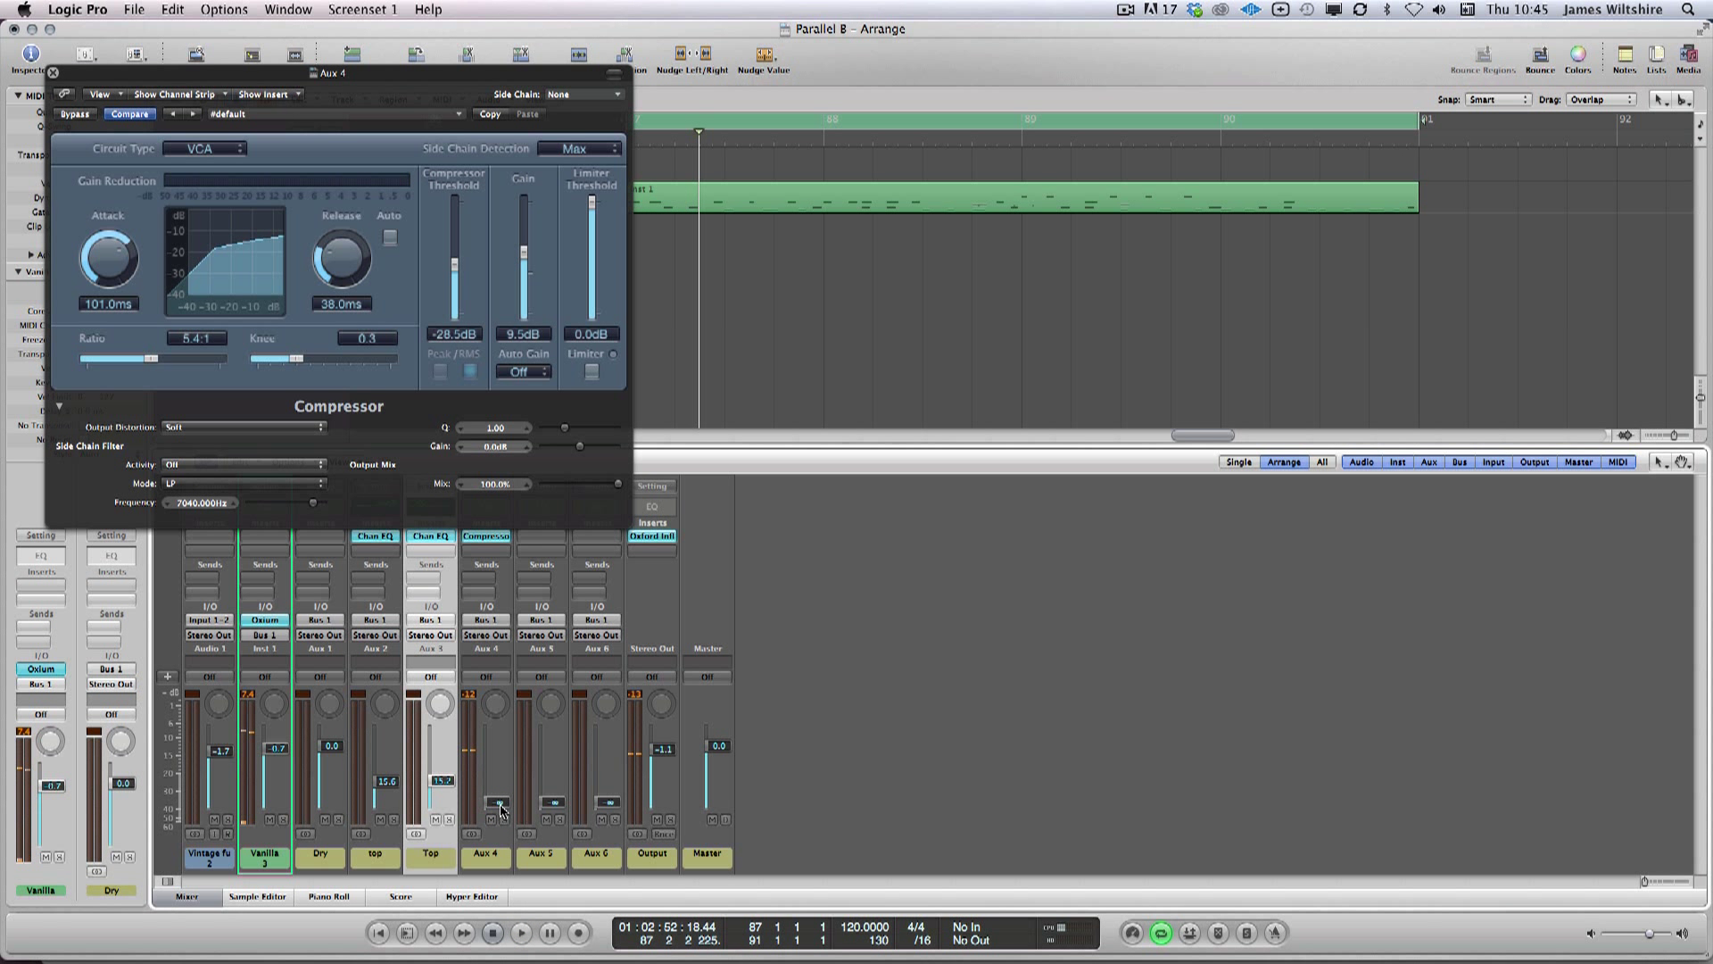
Step: Raise the Aux 4 fader to about -19 dB while playing it blended with the Dry and EQ channels
key("space")
left_click_drag(495, 810, 496, 790)
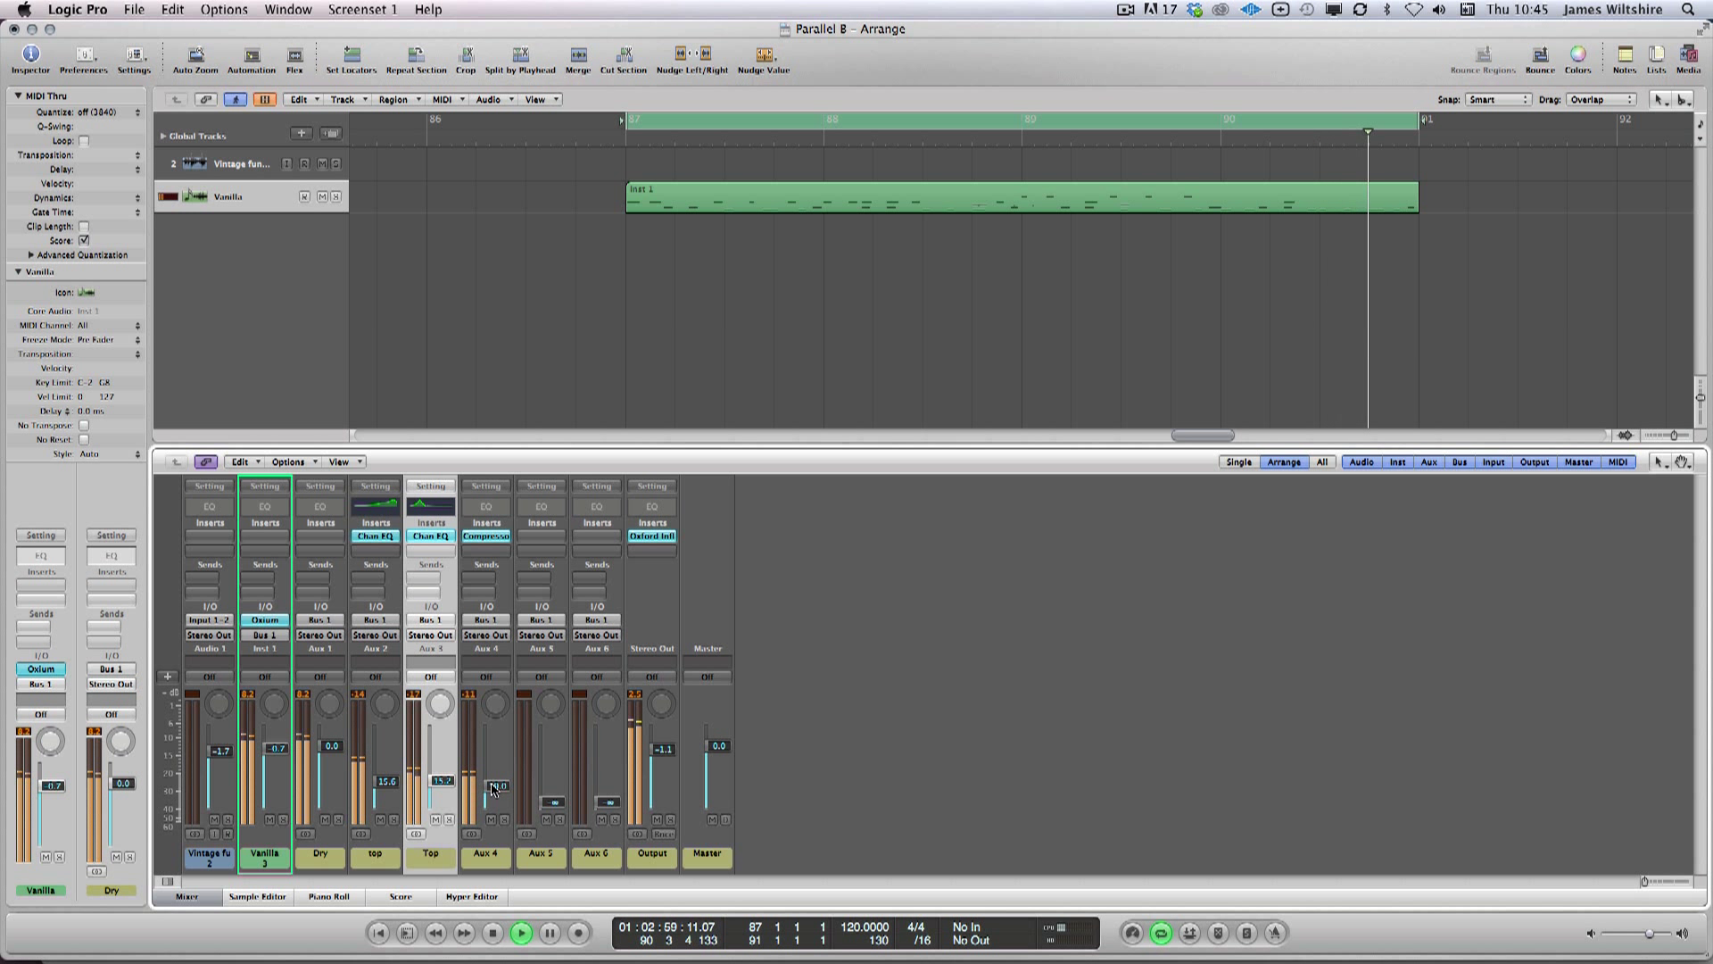
key("space")
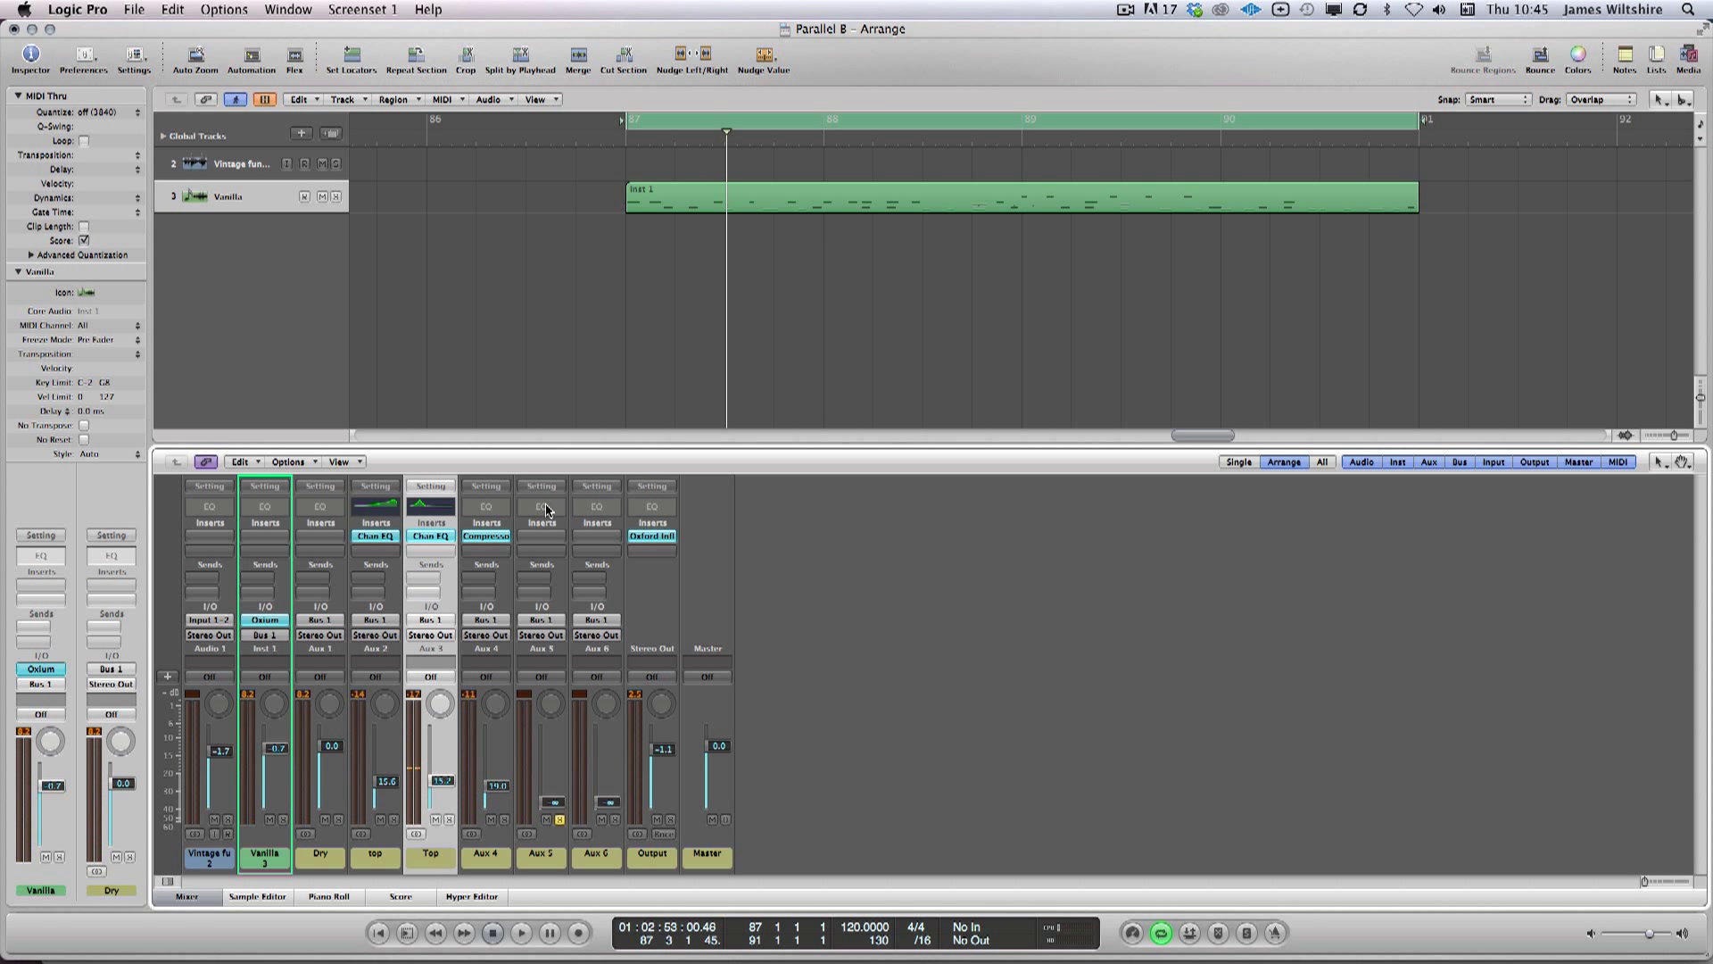
Step: Solo Aux 5 and insert a Stereo Delay in its second insert slot
left_click(530, 539)
left_click(532, 541)
left_click(534, 543)
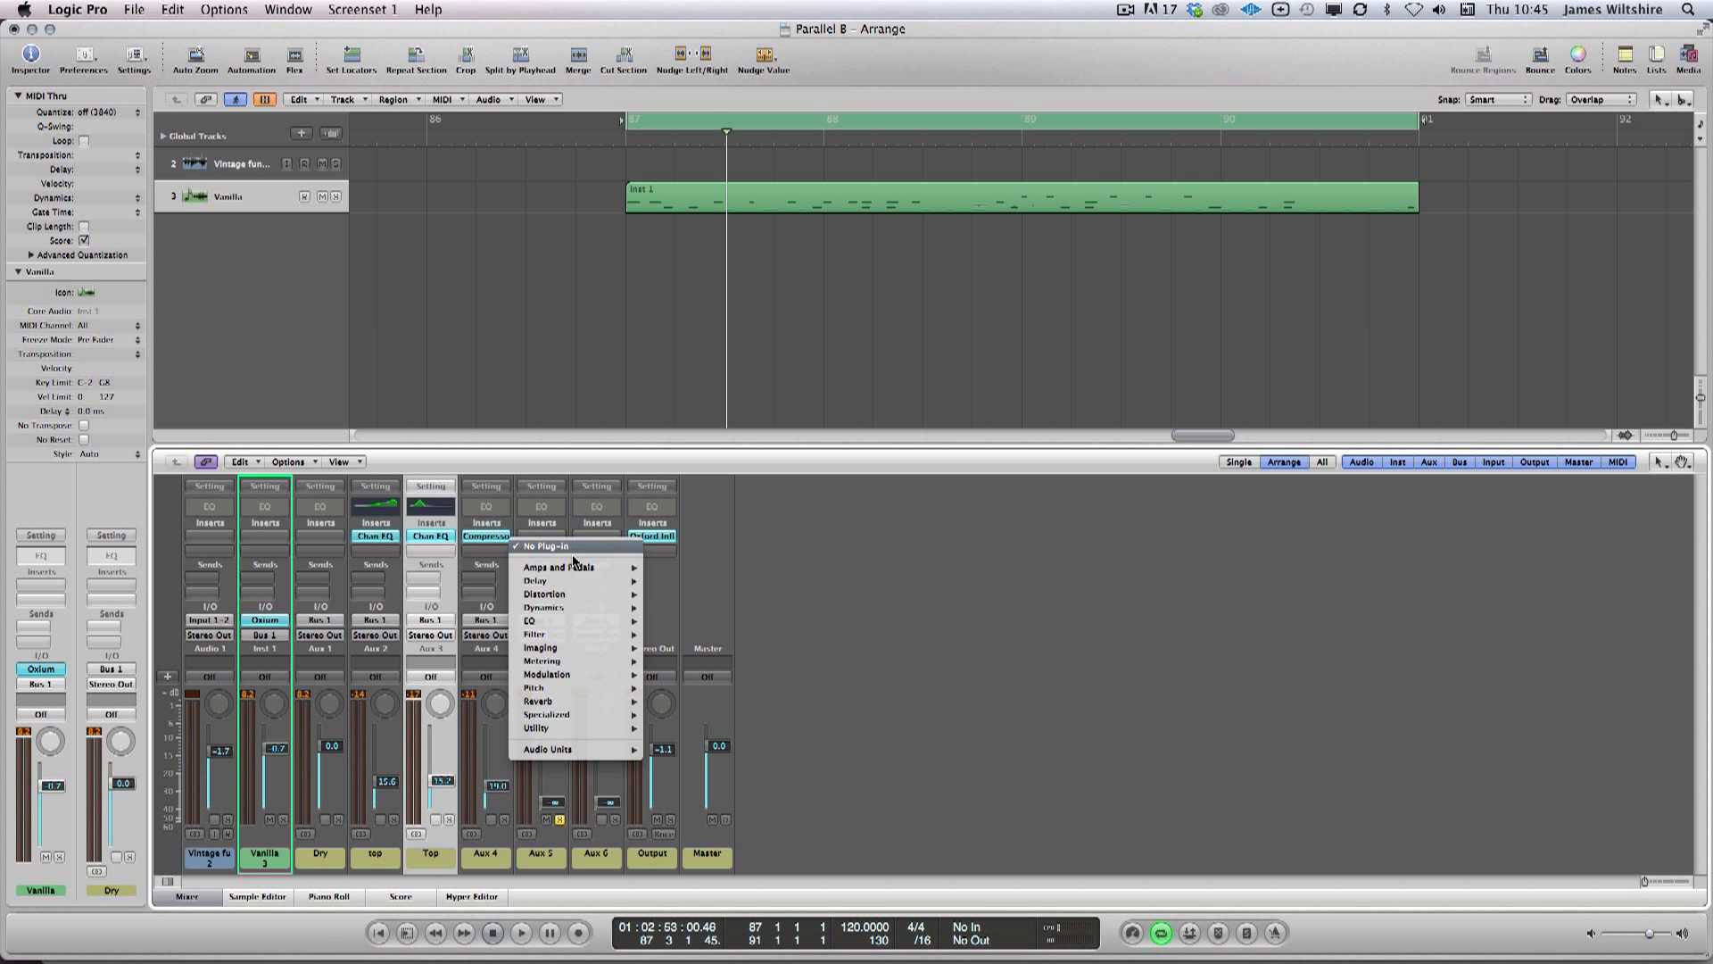
mouse_move(574, 589)
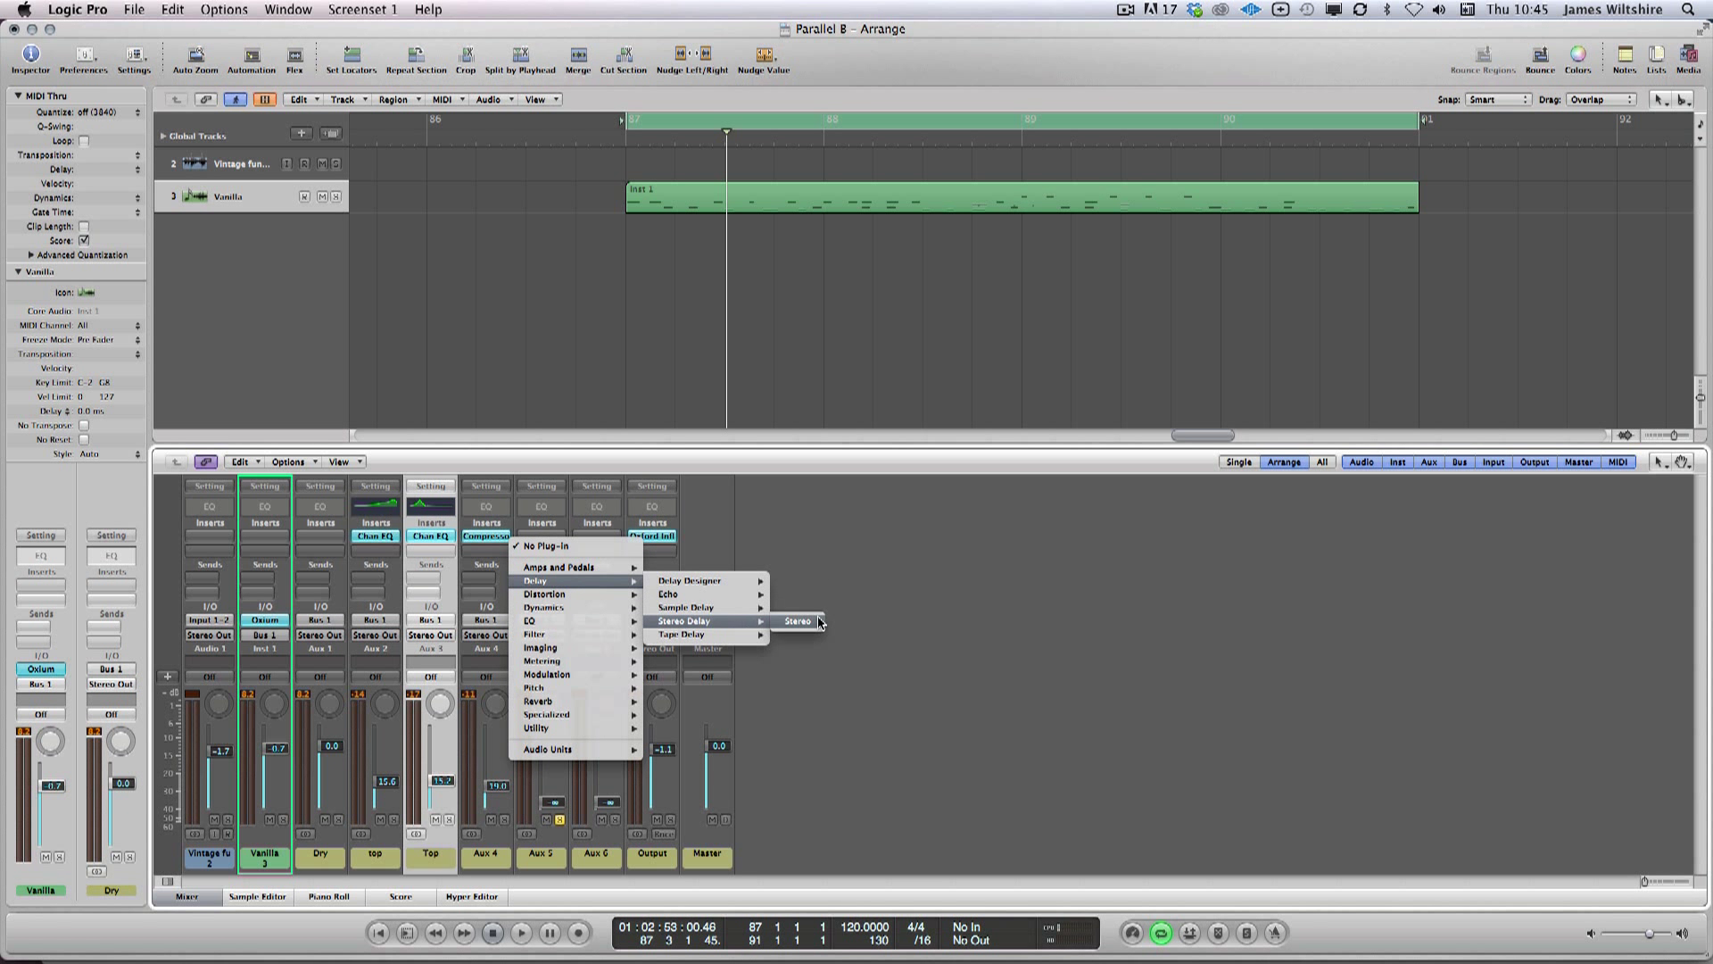
left_click(820, 622)
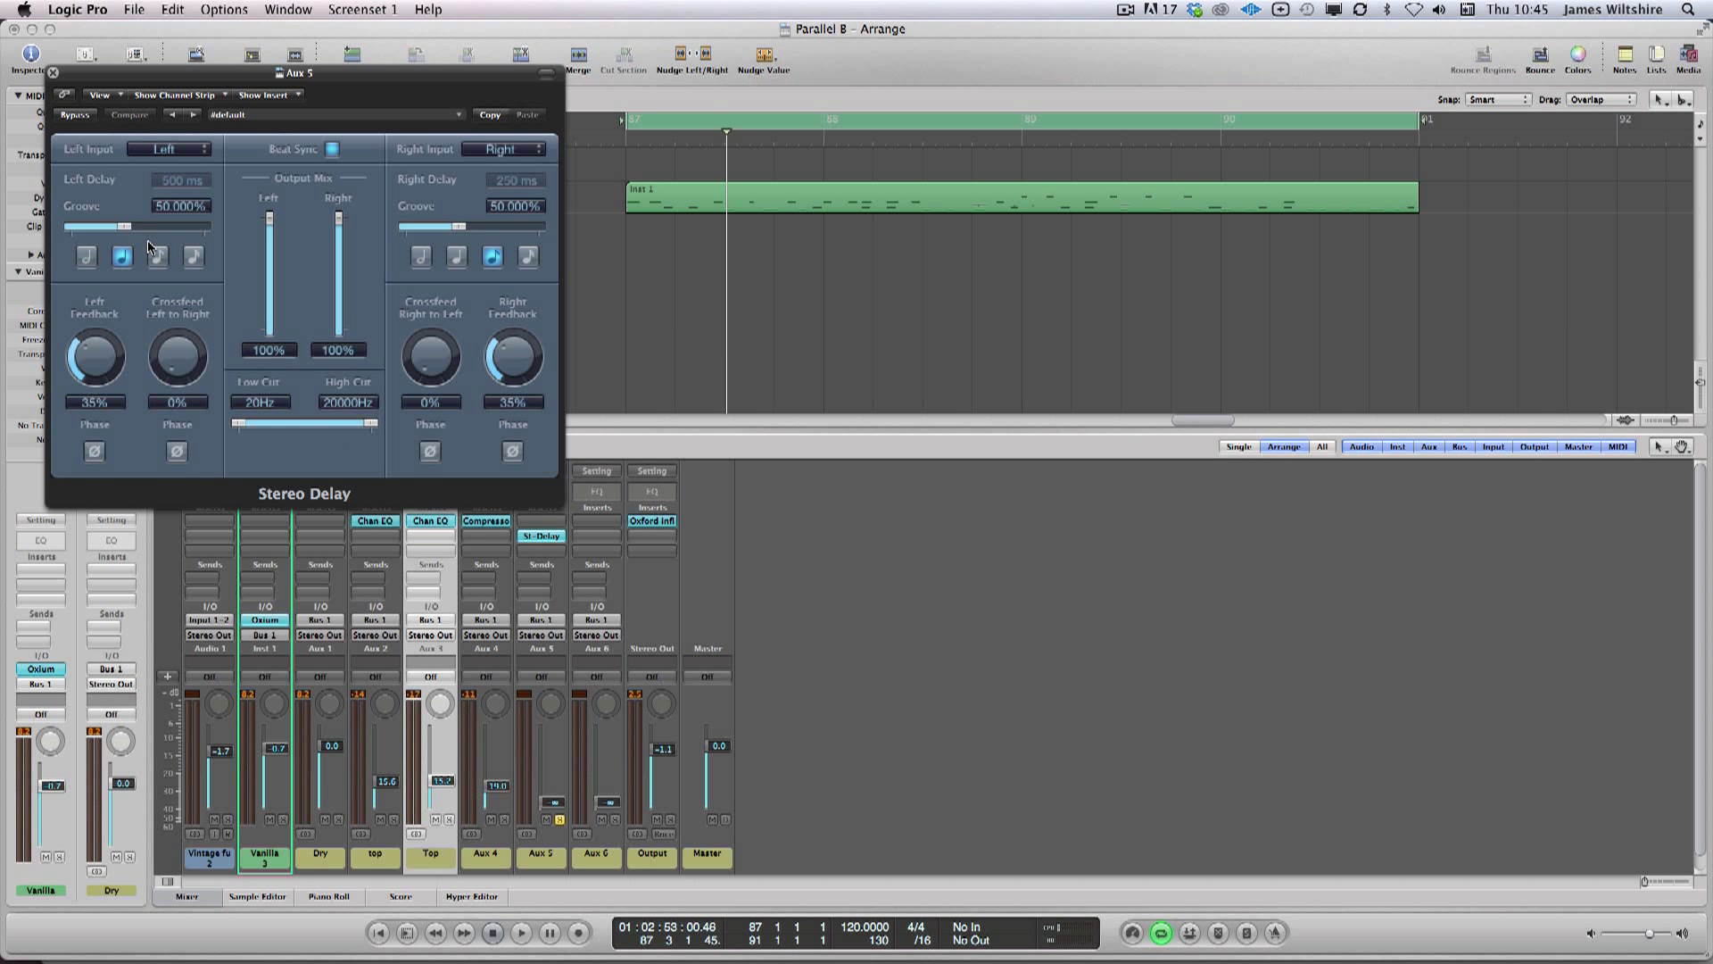
Step: Raise the Aux 5 fader to about -9.8 dB during playback and set the delay's low cut to 230 Hz and high cut to 7000 Hz
key("space")
left_click_drag(553, 801, 550, 716)
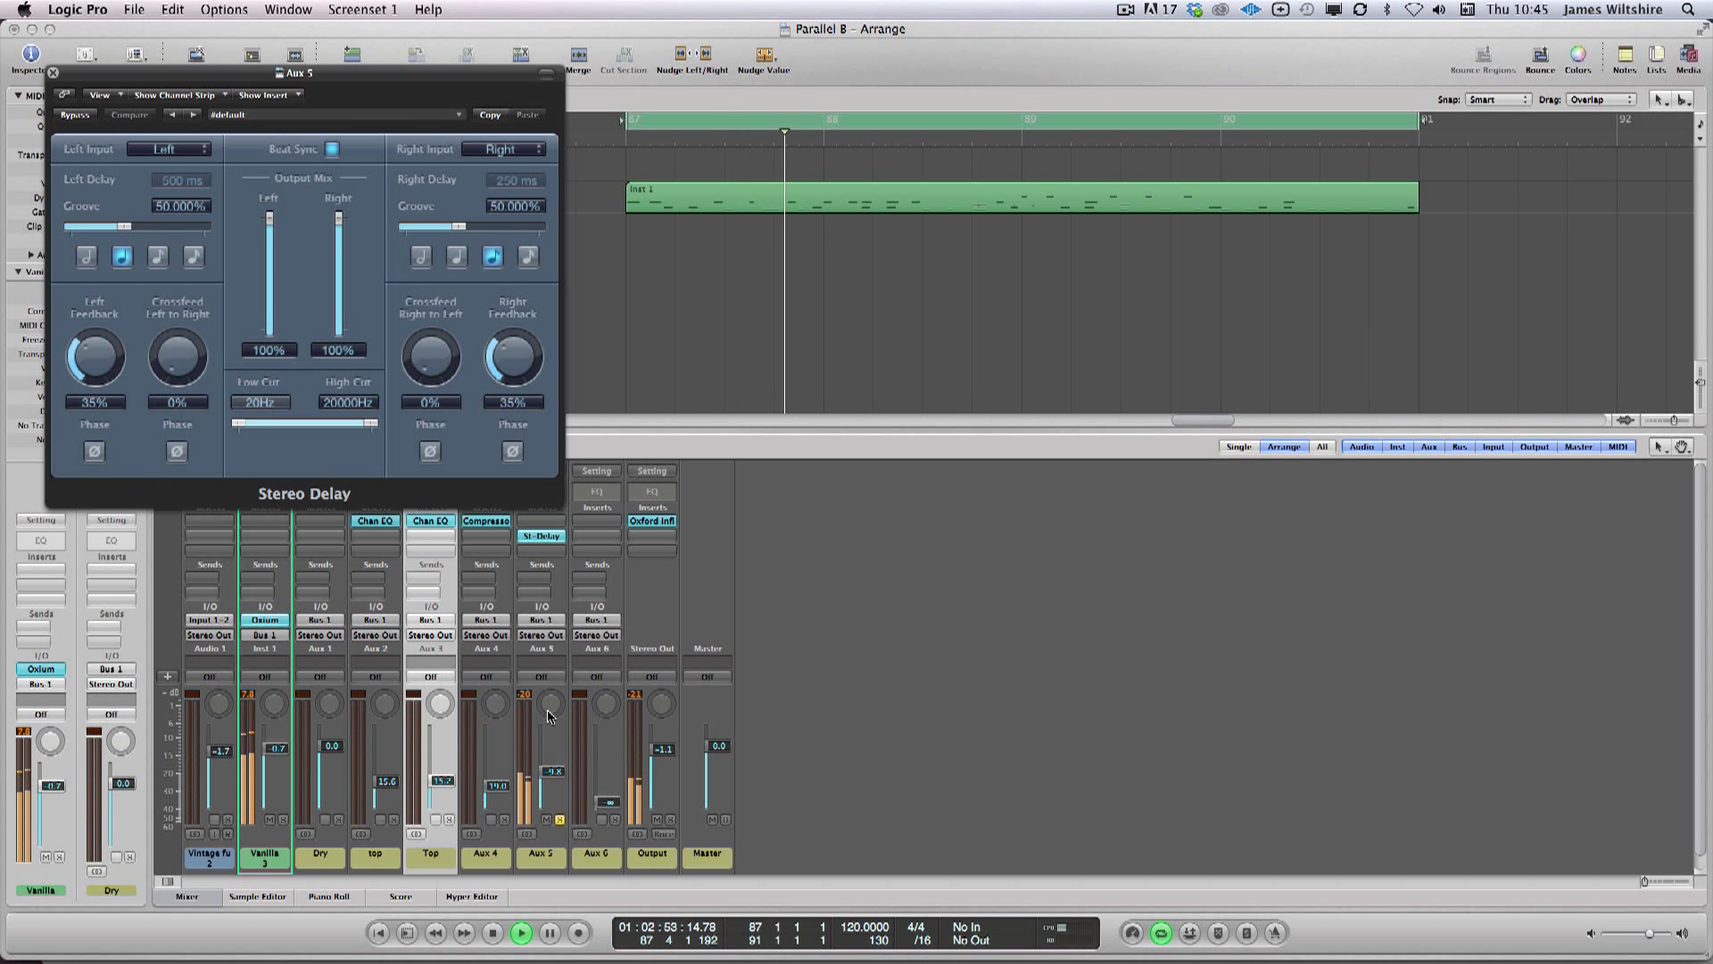
left_click_drag(236, 423, 285, 423)
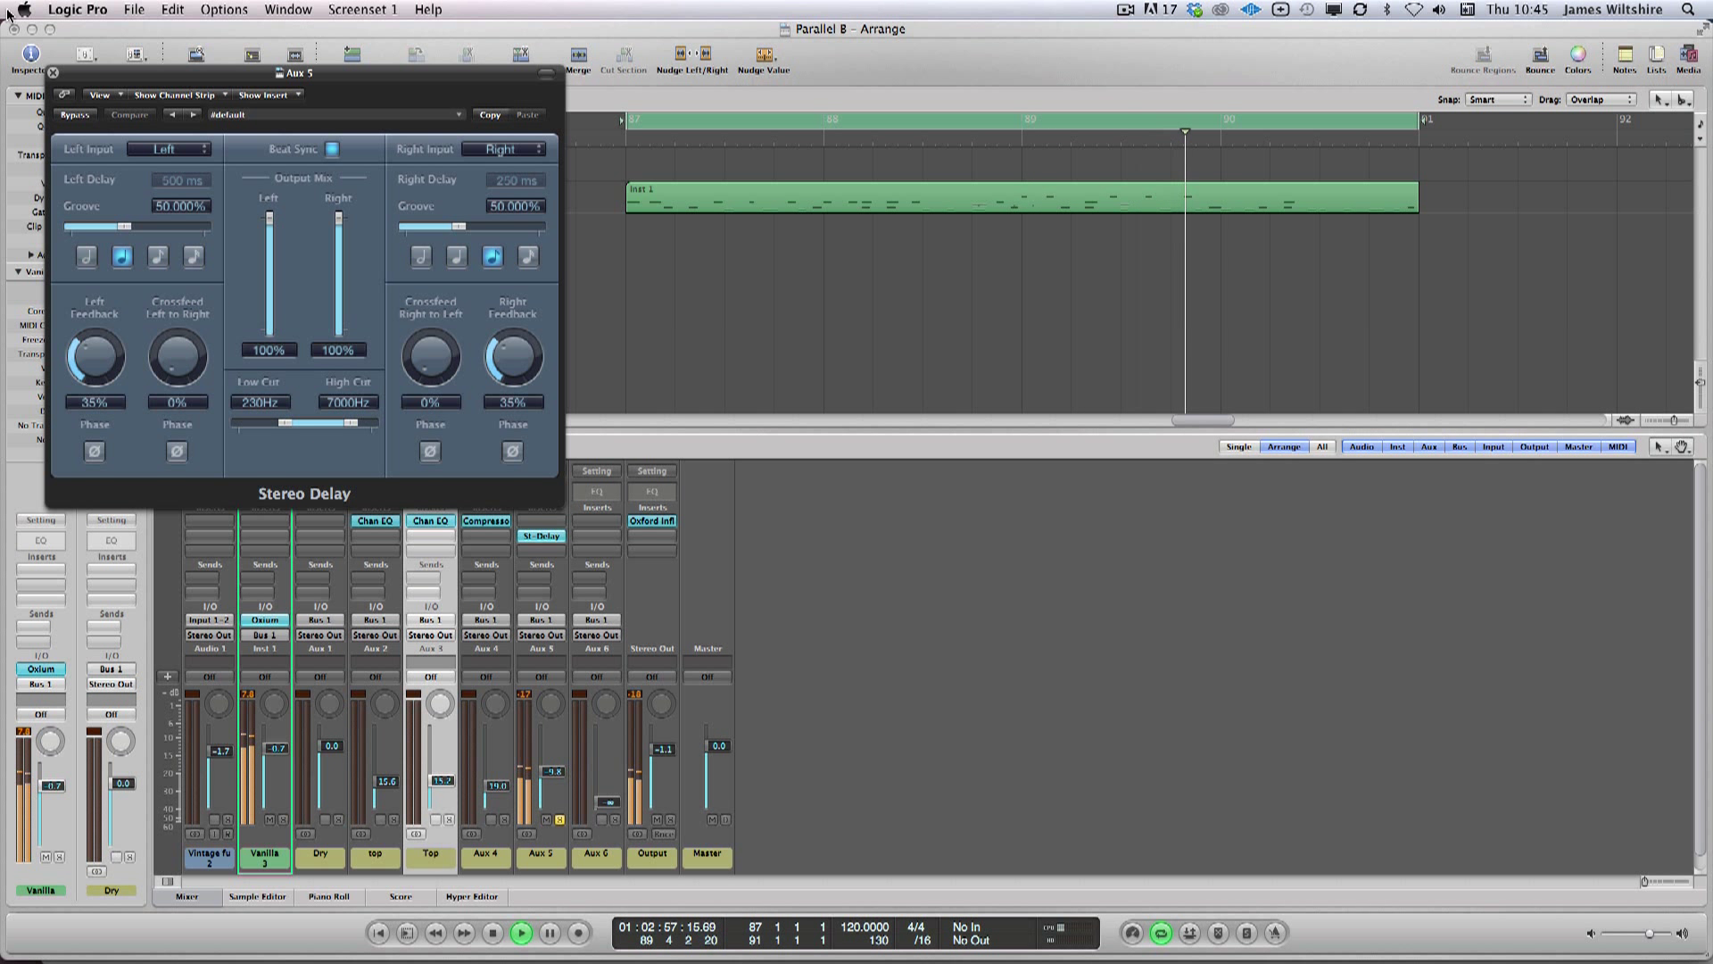
left_click(53, 73)
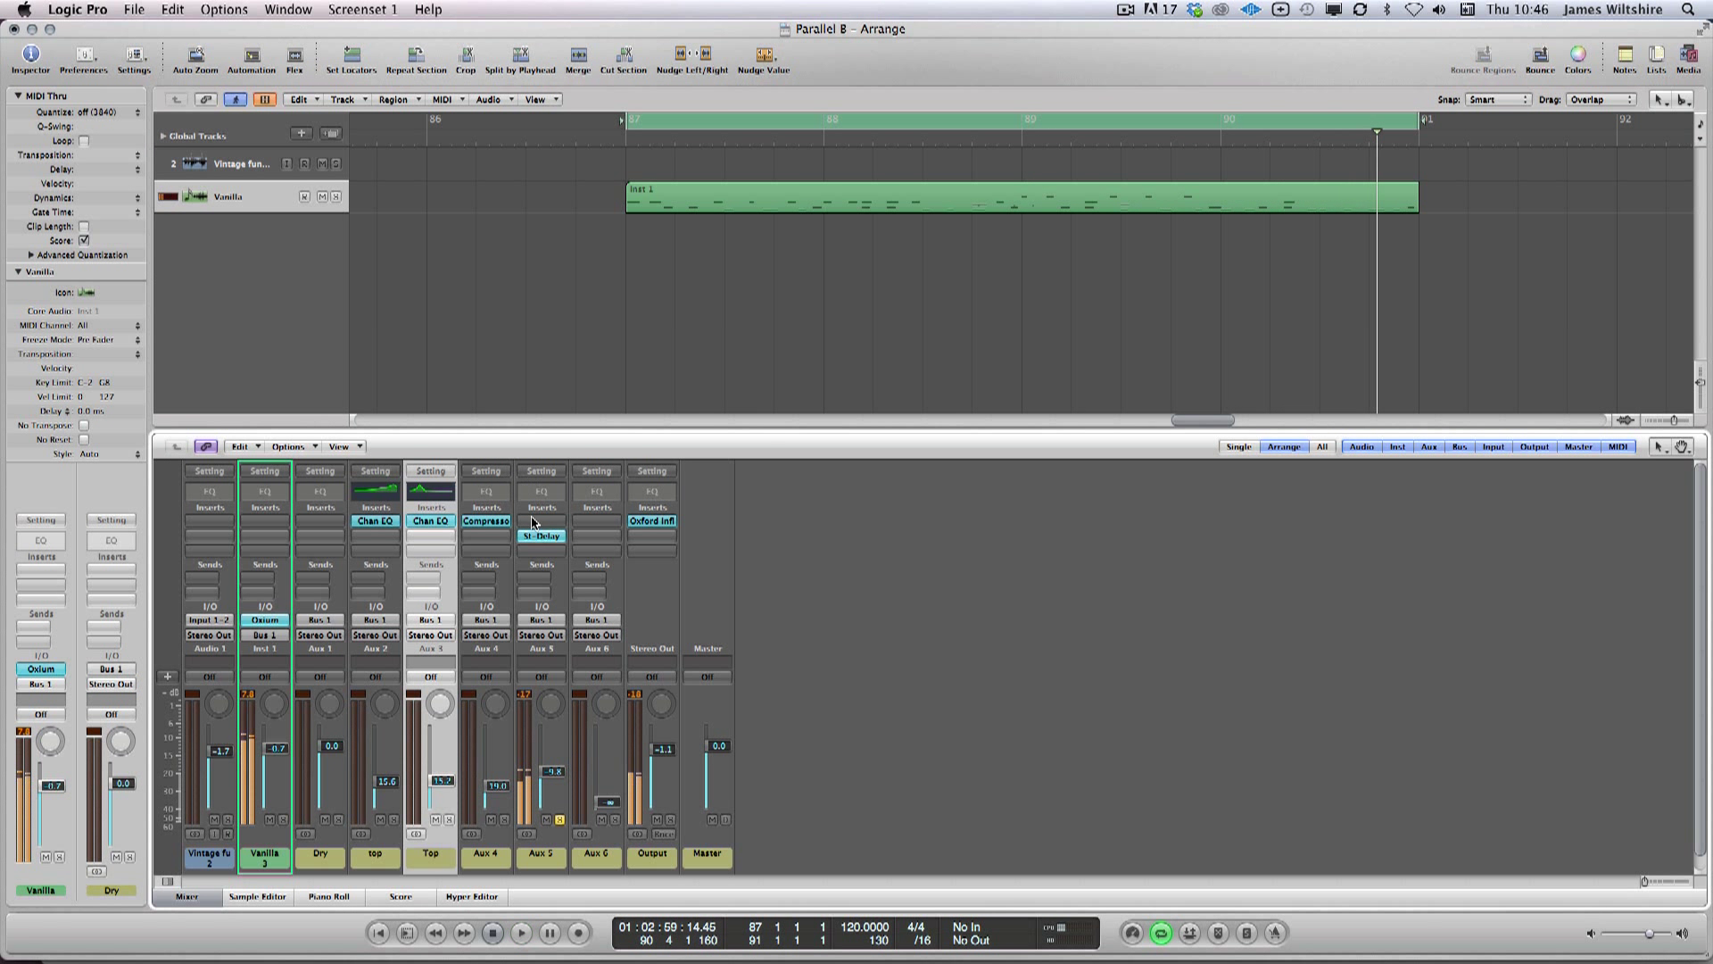
Step: Add a Channel EQ before the Aux 5 delay with +19.0 dB at 780 Hz, Q 0.18, and an 11200 Hz high cut at 48 dB/Oct
left_click(541, 492)
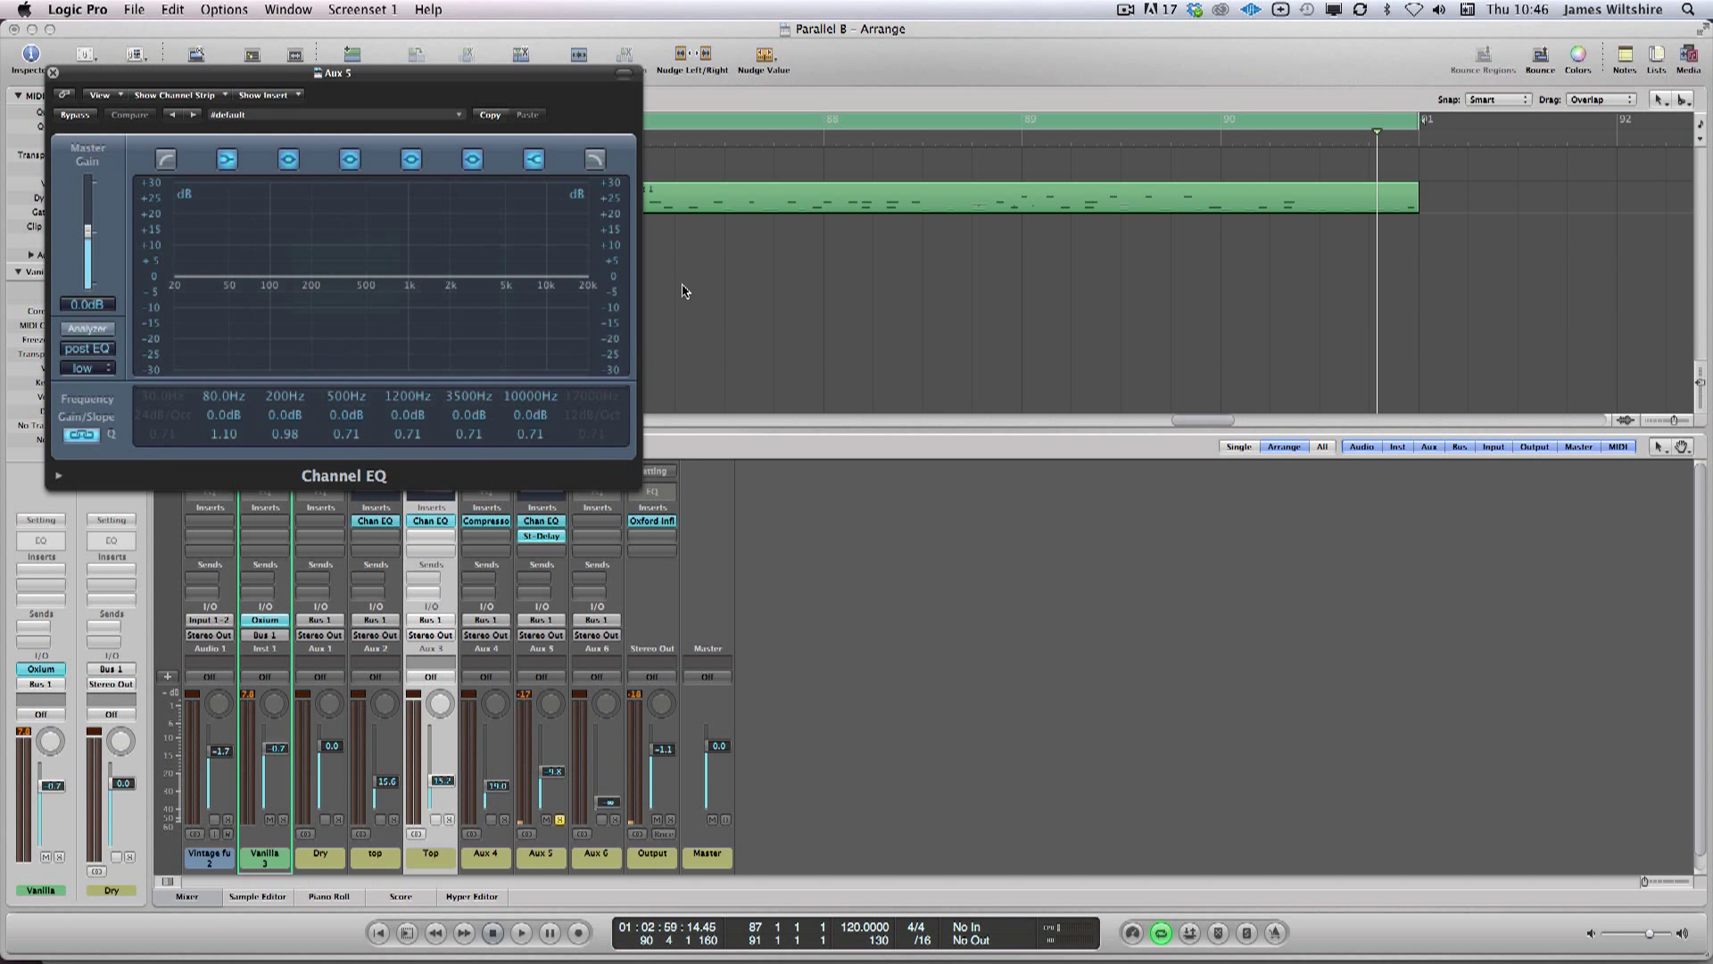
left_click_drag(406, 430, 394, 428)
left_click(595, 160)
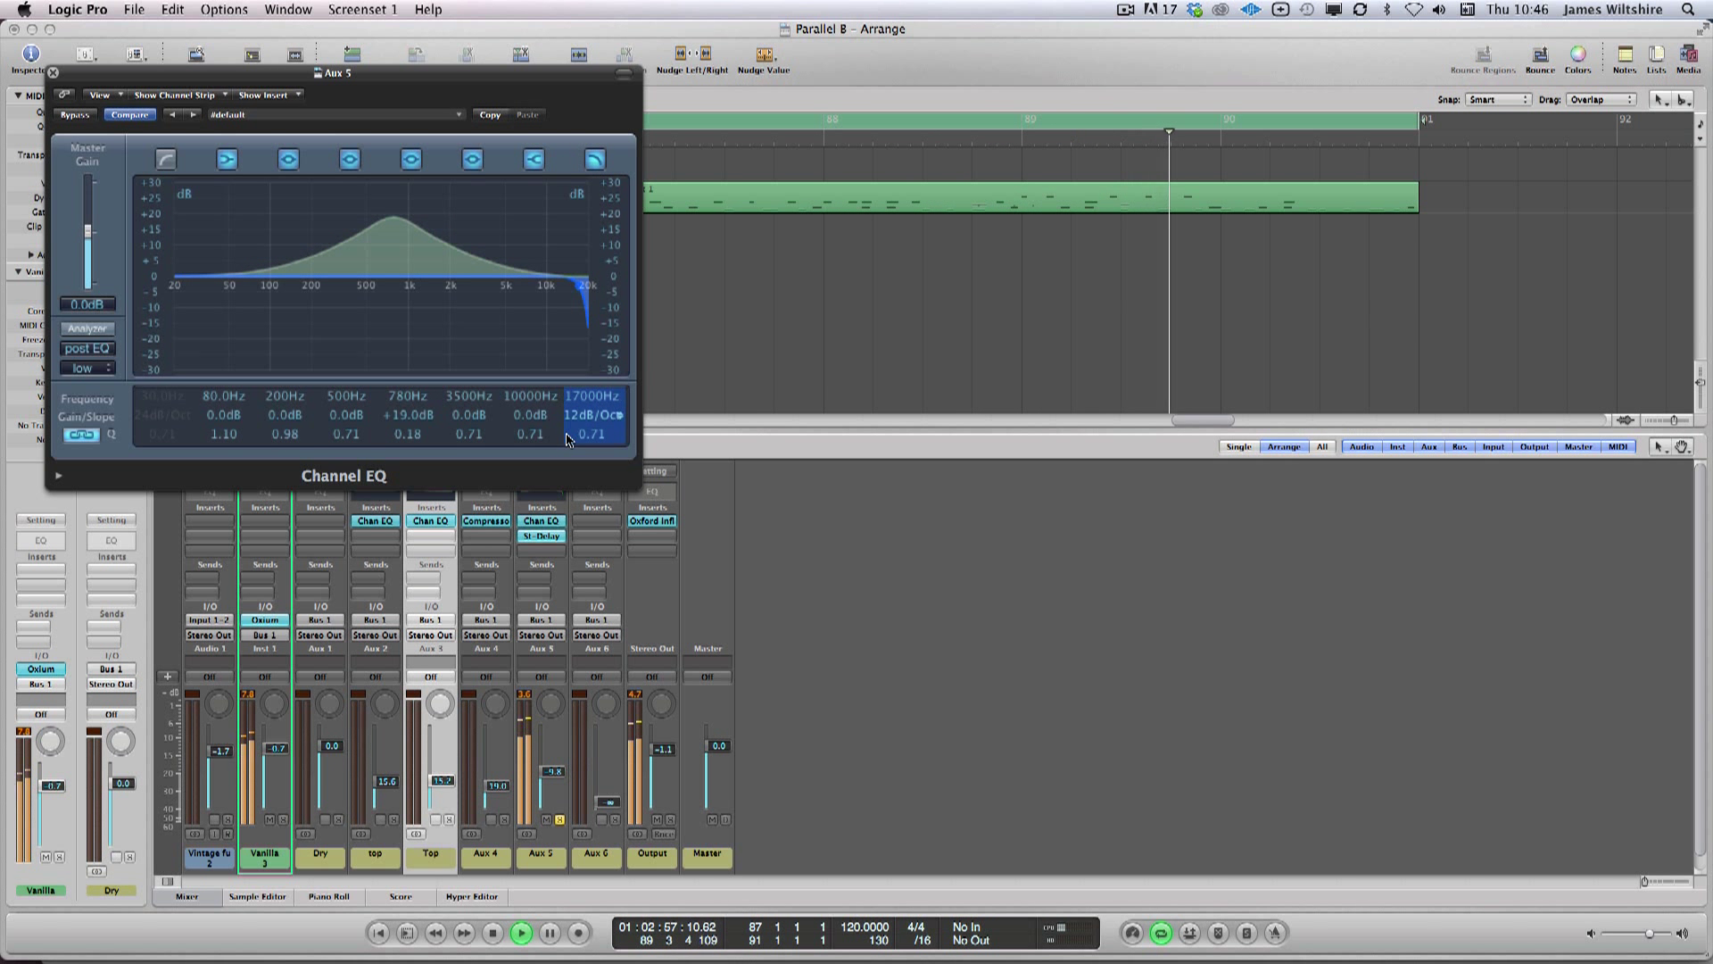
left_click_drag(592, 395, 591, 408)
Step: Enable the Aux 5 EQ's low cut at 64 Hz, 48 dB/Oct, and move its mid boost to 325 Hz with Q 0.35
left_click(167, 160)
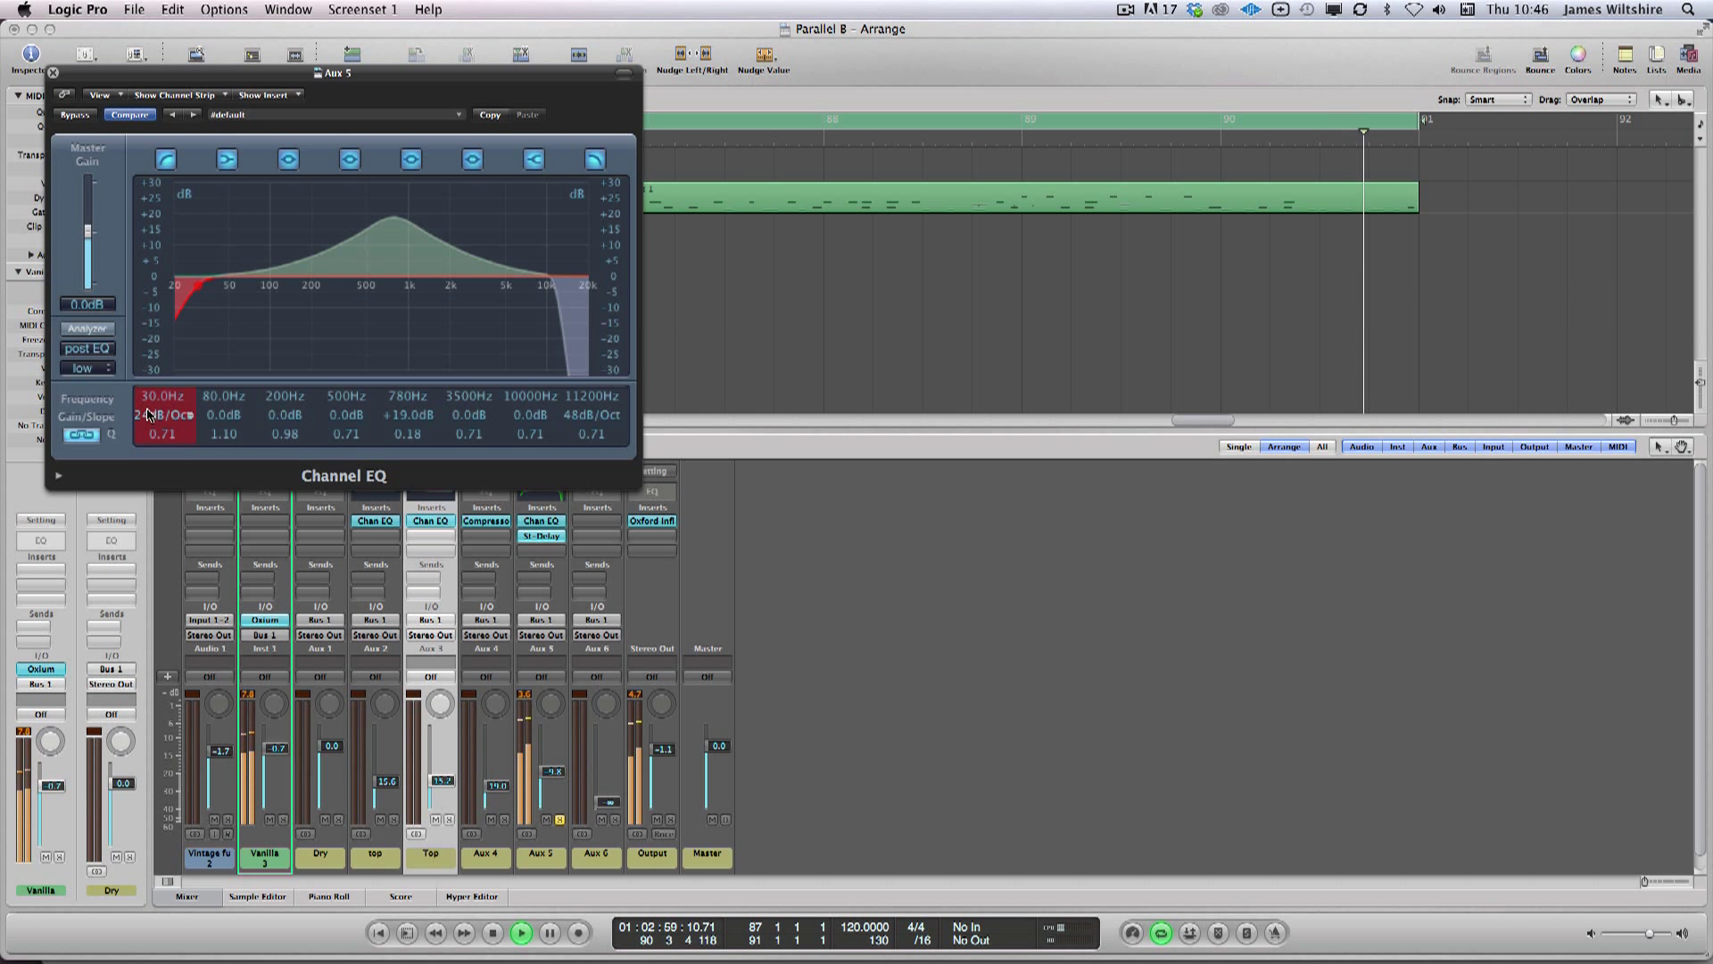
left_click_drag(161, 414, 152, 333)
left_click_drag(408, 433, 423, 308)
left_click_drag(408, 357, 342, 356)
key("space")
Step: Insert a Compressor after the Stereo Delay on Aux 5 and start playback
left_click(538, 549)
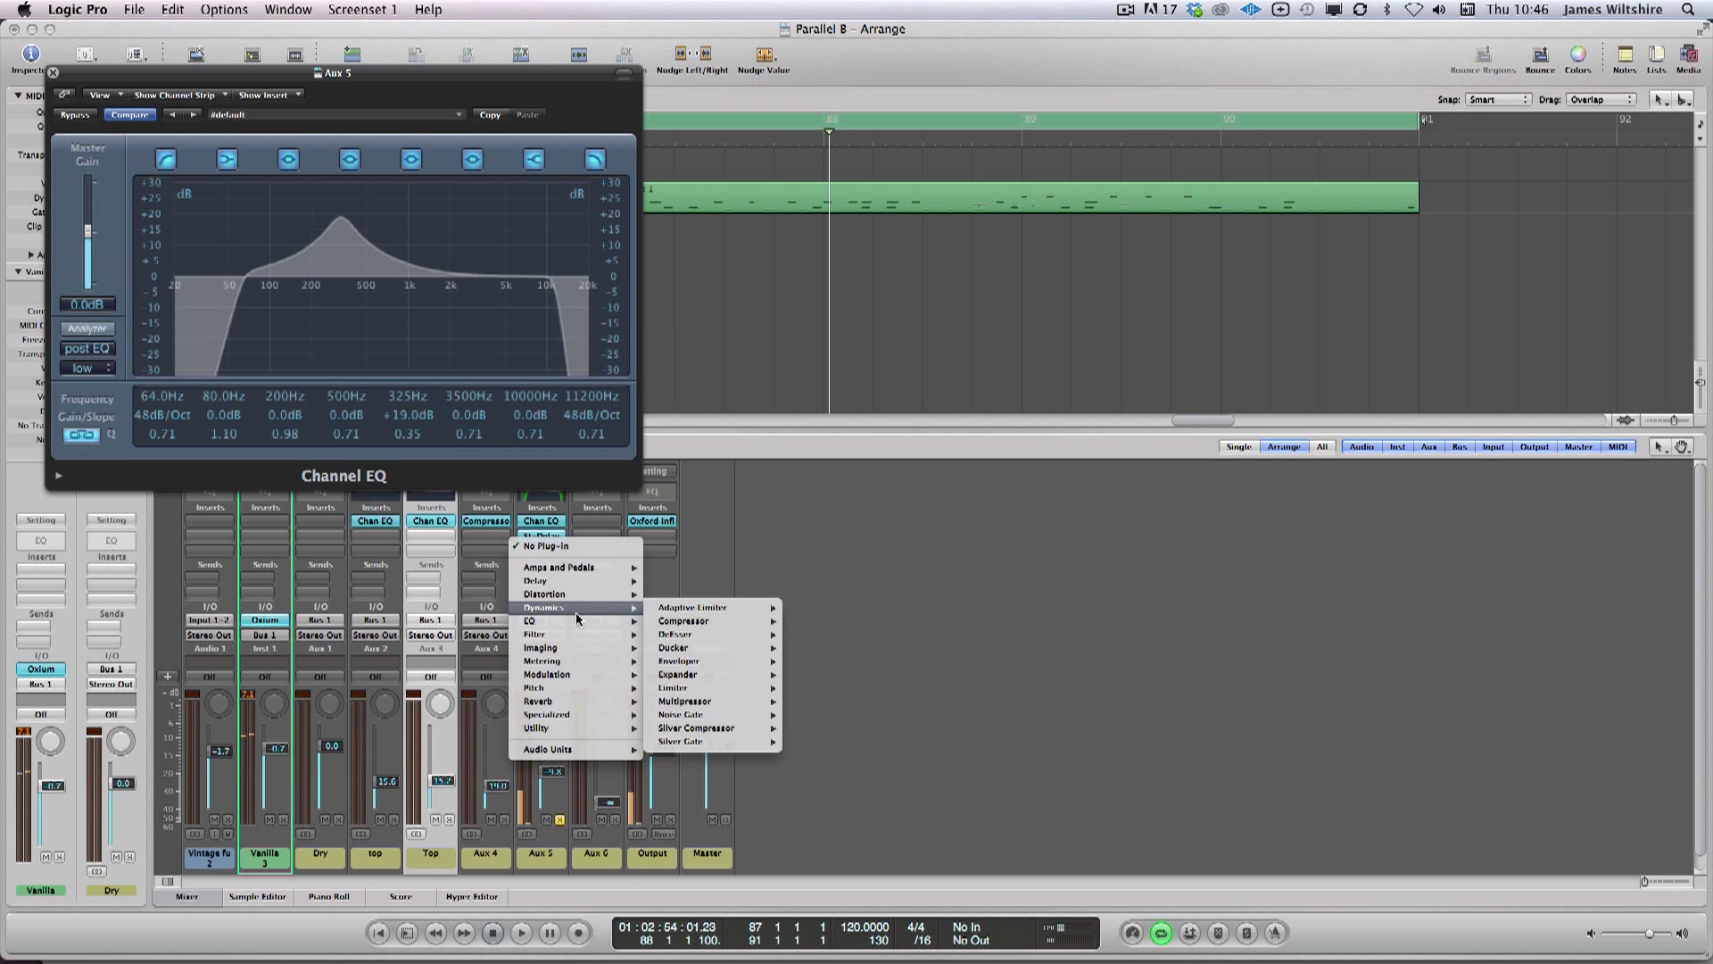
left_click(705, 607)
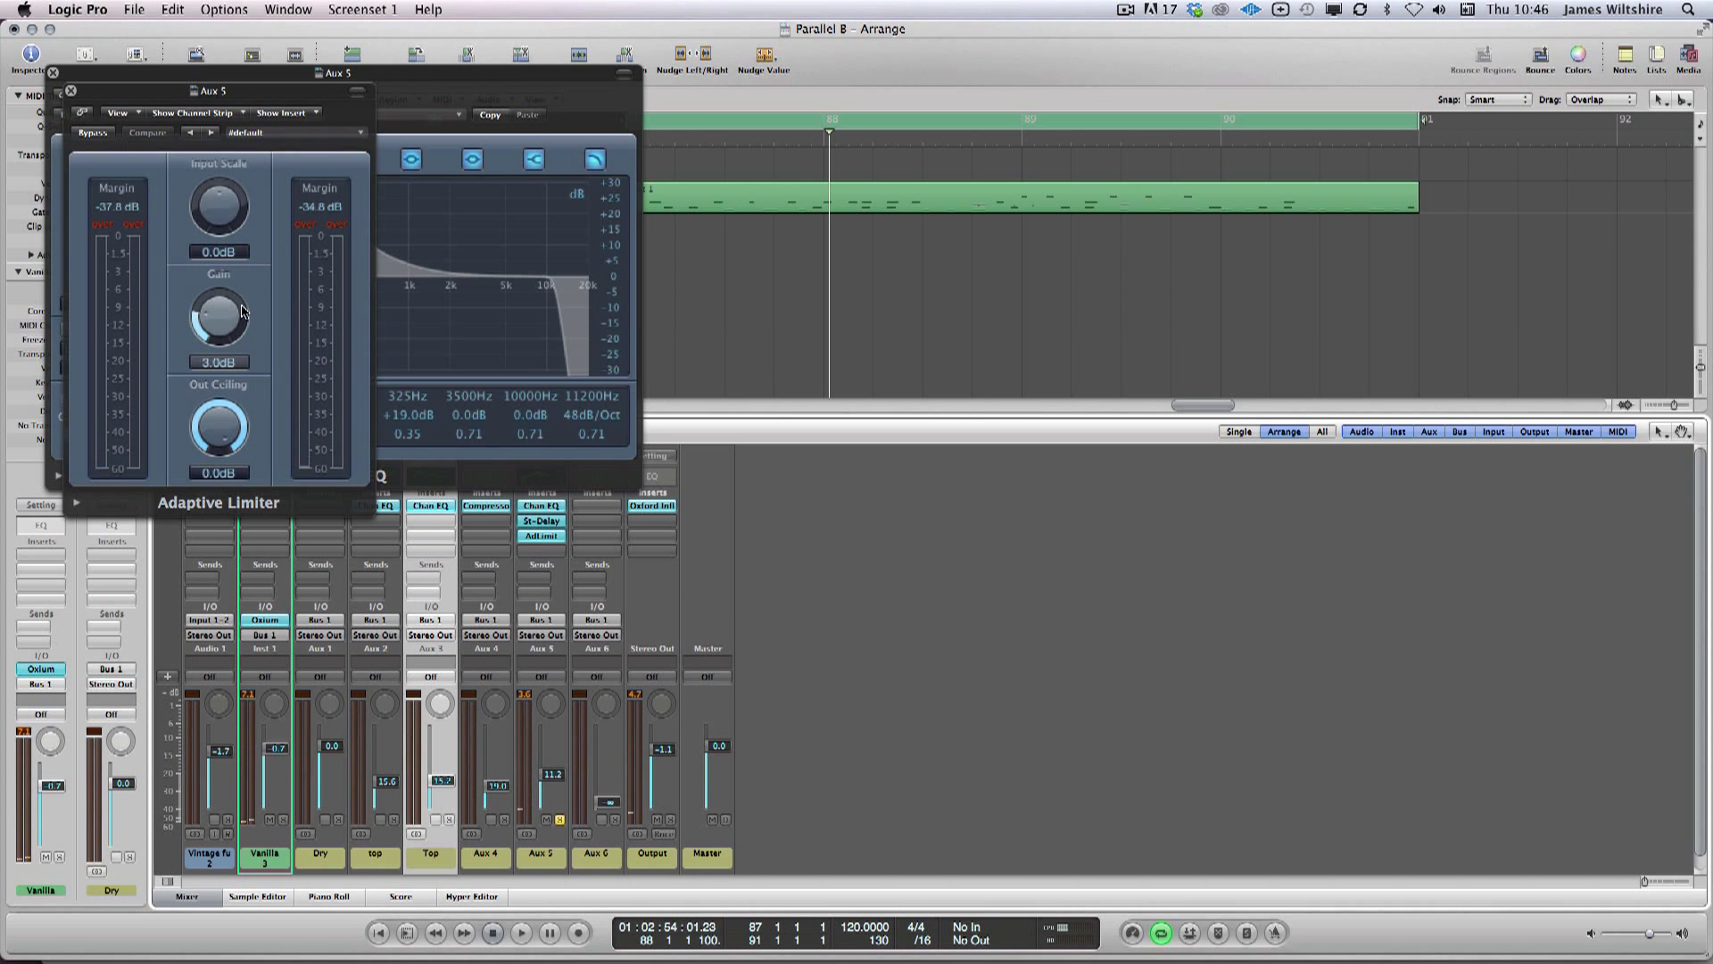
left_click(530, 541)
mouse_move(555, 619)
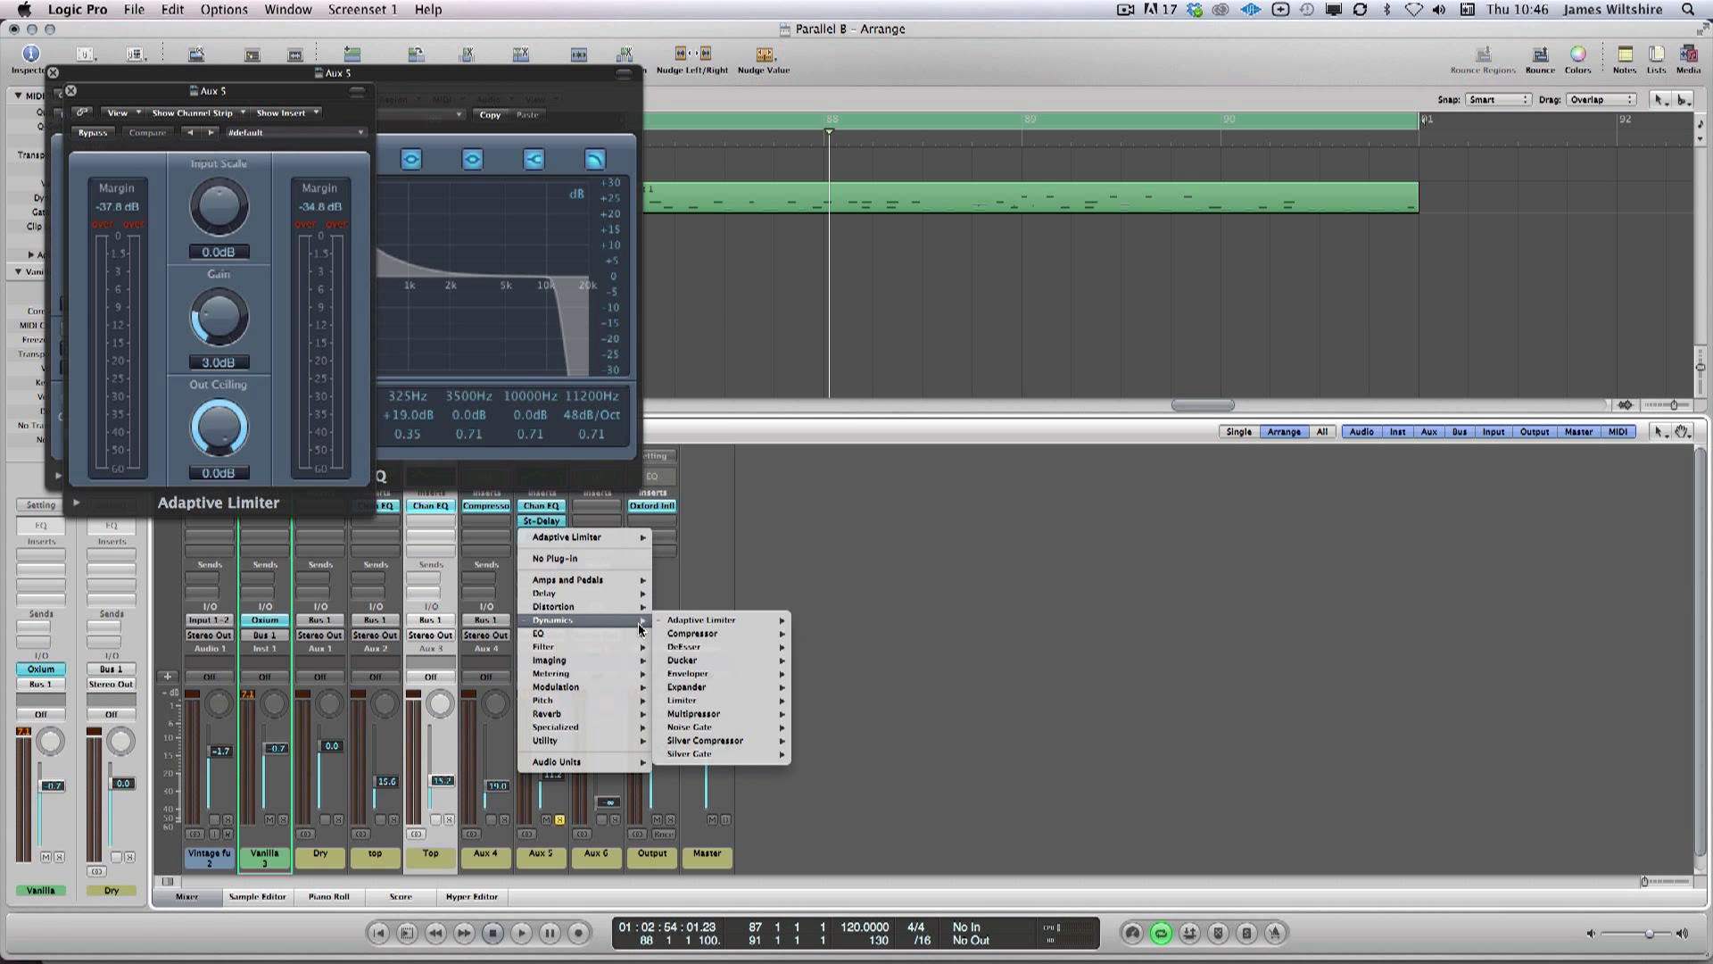
mouse_move(693, 634)
left_click(818, 633)
key("space")
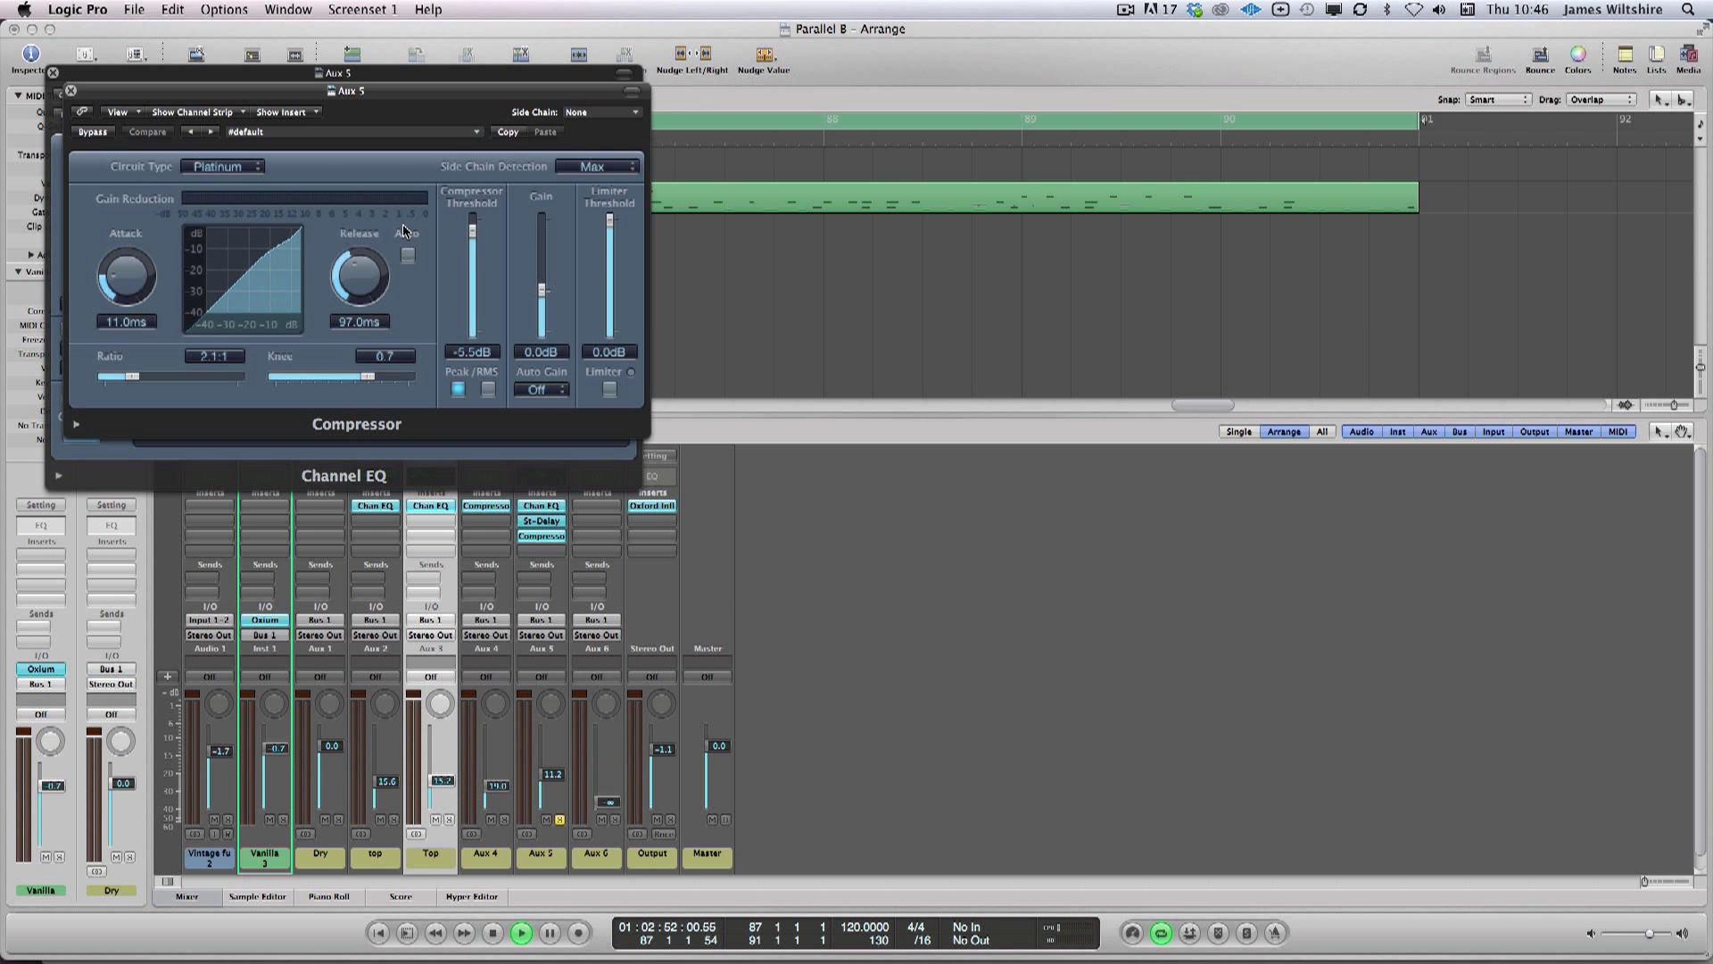
Step: Set the Aux 5 Compressor to RMS with attack 23 ms, release 30 ms, threshold -6.0 dB and gain -0.5 dB
left_click_drag(126, 279, 126, 270)
left_click_drag(360, 272, 360, 281)
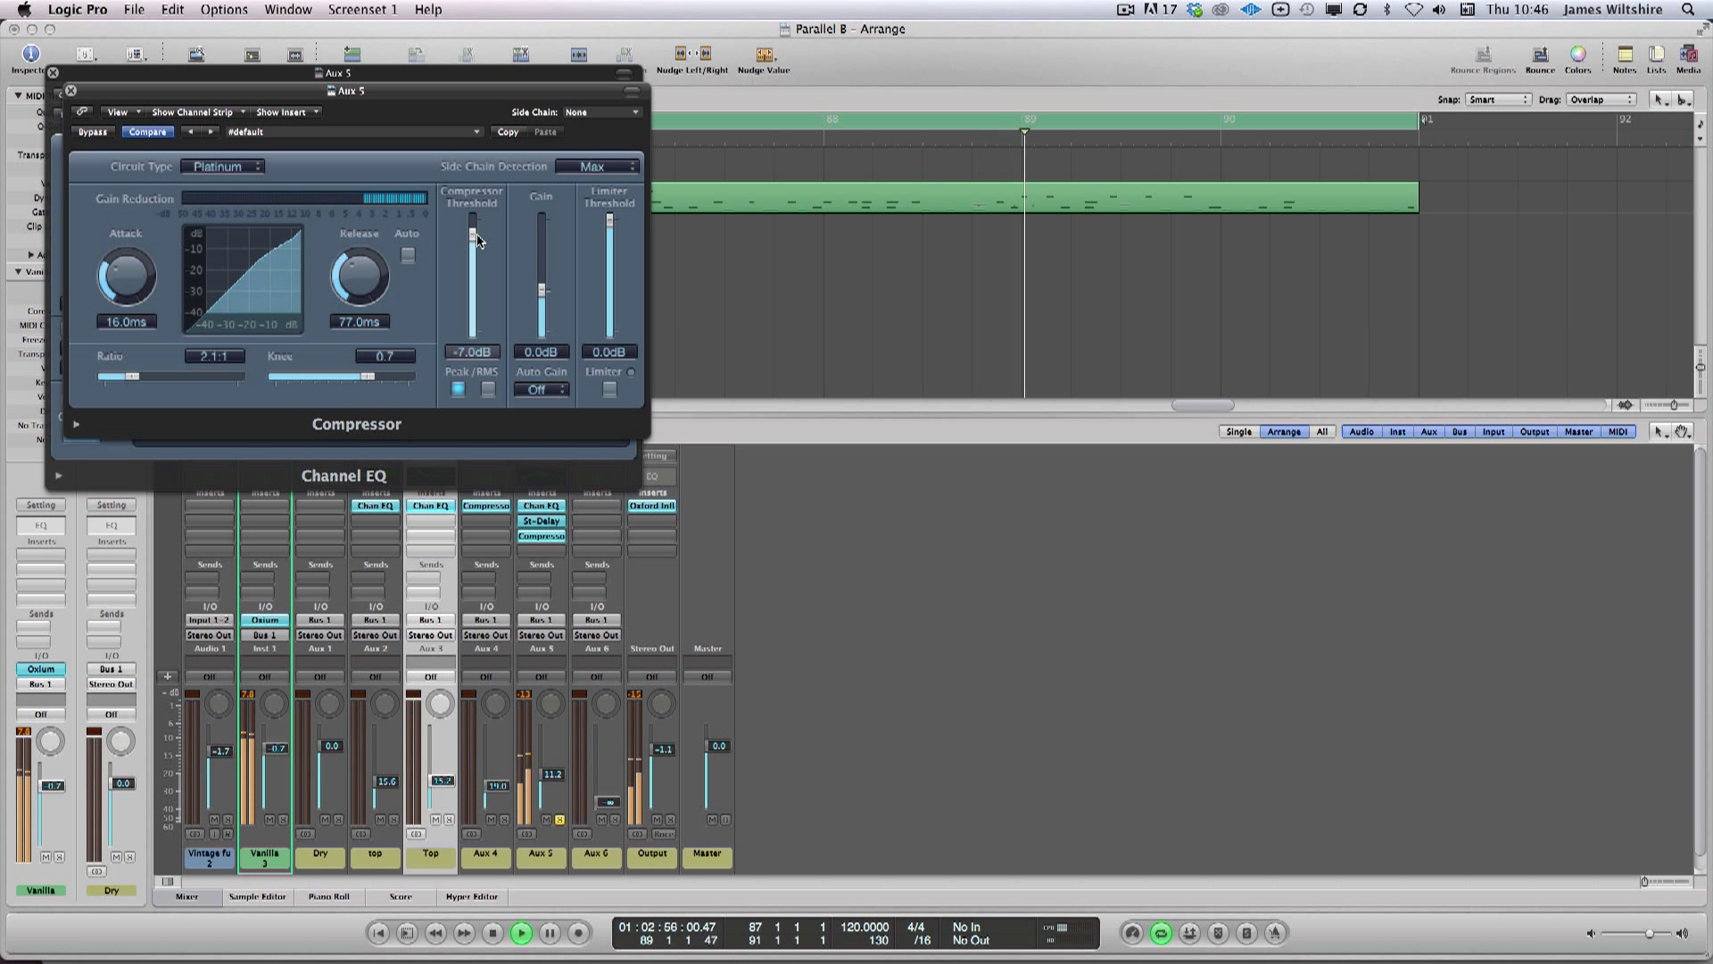
left_click_drag(482, 261, 482, 238)
left_click_drag(125, 274, 123, 264)
left_click(488, 389)
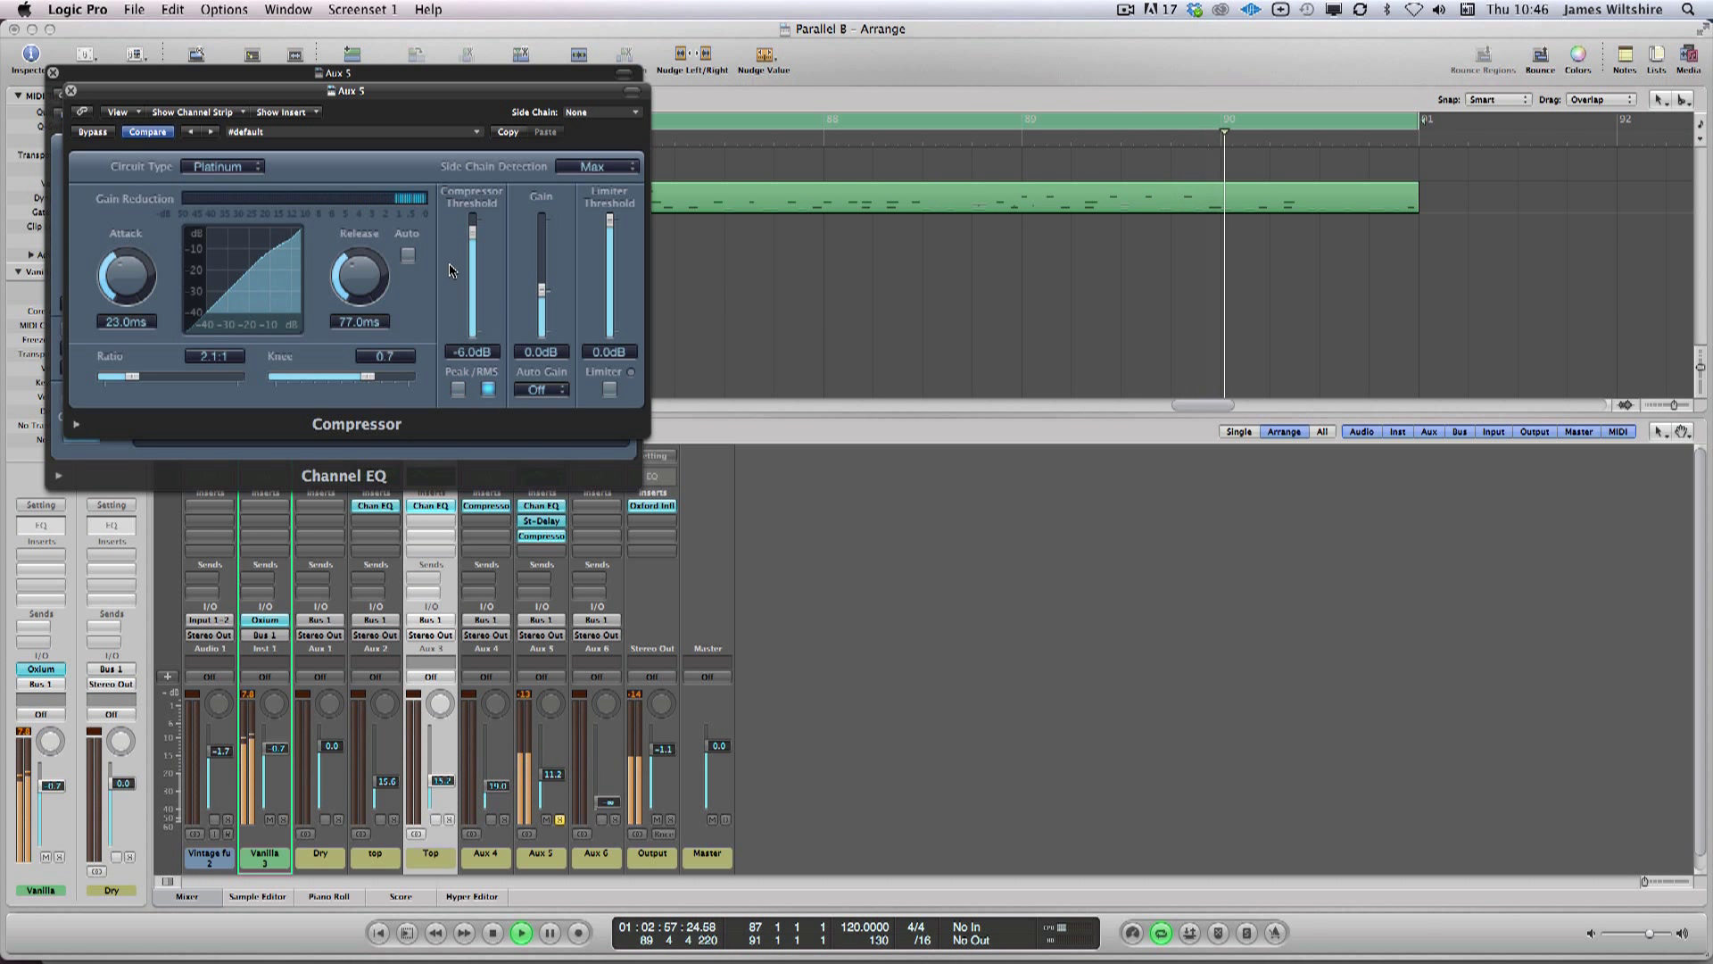
left_click_drag(357, 275, 350, 309)
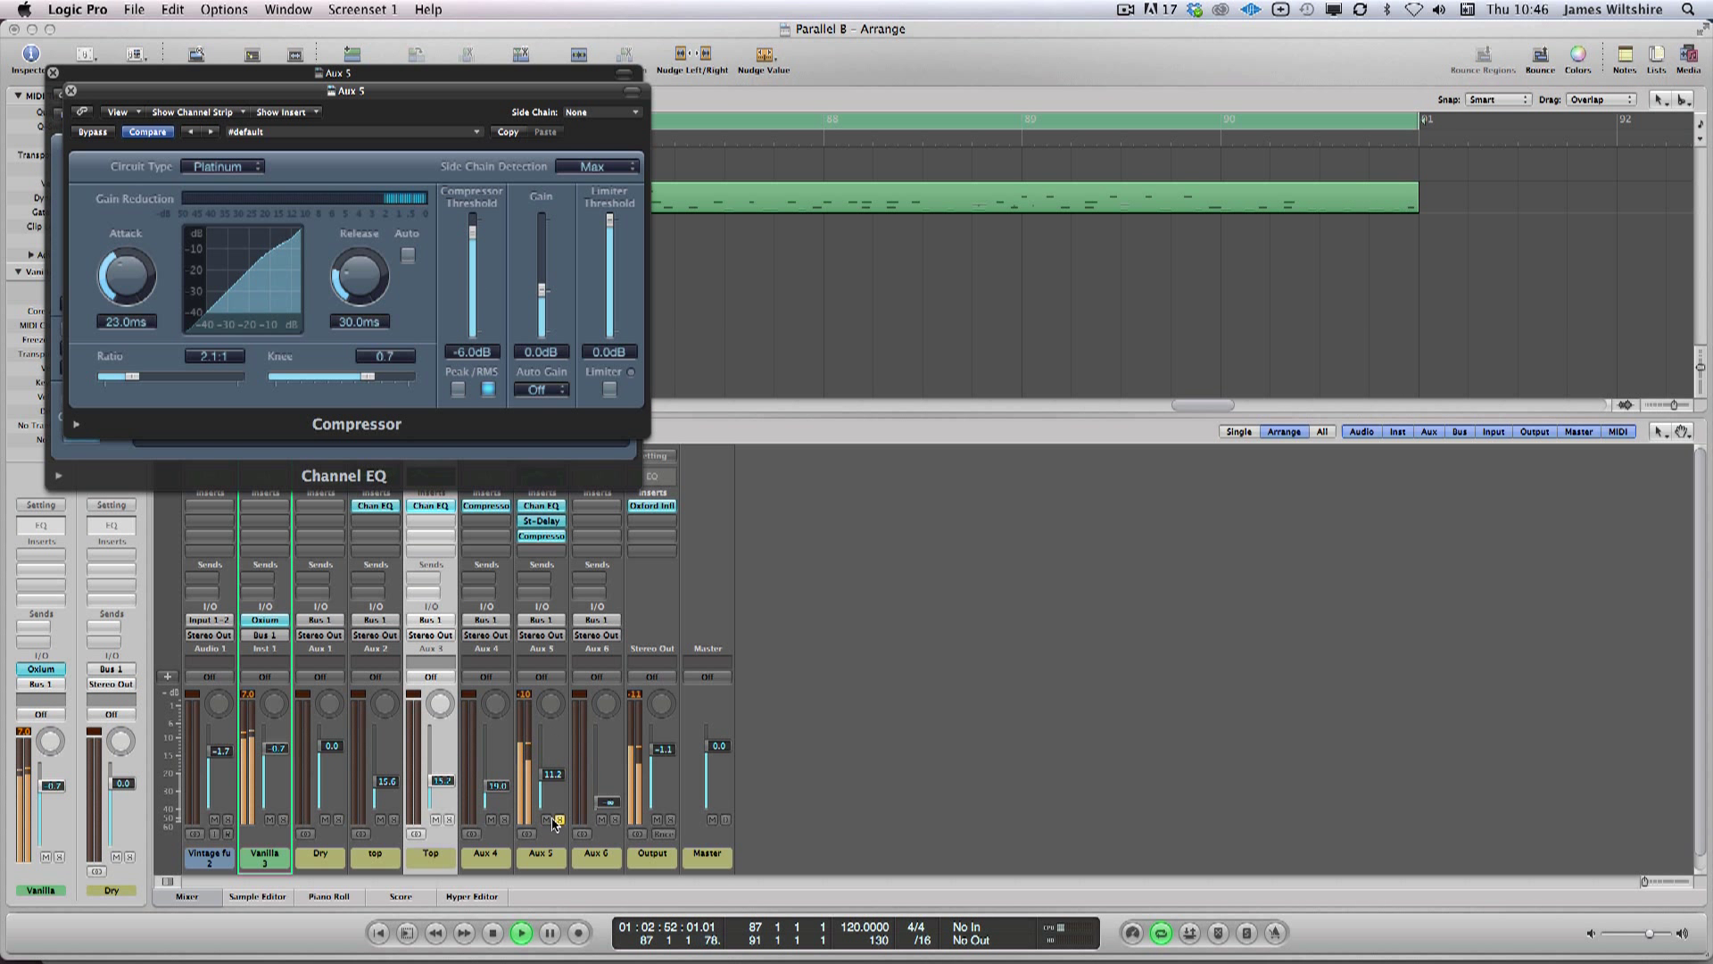
left_click(76, 425)
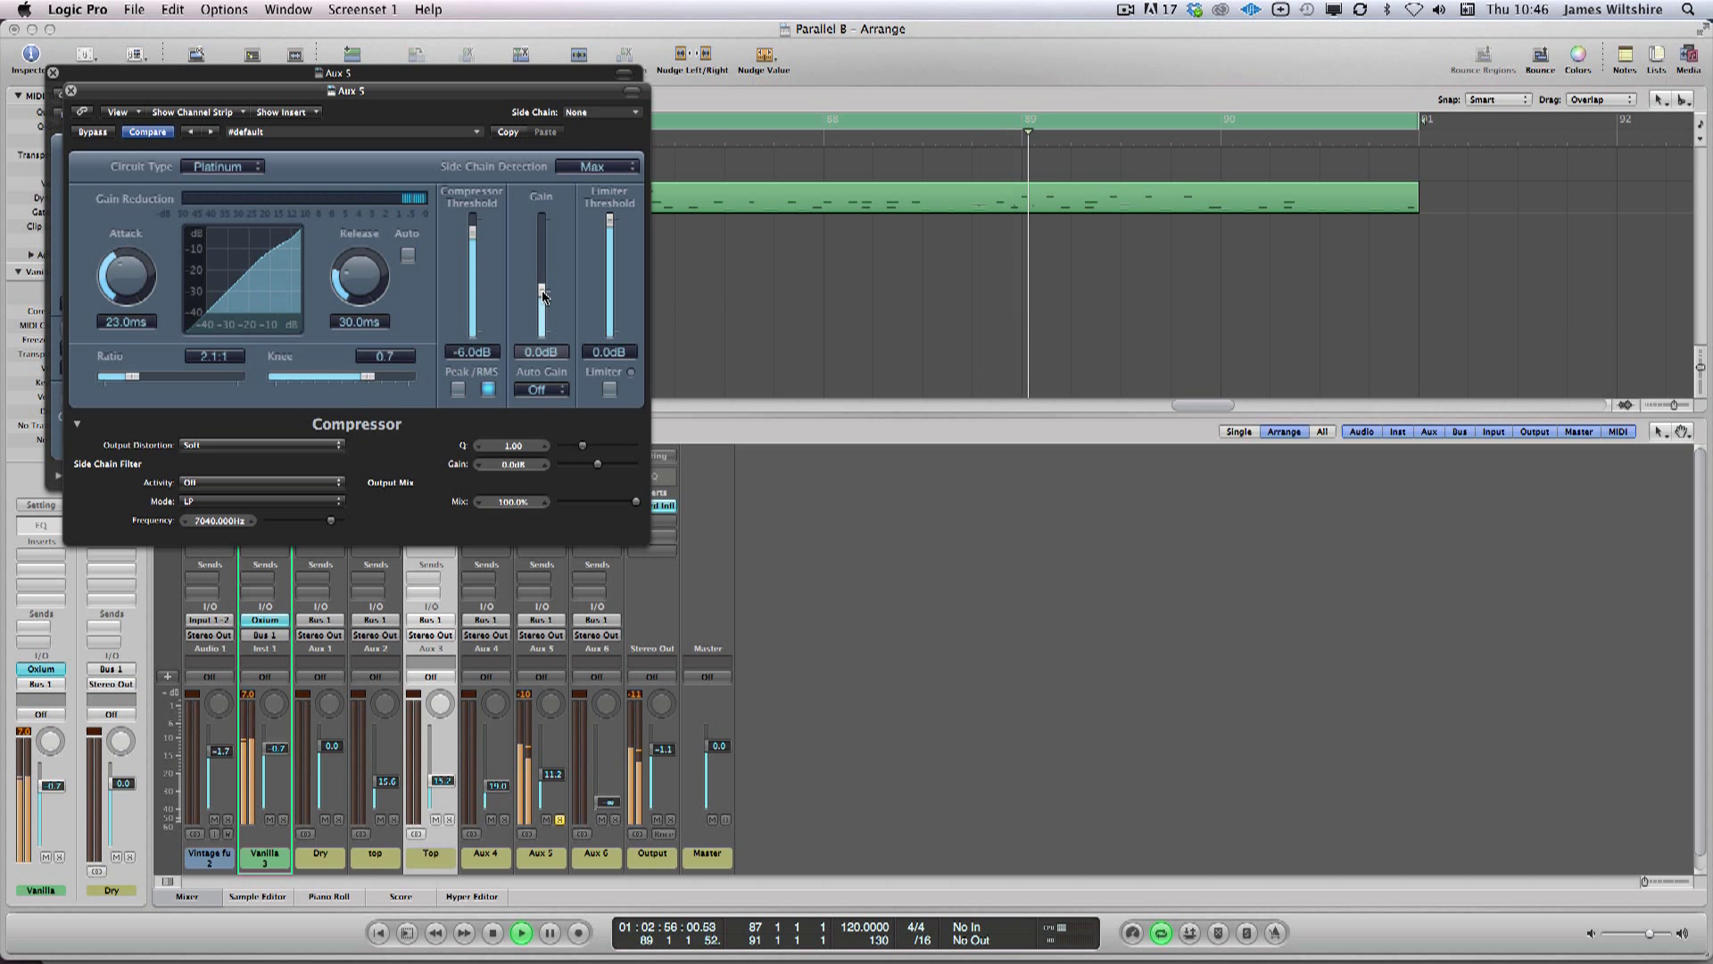
left_click_drag(543, 298, 547, 298)
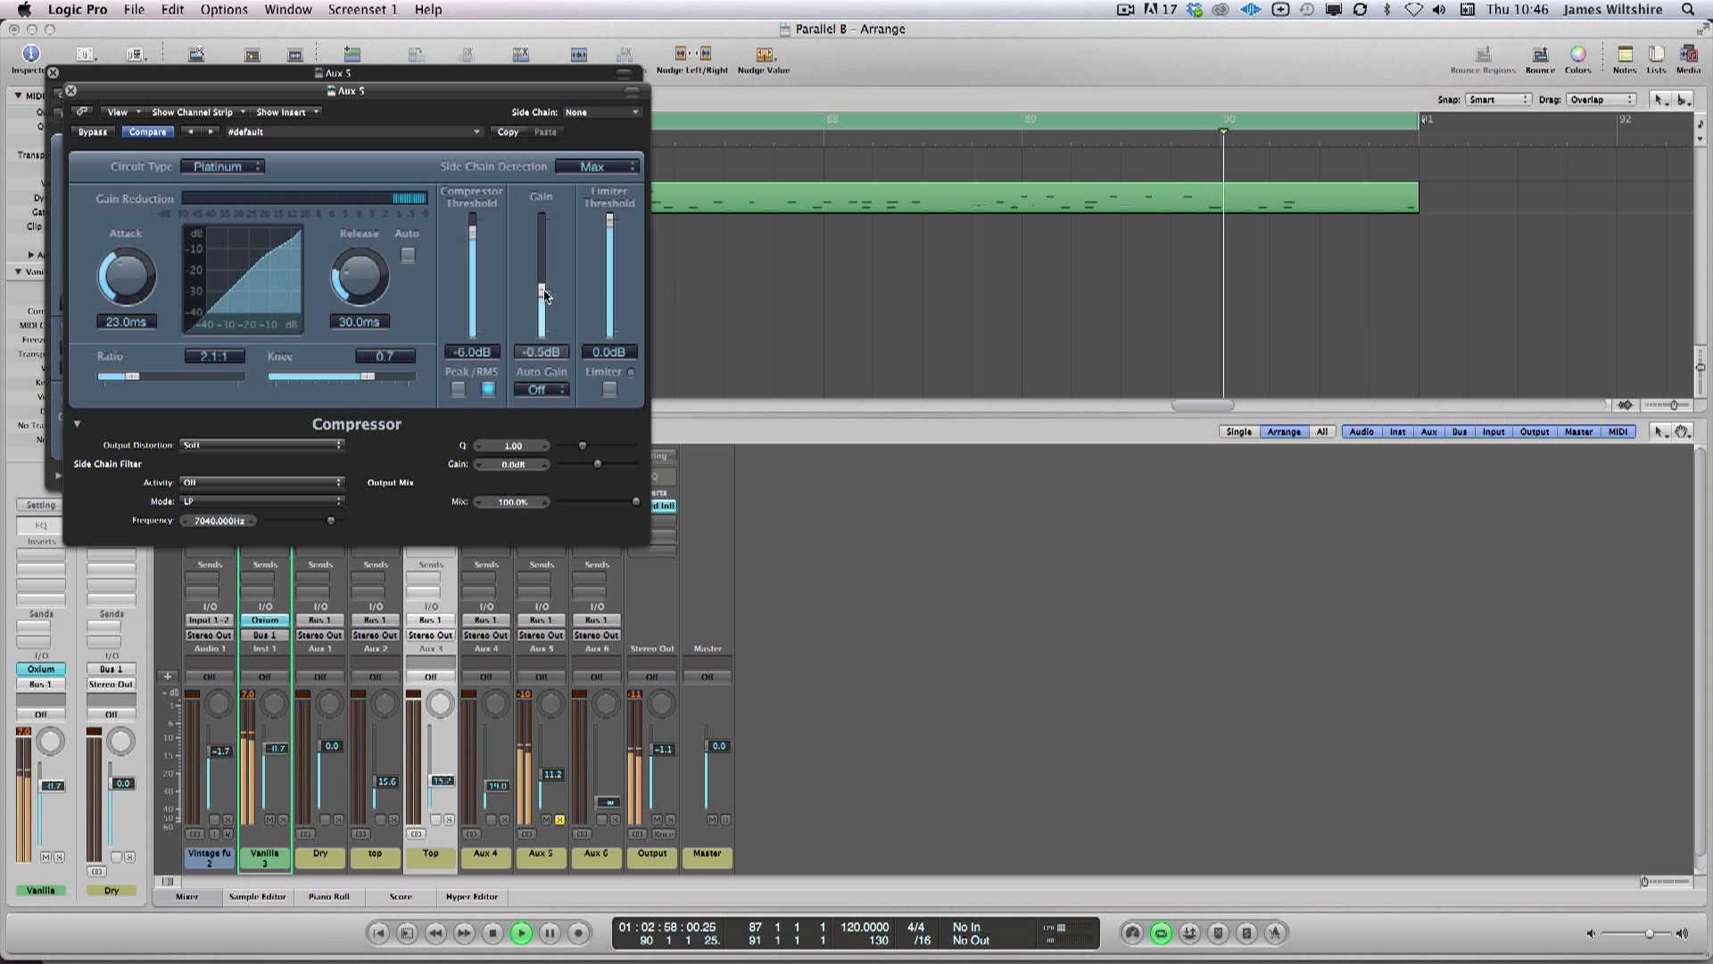
Step: Unsolo Aux 5, set its fader to about -16 dB and play it blended with the other channels
left_click(559, 821)
key("space")
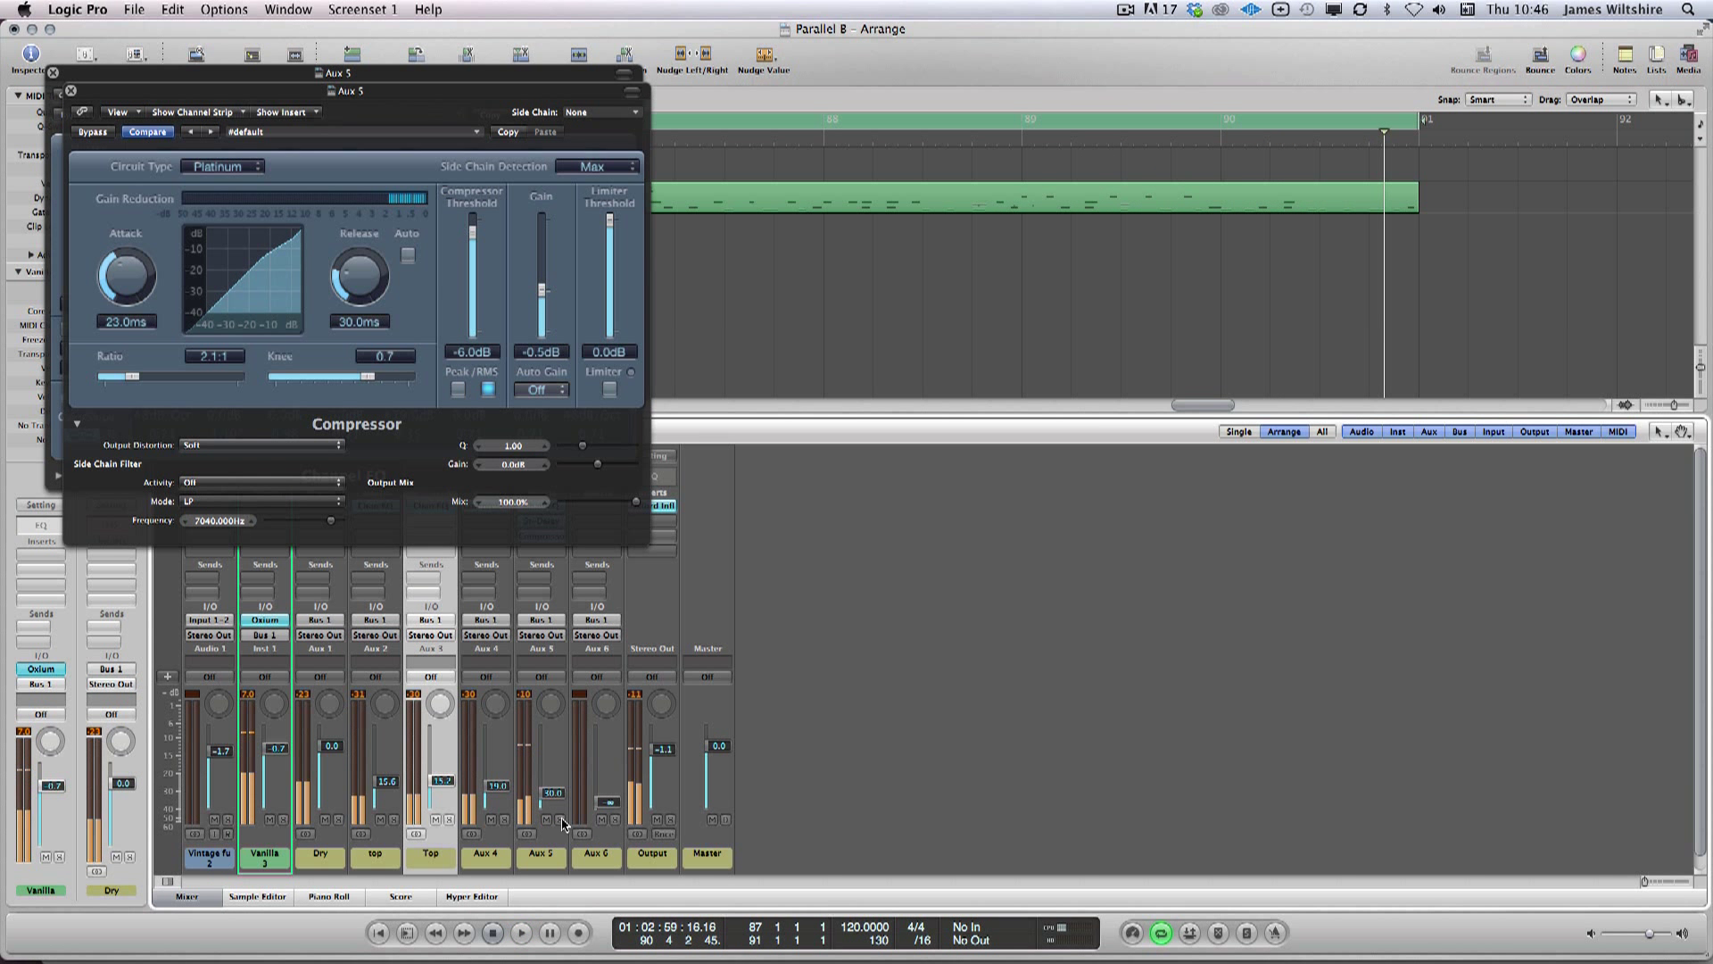
mouse_move(548, 793)
left_mouse_down()
mouse_move(547, 825)
mouse_move(547, 781)
left_mouse_up()
key("space")
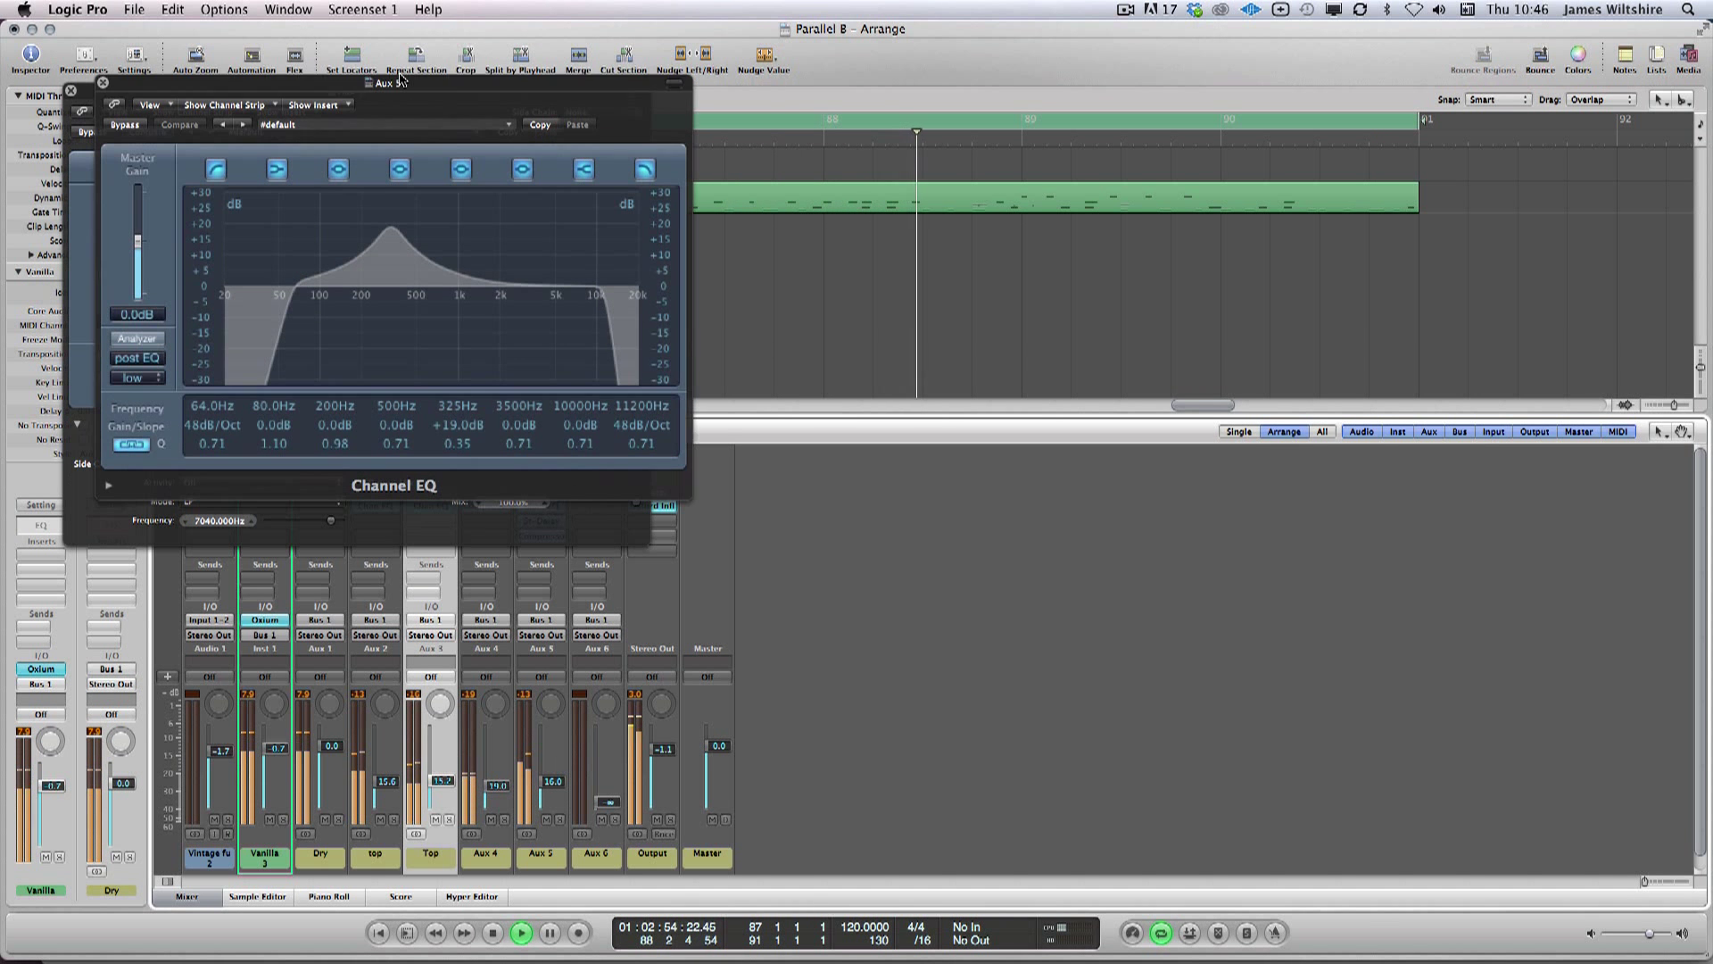
Step: Change the Aux 5 EQ's mid boost to +13.0 dB at 840 Hz with Q 0.10
left_click(426, 418)
left_click_drag(465, 409, 780, 580)
left_click_drag(767, 718, 772, 752)
left_click_drag(767, 680, 767, 725)
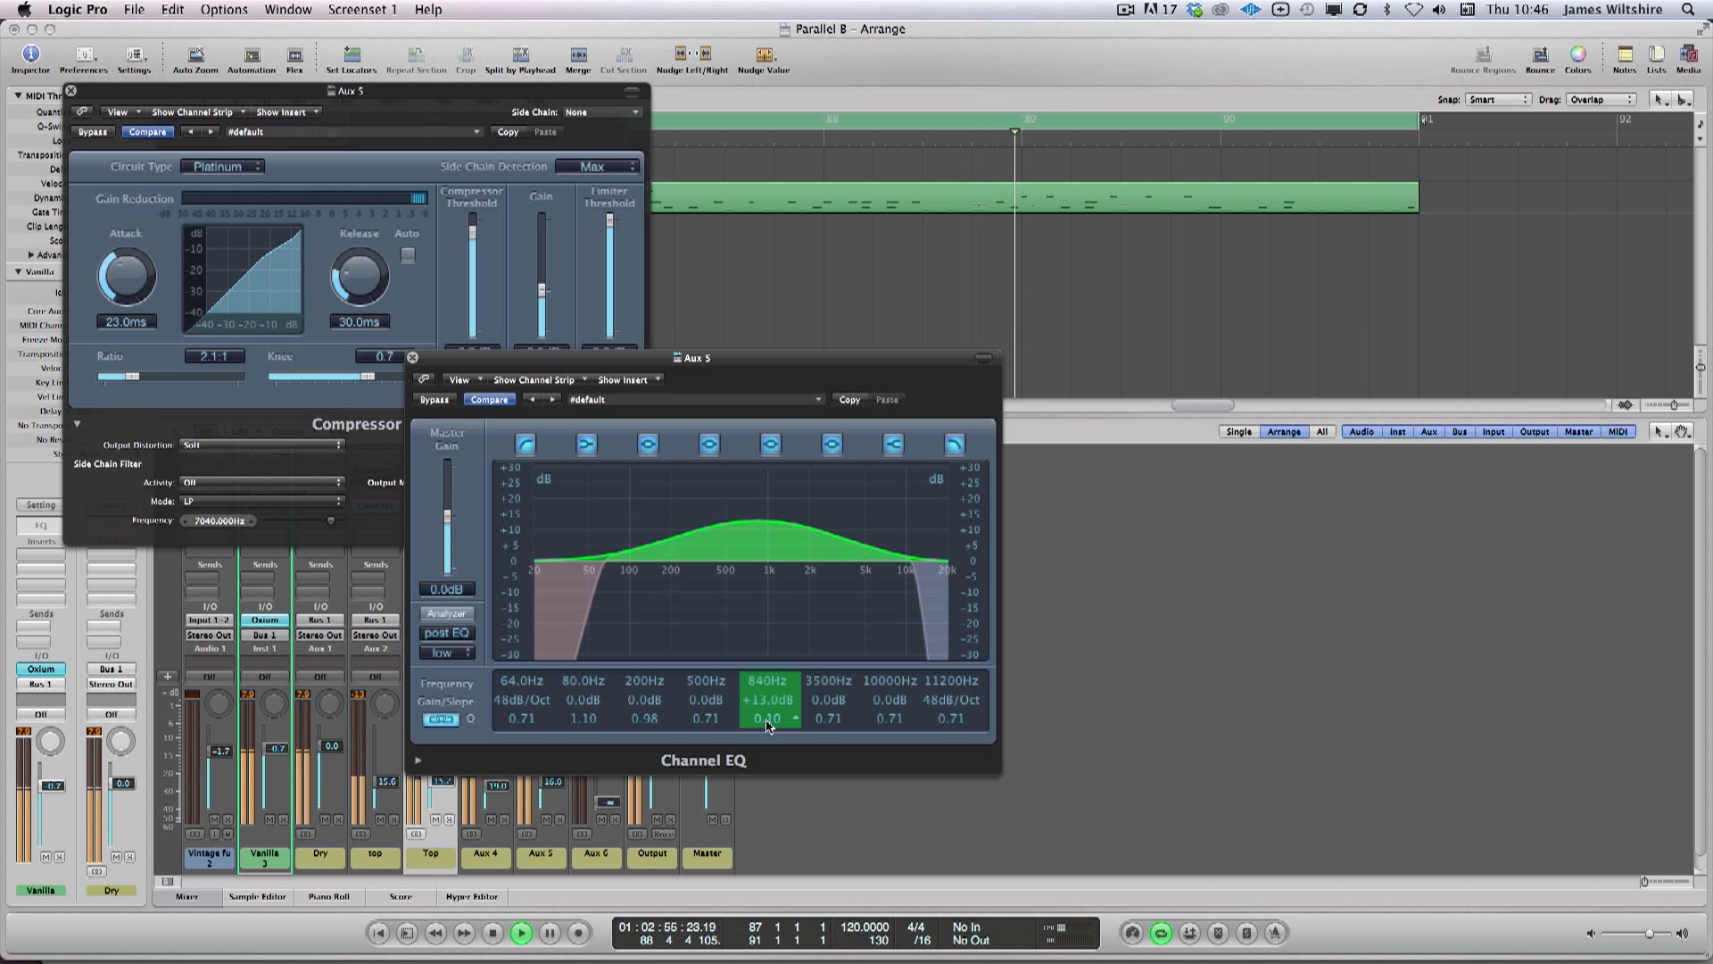
Step: Close the Aux 5 plug-in windows, lower its fader to about -17.2 dB and stop playback
left_click(412, 357)
left_click(70, 90)
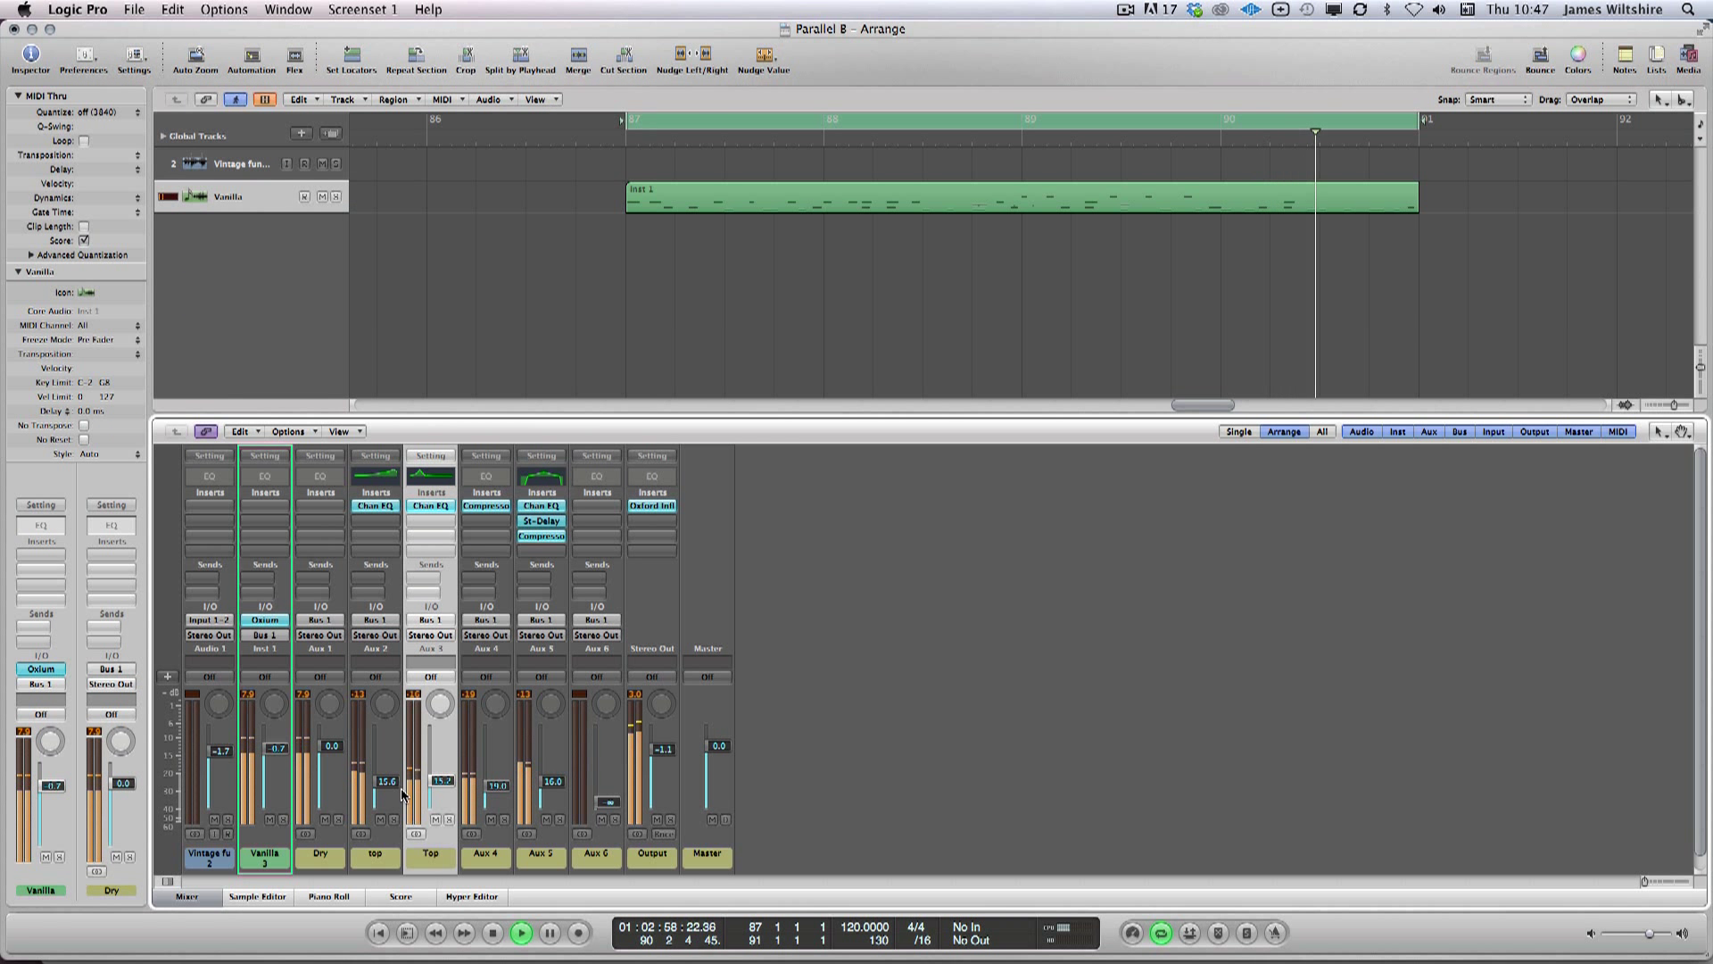
left_click_drag(548, 791, 578, 803)
key("space")
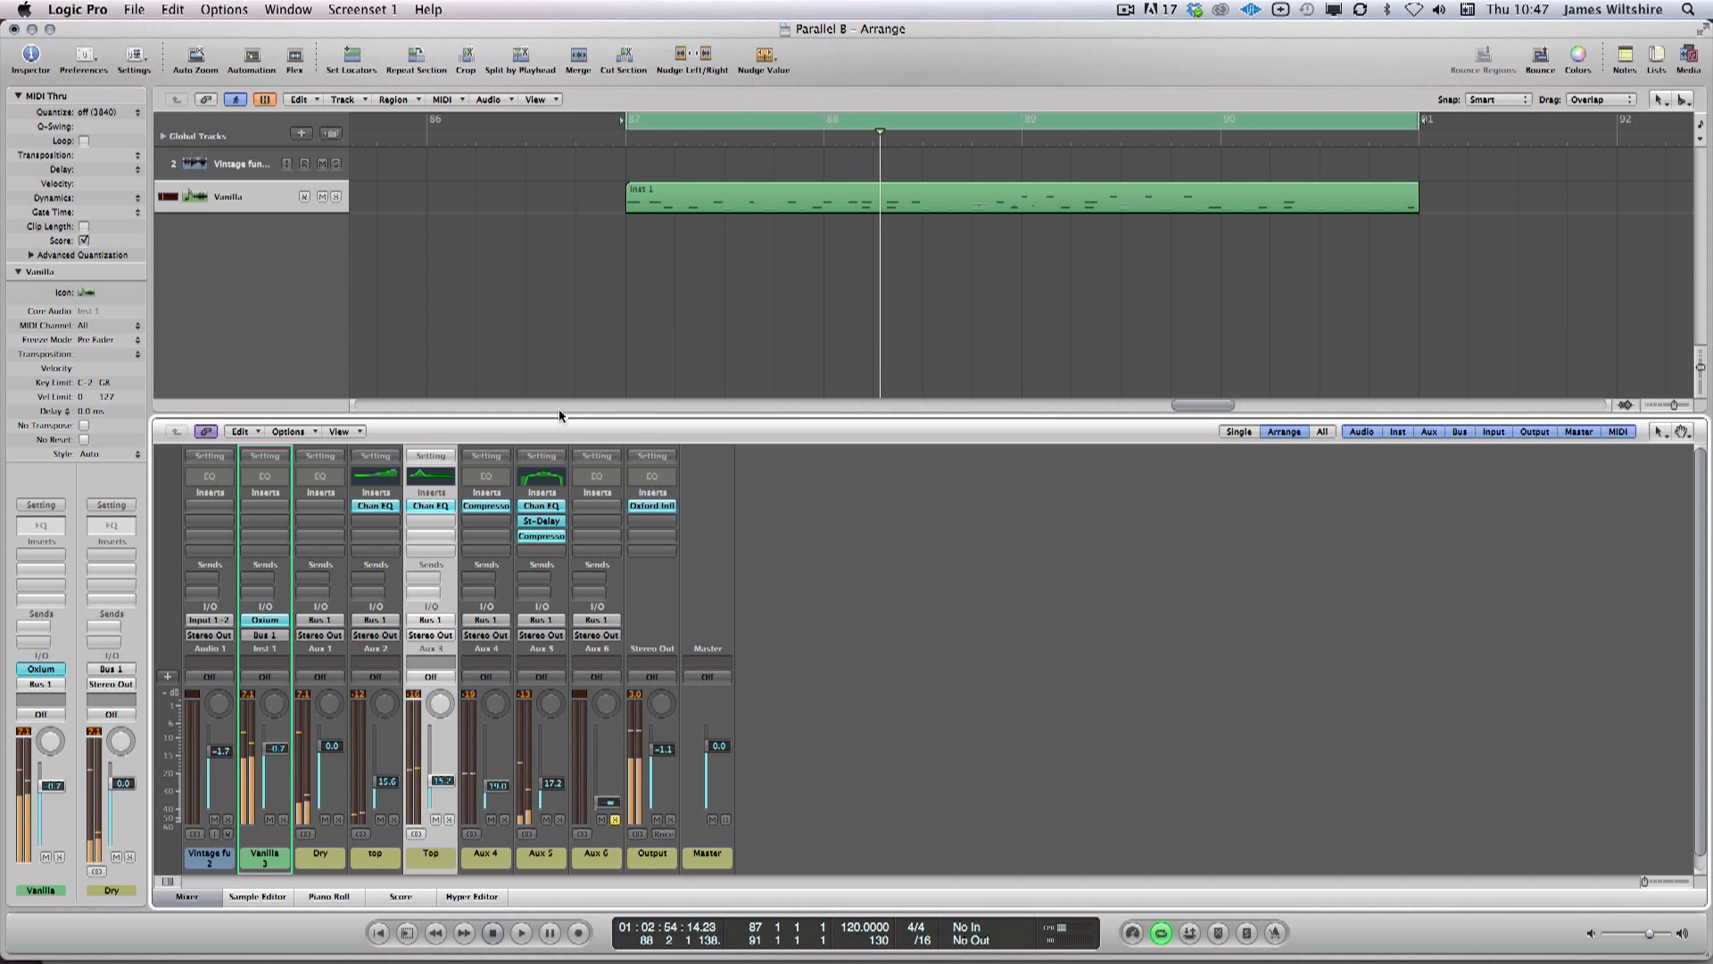
Step: Solo Aux 6 and insert a stereo Overdrive on it
left_click(615, 819)
left_click(578, 505)
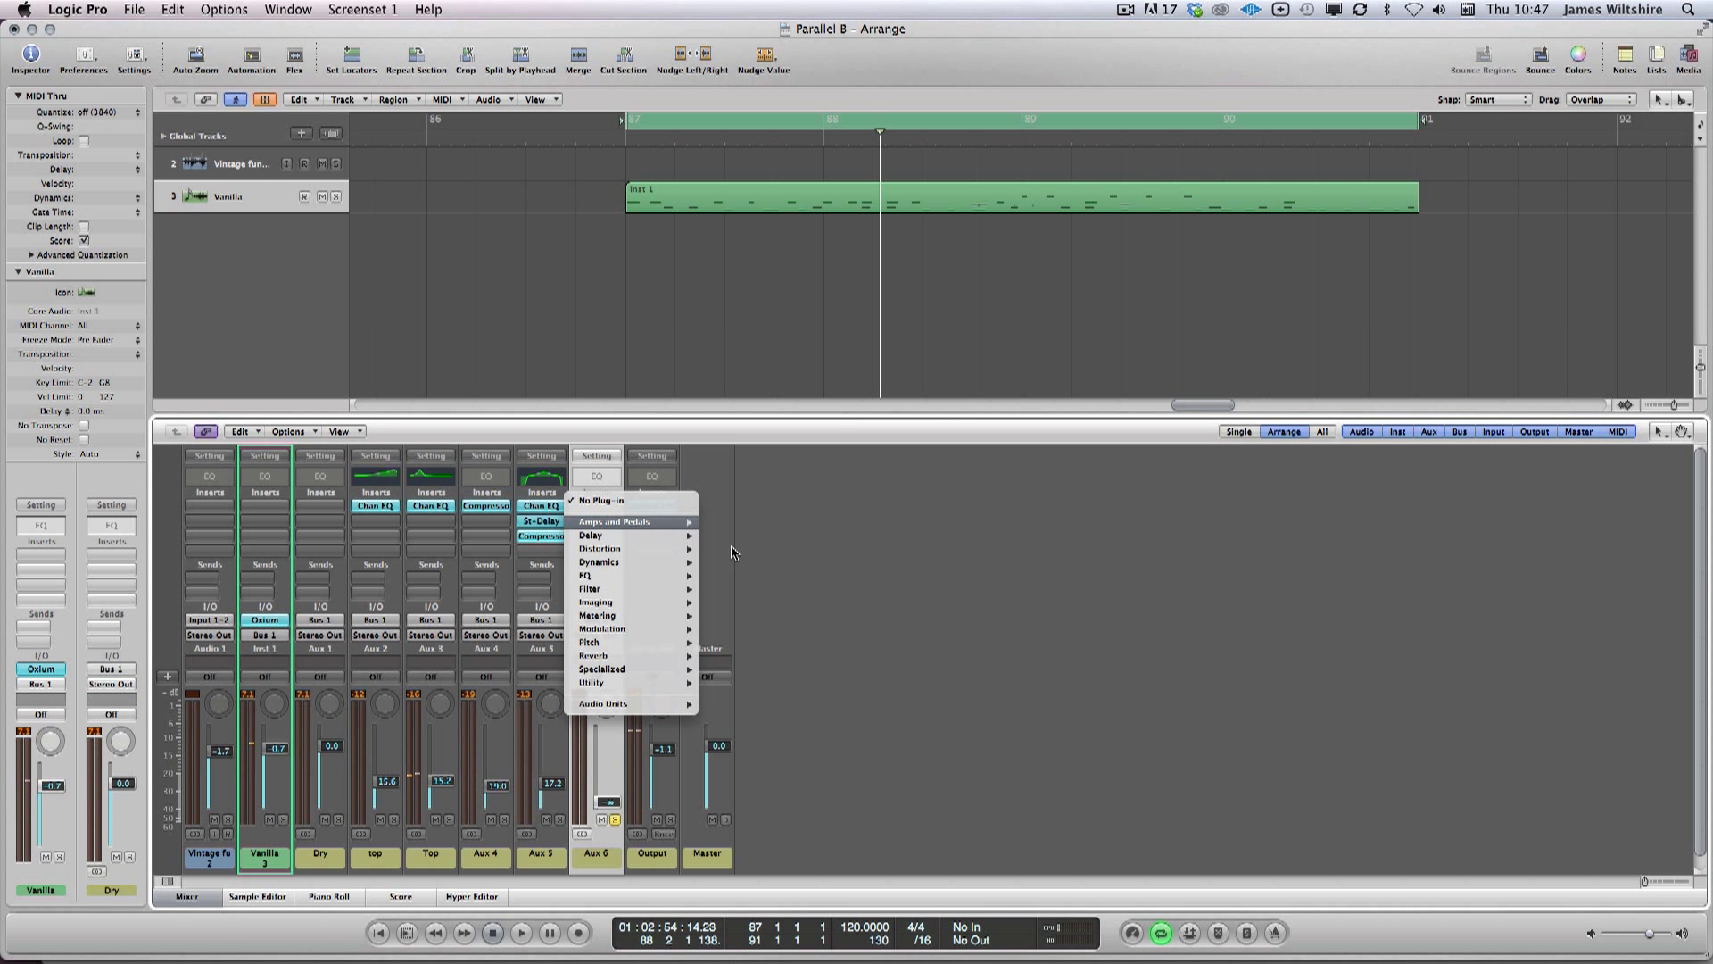
mouse_move(622, 551)
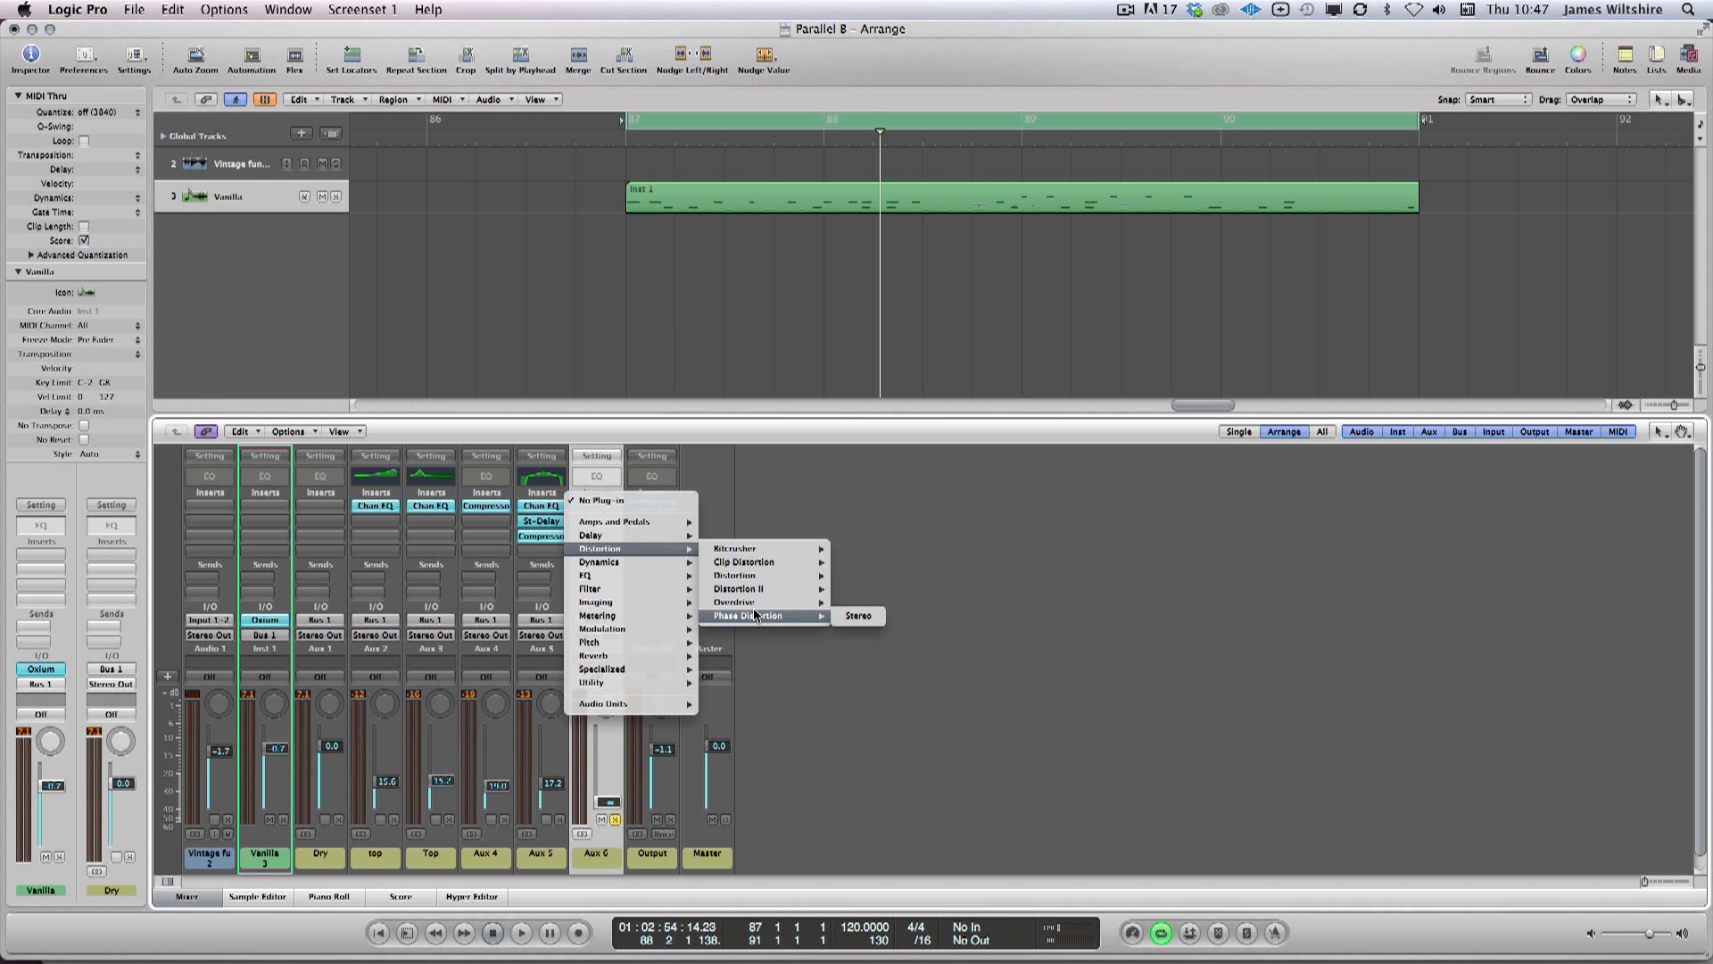
left_click(855, 607)
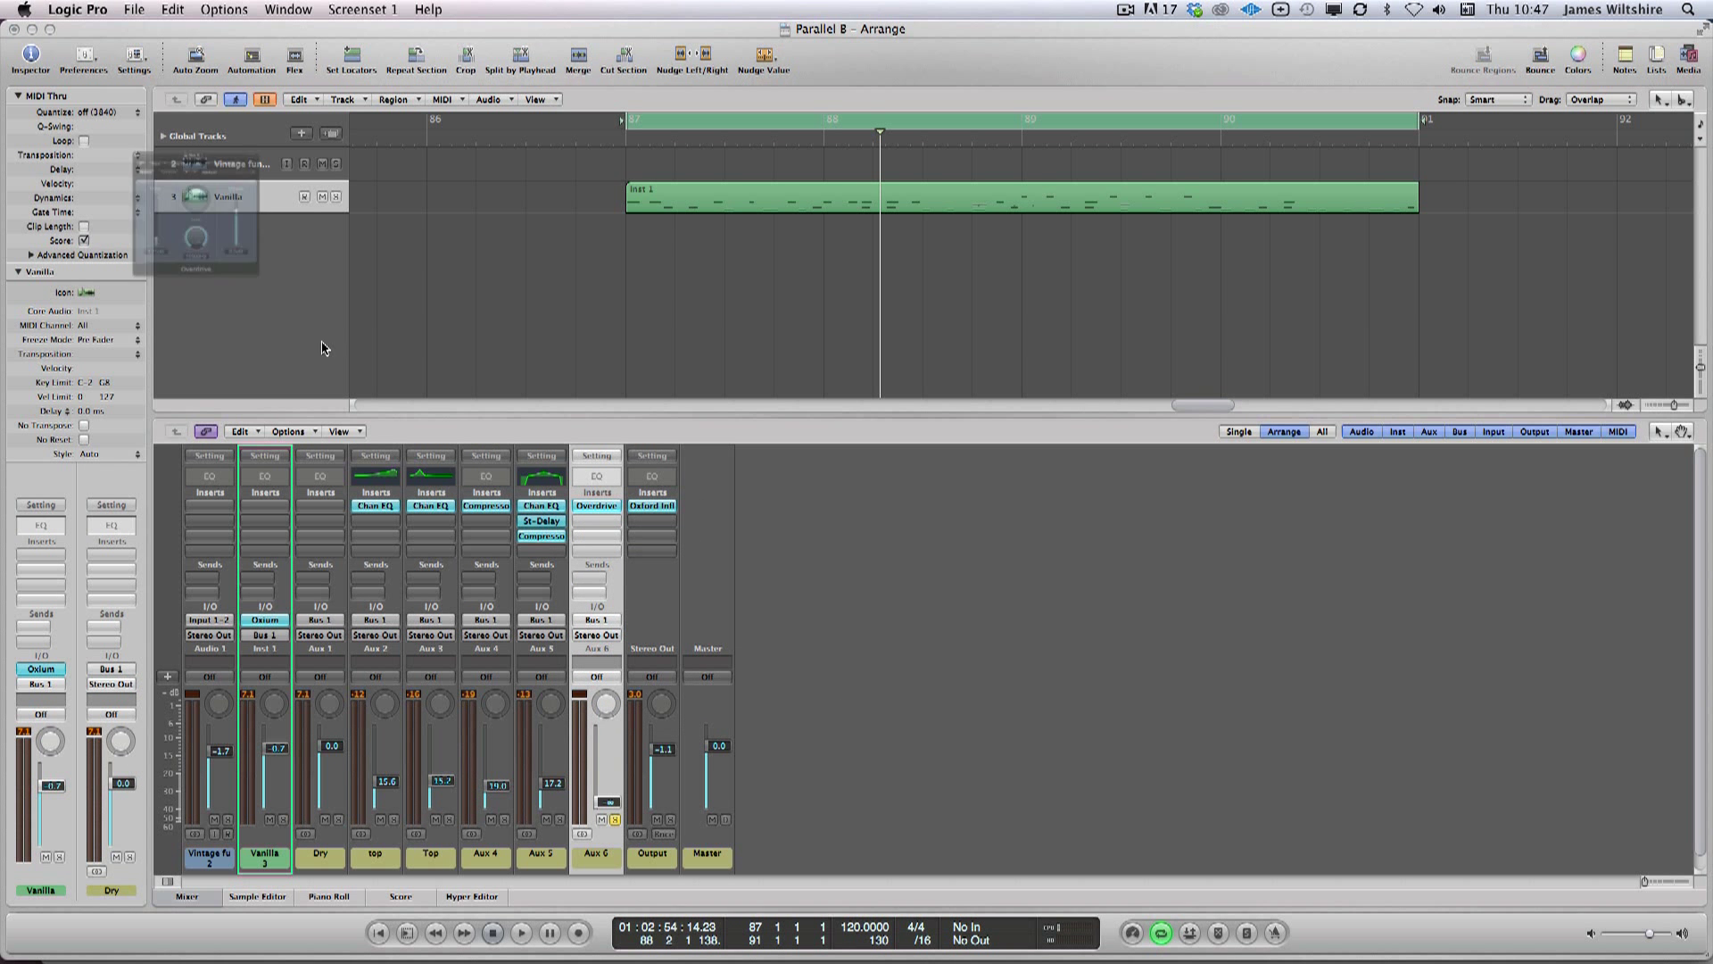
Step: Replace the Overdrive on Aux 6 with a stereo Bitcrusher and move its window clear of the mixer
left_click(577, 498)
mouse_move(640, 576)
mouse_move(748, 576)
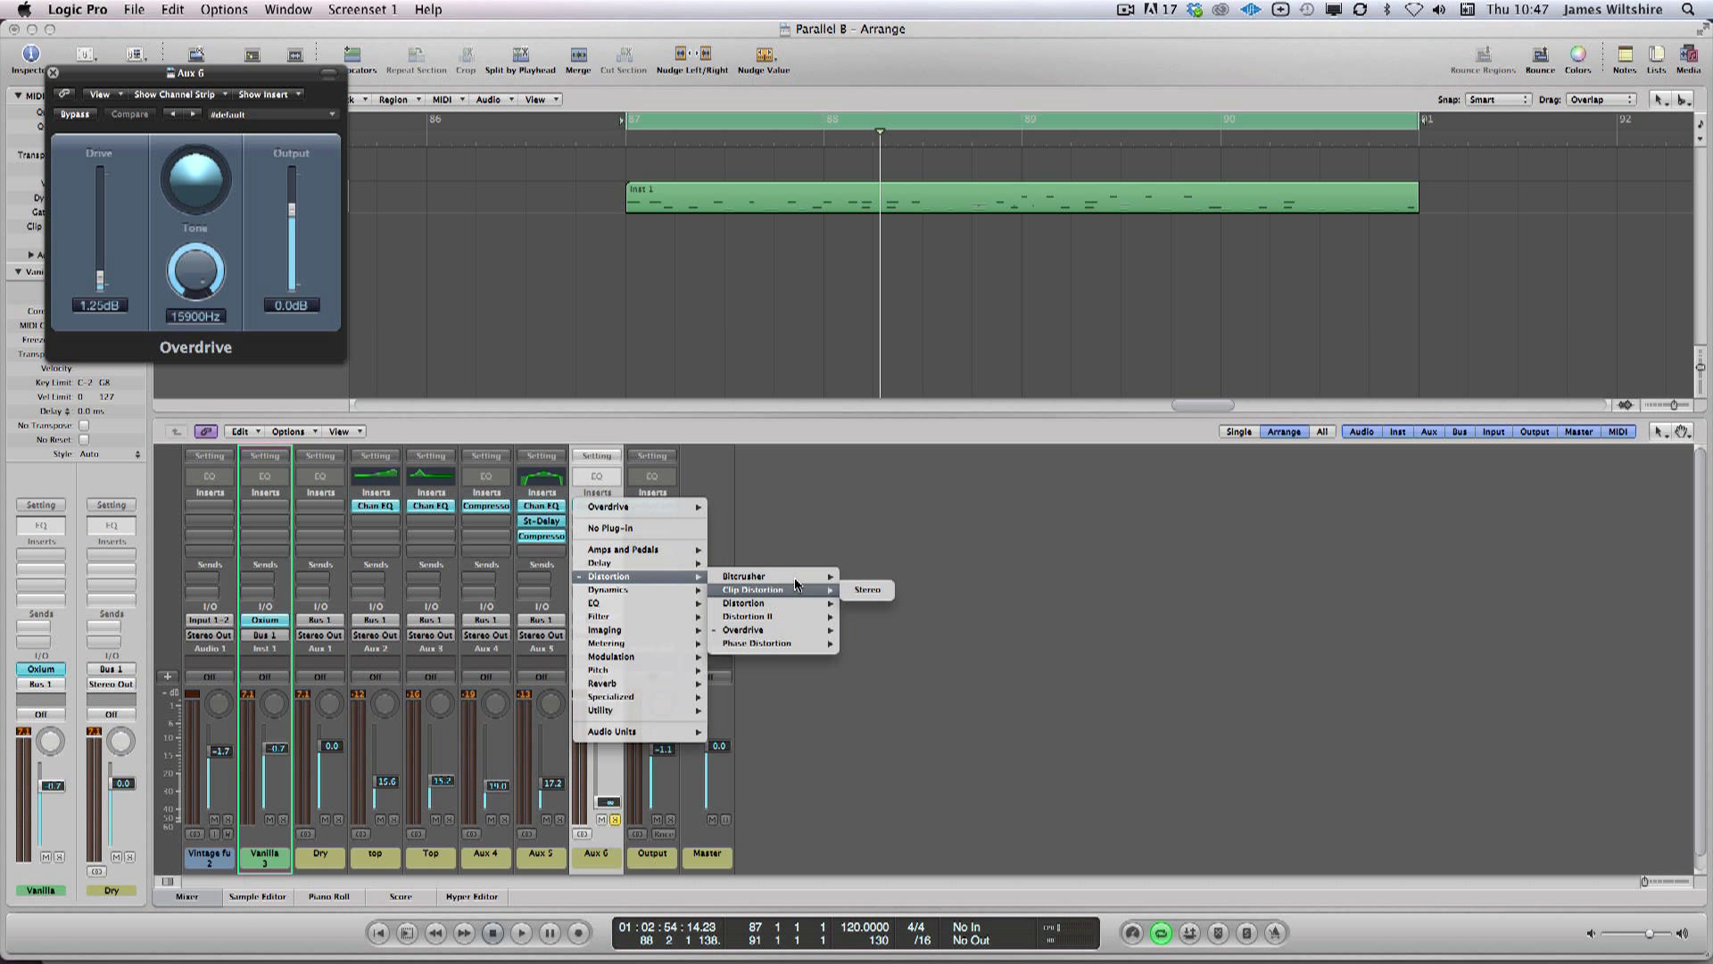
left_click(871, 580)
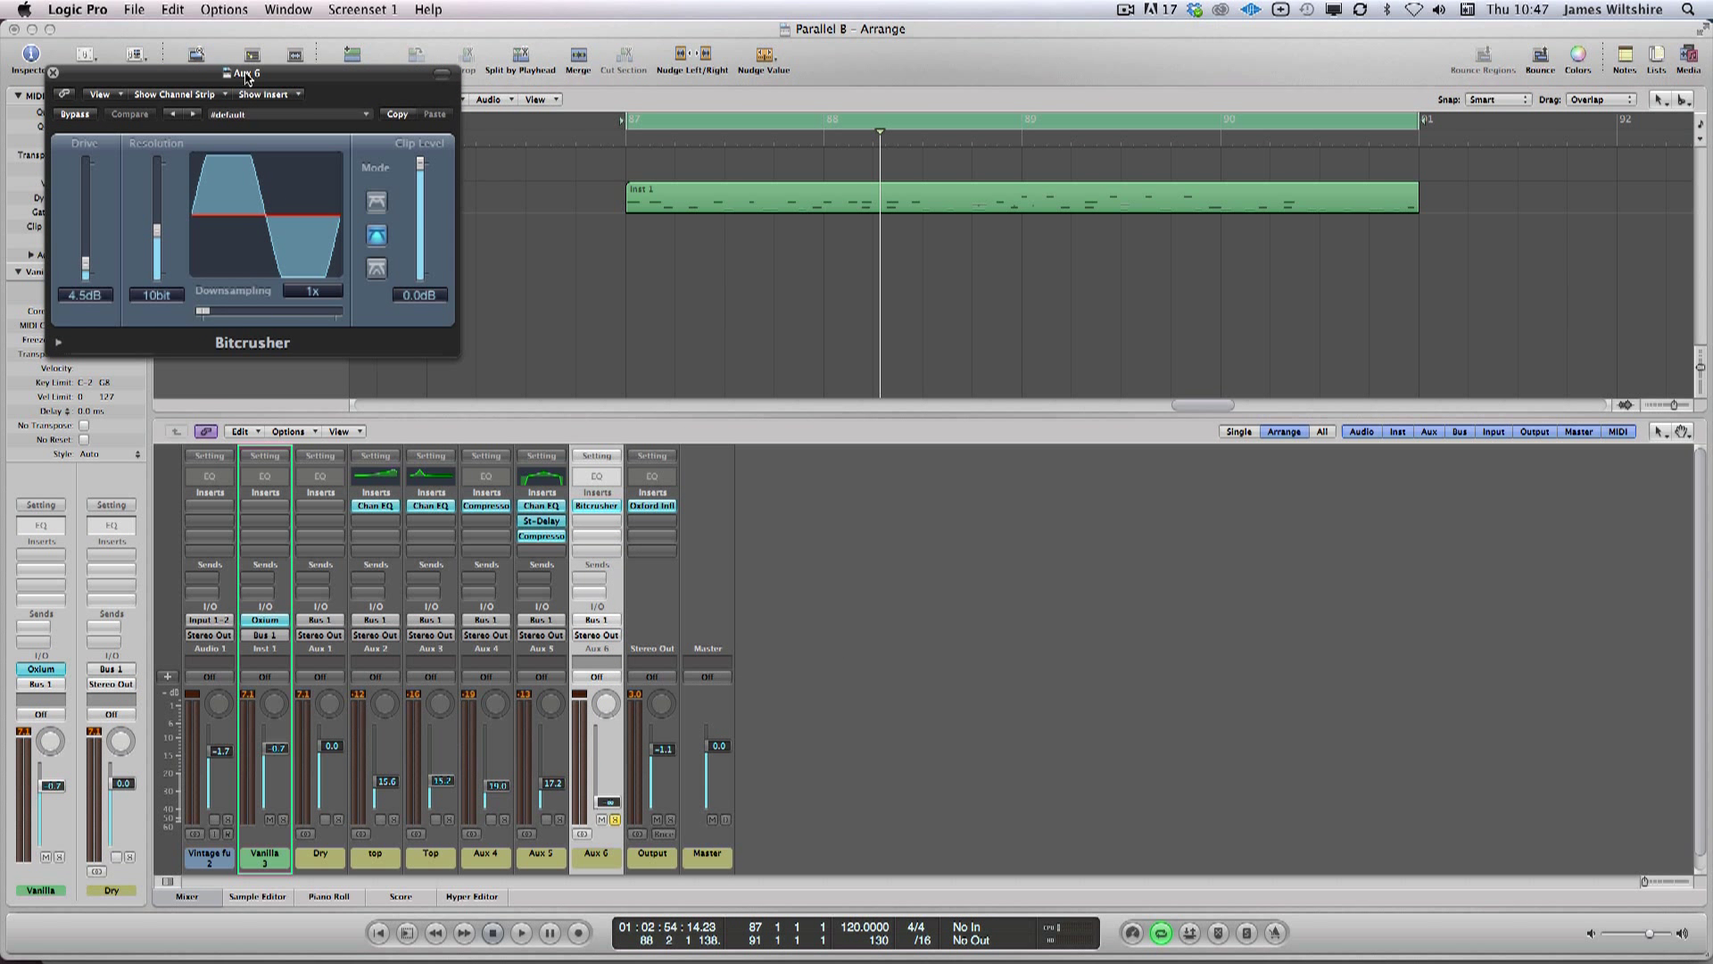
left_click_drag(246, 78, 1044, 323)
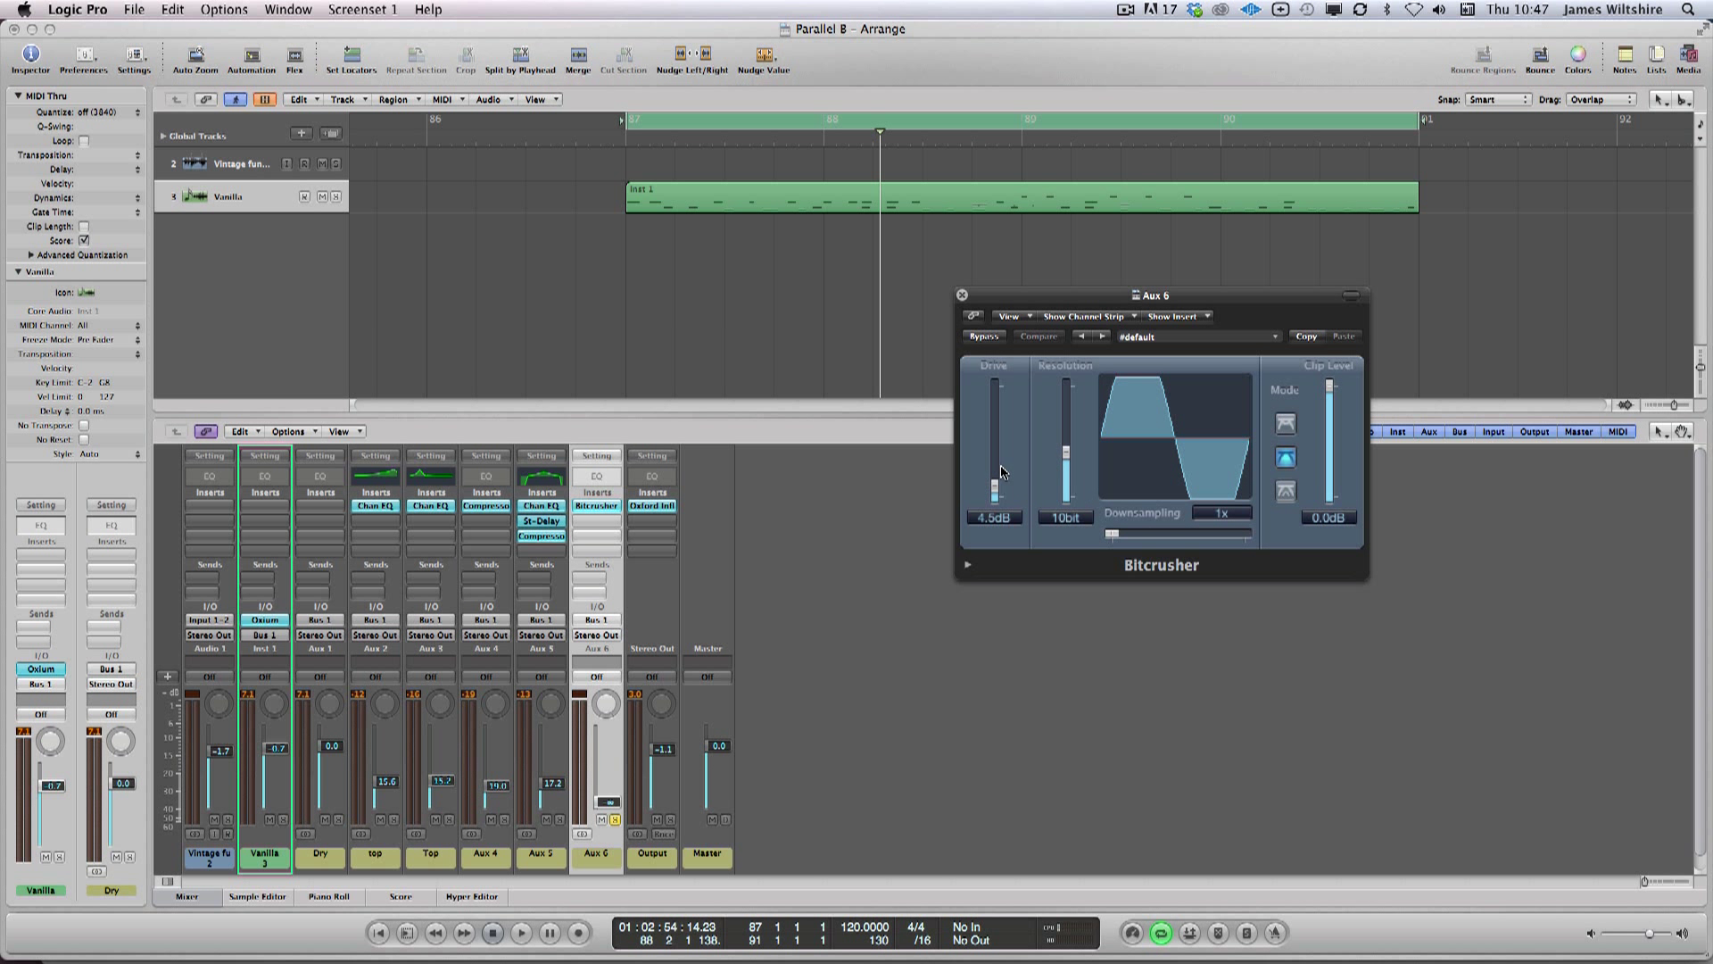
left_click(774, 335)
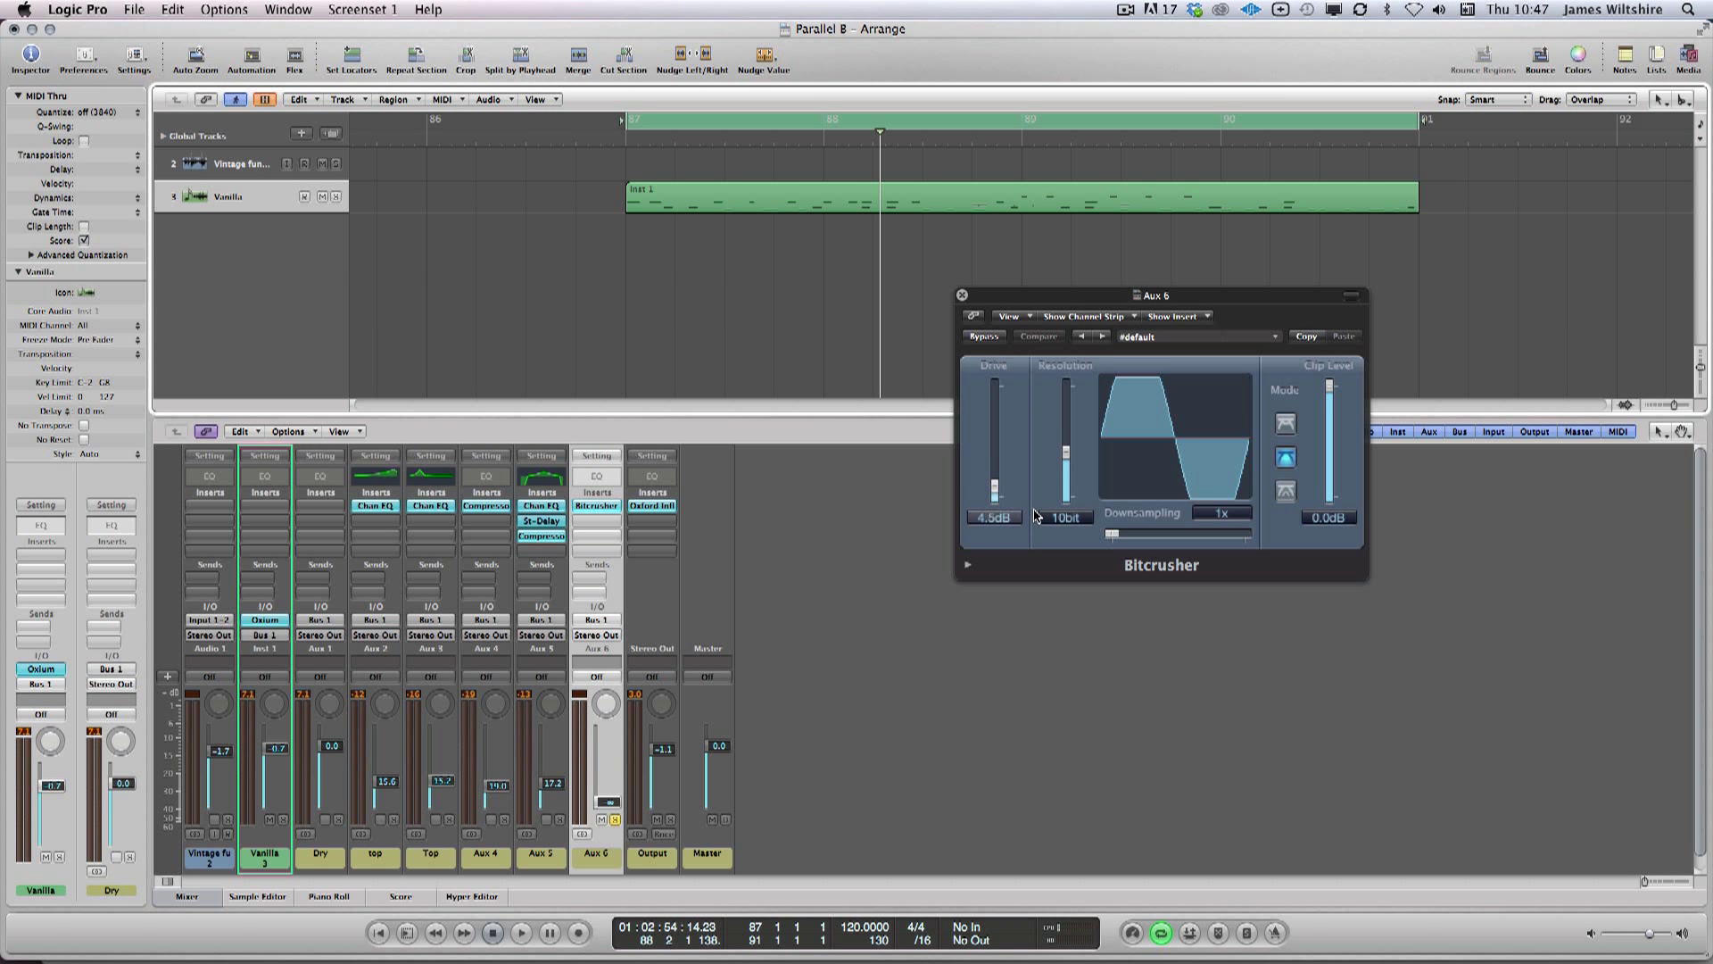
Step: During playback, set the Aux 6 Bitcrusher to 4x downsampling and 7.0 dB drive, and blend the unsoloed channel at about -13.2 dB
left_click(1008, 483)
key("space")
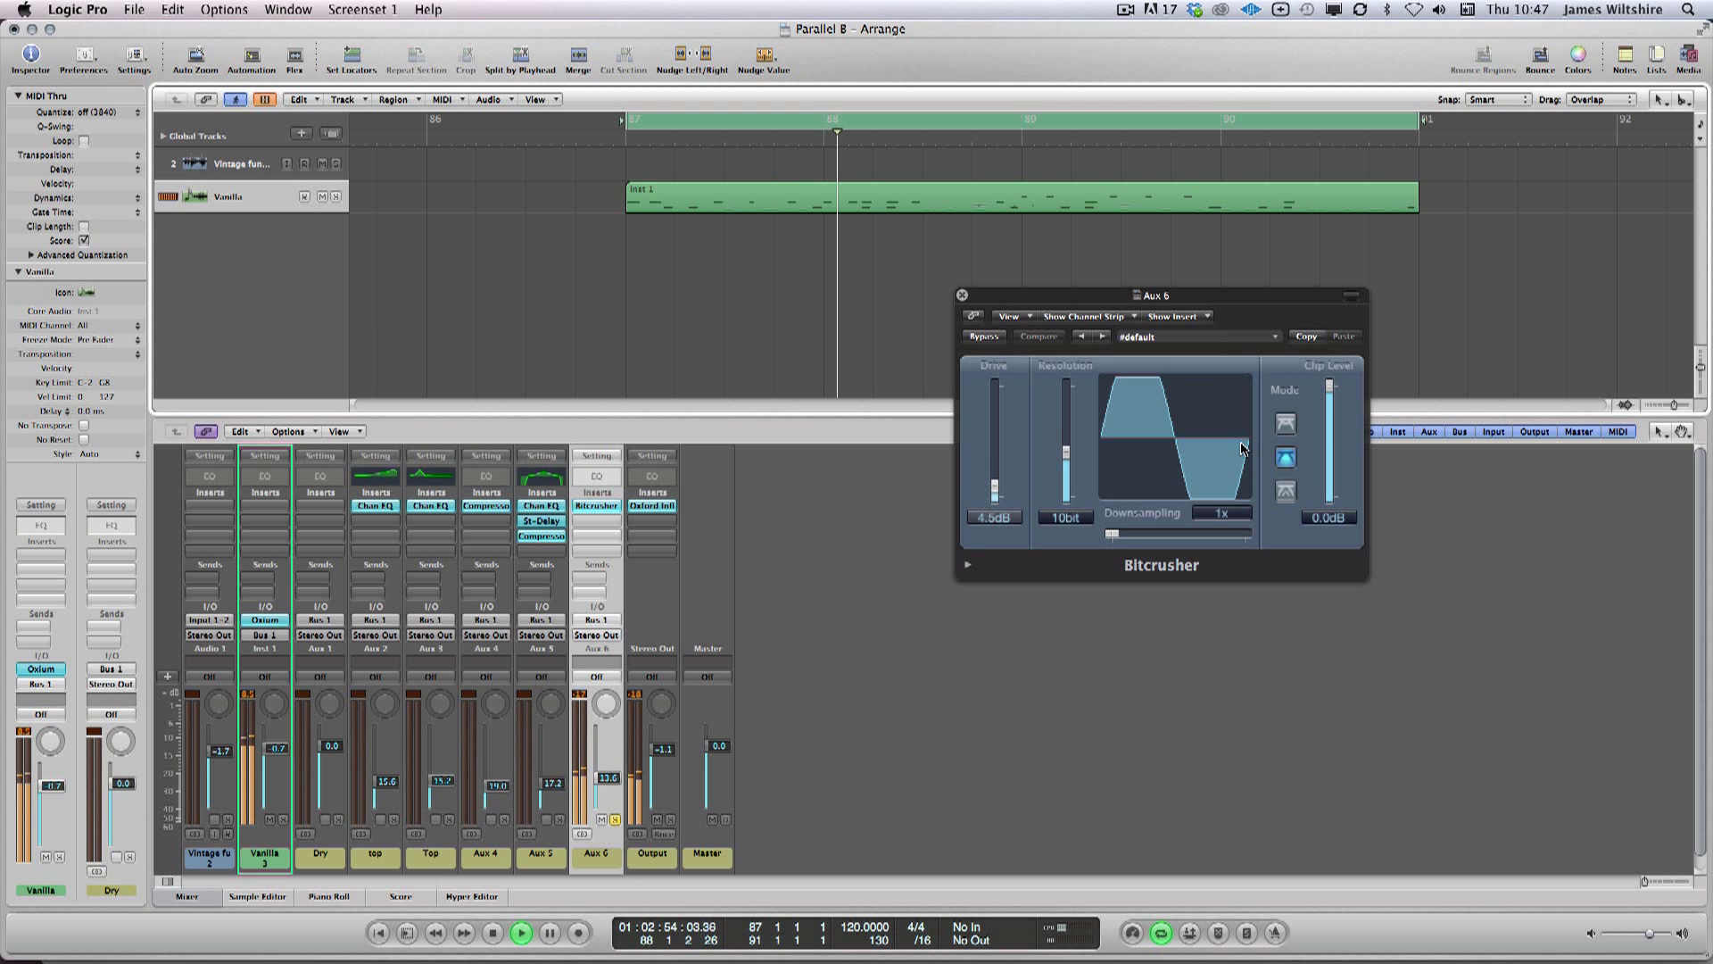
left_click_drag(1111, 533, 1124, 533)
left_click_drag(995, 489, 998, 481)
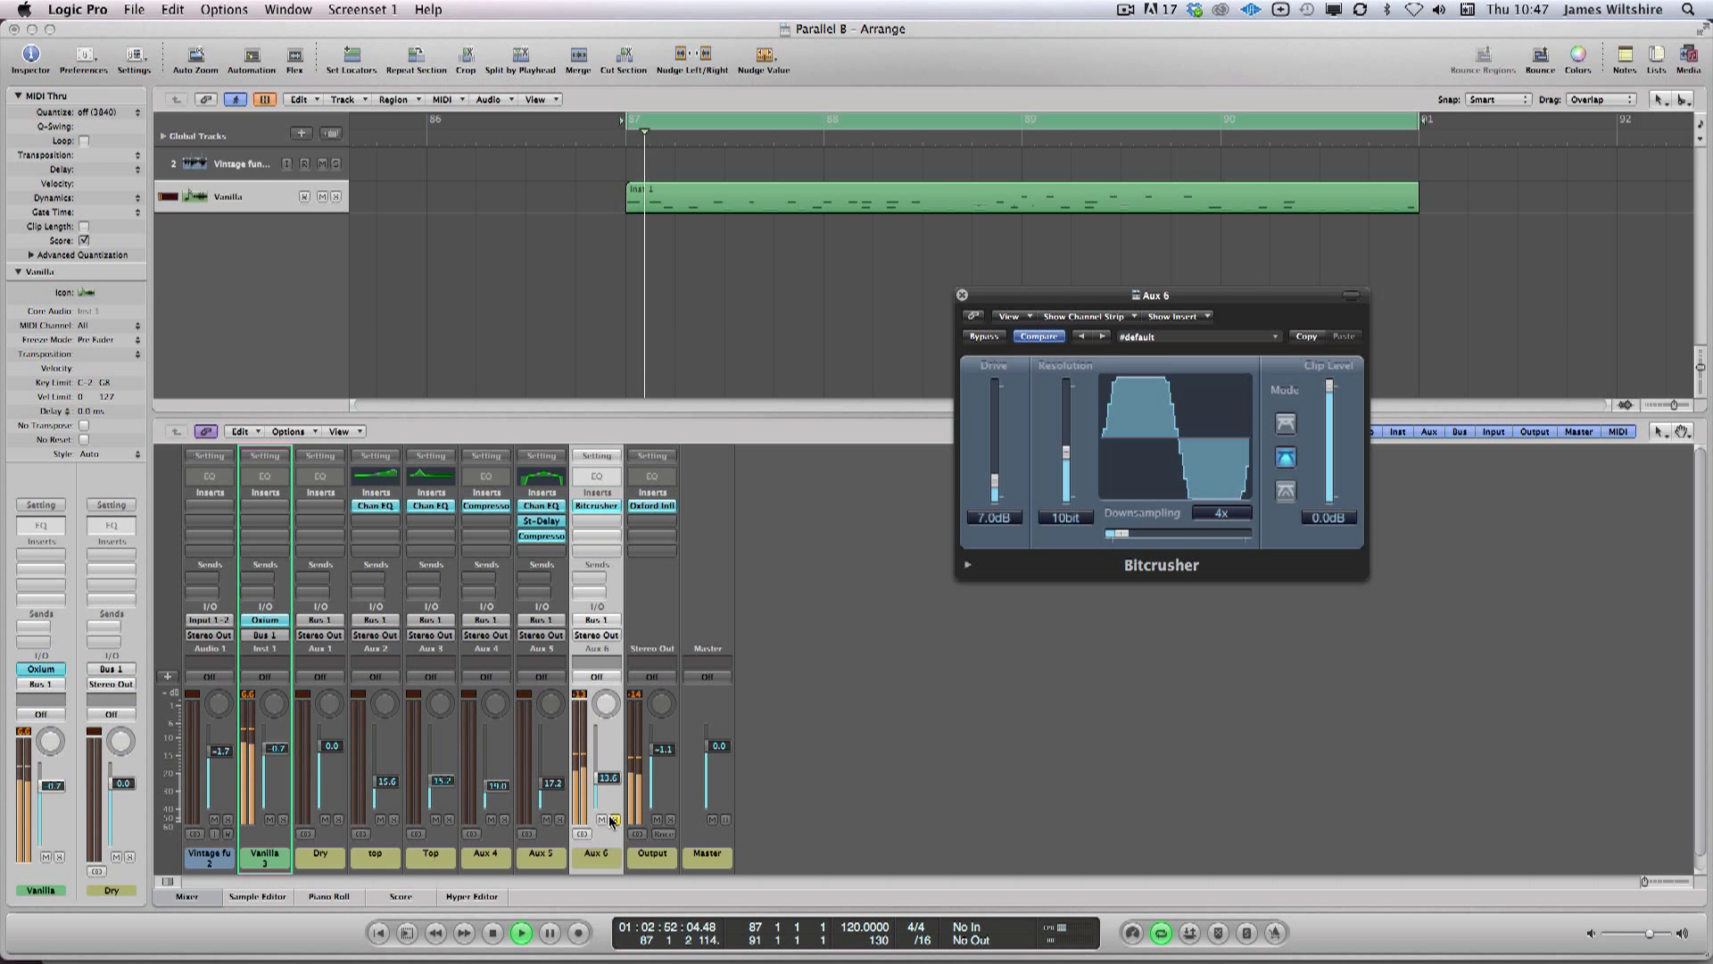
mouse_move(607, 777)
left_mouse_down()
mouse_move(607, 825)
mouse_move(608, 778)
left_mouse_up()
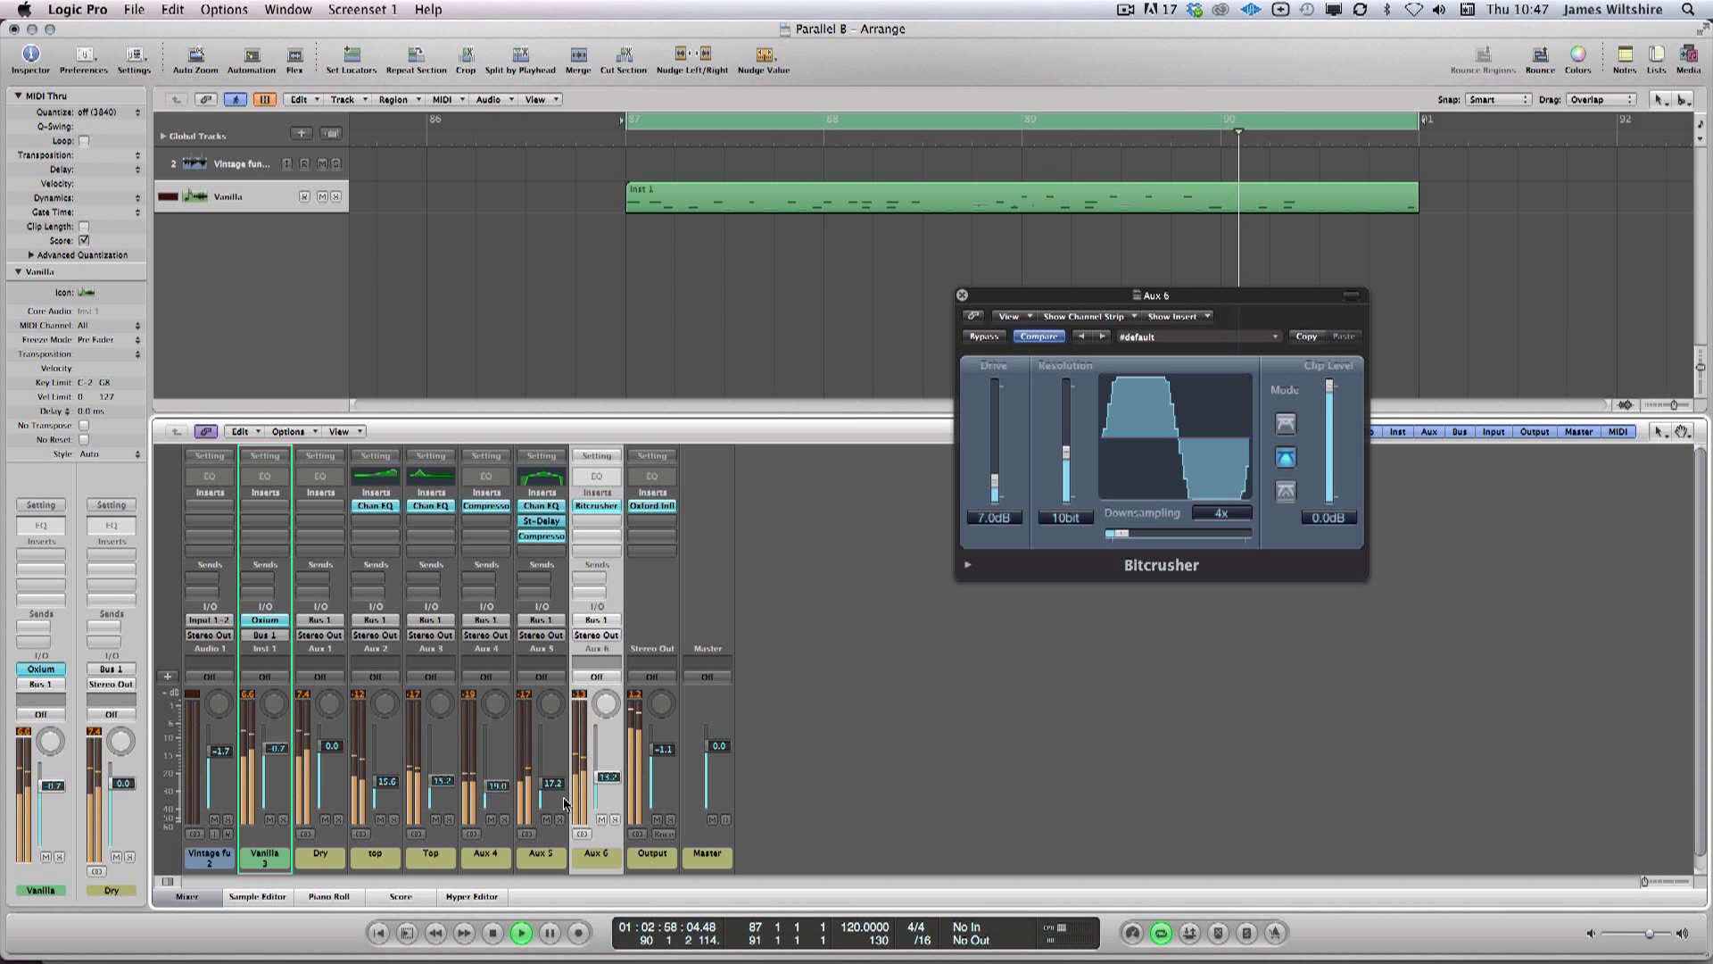
Step: Set the Aux 5 Stereo Delay to 22% left feedback, 26% right feedback and 10600 Hz high cut, and close its window
left_click(541, 521)
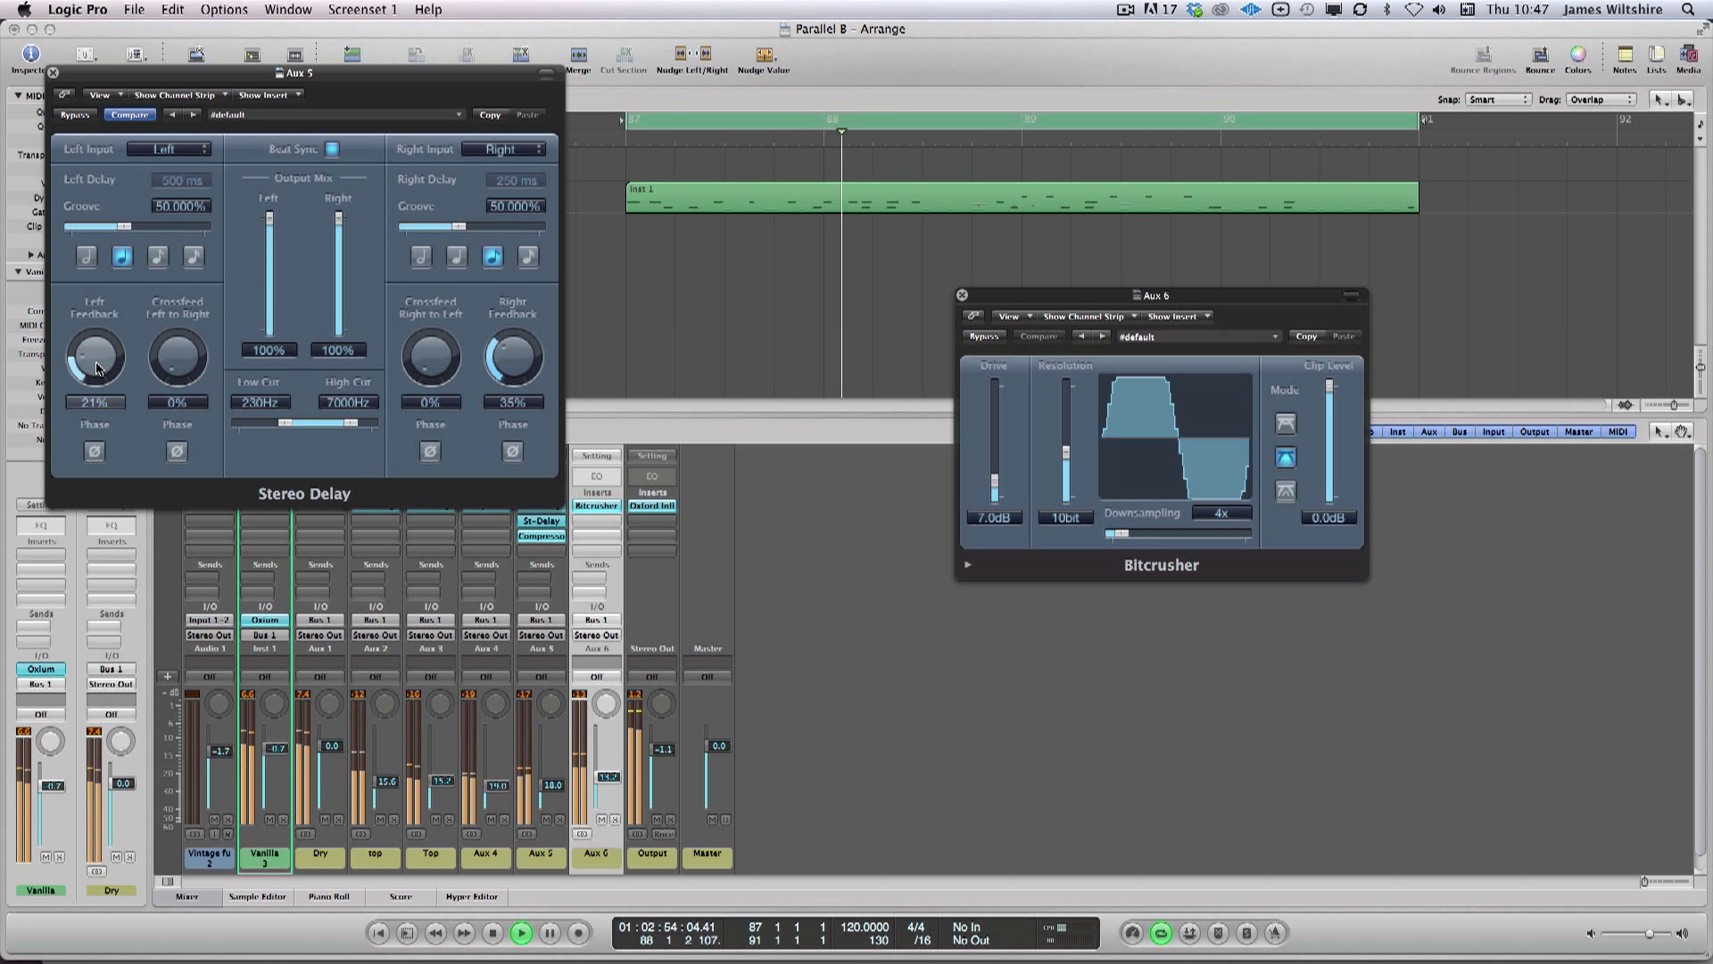
left_click_drag(107, 350, 108, 370)
left_click_drag(513, 355, 514, 368)
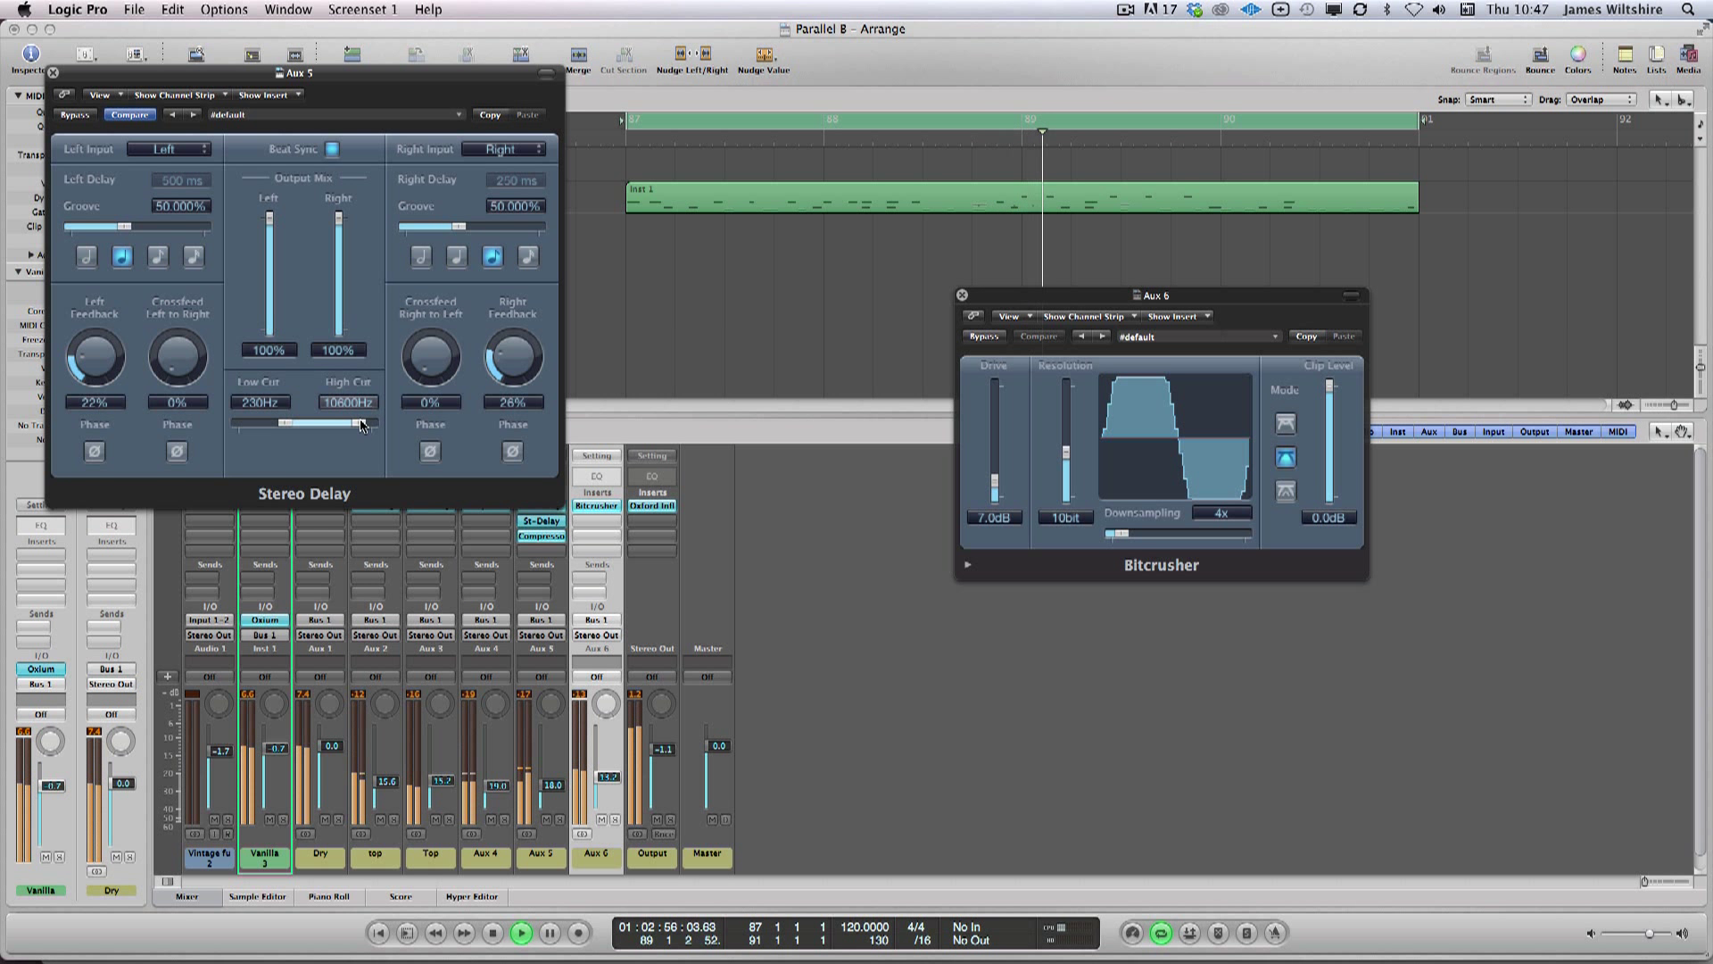
left_click(53, 73)
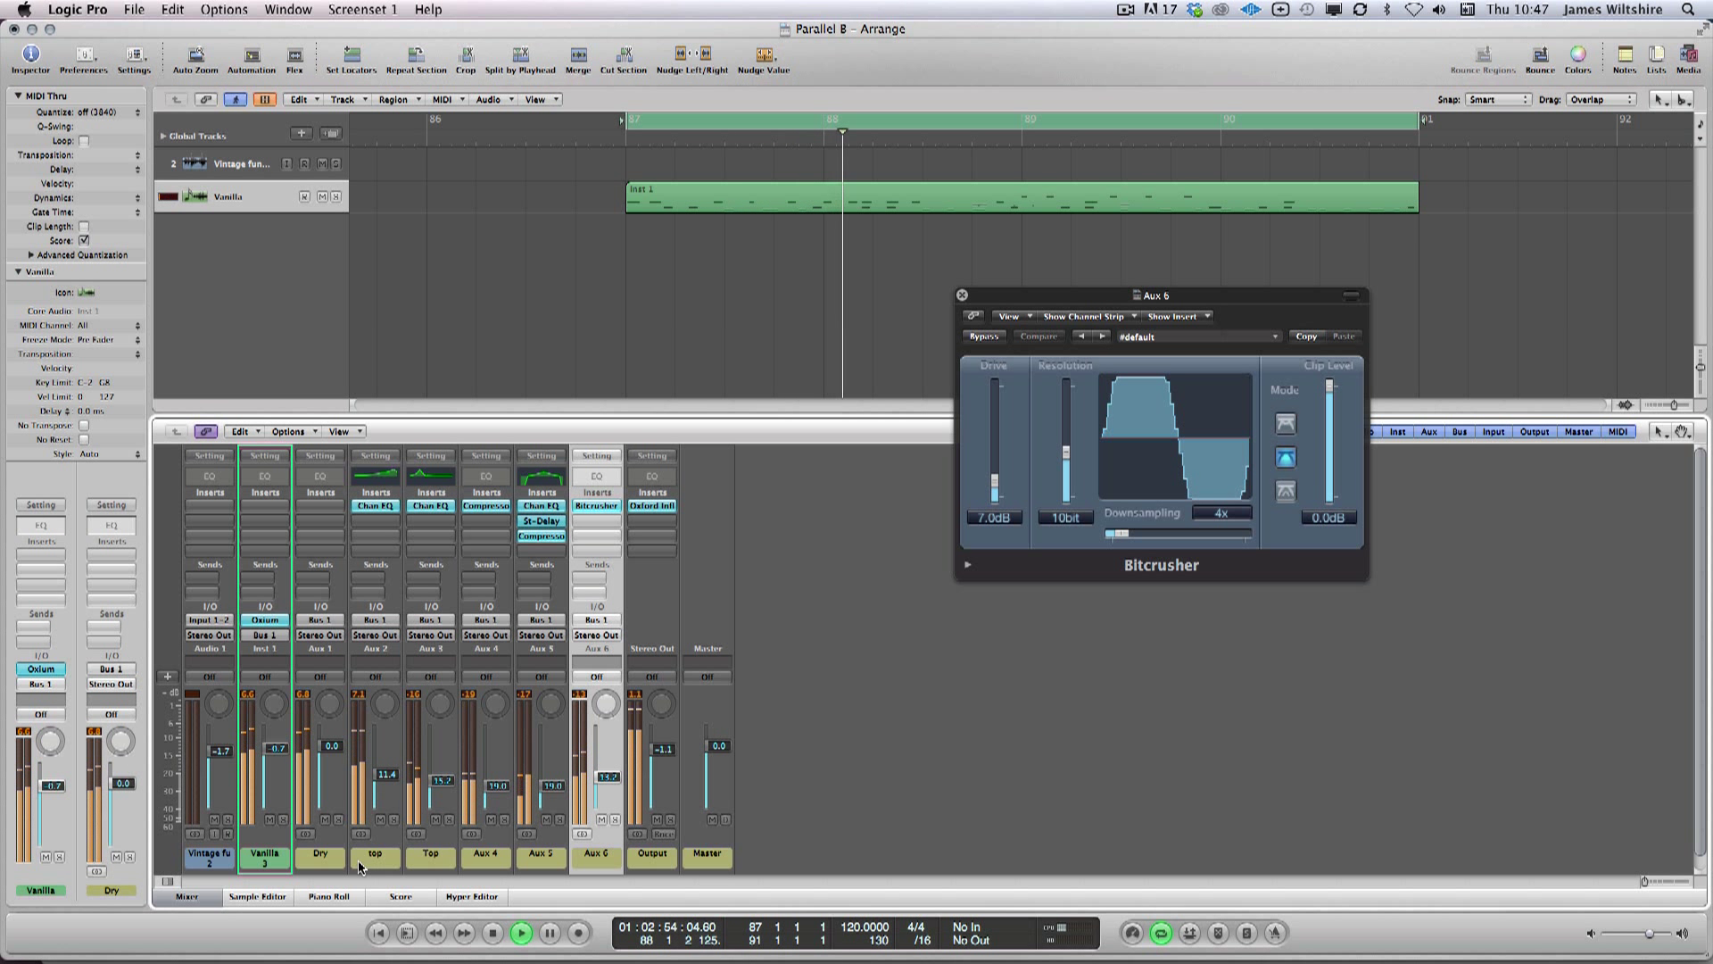
Step: Select the channels from Aux 2 to Aux 6, and mute and unmute them during playback to compare the blend with Dry alone
key("space")
left_click_drag(357, 863, 613, 864)
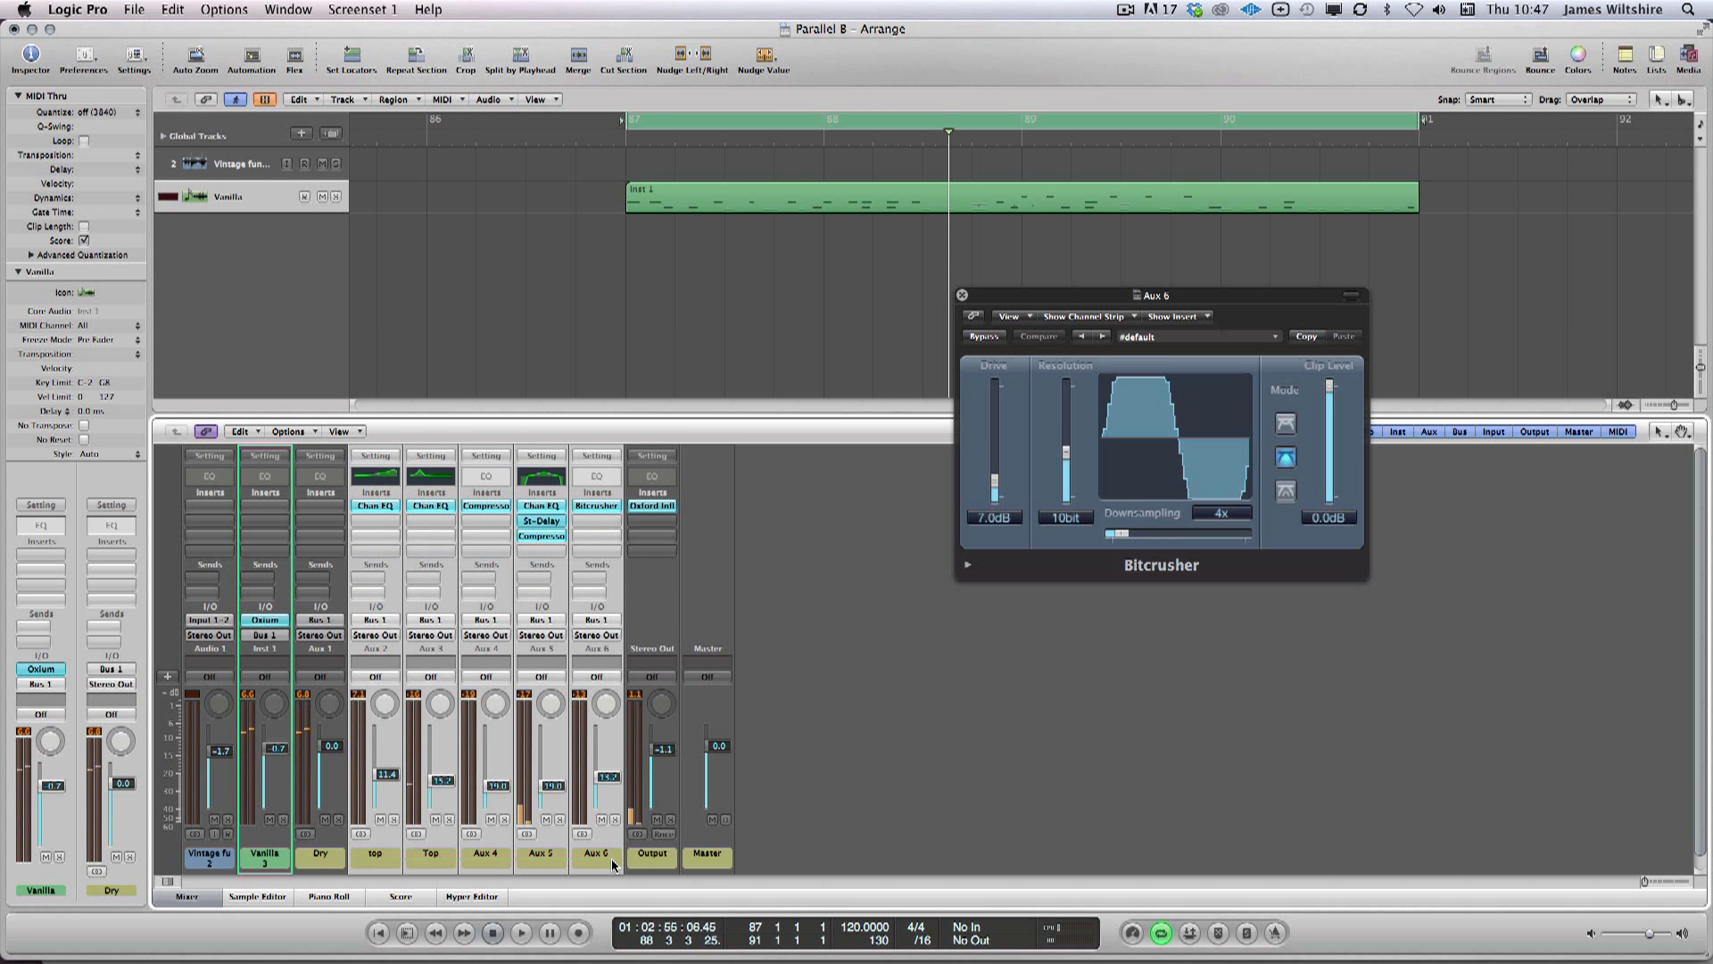
left_click(602, 819)
key("space")
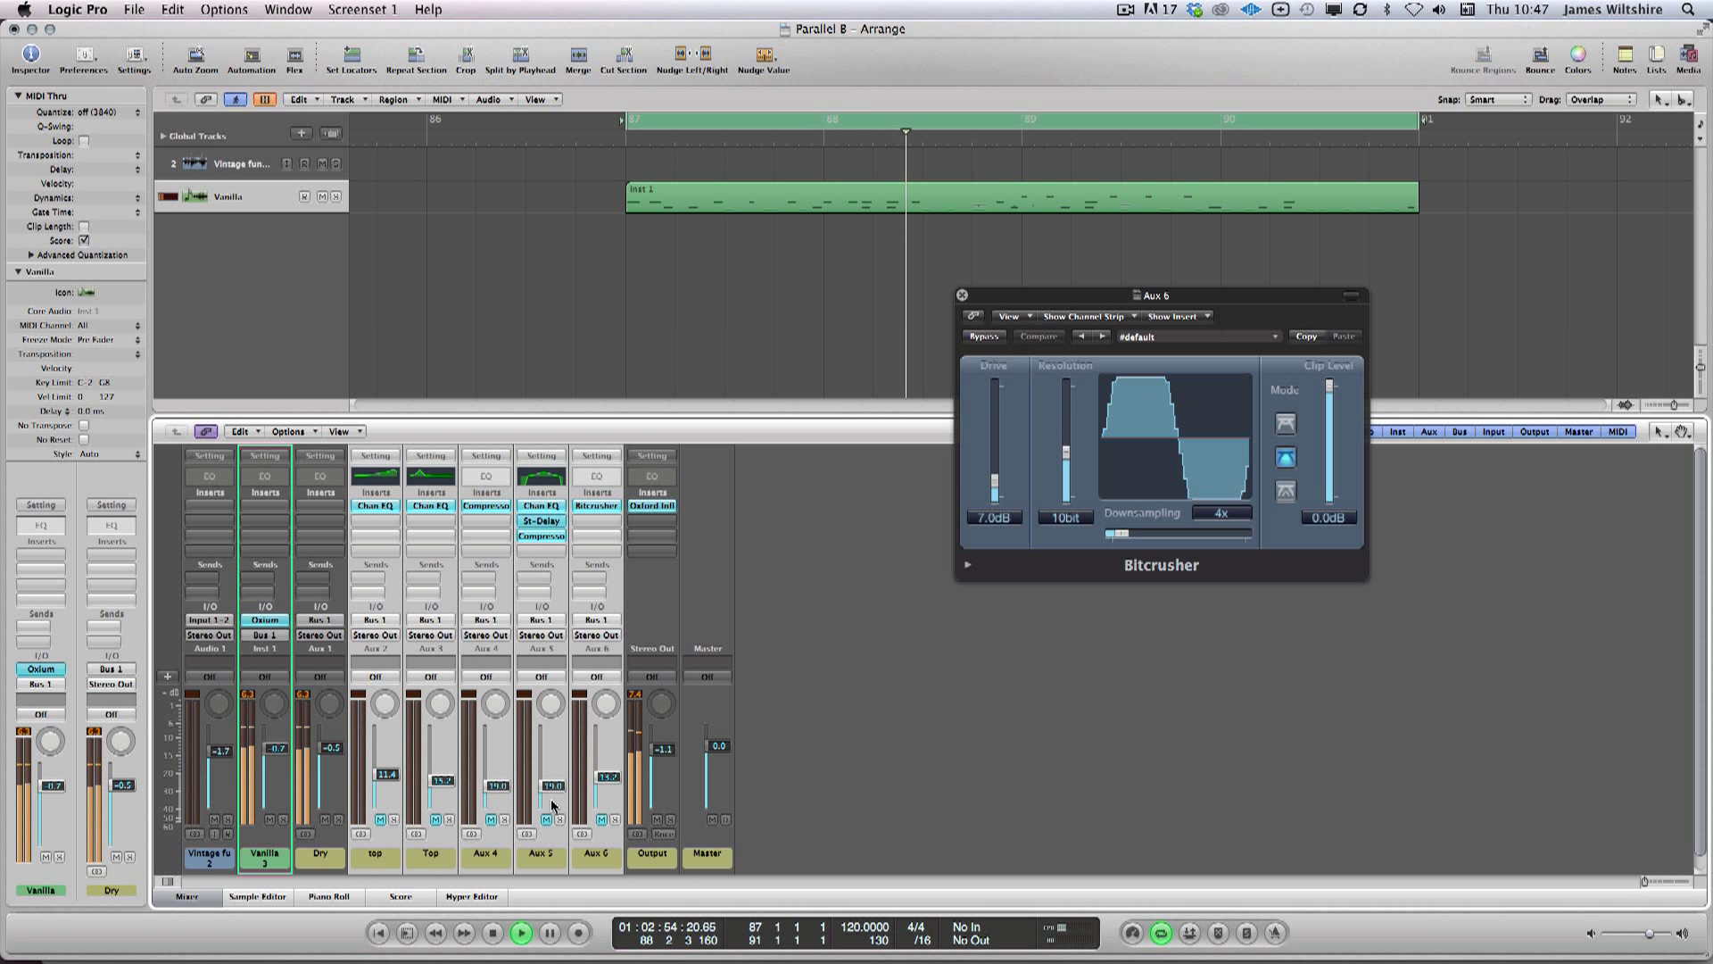
left_click(601, 819)
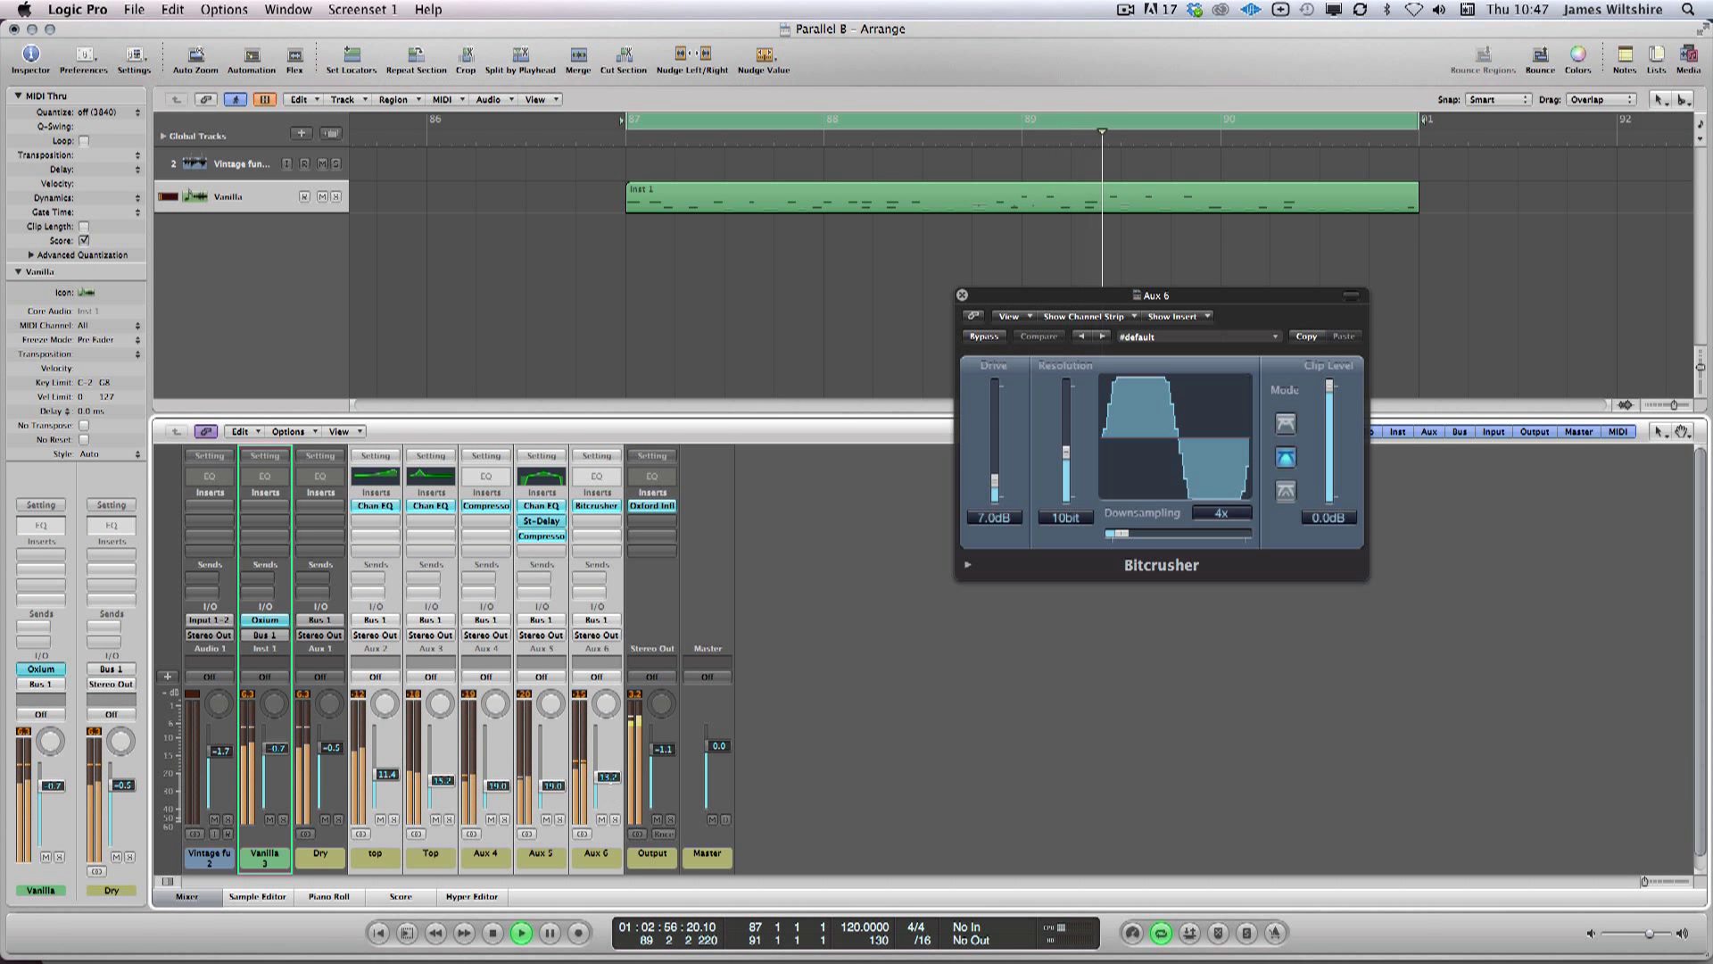
Step: Raise the Dry fader to about +0.9 dB, lower the selected aux faders by about 4 dB together, and stop playback
mouse_move(319, 754)
left_mouse_down()
mouse_move(397, 759)
mouse_move(319, 750)
left_mouse_up()
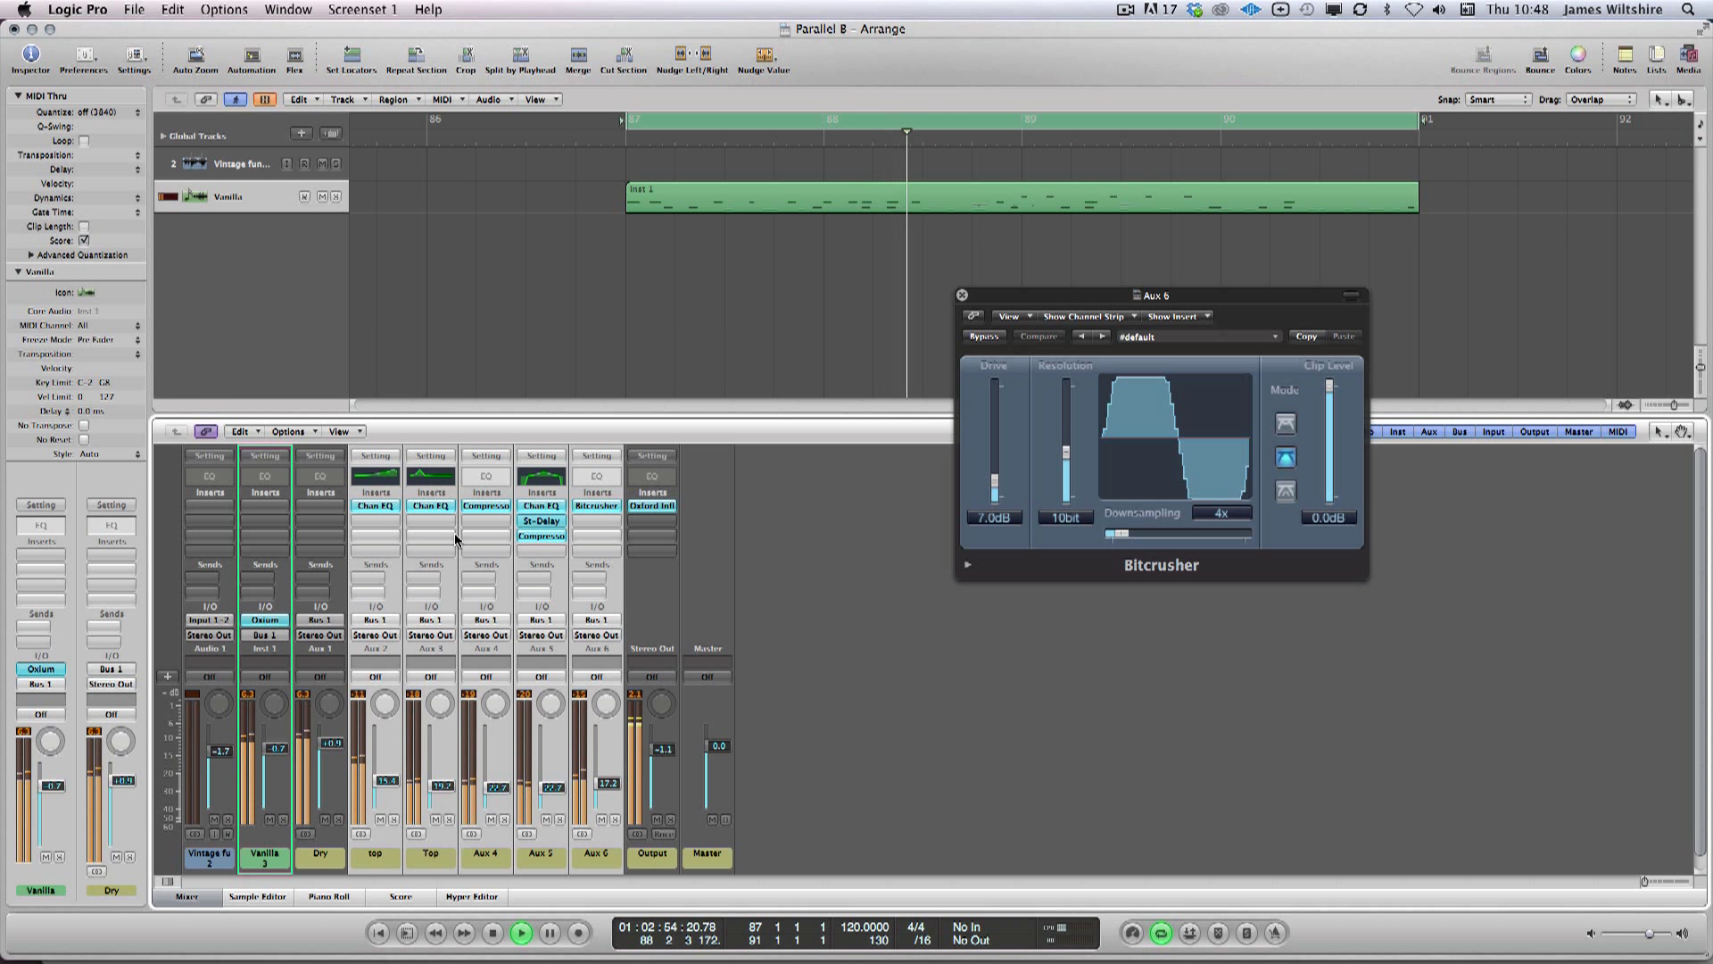
left_click(563, 256)
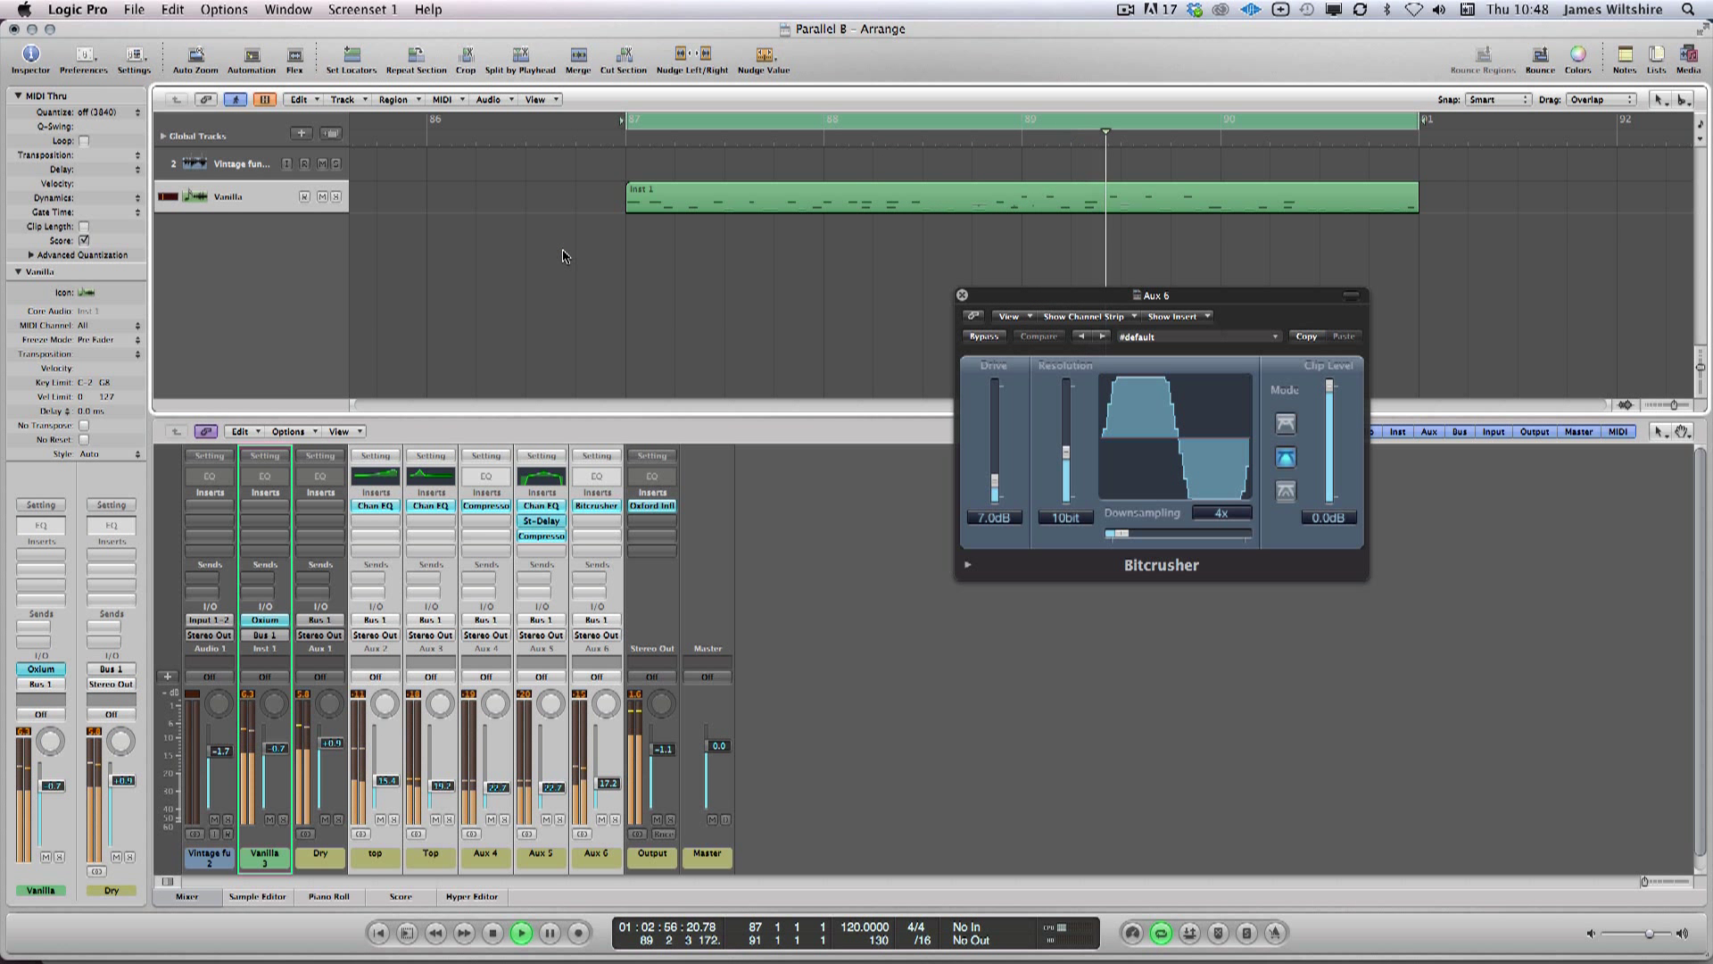
key("space")
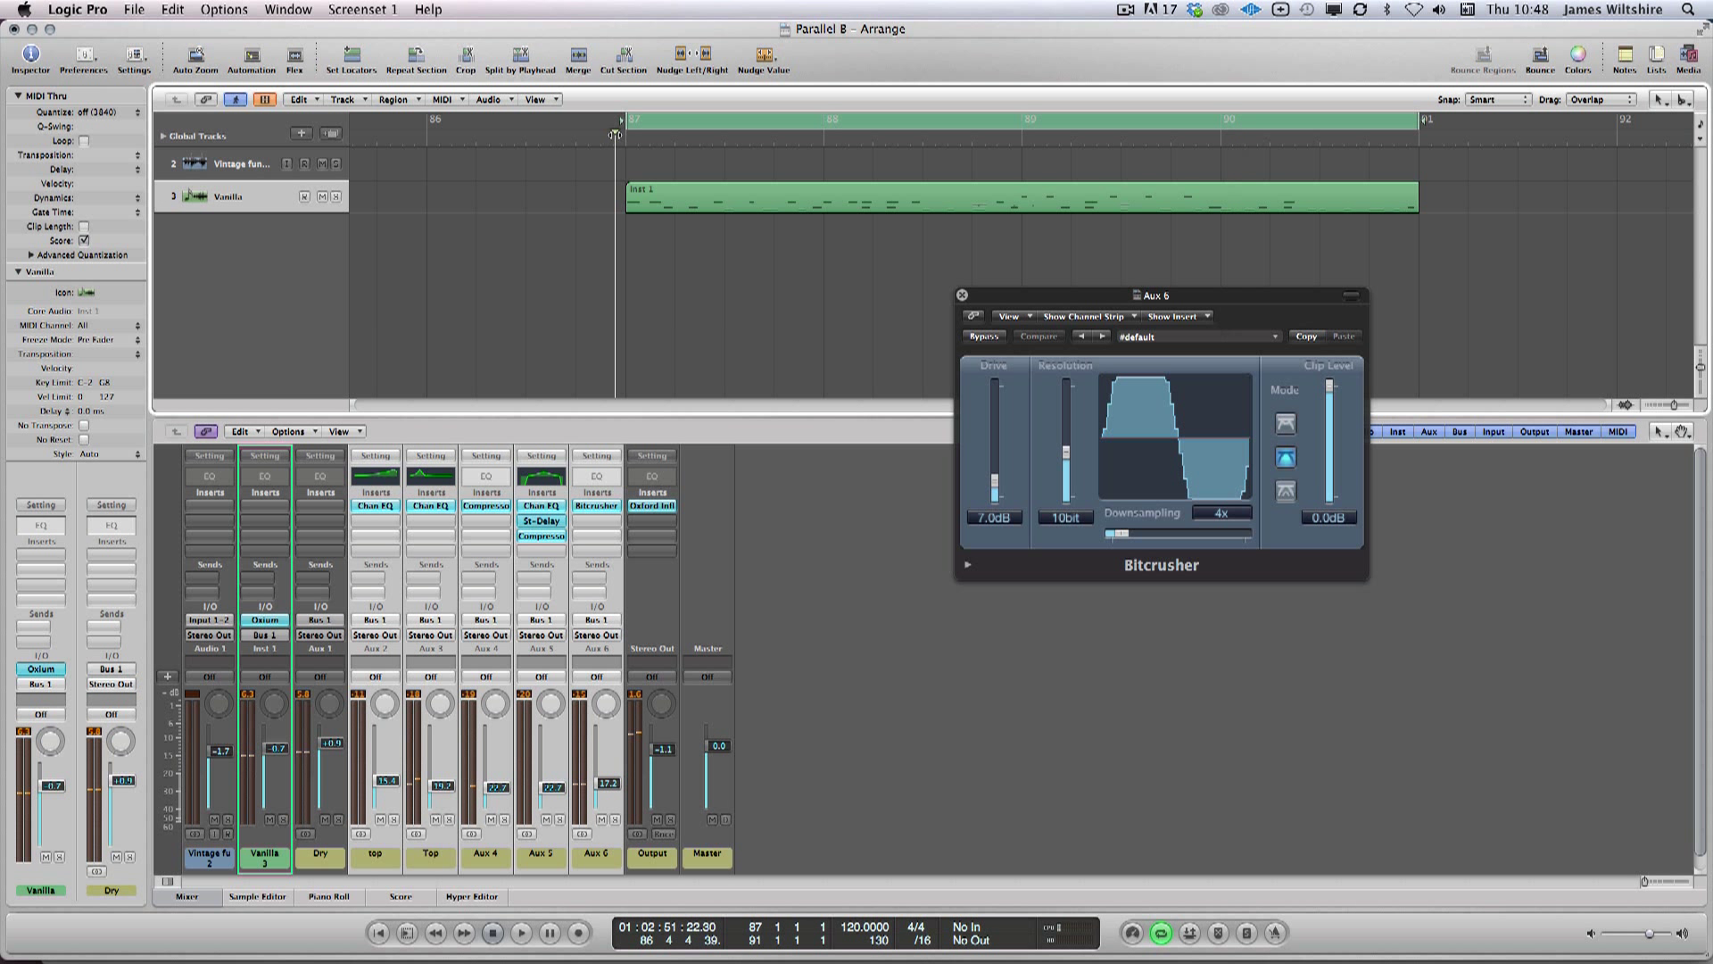
Step: Select the Dry through Aux 6 channels and play the blended sound briefly from bar 87
left_click_drag(615, 134, 644, 134)
left_click(652, 138)
left_click_drag(314, 866, 622, 864)
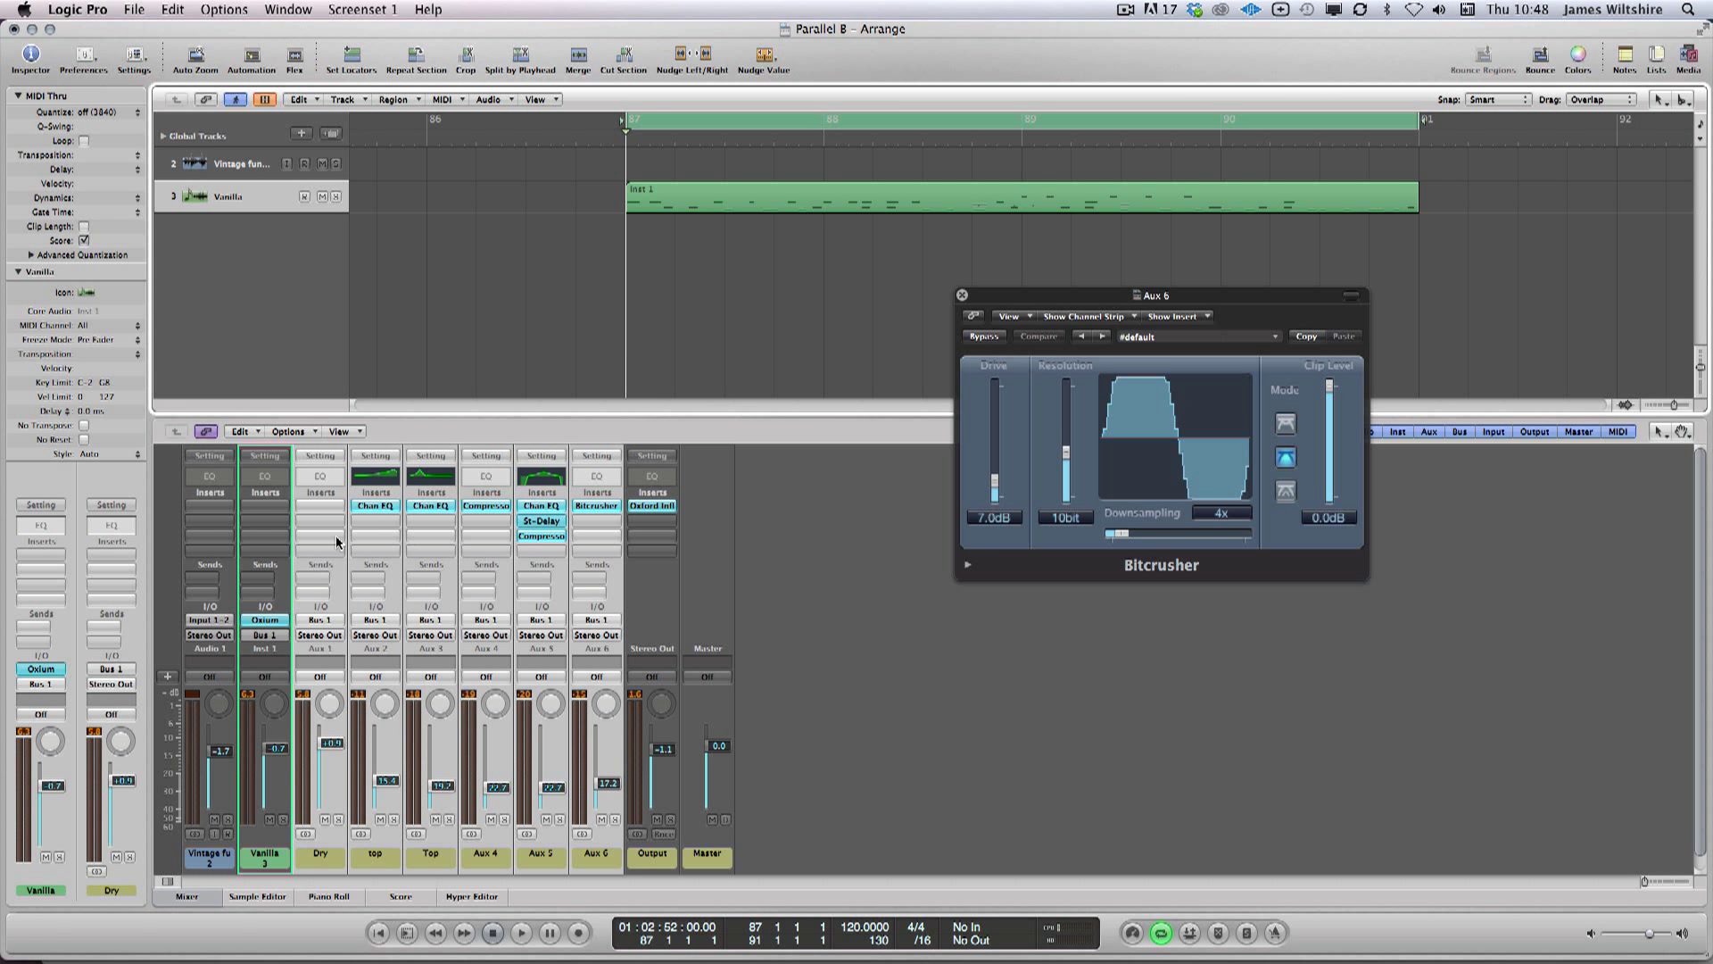
left_click(265, 508)
left_click(180, 560)
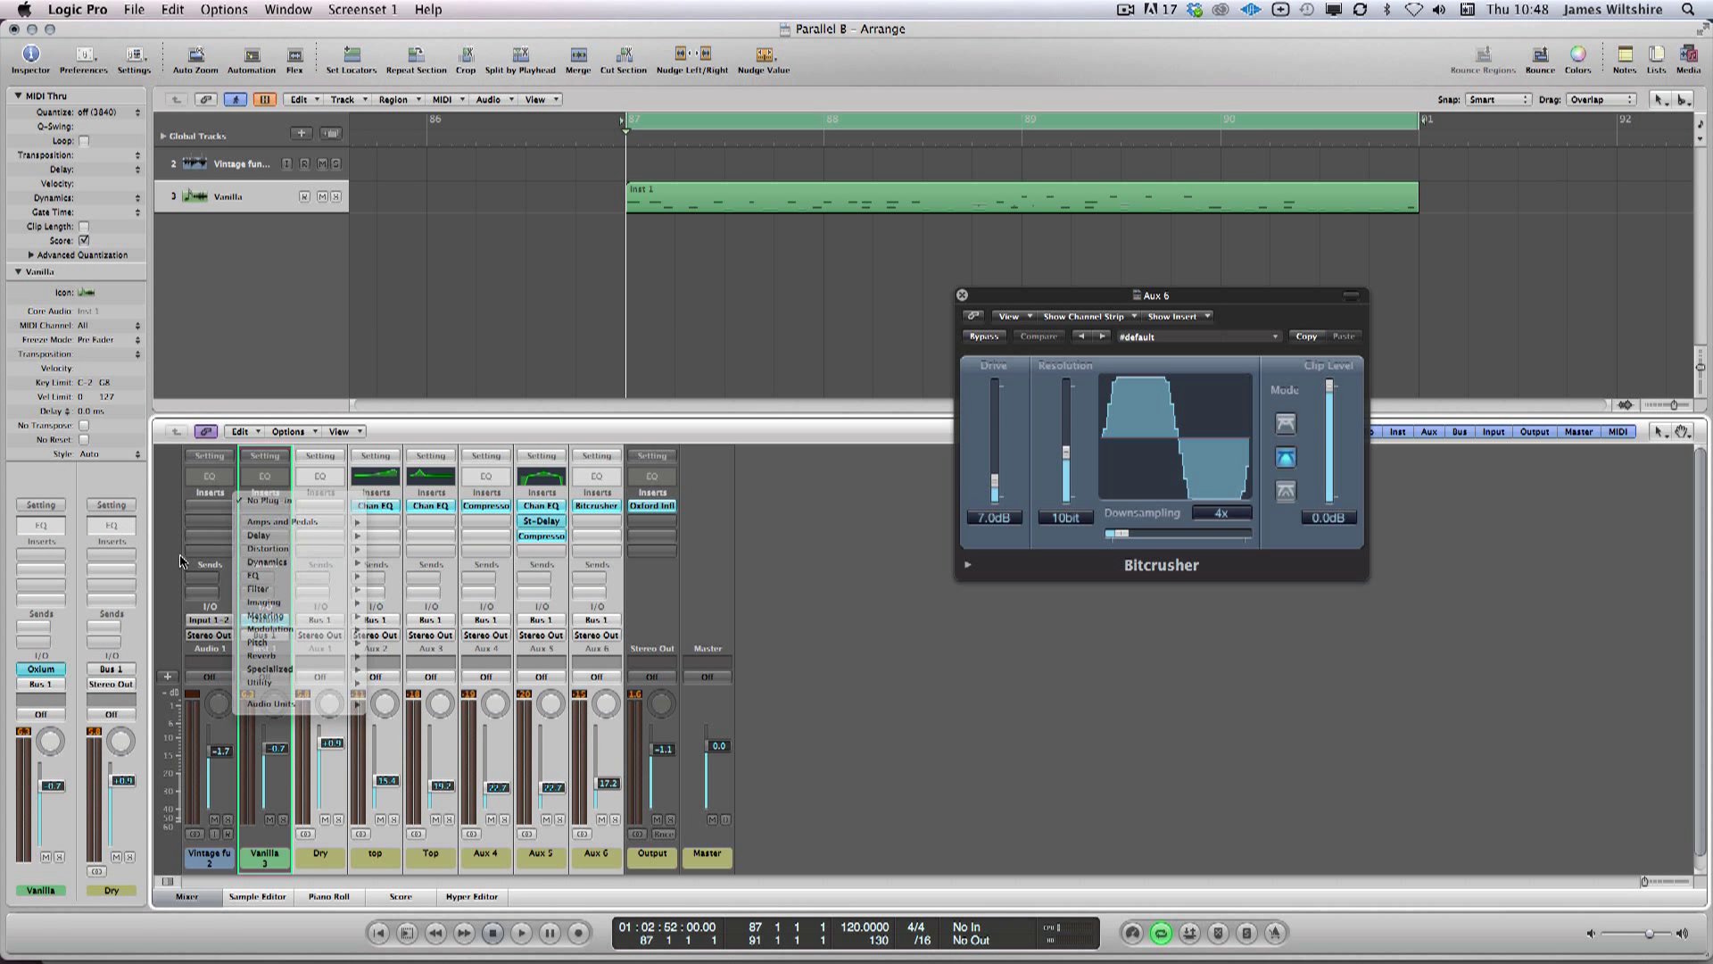
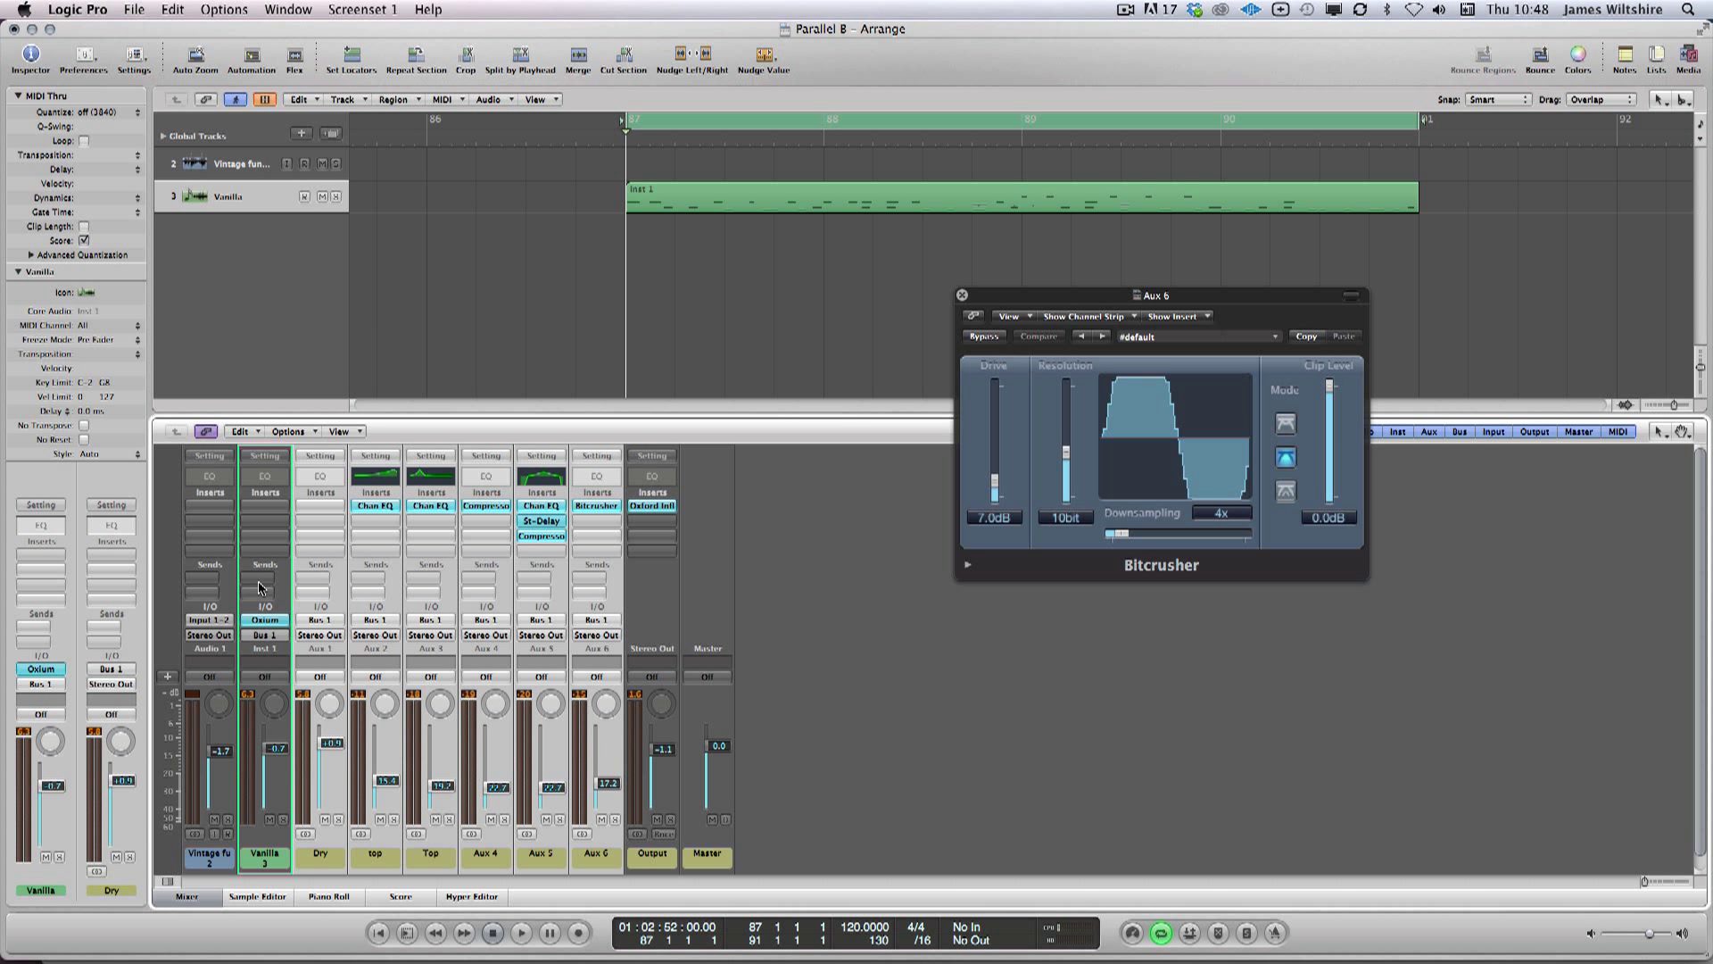
left_click(475, 256)
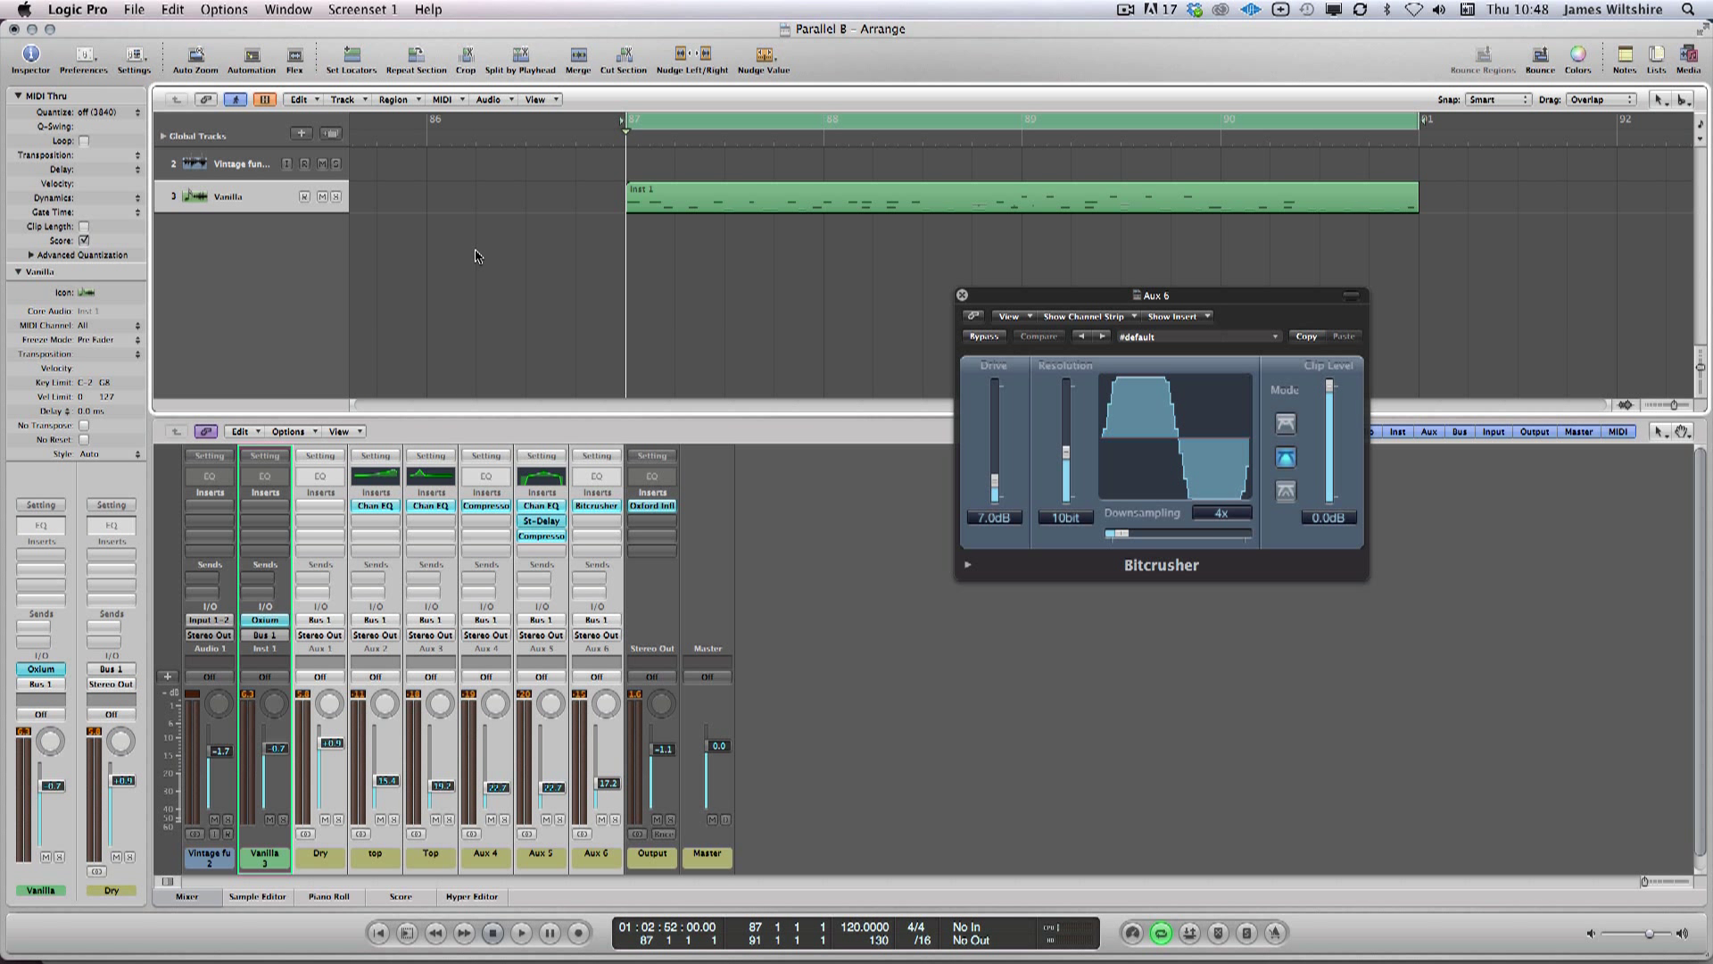
key("space")
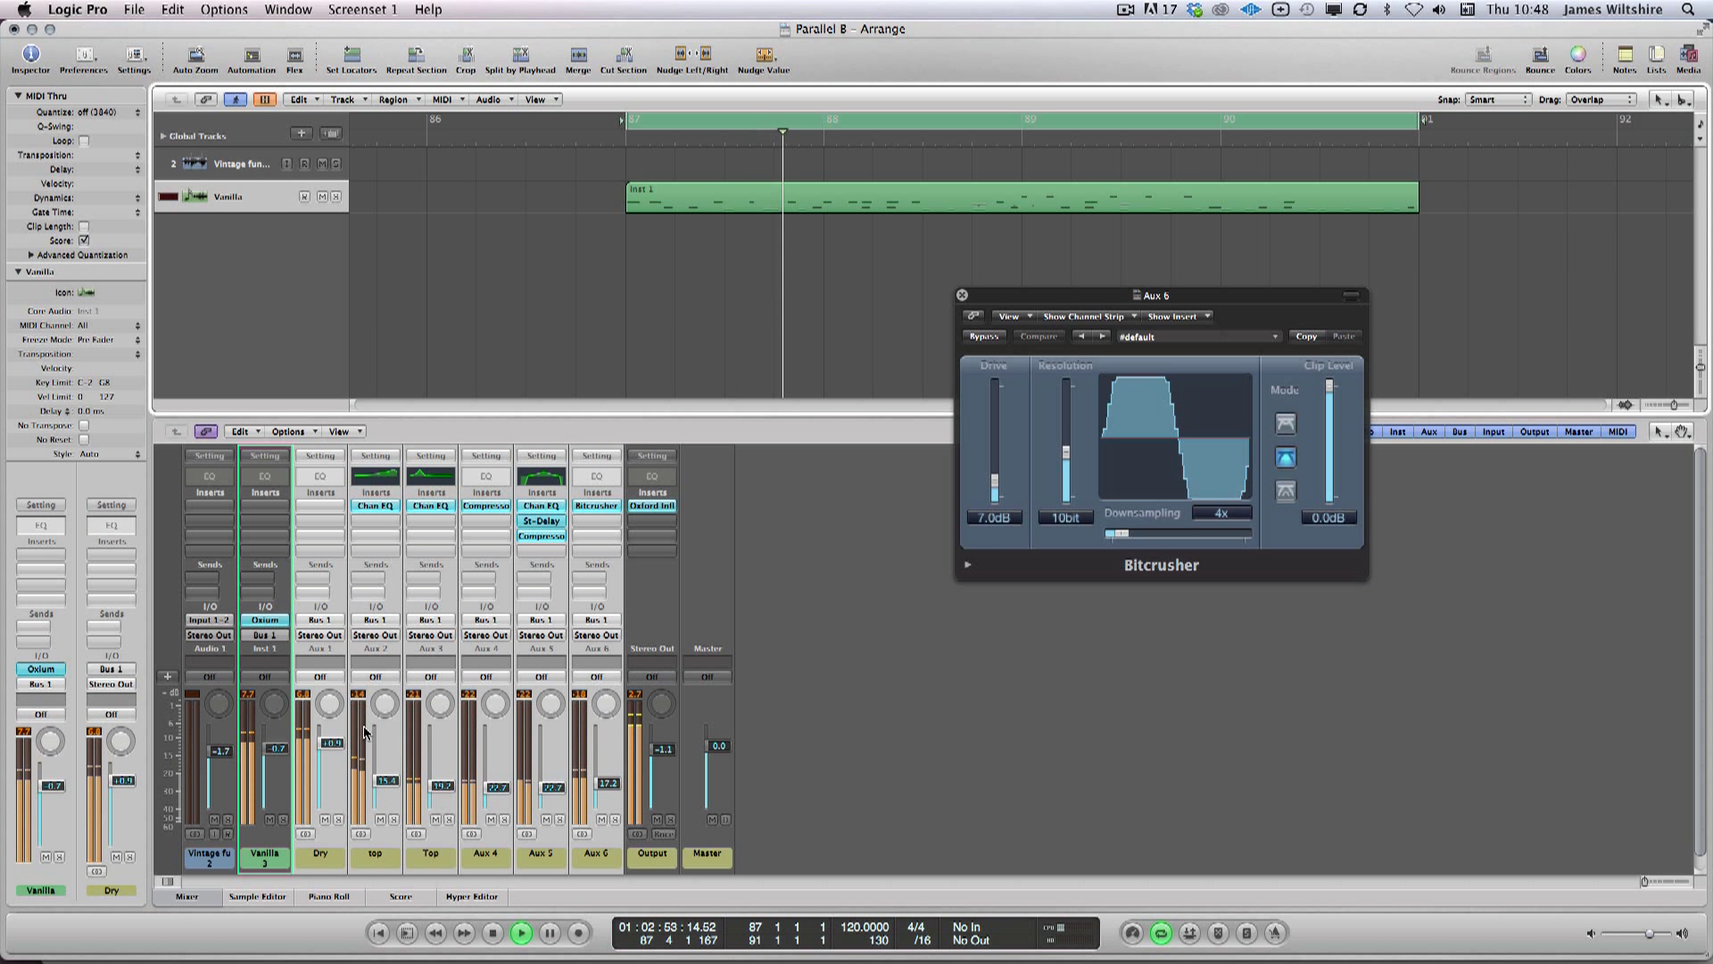
key("space")
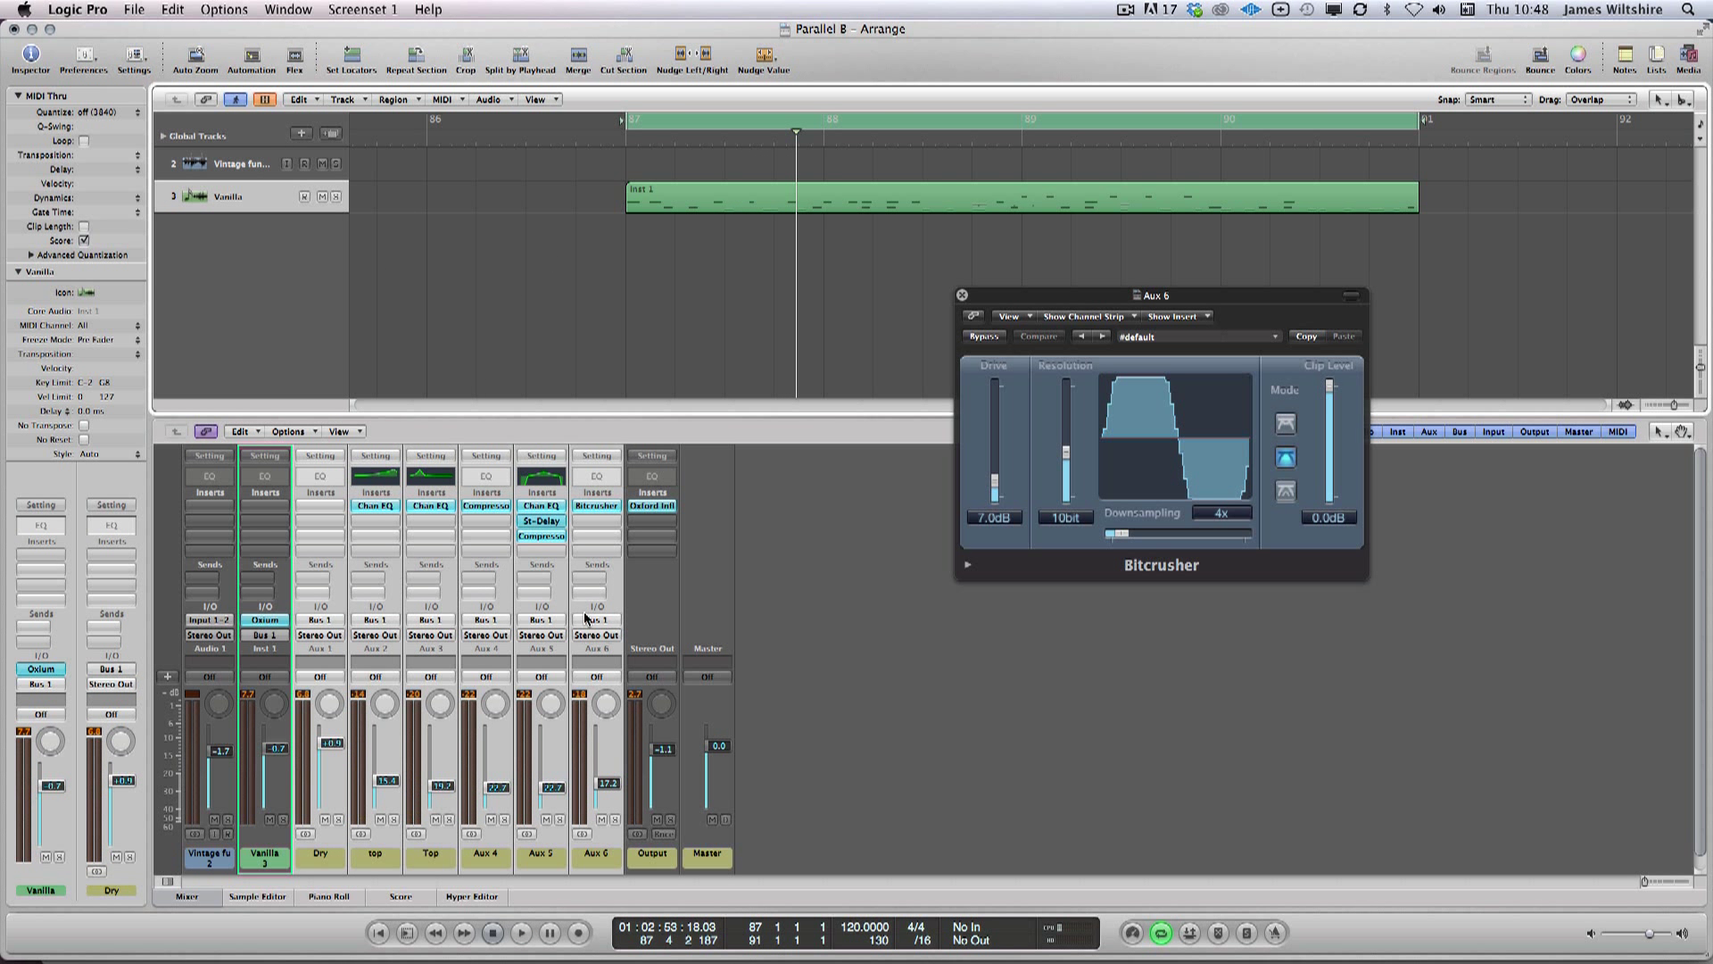
Step: Extend the end of the cycle range to 92 3 1 and play the section briefly from bar 87
left_click(616, 126)
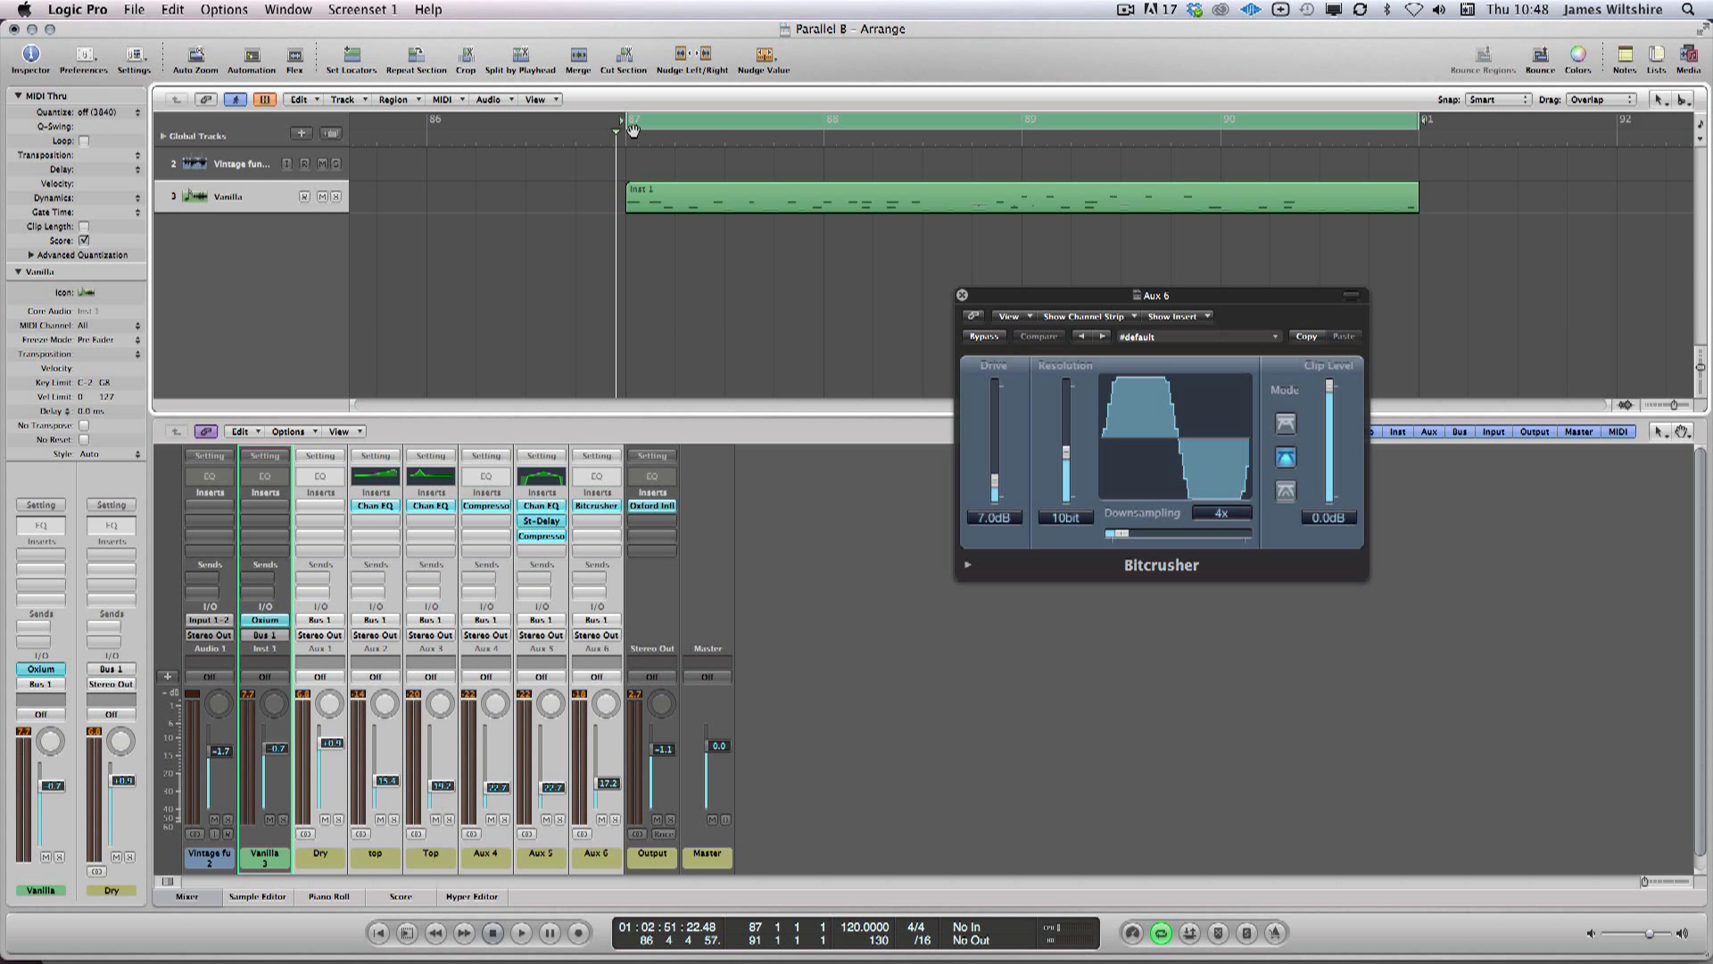
left_click_drag(1425, 123, 1646, 134)
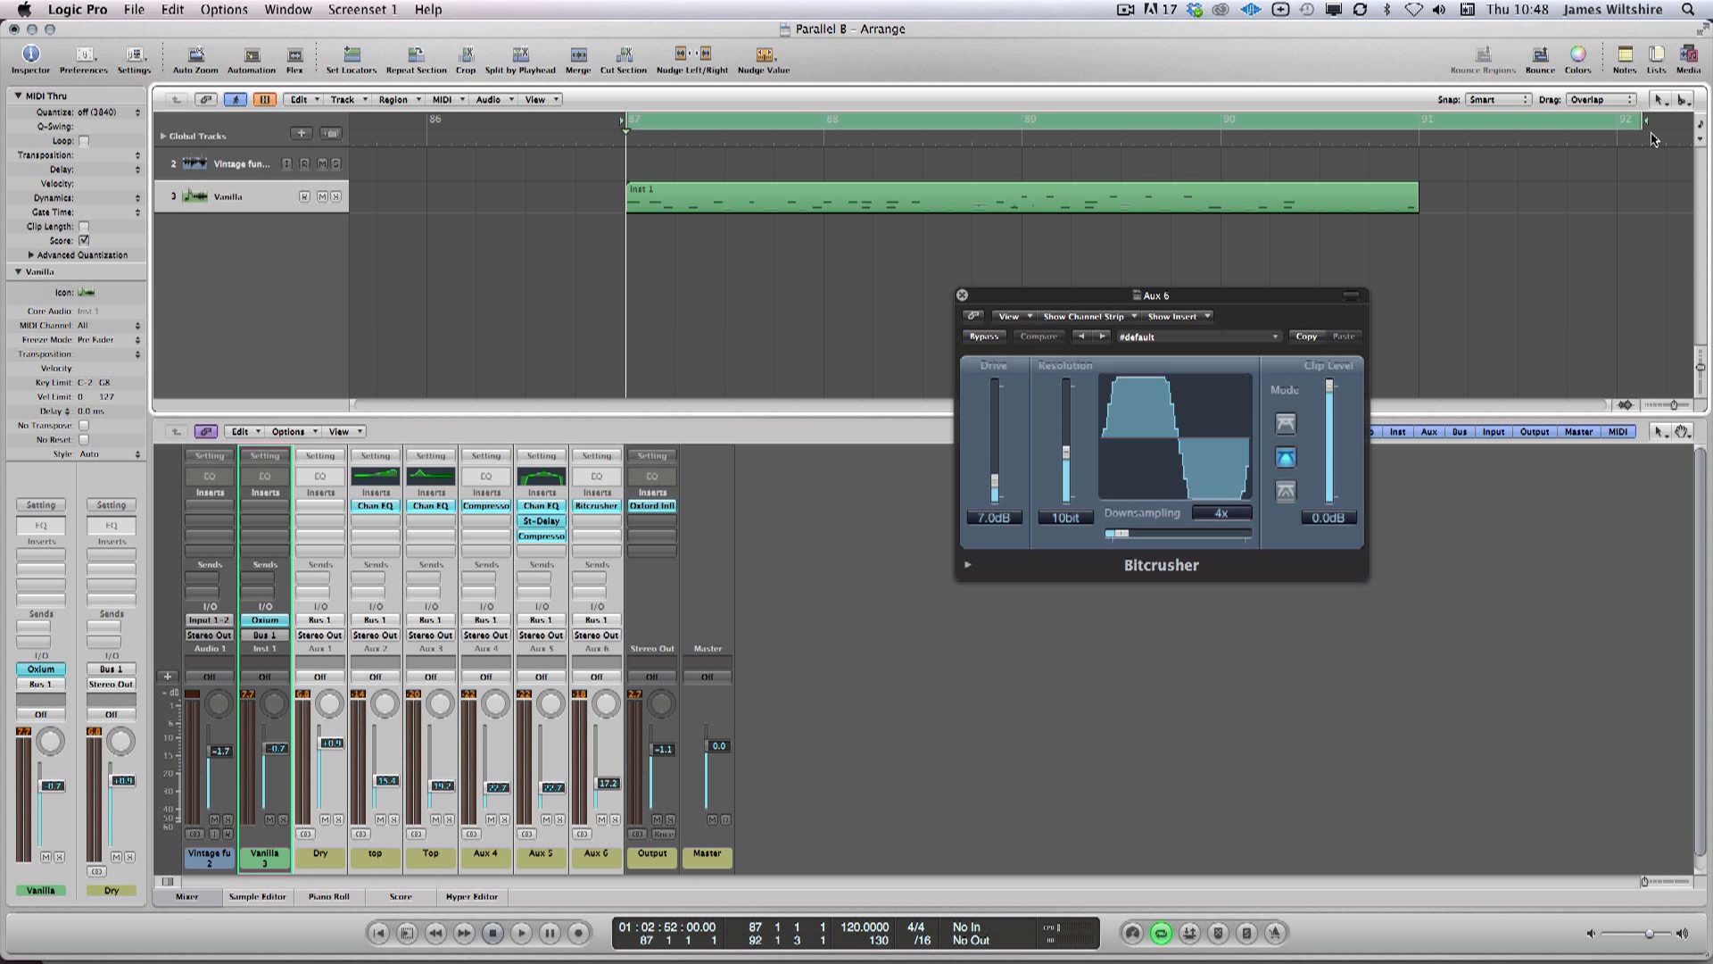
key("space")
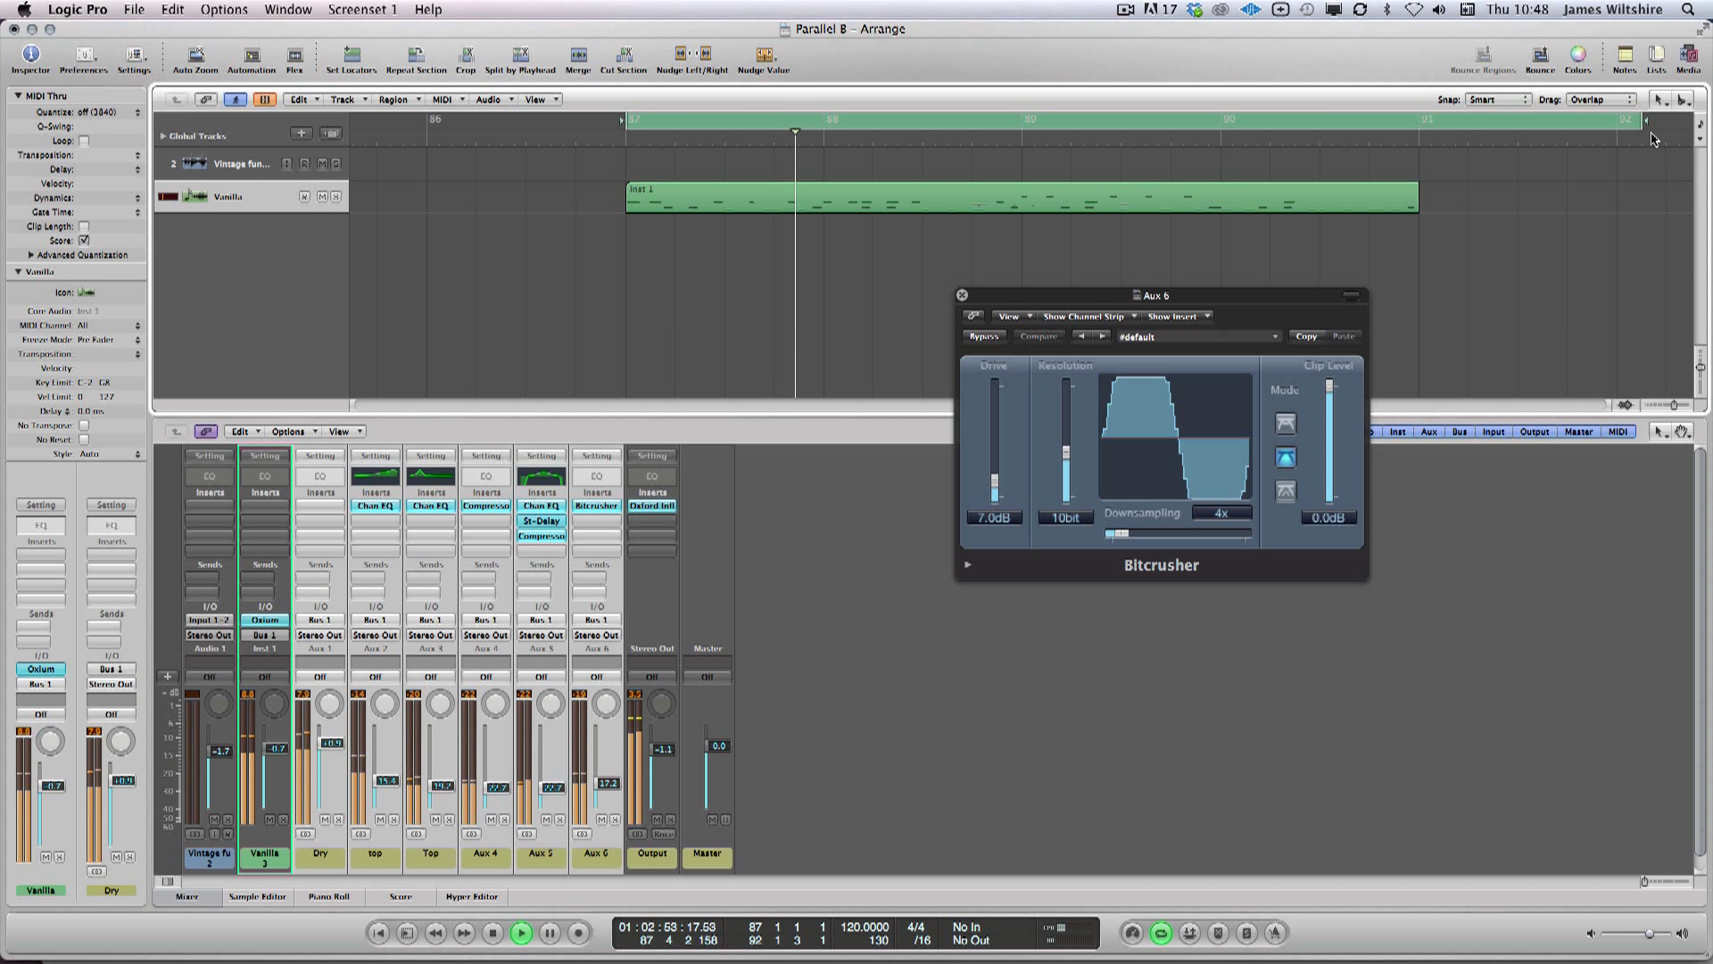
key("space")
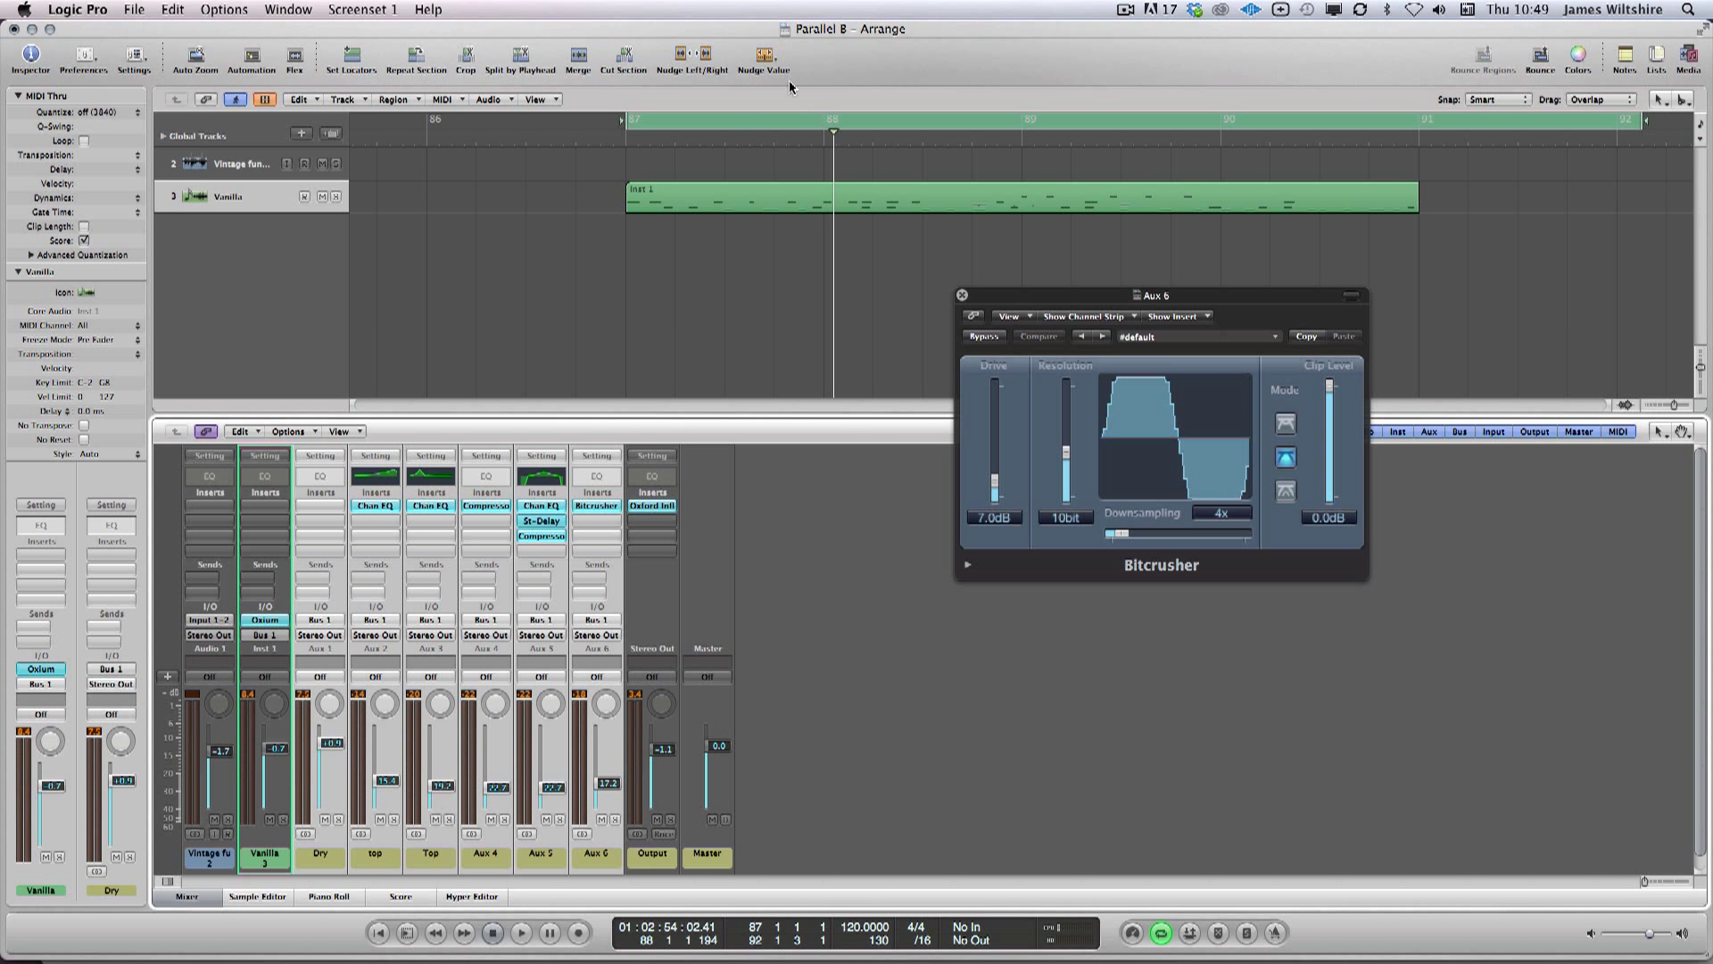
left_click(663, 833)
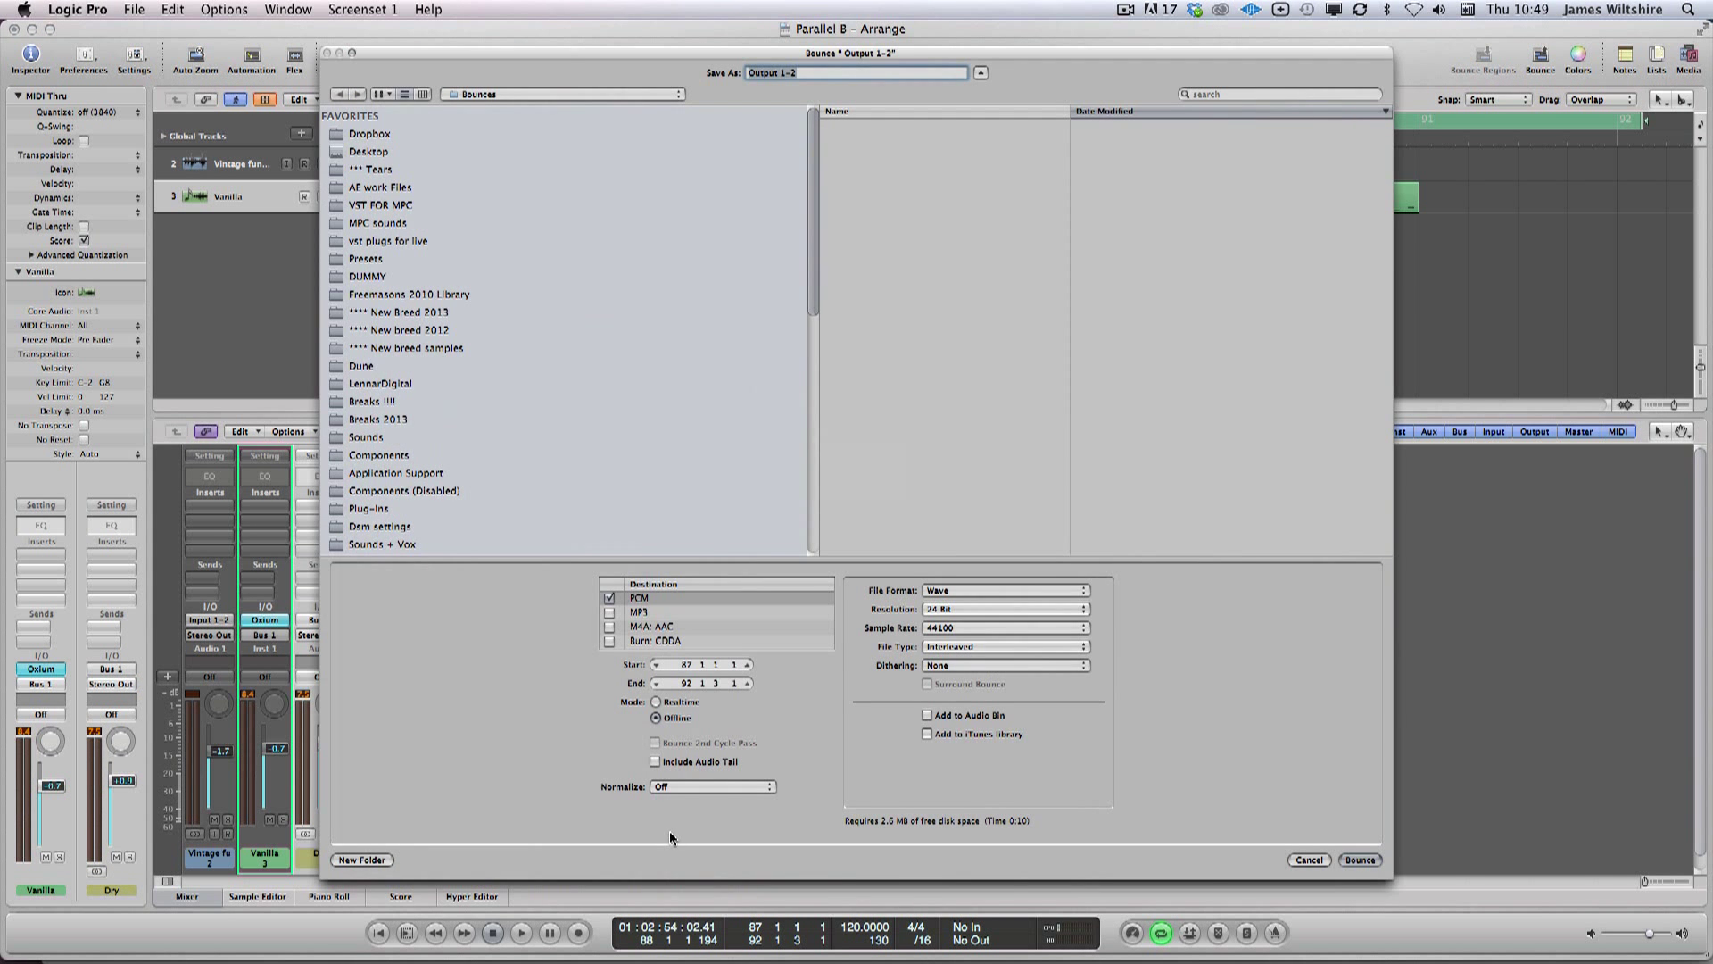
left_click(343, 150)
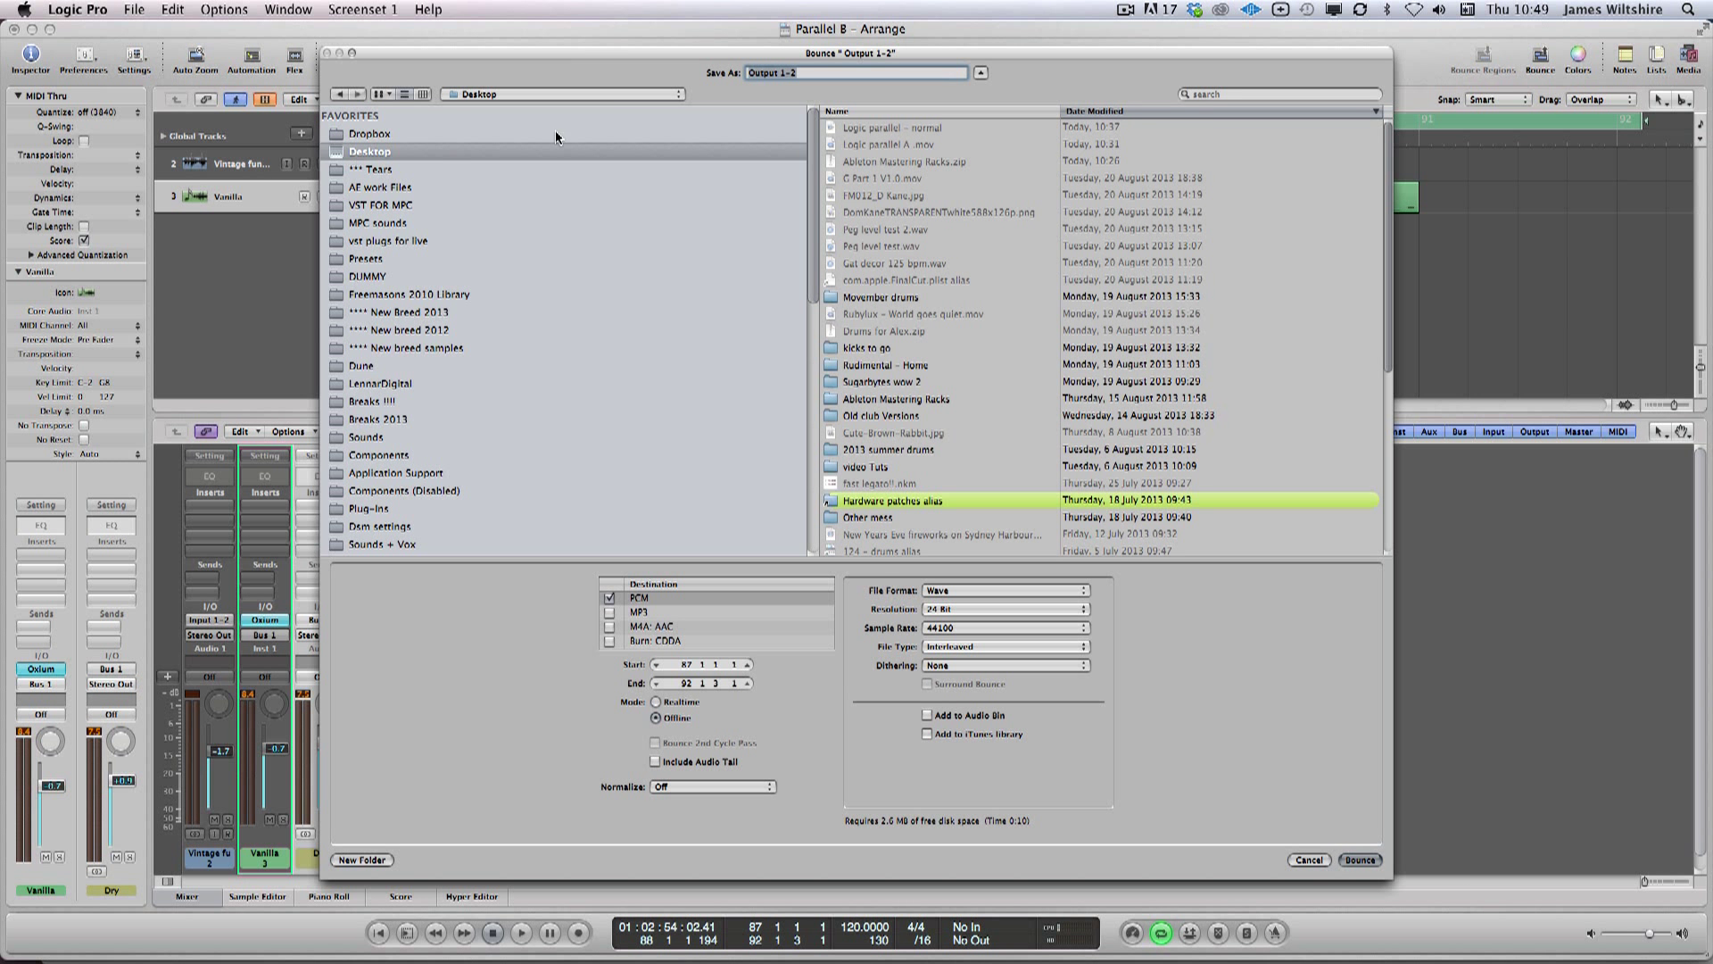
left_click(1309, 860)
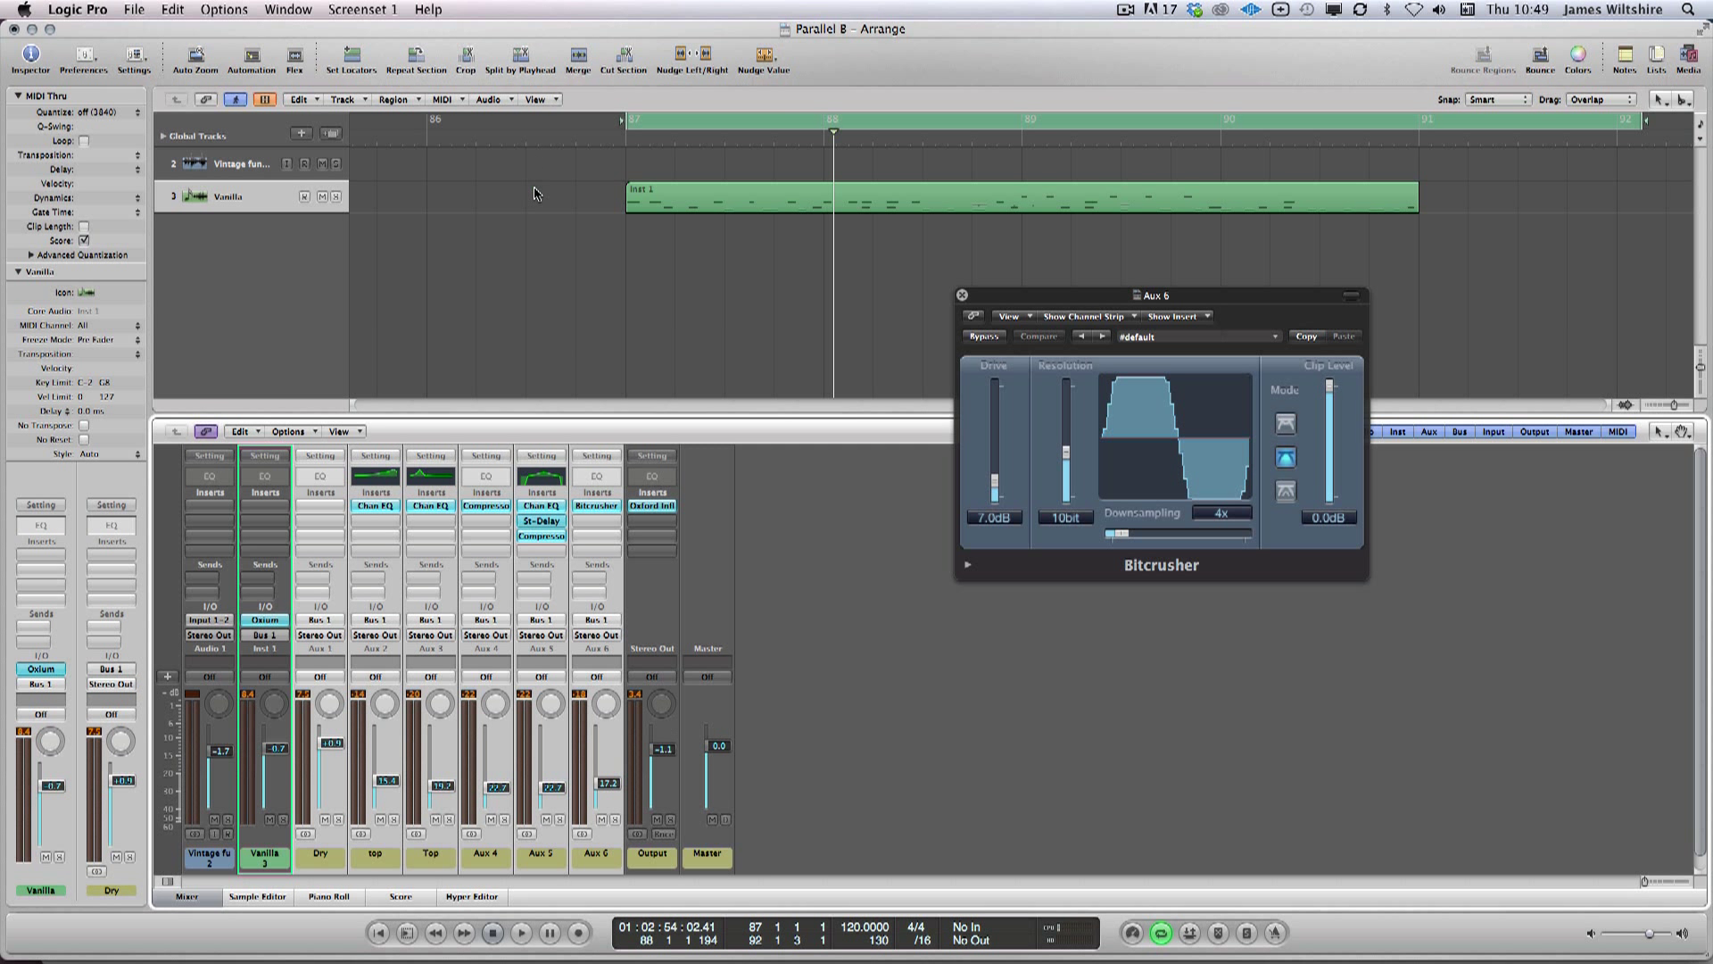
Step: Create one new stereo audio track with Bus 41 as input and Output 1-2 as output
left_click(302, 133)
left_click(797, 159)
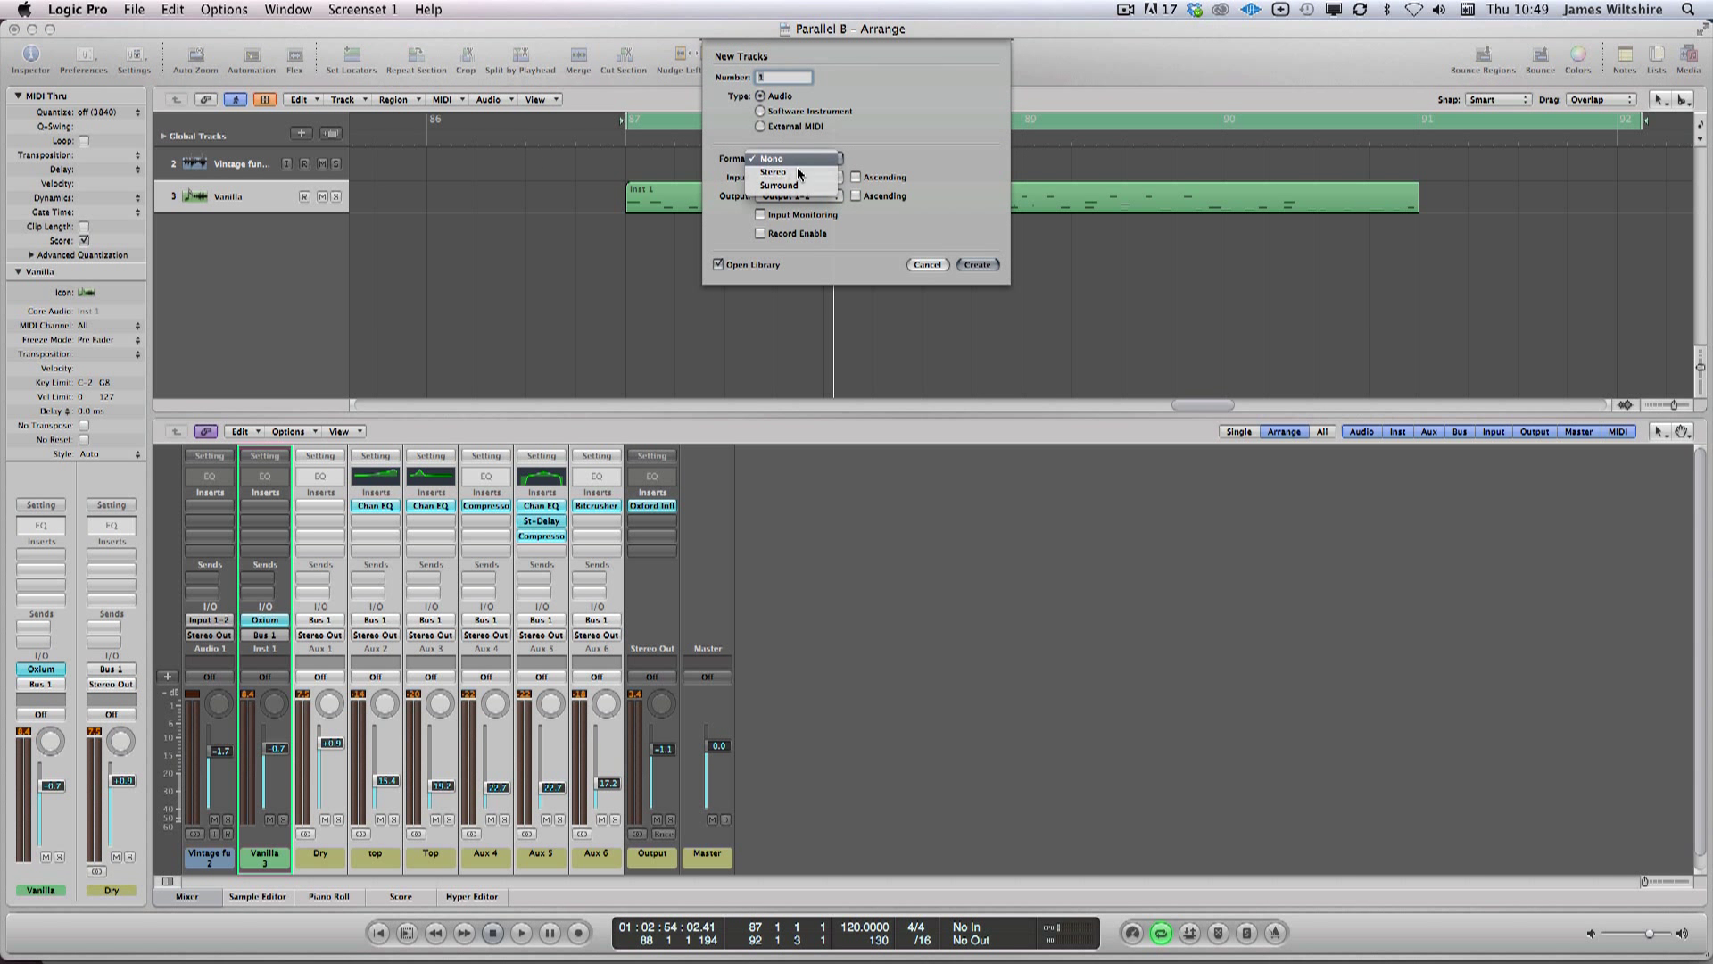
left_click(799, 173)
left_click(810, 178)
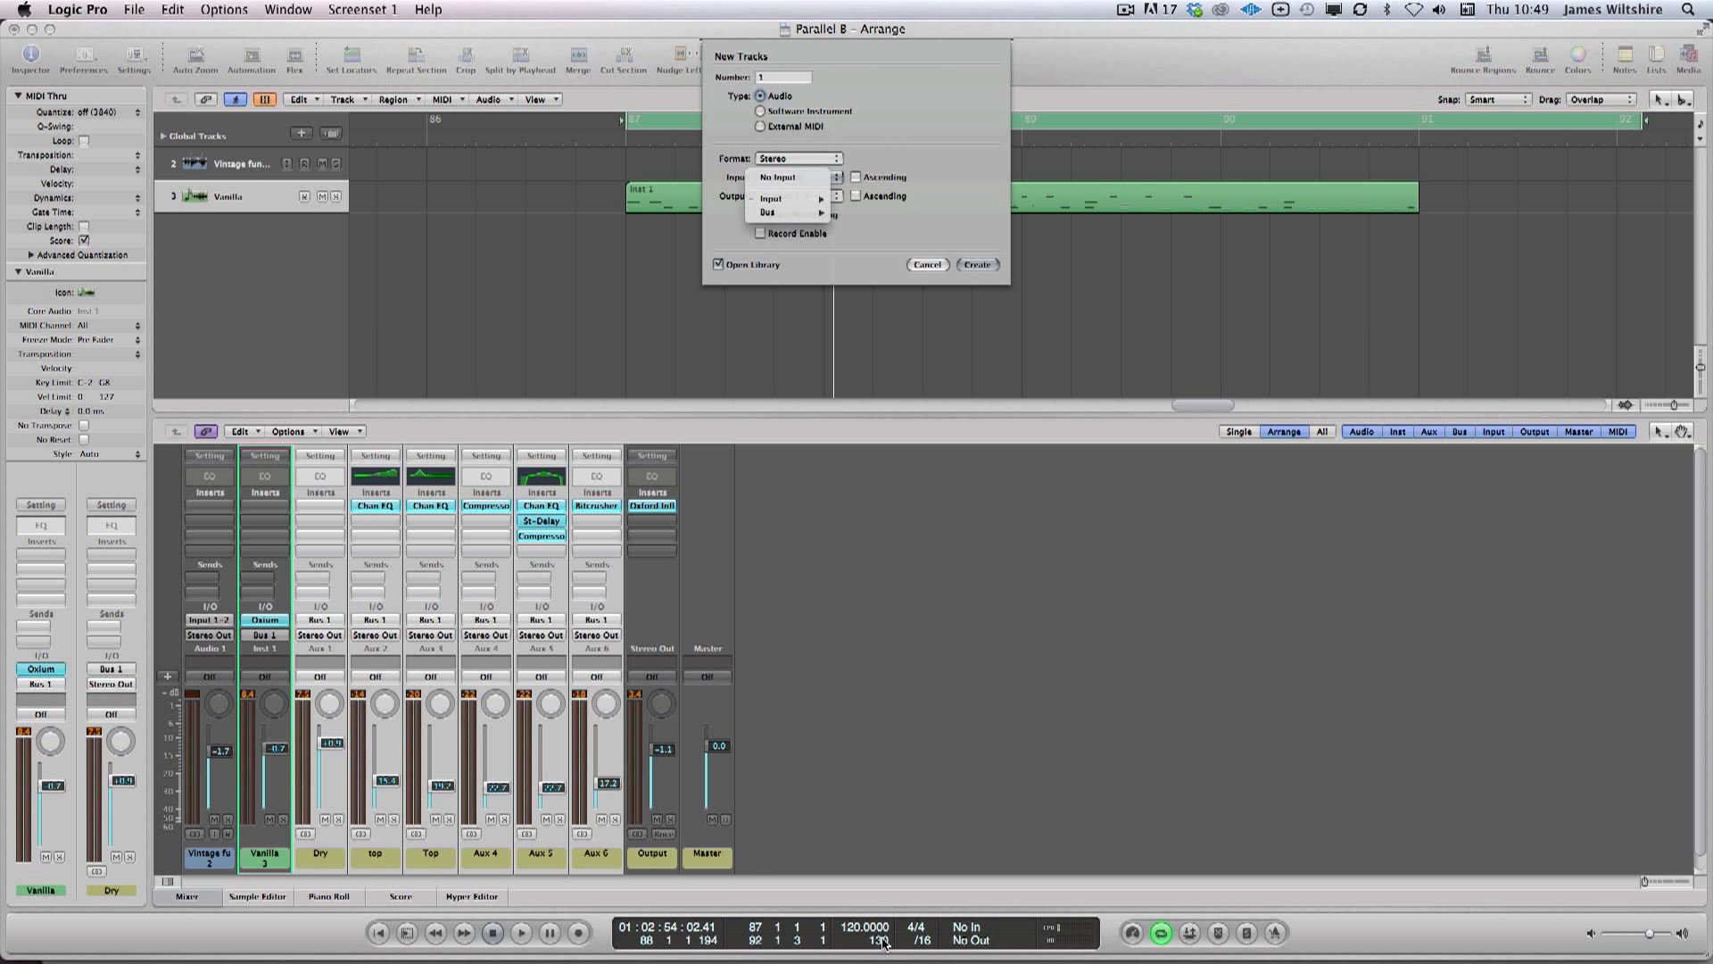
mouse_move(828, 214)
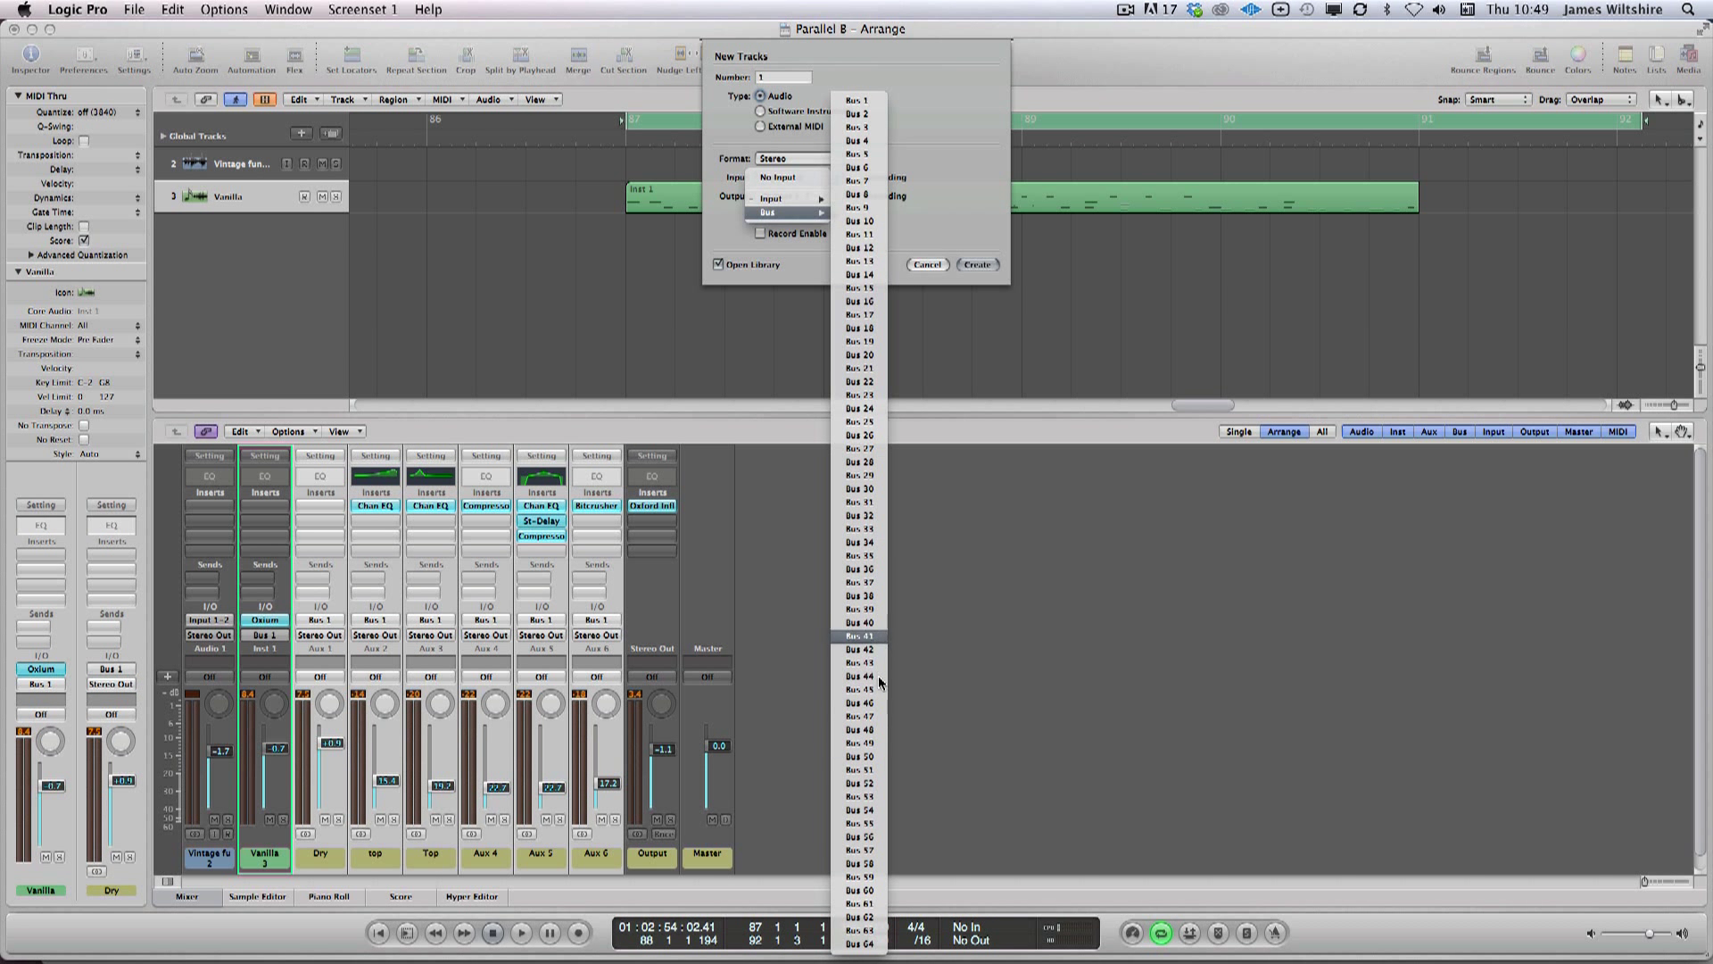
left_click(876, 639)
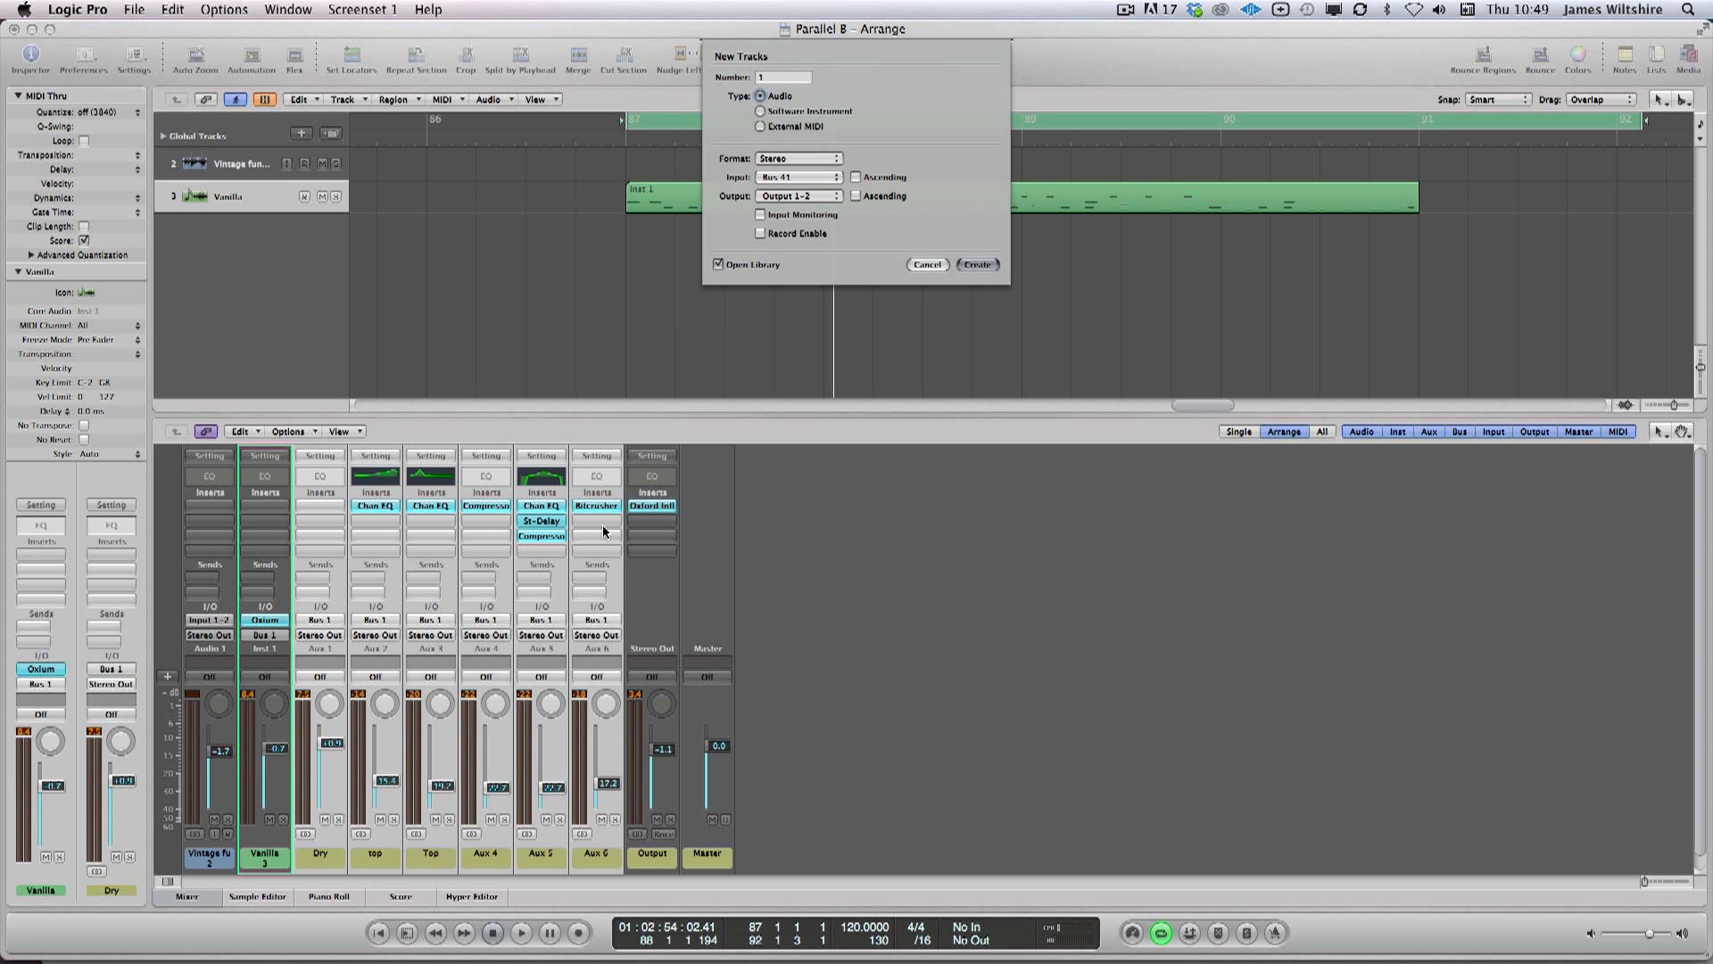
key("Return")
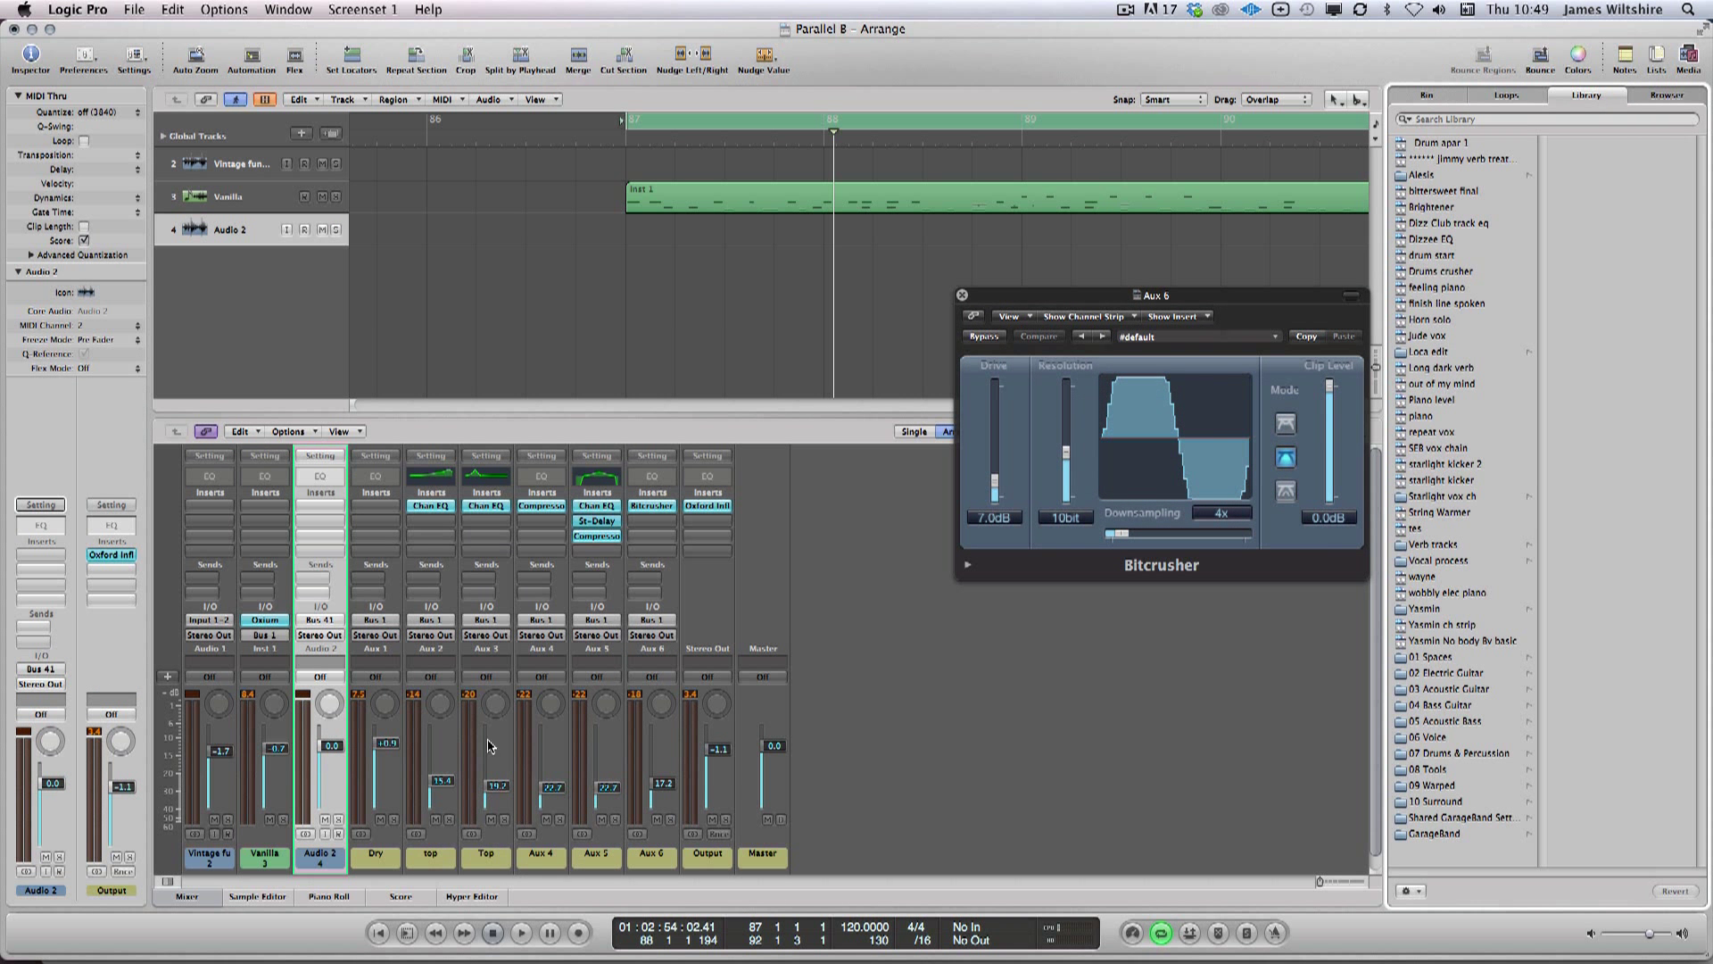
left_click(301, 665)
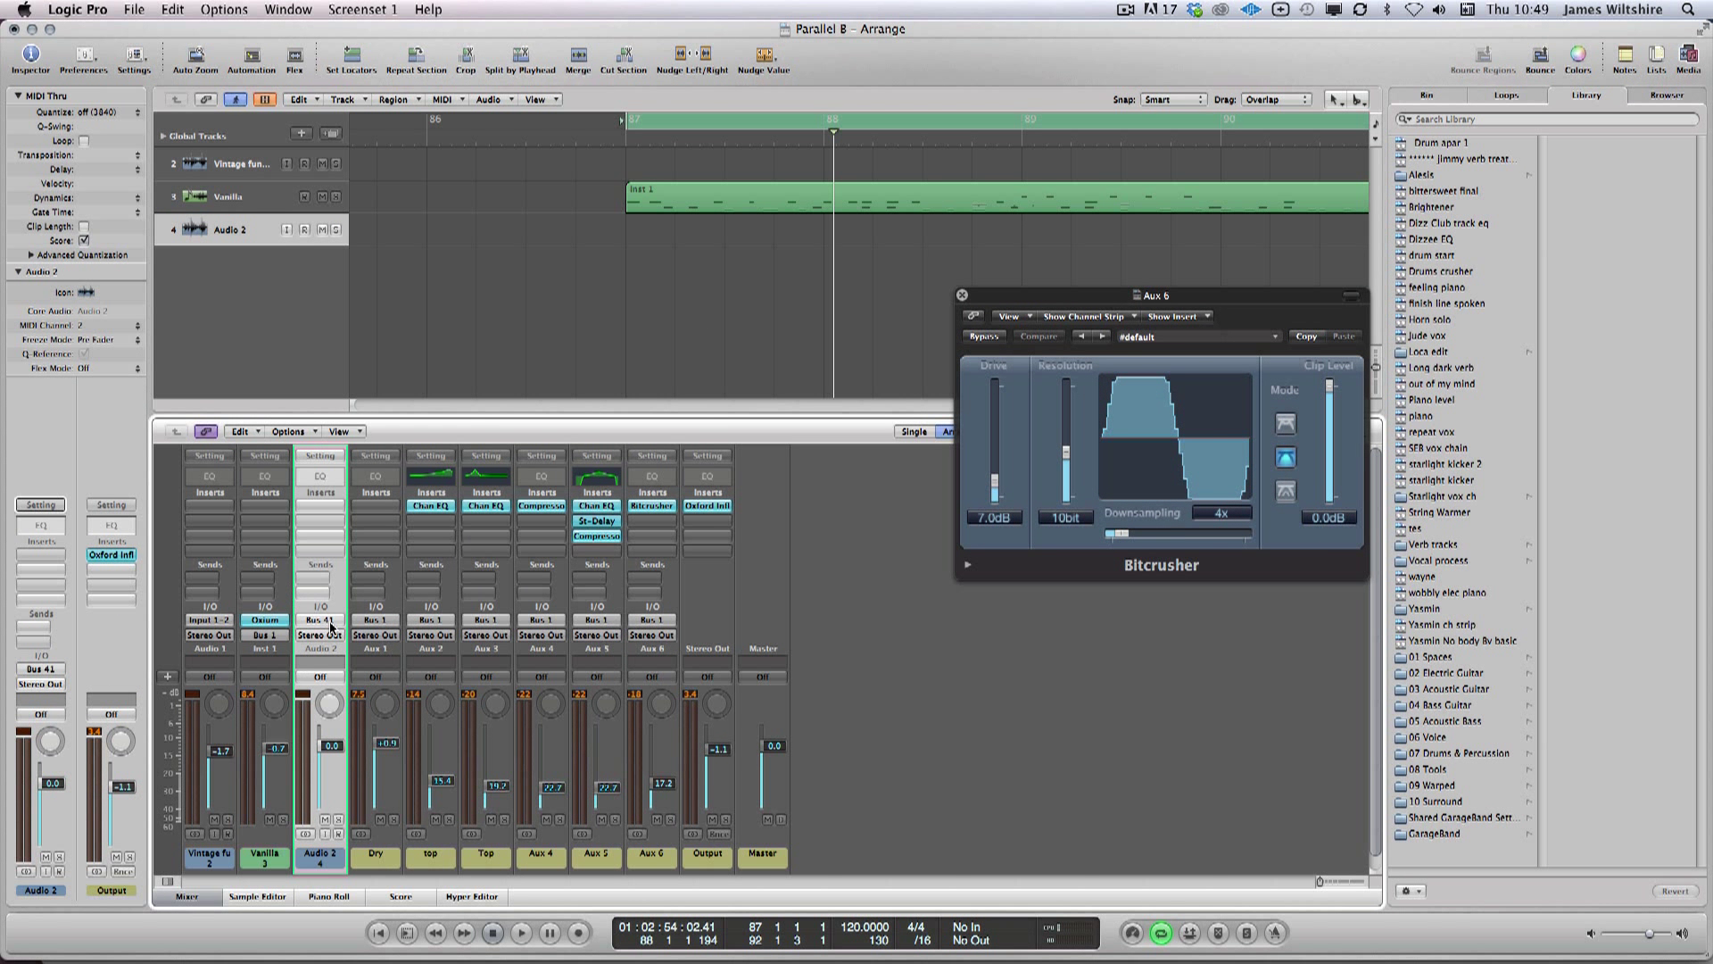
Step: Route the outputs of the Dry through Aux 6 channels together to Bus 41
left_click_drag(371, 865, 651, 861)
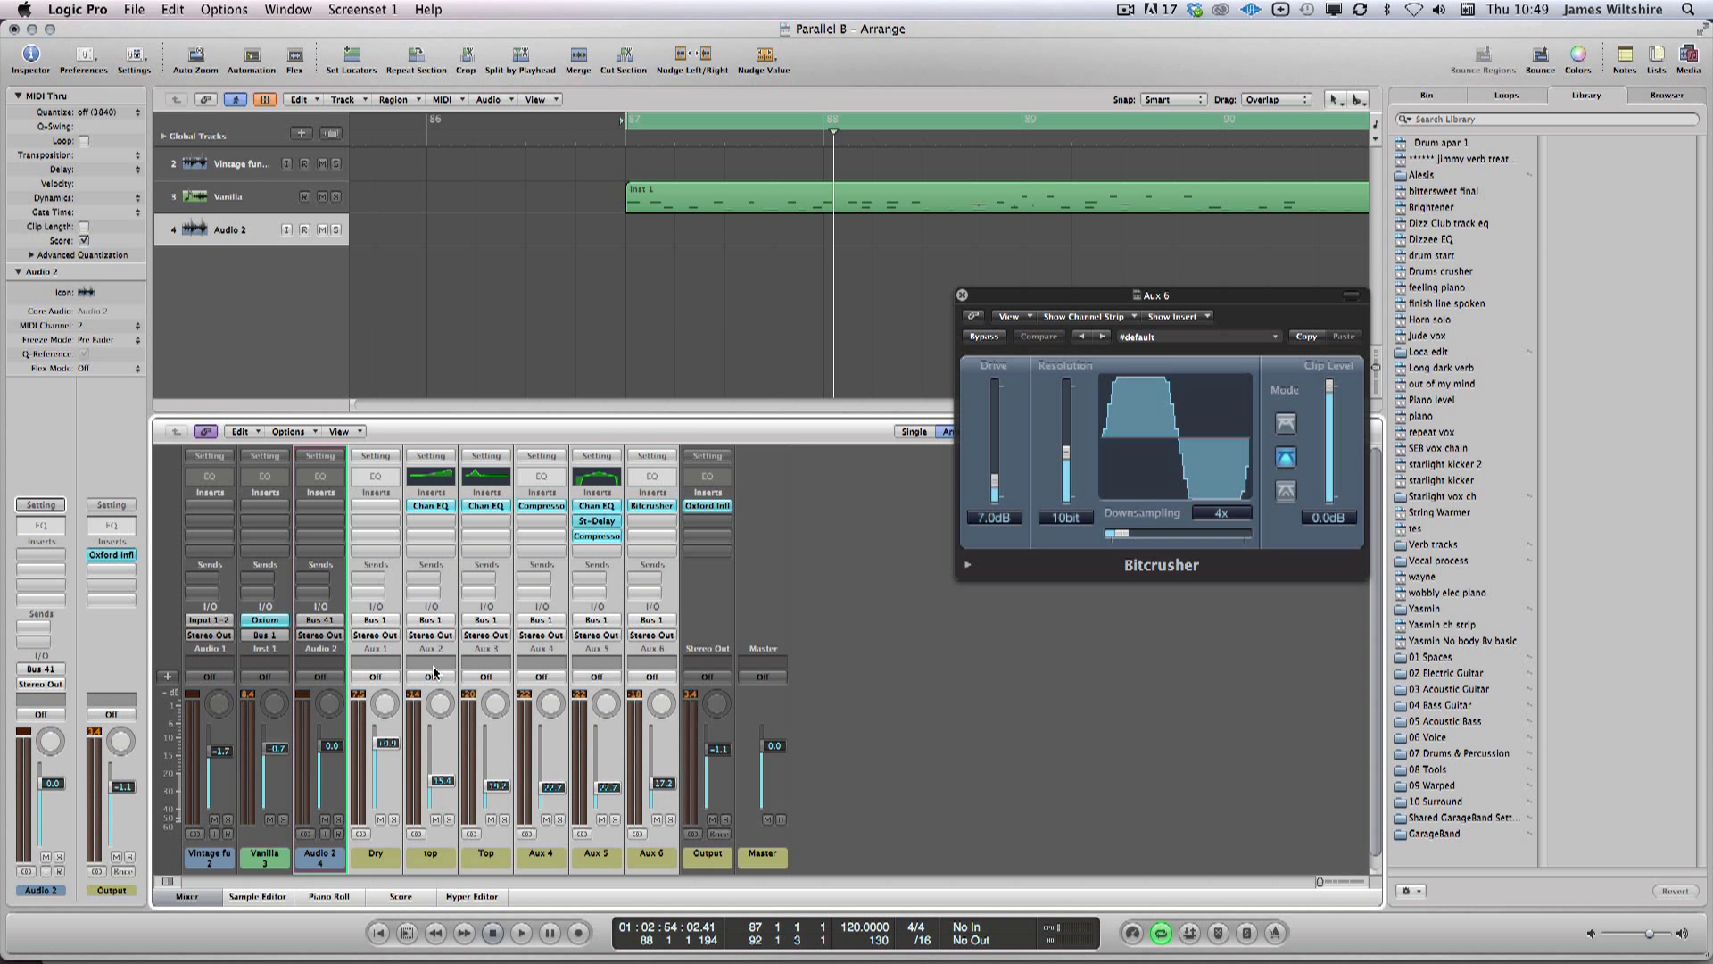
left_click(367, 639)
mouse_move(375, 693)
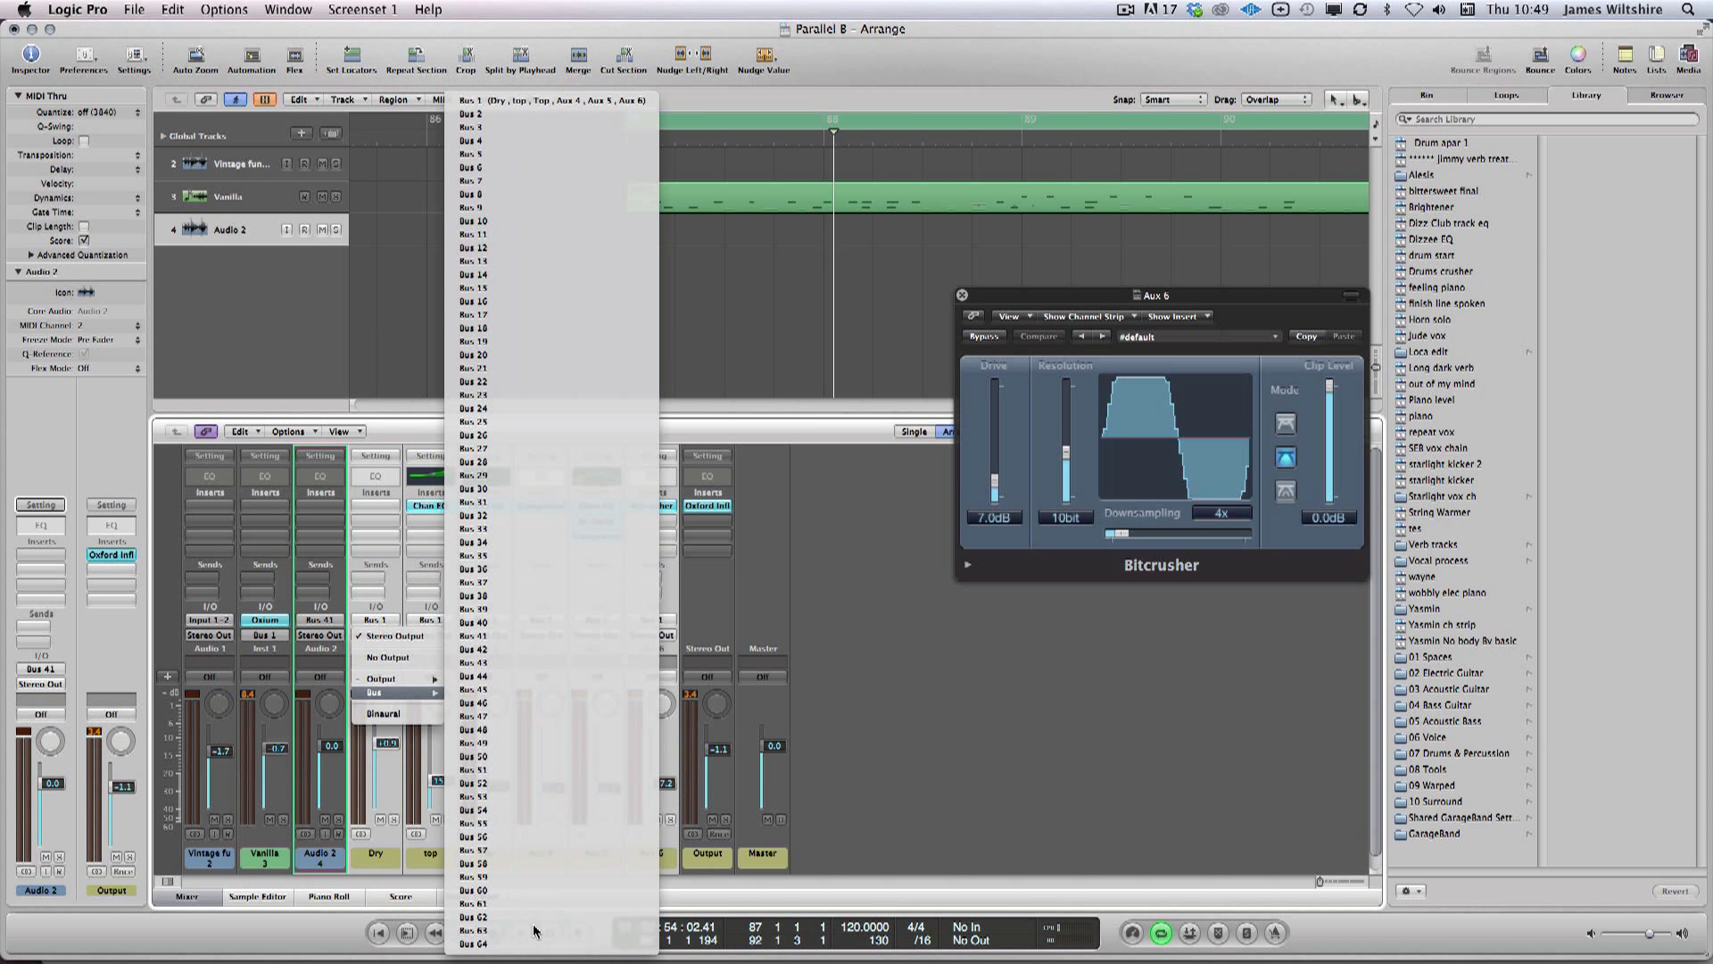
left_click(538, 643)
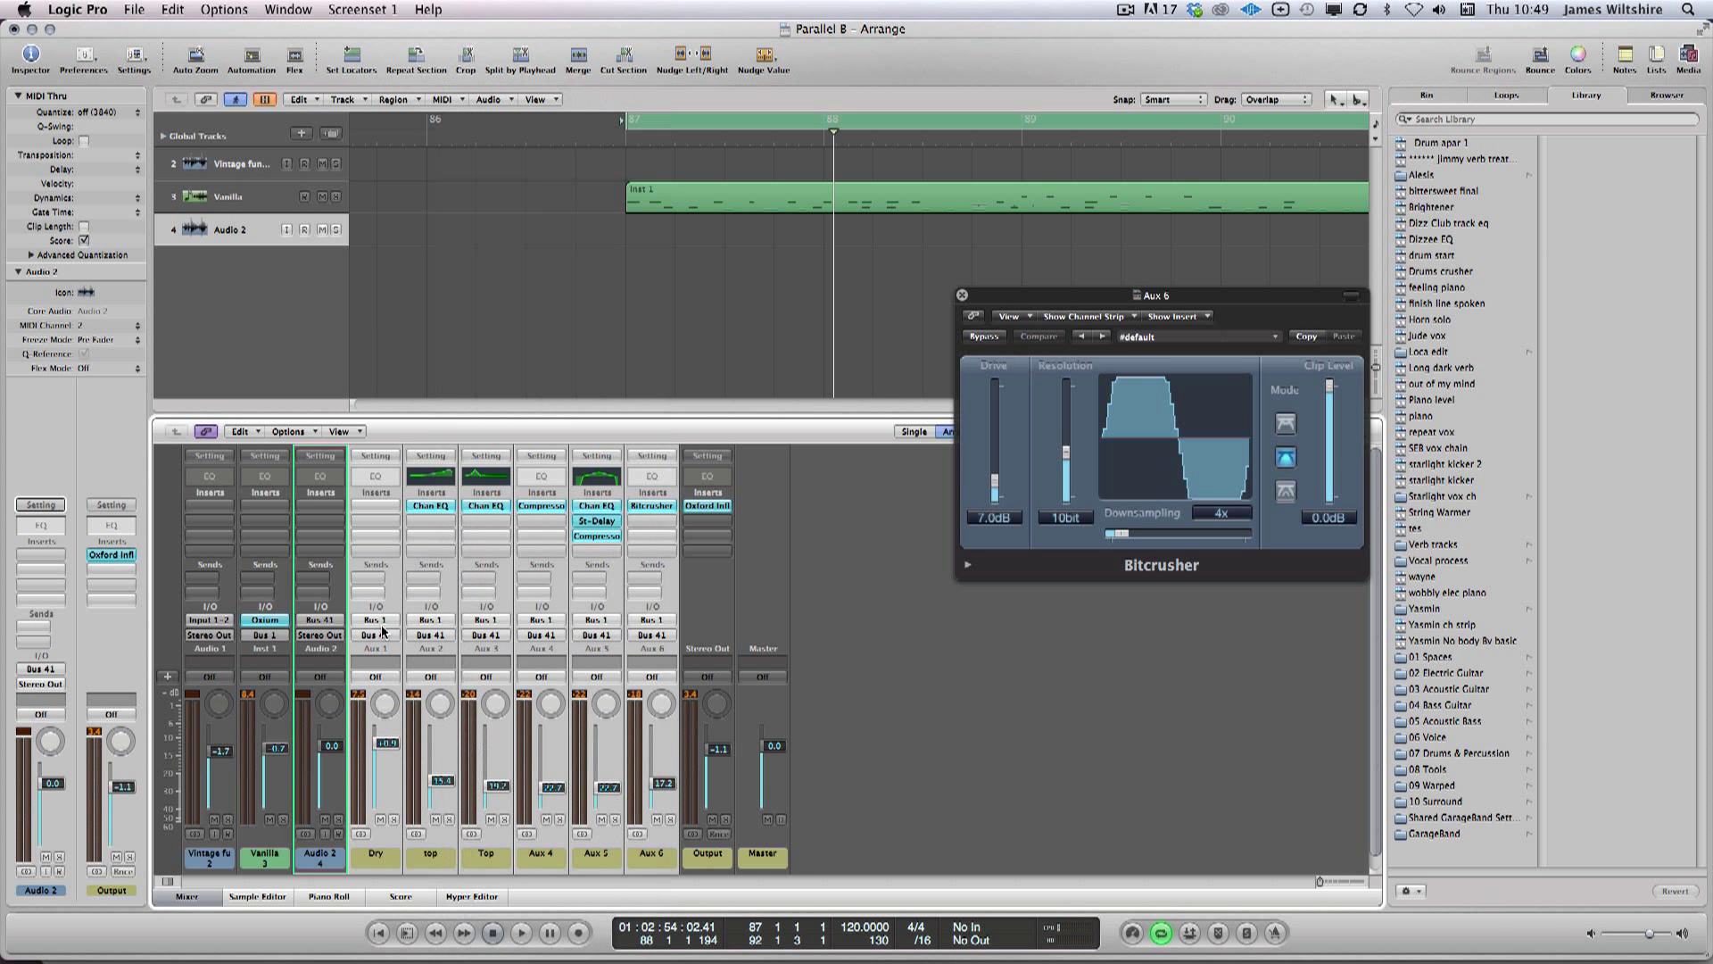
left_click(263, 858)
left_click(317, 858)
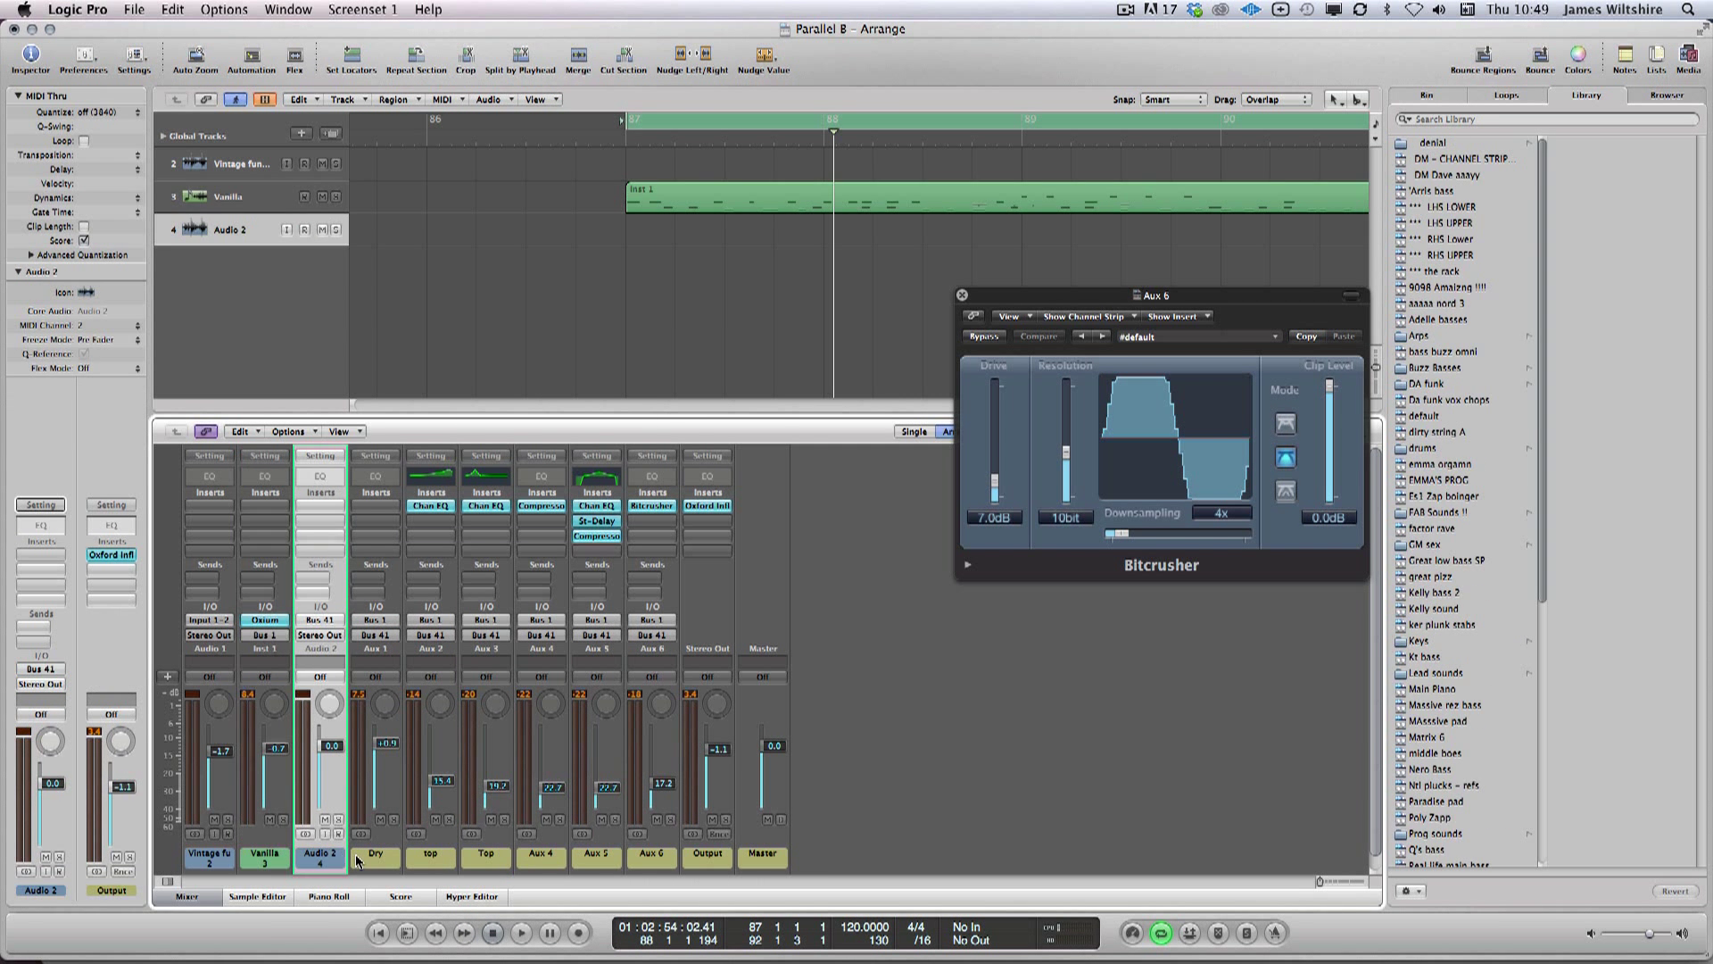
left_click_drag(368, 864, 642, 870)
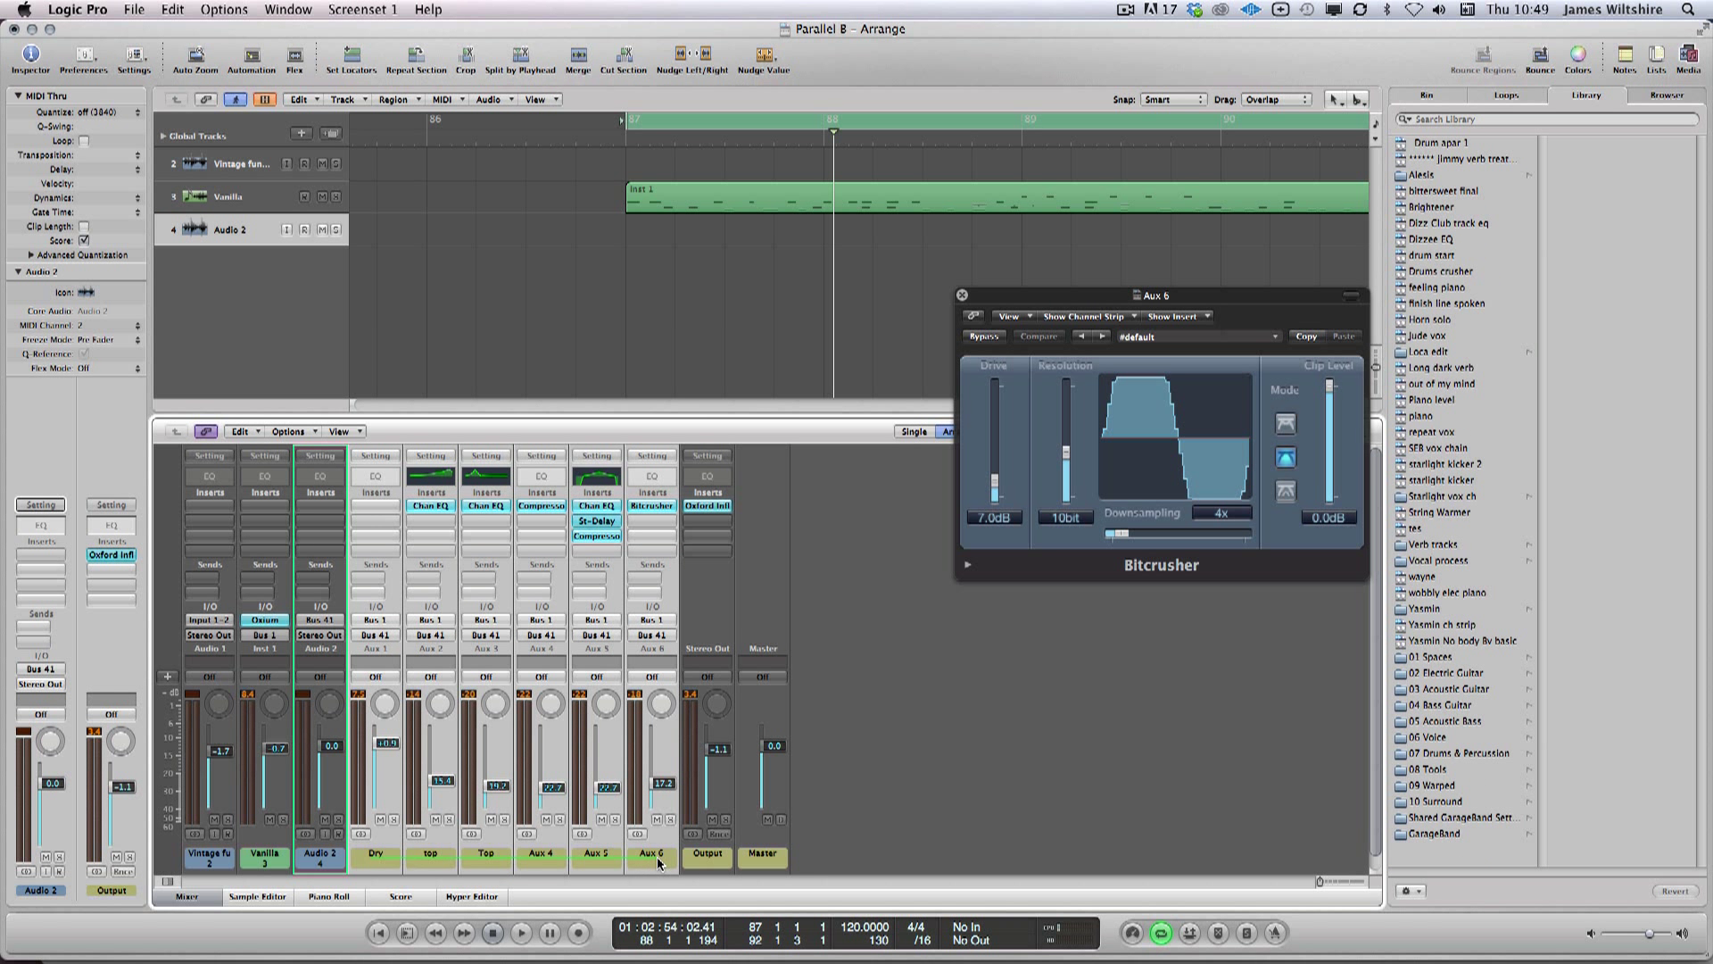
left_click_drag(417, 864, 646, 858)
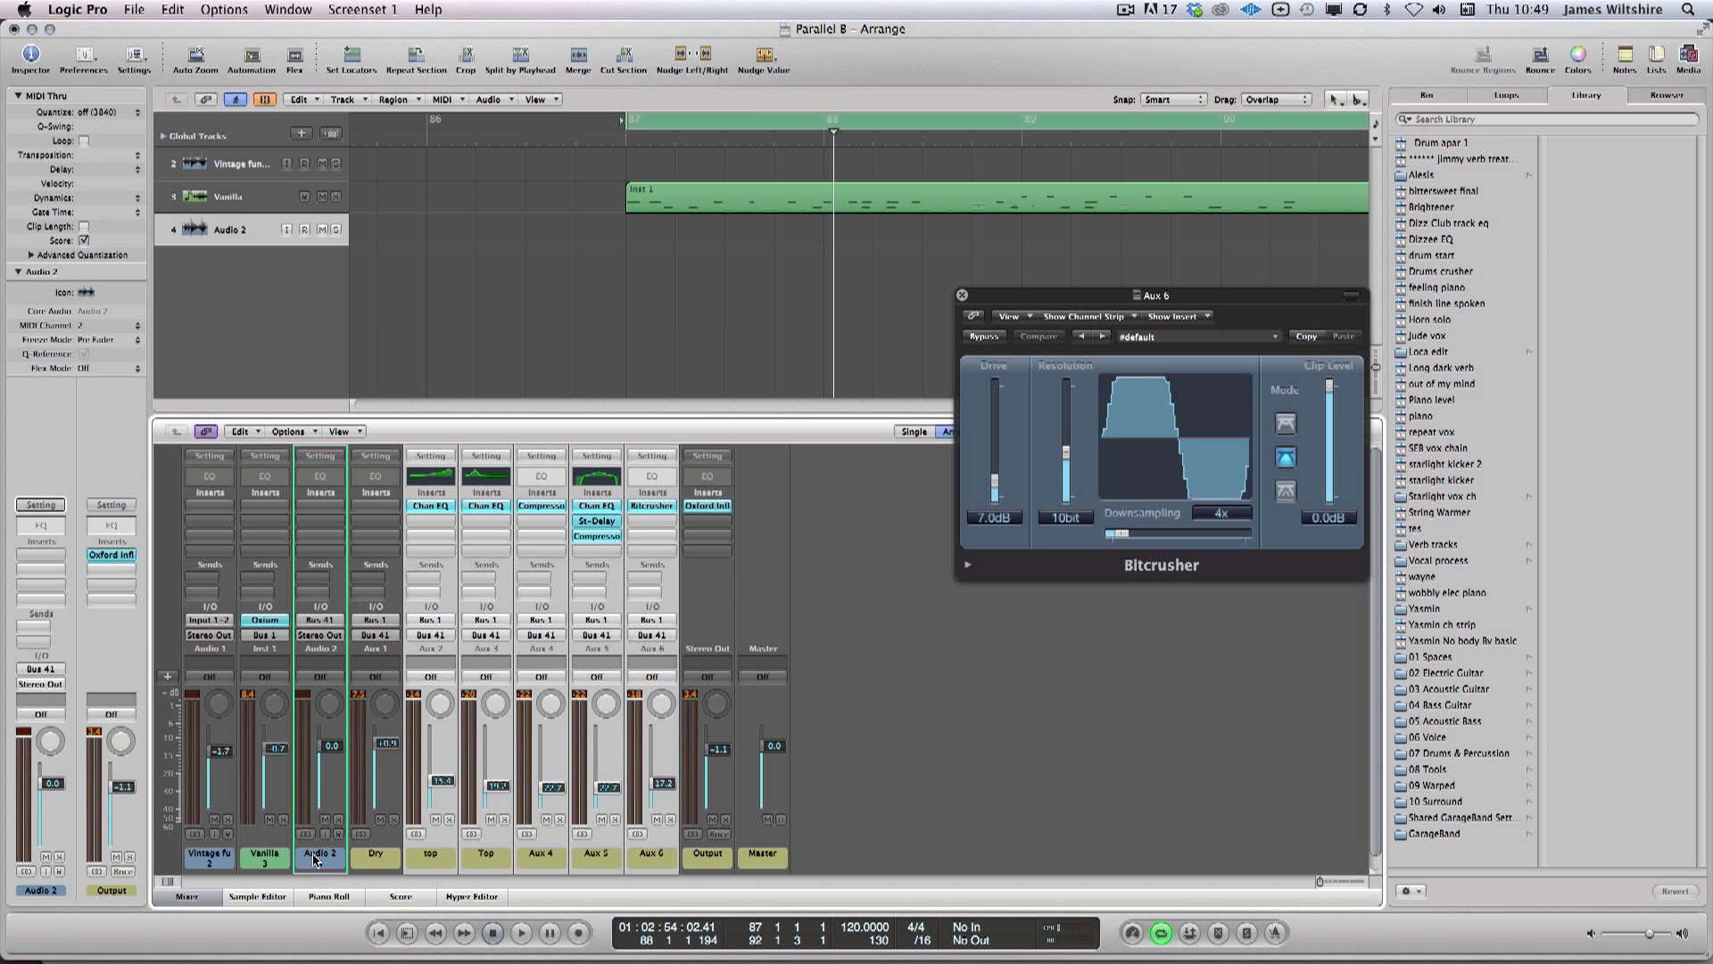
left_click(318, 645)
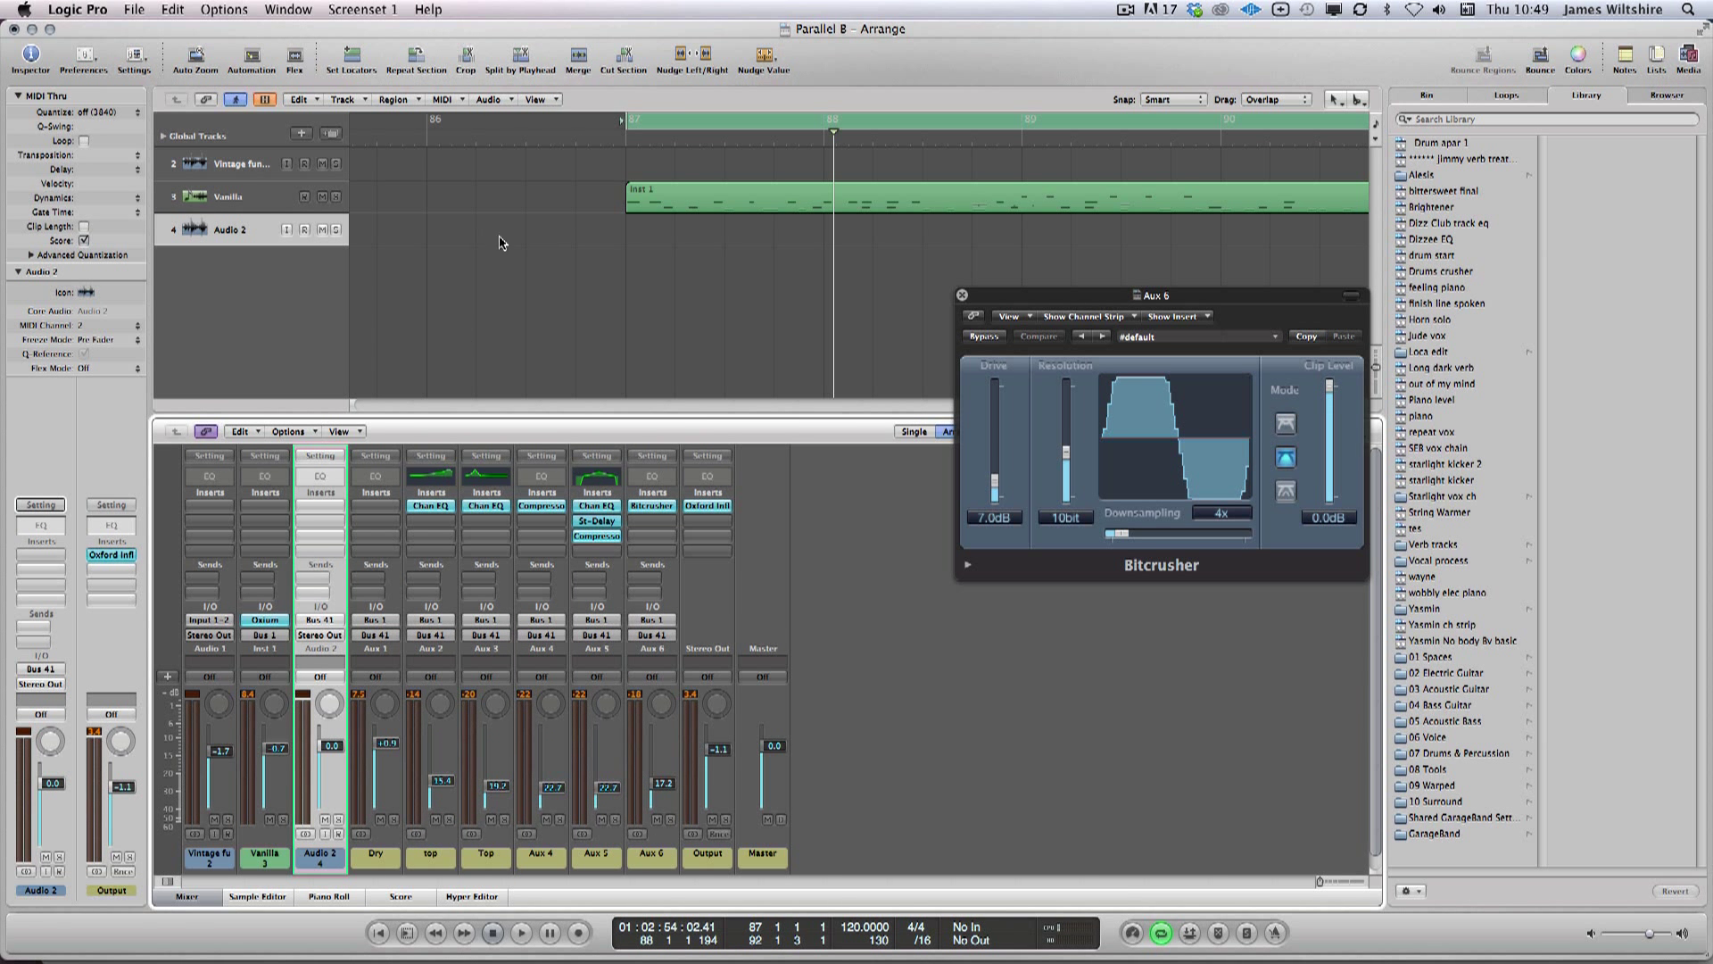
Step: Rename the new Audio 2 track as Oxium + Parallel
left_click(572, 285)
key("super+Left")
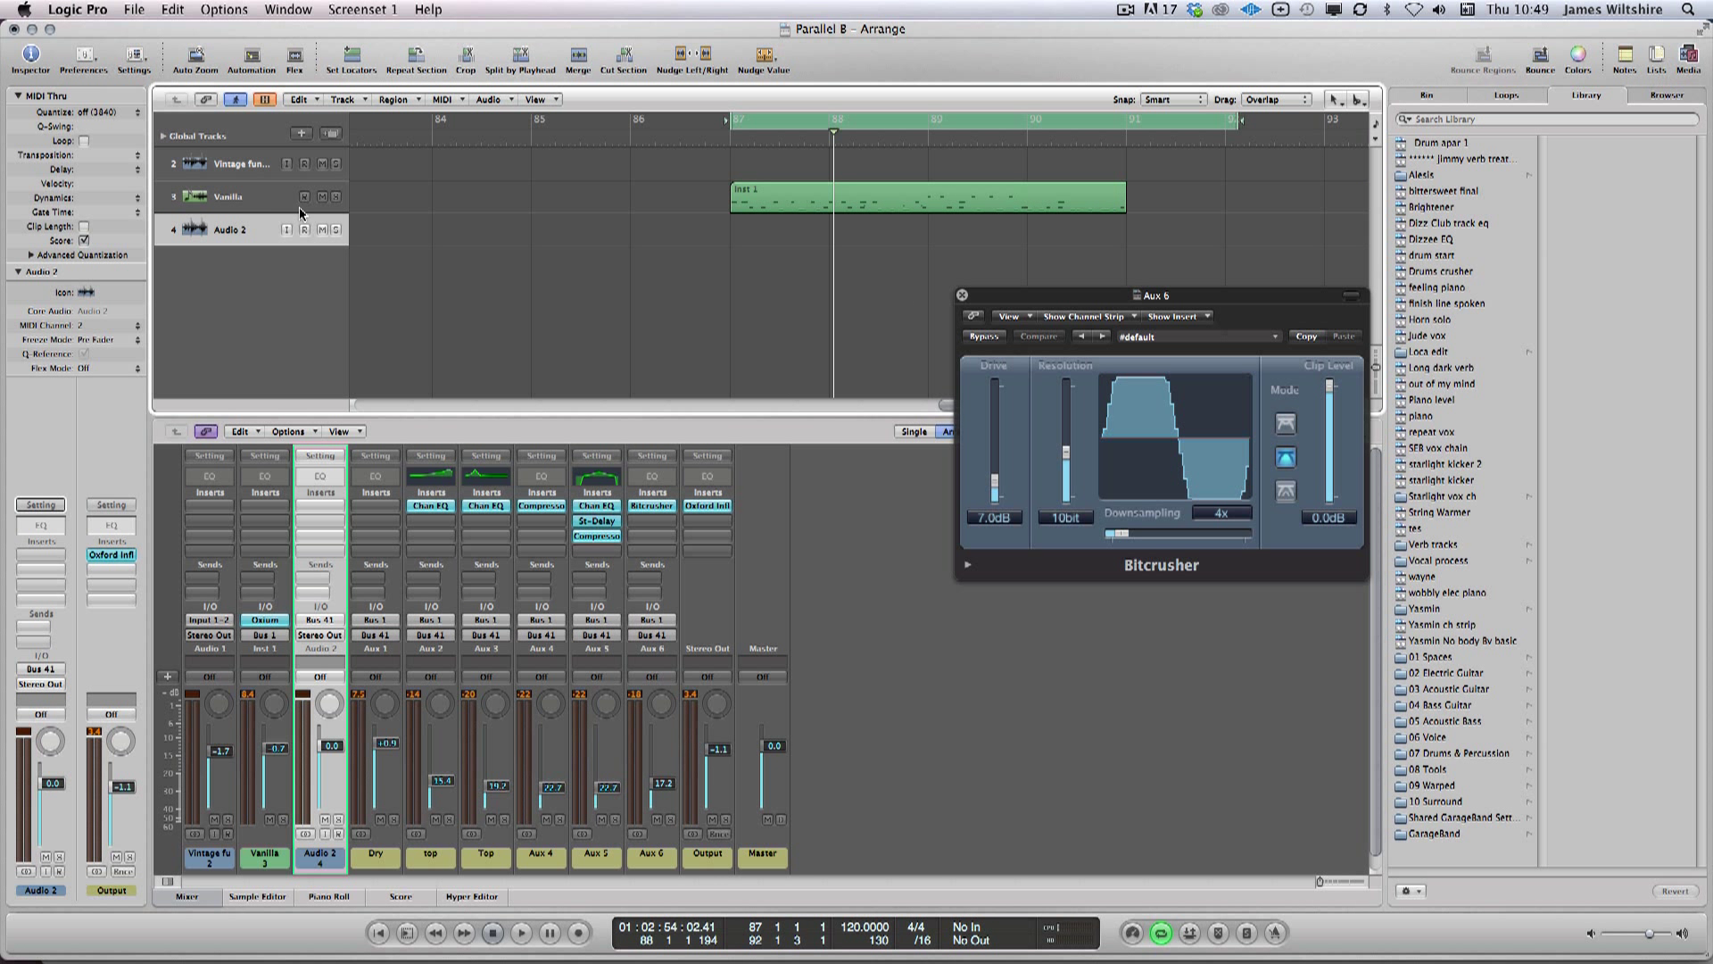
double_click(232, 230)
type("C")
type("xium + Parallel")
key("Return")
Step: Arm the Oxium + Parallel track and record the blended synth from bar 87 until past the end of the MIDI region
left_click(304, 229)
key("super+Left")
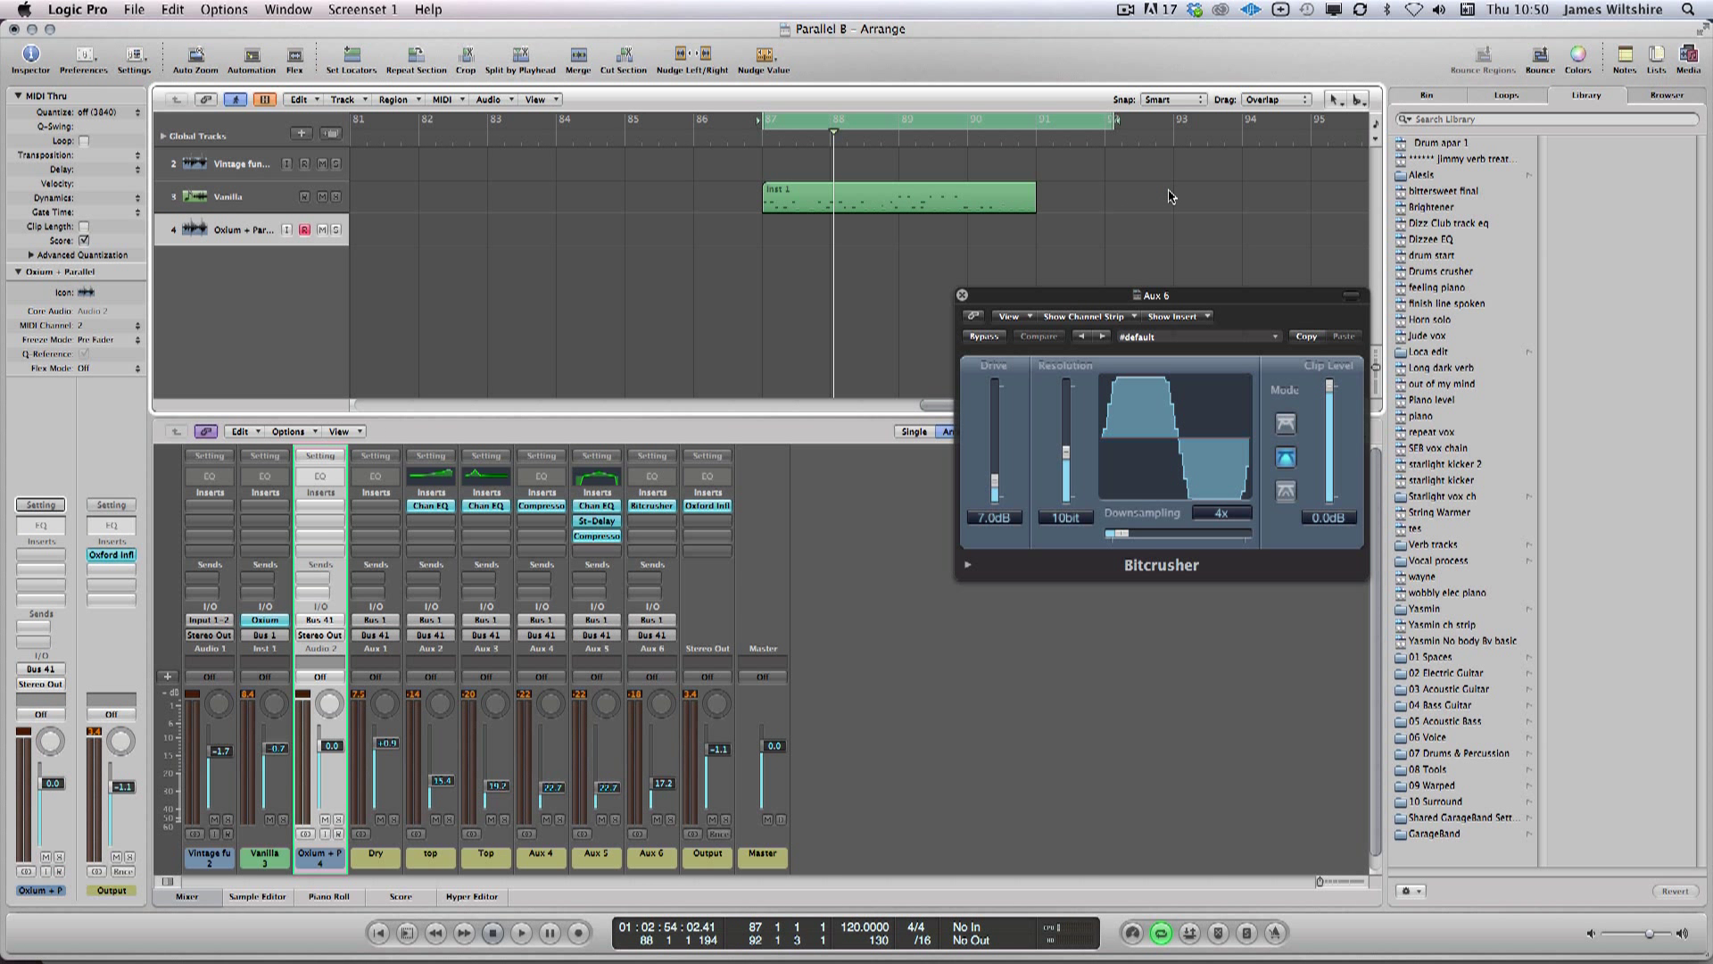
key("r")
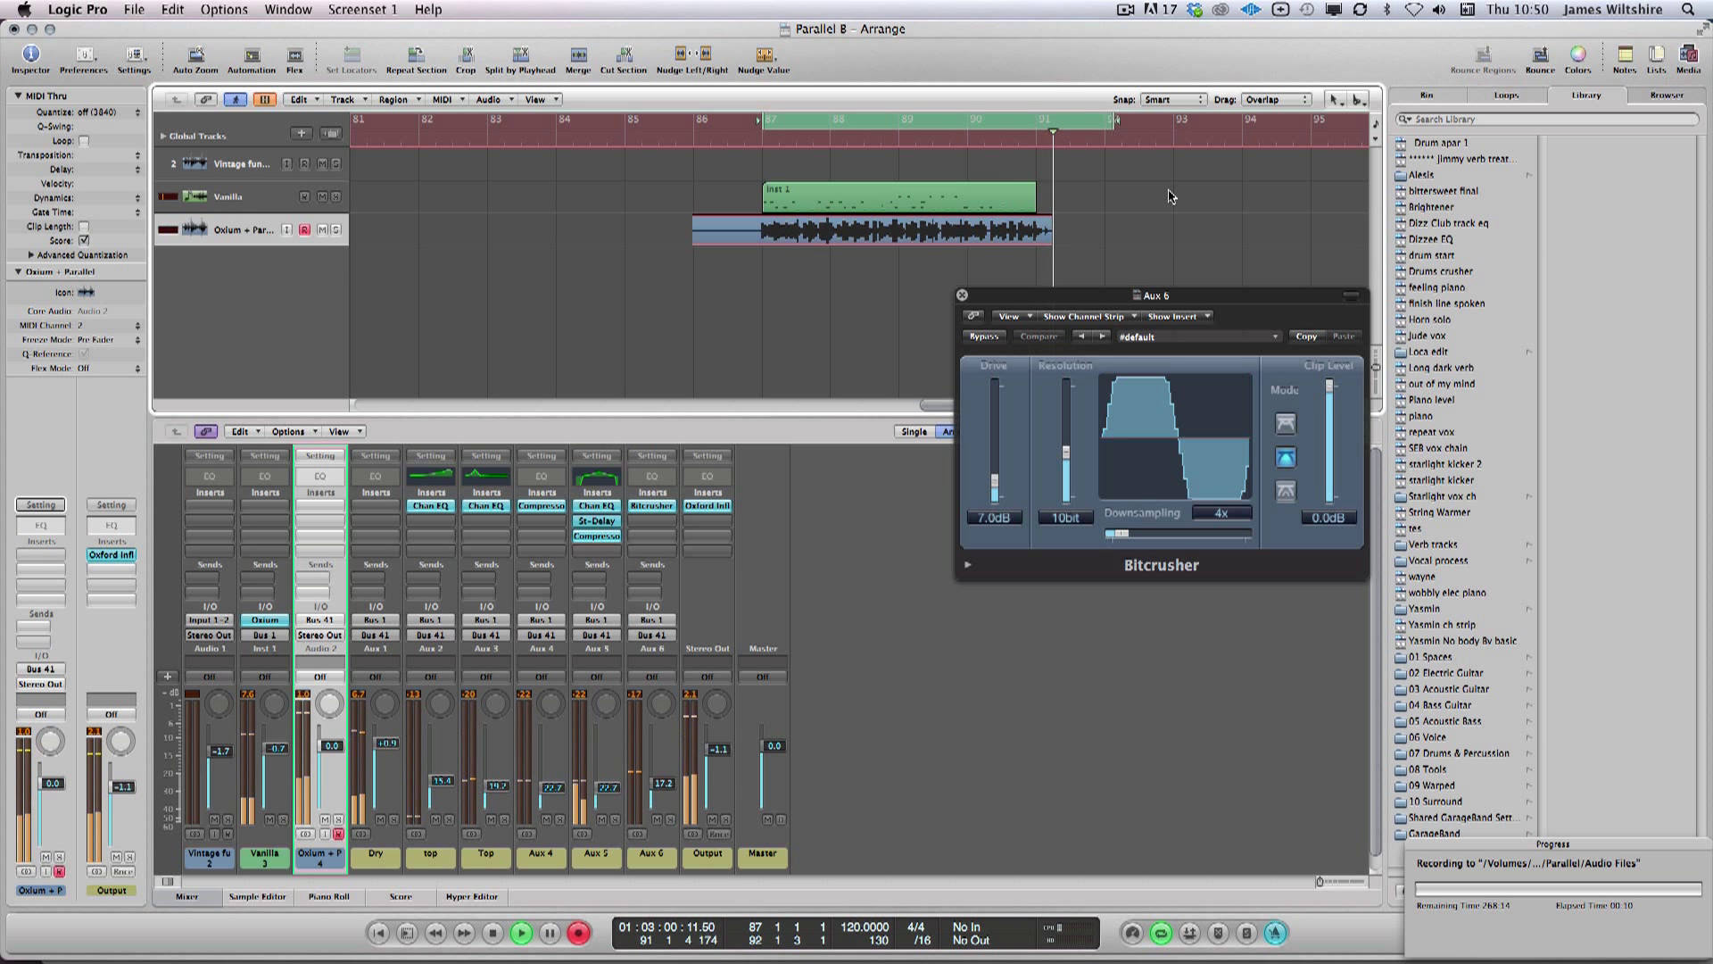
key("space")
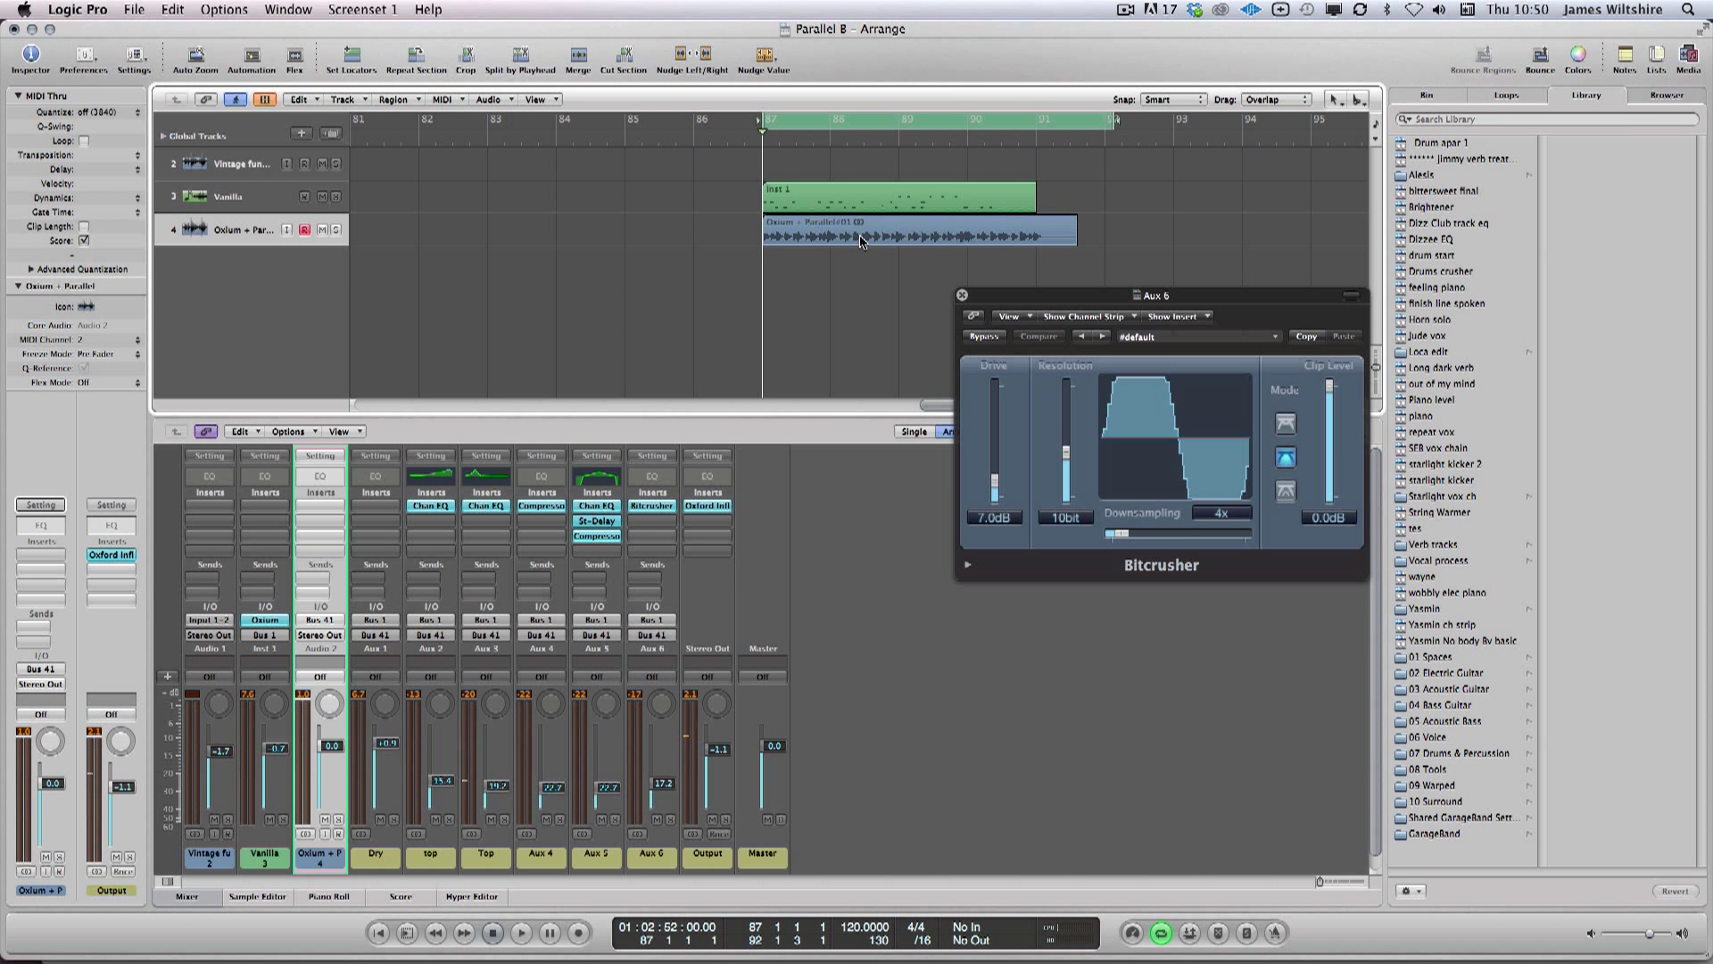
Step: Open the recorded audio region in the sample editor and mute the Vanilla track
double_click(862, 241)
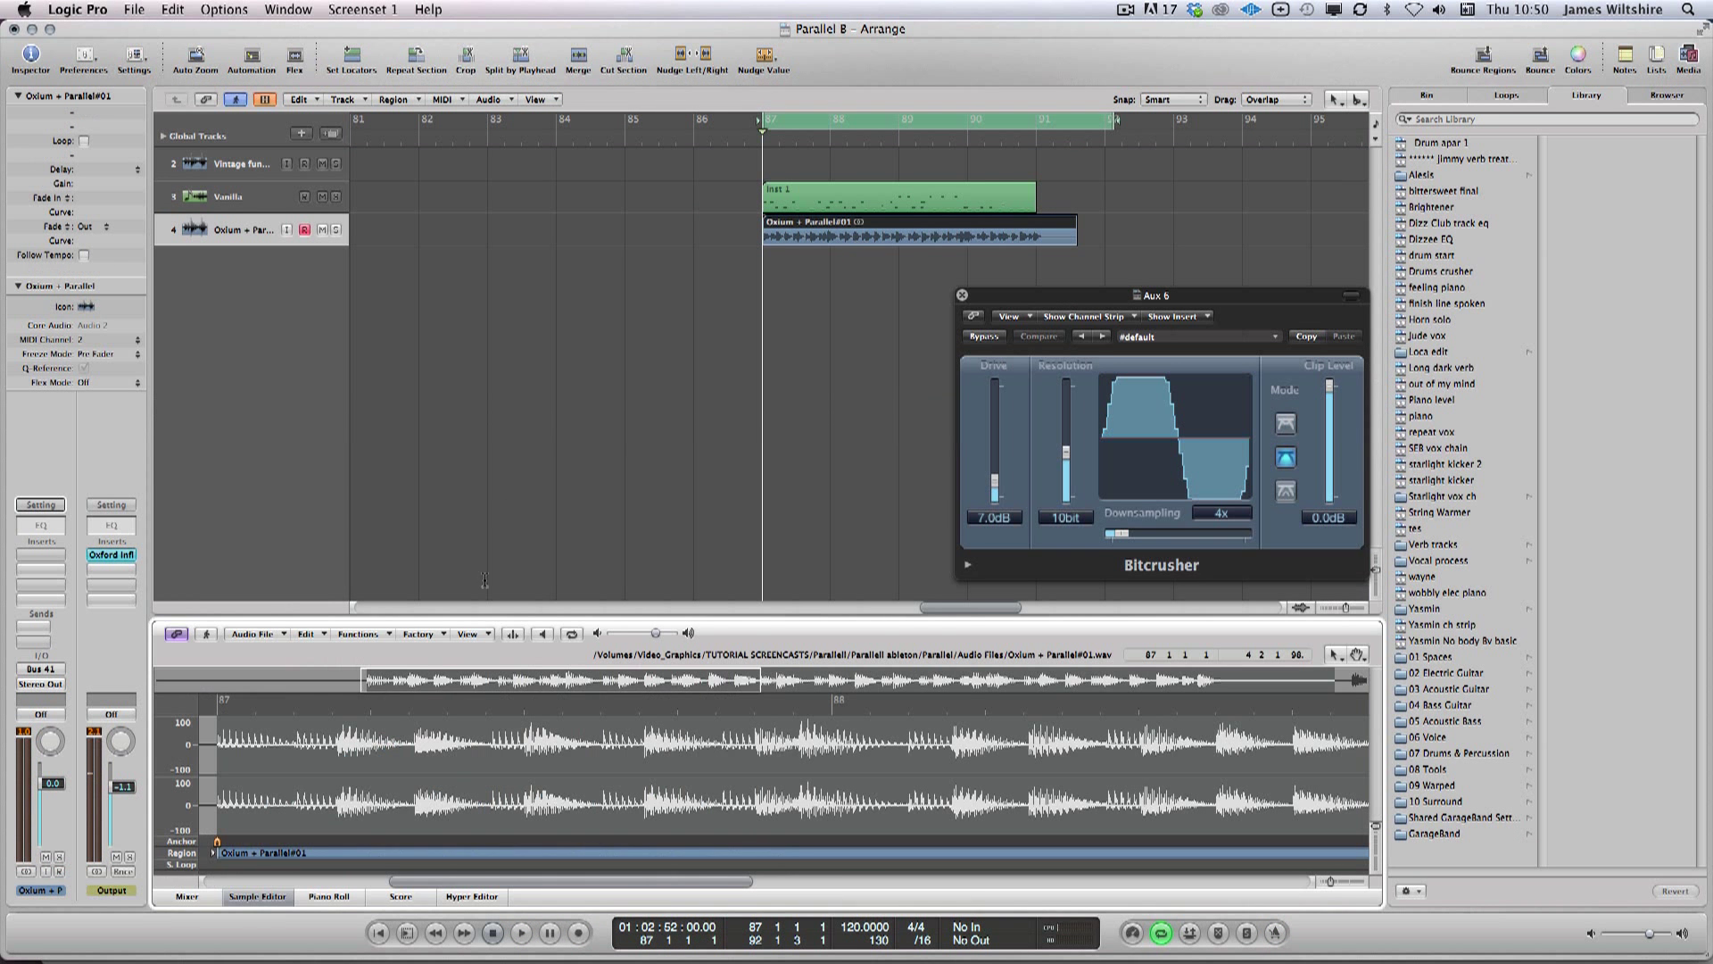
left_click(680, 185)
left_click(322, 196)
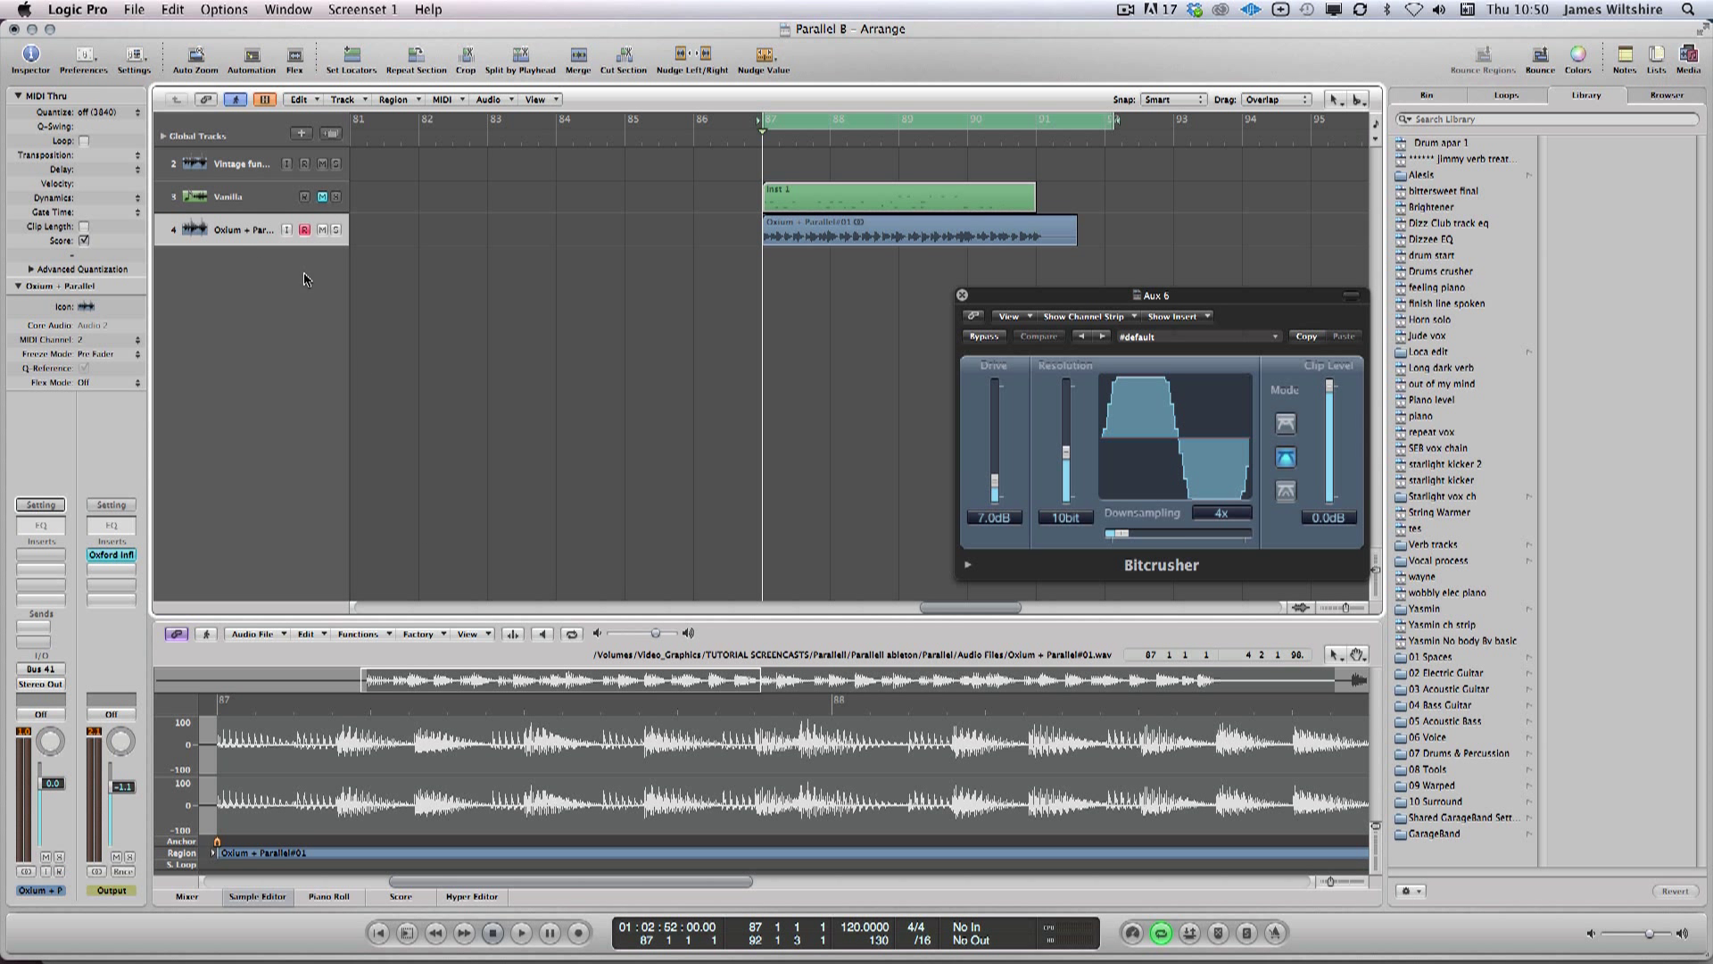
Step: Change the Vanilla channel's output from Bus 1 to Stereo Out
left_click(250, 204)
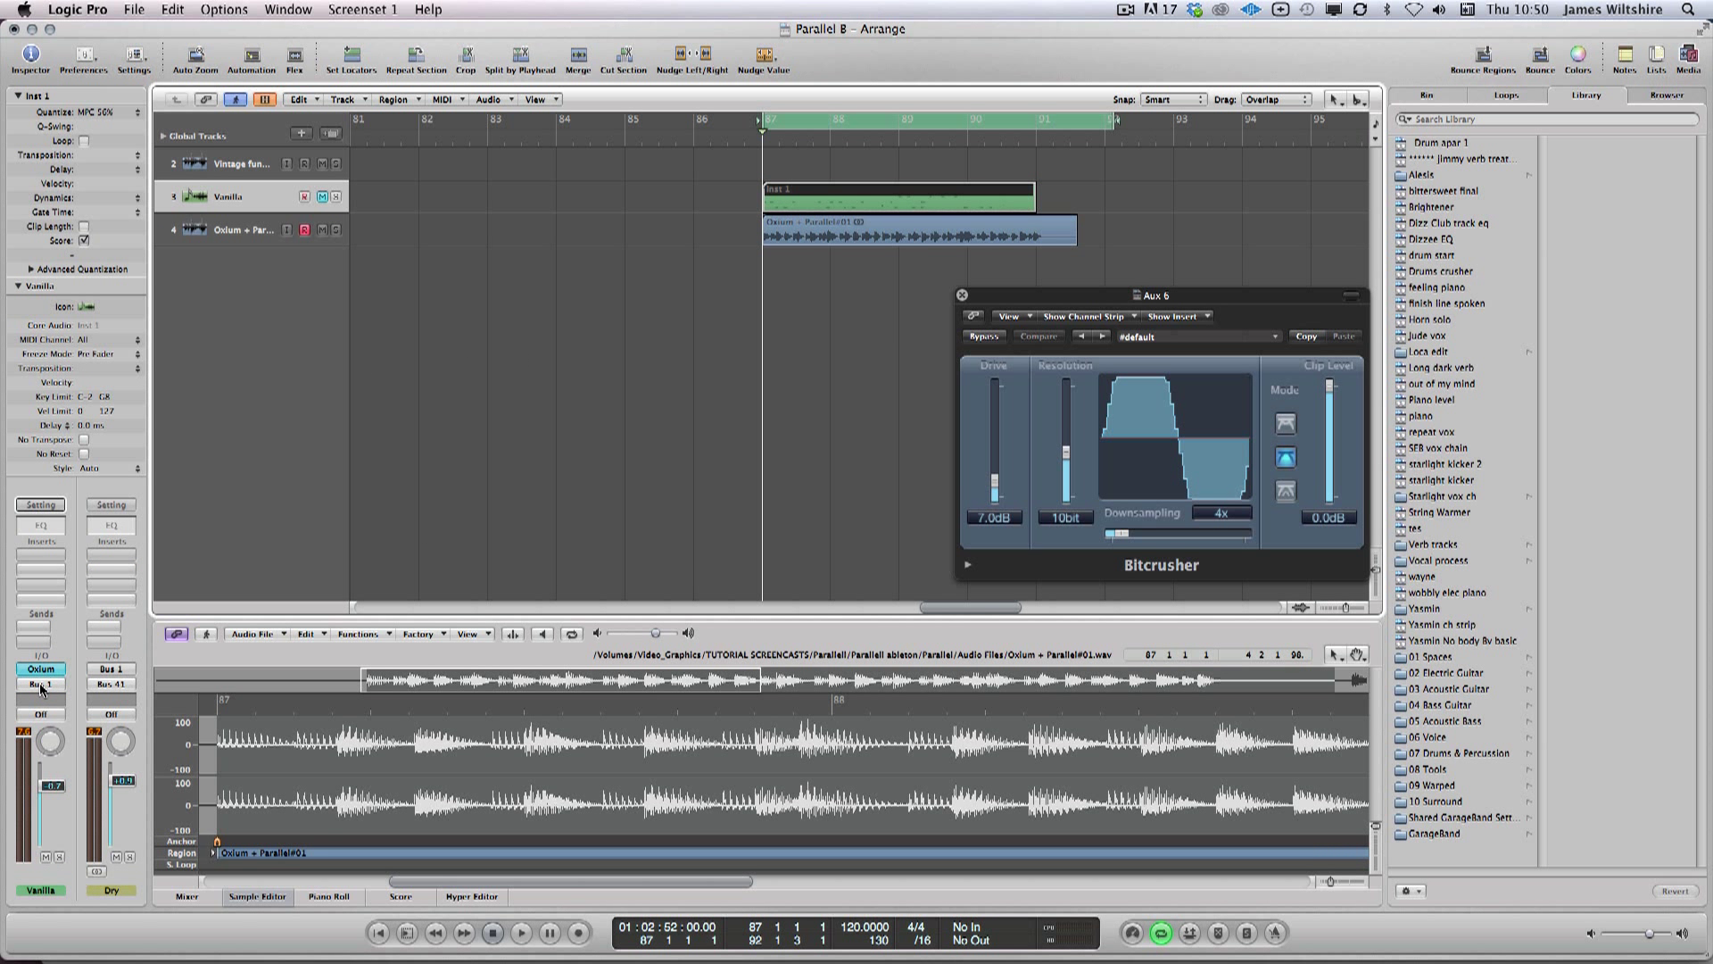
left_click(40, 687)
left_click(631, 237)
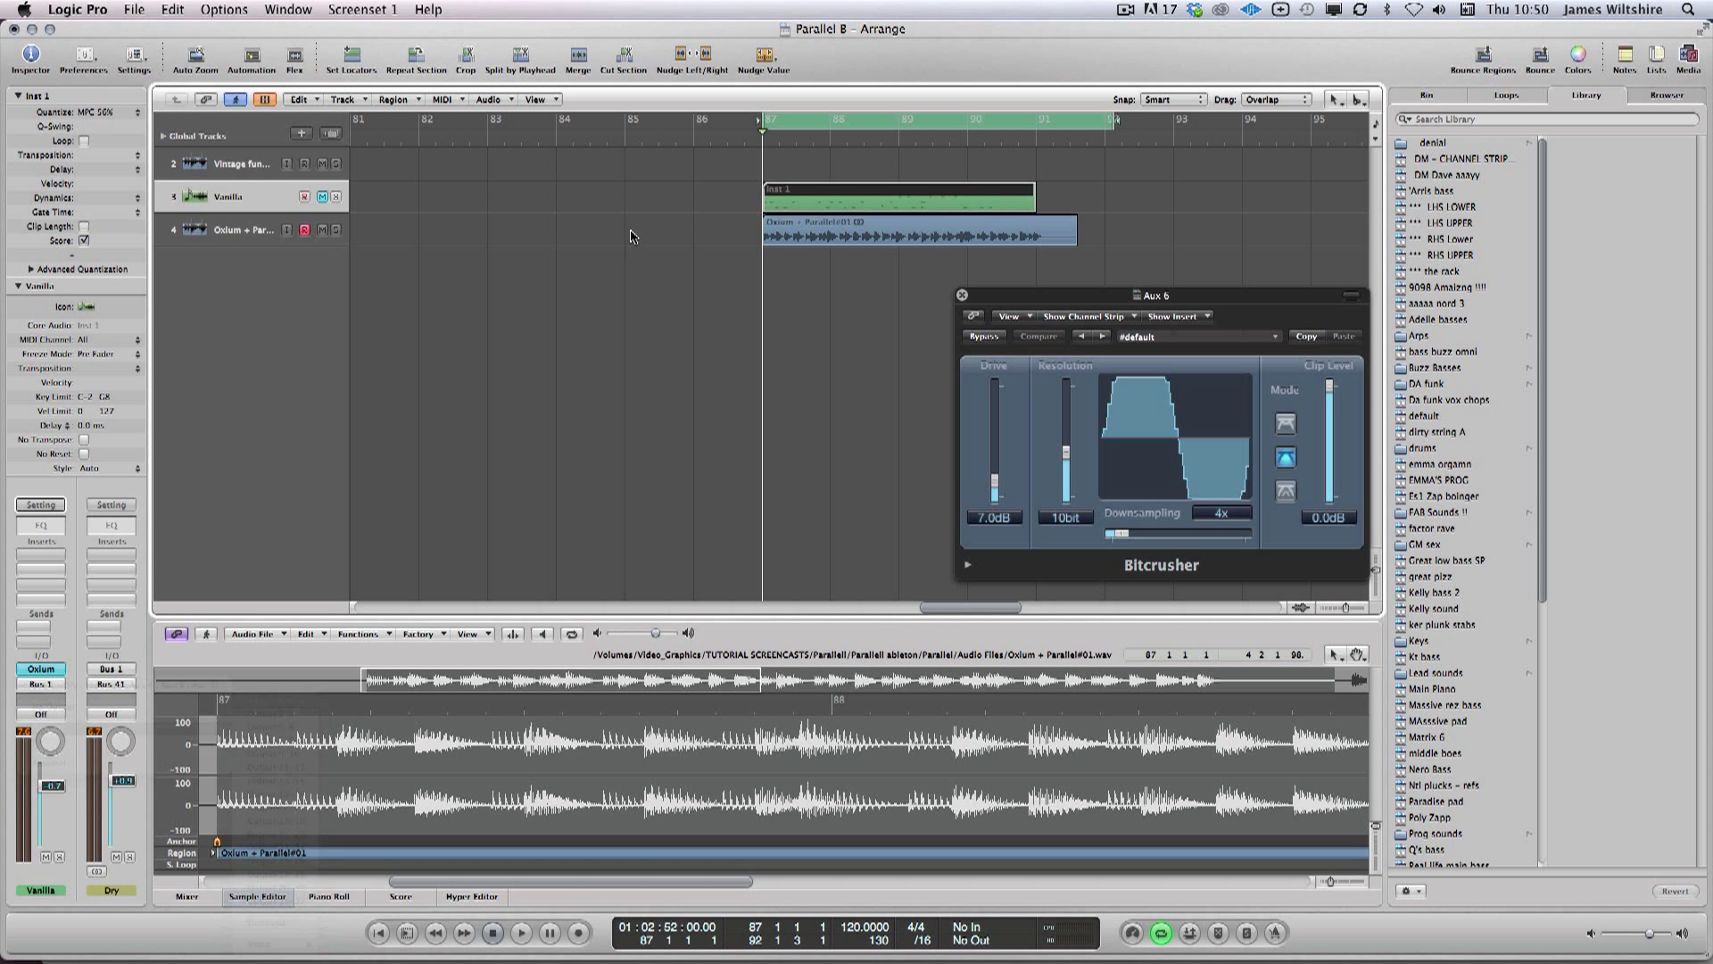
left_click(631, 237)
Step: Disarm and mute the Oxium + Parallel track, then unmute Vanilla and play its unprocessed sound briefly
left_click(310, 223)
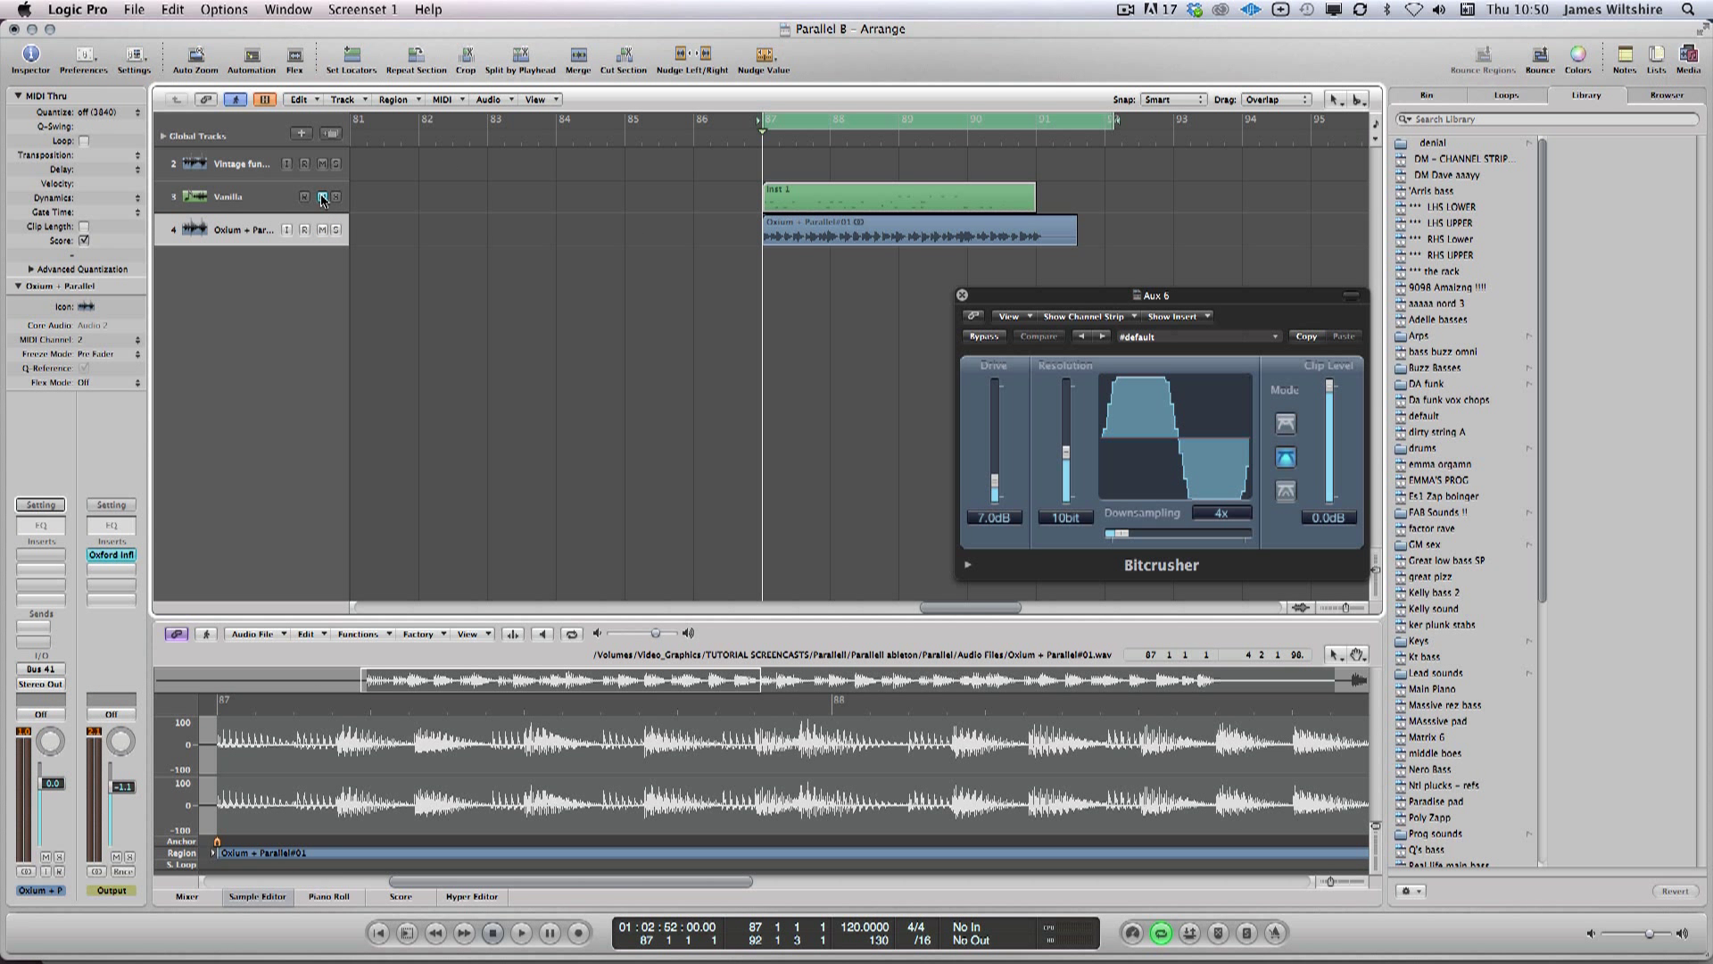
left_click(322, 229)
left_click(323, 197)
left_click(239, 198)
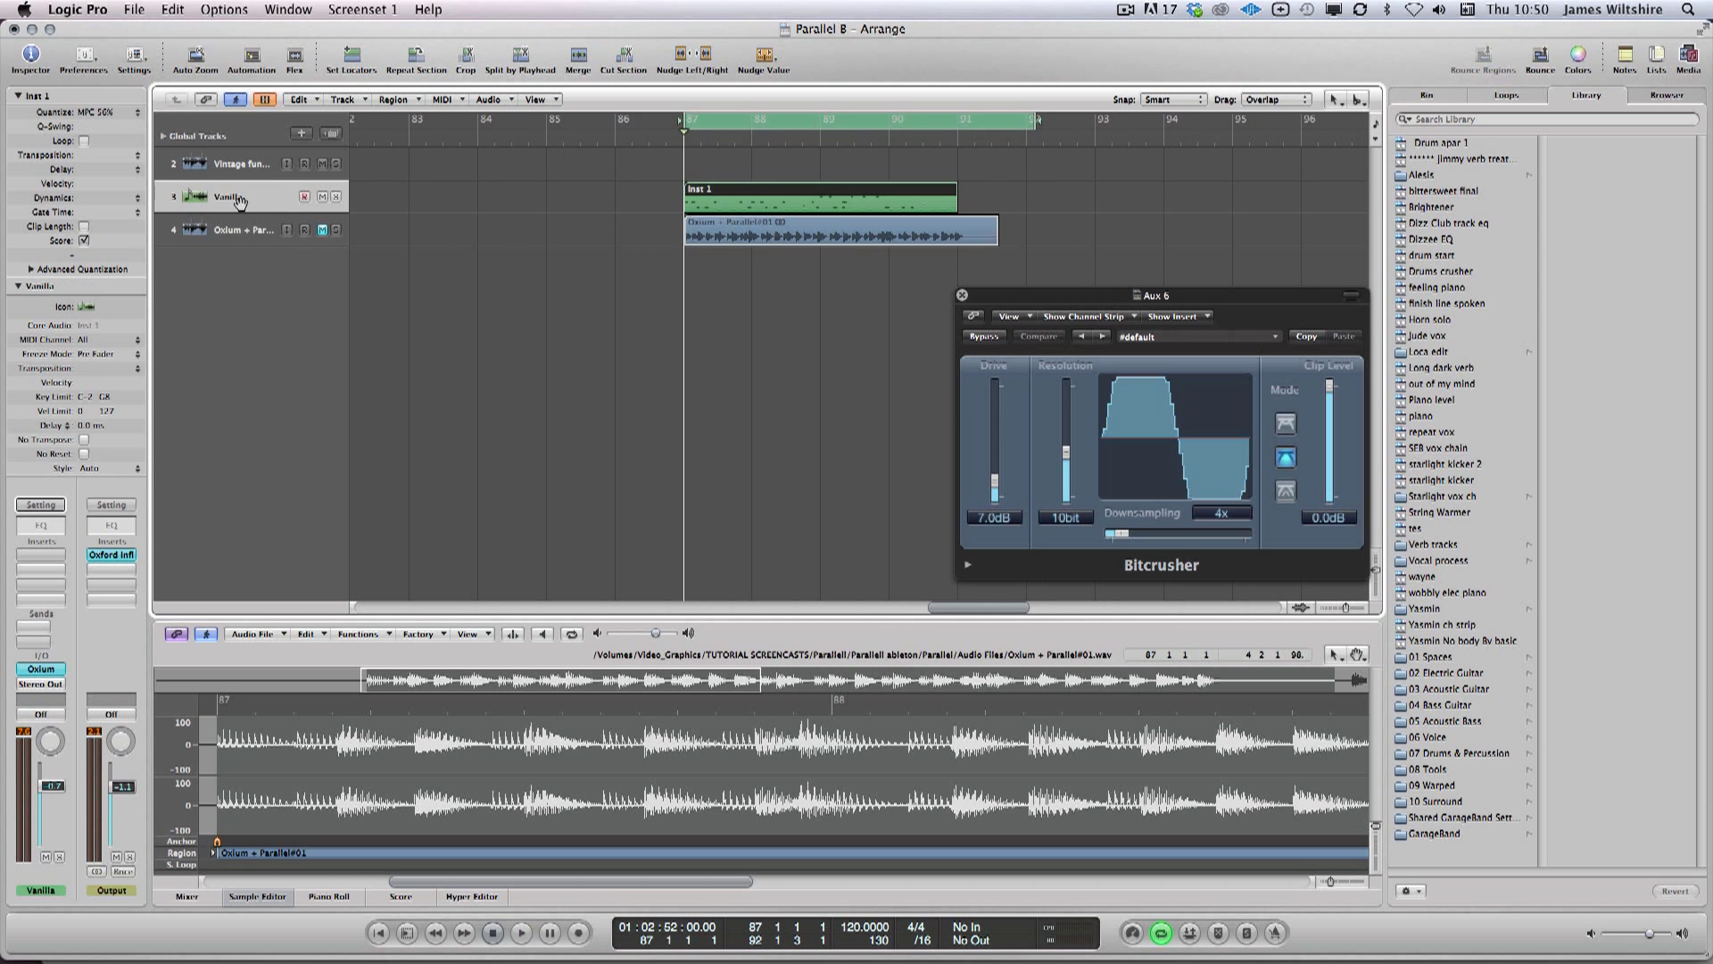
key("space")
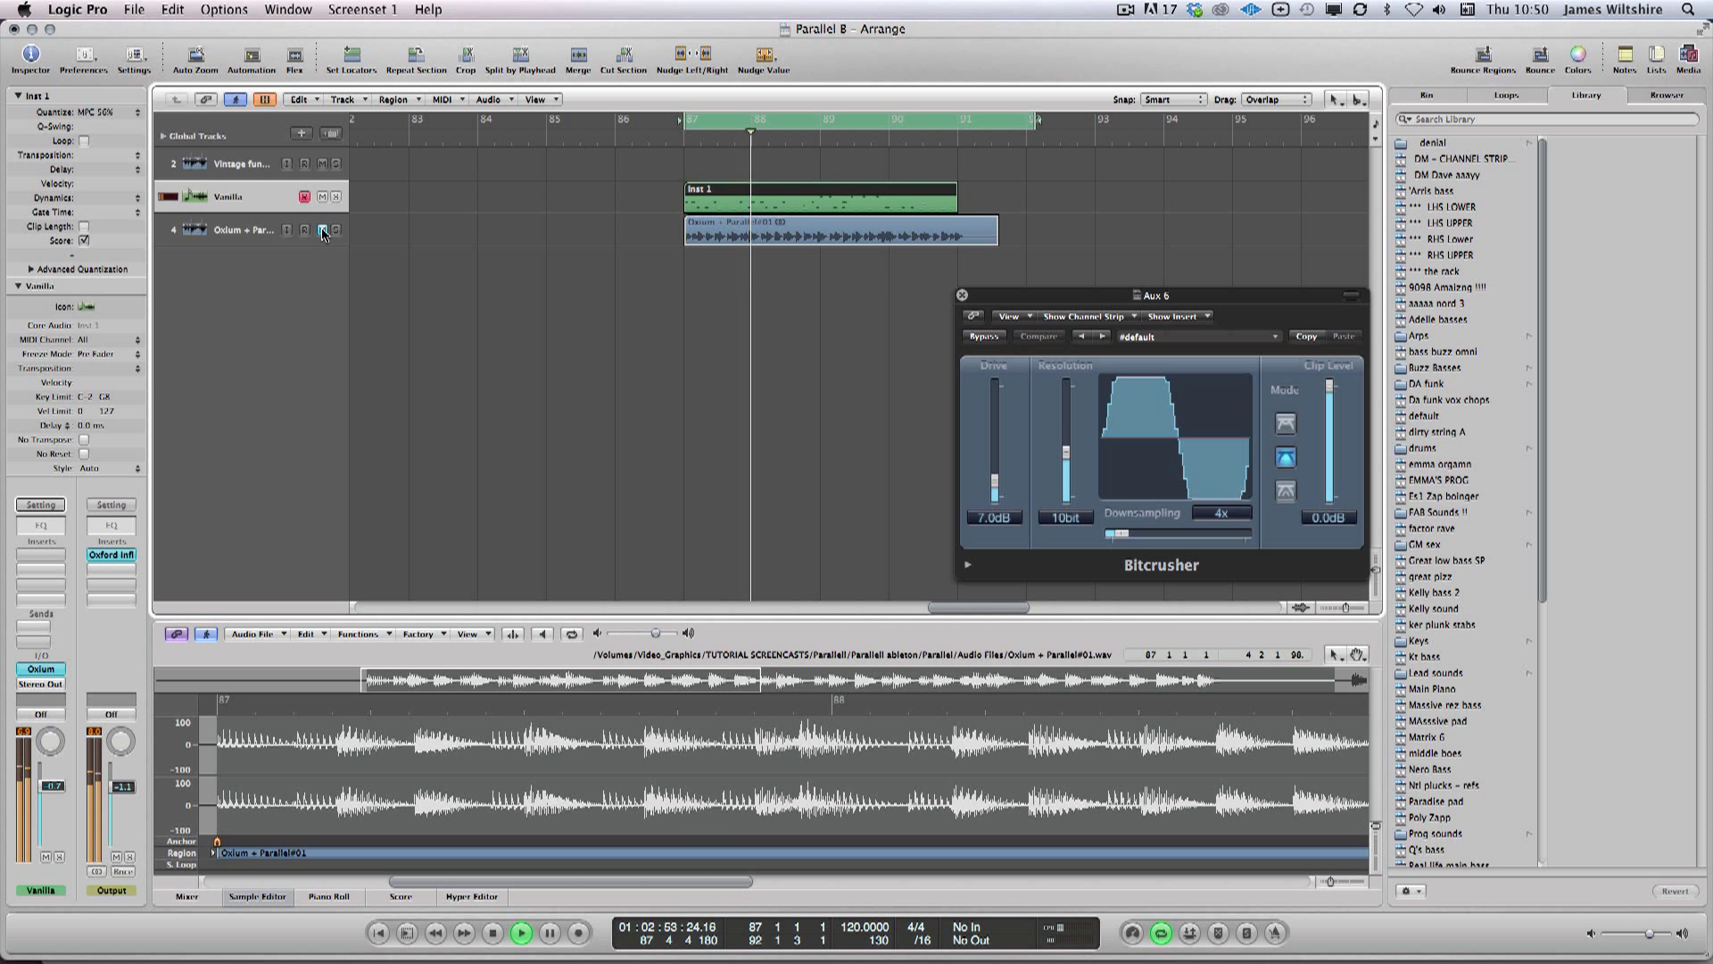
key("space")
Step: Mute Vanilla, unmute Oxium + Parallel, and play the processed recording briefly for comparison
left_click(322, 197)
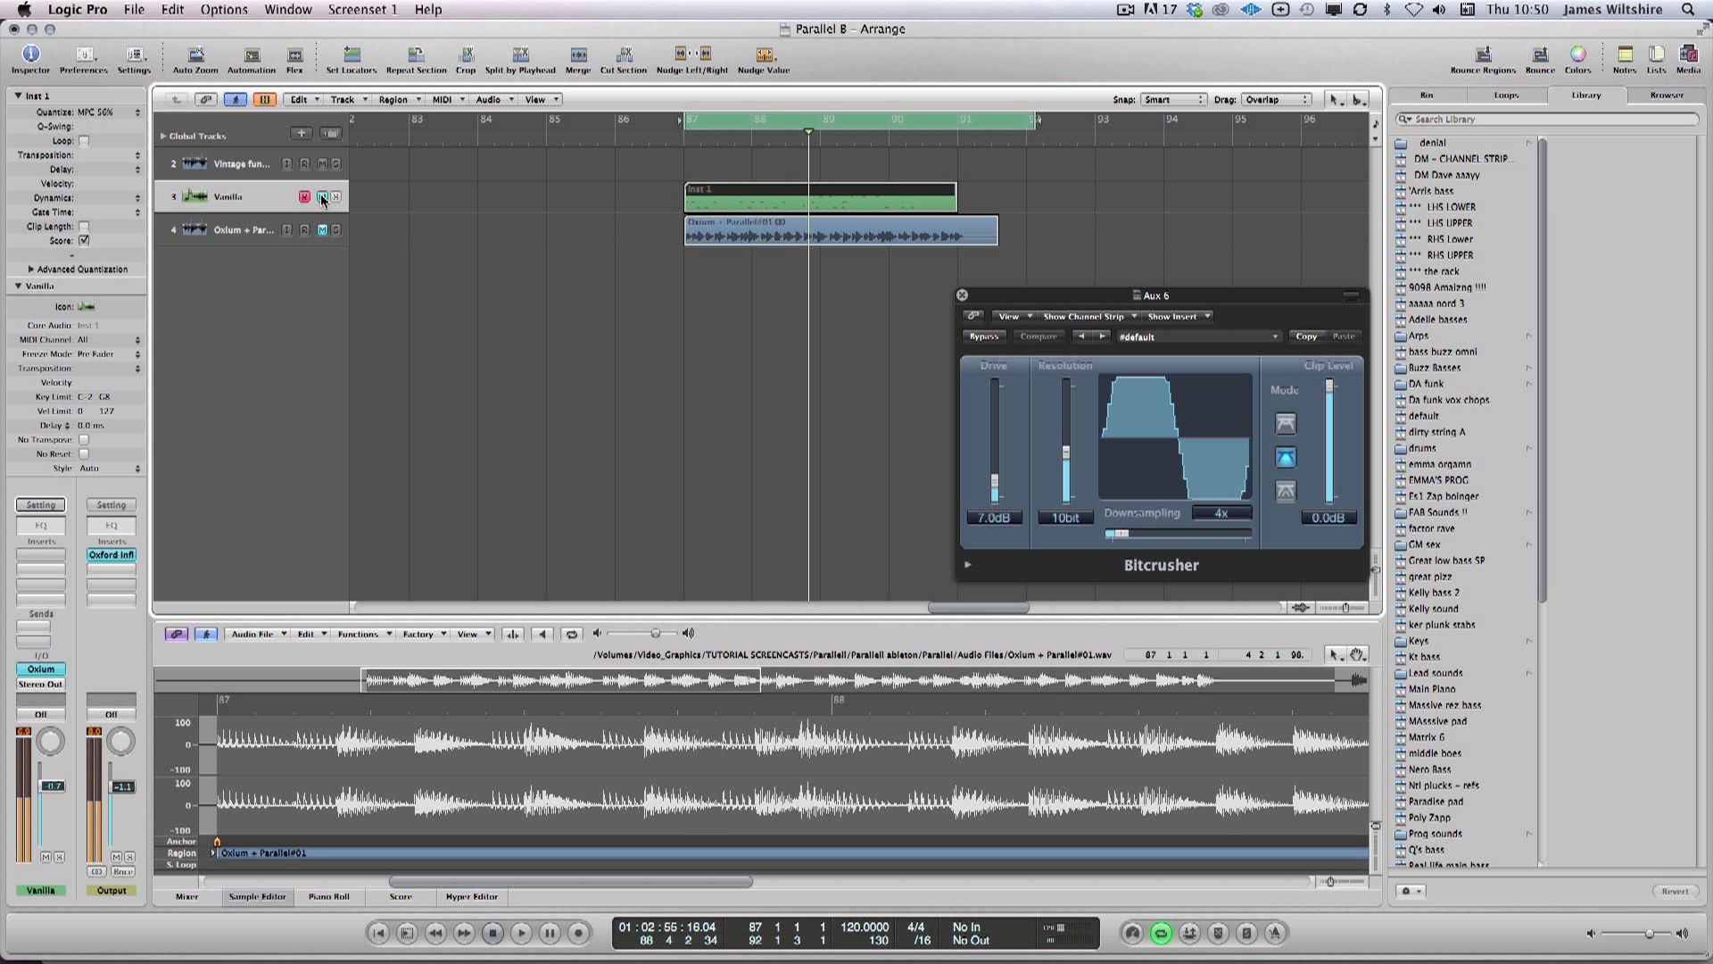
left_click(322, 229)
key("space")
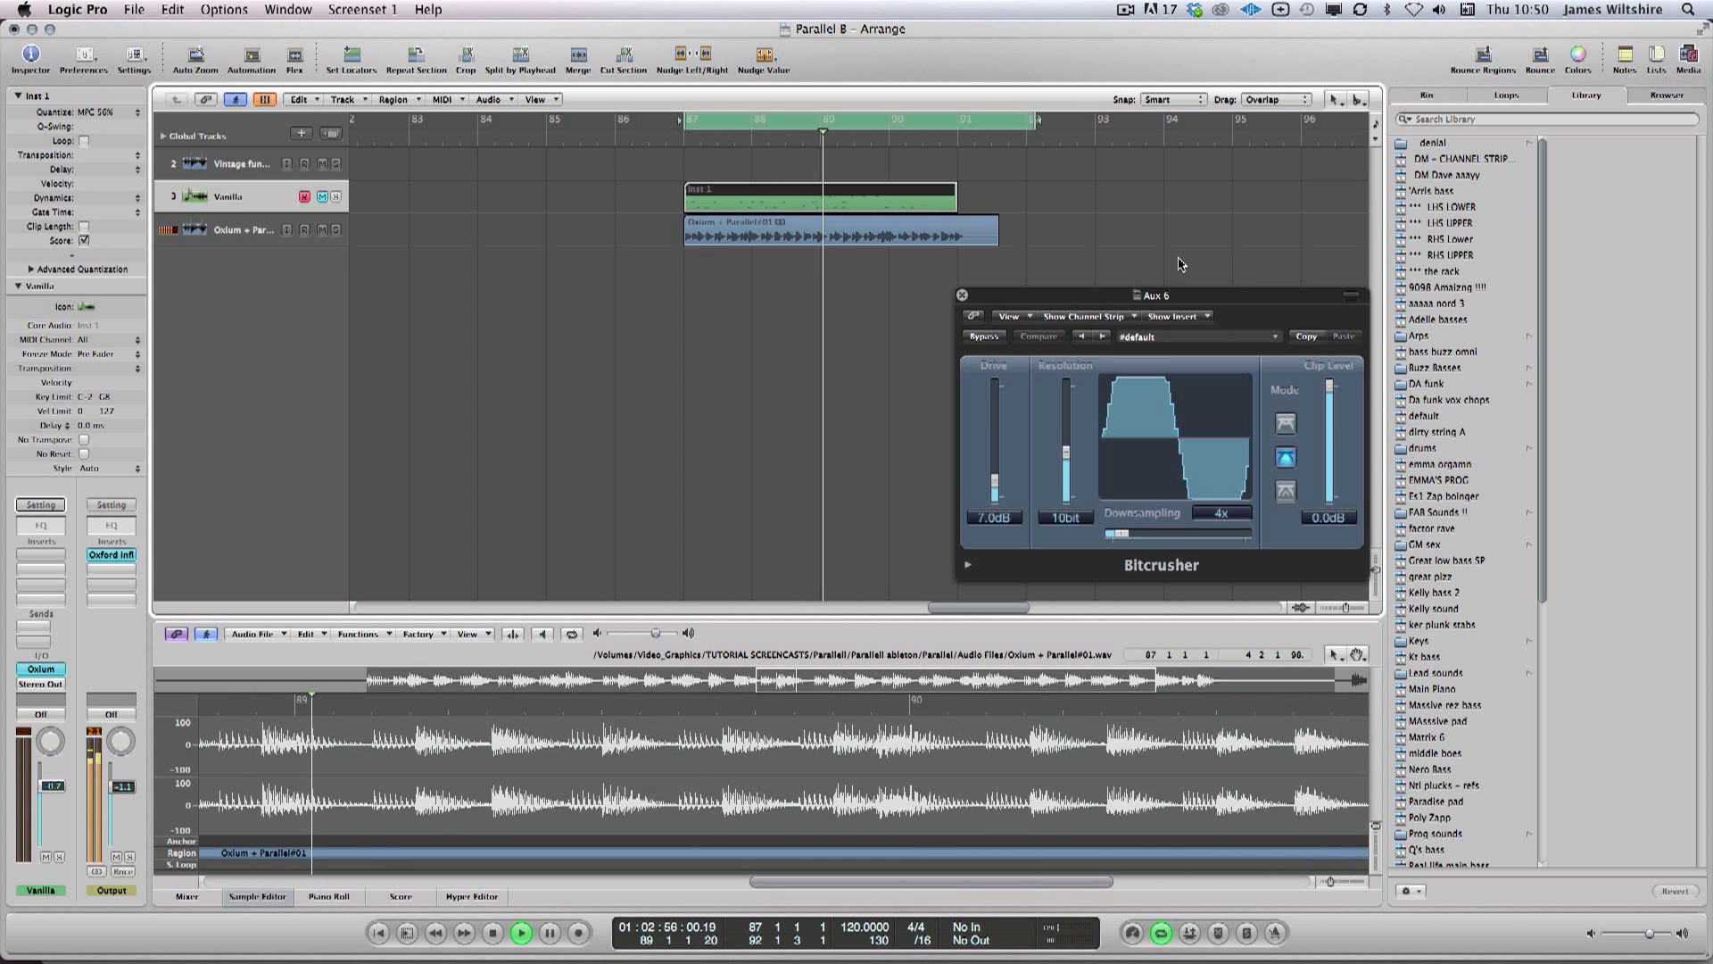
key("space")
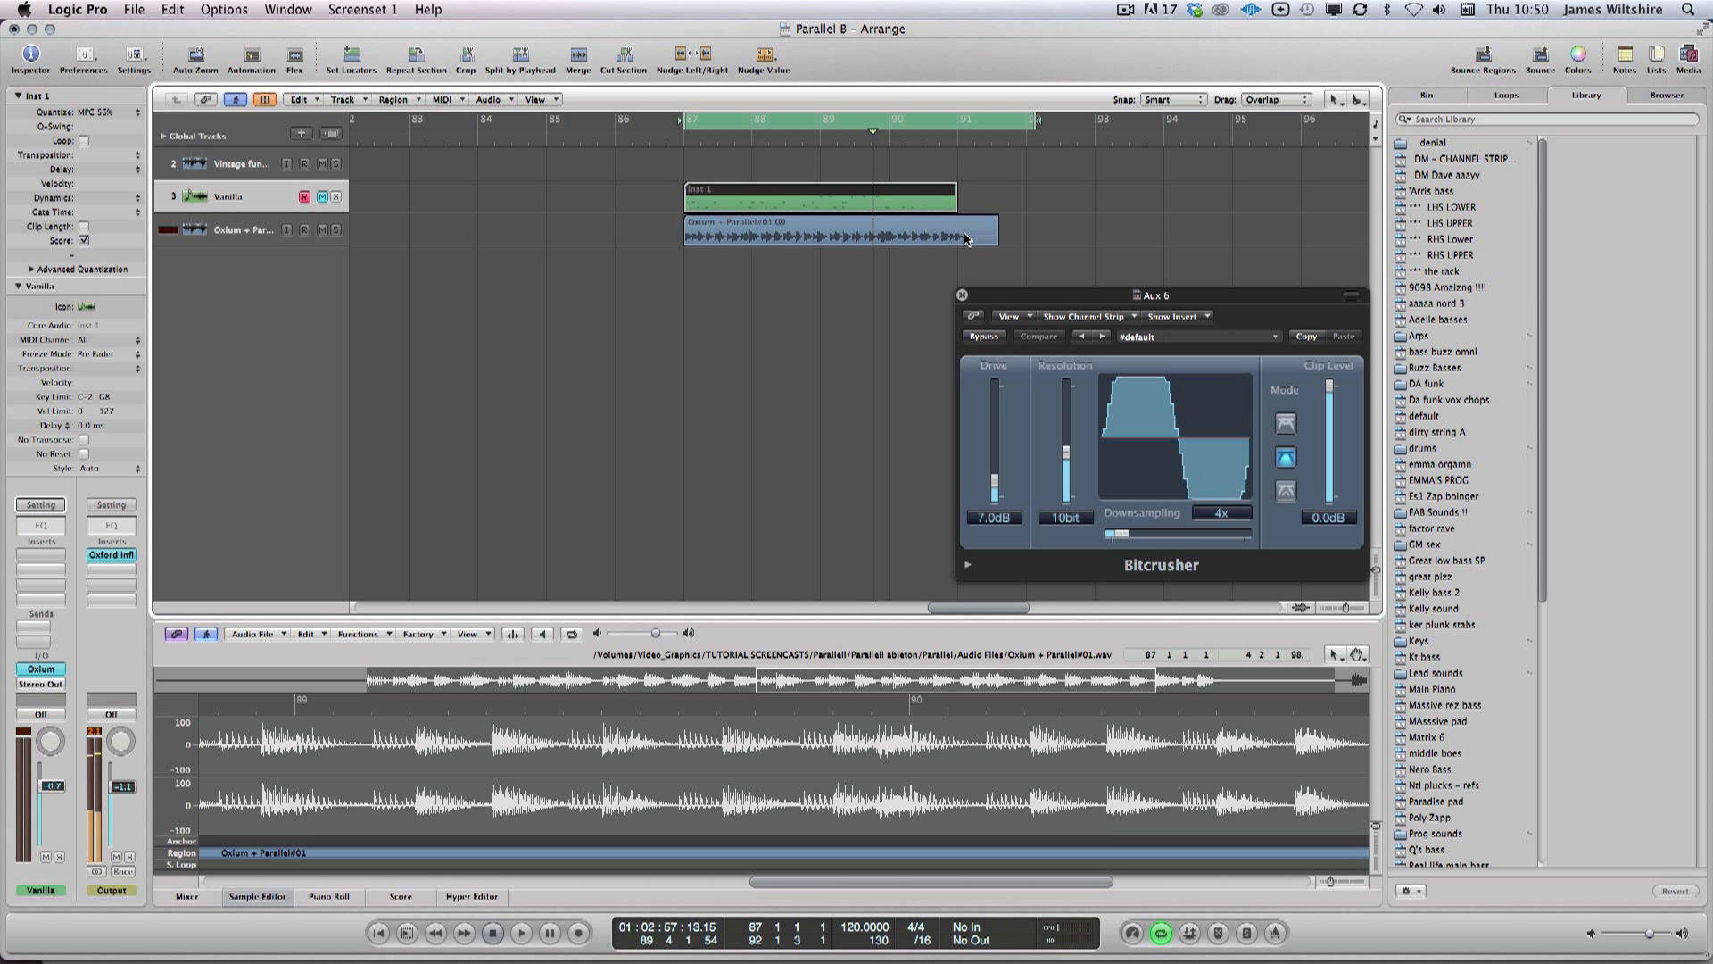
Step: Split the recorded region at the end of the MIDI region, at bar 91, and delete the leftover tail
left_click(964, 239, "super")
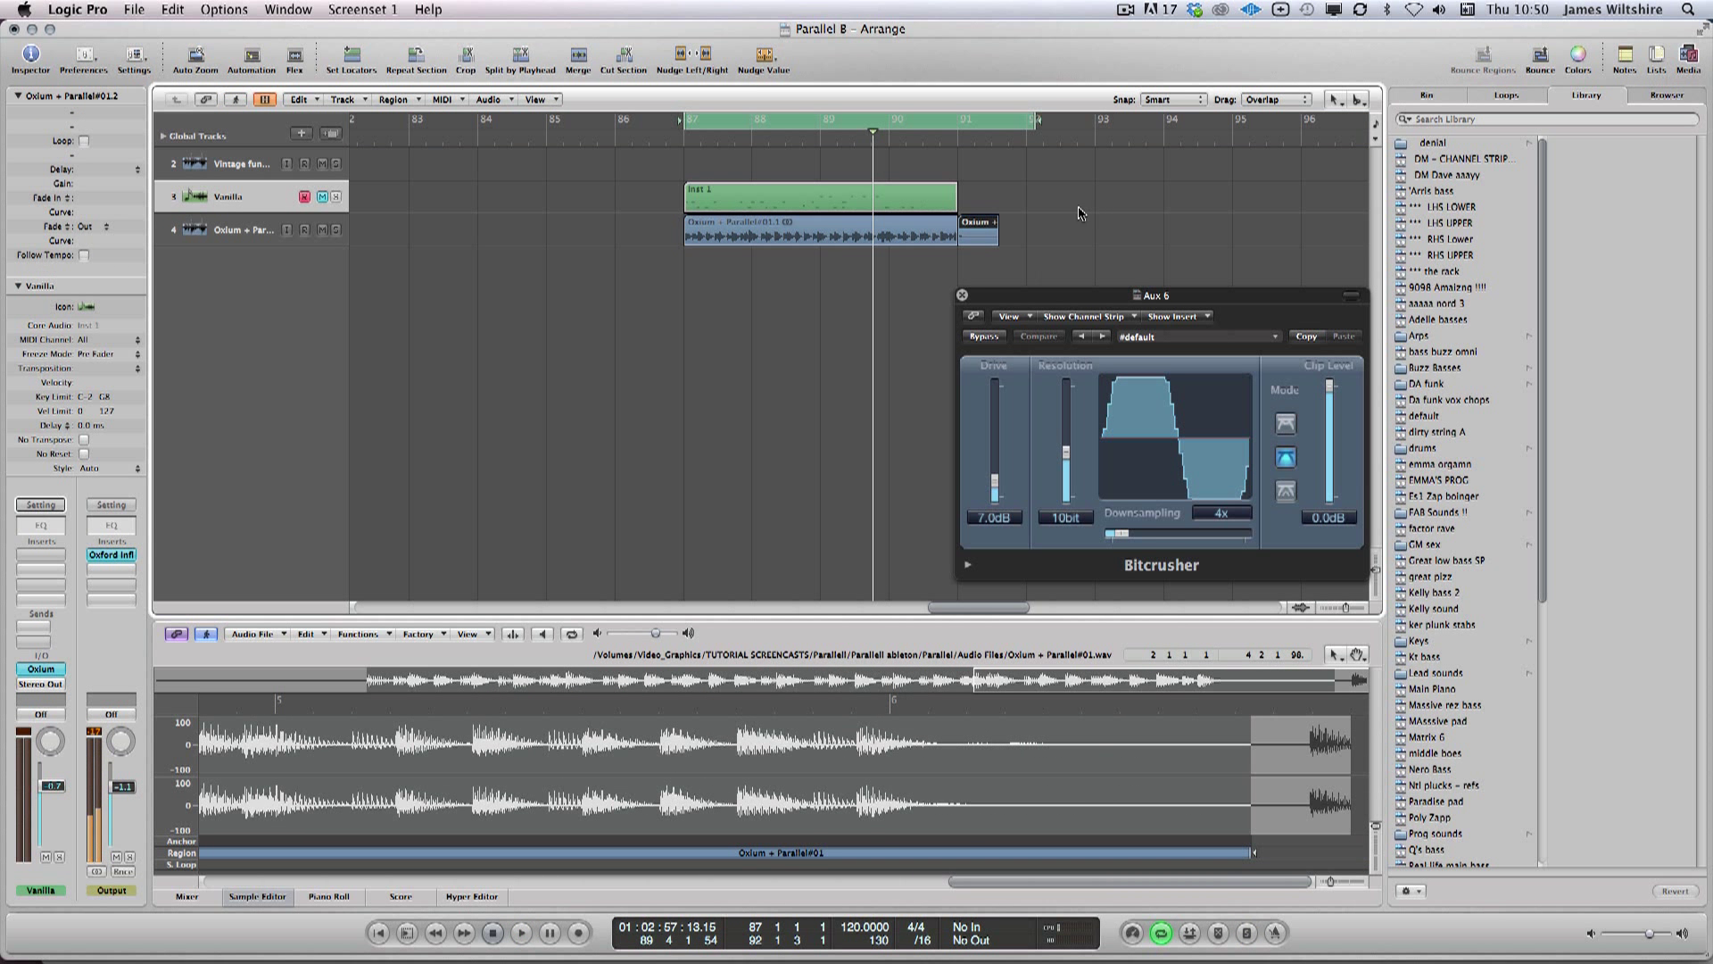
key("Delete")
Step: Open the Oxium synth on the Vanilla channel and examine its Vintage setting
left_click(259, 203)
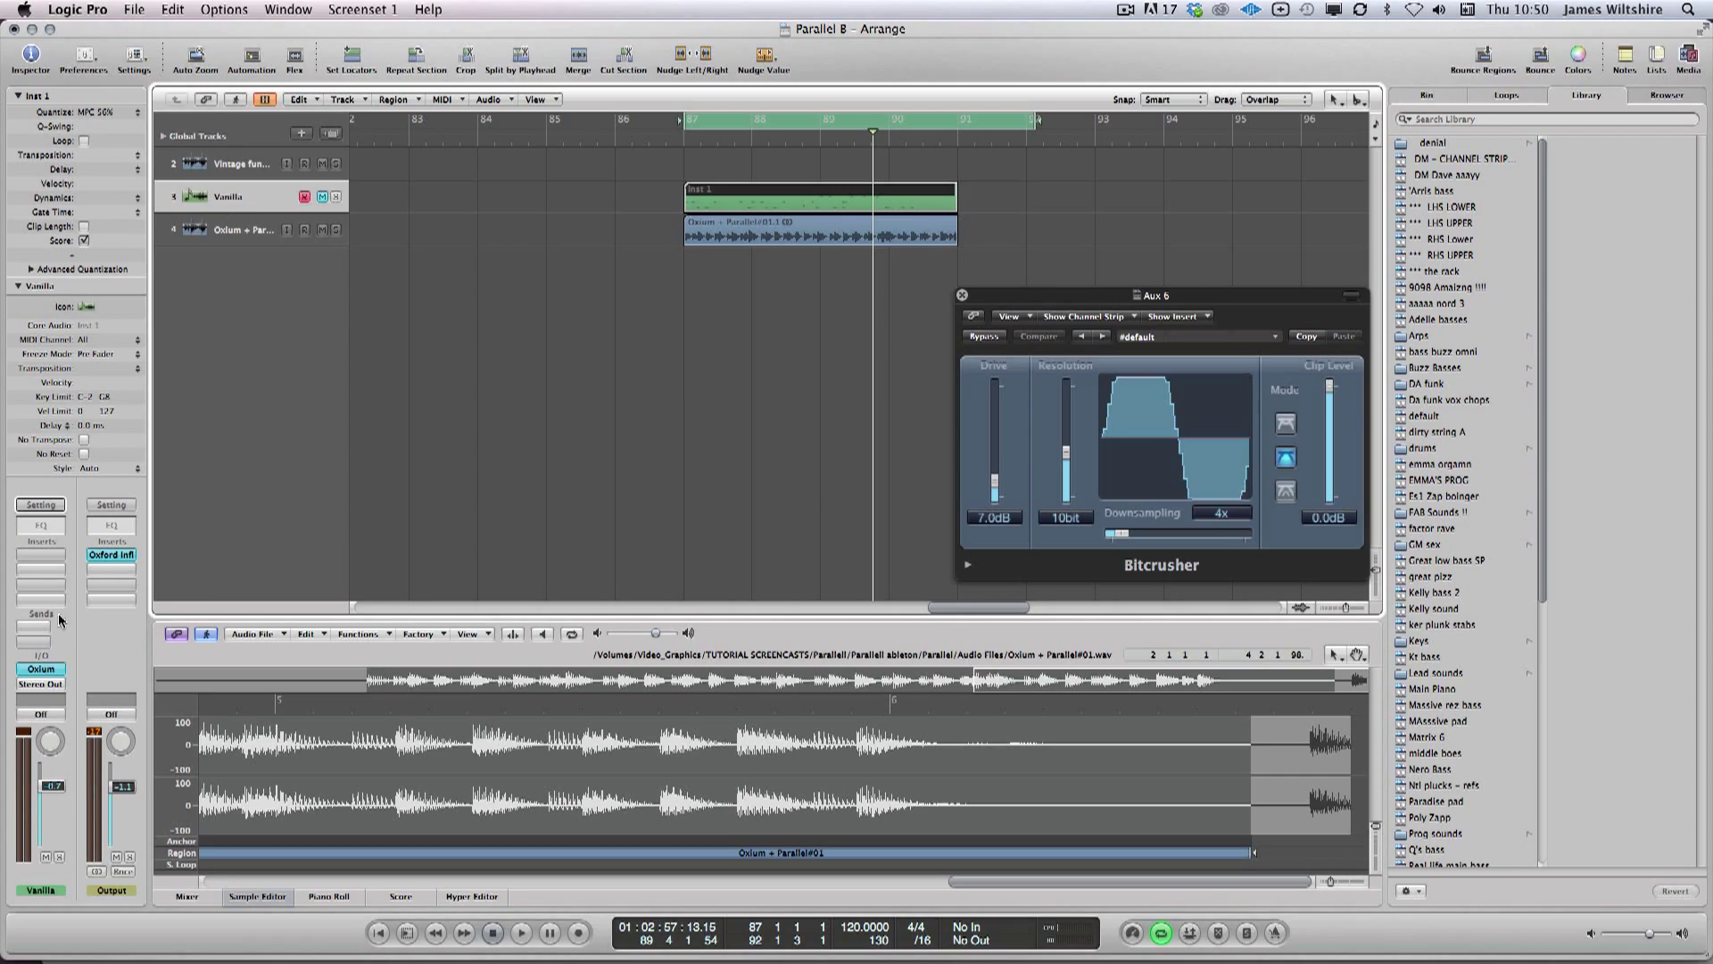
left_click(40, 668)
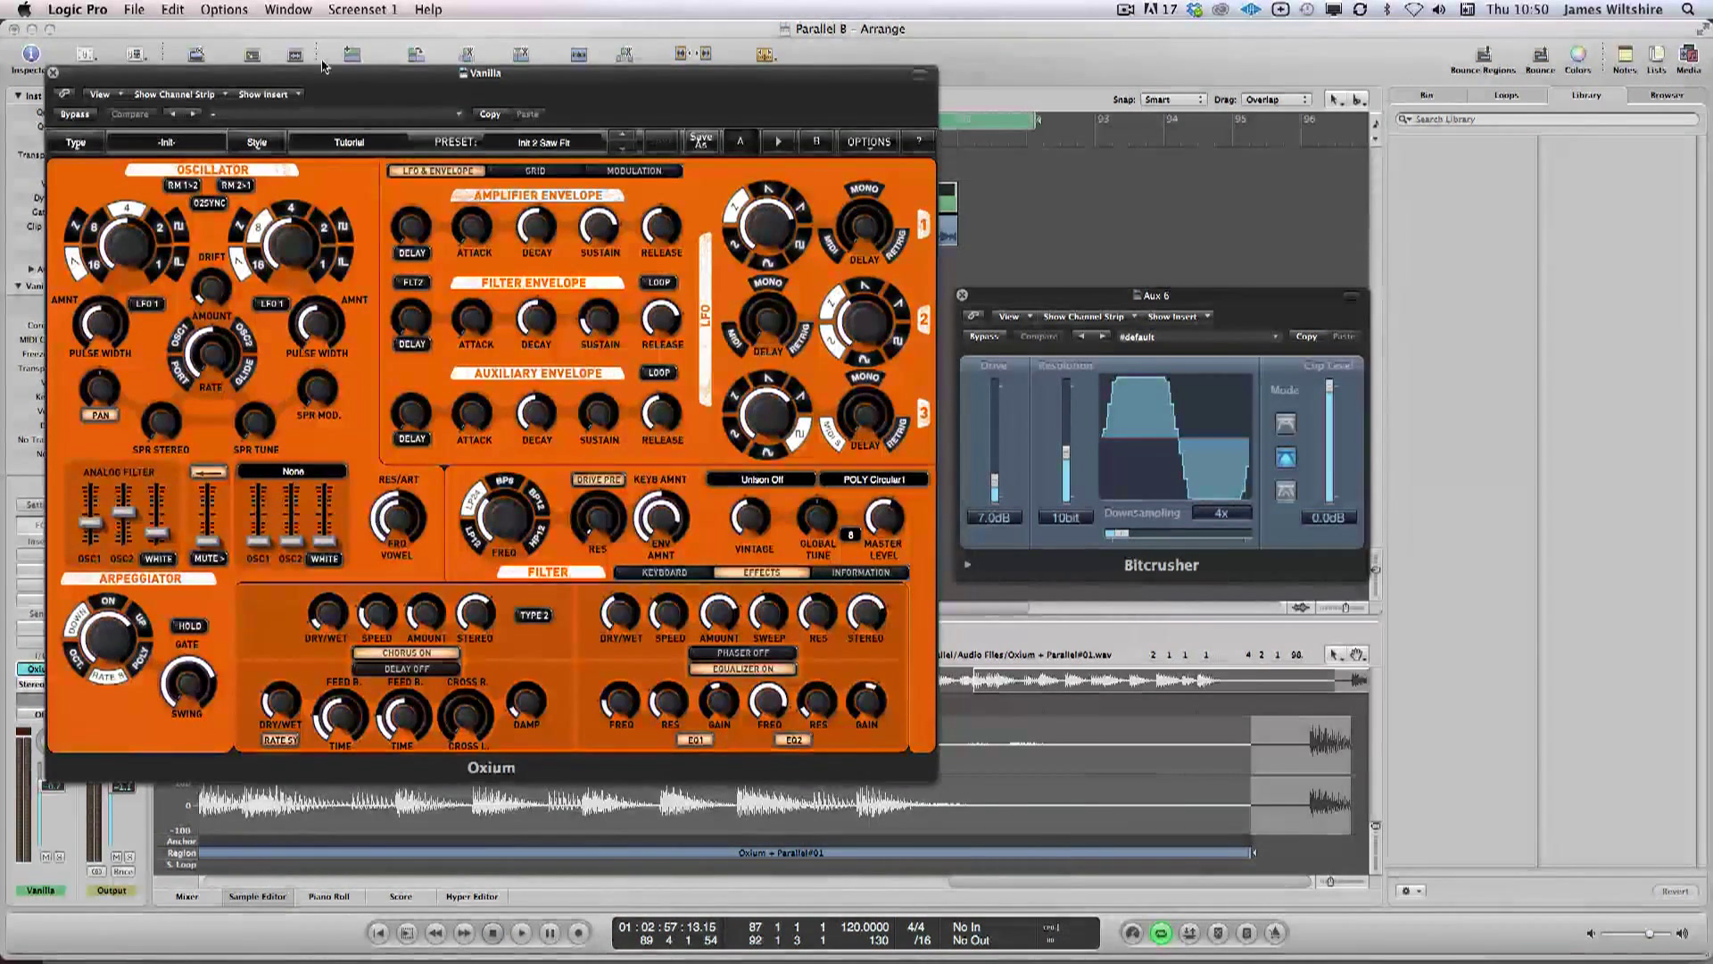
left_click_drag(322, 67, 641, 74)
mouse_move(1060, 528)
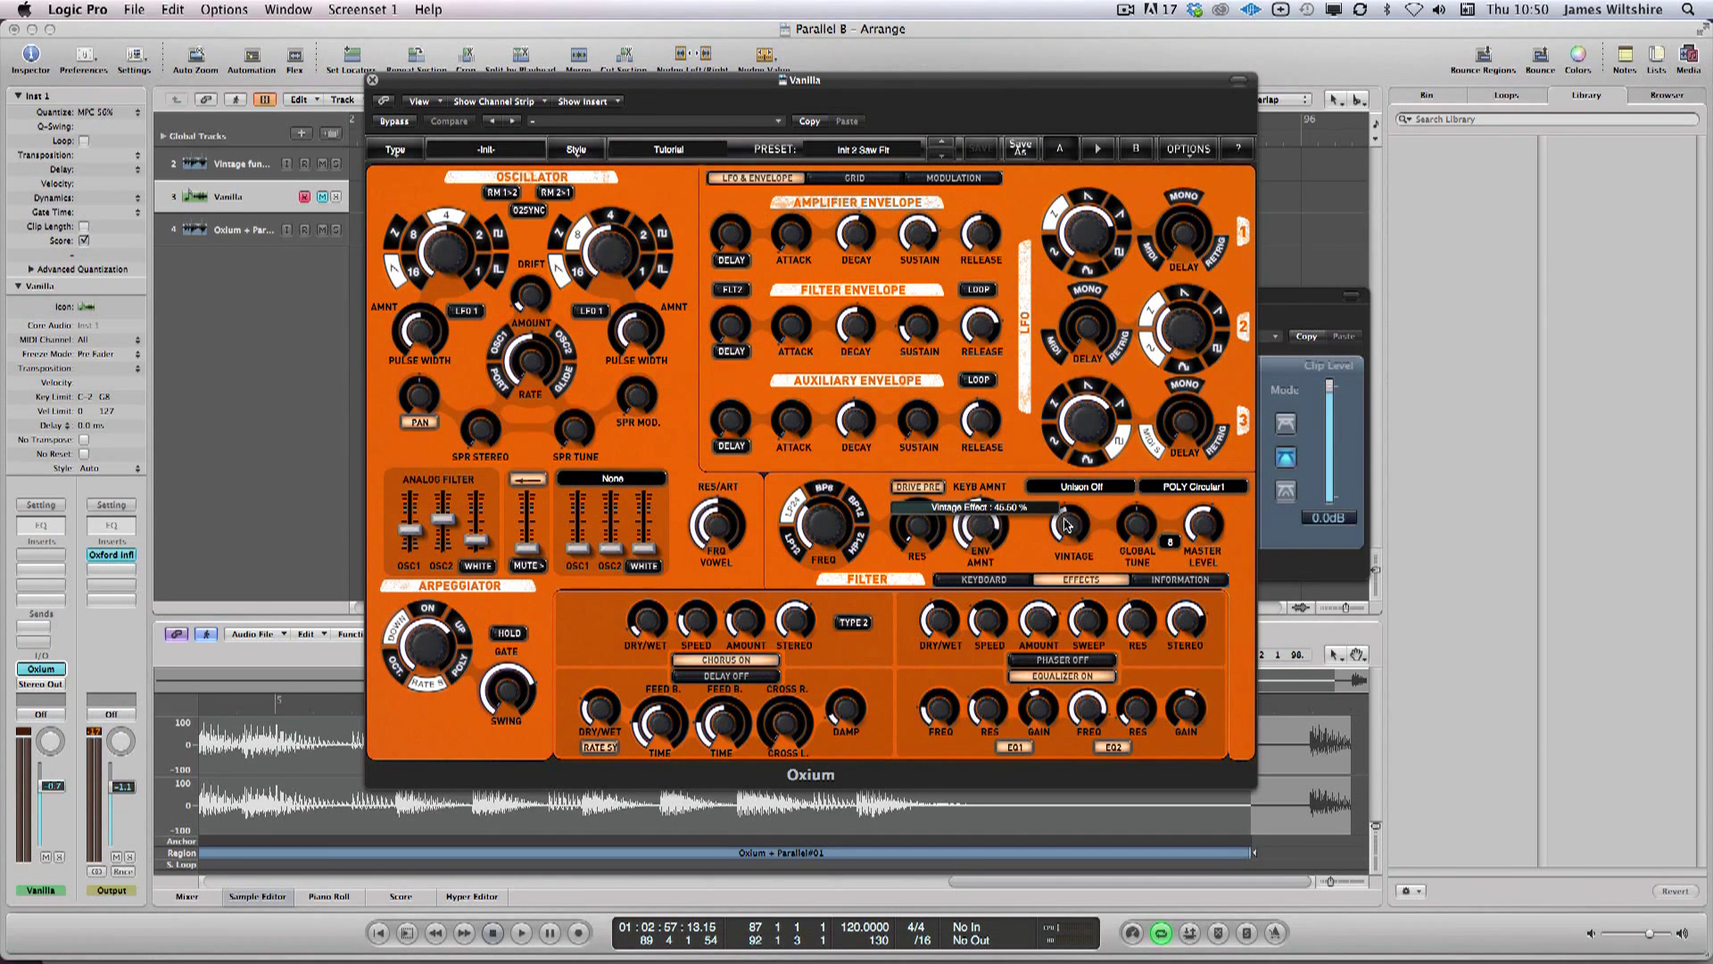
left_click_drag(1096, 510, 1089, 510)
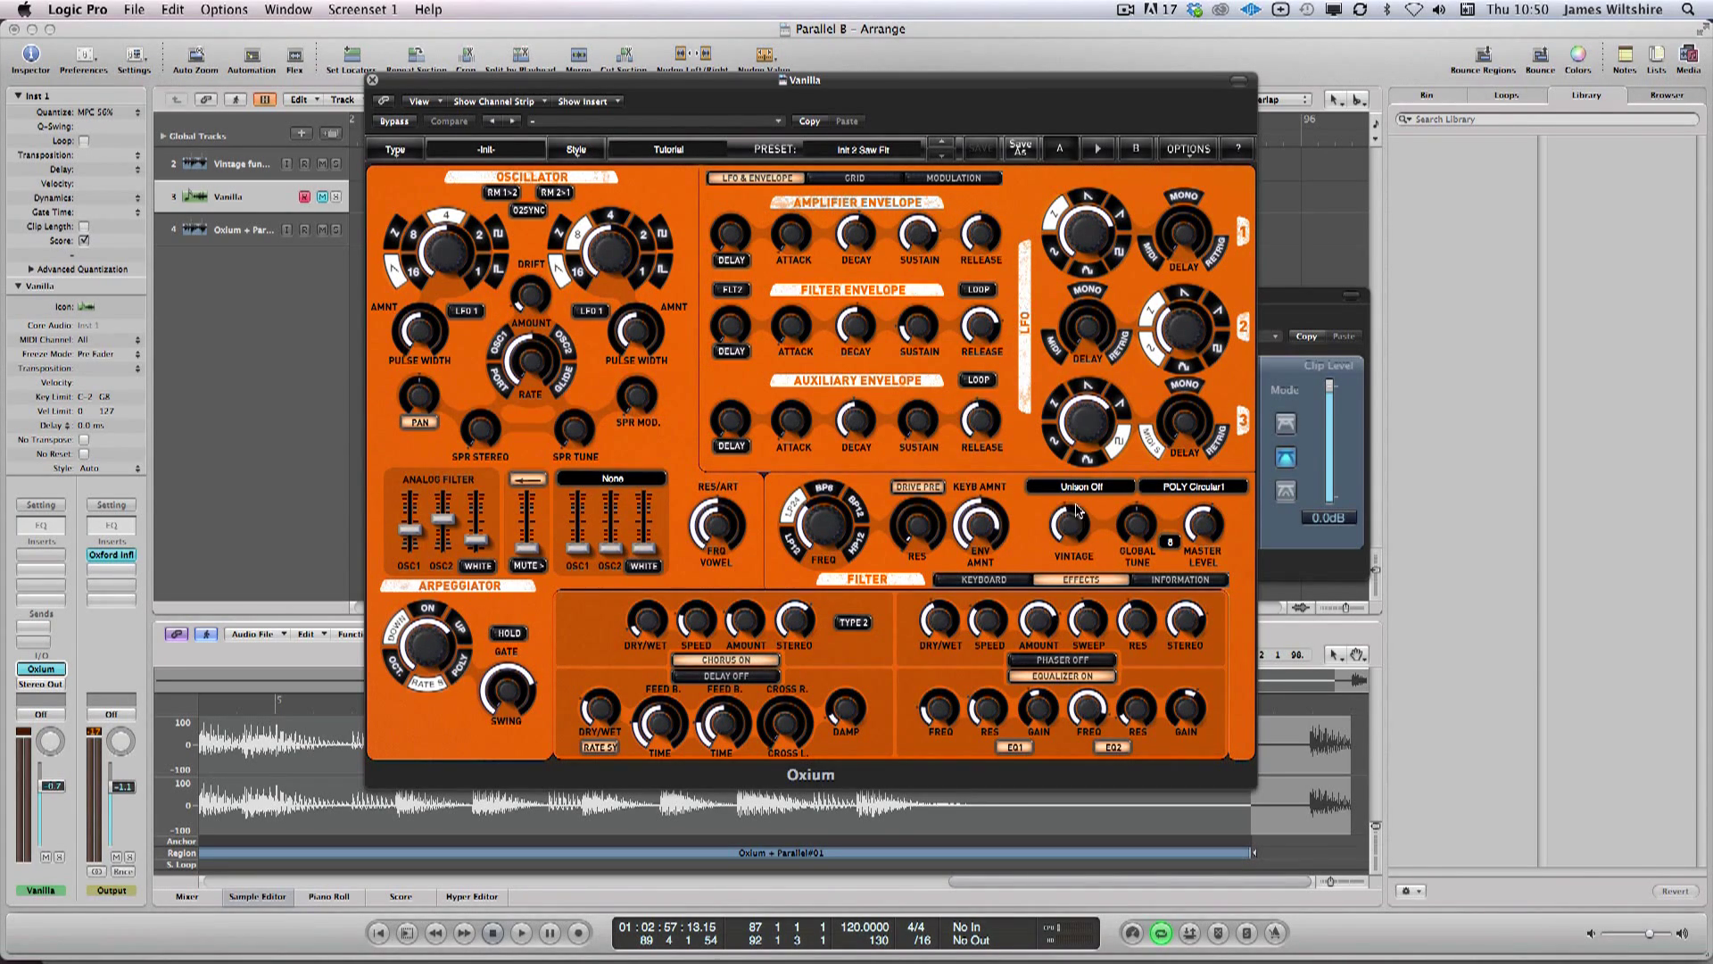
left_click_drag(483, 84, 1190, 360)
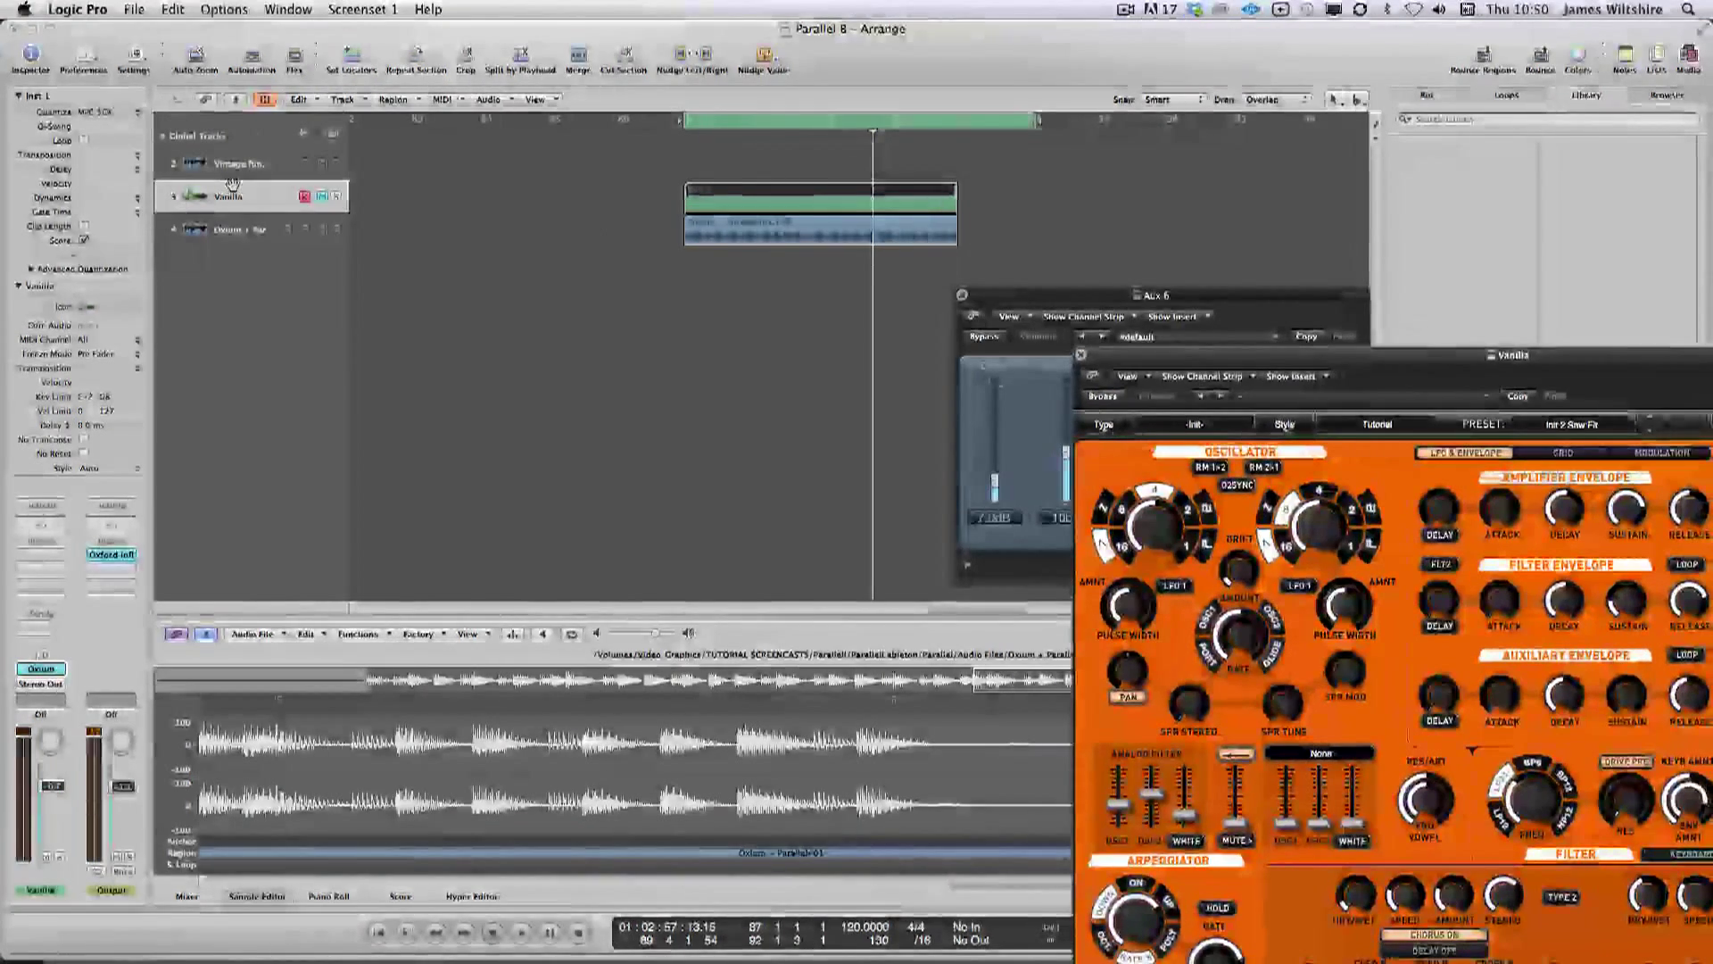
Step: Select the Oxium + Parallel track, close the Oxium and Bitcrusher windows, and bring the mixer back
left_click(227, 230)
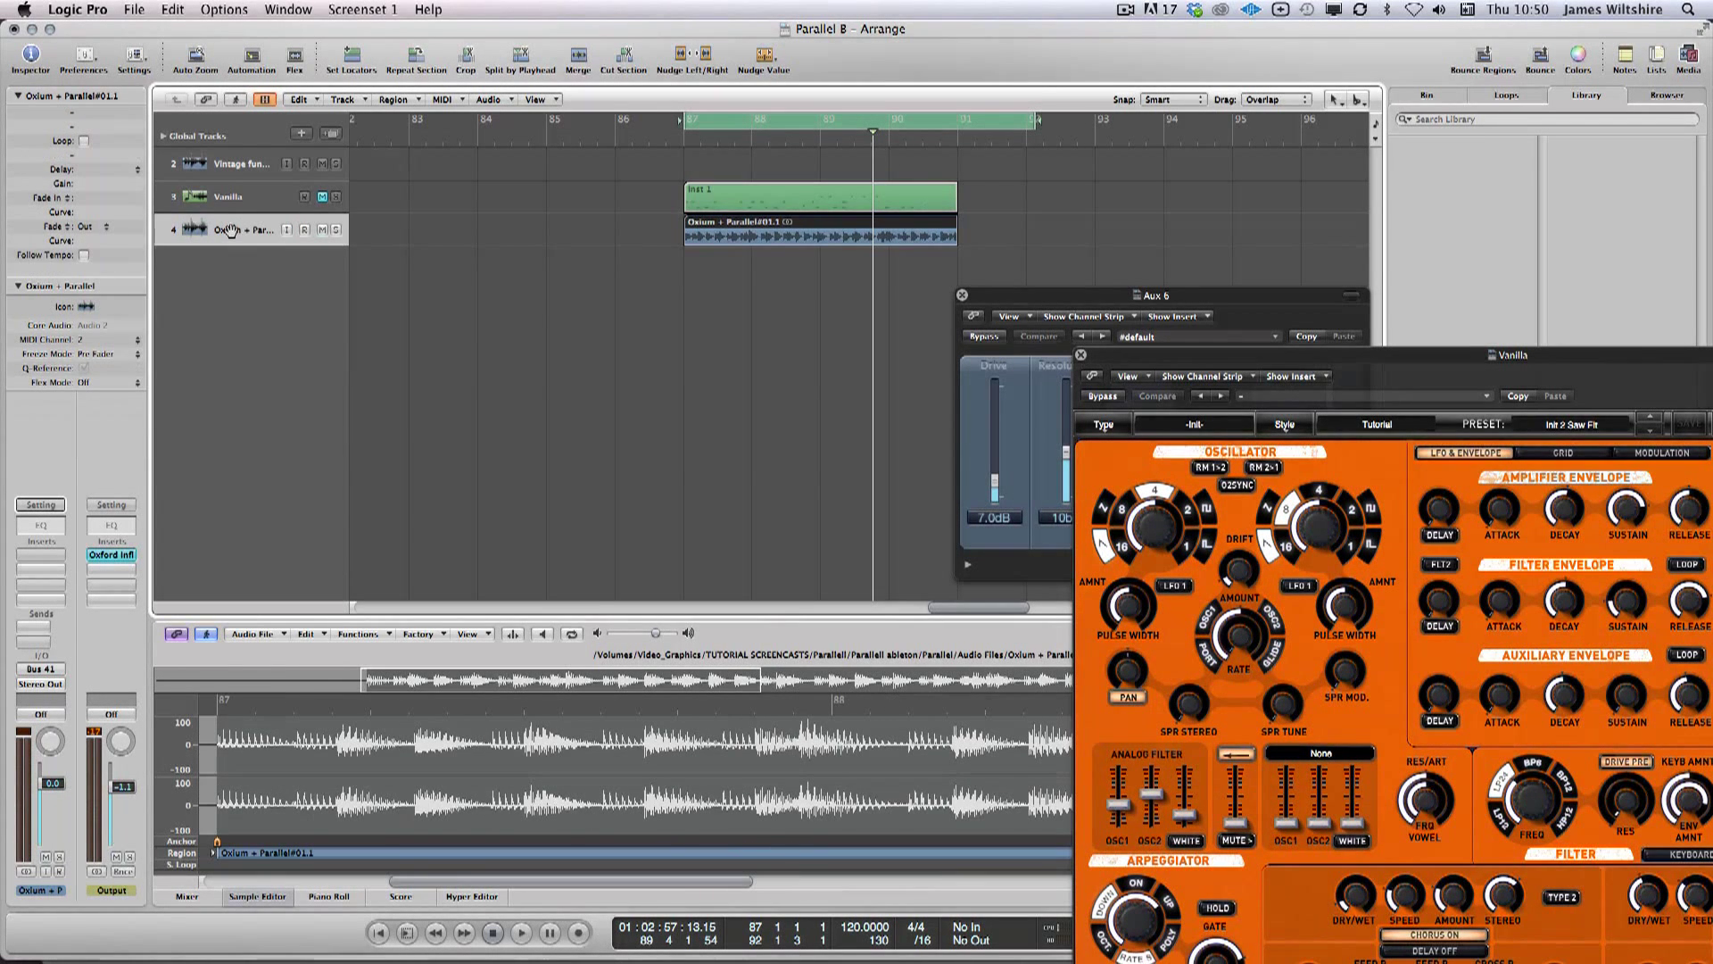
left_click(1081, 355)
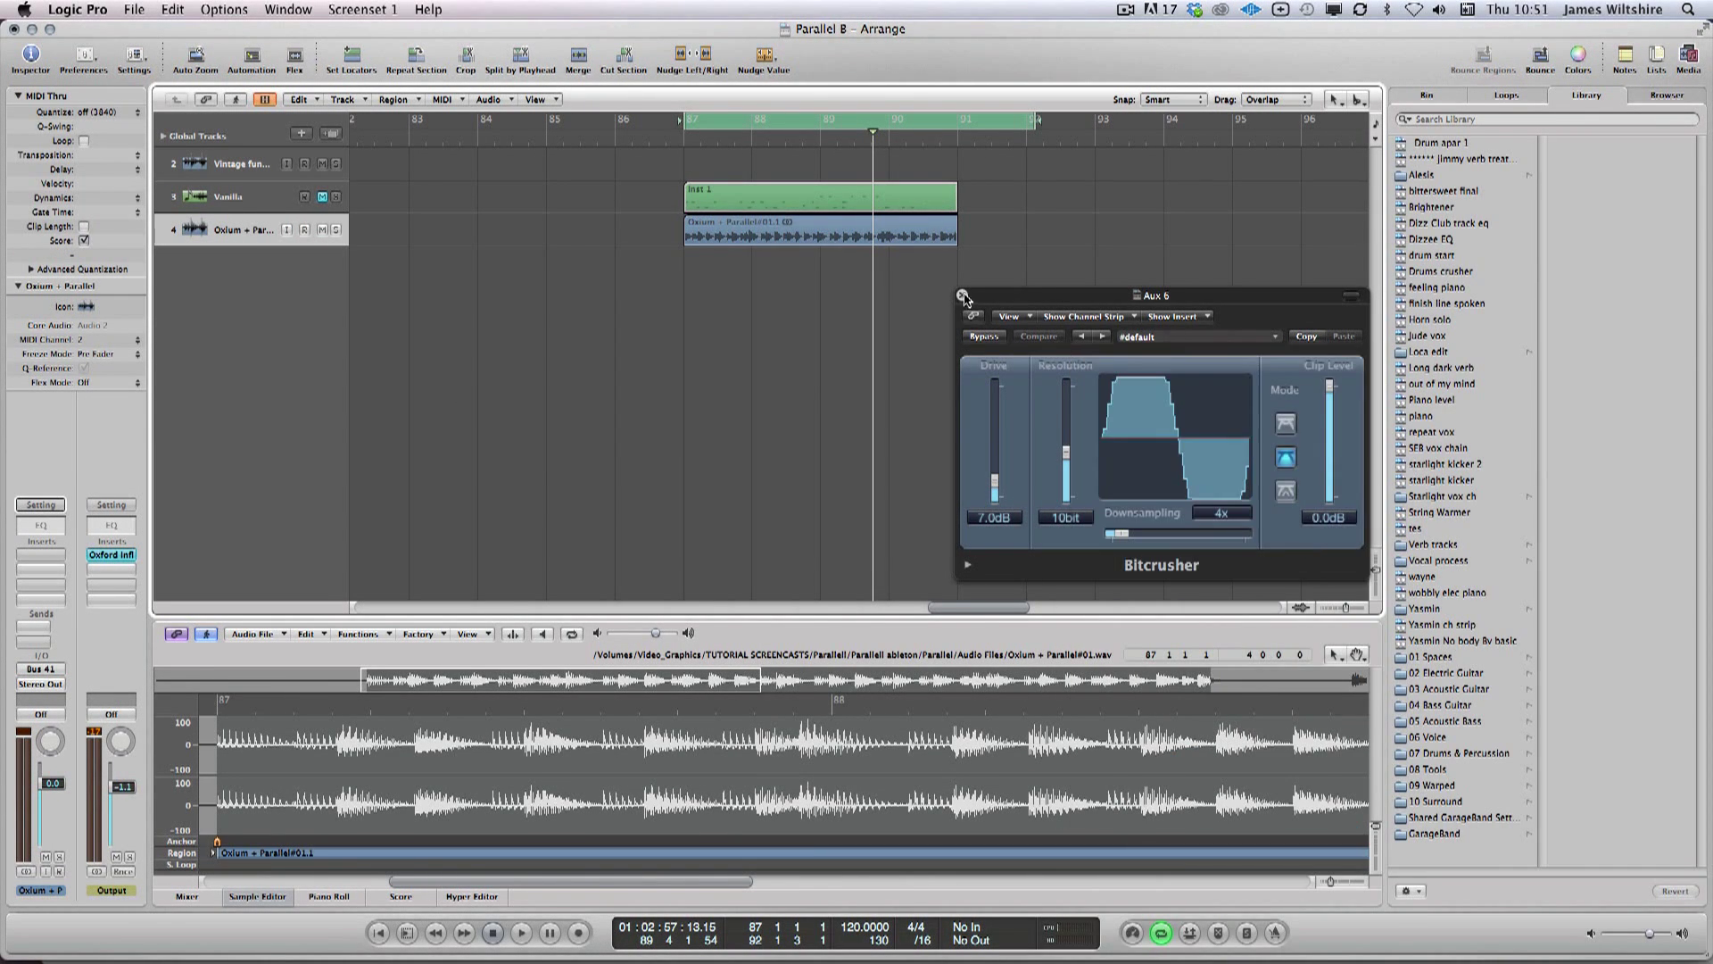
left_click(961, 295)
left_click(189, 896)
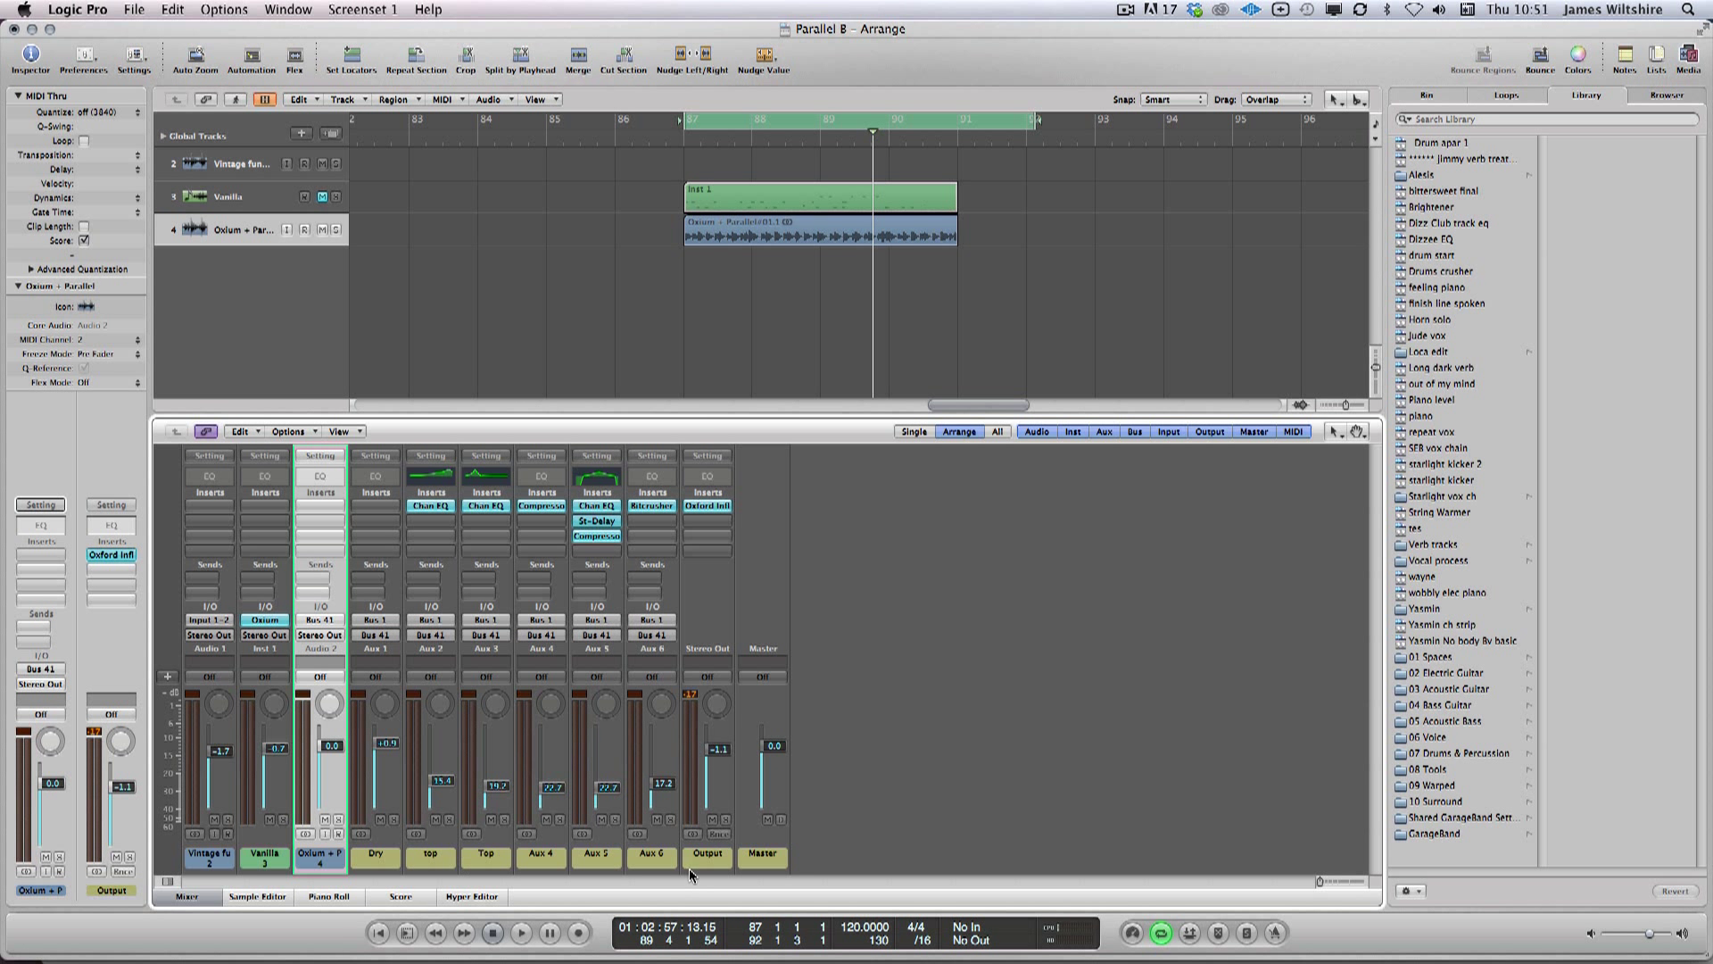
Step: Rename the second Top channel, Aux 3, as Btm
left_click(650, 859)
left_click(432, 860)
left_click(485, 858)
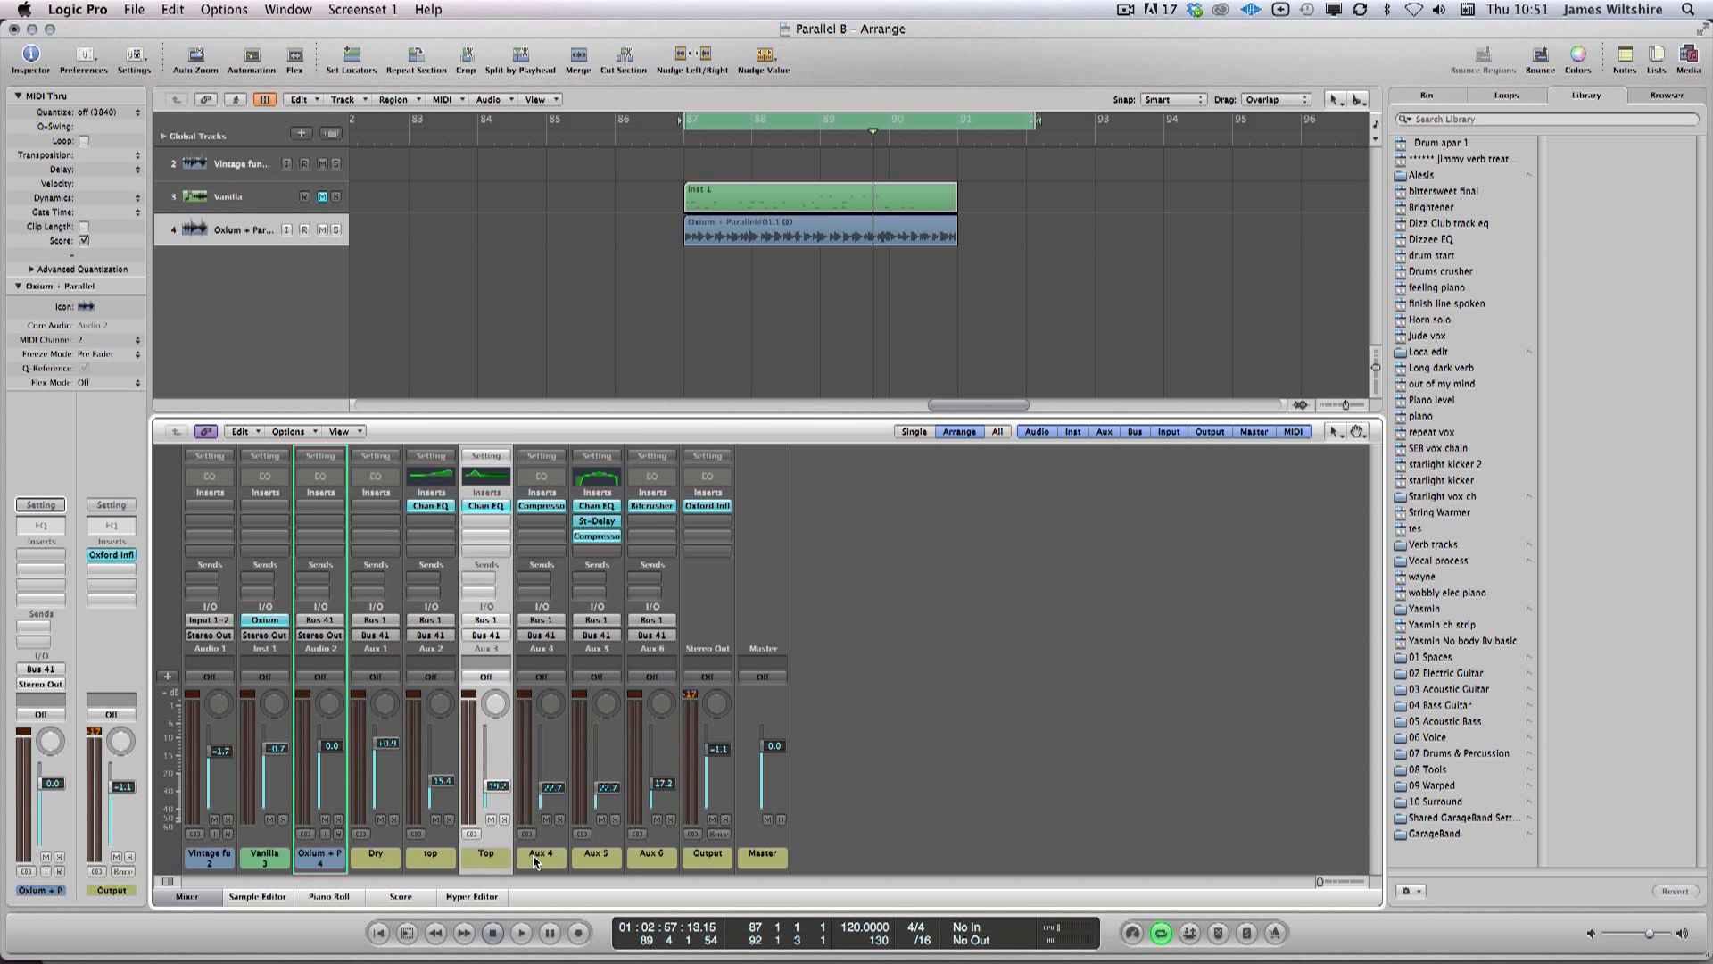
left_click(541, 858)
left_click(607, 854)
left_click(482, 859)
left_click(430, 860)
double_click(478, 855)
key("Return")
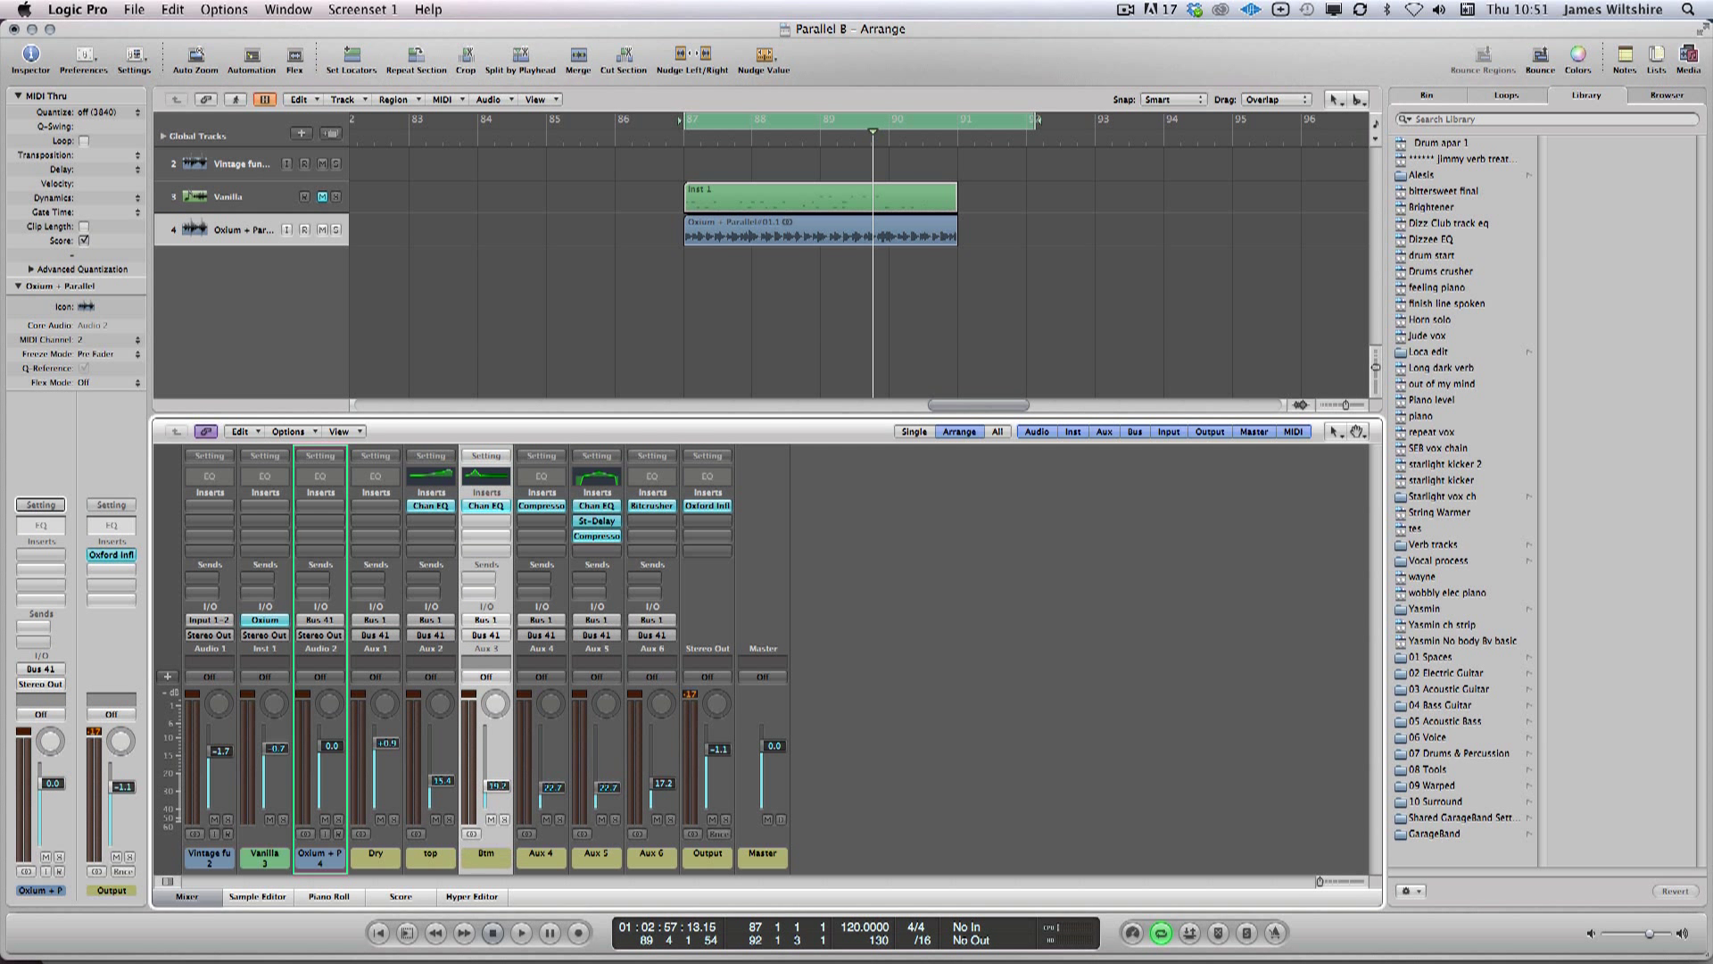
Step: Open the Channel EQ on the top channel, examine its curve, and close it
left_click(432, 857)
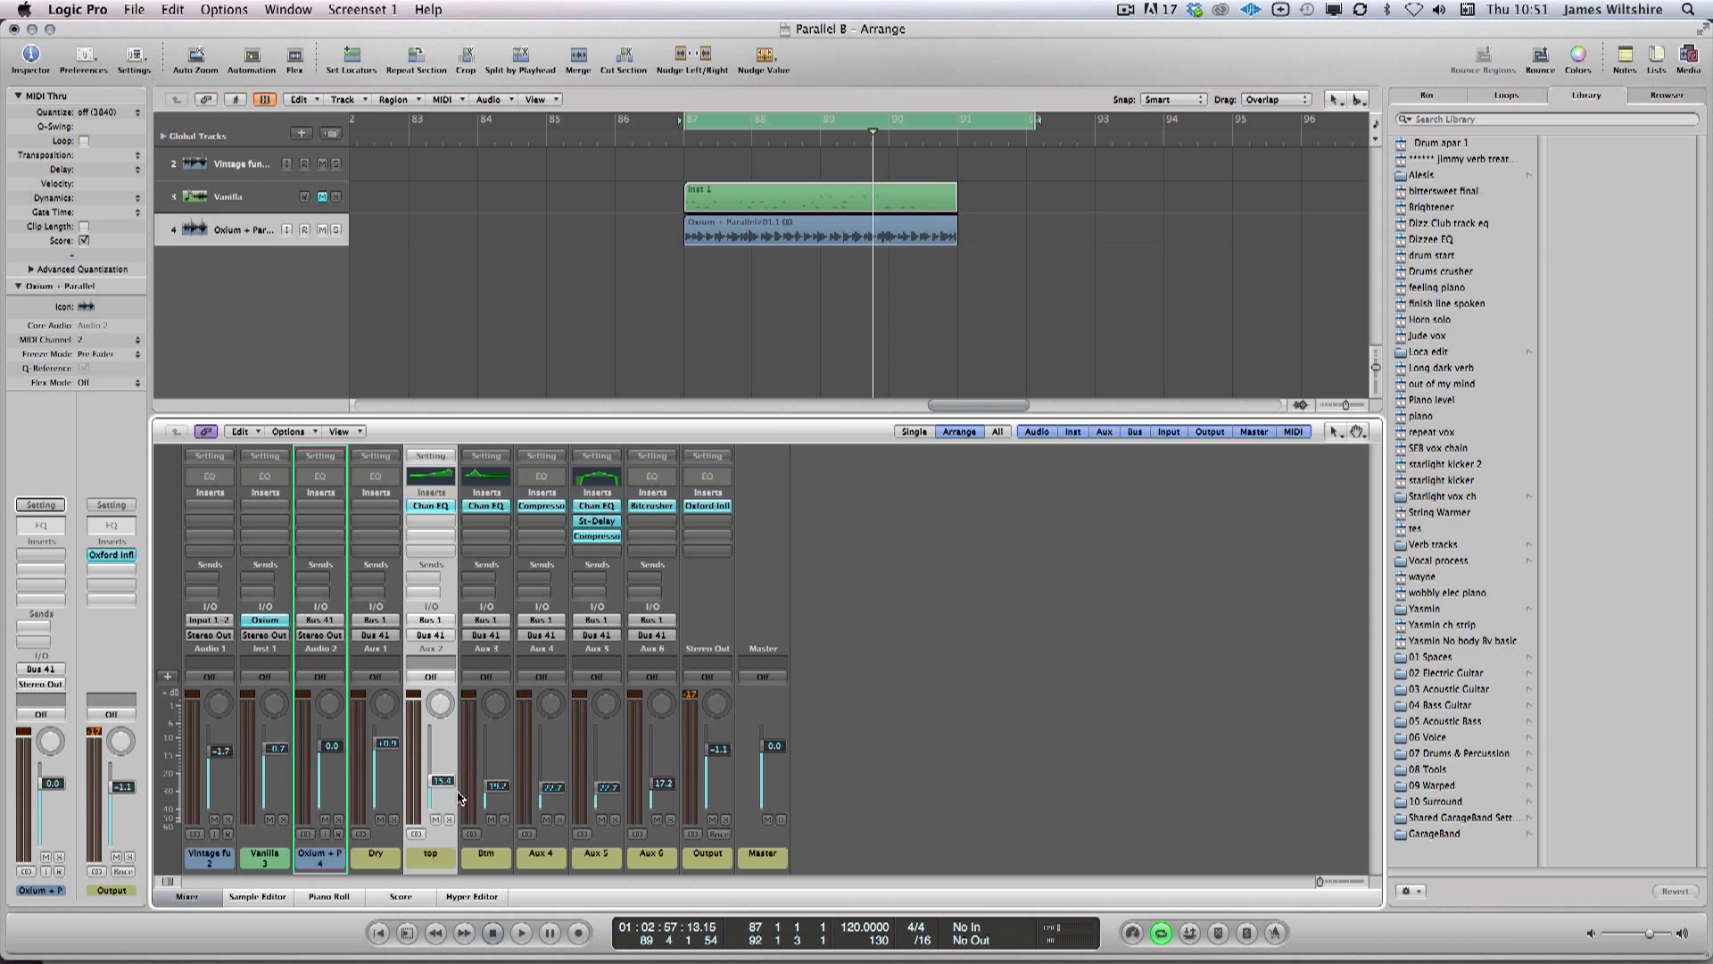
left_click(431, 506)
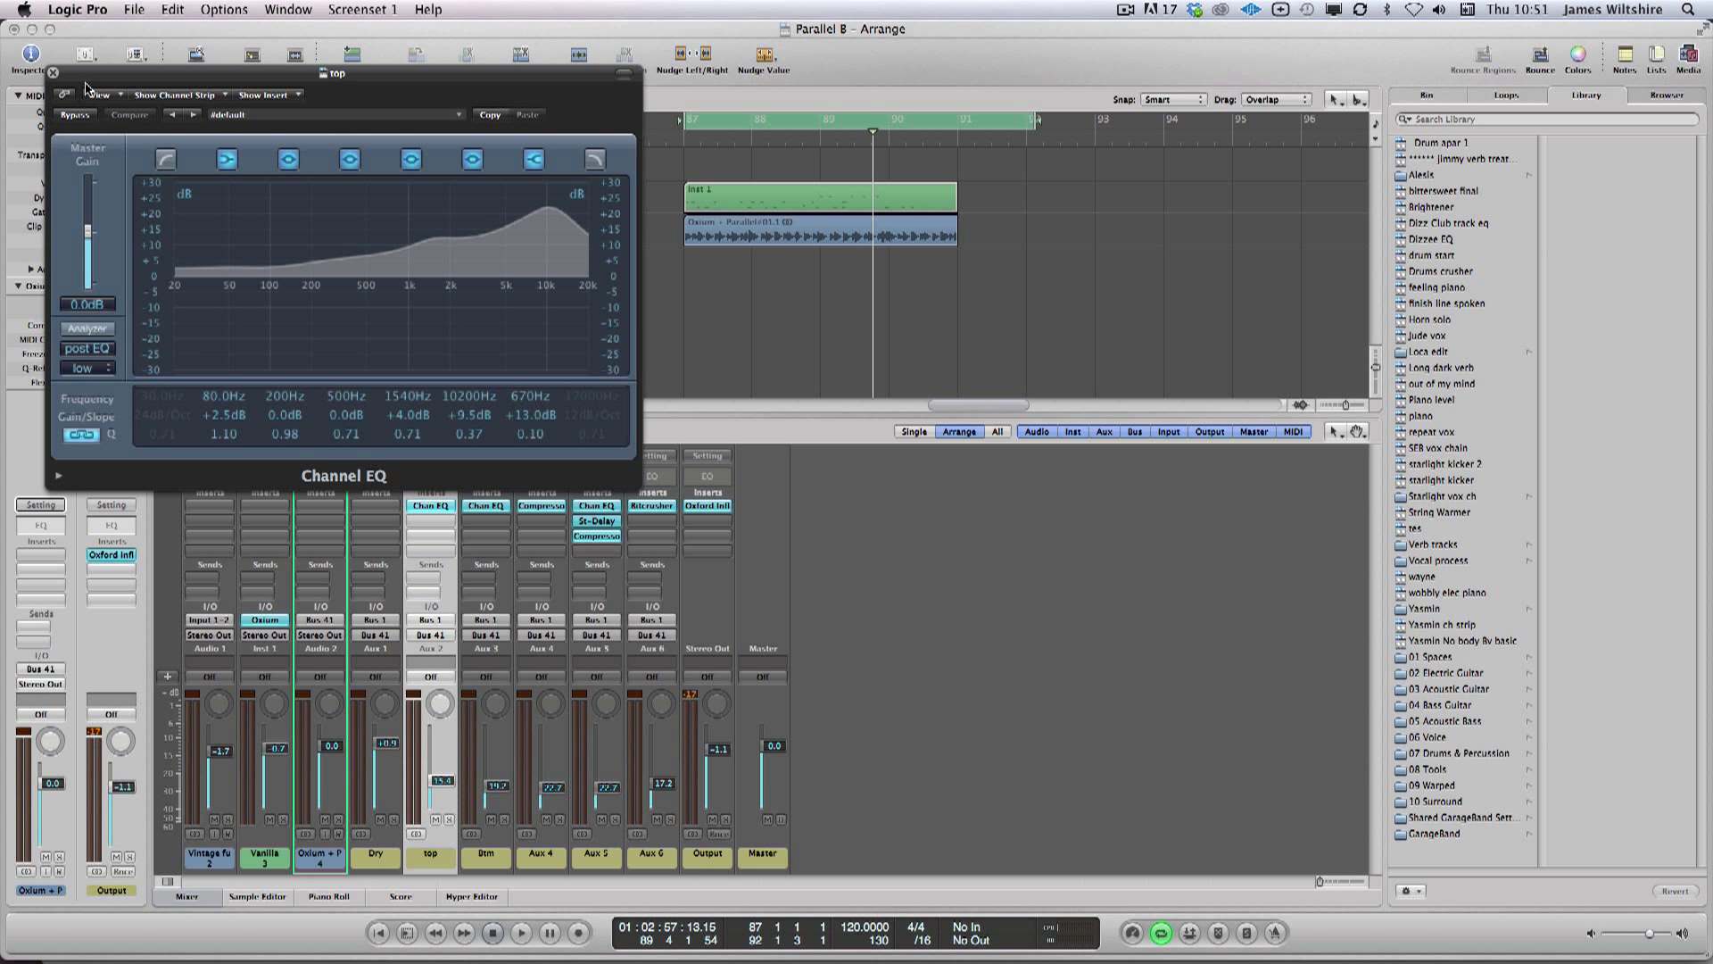
left_click(54, 72)
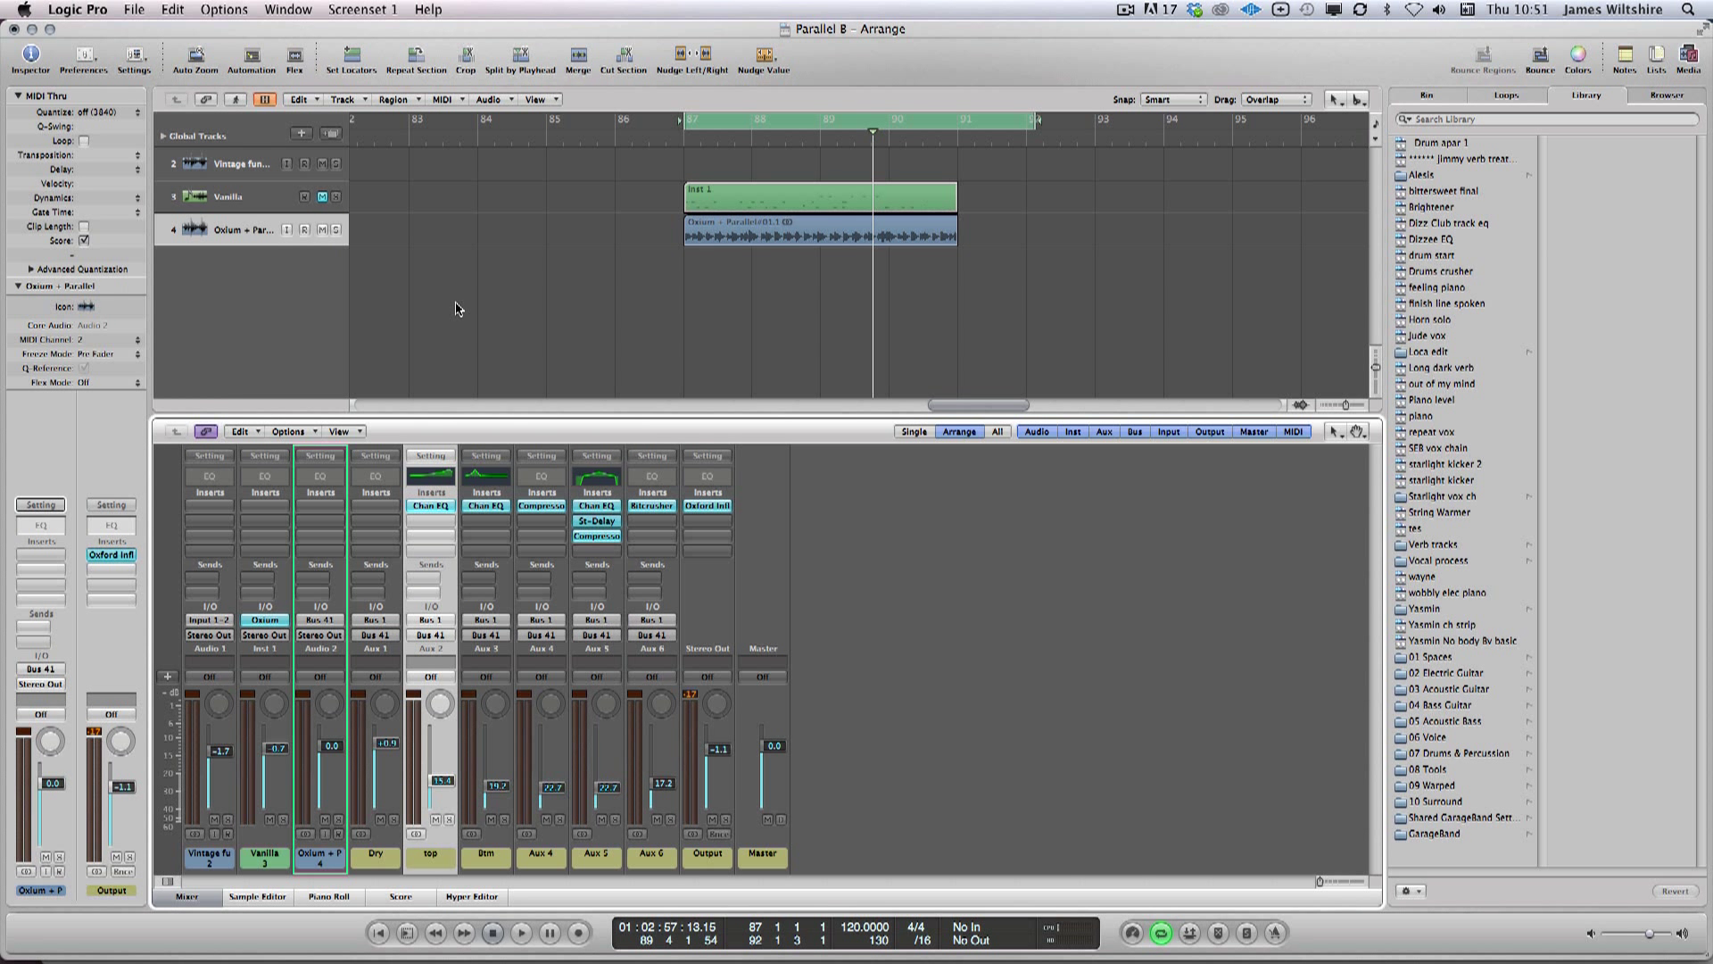
Step: Switch the mixer selection from the top channel to Oxium + Parallel and deselect its audio region
left_click(602, 357)
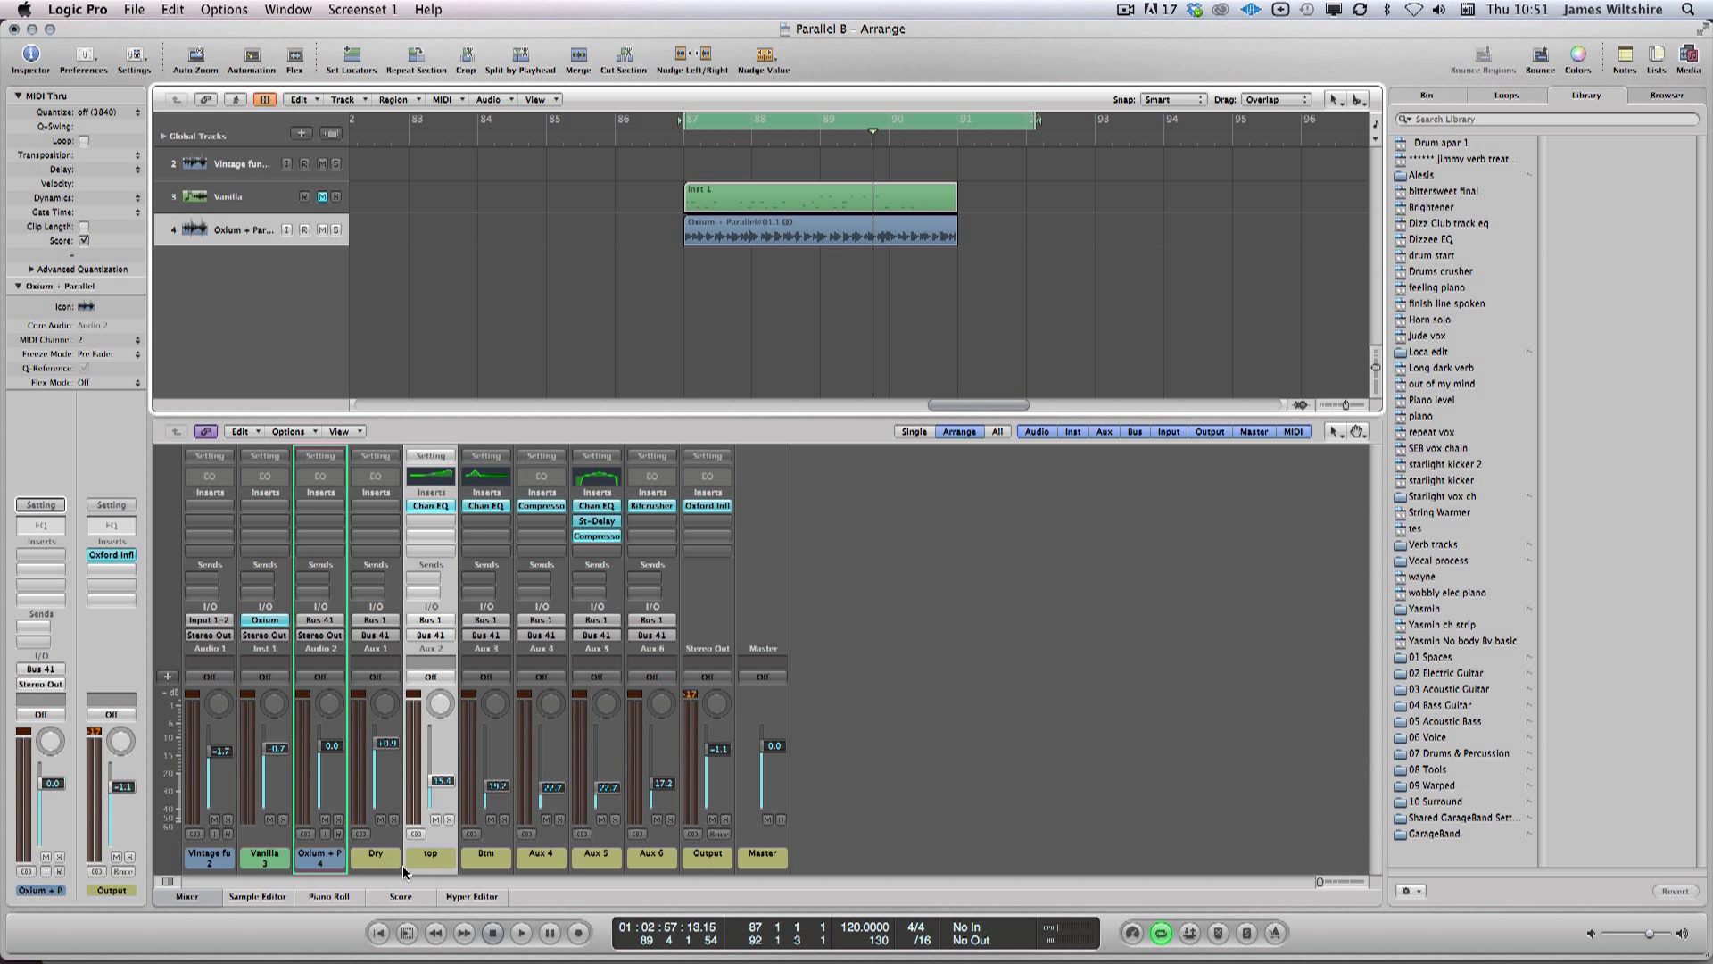
left_click(373, 859)
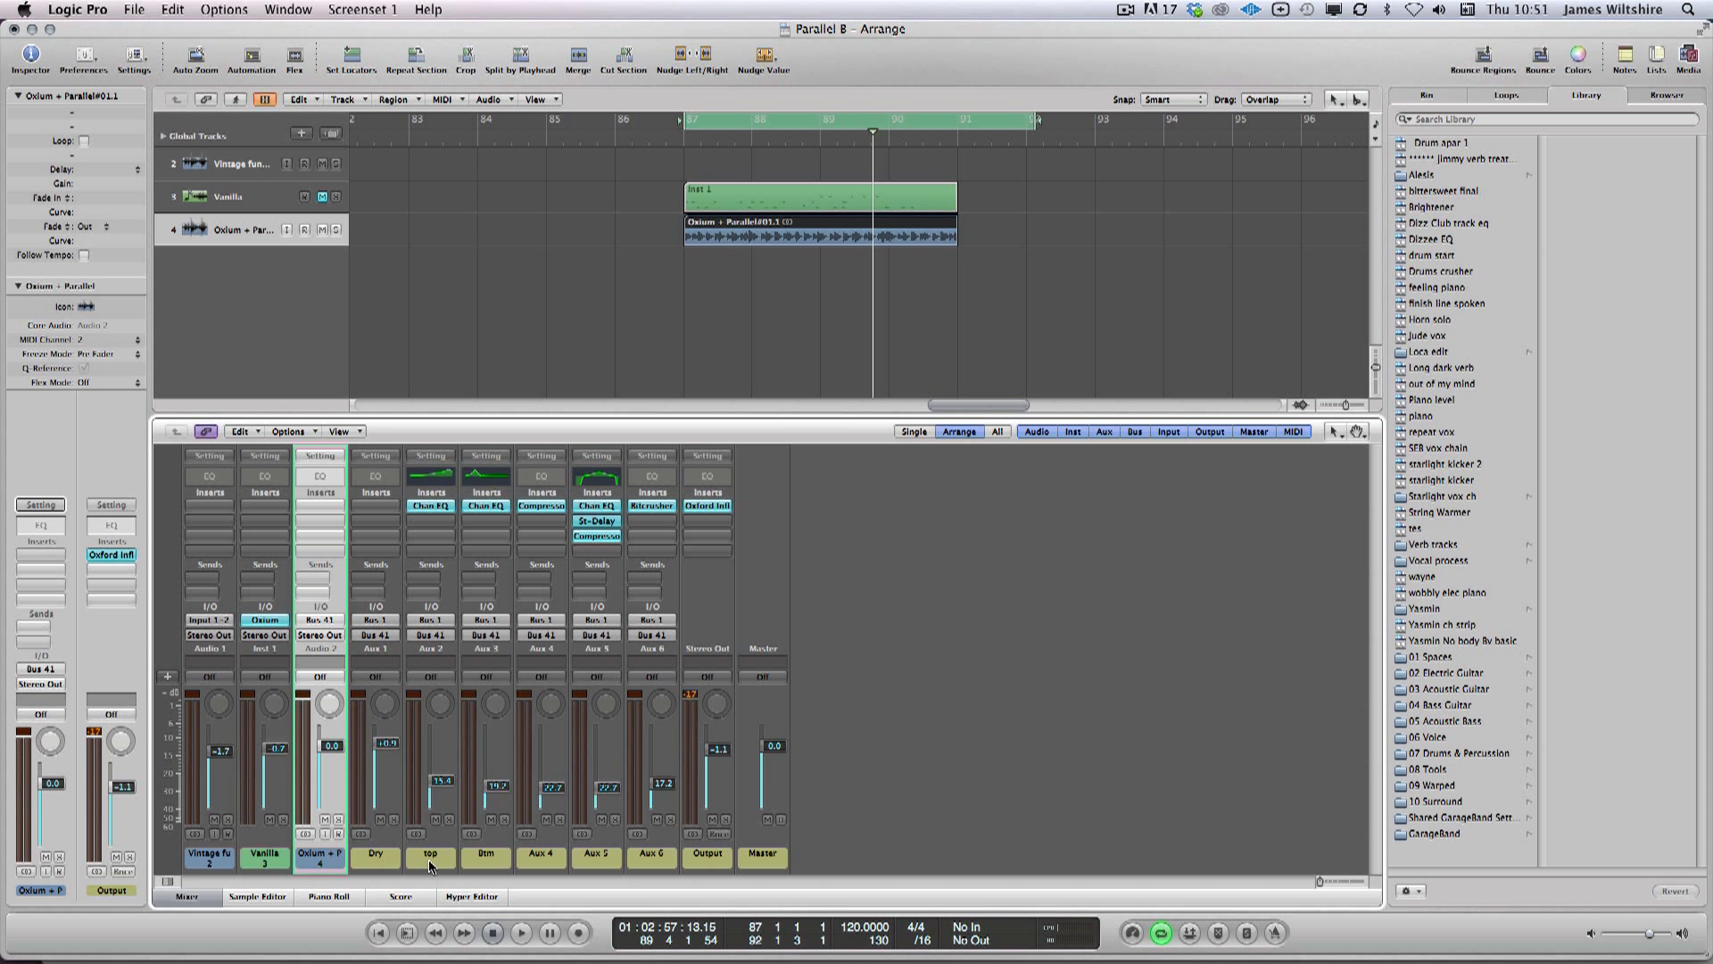
left_click(597, 217)
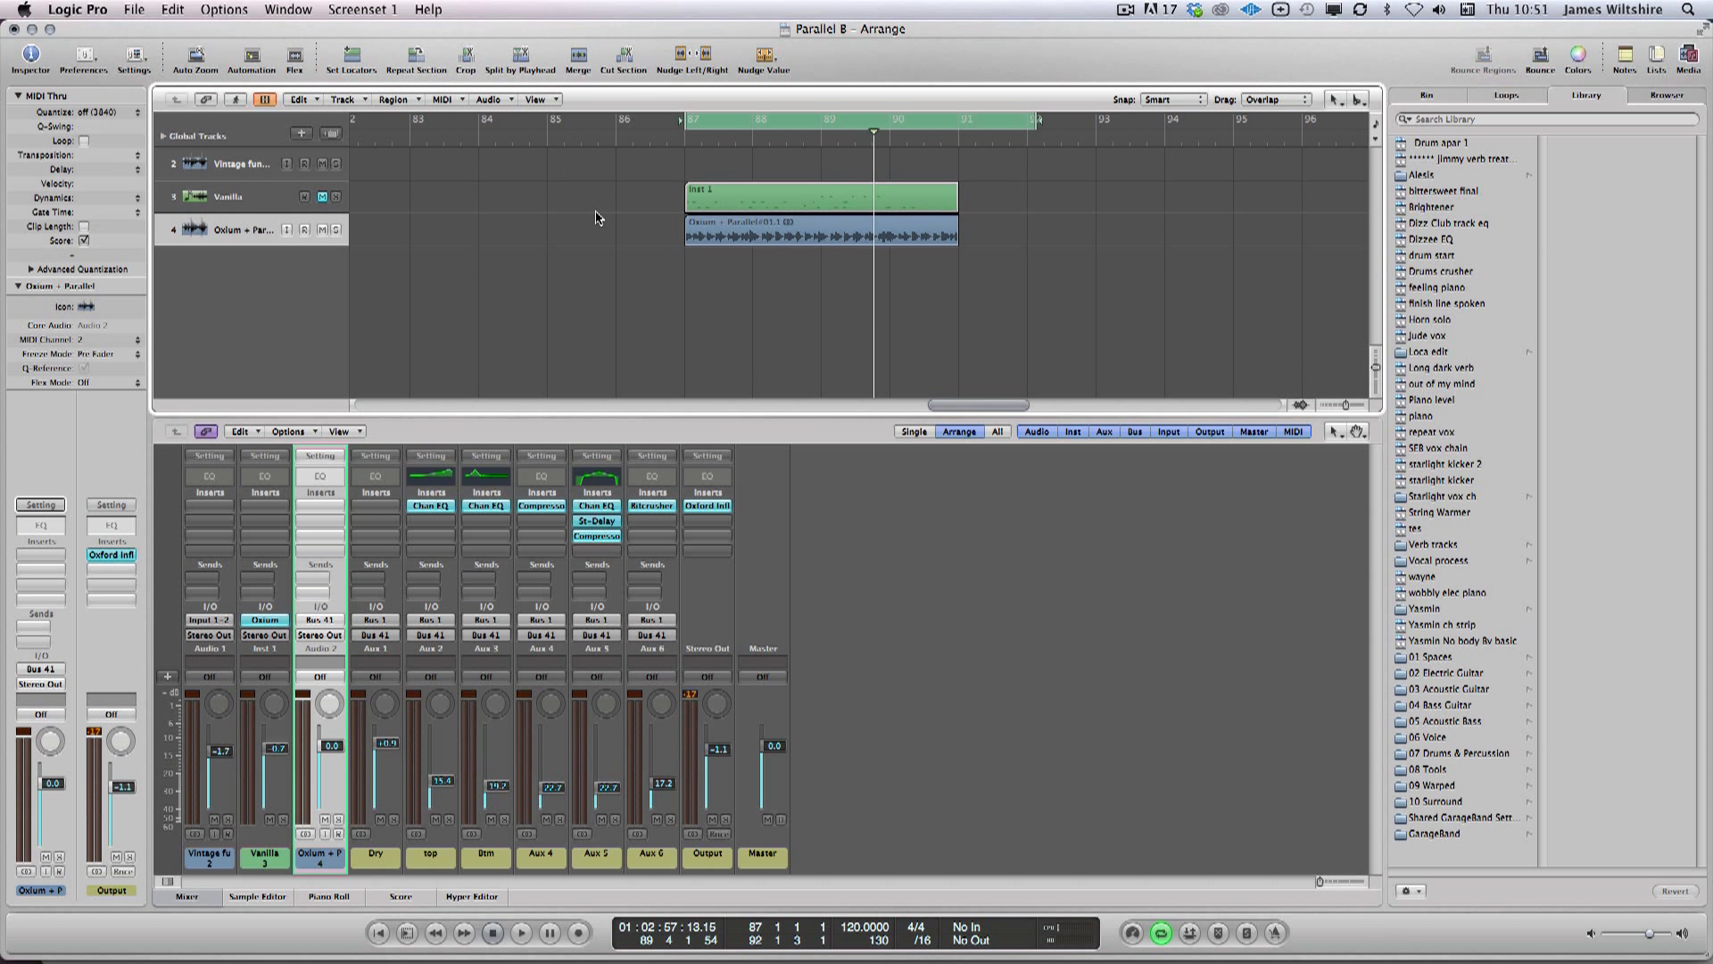
Step: Return the playhead to bar 87 and extend the end of the cycle range to bar 93
key("space")
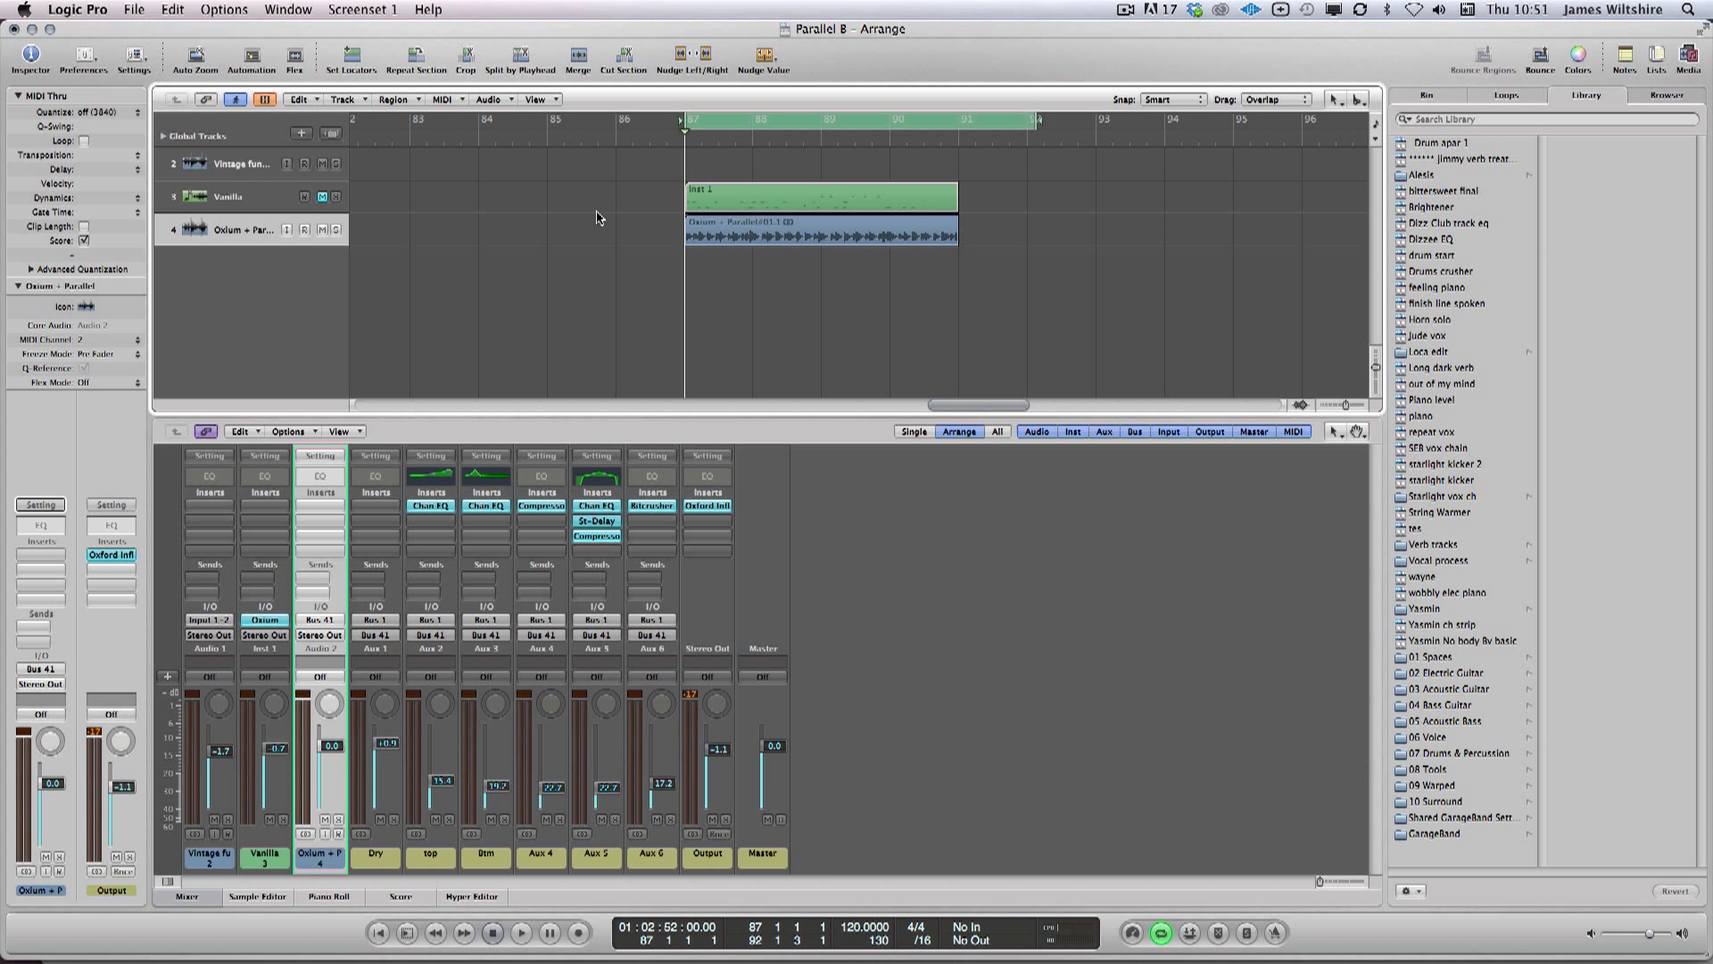
key("super+Right")
key("super+Right")
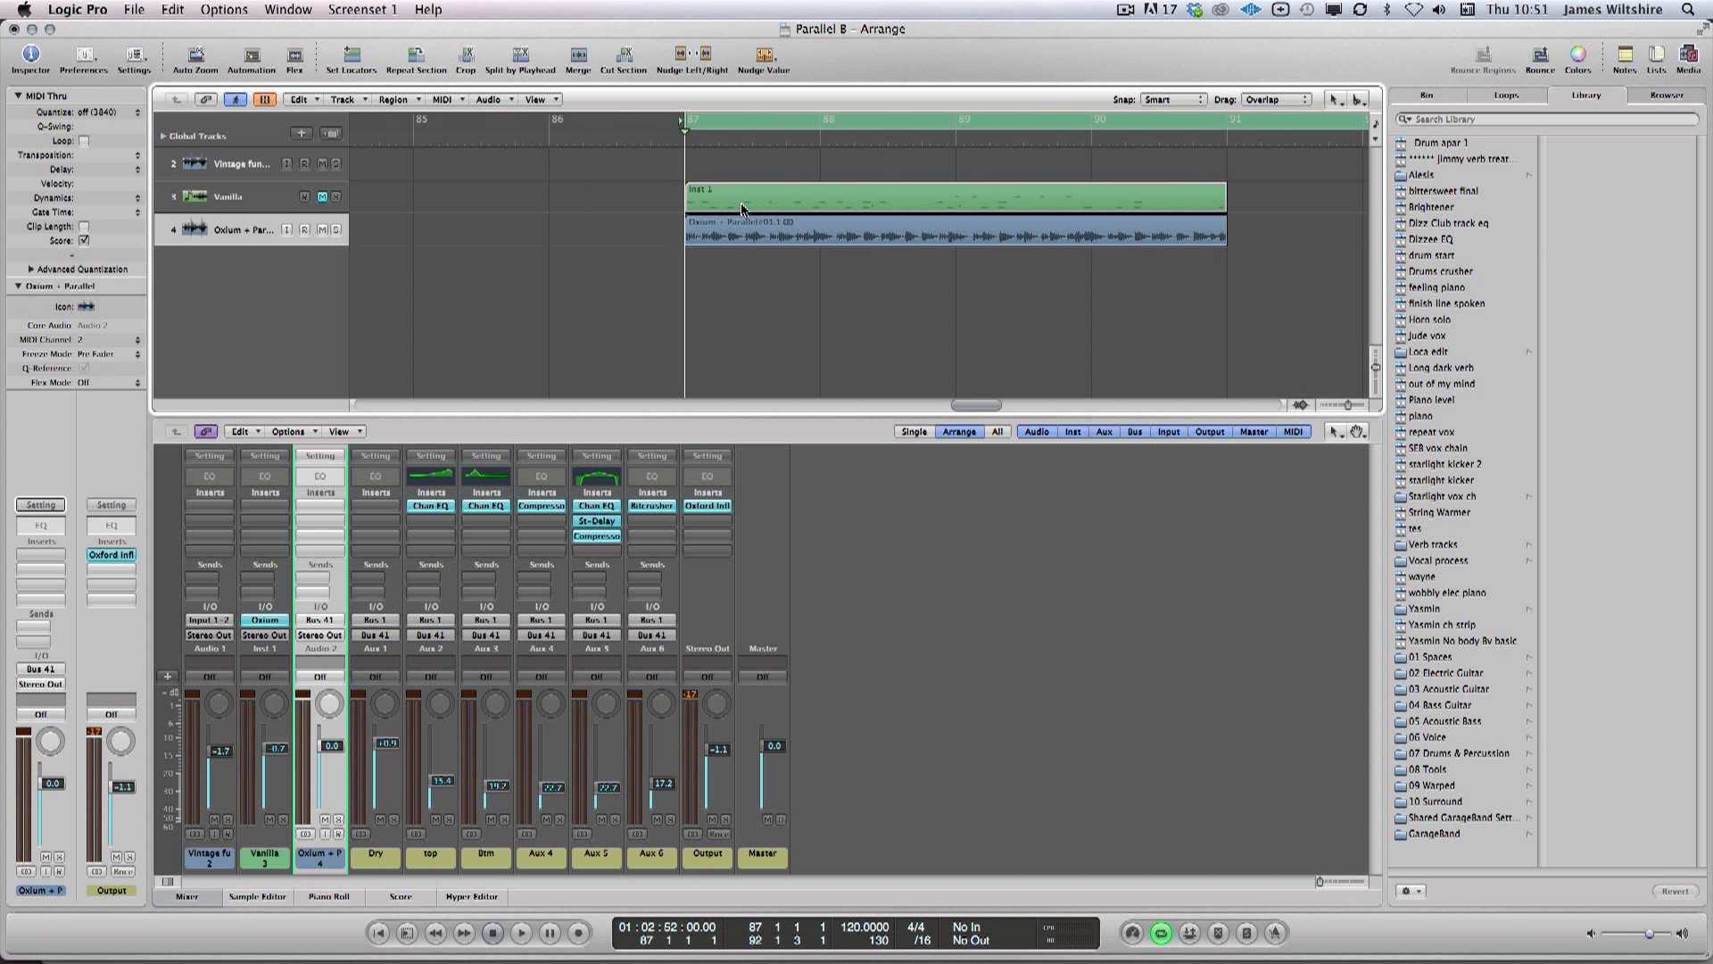
key("super+Left")
scroll(1202, 221, "right", 2)
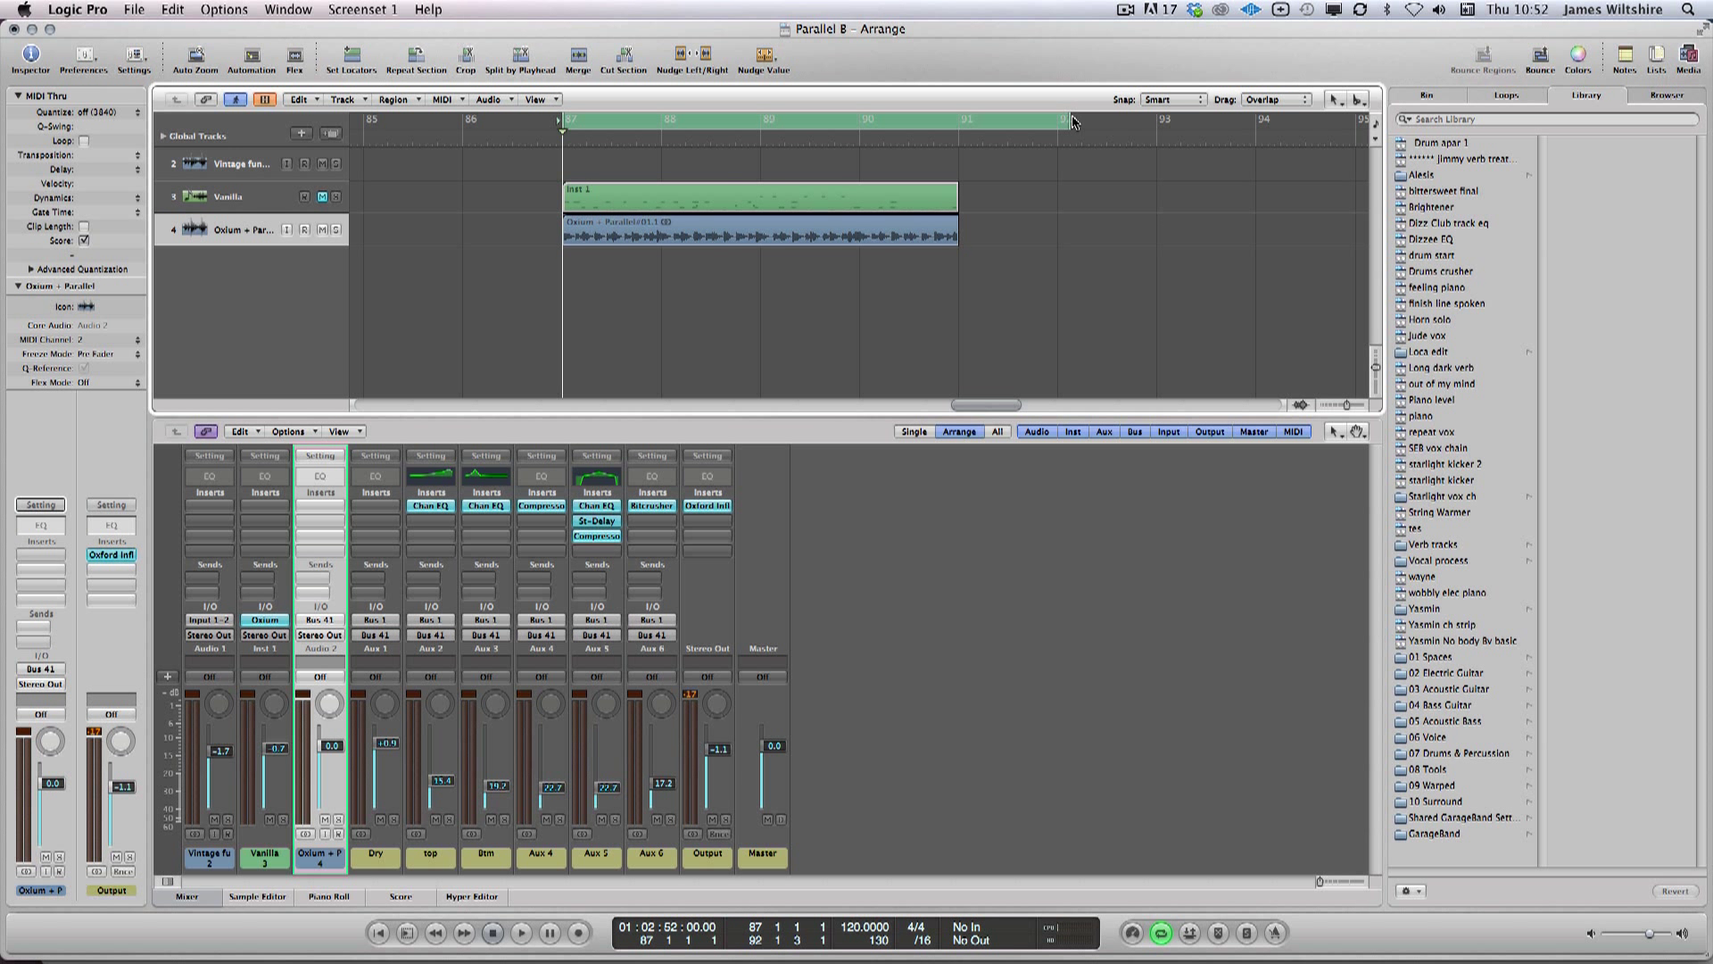
left_click_drag(1073, 122, 1157, 125)
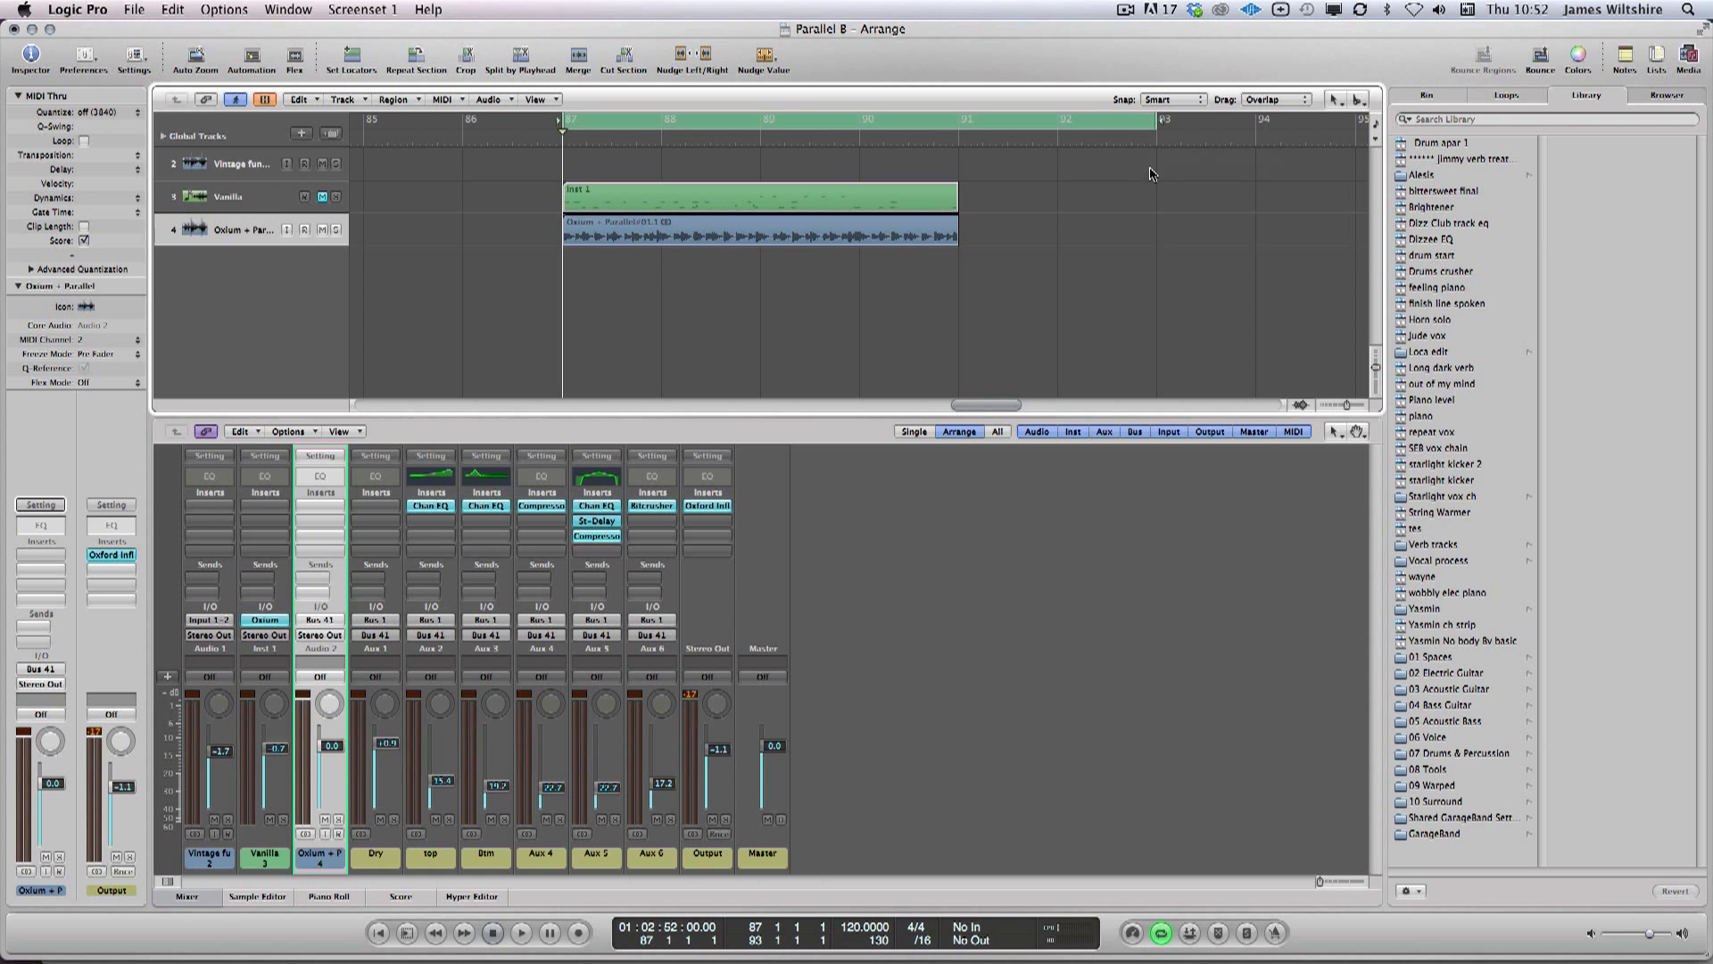